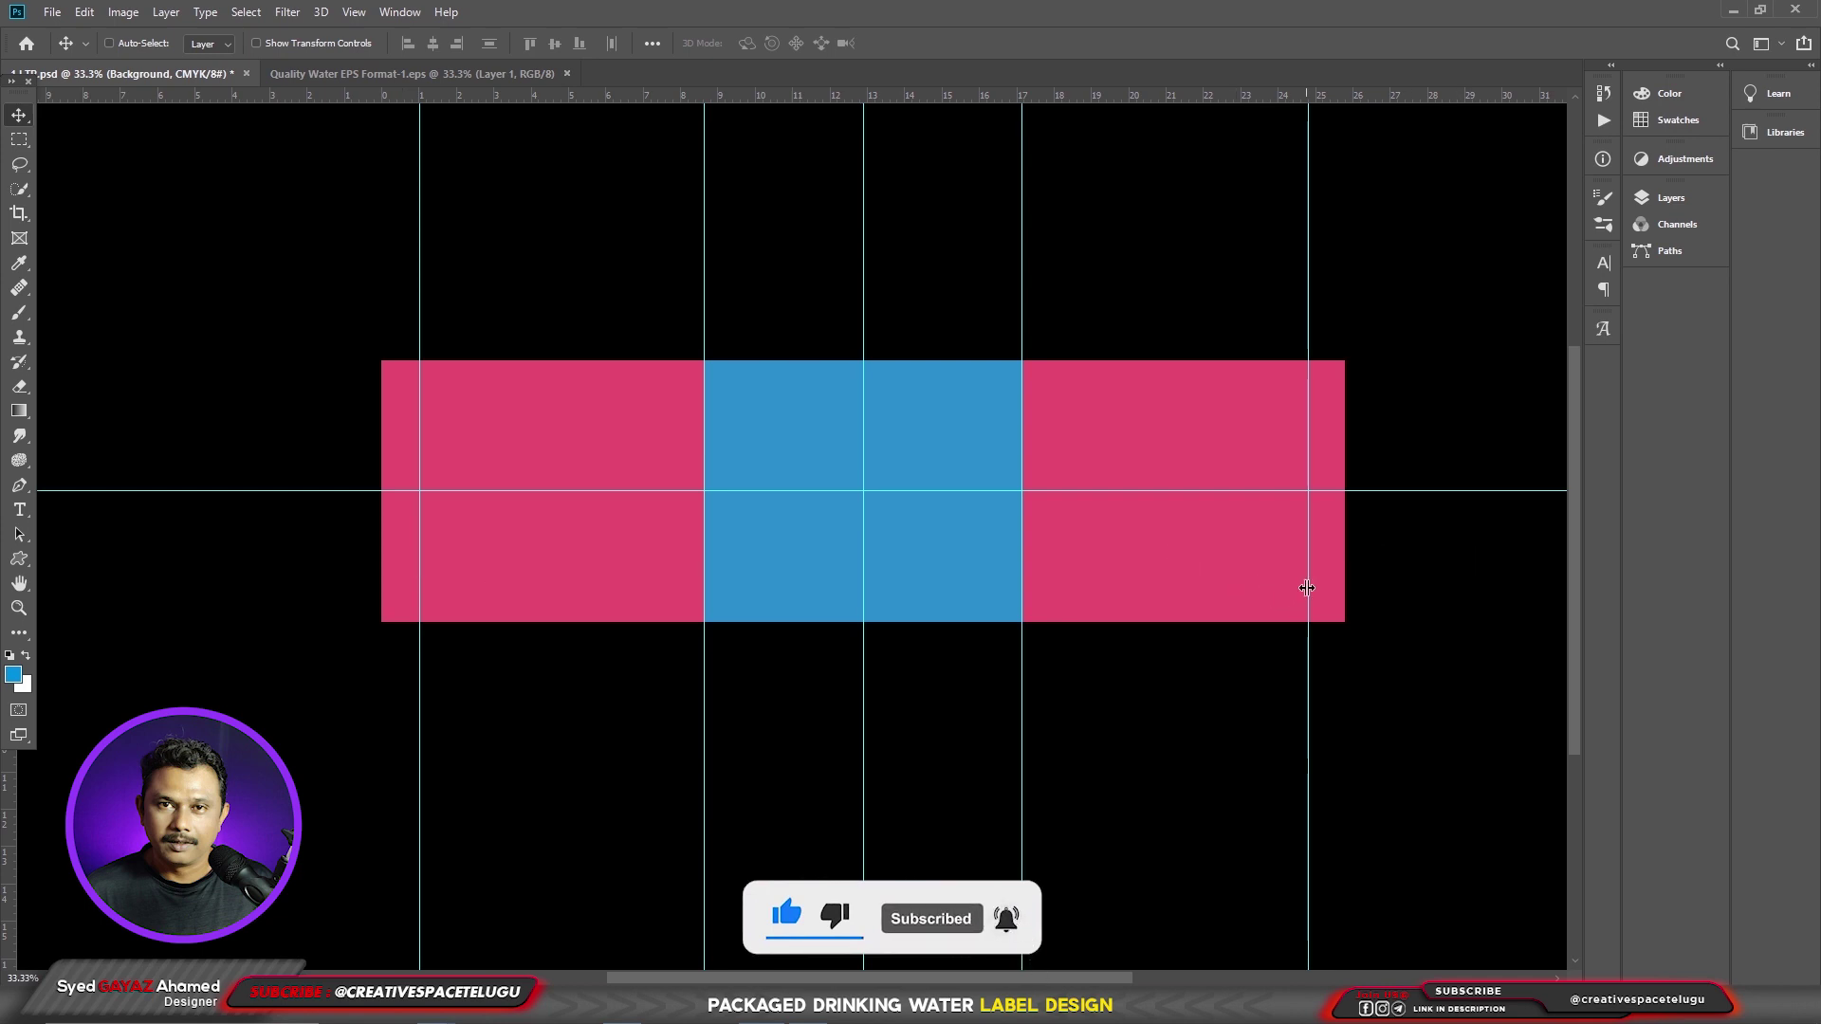
# - Check the label's document size in centimetres, closing Image Size without changes
pyautogui.press('ctrl')
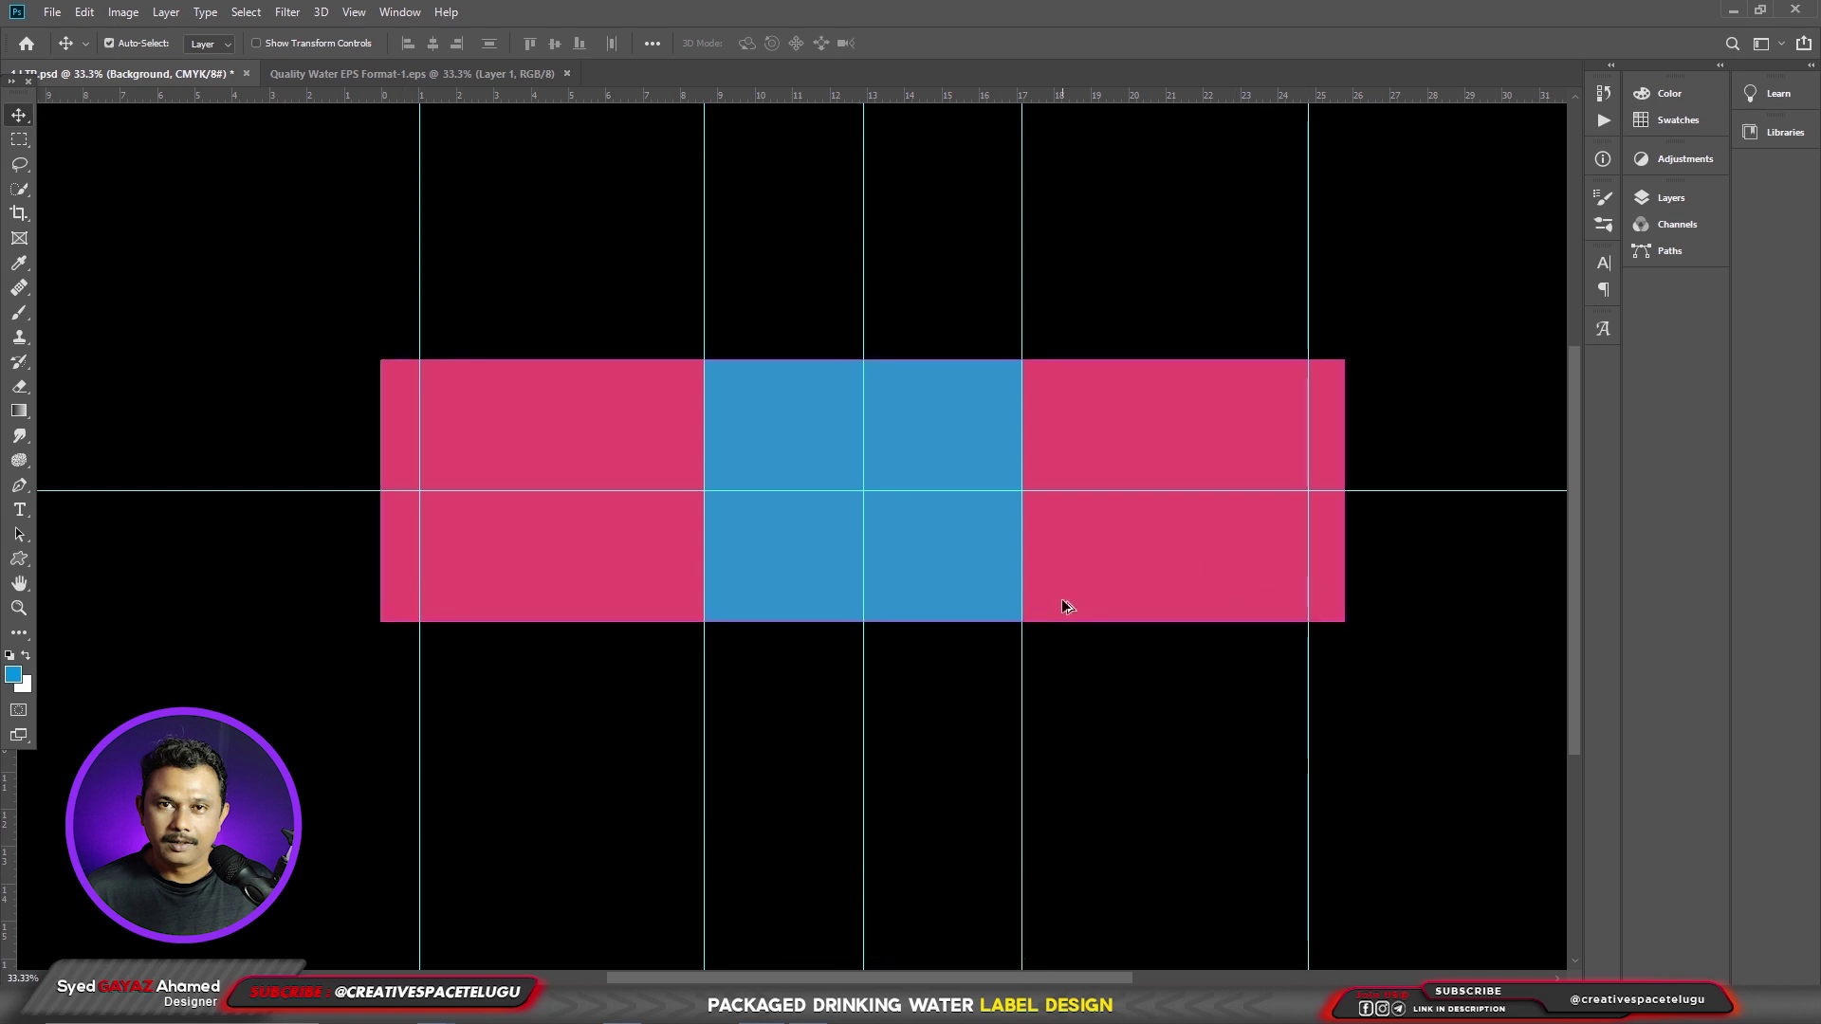
pyautogui.hotkey('ctrl', 'alt', 'i')
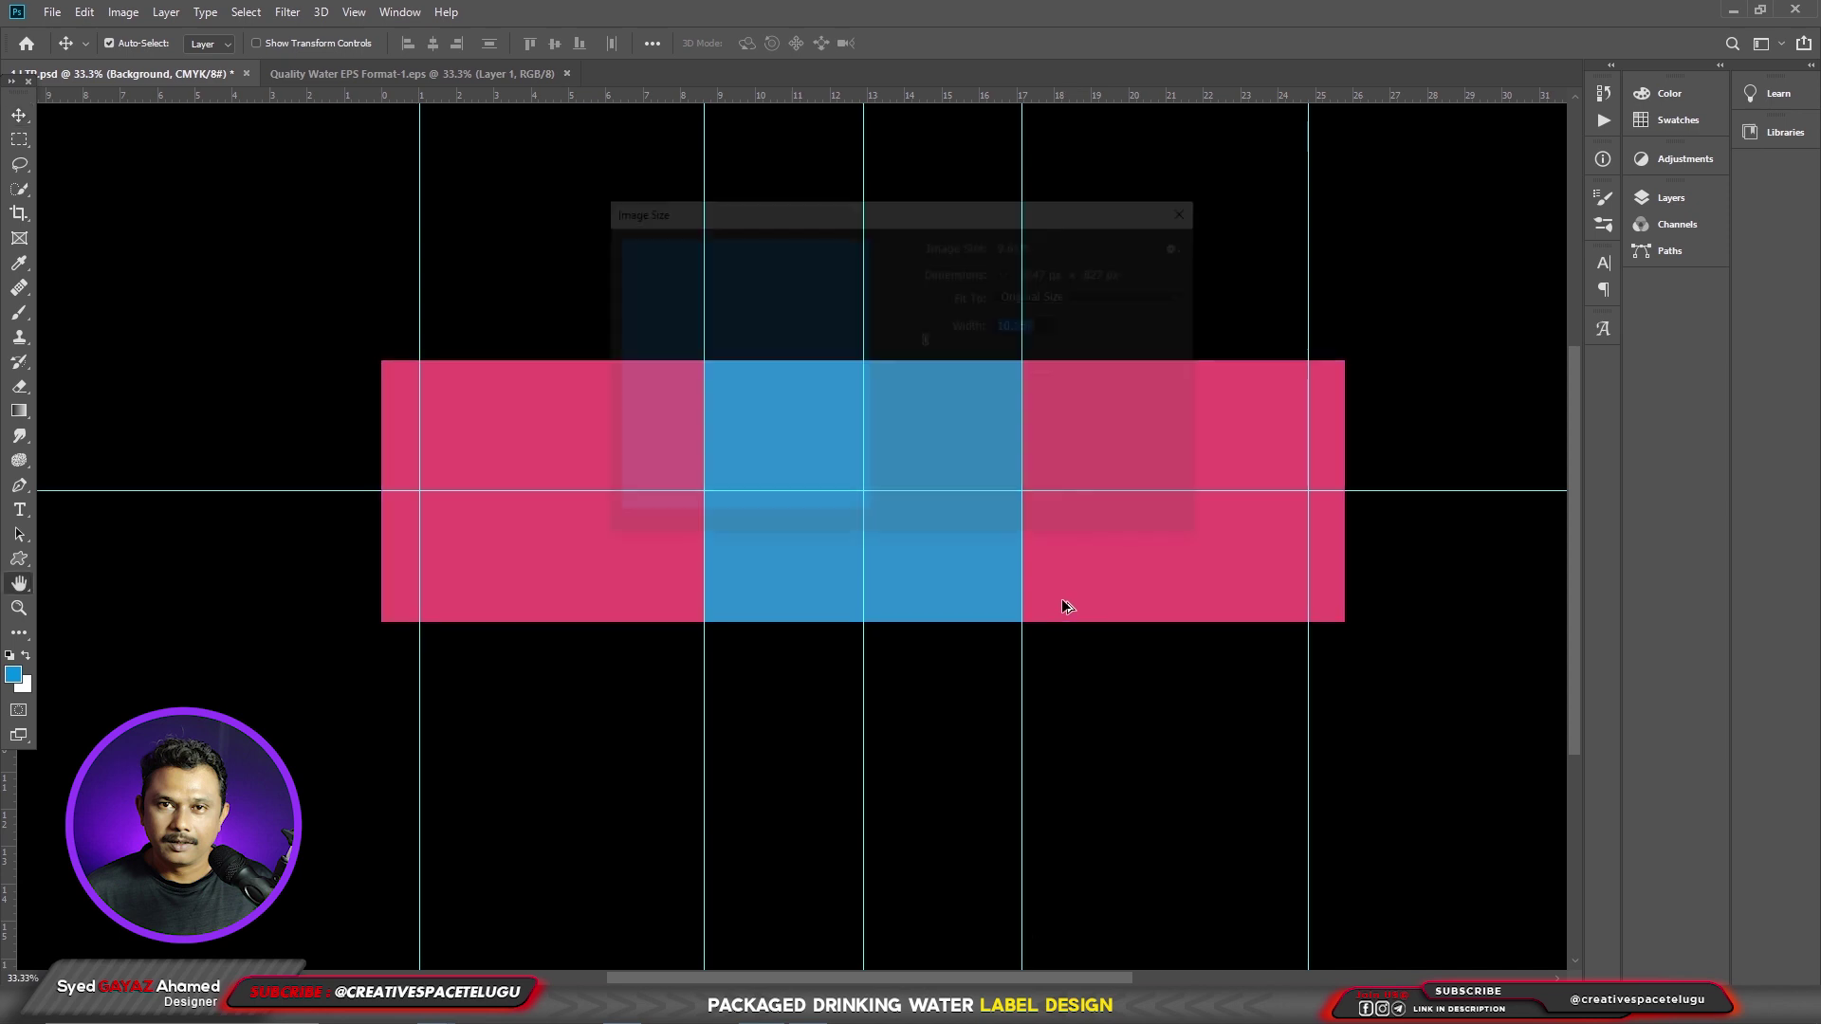
pyautogui.click(1140, 333)
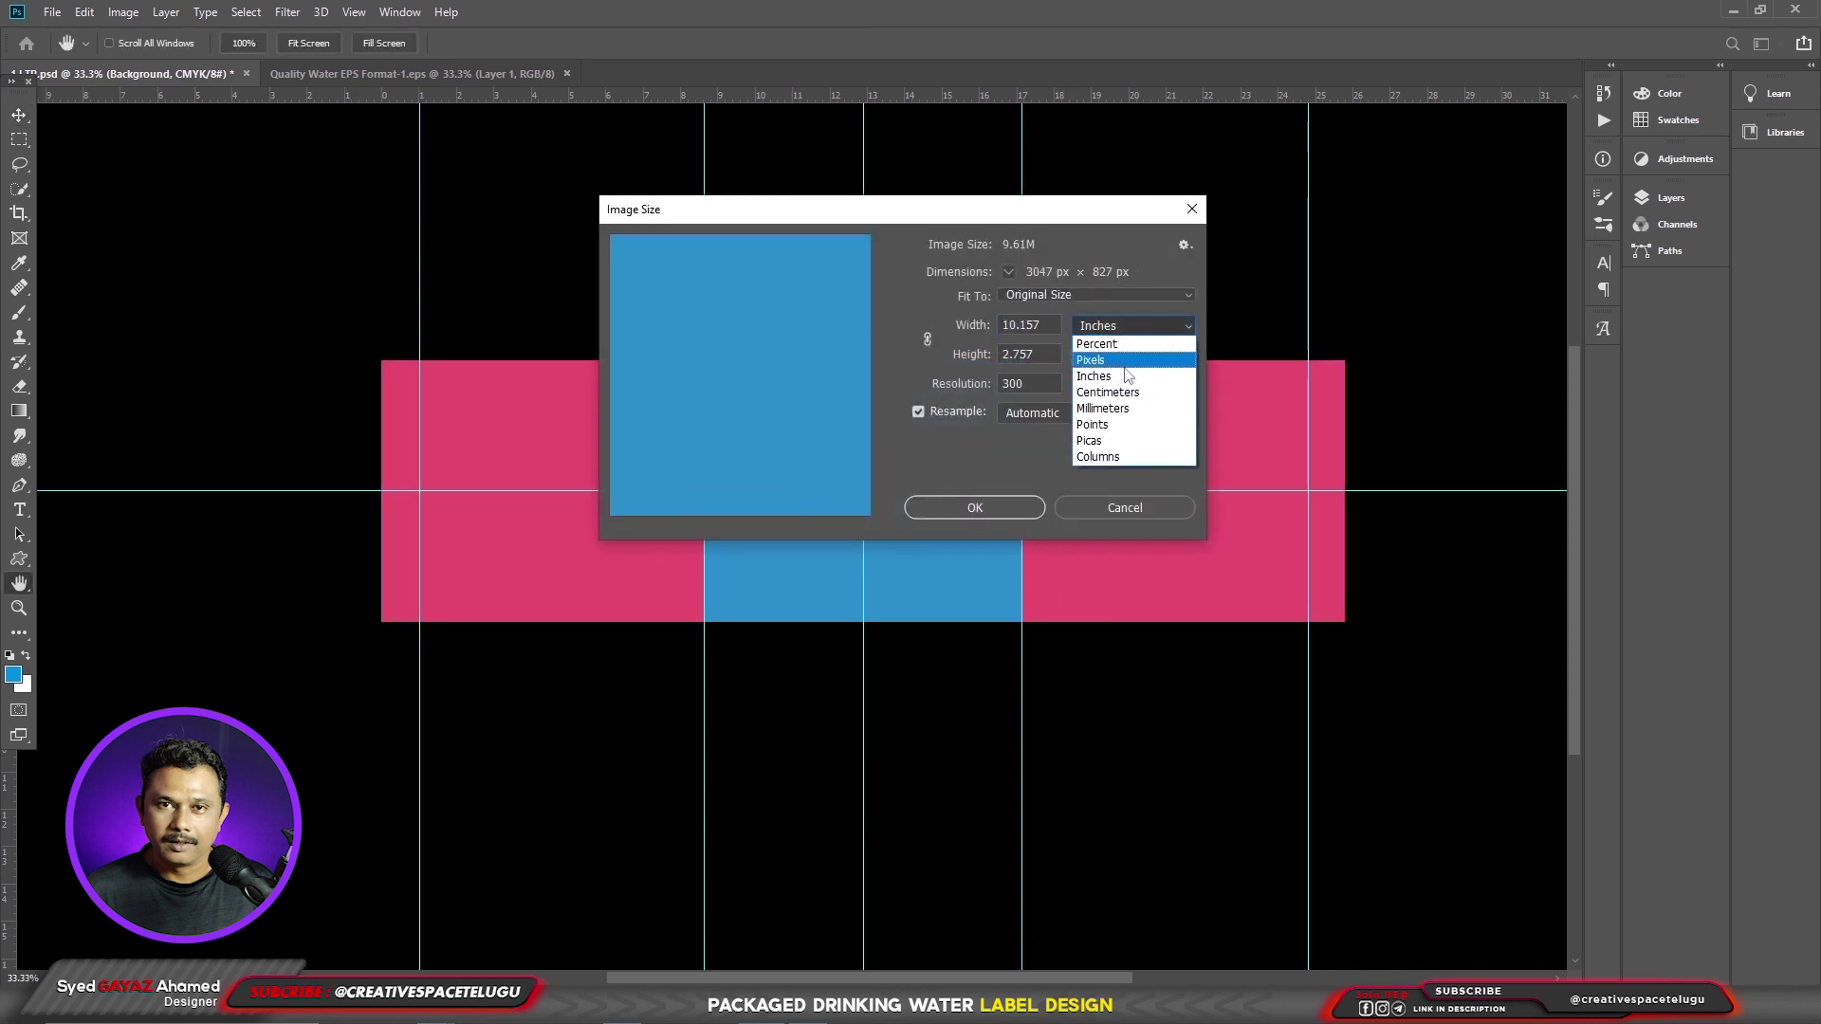
pyautogui.click(1105, 392)
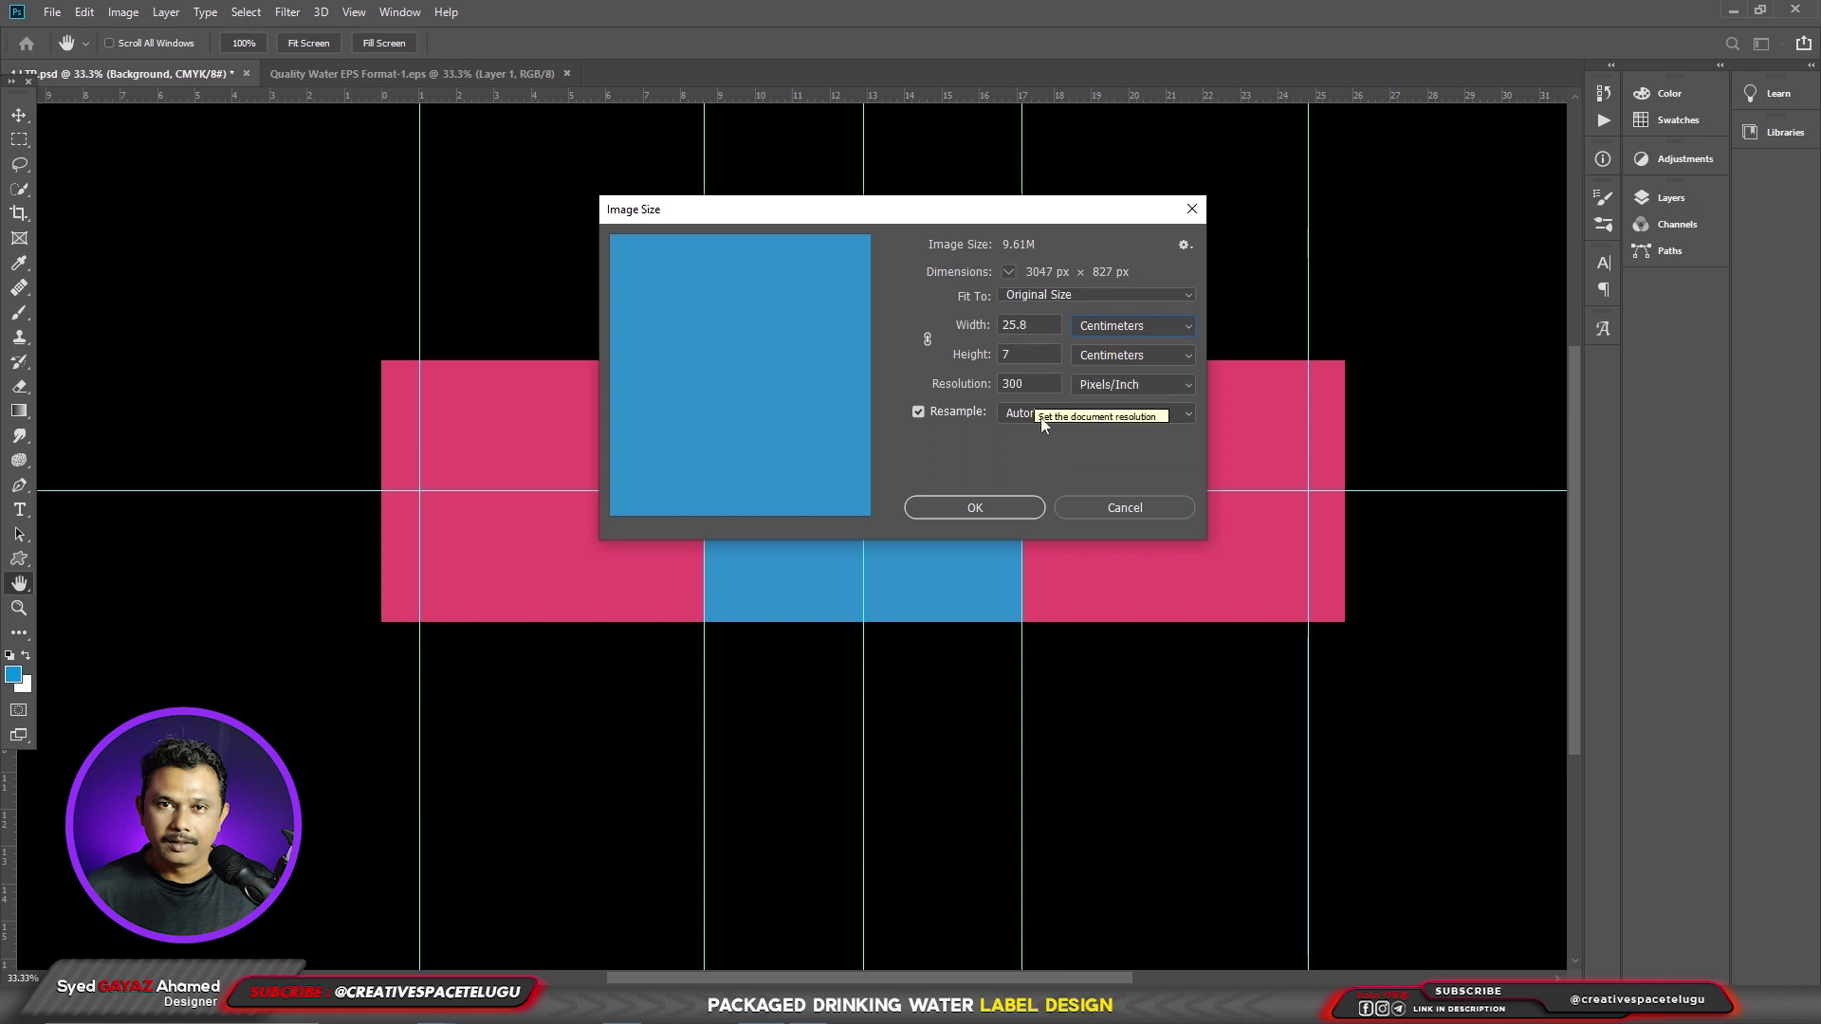
pyautogui.click(1117, 509)
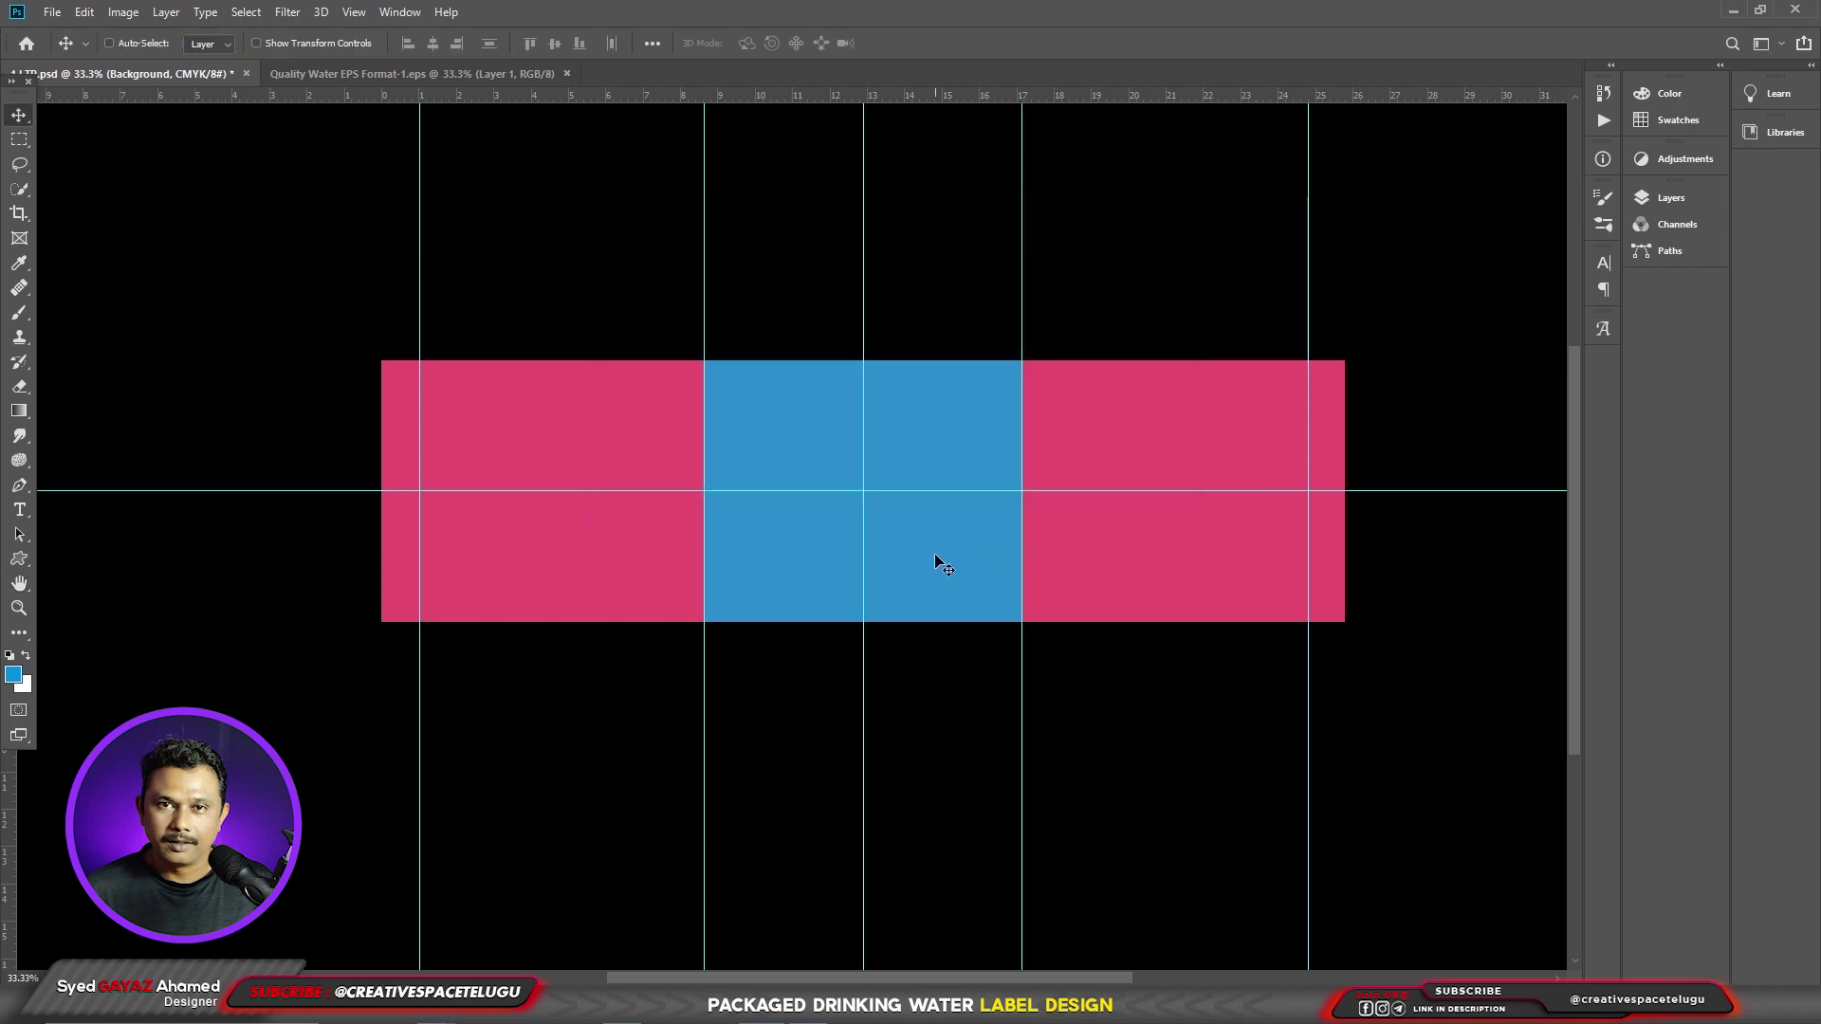
# - Cut the whole Quality Water logo out of its EPS document
pyautogui.click(491, 76)
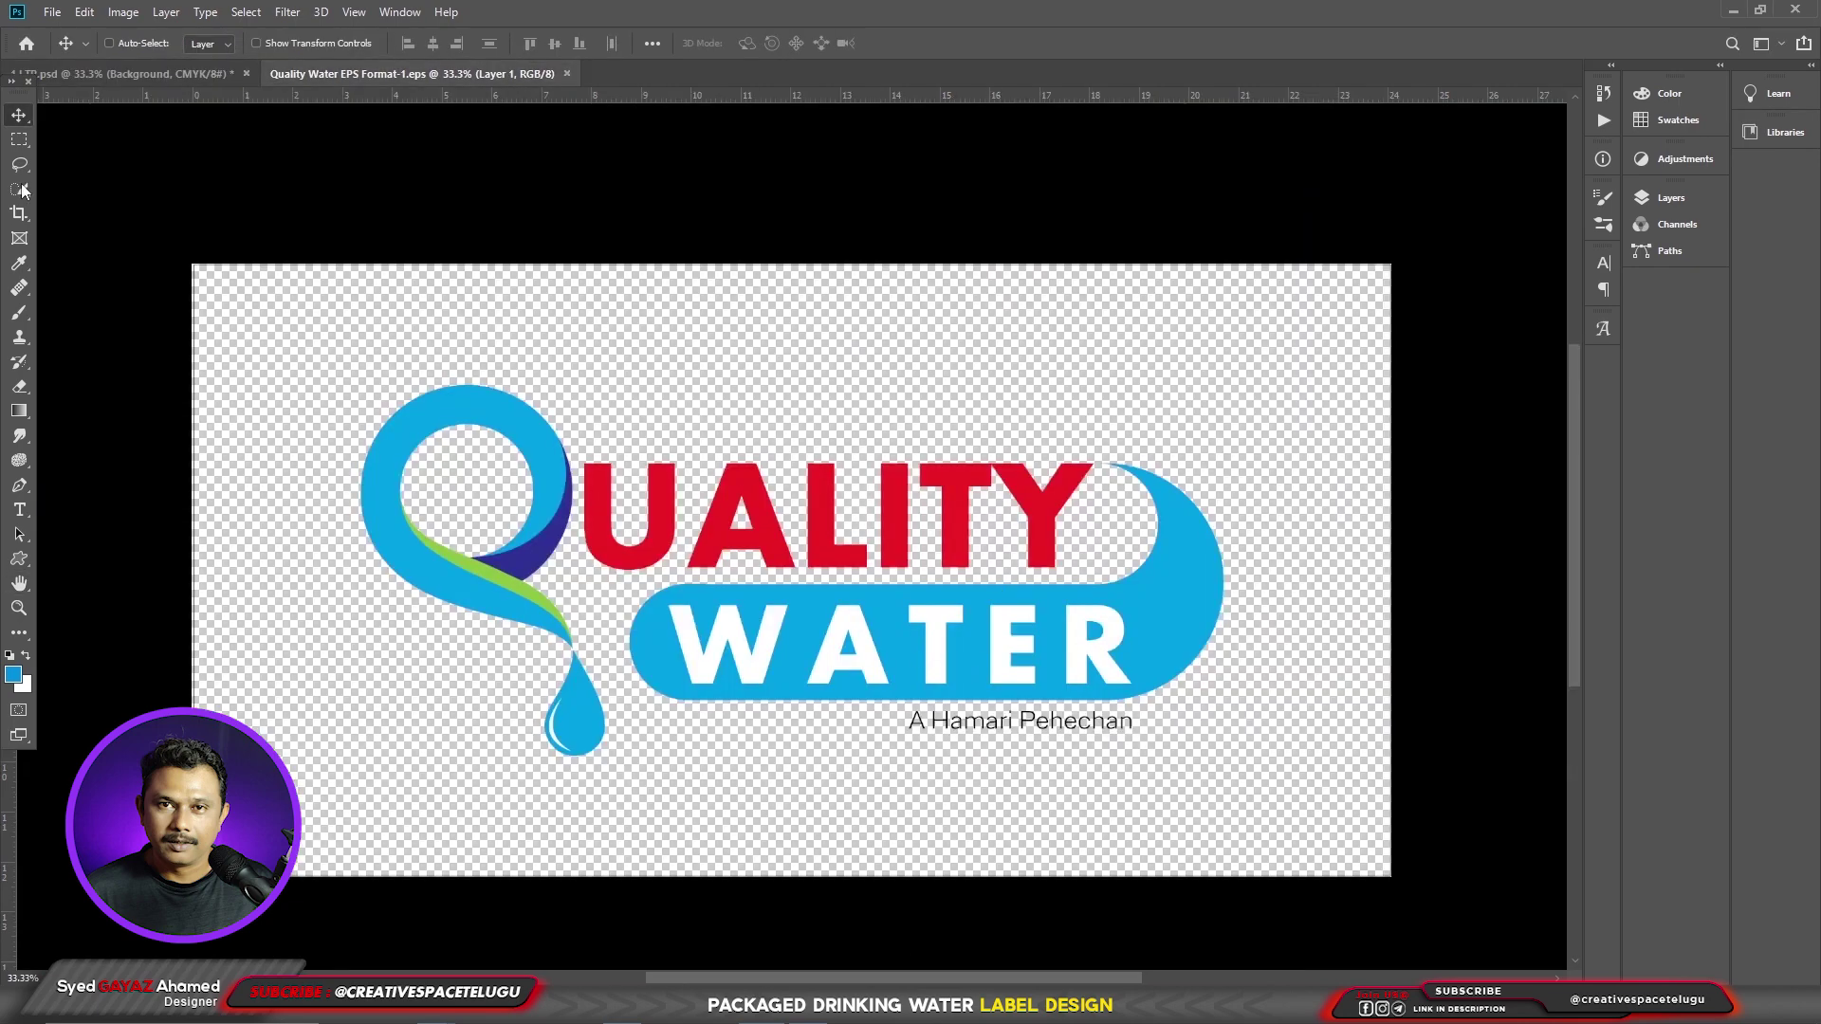
pyautogui.click(19, 140)
pyautogui.moveTo(313, 354); pyautogui.dragTo(1235, 795)
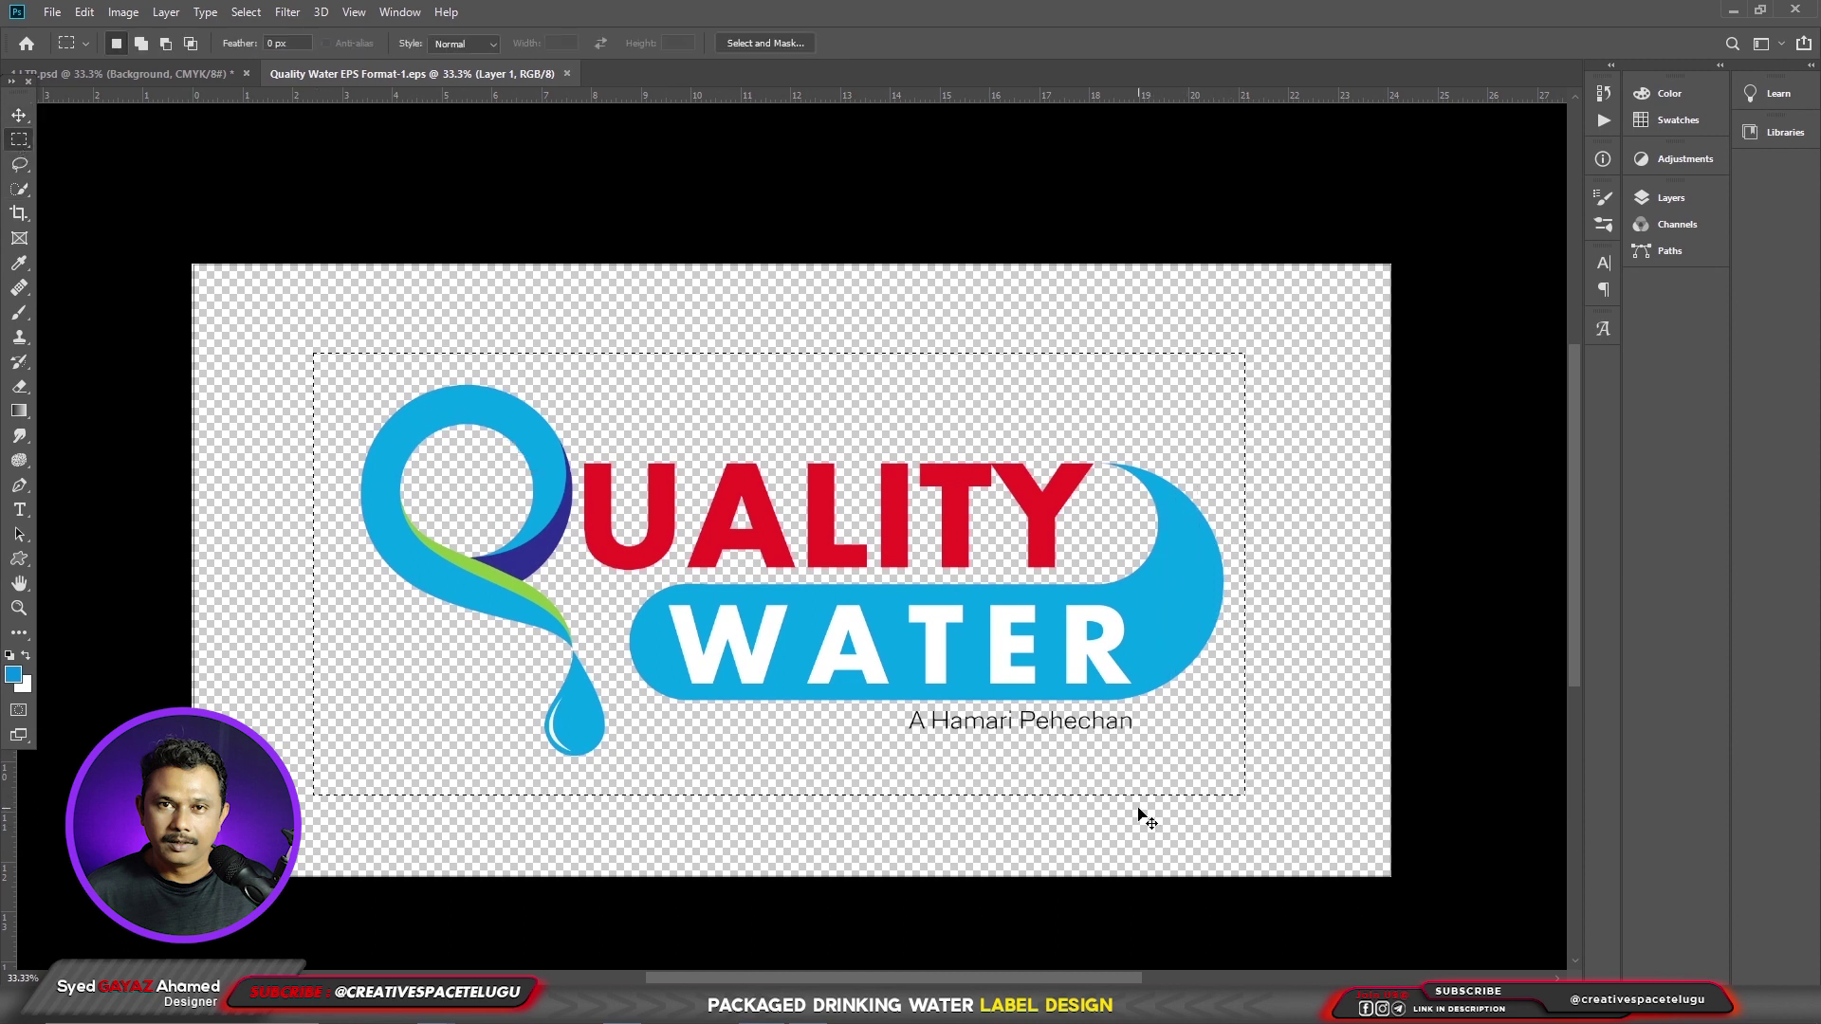
pyautogui.hotkey('ctrl', 'x')
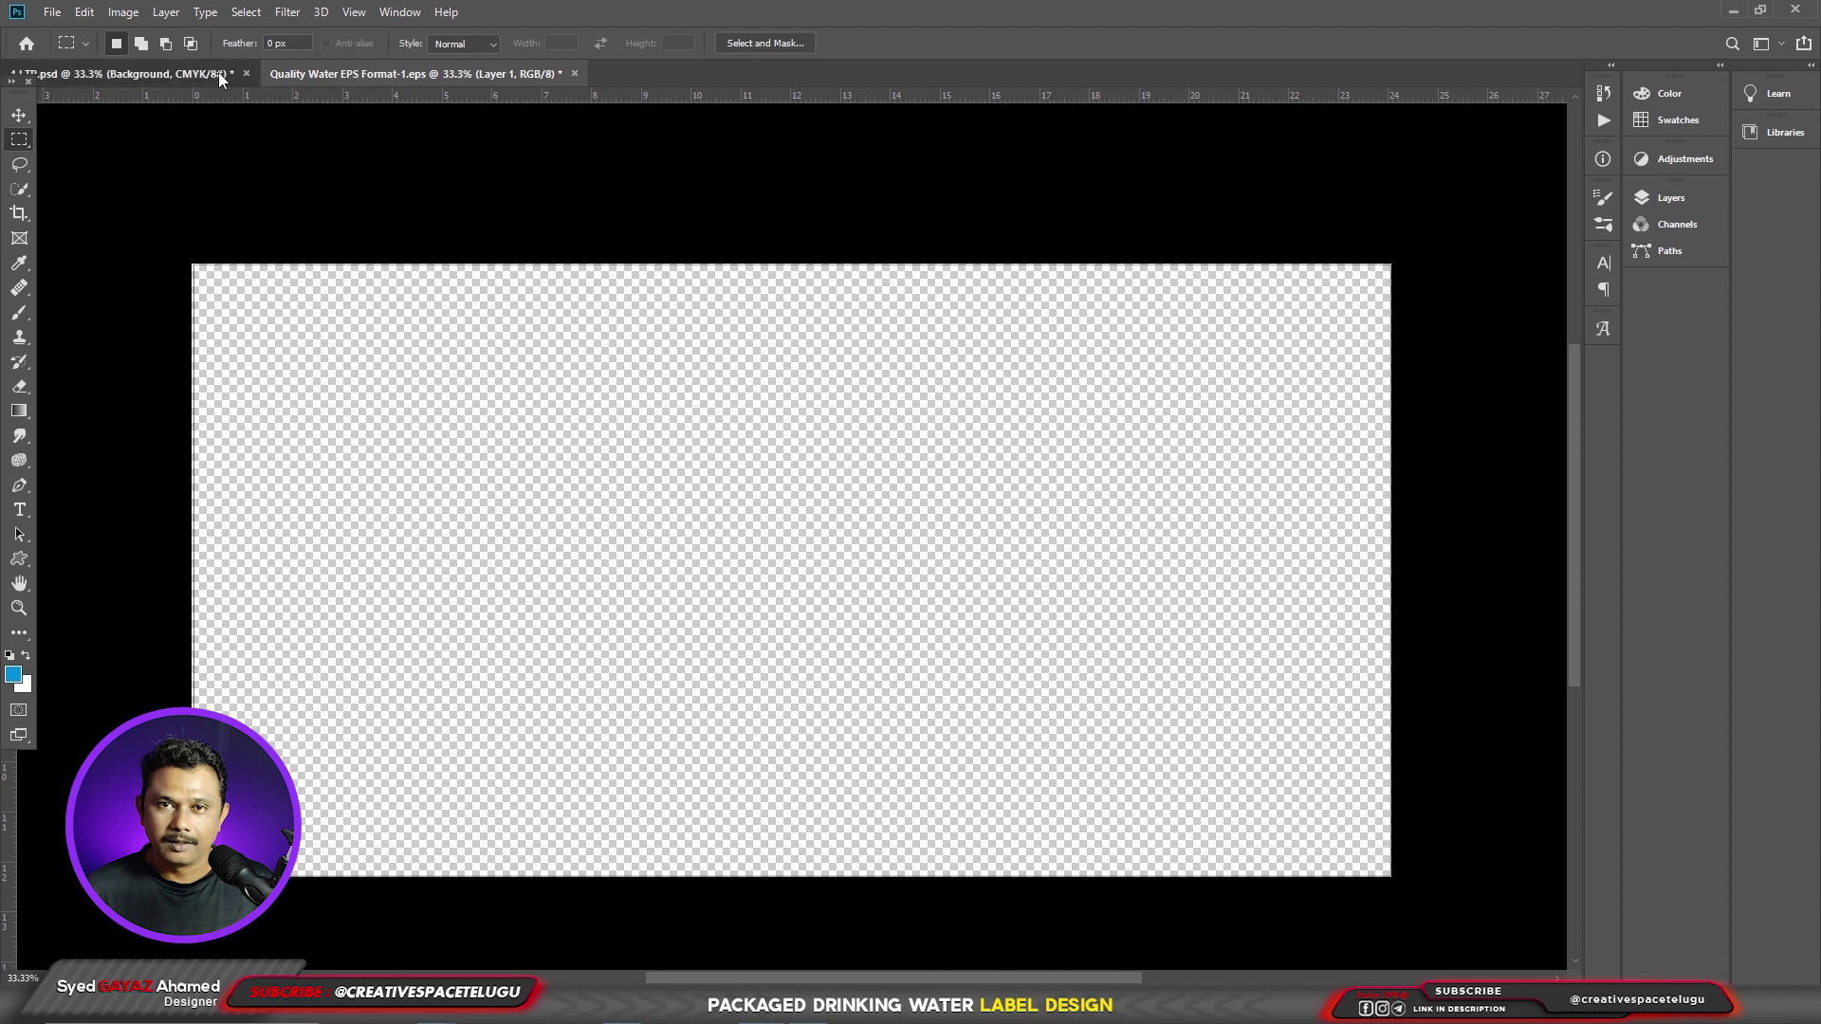
# - Paste the logo into the label and scale it down onto the blue centre panel
pyautogui.click(218, 73)
pyautogui.hotkey('ctrl', 'v')
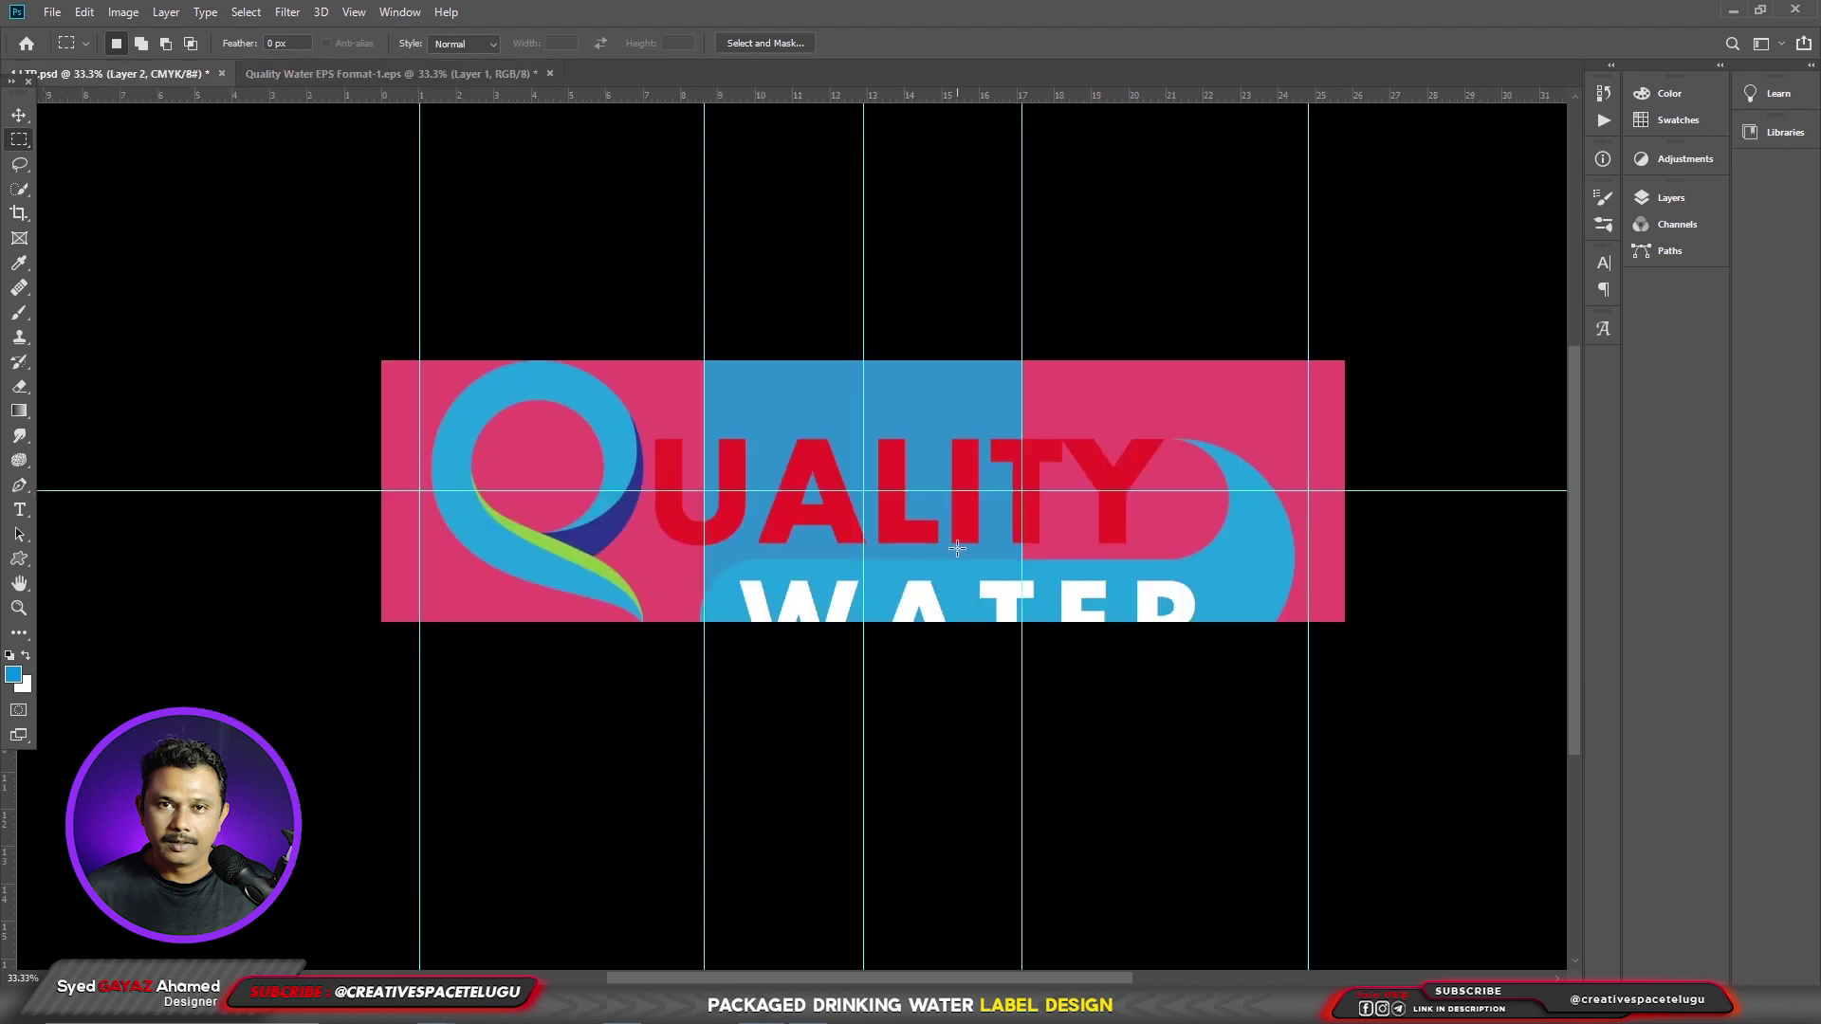
pyautogui.hotkey('ctrl', 't')
pyautogui.moveTo(1294, 360); pyautogui.dragTo(972, 441)
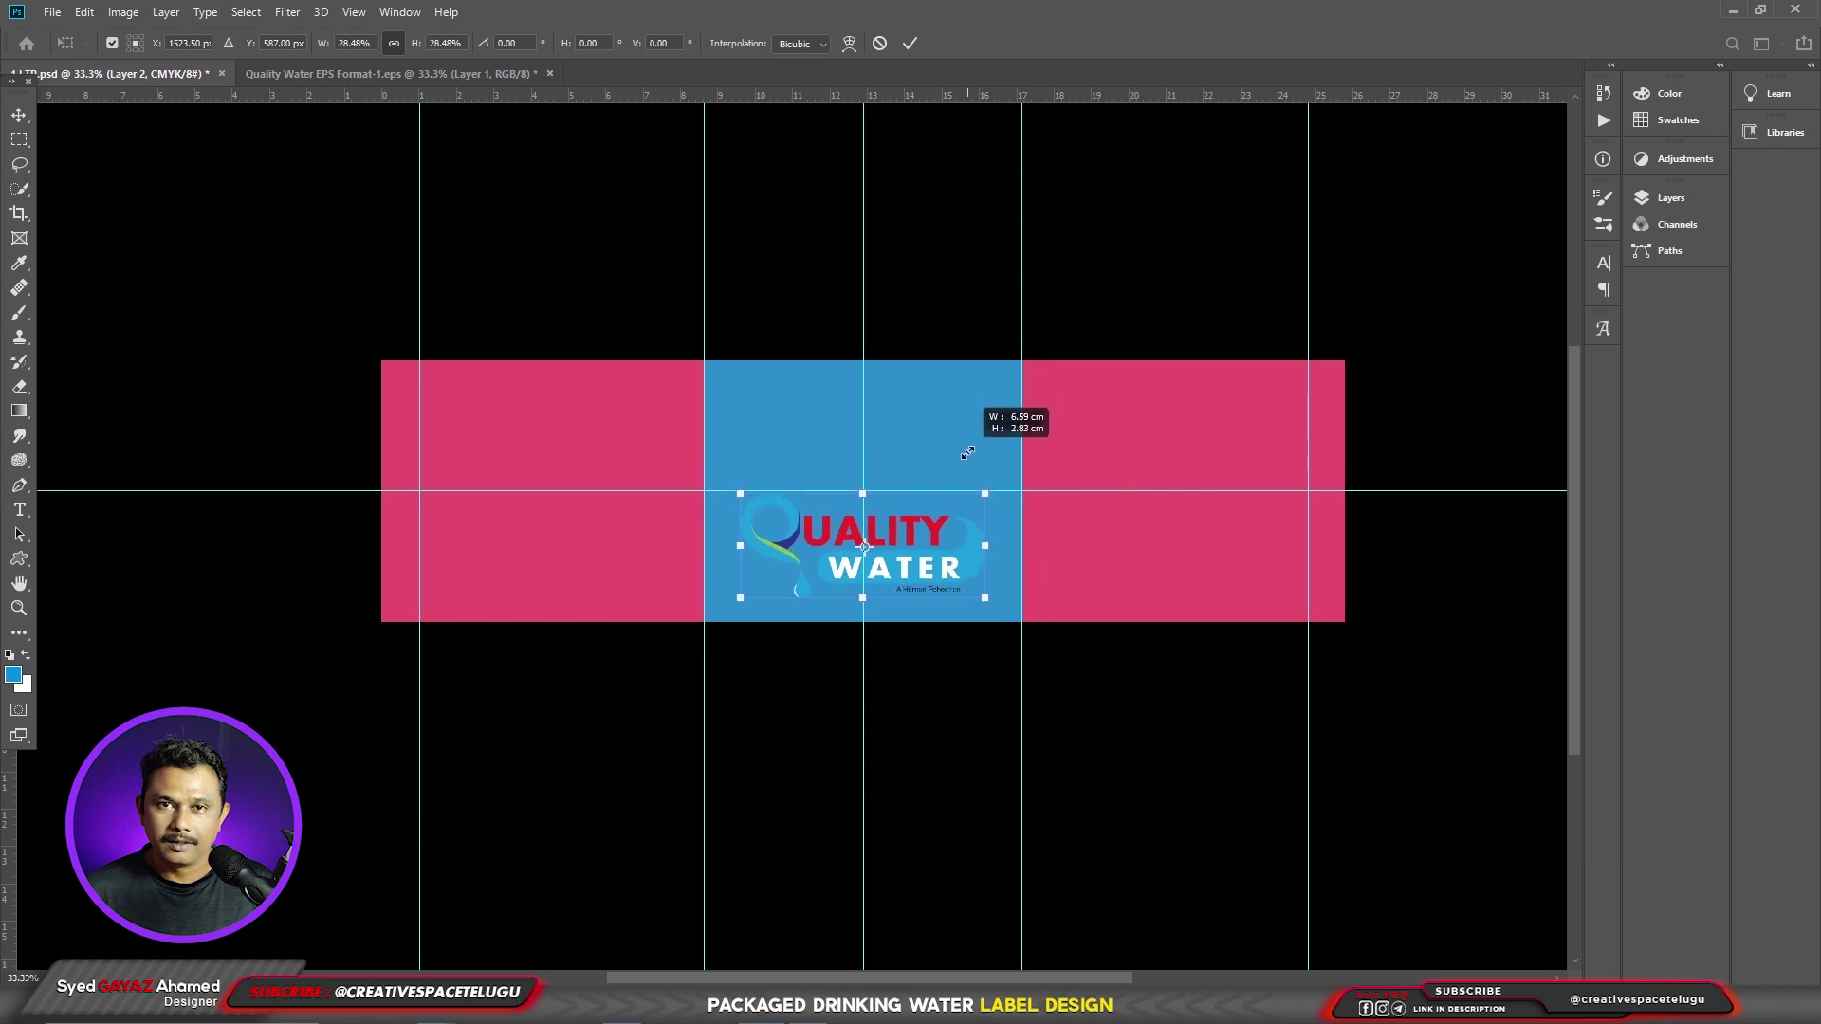
pyautogui.moveTo(908, 564); pyautogui.dragTo(916, 505)
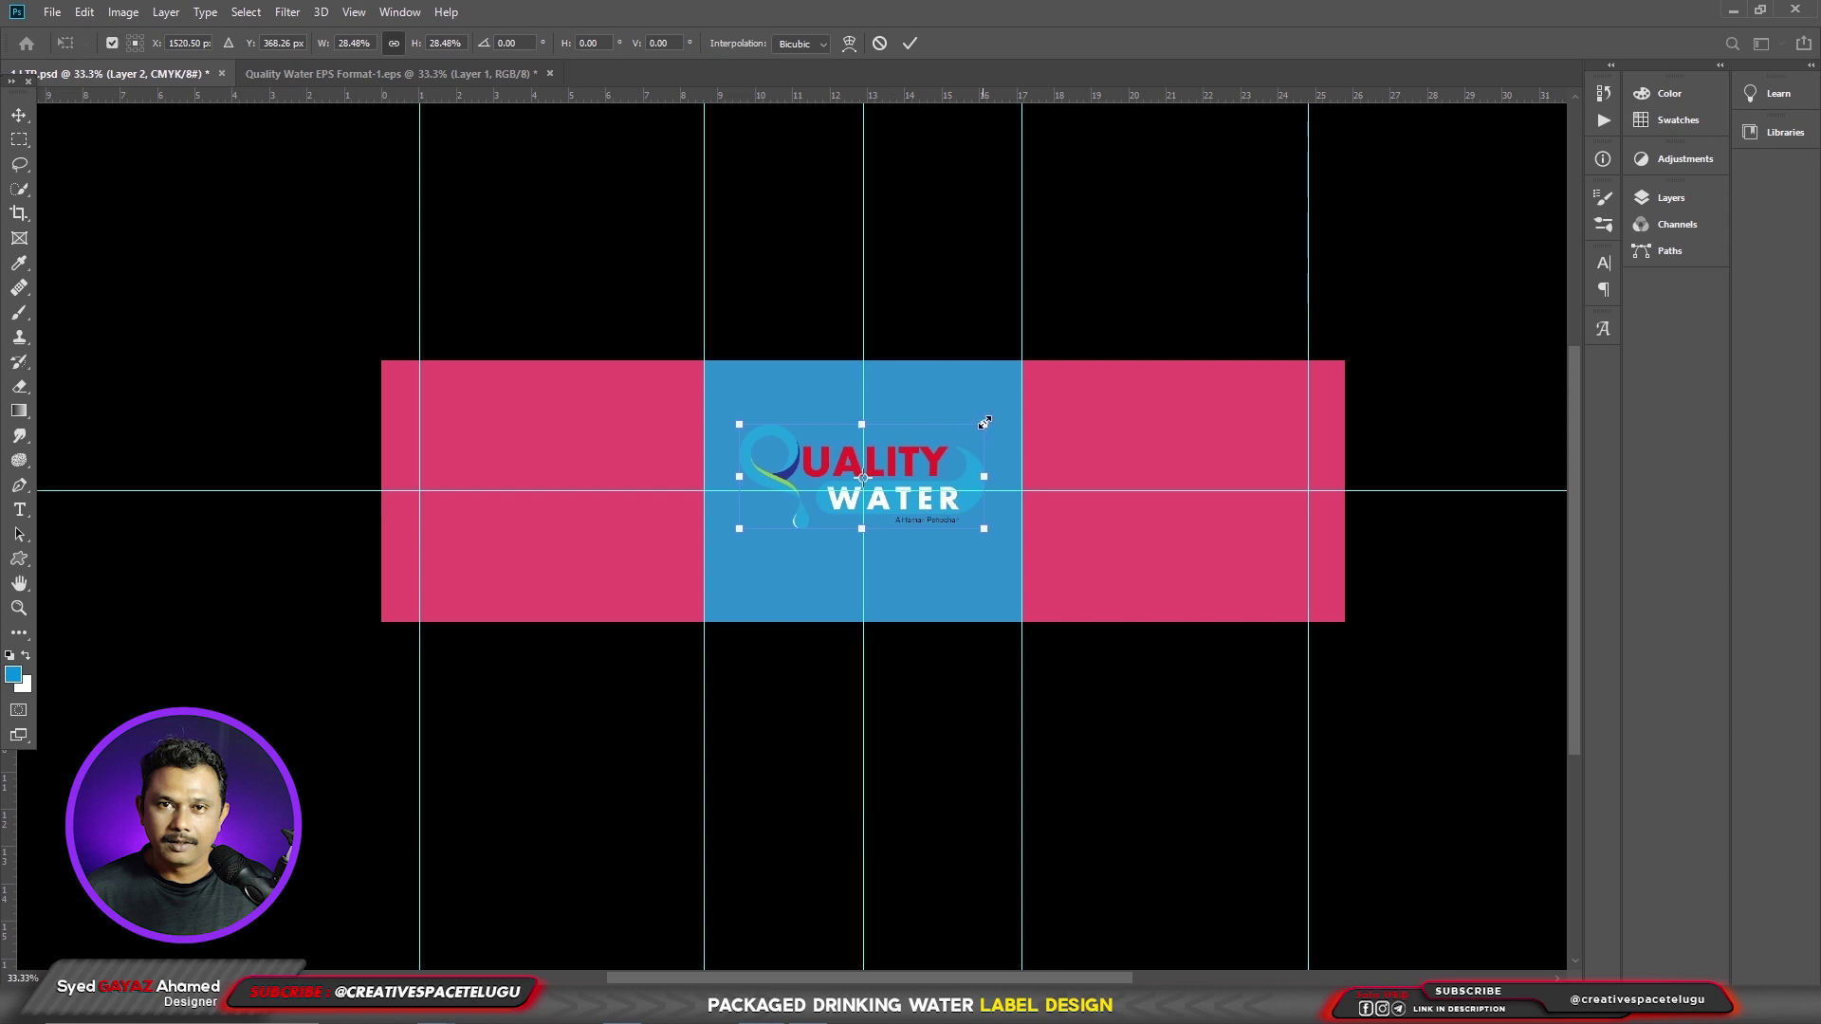
pyautogui.moveTo(987, 421); pyautogui.dragTo(993, 418)
pyautogui.press('Return')
pyautogui.press('m')
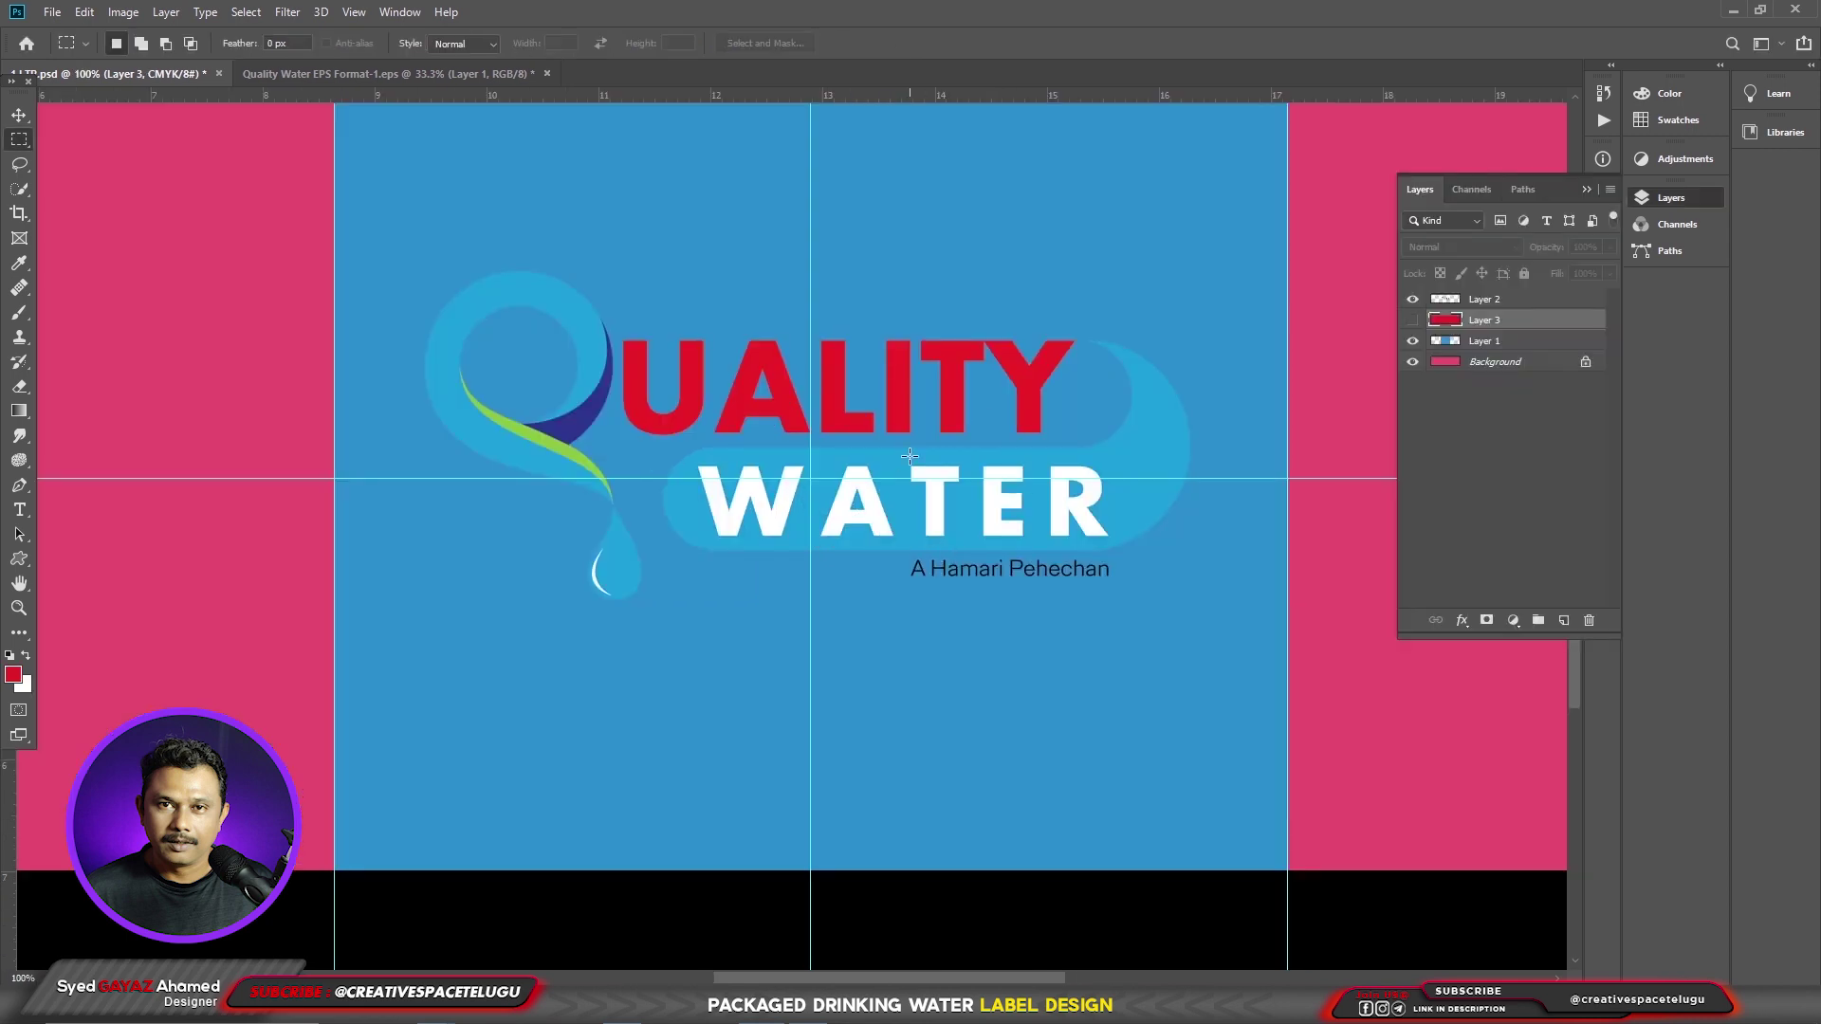
# - Trace a Pen path under the UALITY letters and up the Y's right side
pyautogui.press('p')
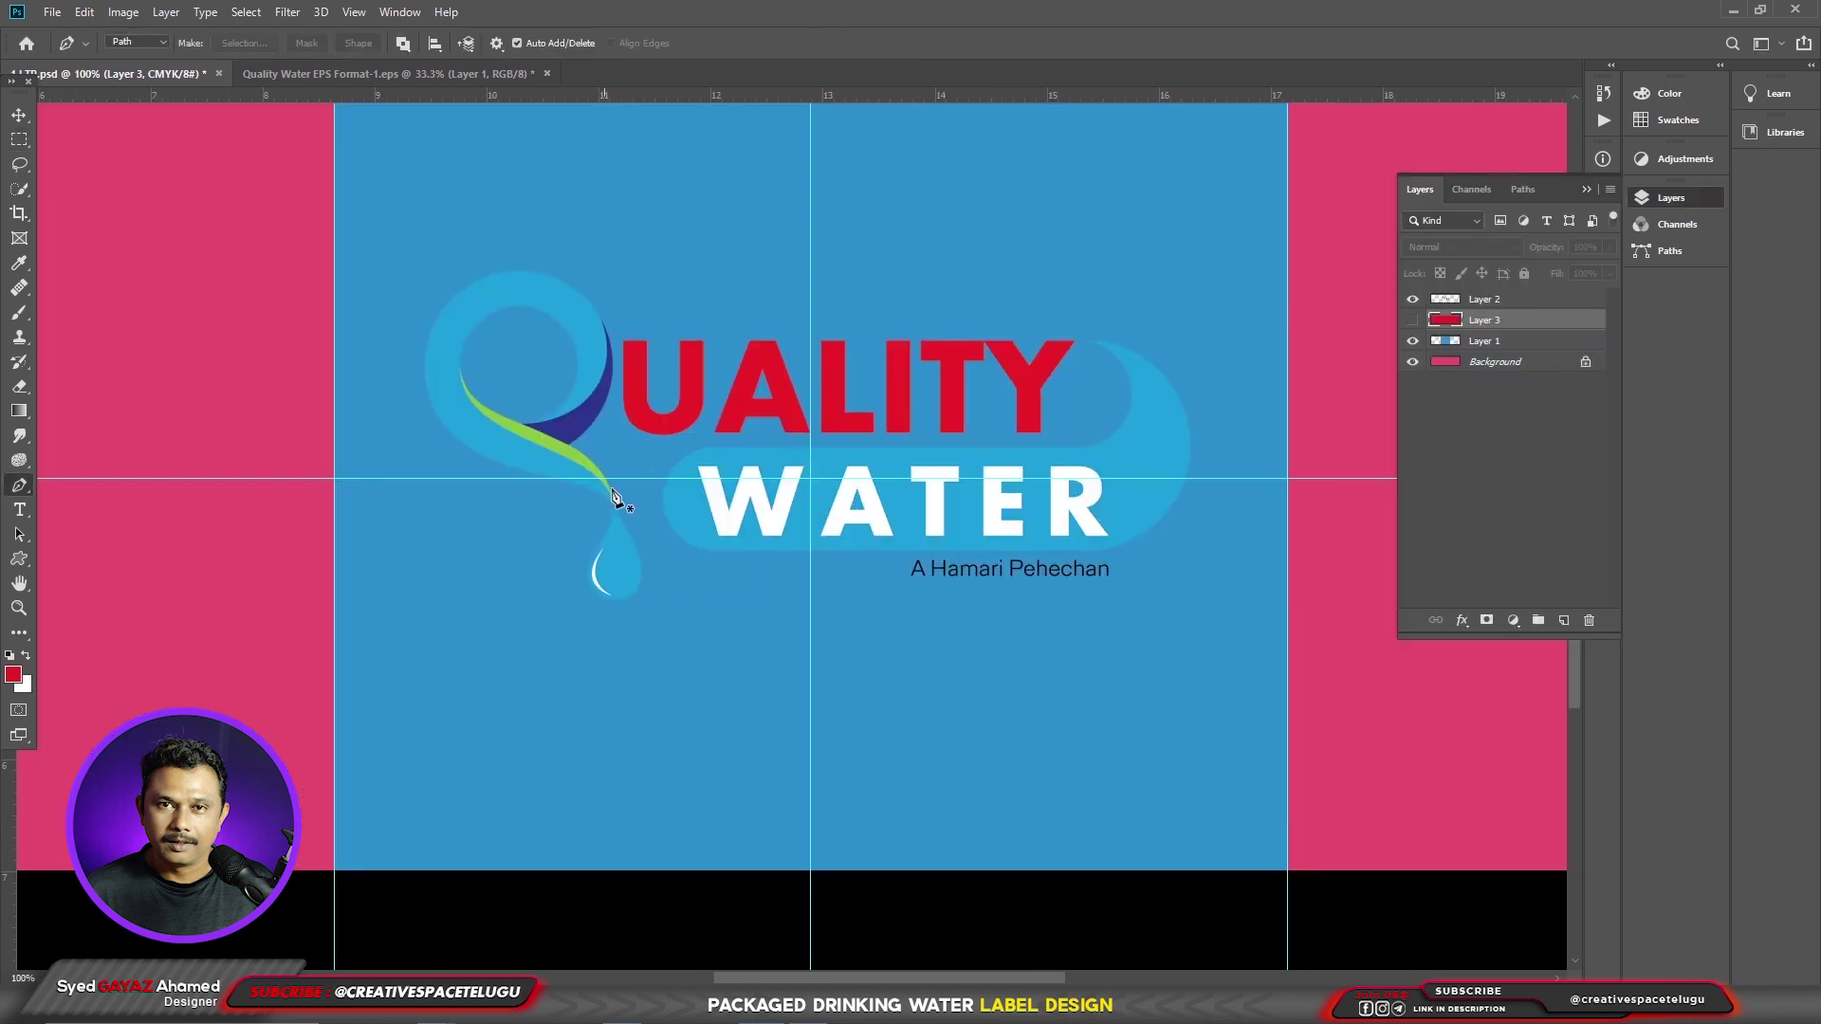
pyautogui.click(636, 462)
pyautogui.moveTo(697, 437); pyautogui.dragTo(740, 441)
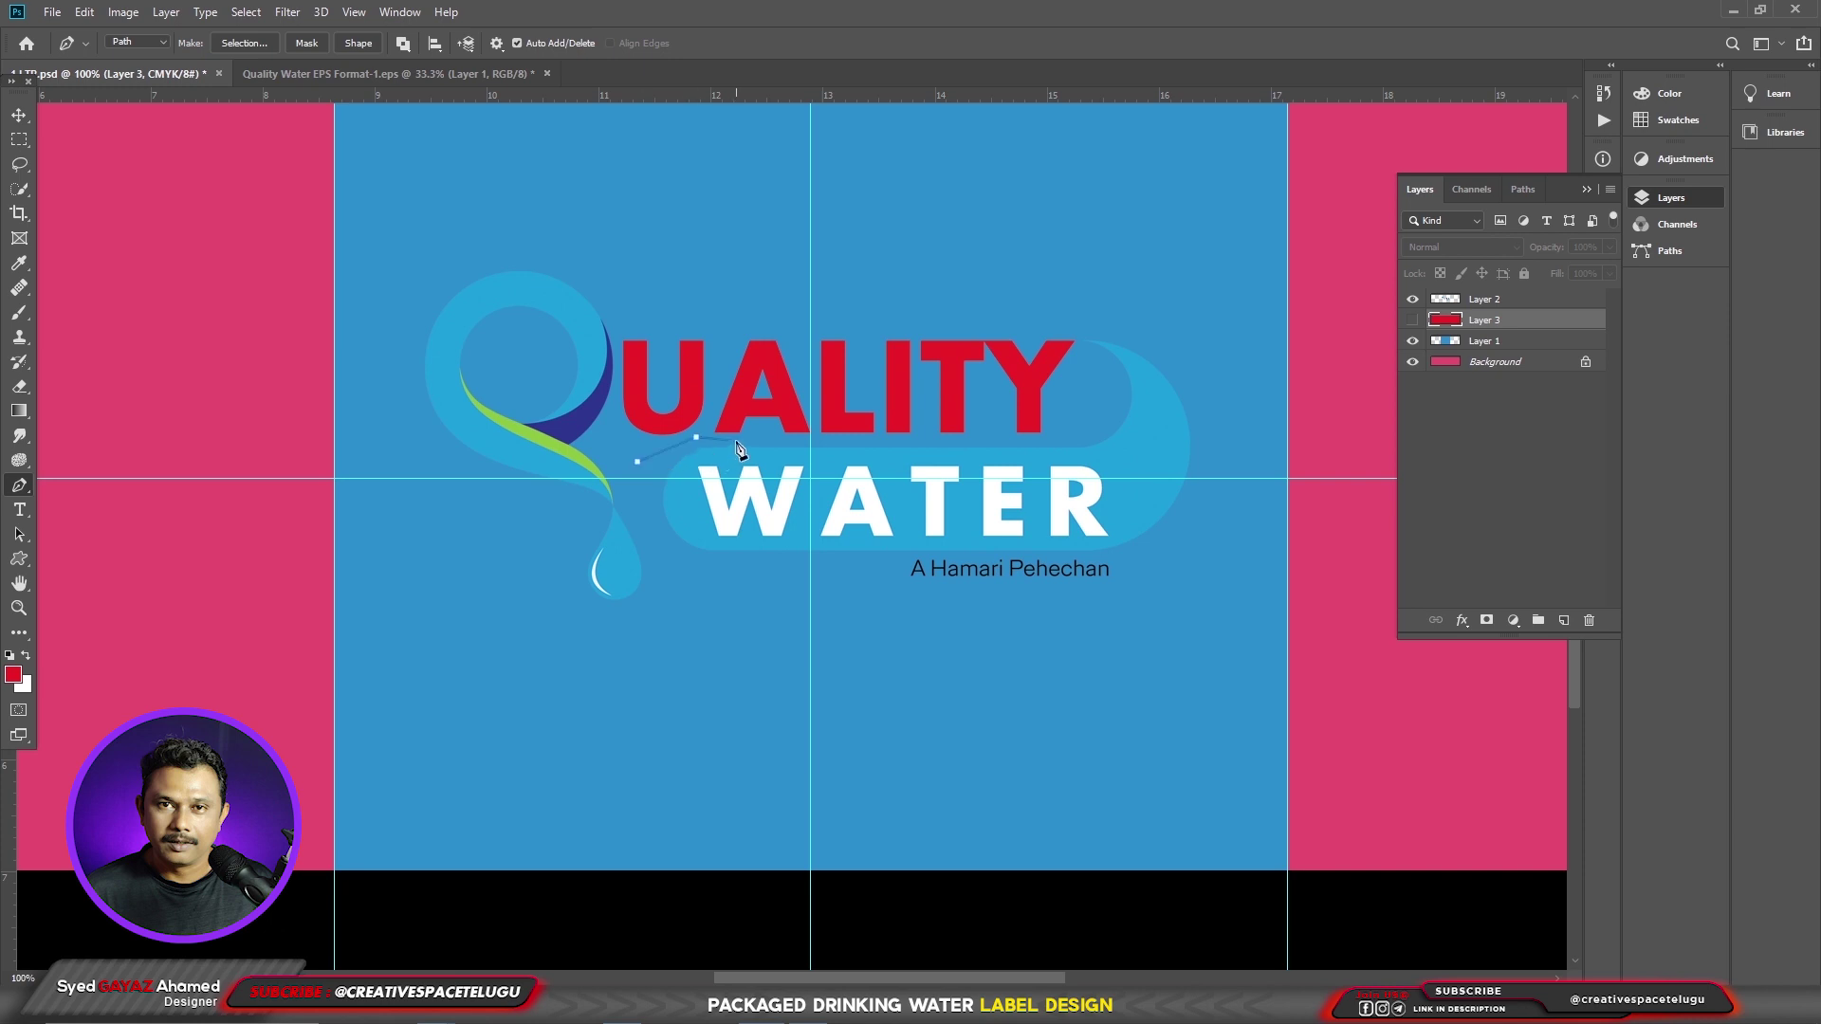
pyautogui.moveTo(987, 444); pyautogui.dragTo(1059, 451)
pyautogui.click(1059, 442)
pyautogui.click(1084, 394)
pyautogui.click(1077, 345)
# - Continue the path across the top of UALITY and down the U, closing it
pyautogui.click(1077, 328)
pyautogui.click(994, 303)
pyautogui.click(884, 303)
pyautogui.click(702, 304)
pyautogui.click(612, 333)
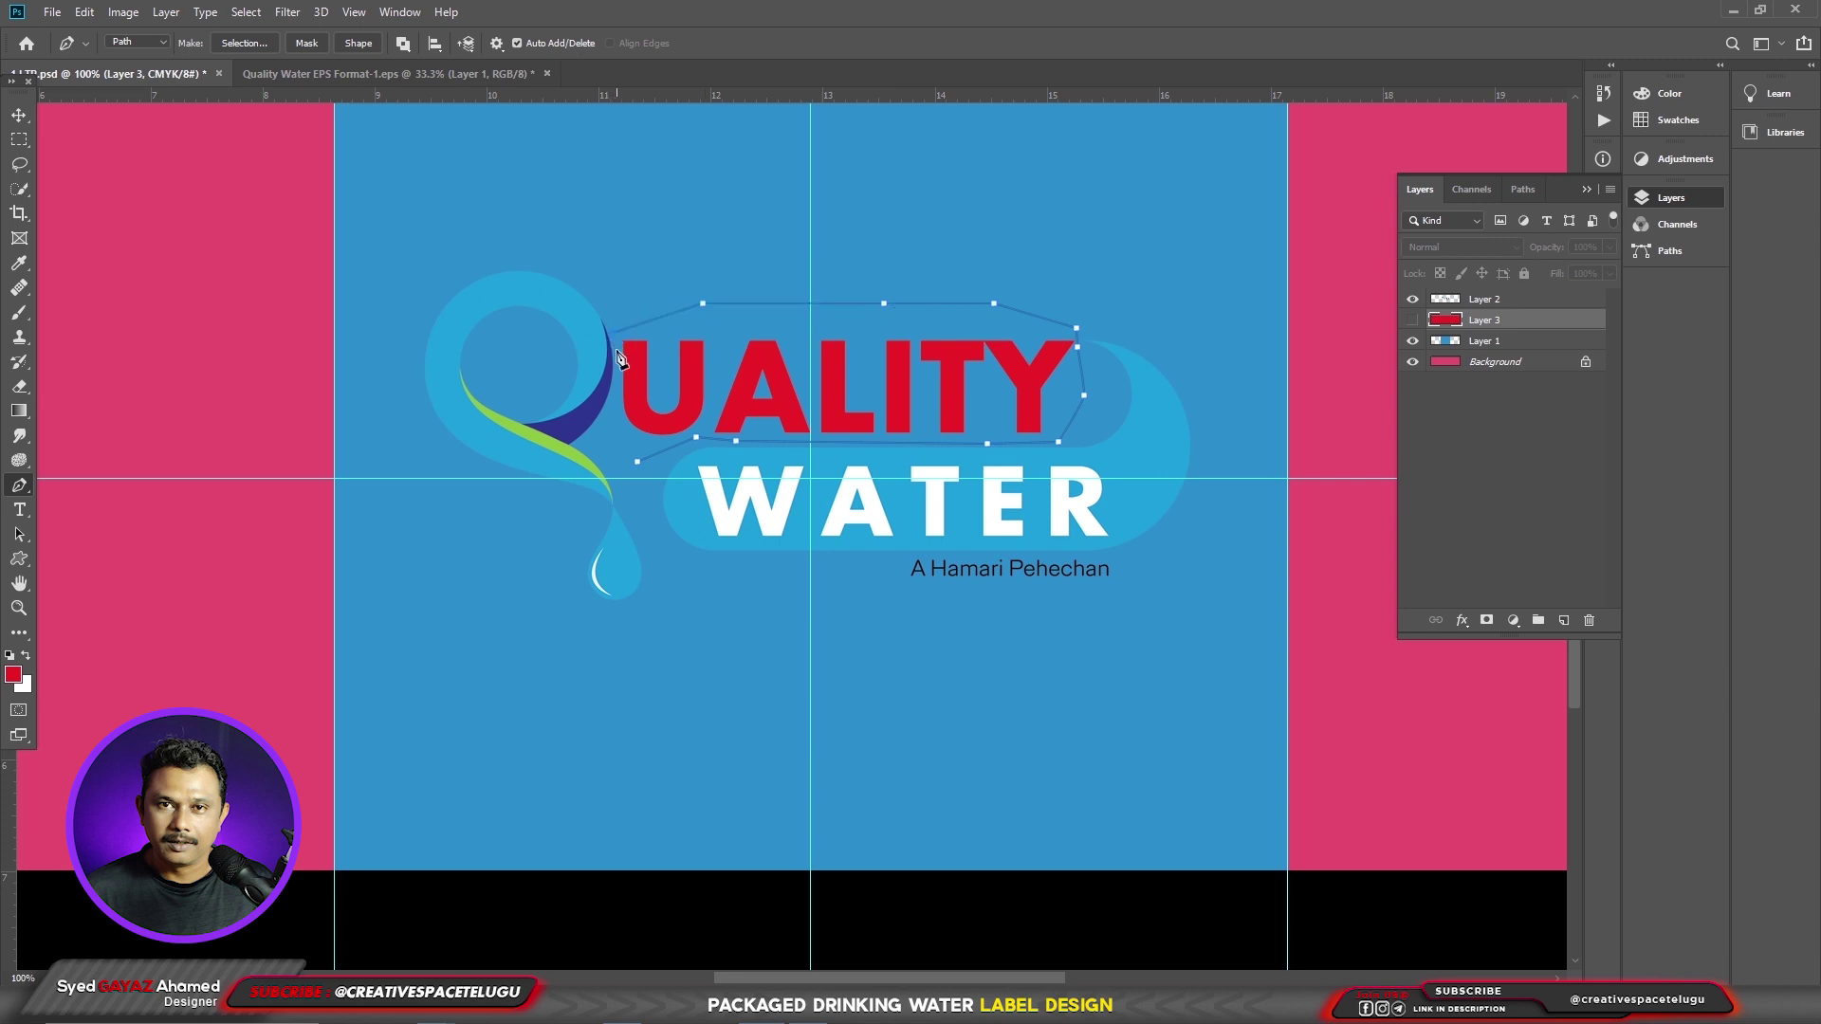
pyautogui.click(617, 352)
pyautogui.click(614, 392)
pyautogui.click(621, 437)
pyautogui.click(637, 462)
# - Convert the path to a selection and save it as the channel 'Uality'
pyautogui.hotkey('ctrl', 'Return')
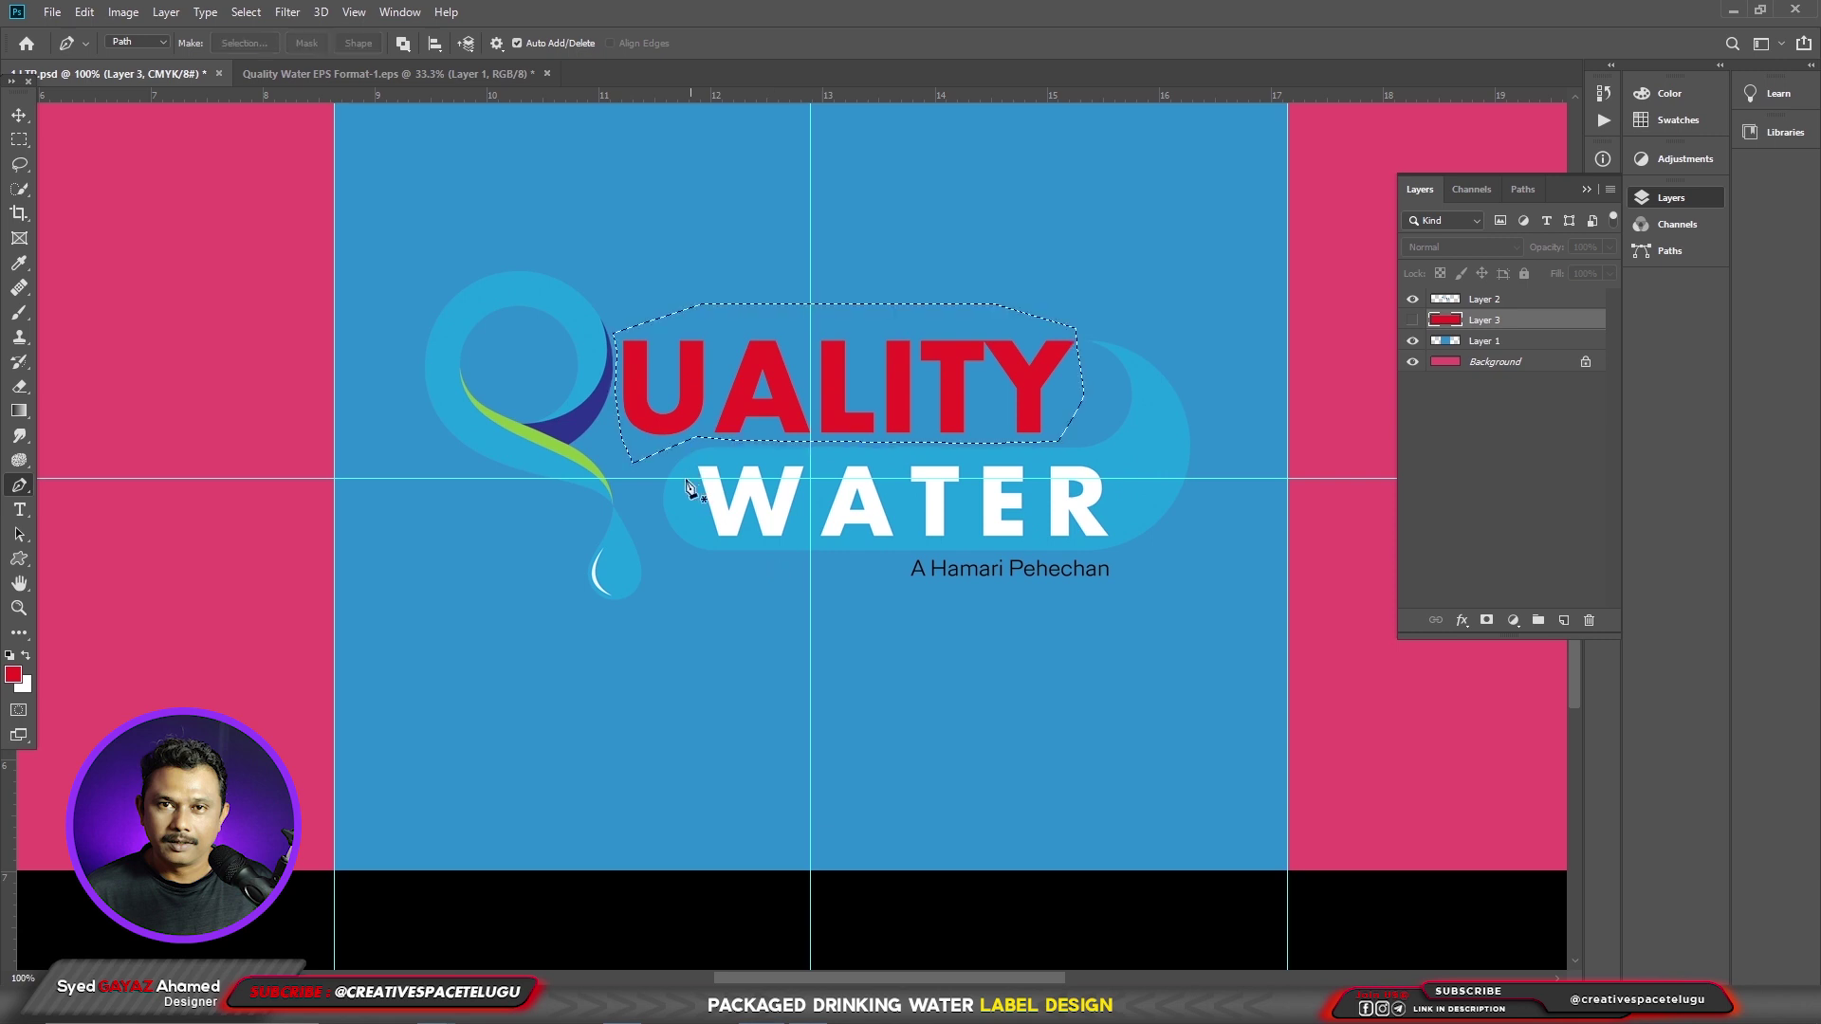
pyautogui.click(245, 11)
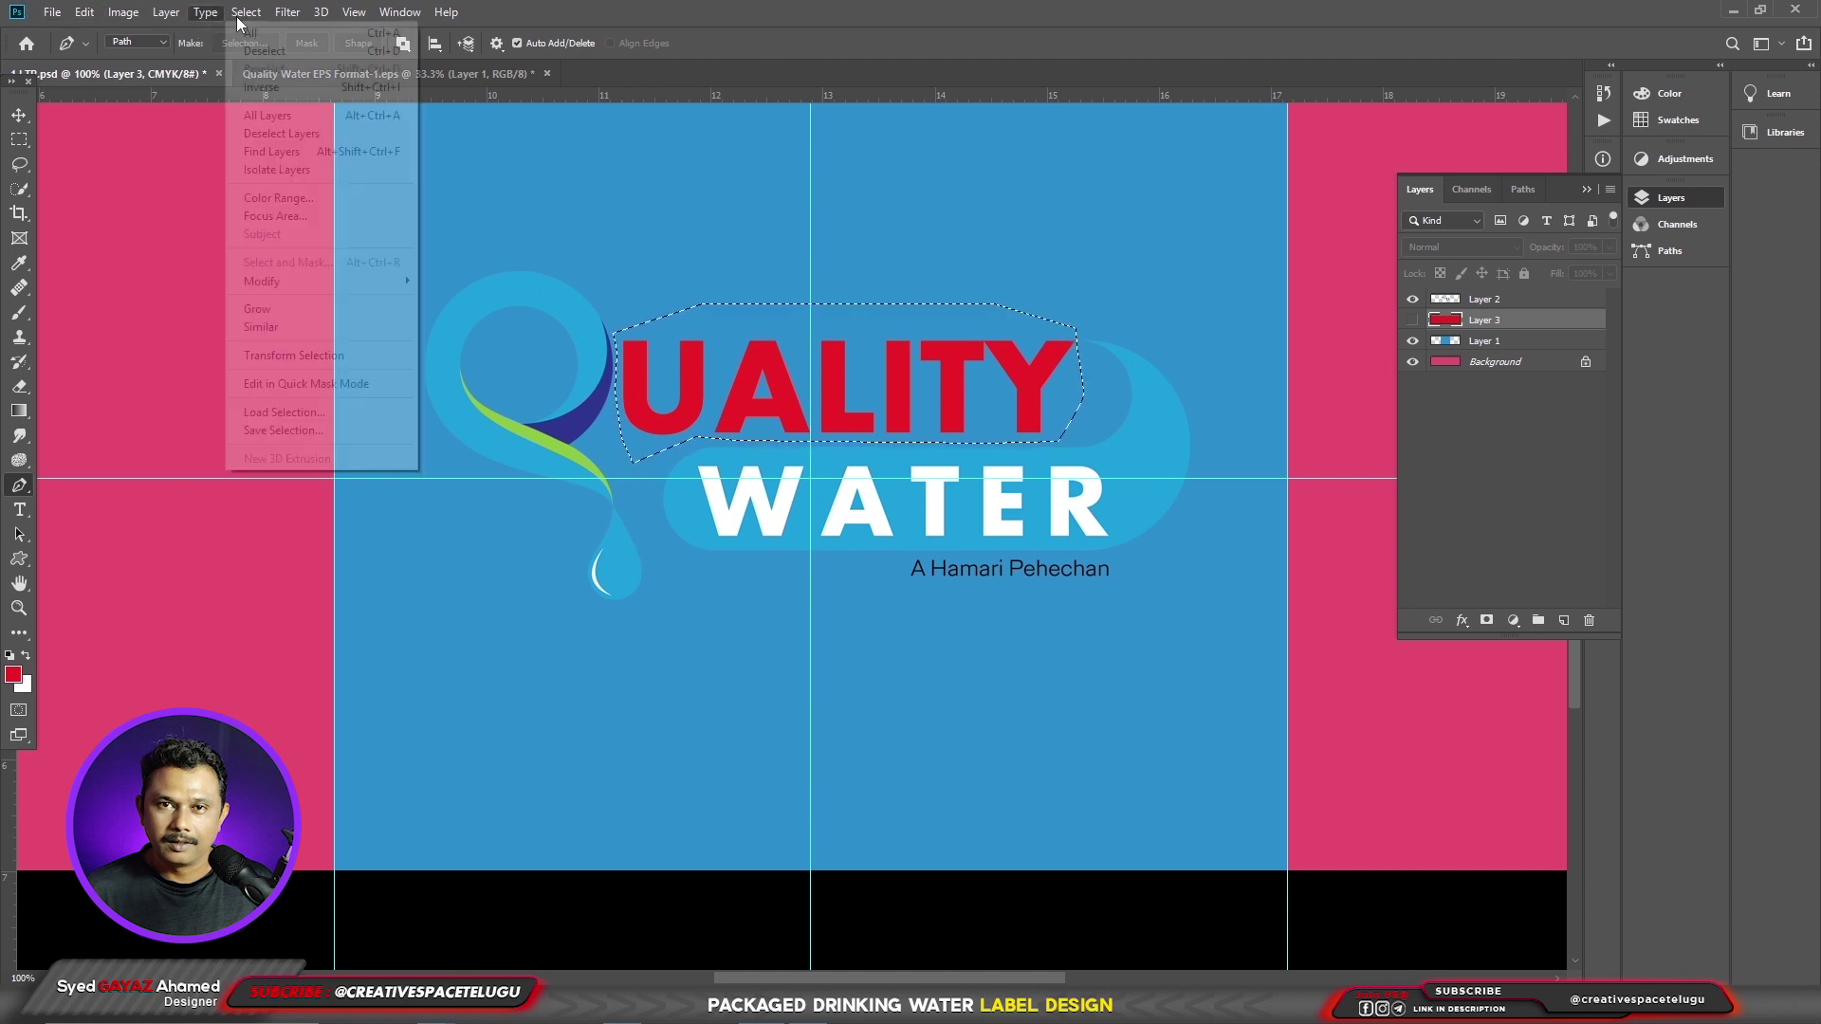
pyautogui.click(289, 431)
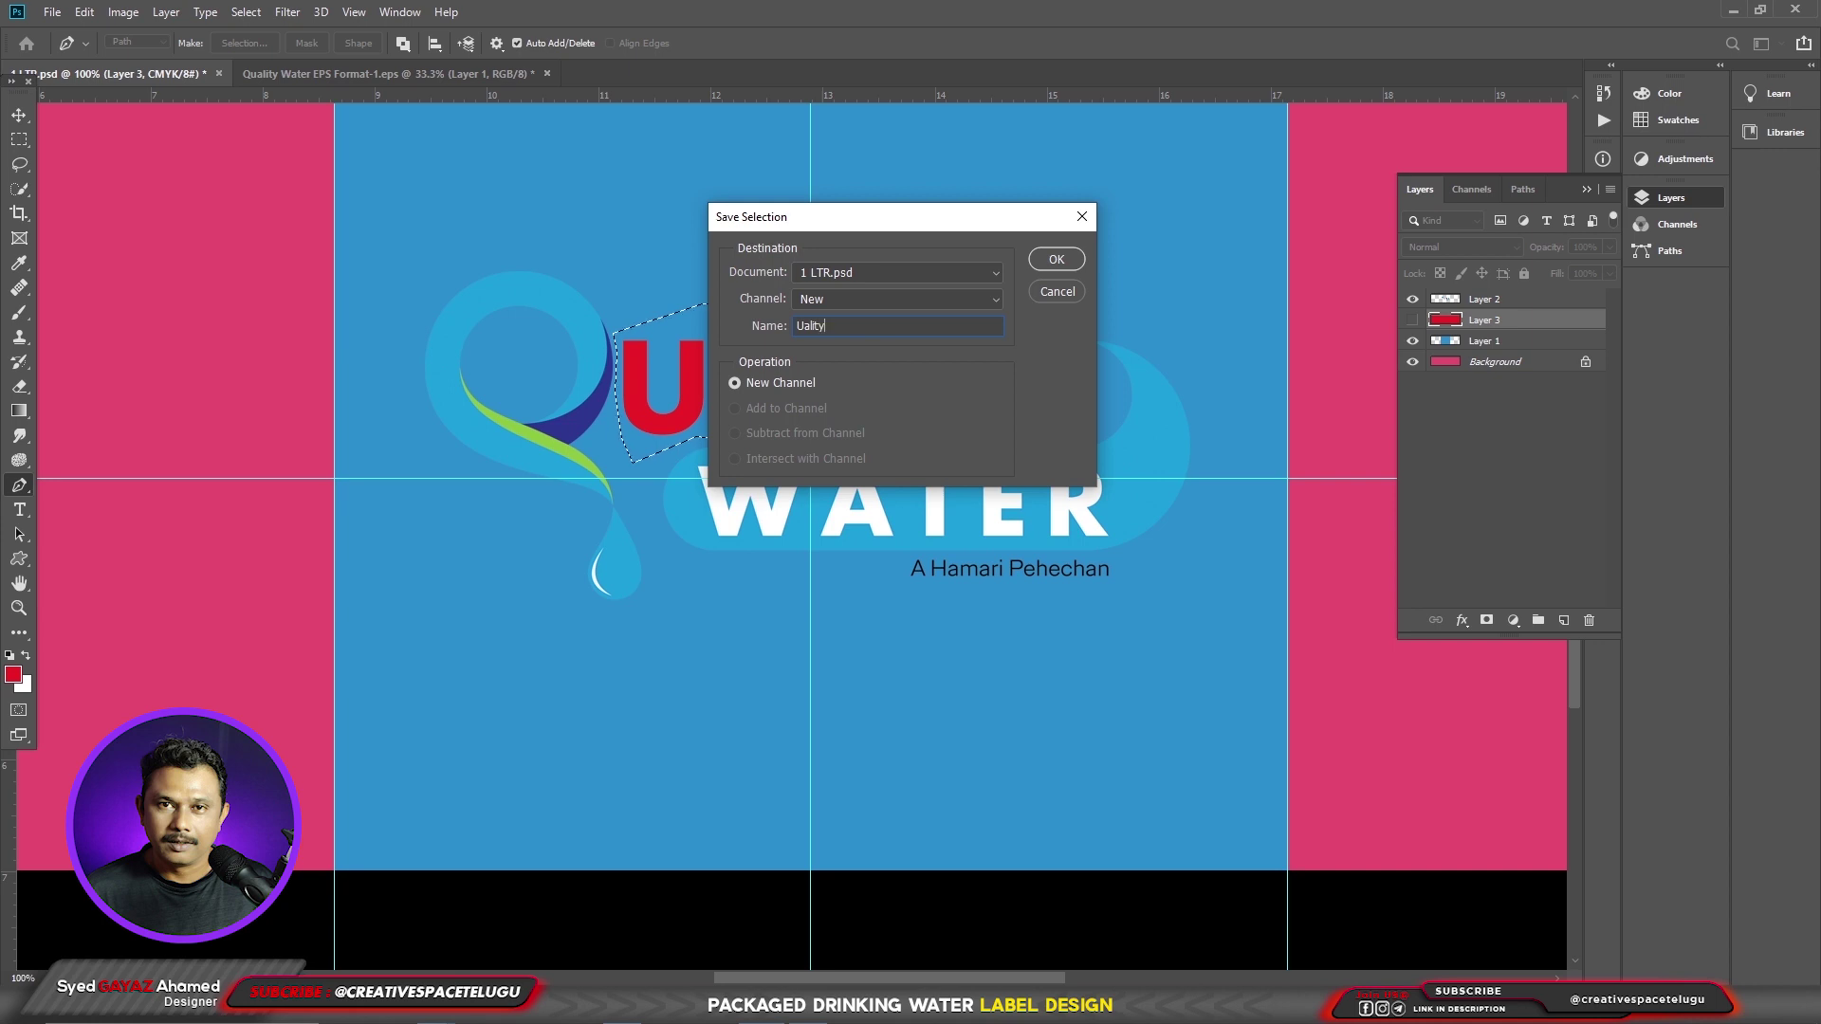
pyautogui.press('Return')
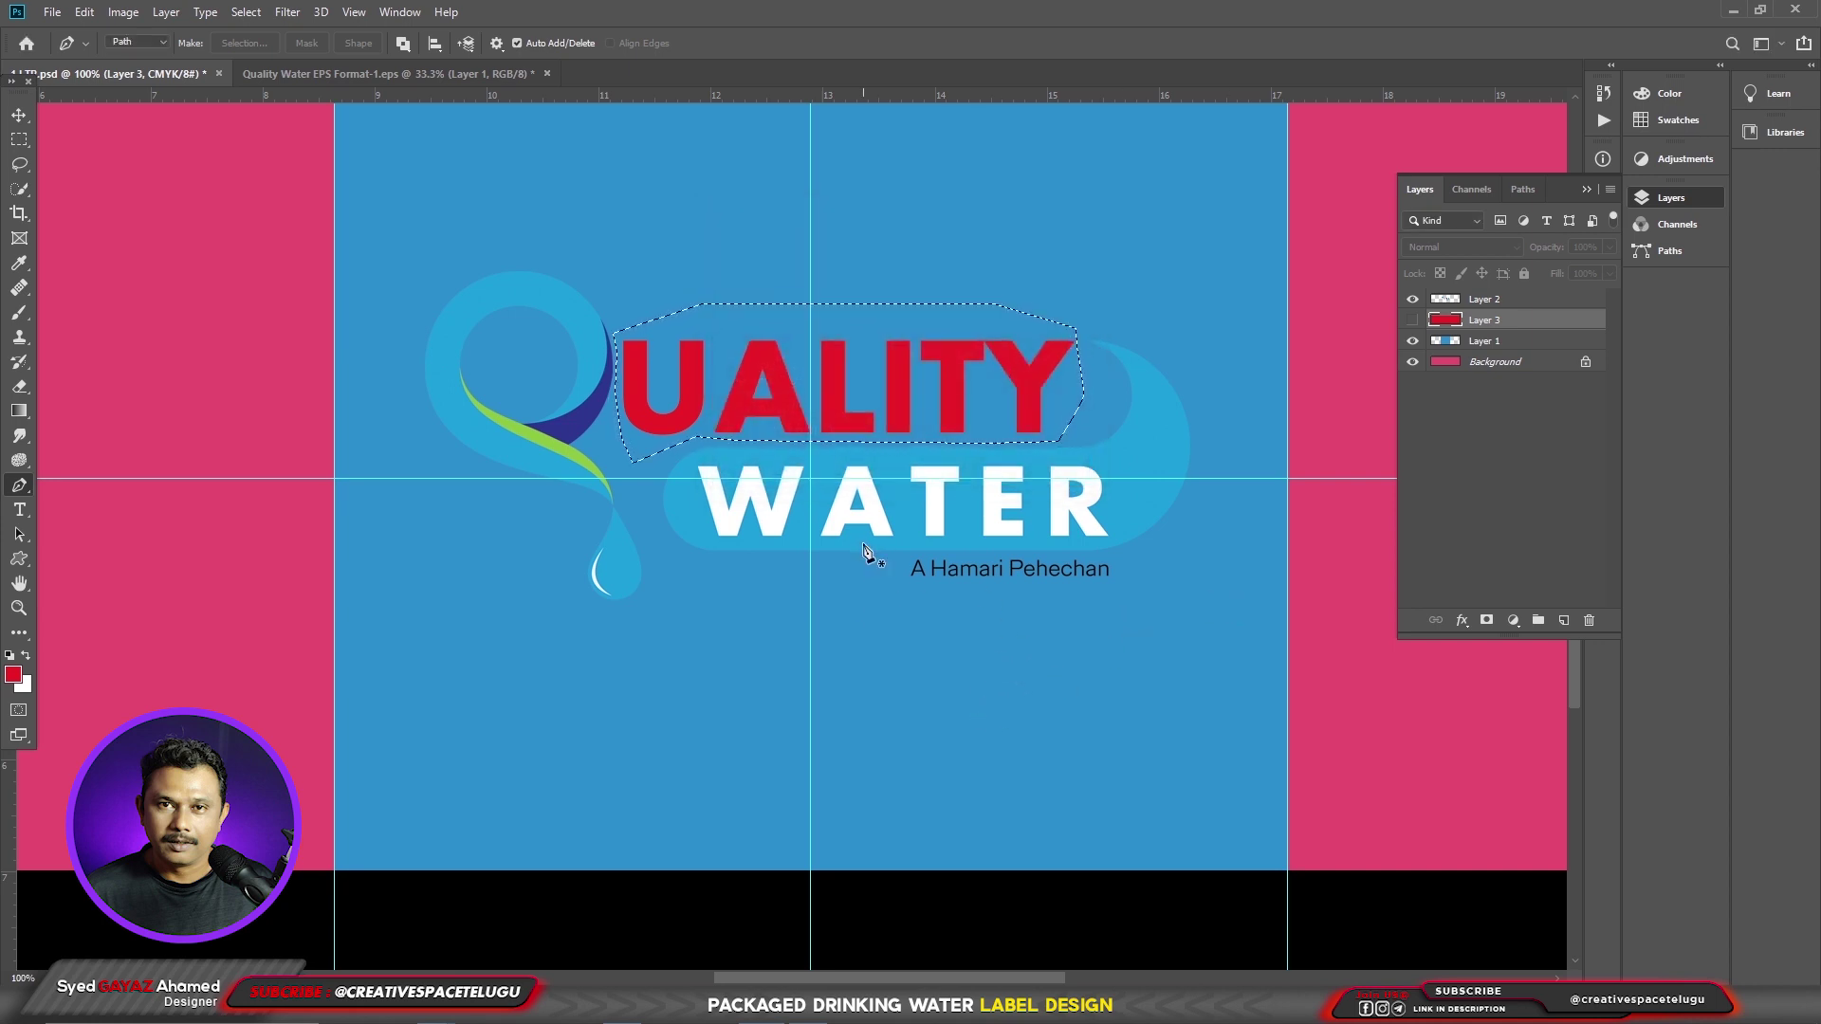
# - Turn the UALITY letters and the A Hamari Pehechan tagline white on the logo layer
pyautogui.click(1531, 304)
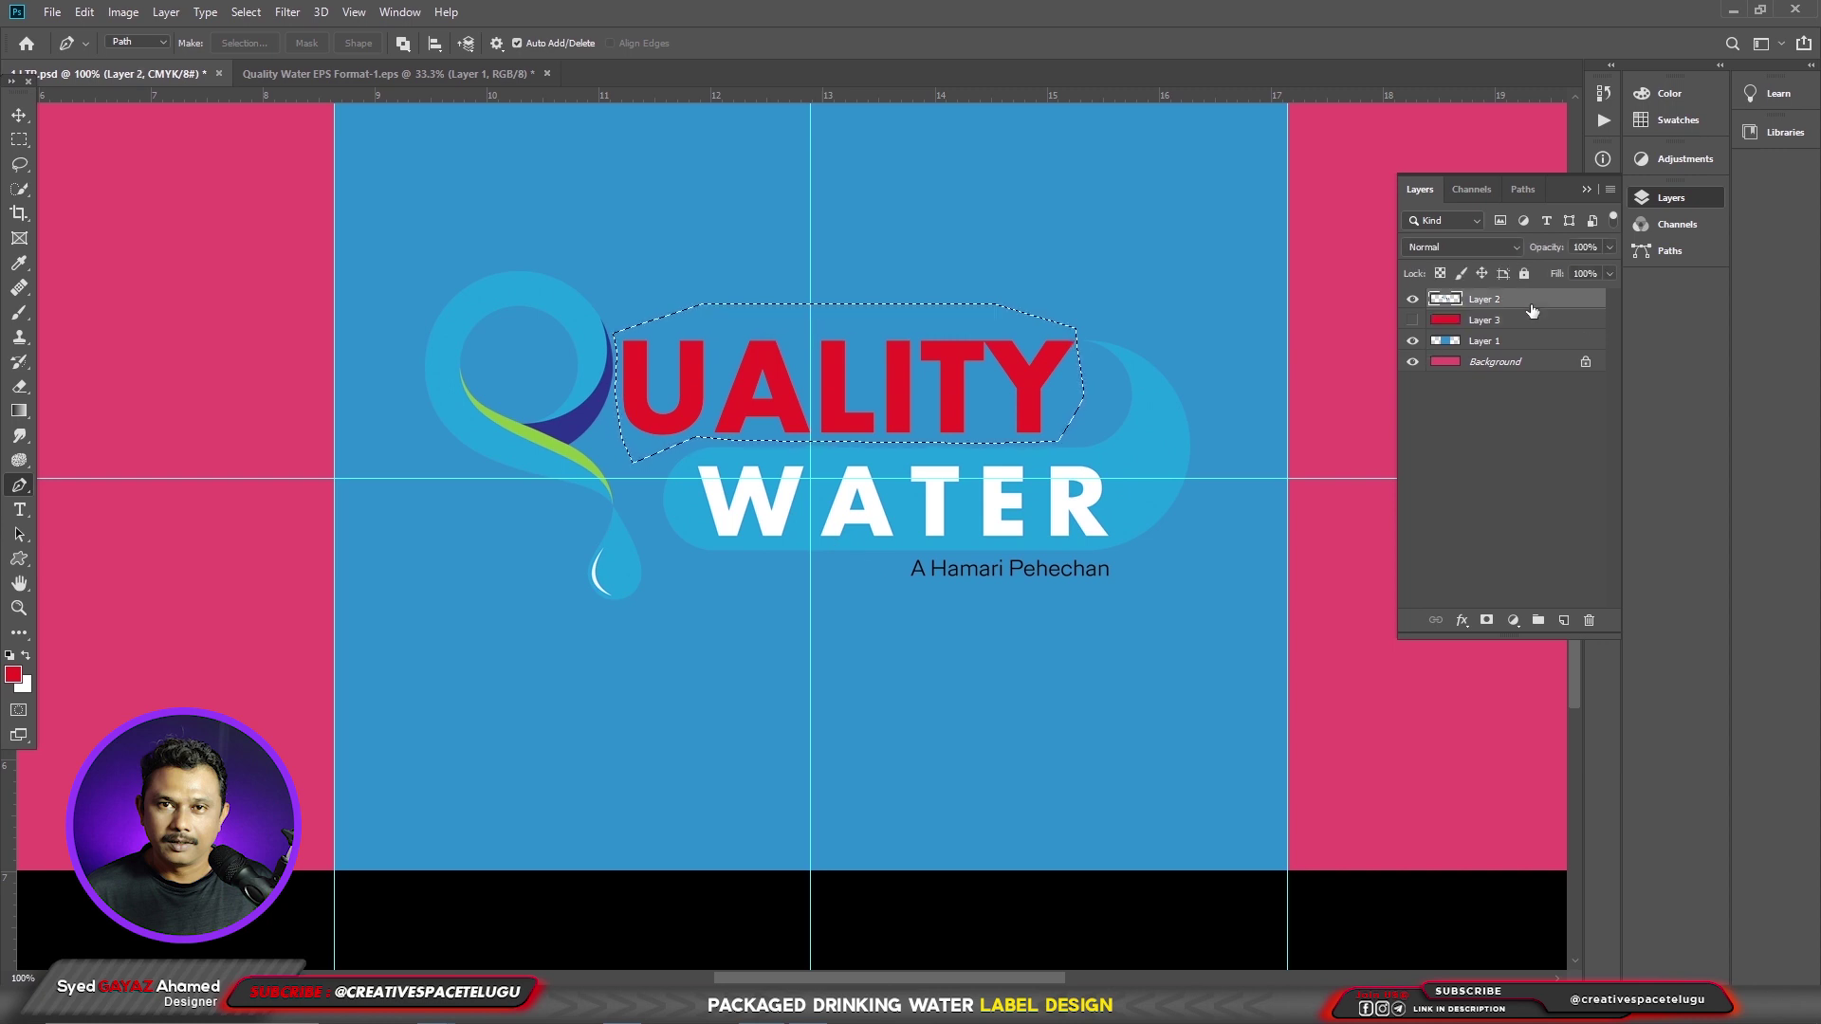
pyautogui.hotkey('ctrl', 'BackSpace')
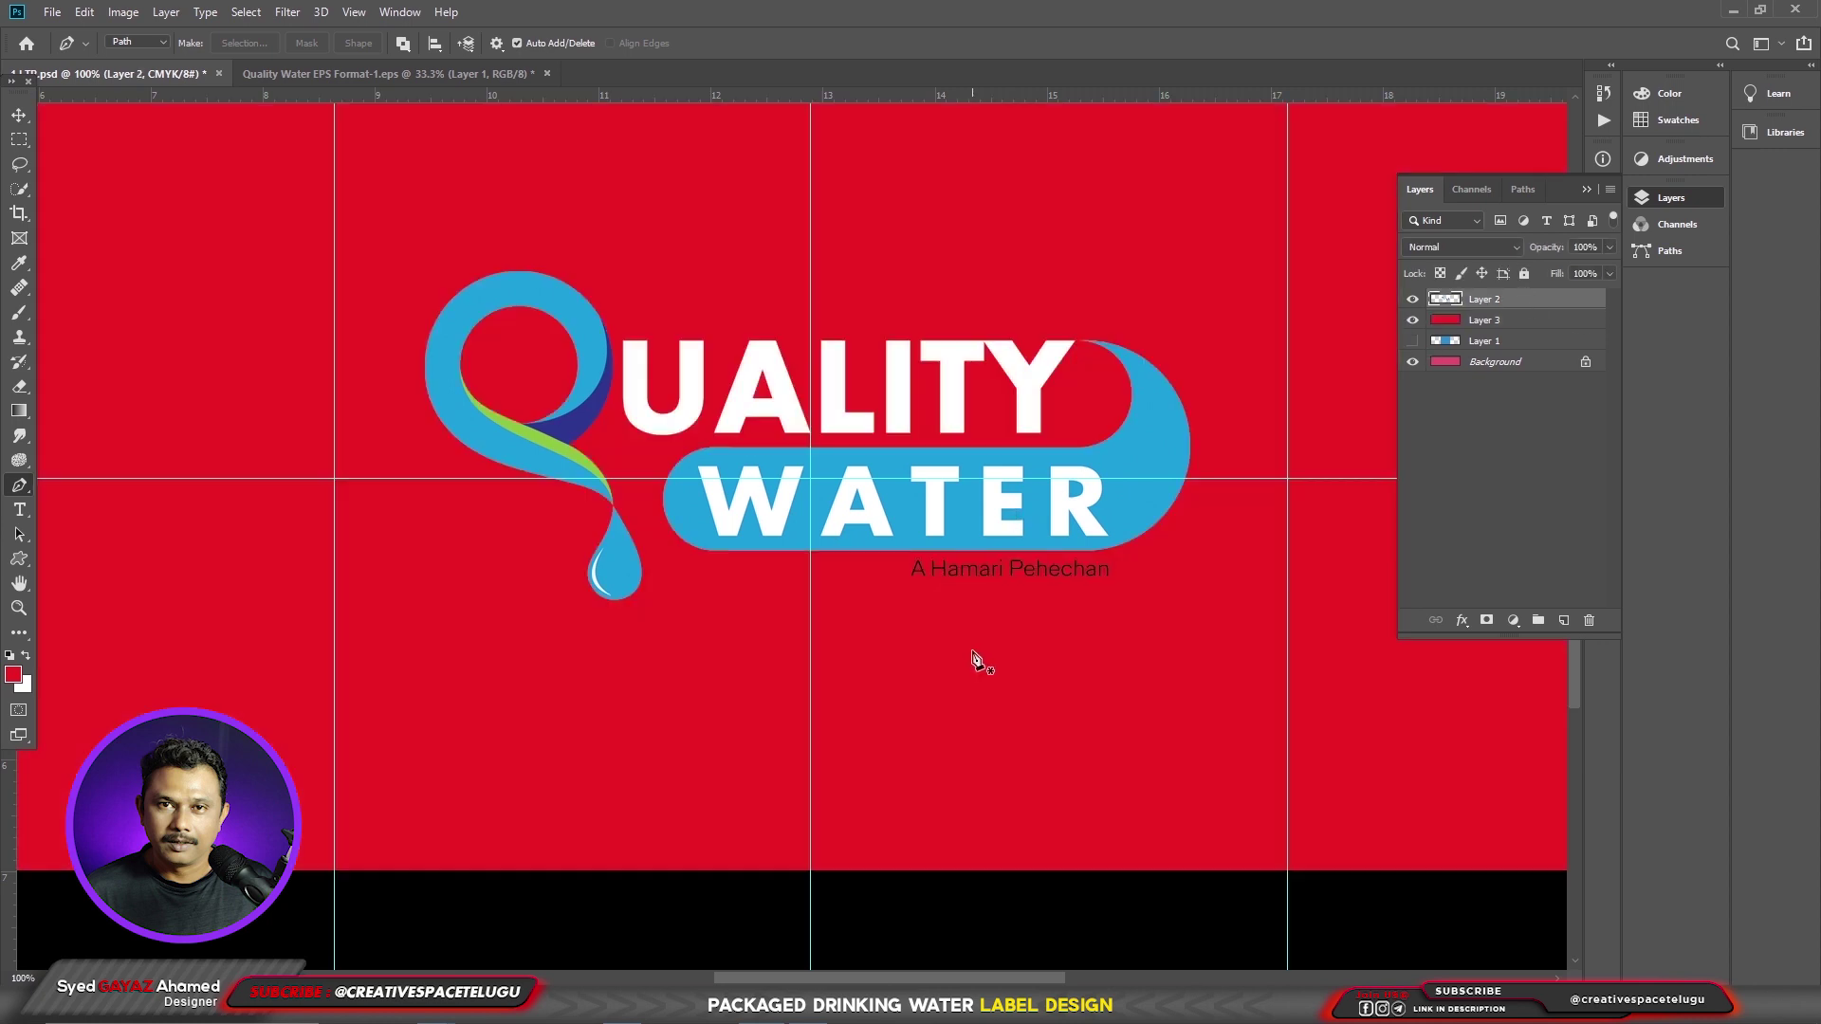
pyautogui.press('m')
pyautogui.moveTo(1160, 635); pyautogui.dragTo(864, 556)
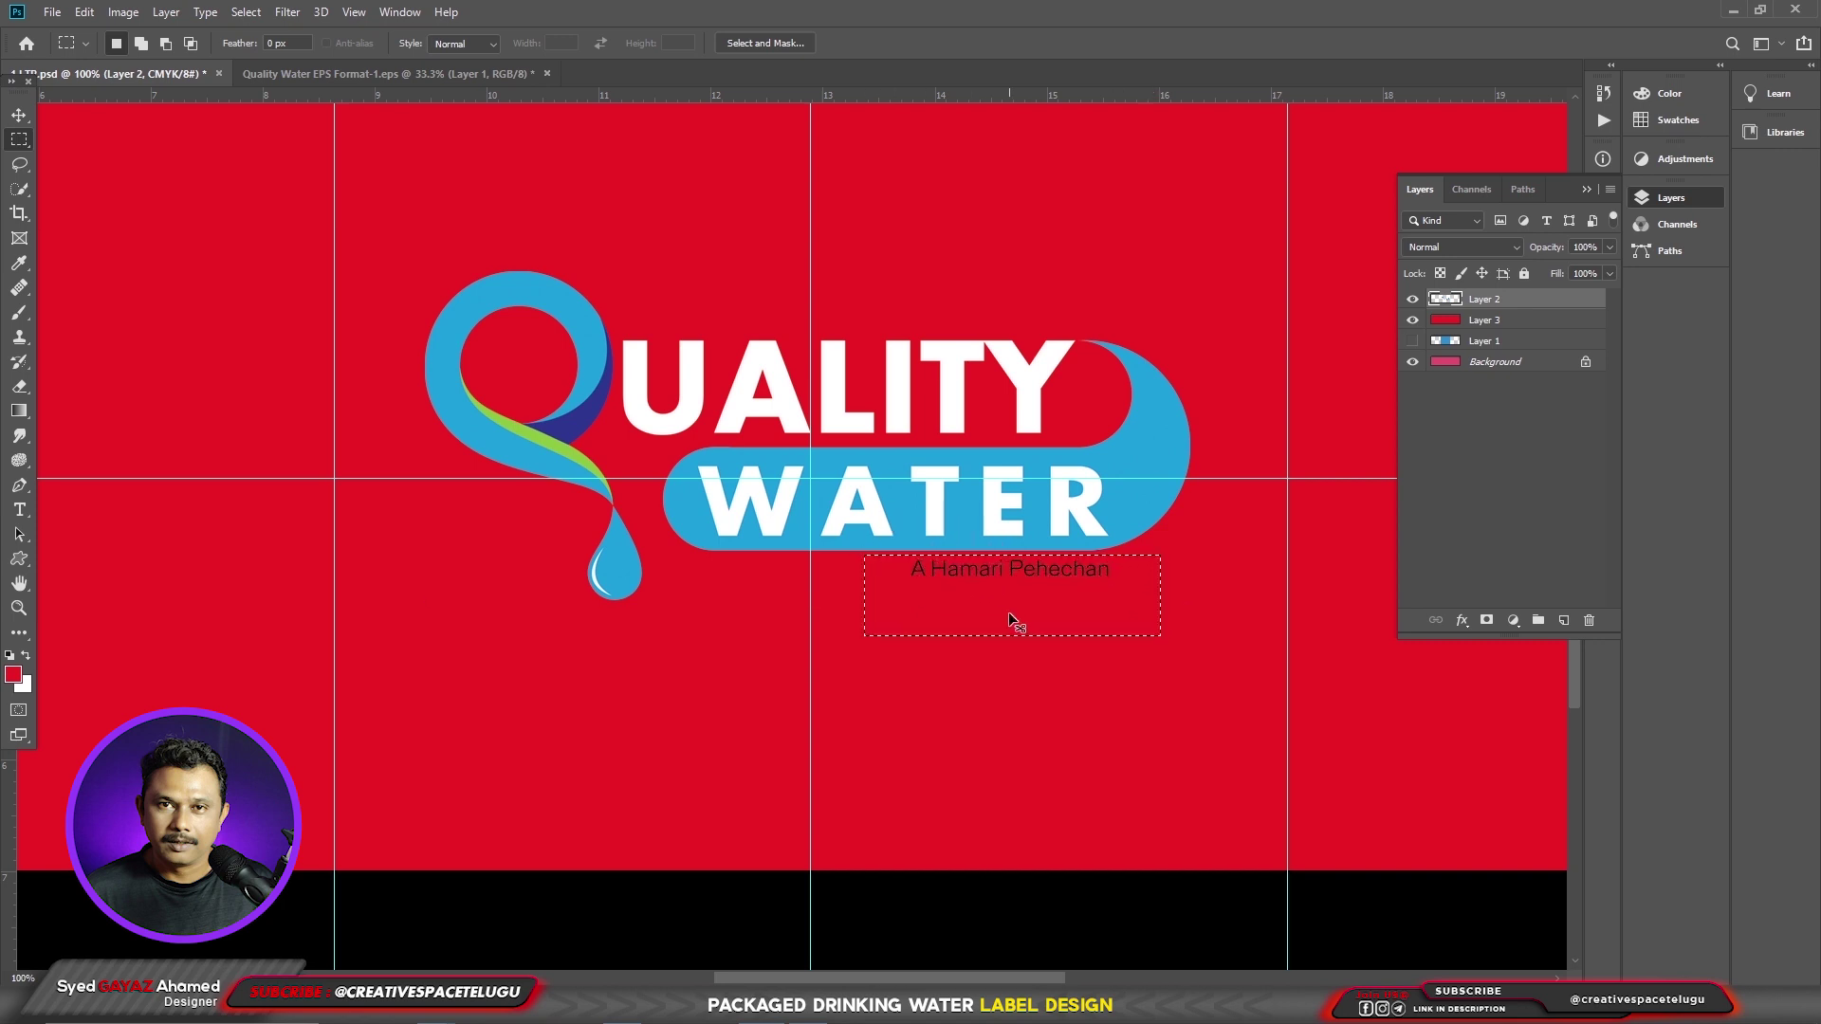
pyautogui.hotkey('ctrl', 'i')
# - Deselect and draw a rectangular selection around the whole logo
pyautogui.hotkey('ctrl', '-')
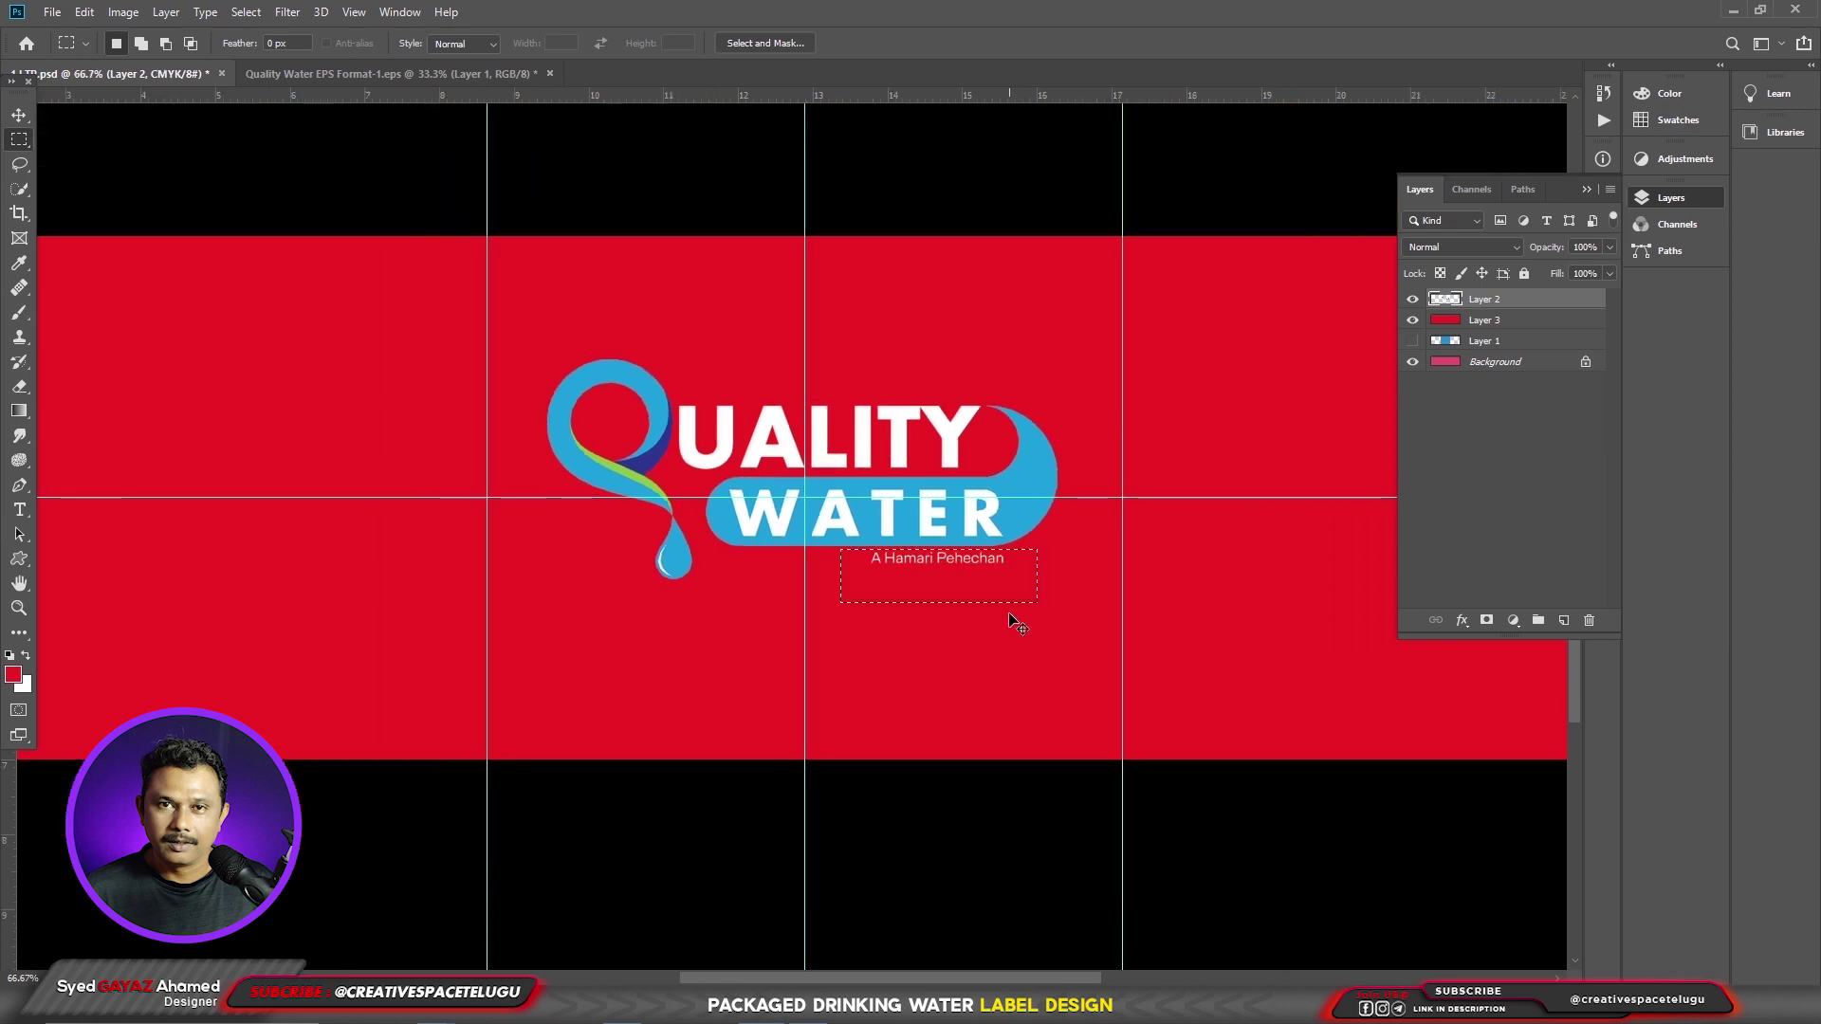
pyautogui.hotkey('ctrl', 'd')
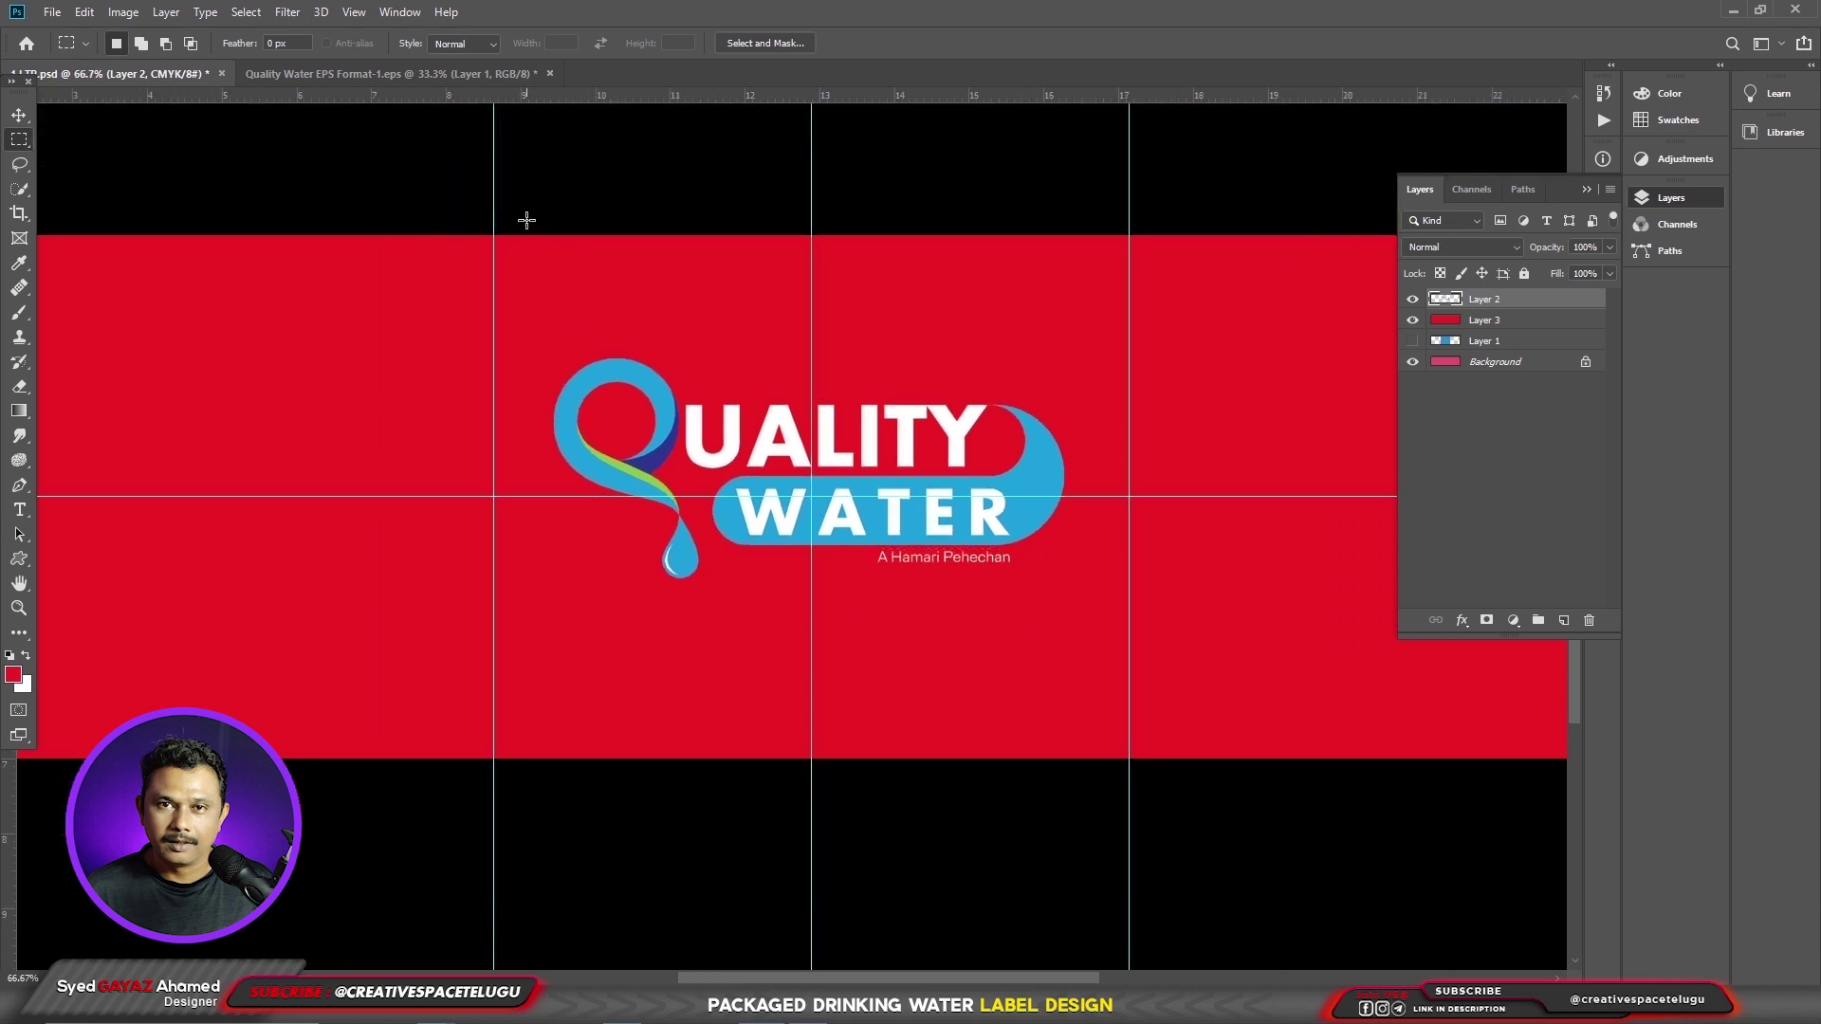
pyautogui.moveTo(526, 220); pyautogui.dragTo(1101, 635)
# - Fill a red box on a new layer, whiten the Background, and place the box beneath the logo
pyautogui.hotkey('ctrl', 'shift', 'alt', 'n')
pyautogui.hotkey('alt', 'BackSpace')
pyautogui.hotkey('ctrl', 'd')
pyautogui.click(1412, 343)
pyautogui.click(1498, 383)
pyautogui.hotkey('ctrl', 'BackSpace')
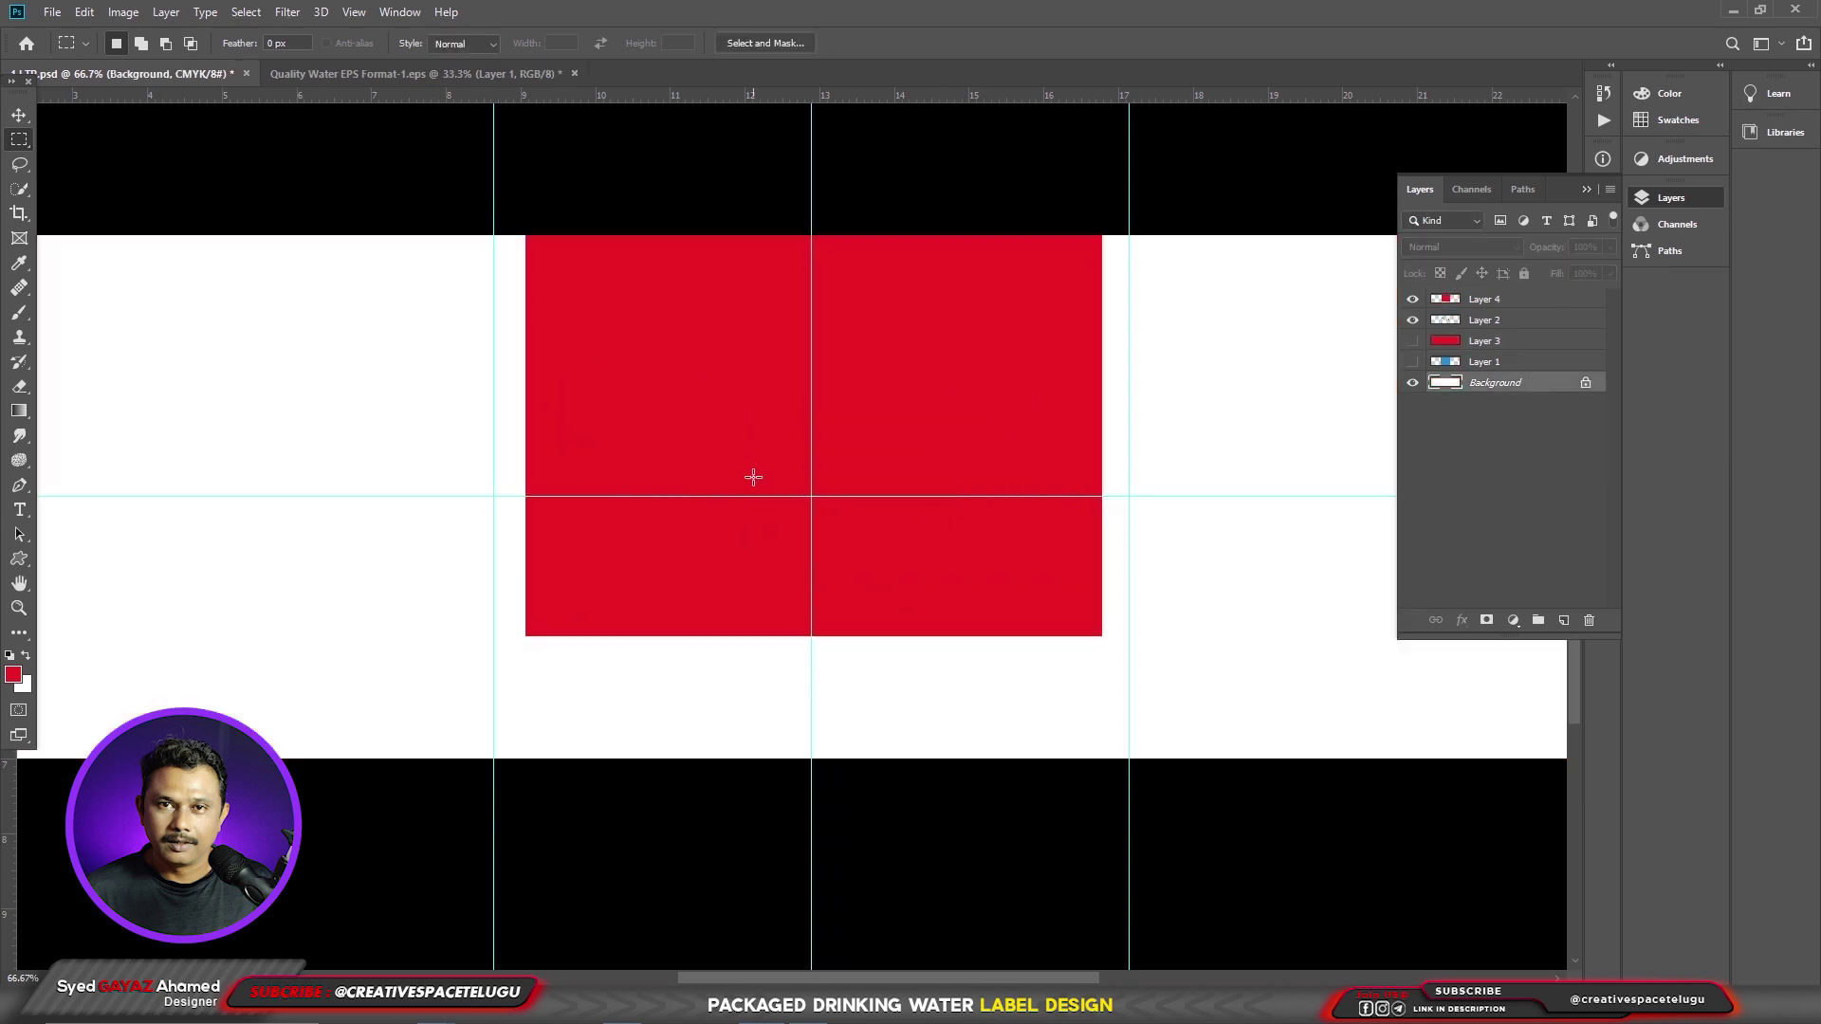
pyautogui.click(1517, 298)
pyautogui.moveTo(1582, 379); pyautogui.dragTo(1582, 379)
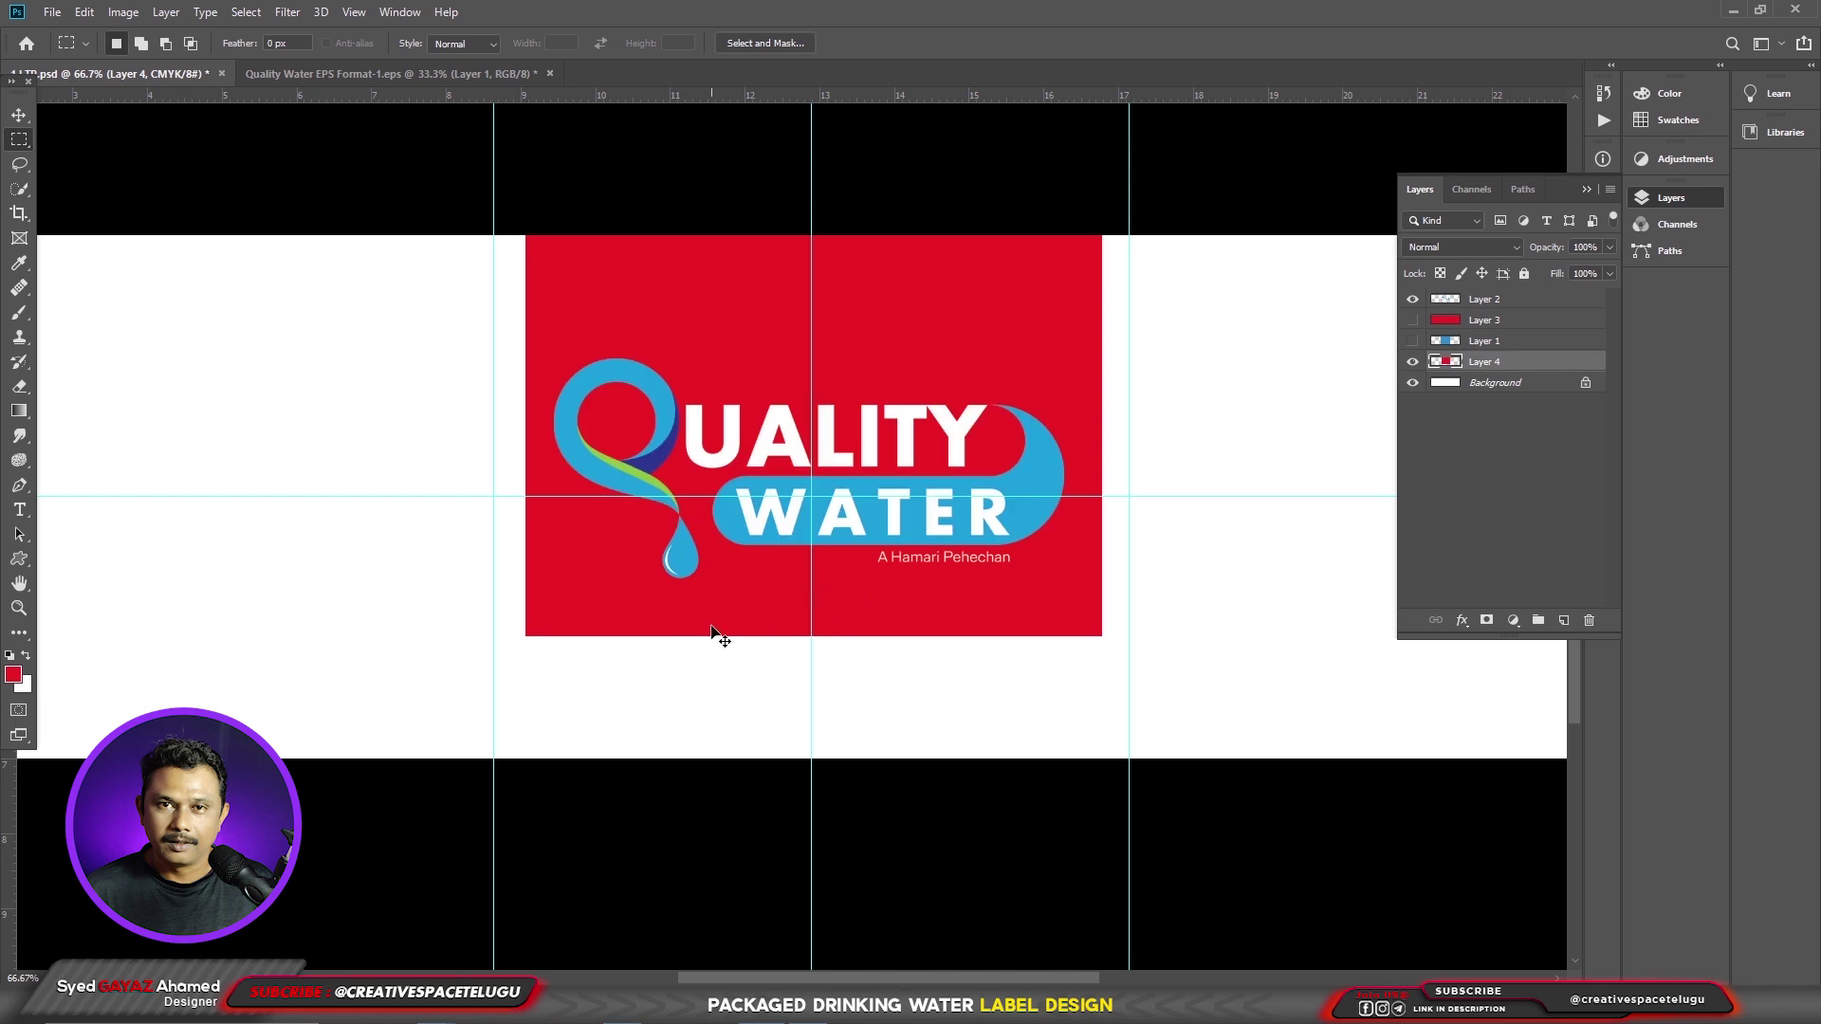
# - Perspective-transform the red box into a bottom-narrowing trapezoid and nudge it slightly left
pyautogui.press('v')
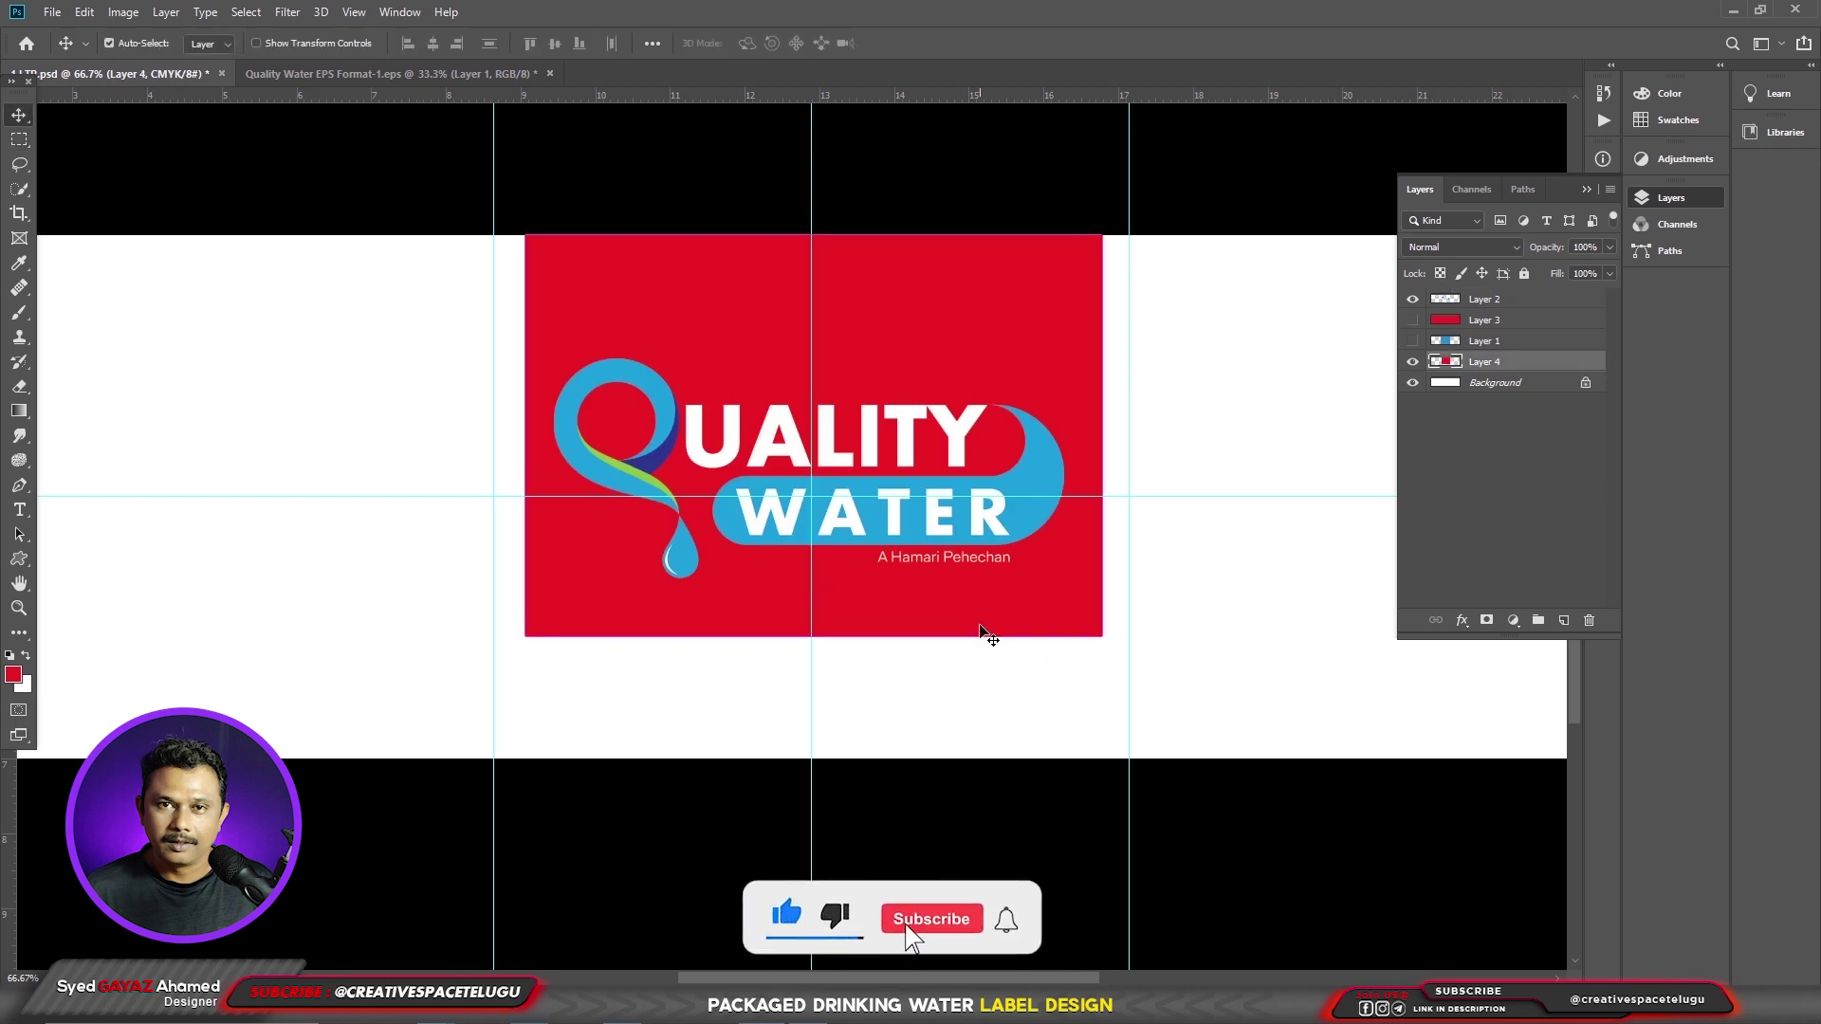
pyautogui.hotkey('ctrl', 't')
pyautogui.rightClick(994, 563)
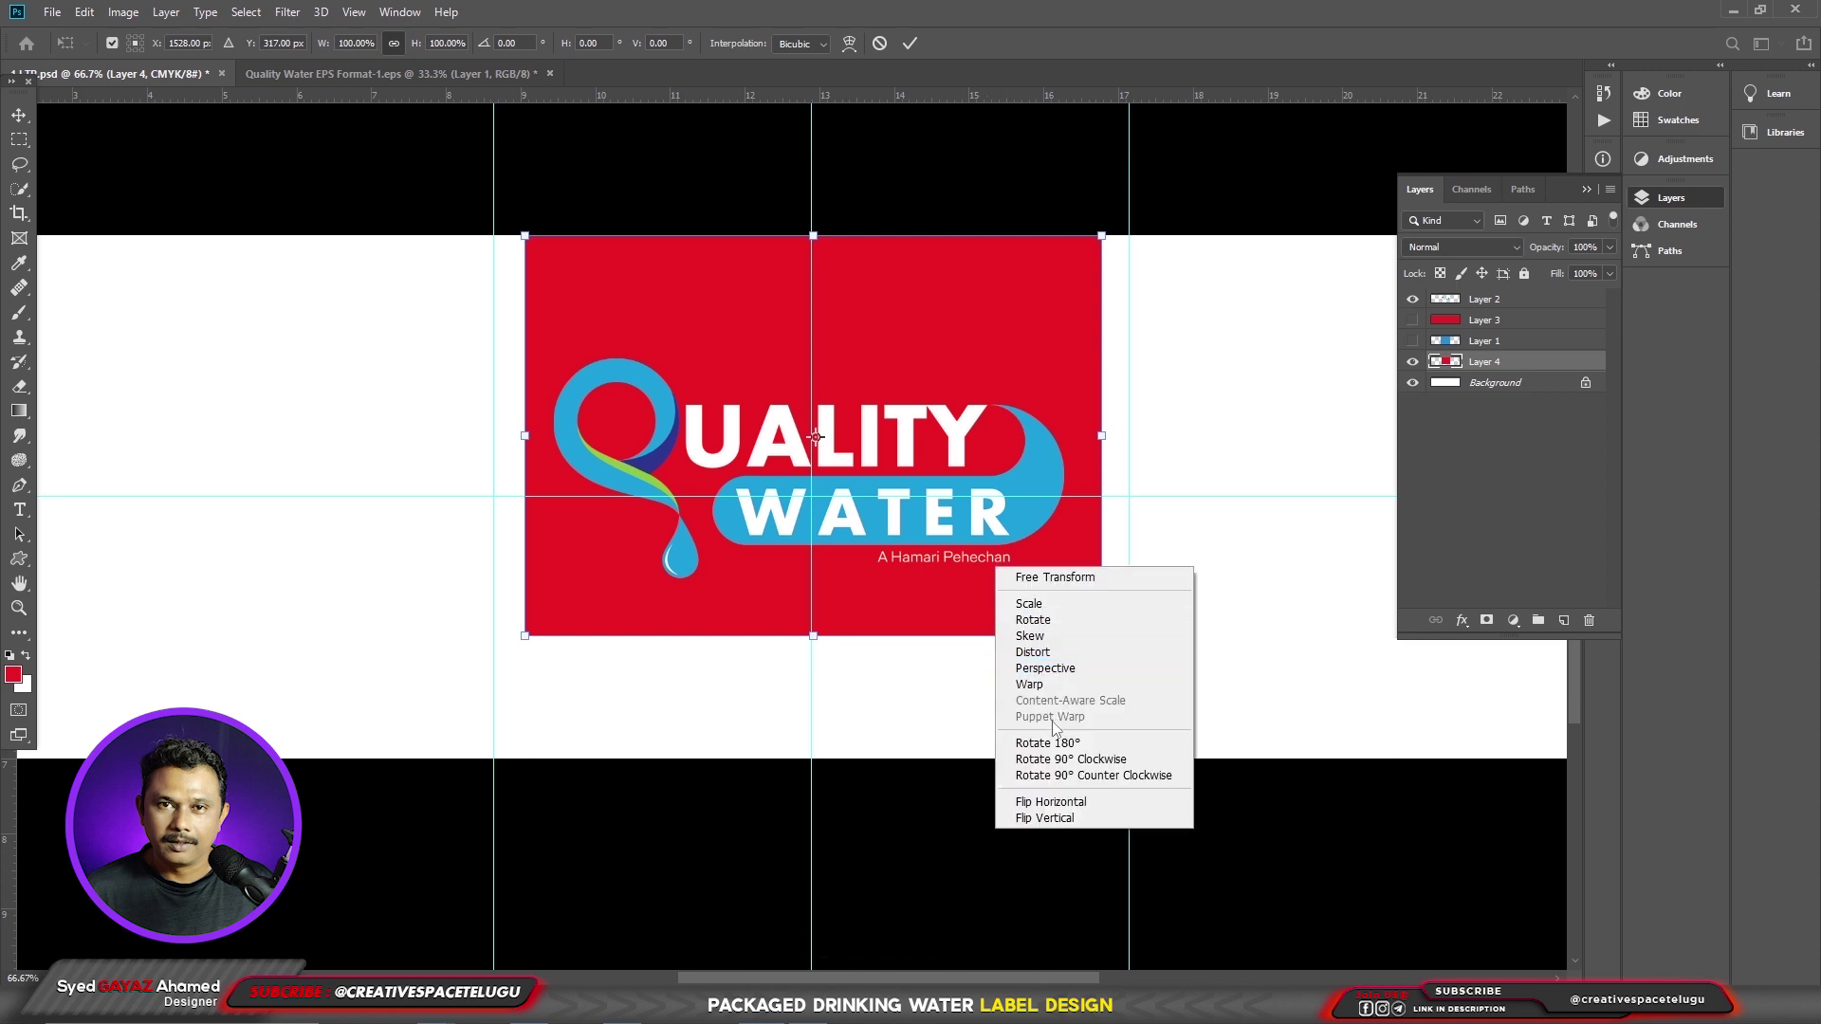
pyautogui.click(1081, 662)
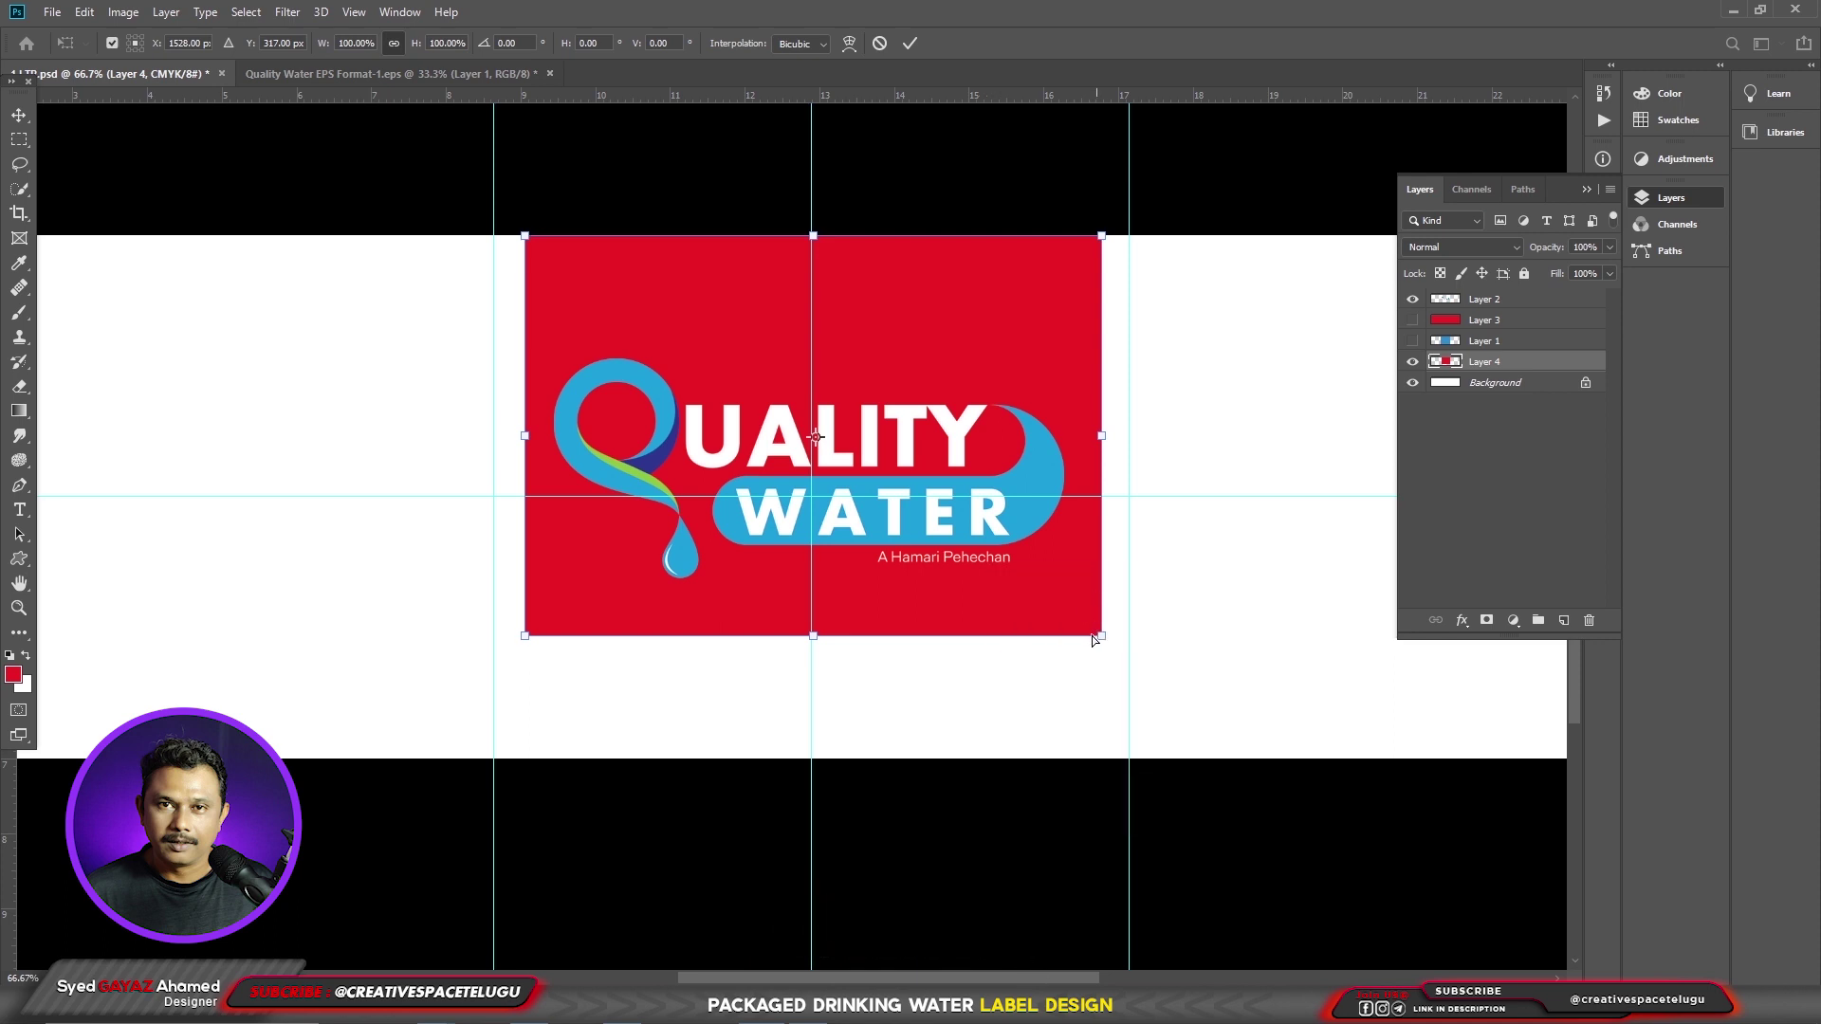
pyautogui.moveTo(1097, 636); pyautogui.dragTo(1045, 635)
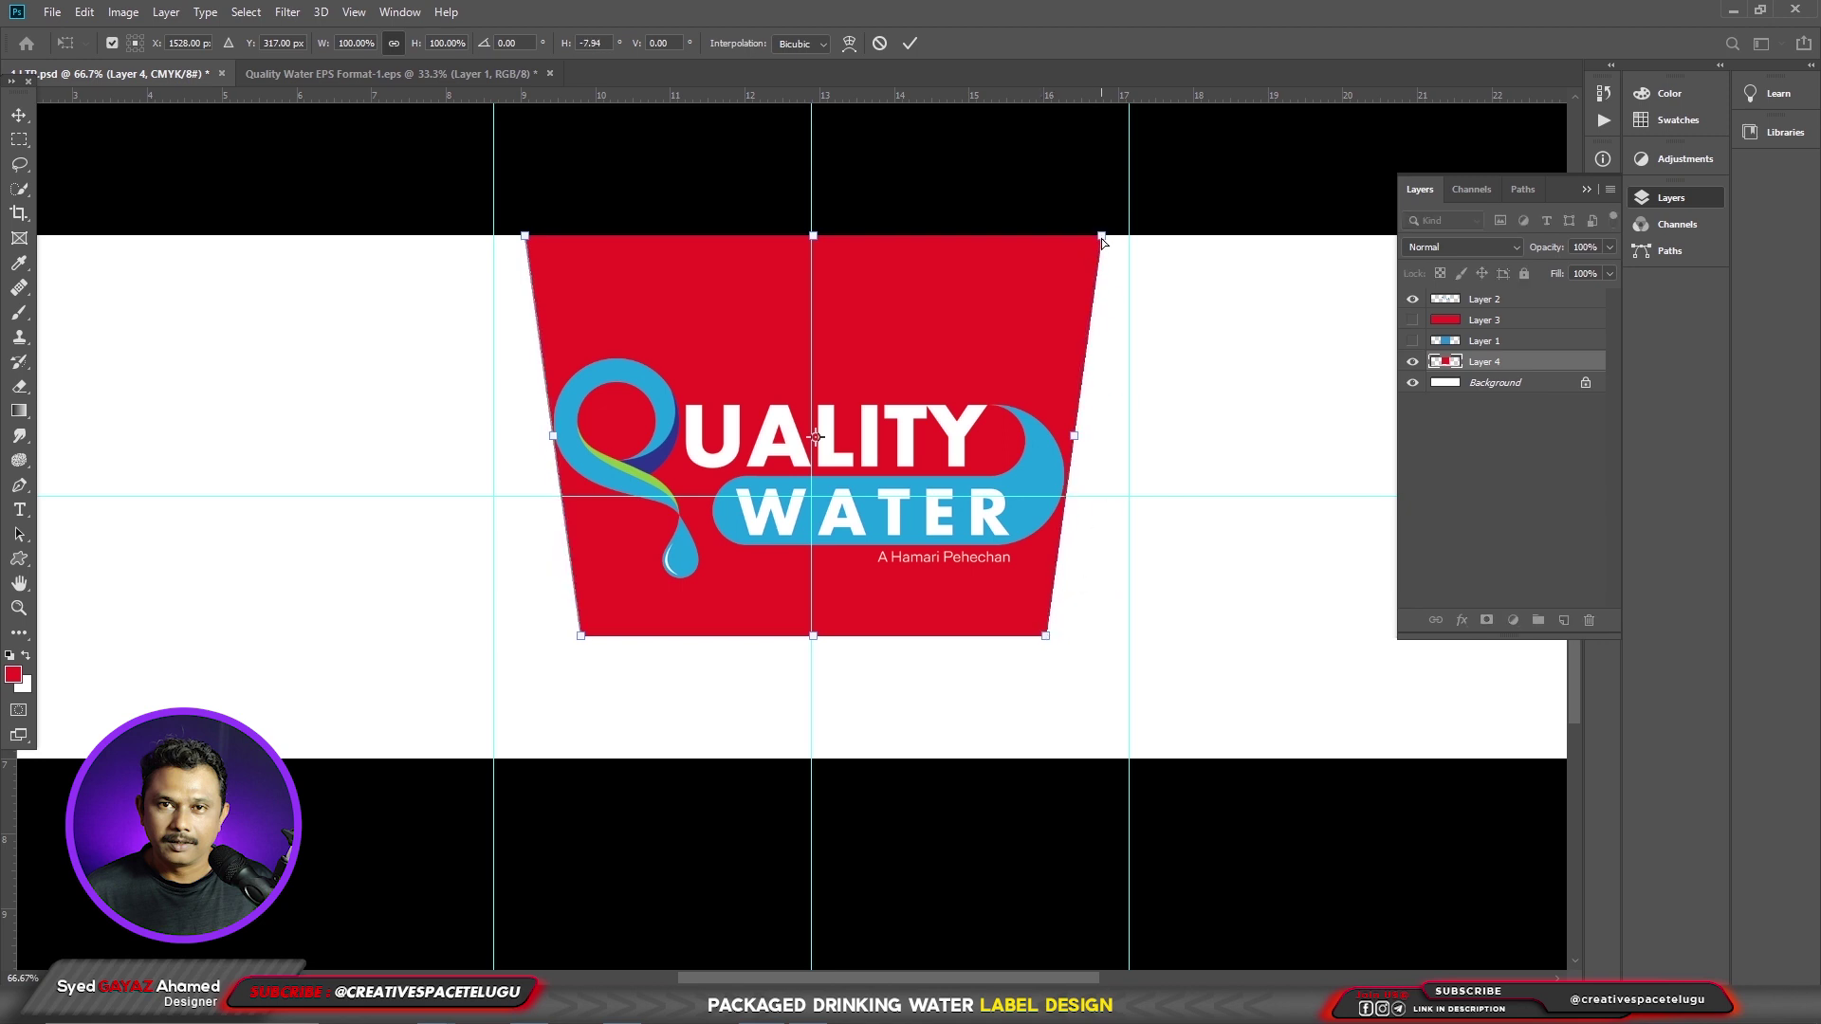
pyautogui.moveTo(1102, 237); pyautogui.dragTo(1127, 236)
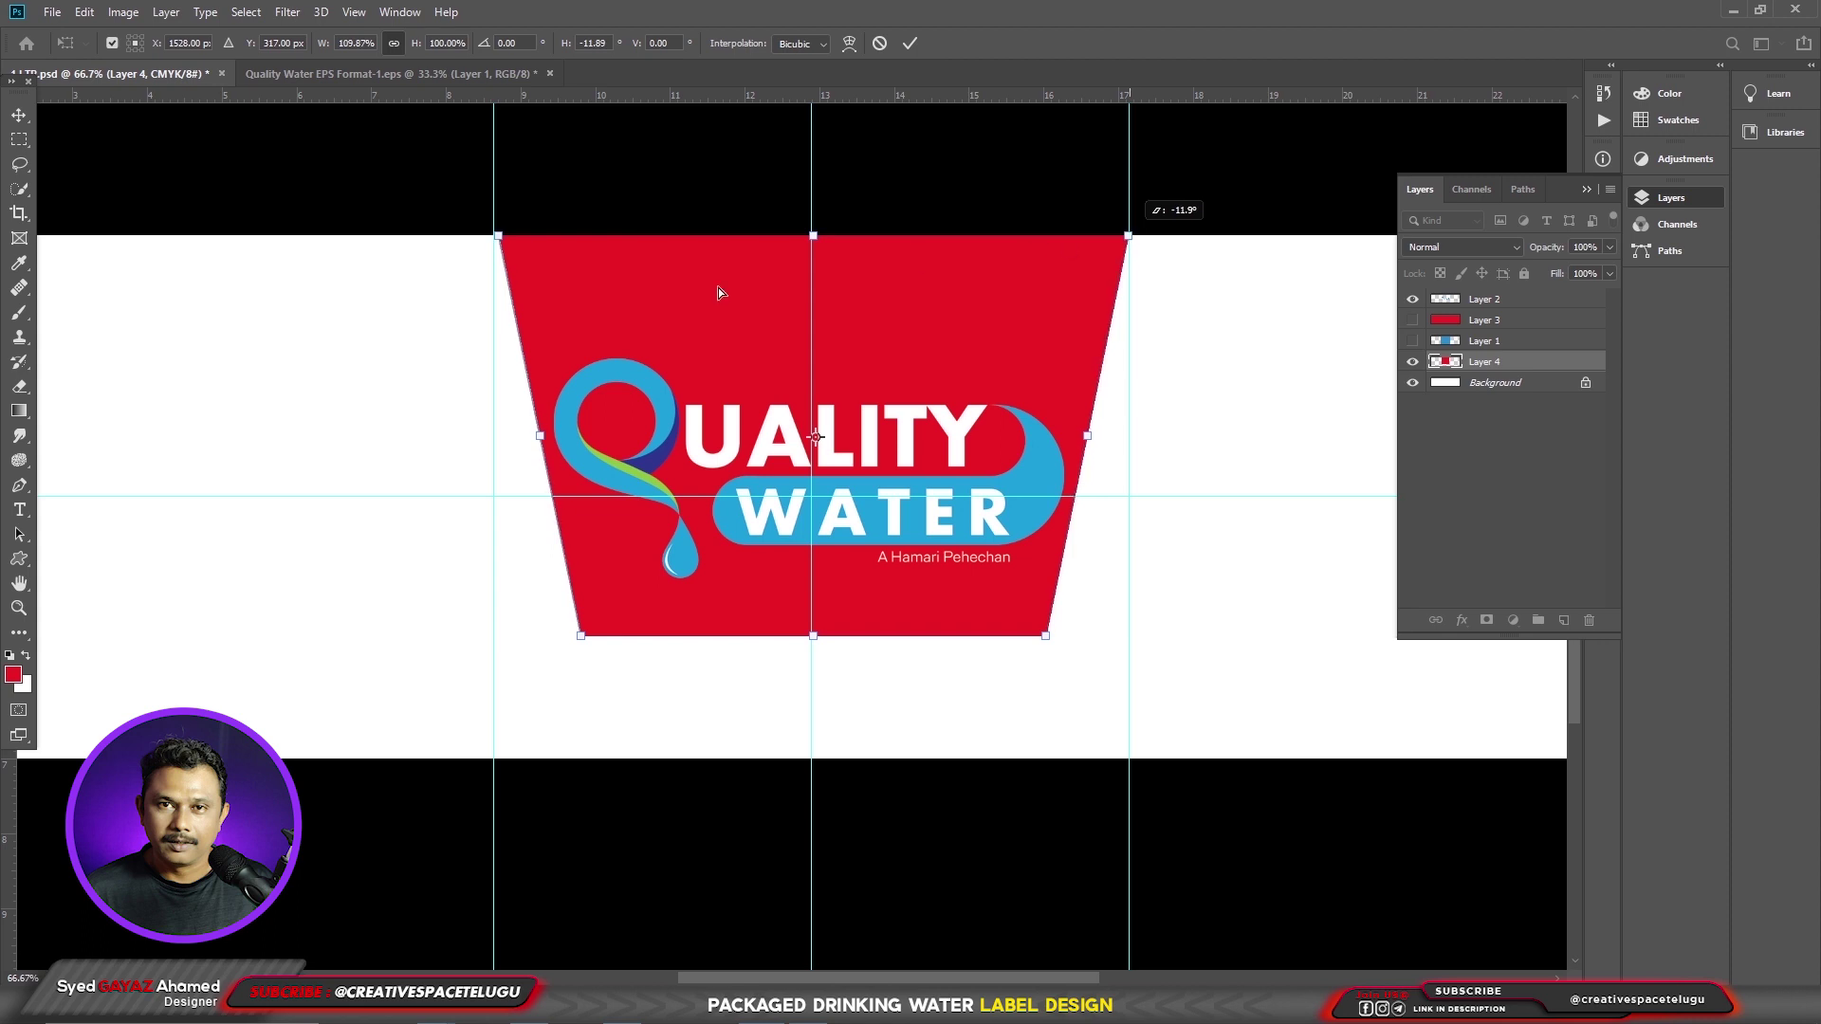
pyautogui.press('Left')
pyautogui.press('Left')
pyautogui.press('Left')
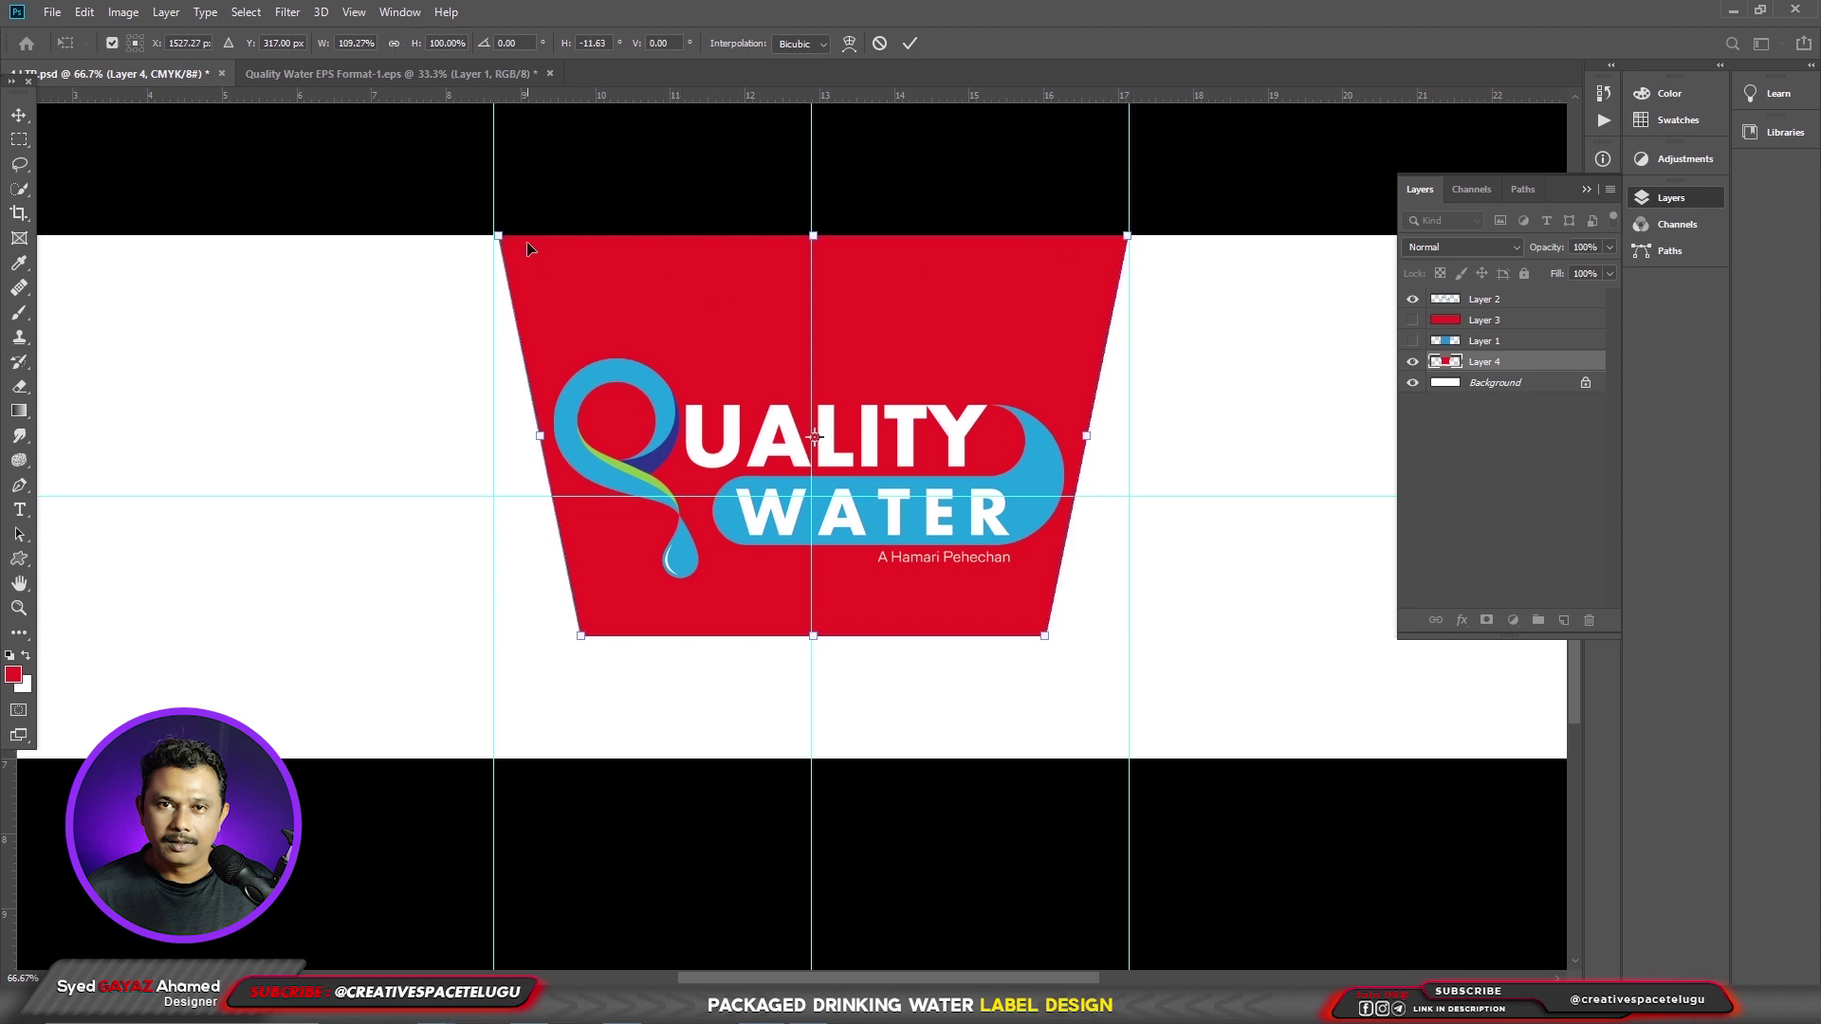
pyautogui.press('Left')
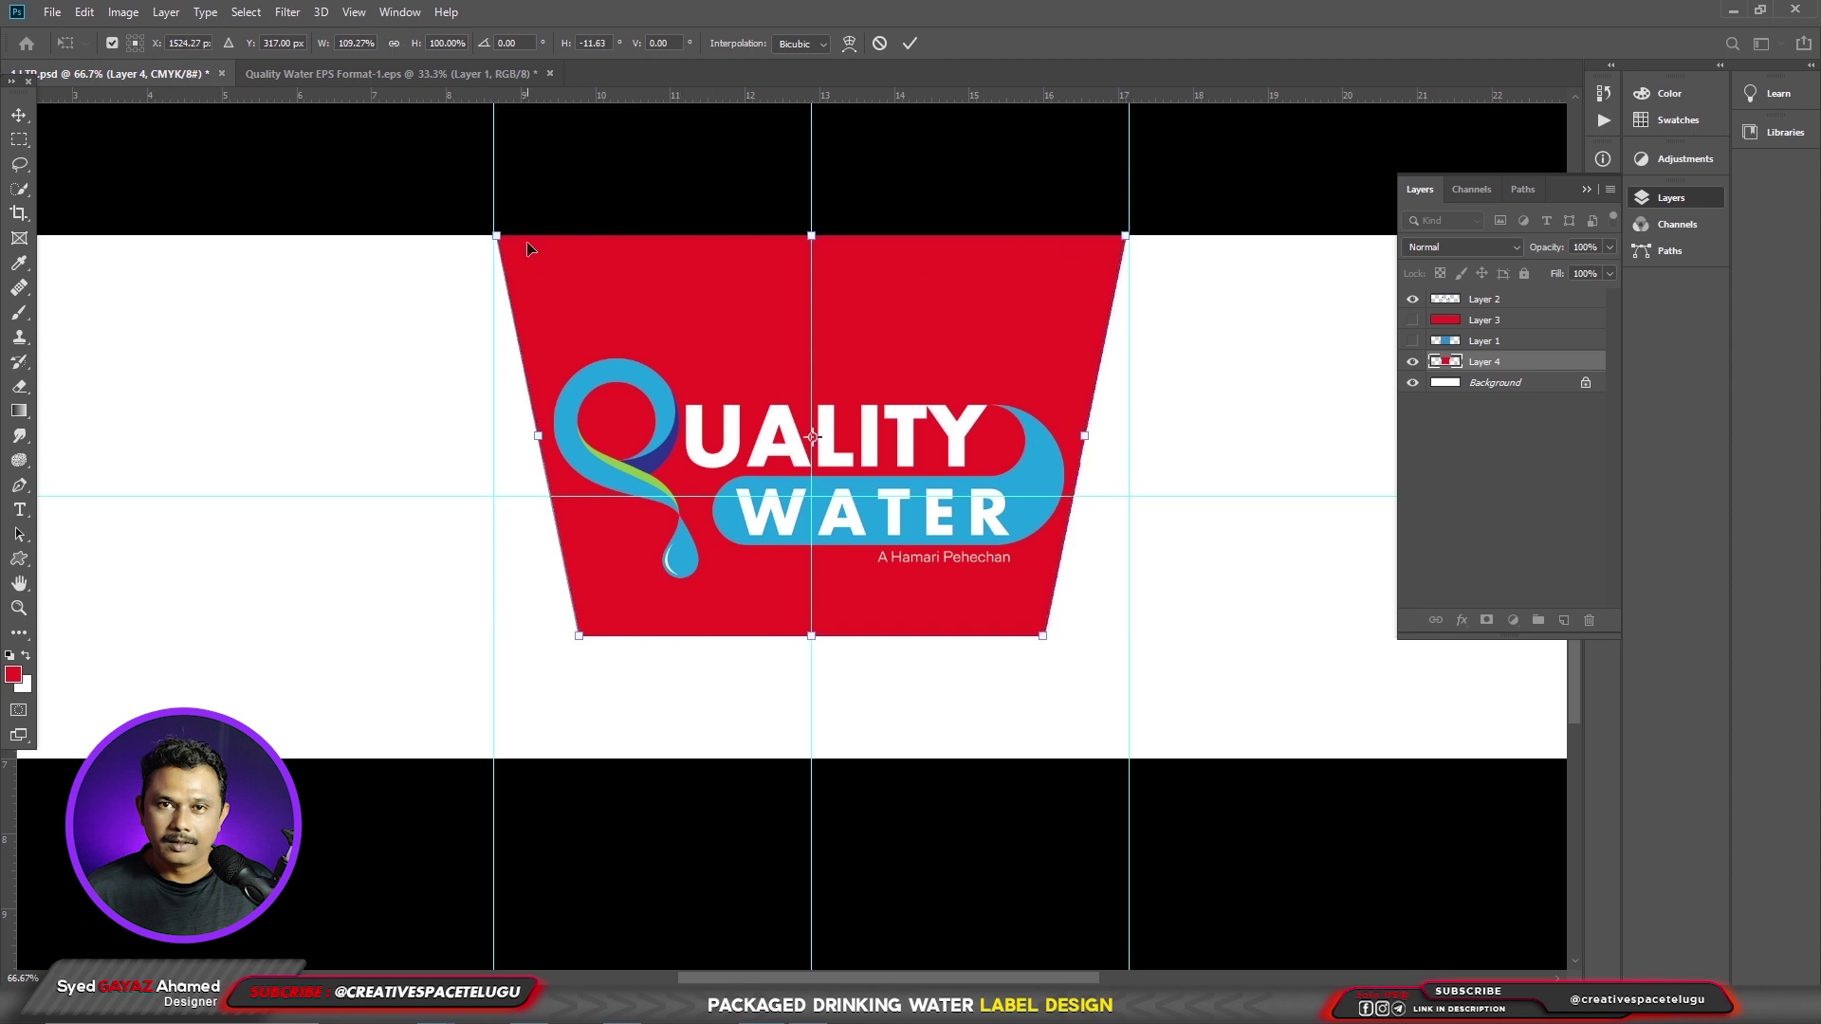
# - Apply the panel reshape and draw a closed wave-shaped path across the panel's bottom
pyautogui.press('Return')
pyautogui.press('p')
pyautogui.scroll(-1, 528, 249)
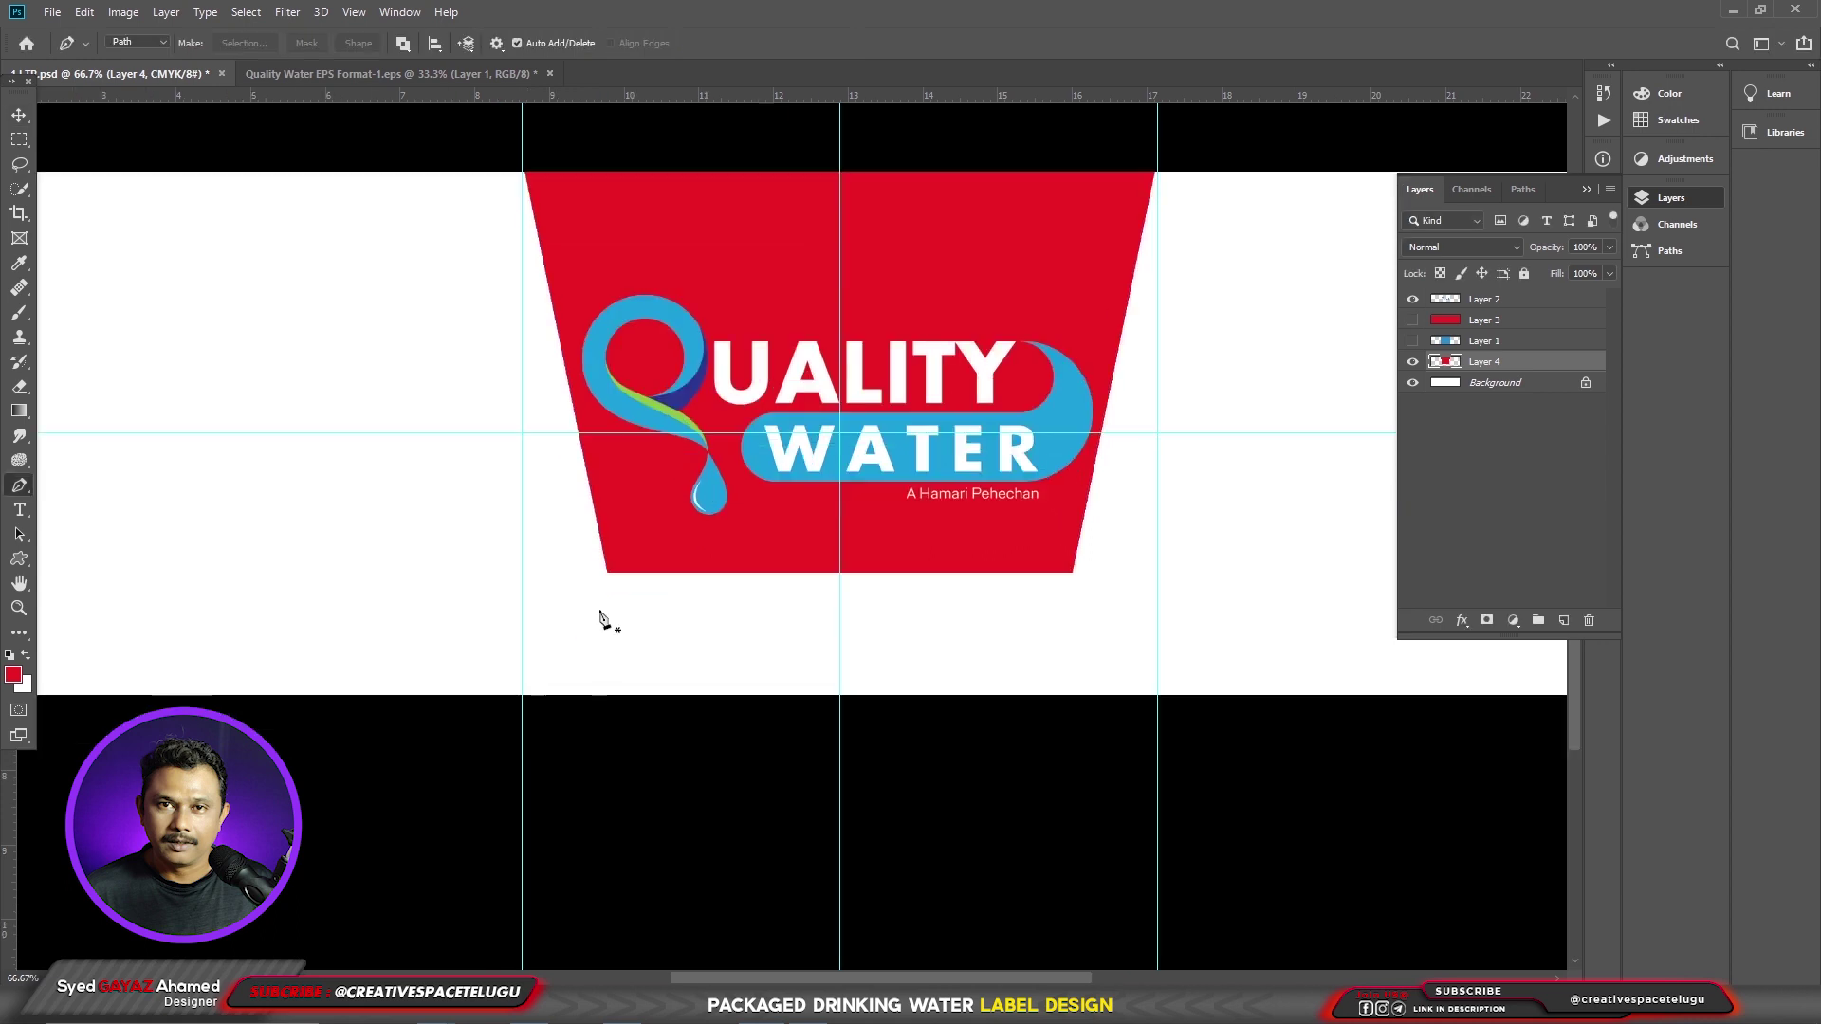
pyautogui.click(545, 588)
pyautogui.moveTo(839, 579); pyautogui.dragTo(1057, 625)
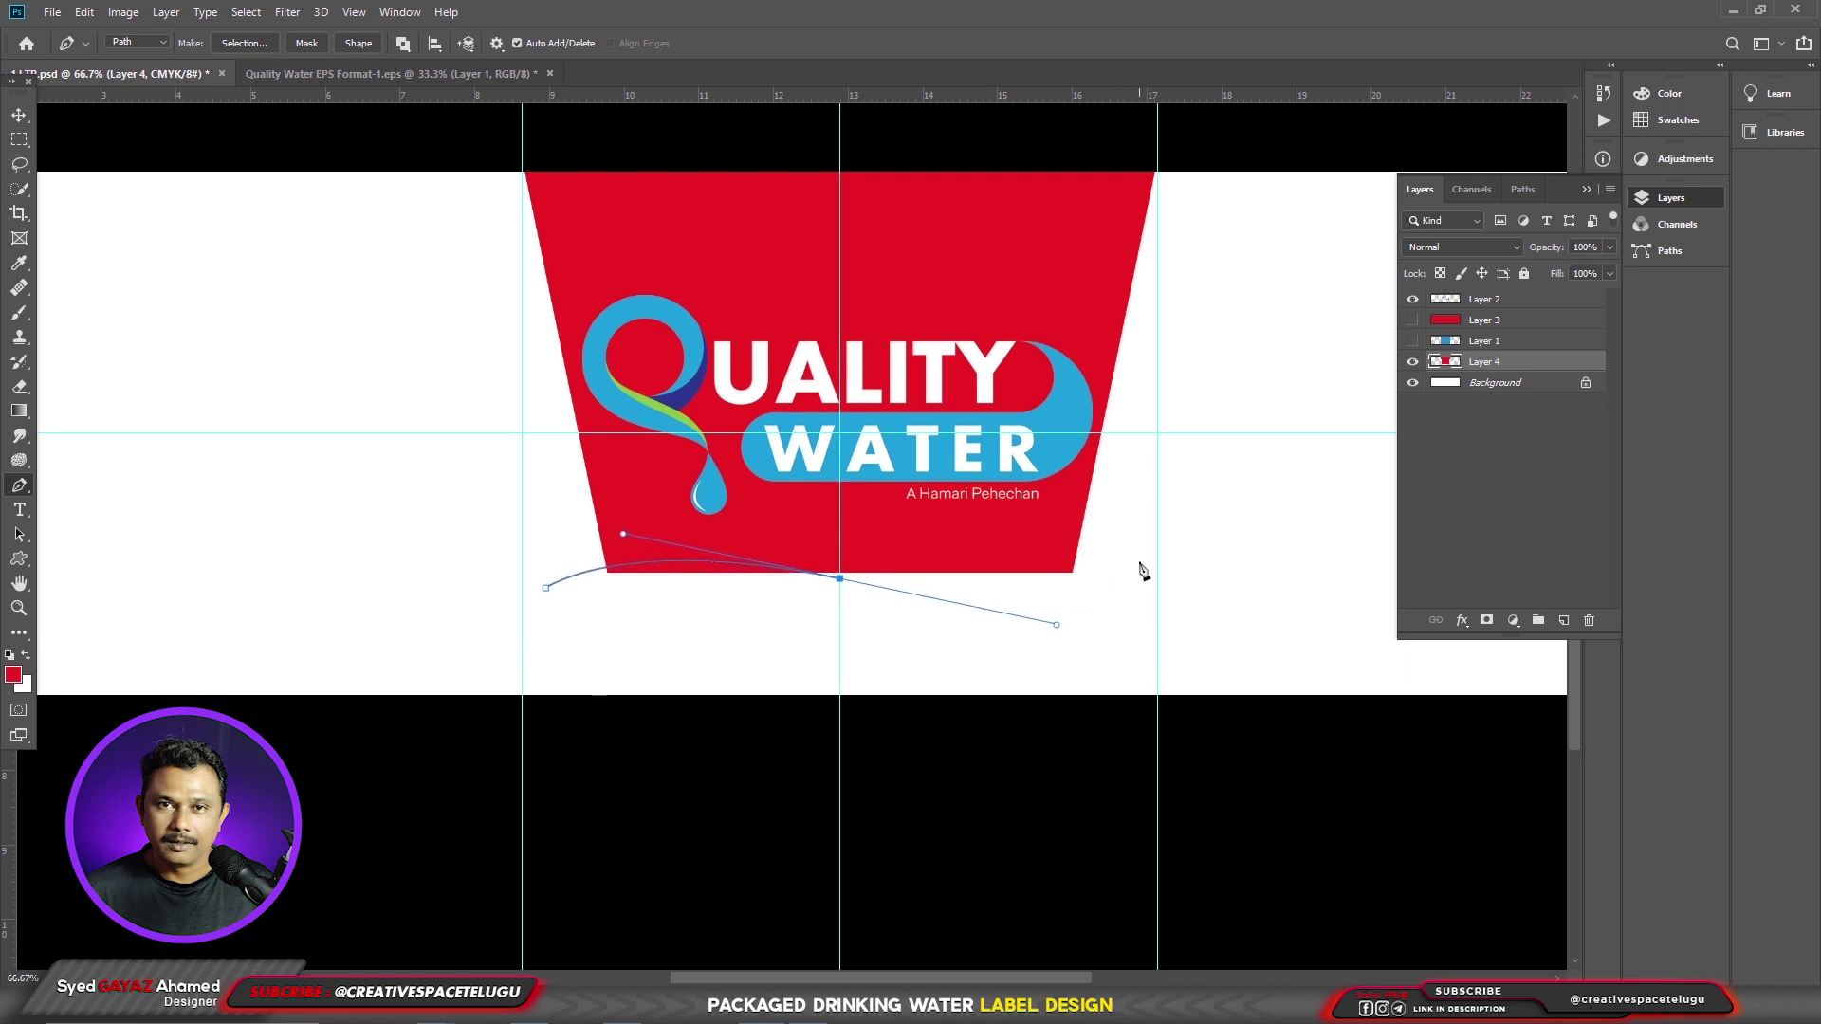
pyautogui.click(1138, 559)
pyautogui.moveTo(780, 601); pyautogui.dragTo(538, 534)
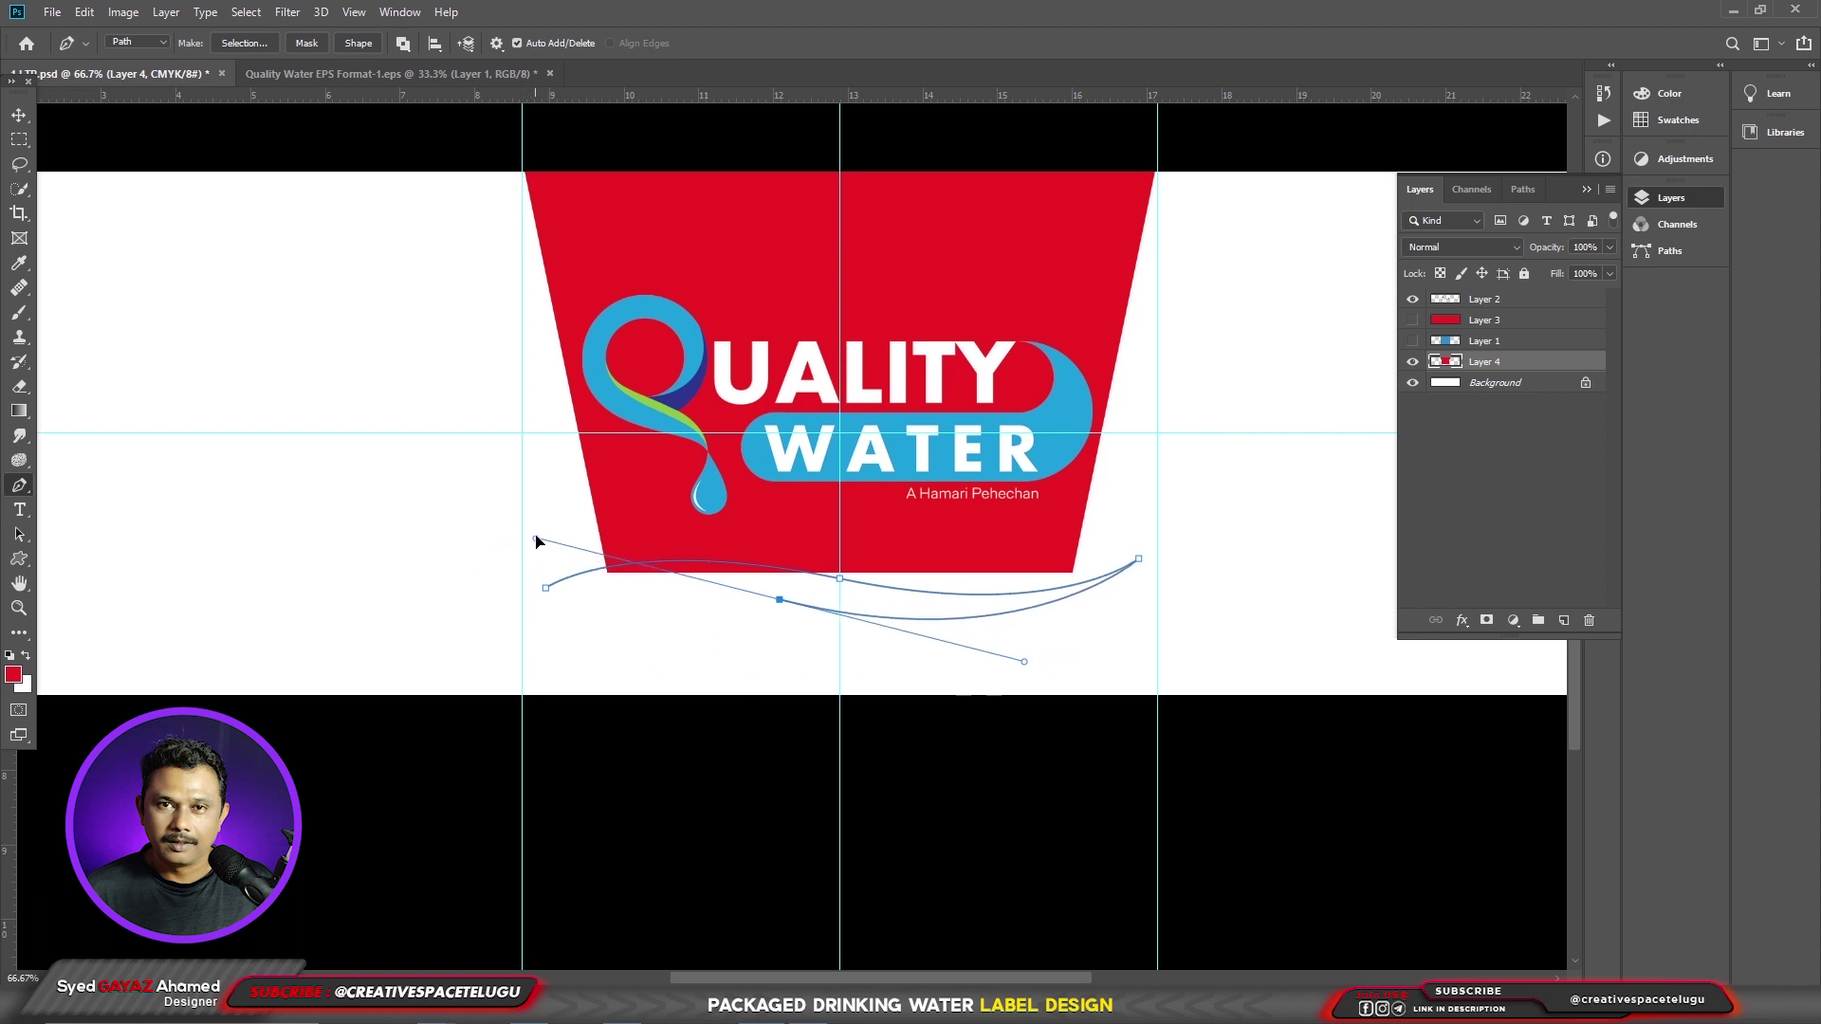
pyautogui.keyDown('alt'); pyautogui.click(780, 600); pyautogui.keyUp('alt')
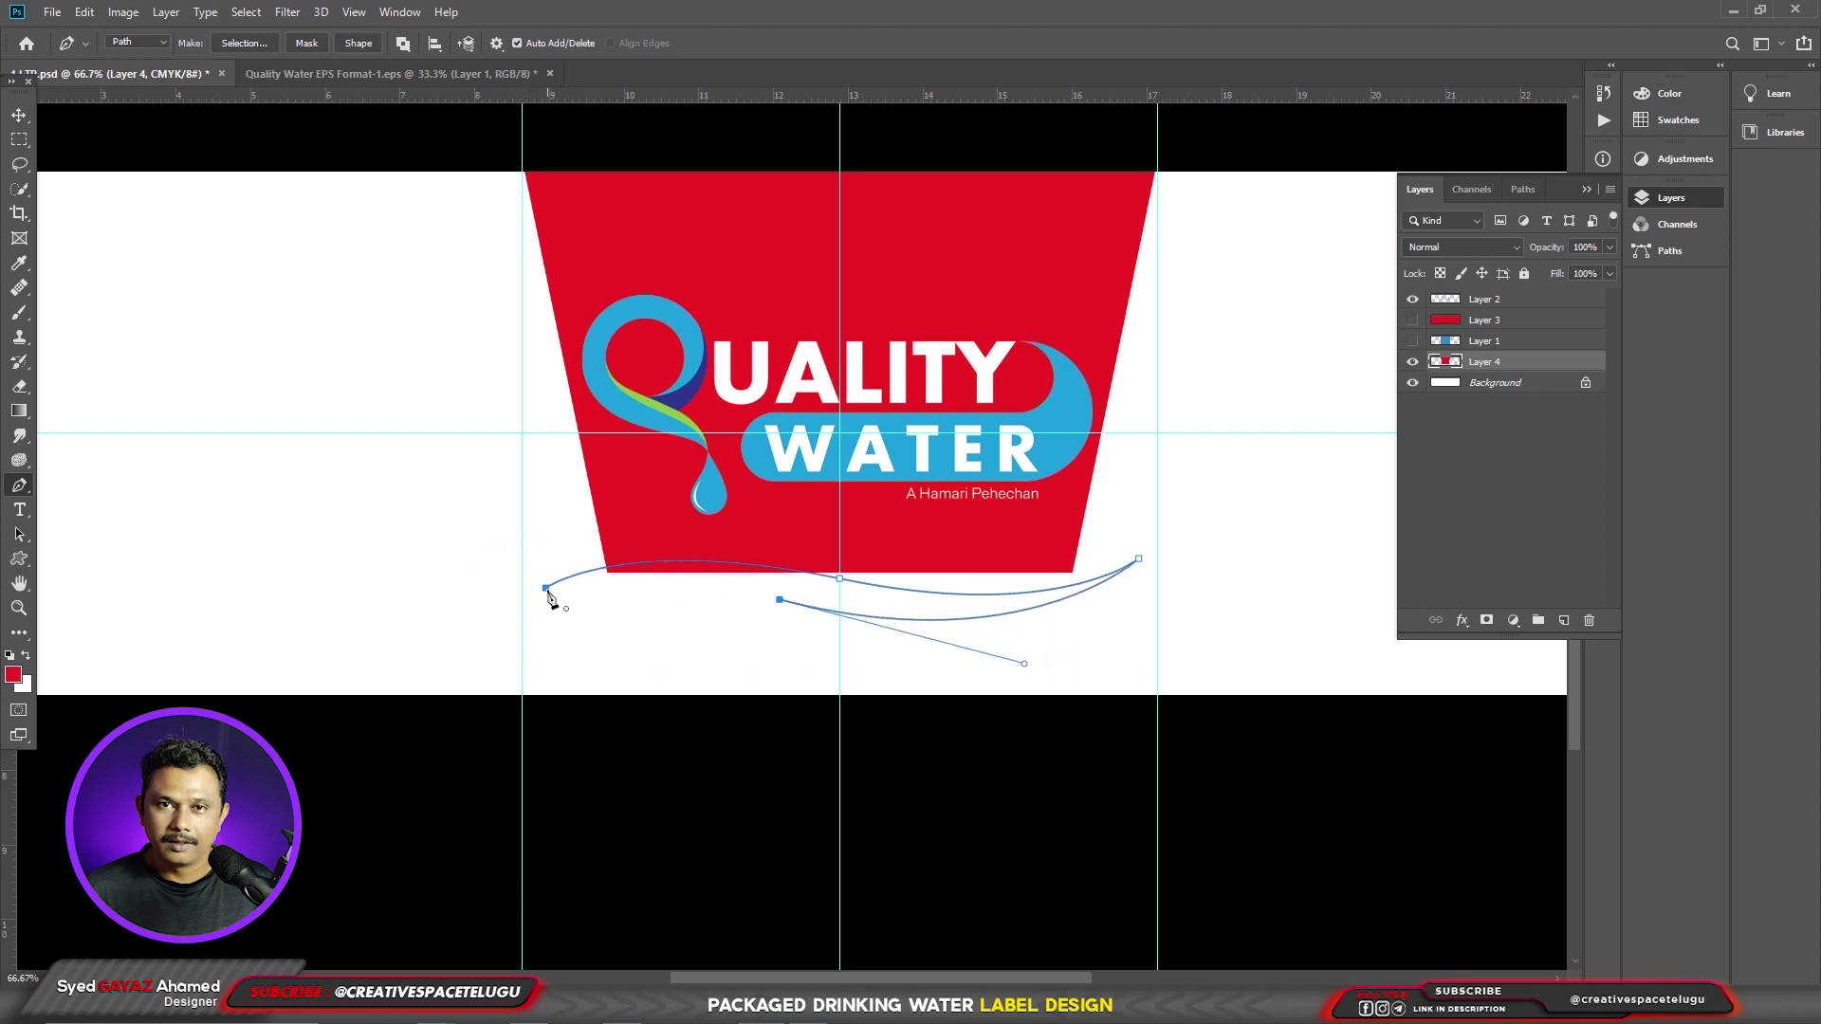
pyautogui.moveTo(546, 588); pyautogui.dragTo(442, 622)
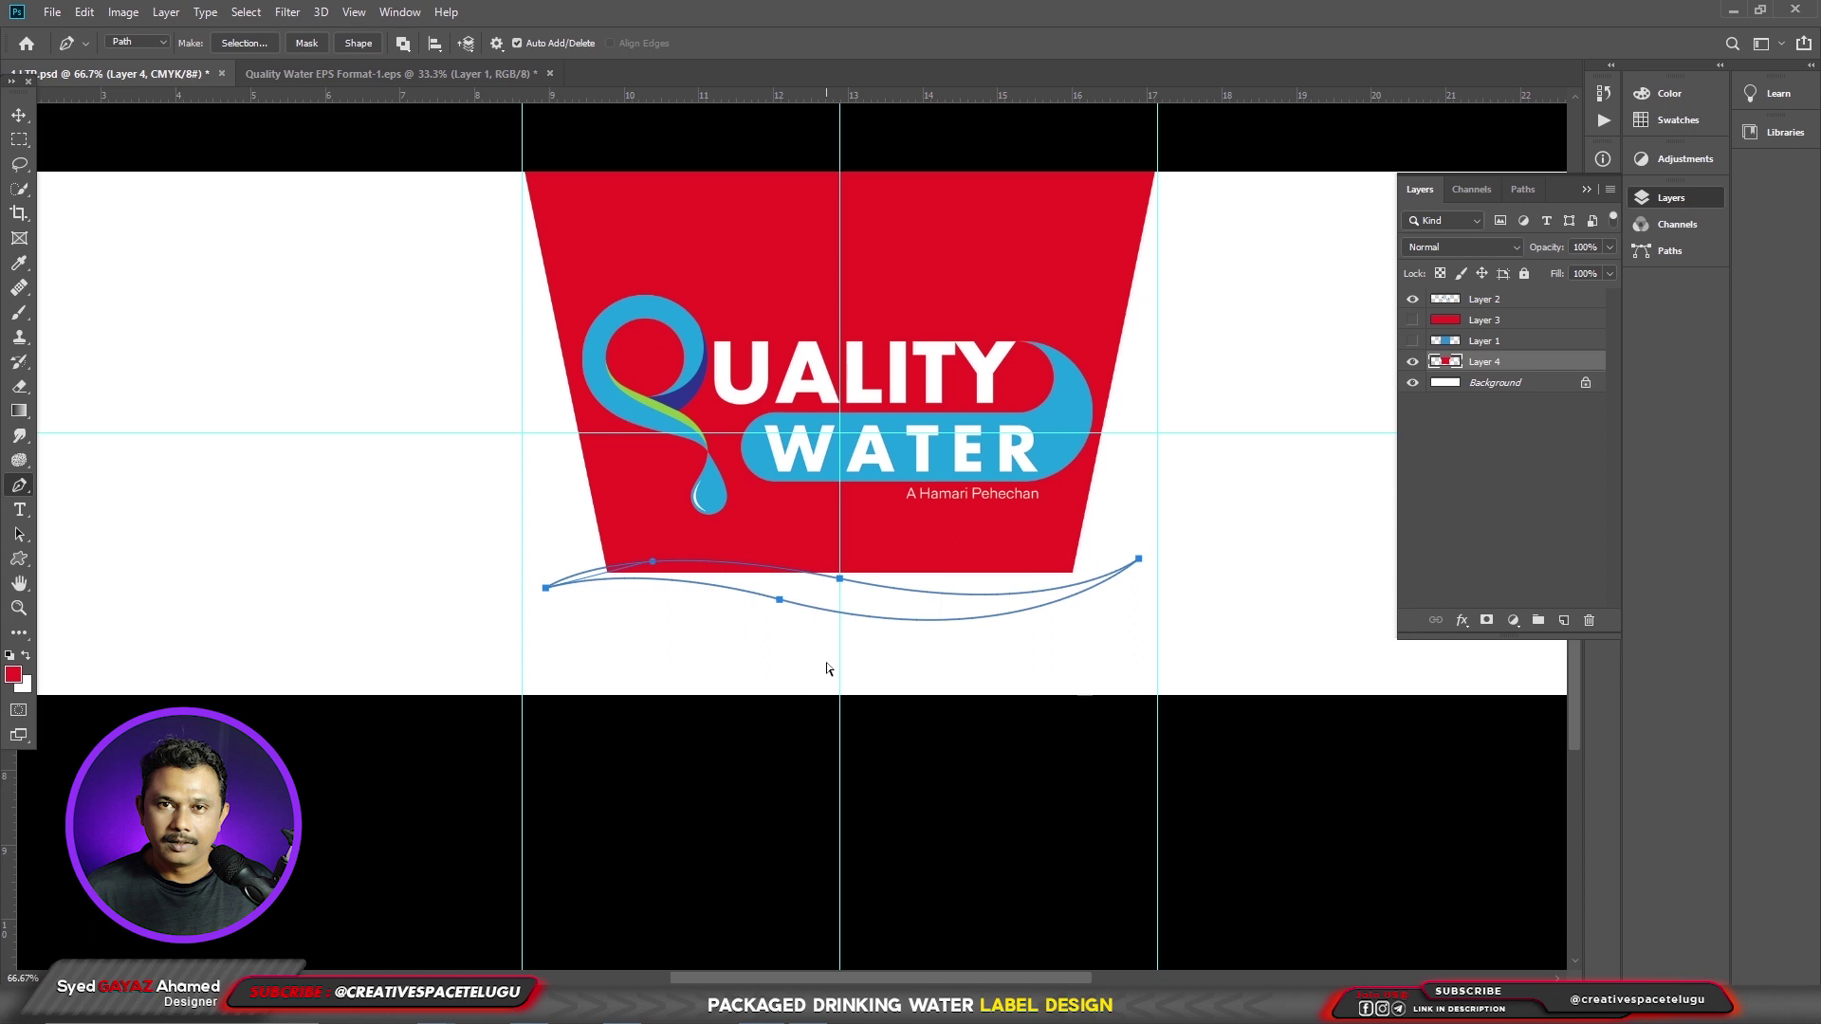
# - Fill the wave path red on a new layer and move it up slightly
pyautogui.hotkey('ctrl', 'shift', 'n')
pyautogui.press('Return')
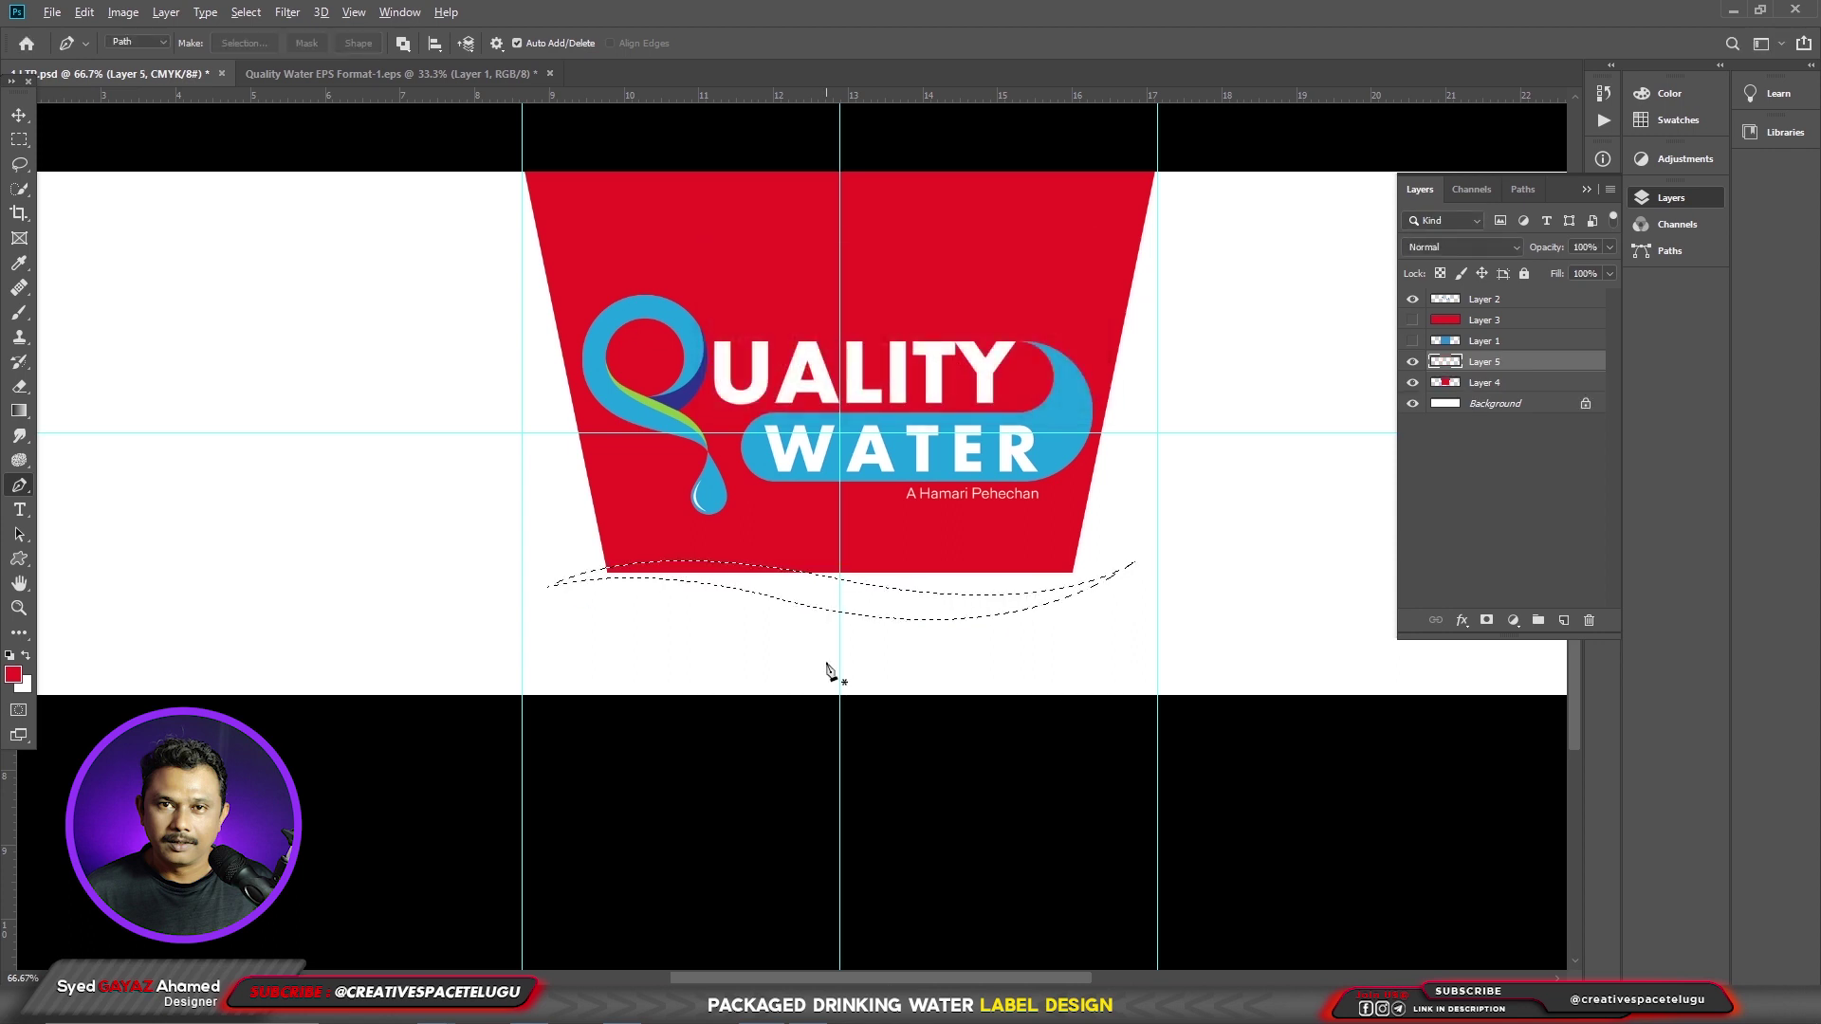
pyautogui.hotkey('alt', 'BackSpace')
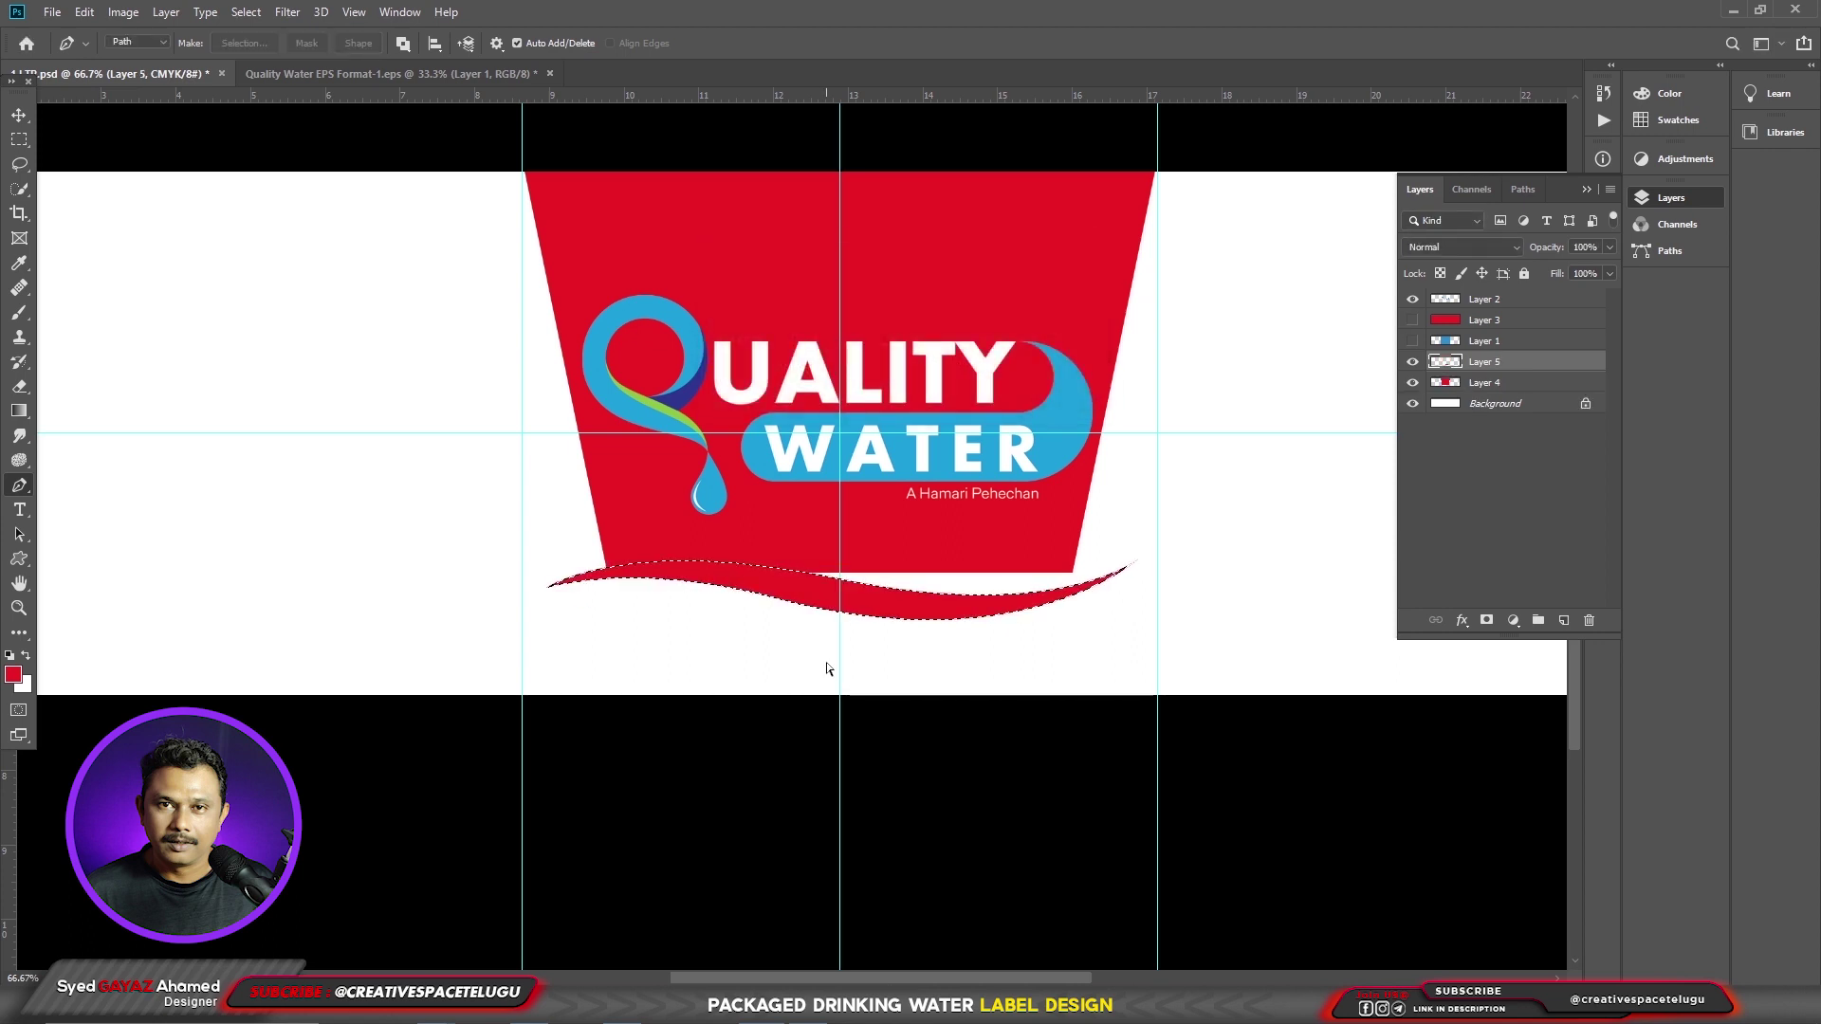
pyautogui.hotkey('ctrl', 'd')
pyautogui.press('v')
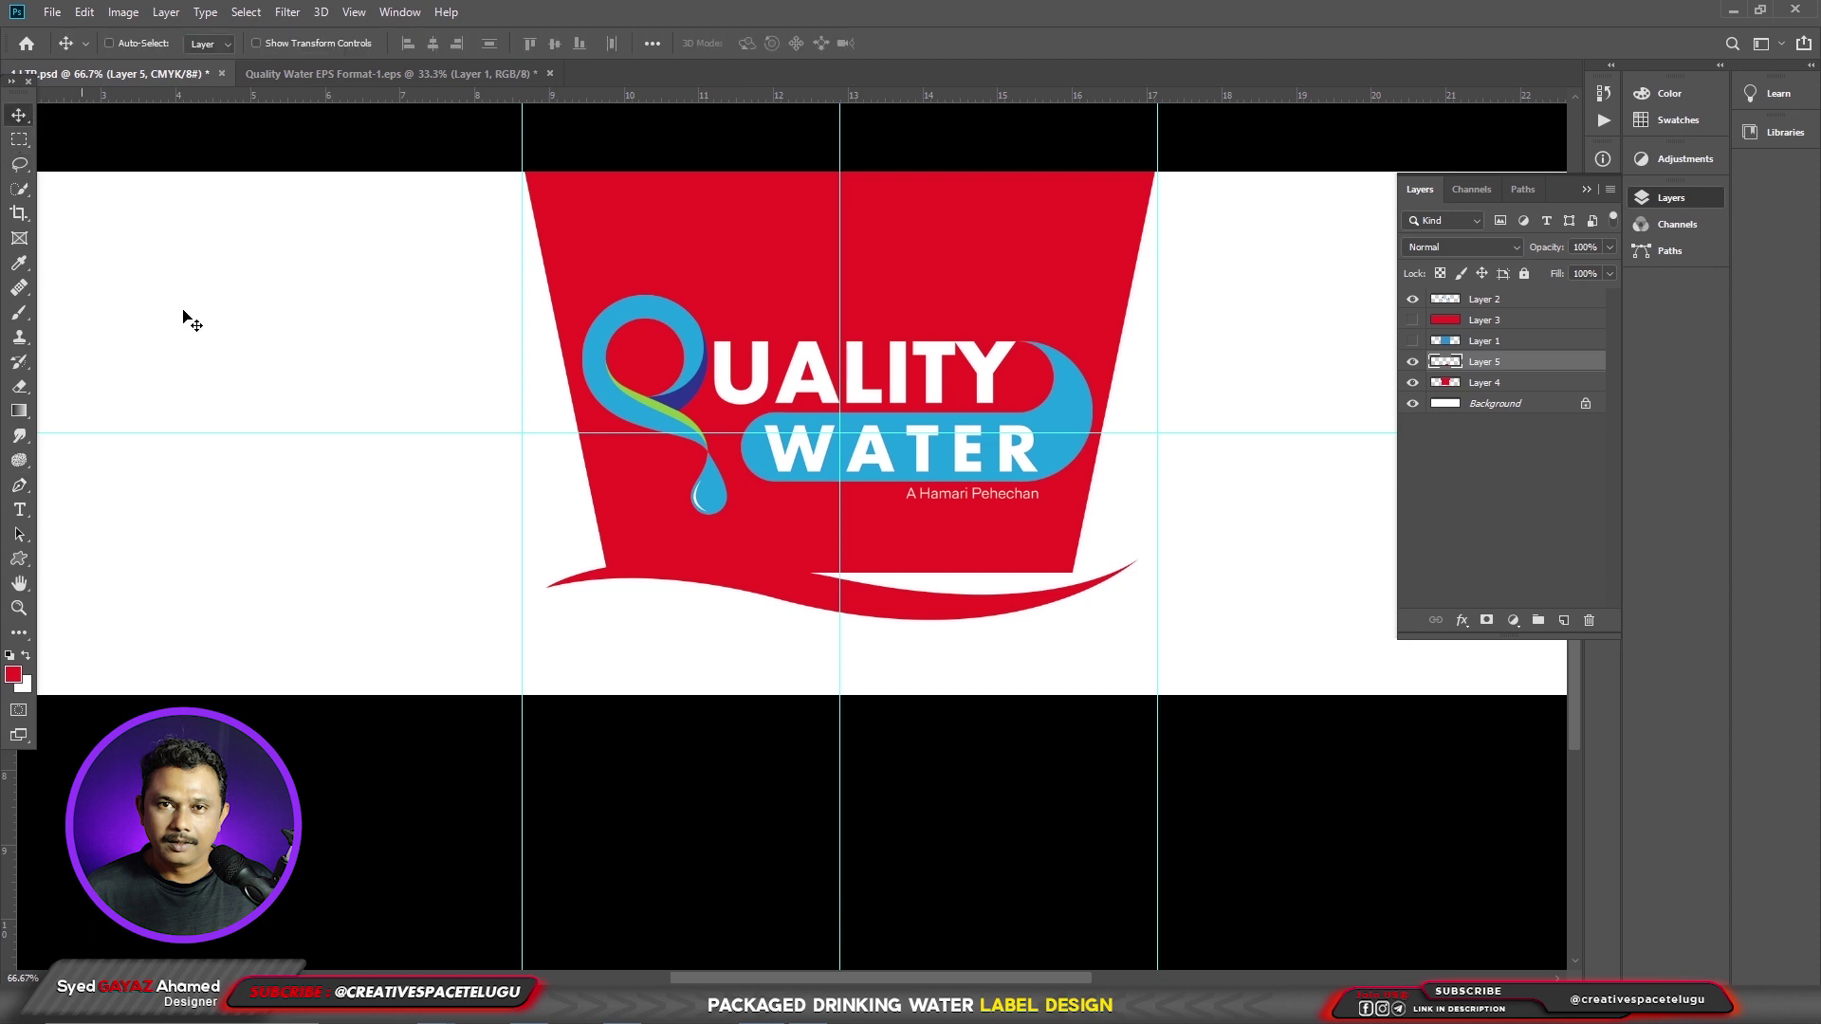
pyautogui.rightClick(975, 598)
pyautogui.click(988, 610)
pyautogui.moveTo(989, 610); pyautogui.dragTo(988, 594)
# - Fill the wave with the blue sampled from the logo
pyautogui.press('Up')
pyautogui.press('Up')
pyautogui.press('Up')
pyautogui.press('Up')
pyautogui.press('Up')
pyautogui.press('Up')
pyautogui.press('Up')
pyautogui.press('Up')
pyautogui.press('Up')
pyautogui.press('Up')
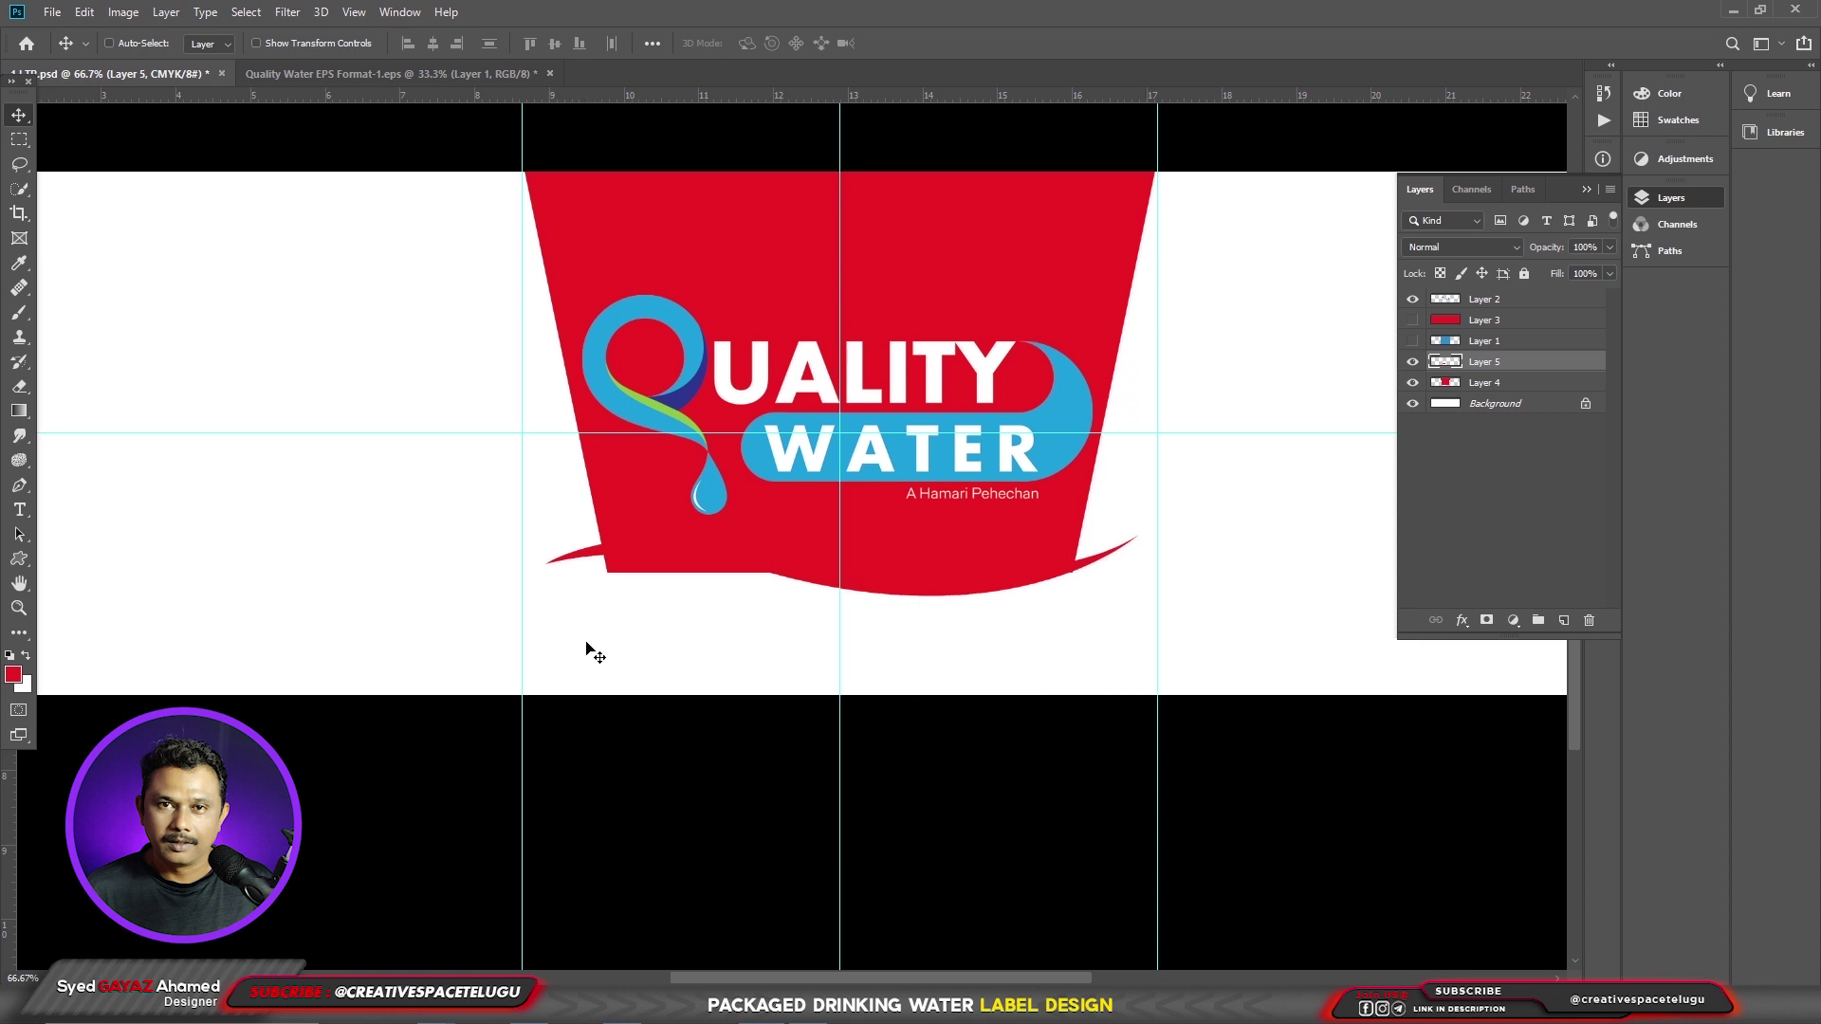
pyautogui.click(14, 673)
pyautogui.click(1081, 403)
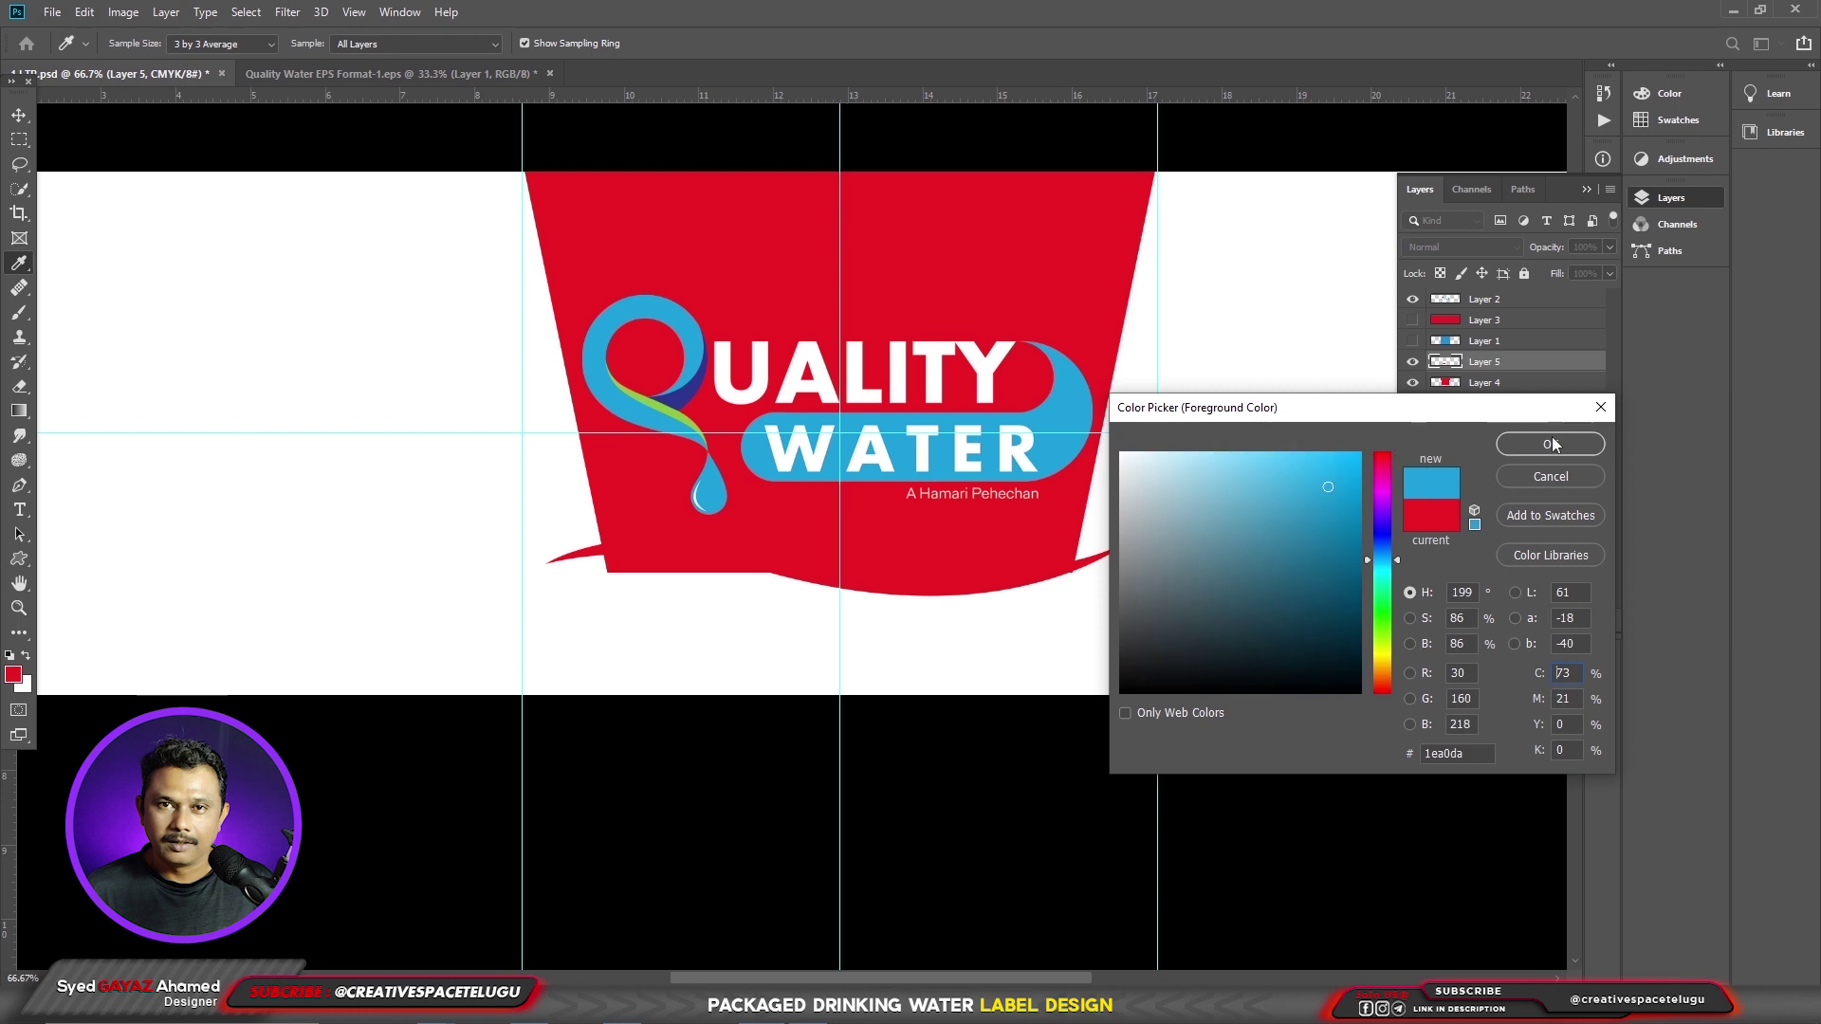
pyautogui.click(1551, 440)
pyautogui.hotkey('alt', 'shift', 'BackSpace')
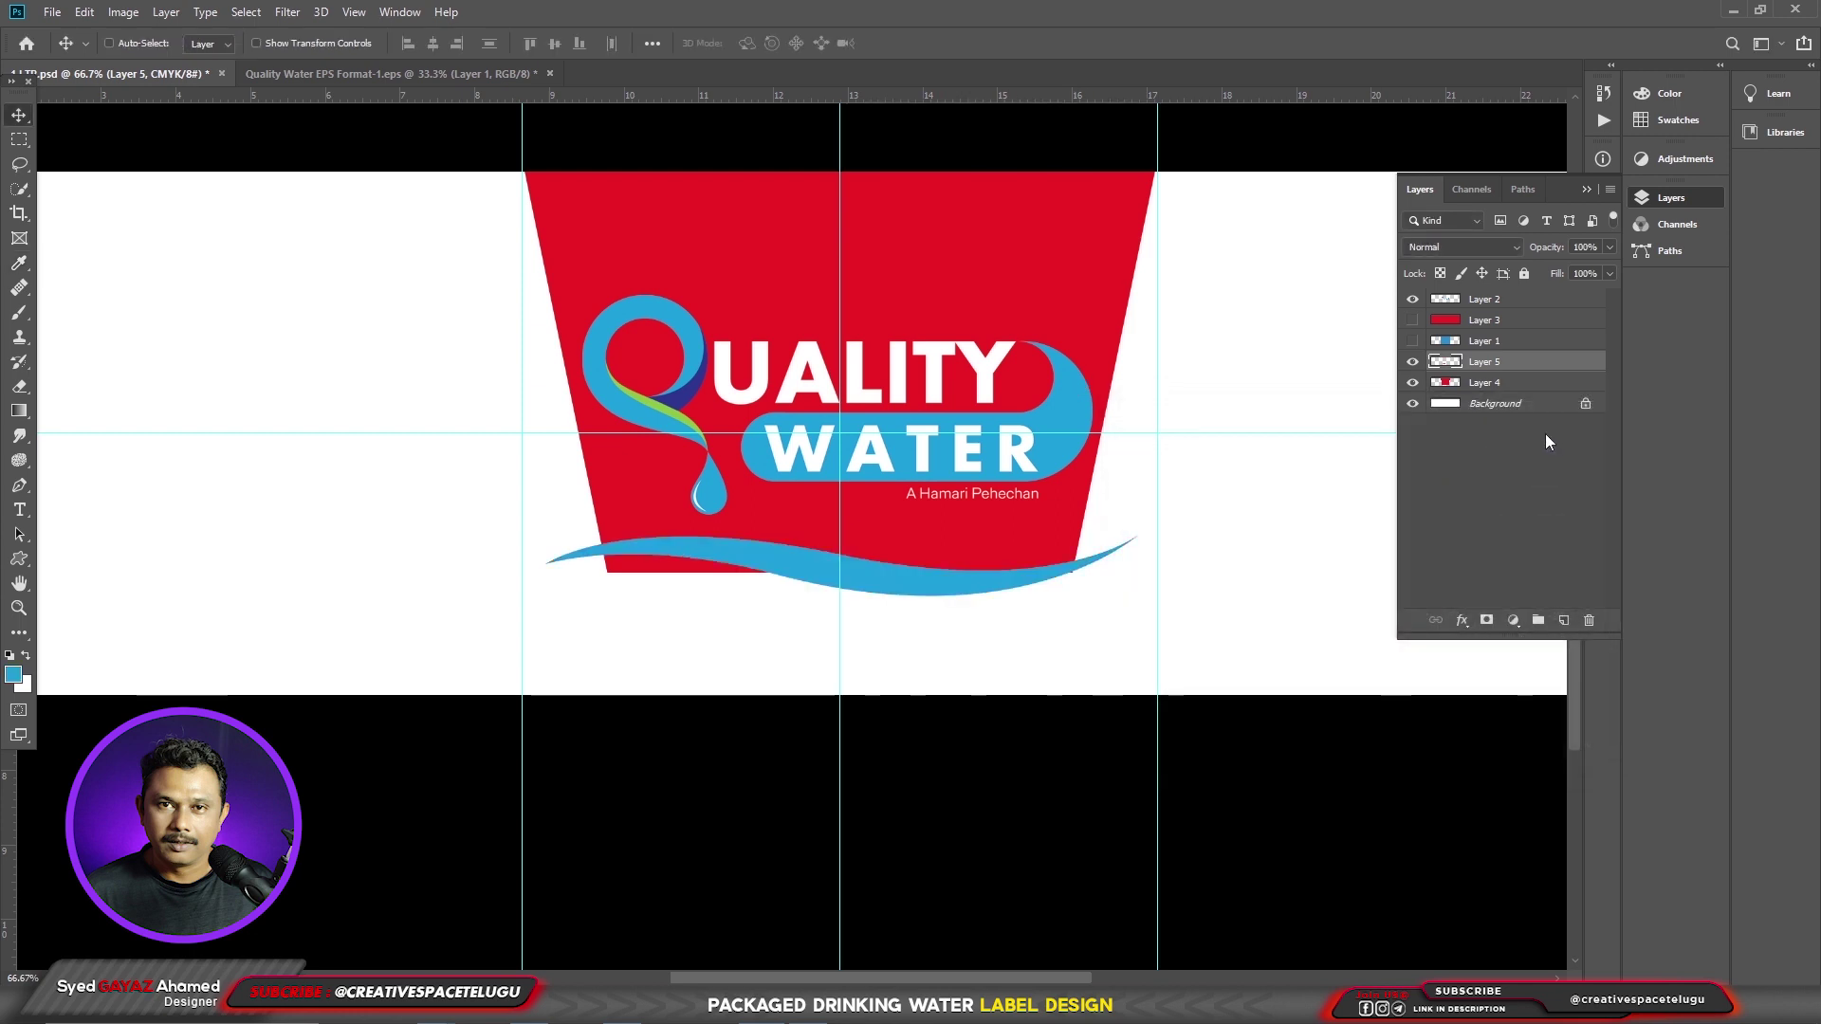
# - Add a layer mask to the red panel layer, Layer 4
pyautogui.hotkey('alt', '[')
pyautogui.scroll(1, 885, 620)
pyautogui.click(1487, 621)
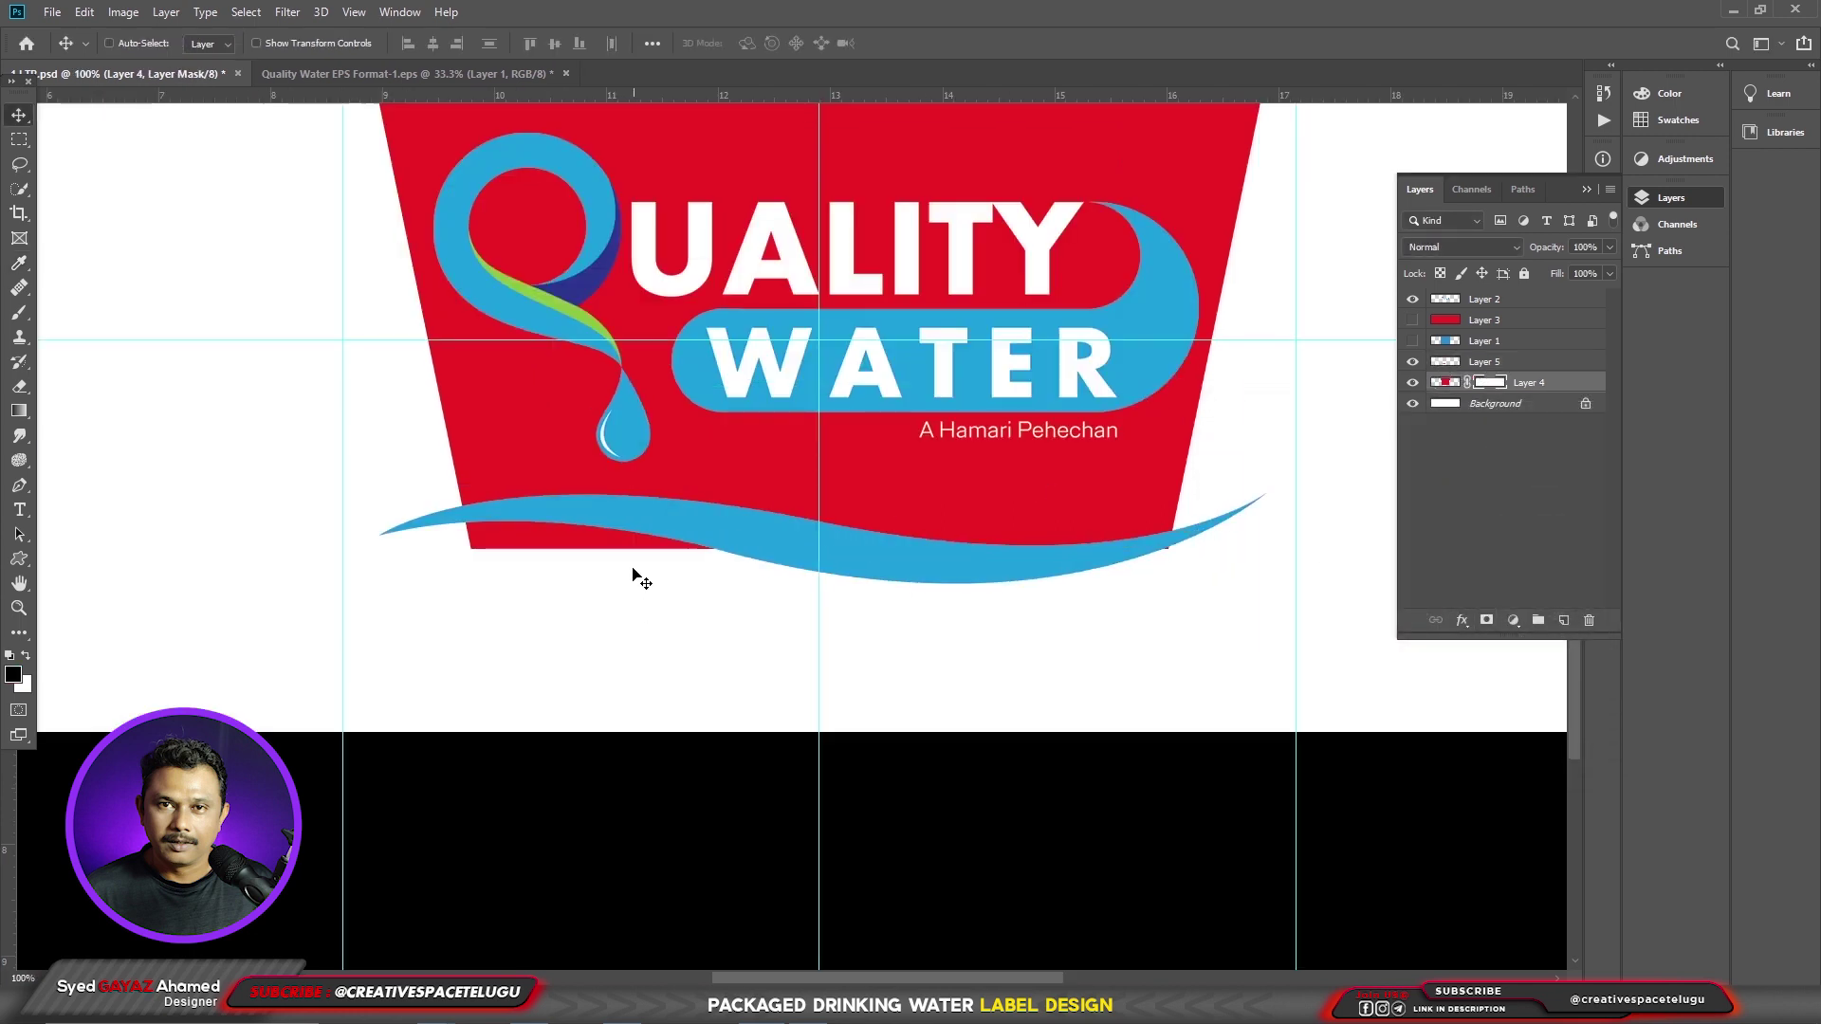
# - Paint black on Layer 4's mask below the wave with an enlarged soft round brush
pyautogui.press('b')
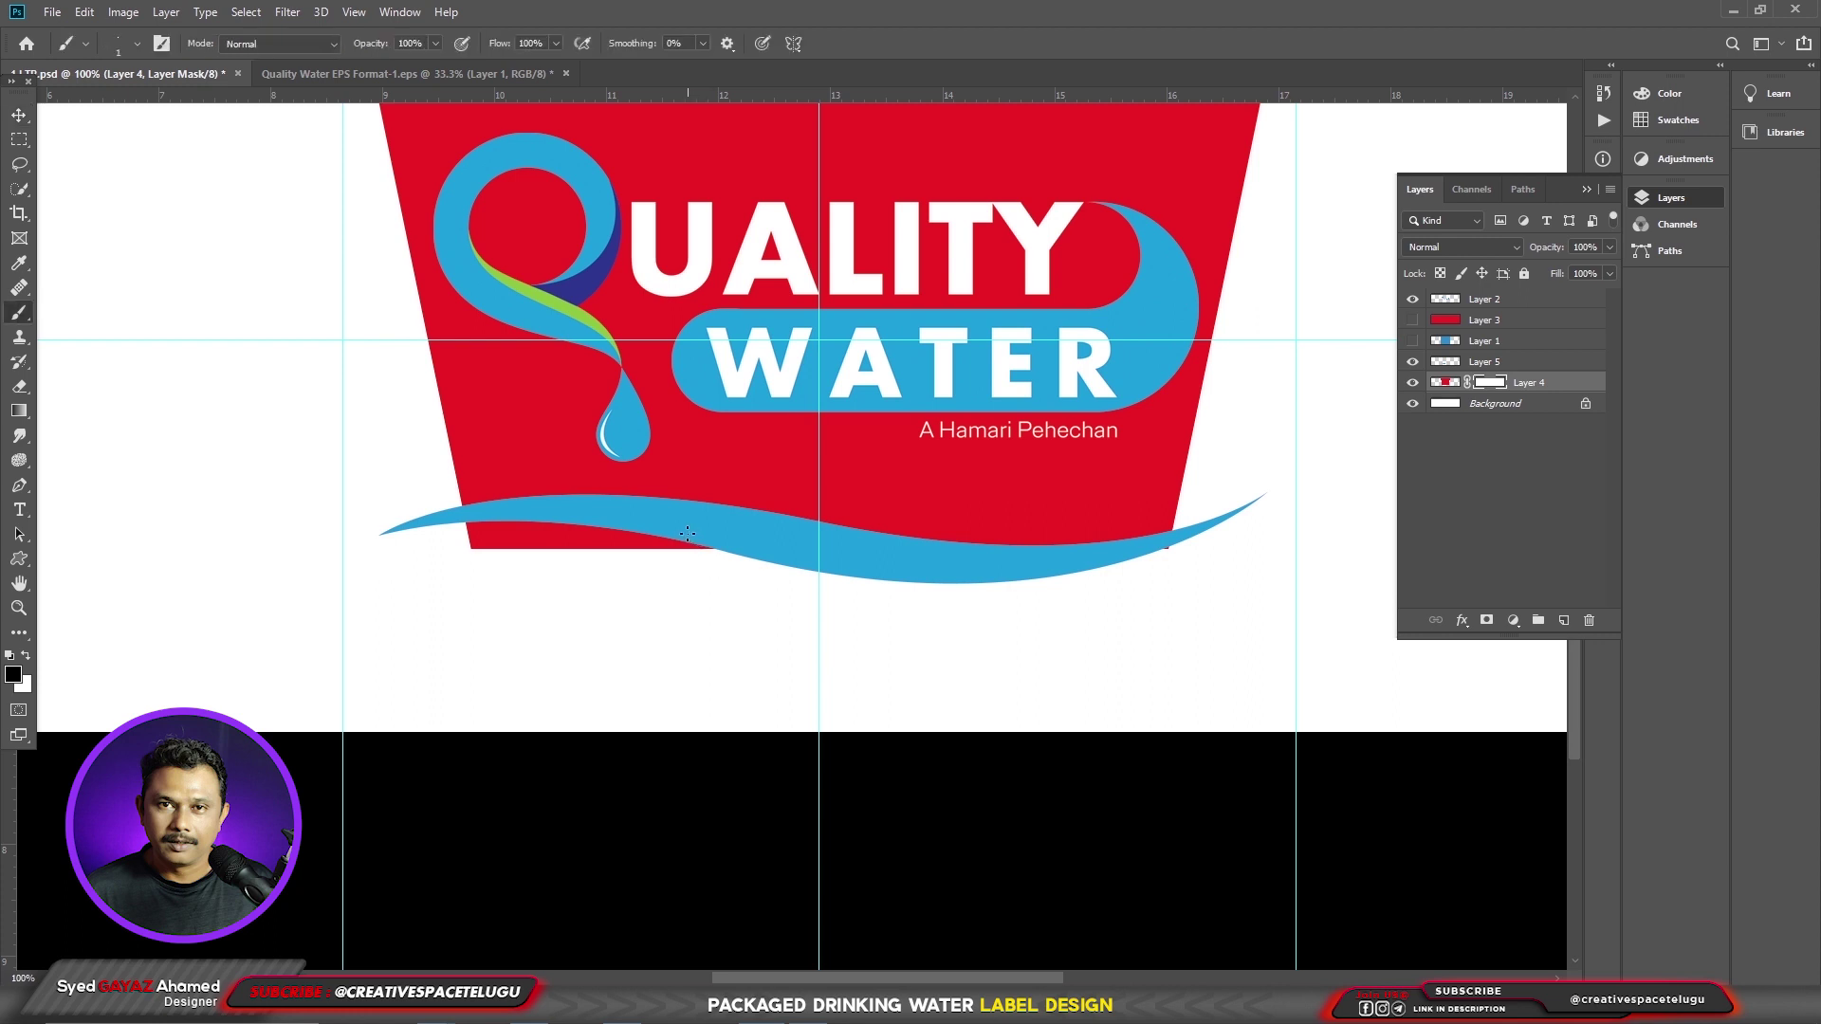
pyautogui.rightClick(687, 525)
pyautogui.doubleClick(774, 732)
pyautogui.rightClick(678, 560)
pyautogui.press('Return')
pyautogui.moveTo(664, 555)
pyautogui.mouseDown()
pyautogui.moveTo(704, 568)
pyautogui.moveTo(643, 570)
pyautogui.moveTo(733, 582)
pyautogui.moveTo(603, 581)
pyautogui.moveTo(735, 589)
pyautogui.mouseUp()
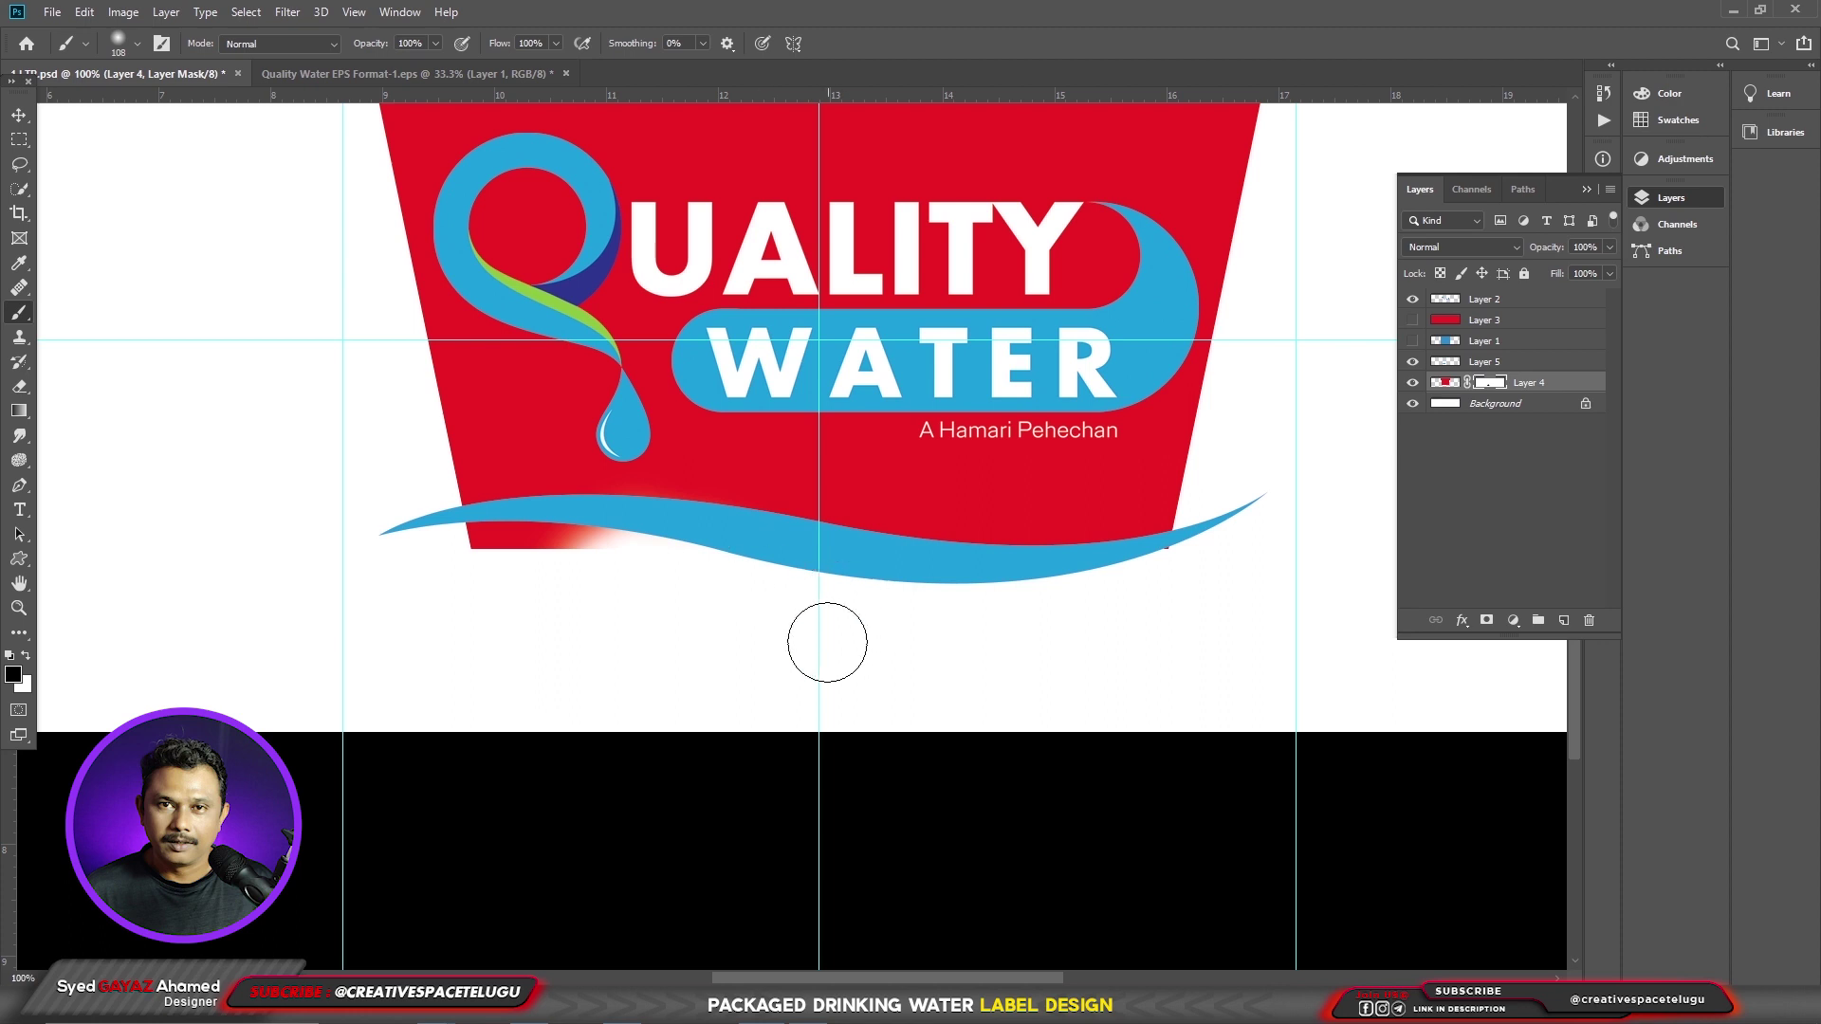
# - Mask the rest of the panel under the wave with a Hard Round brush, then duplicate the wave below
pyautogui.rightClick(791, 594)
pyautogui.doubleClick(911, 851)
pyautogui.moveTo(675, 594)
pyautogui.mouseDown()
pyautogui.moveTo(445, 575)
pyautogui.moveTo(1034, 614)
pyautogui.moveTo(1197, 592)
pyautogui.mouseUp()
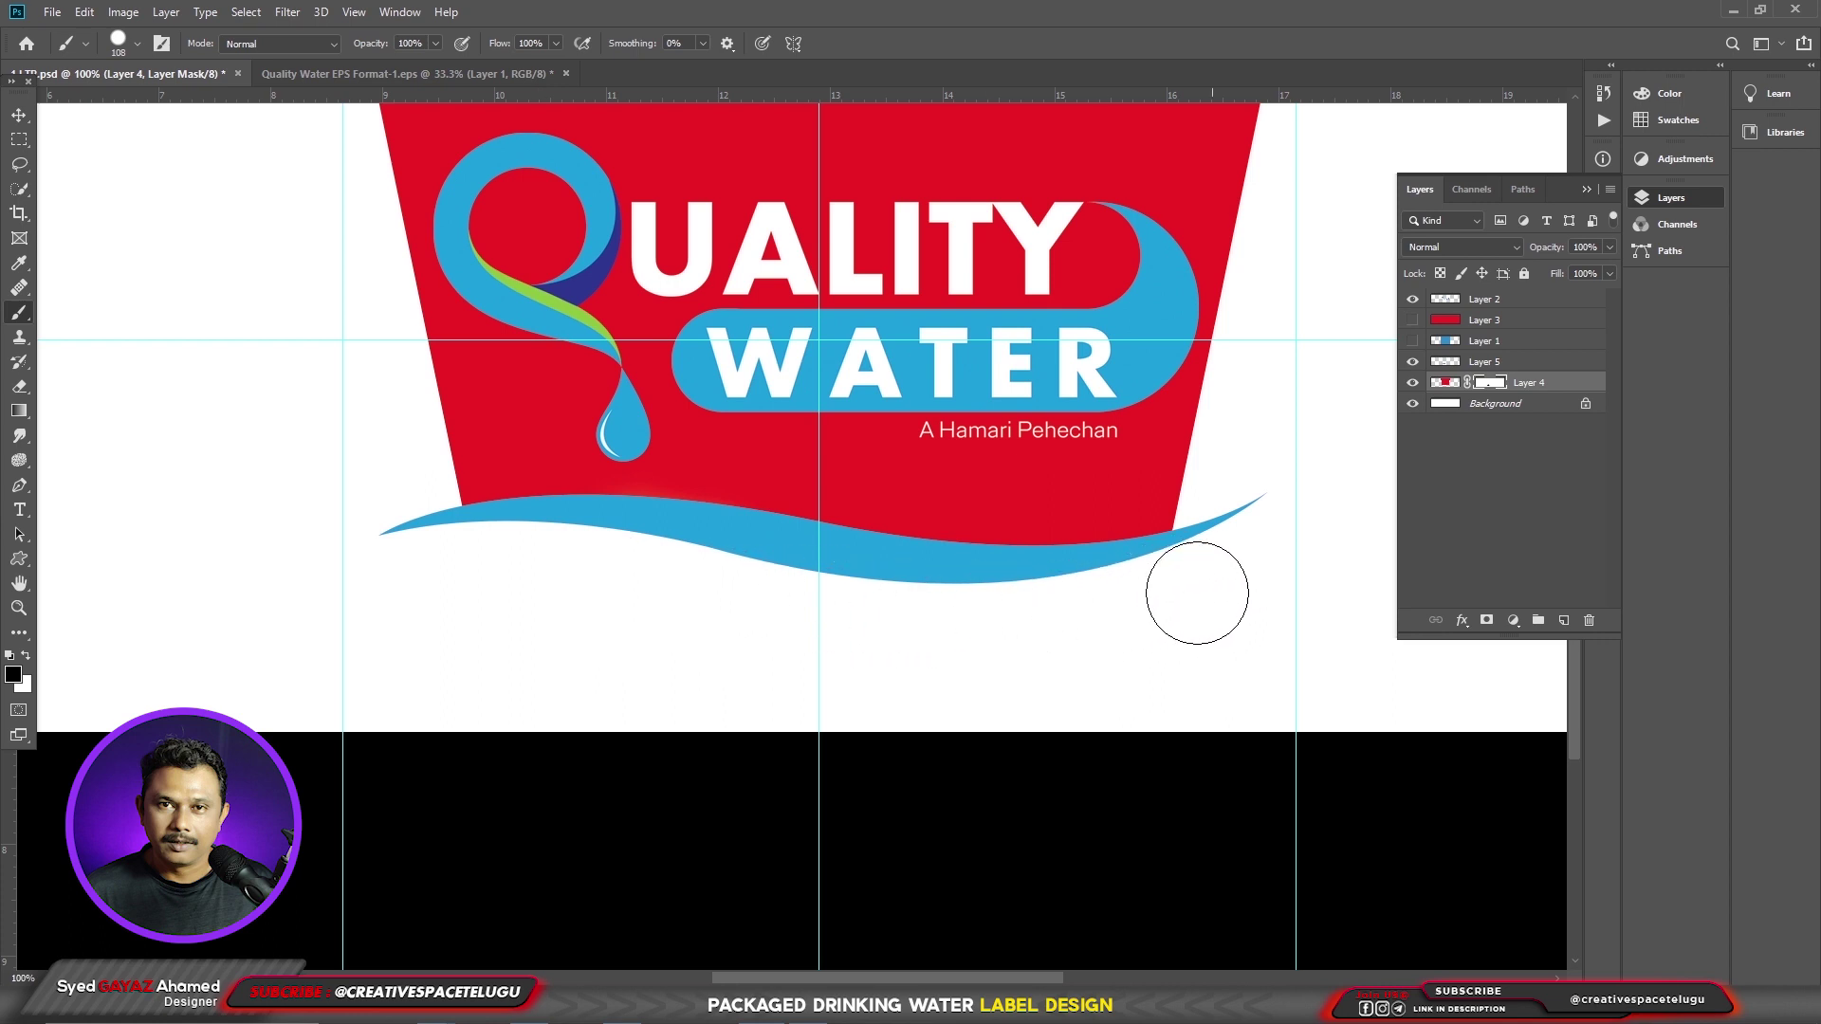
pyautogui.click(19, 115)
pyautogui.moveTo(790, 541); pyautogui.dragTo(965, 629)
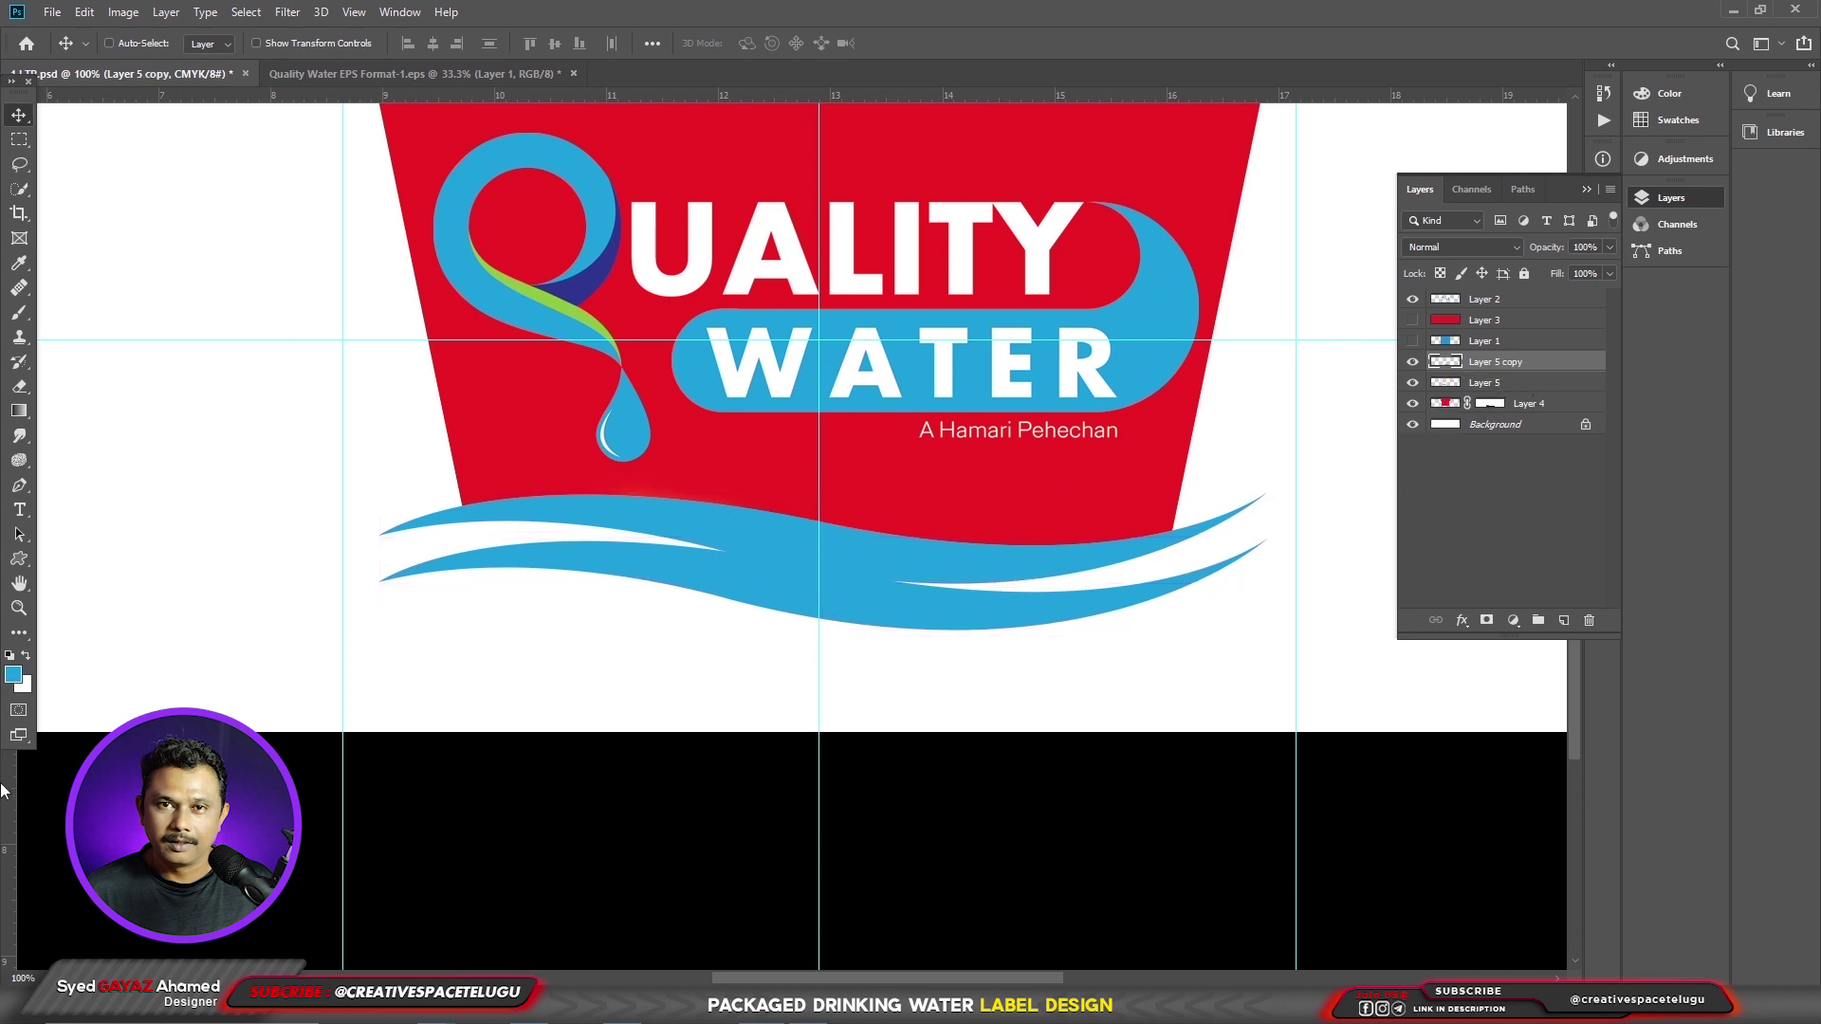
# - Fill the copied wave with green (C55 M0 Y100)
pyautogui.click(12, 675)
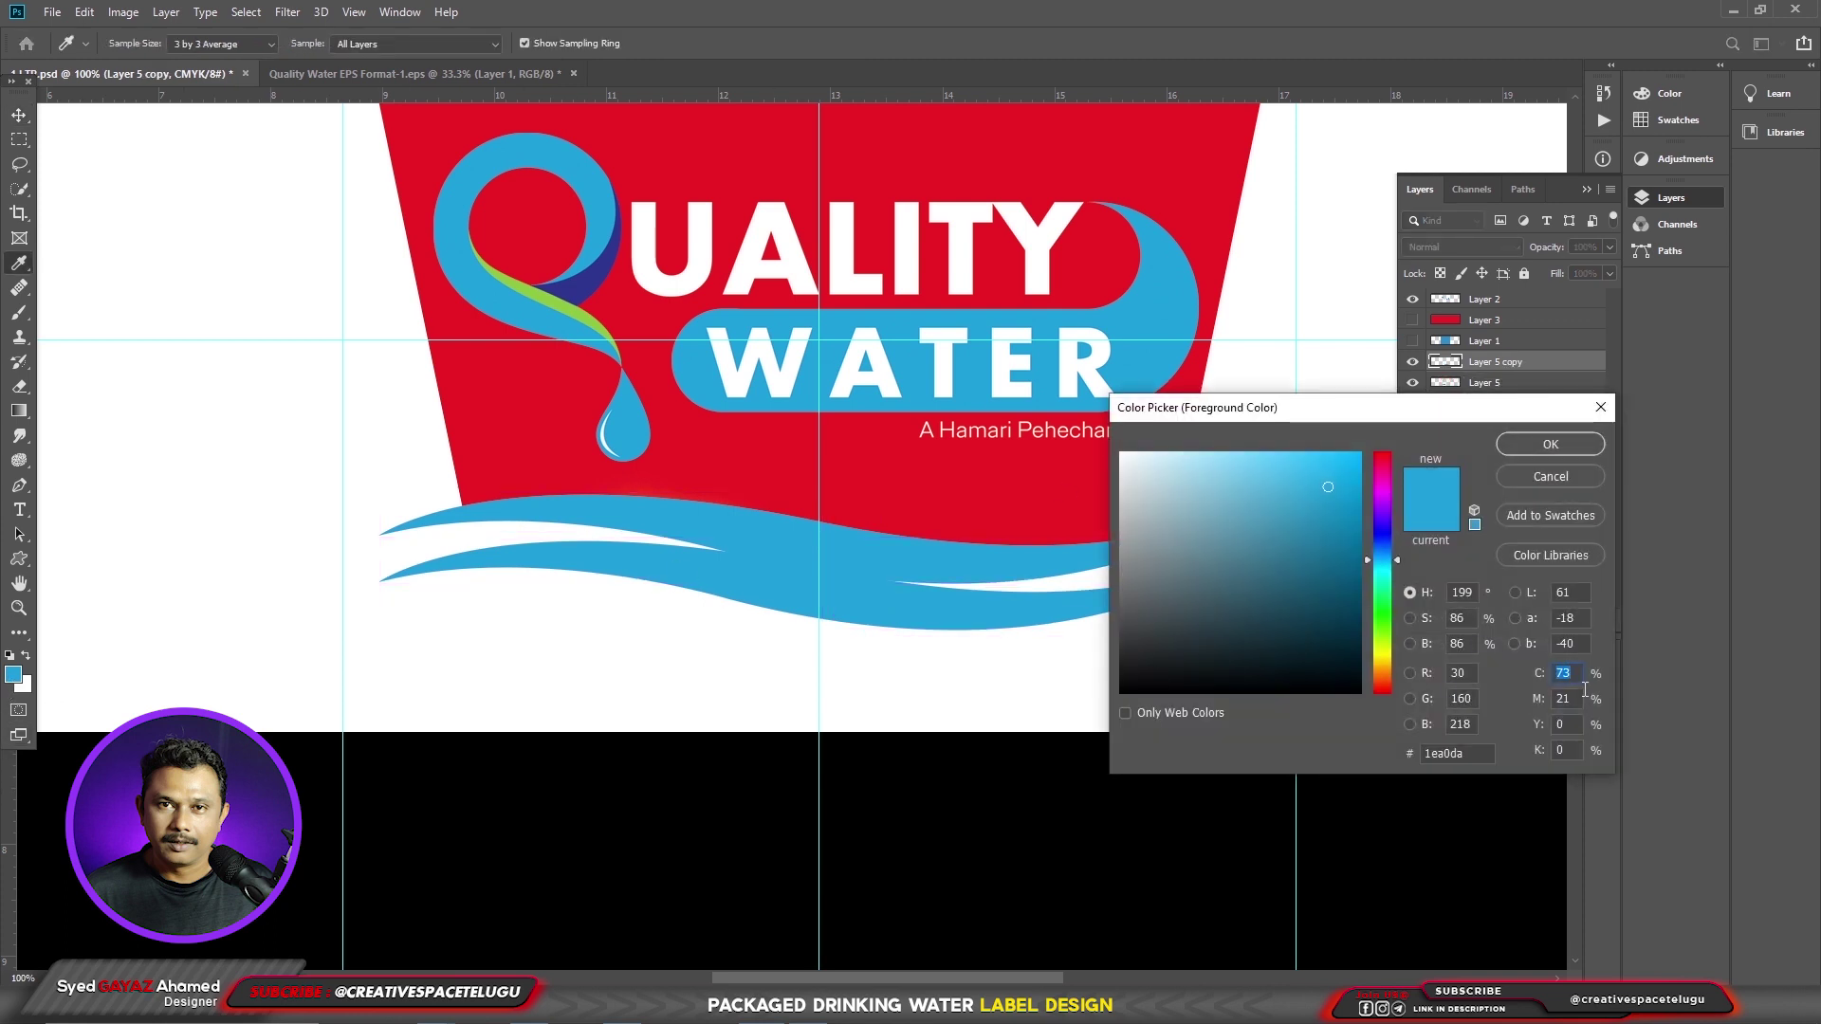
pyautogui.write('55')
pyautogui.press('Tab')
pyautogui.write('0')
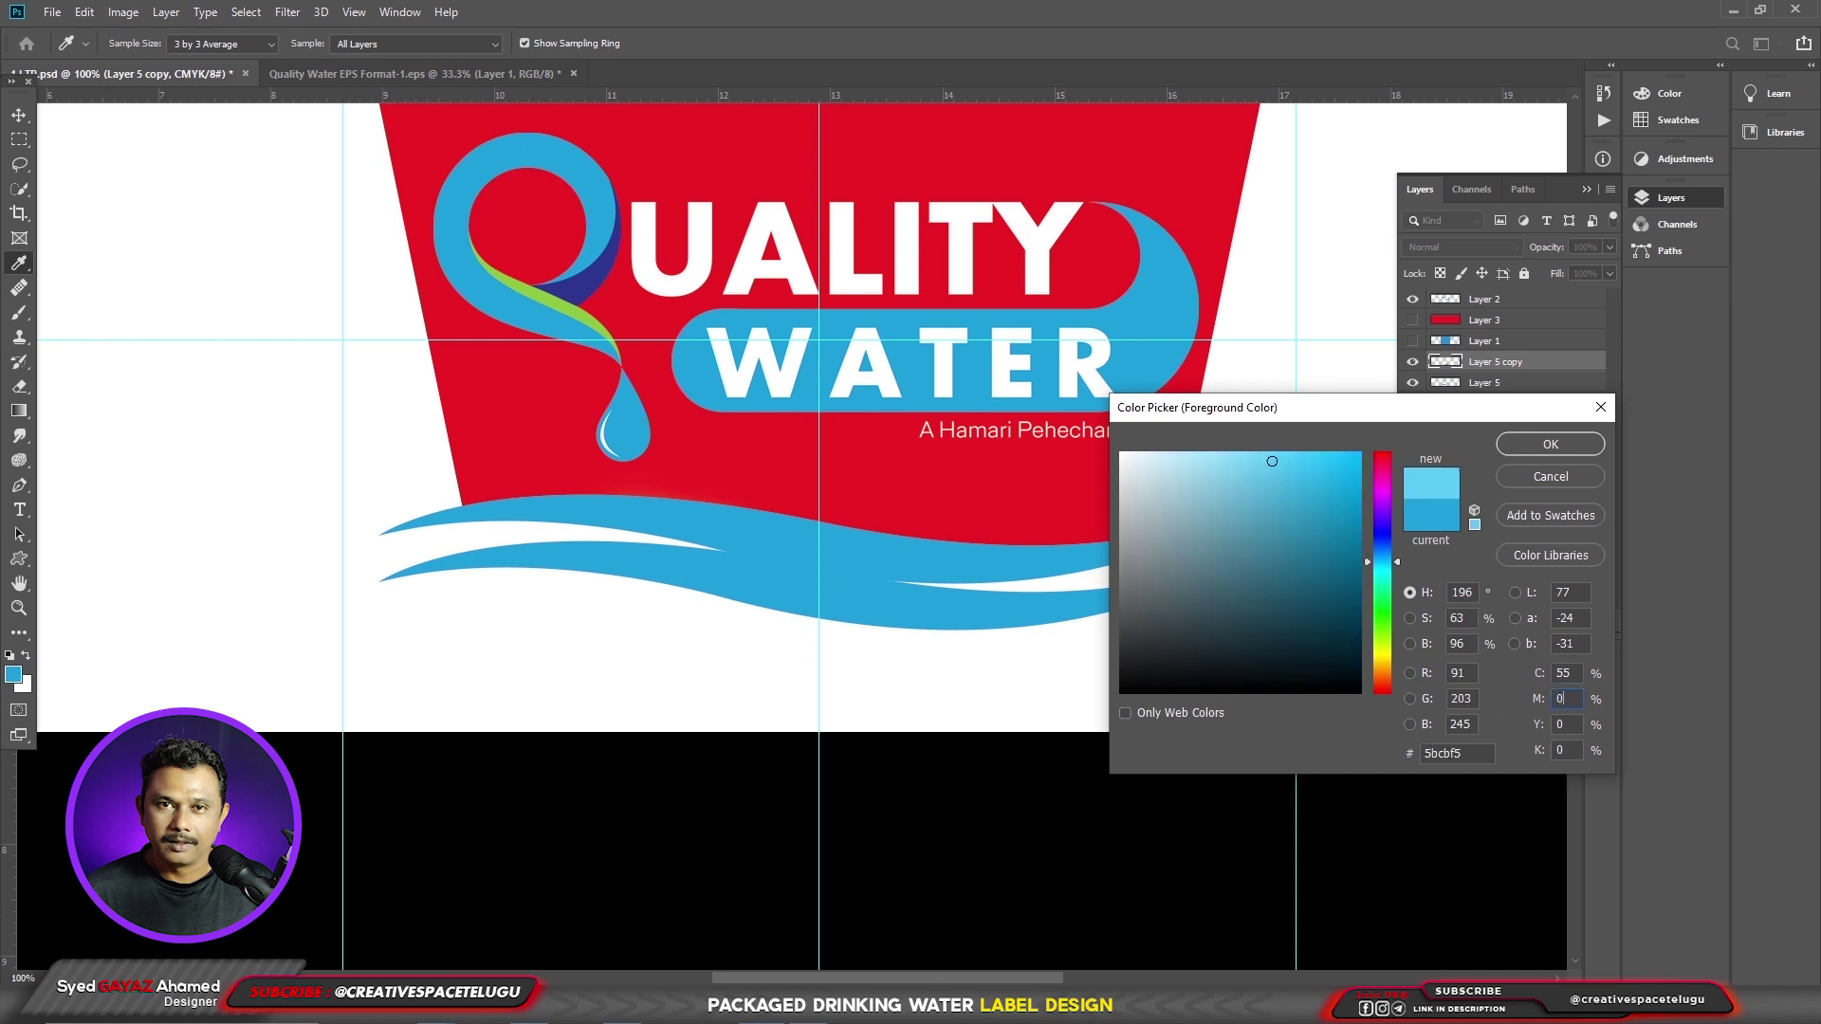
pyautogui.press('Tab')
pyautogui.write('100')
pyautogui.press('Return')
pyautogui.hotkey('alt', 'shift', 'BackSpace')
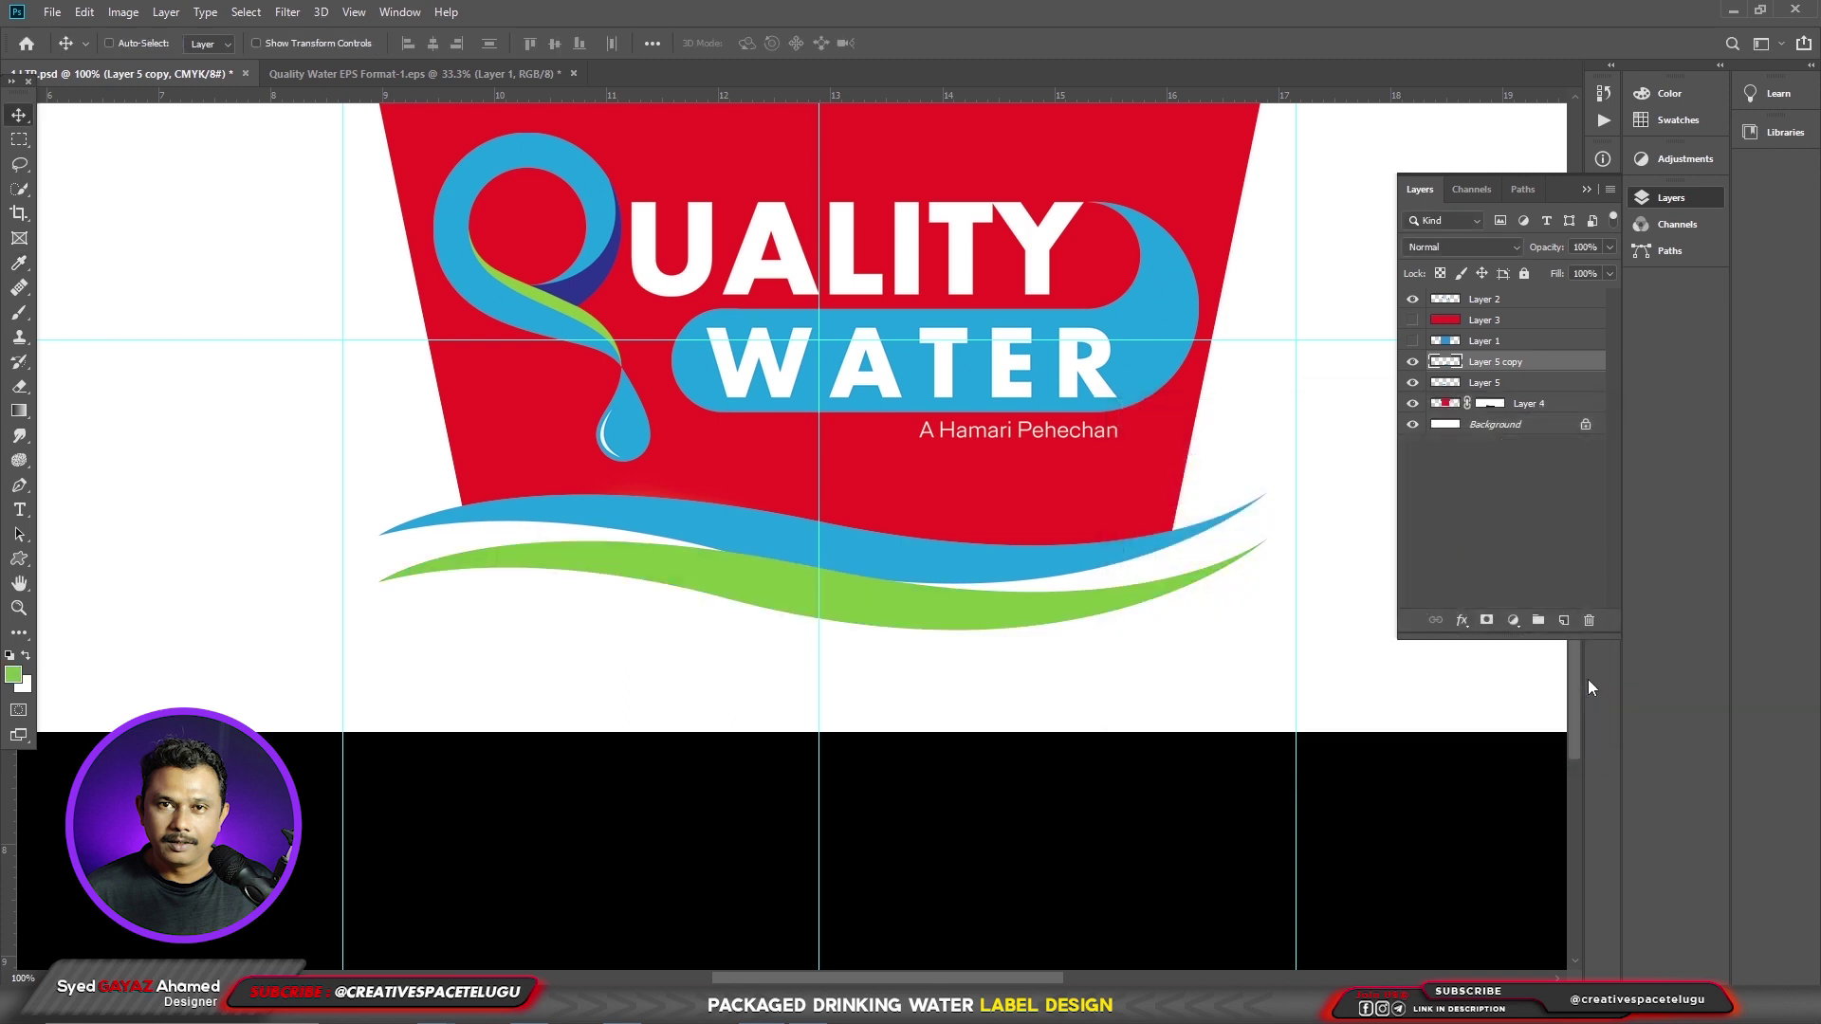
# - Place the green wave beneath the blue one and nudge it up and left
pyautogui.hotkey('ctrl', '[')
pyautogui.hotkey('ctrl', 't')
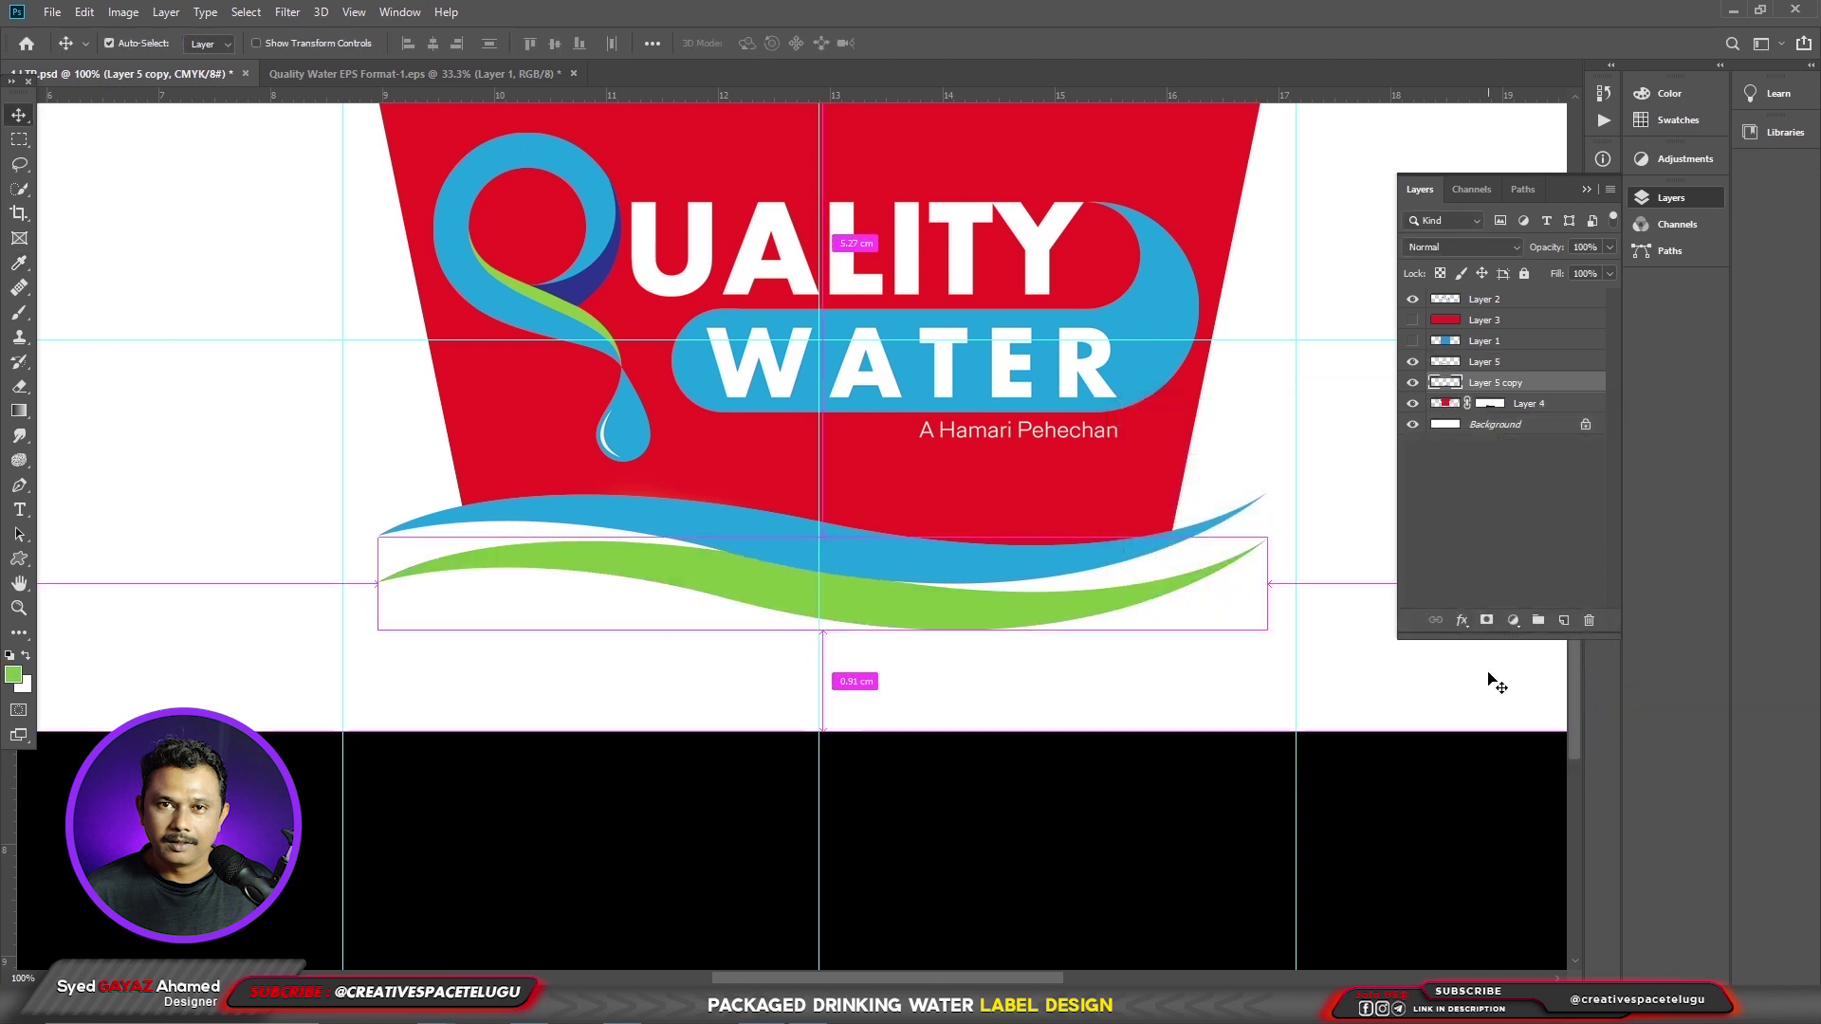
pyautogui.hotkey('shift', 'Up')
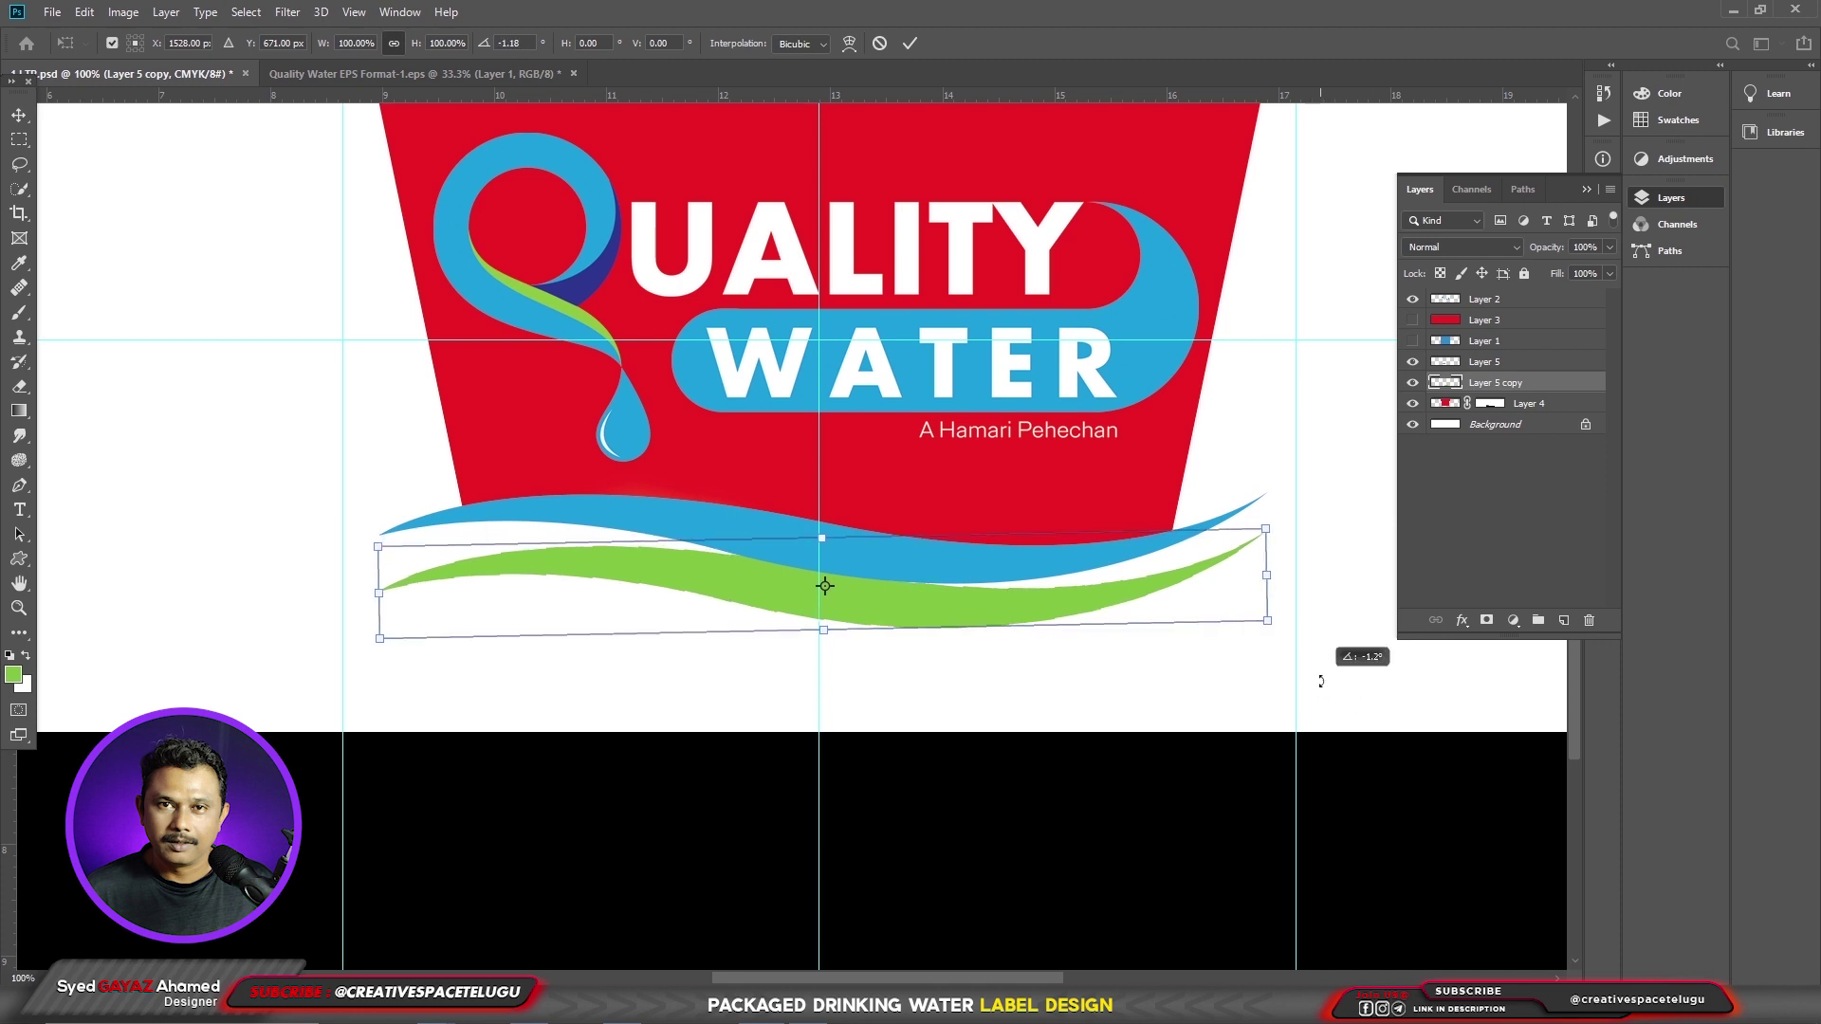
pyautogui.press('Return')
pyautogui.hotkey('shift', 'Up')
pyautogui.hotkey('shift', 'Up')
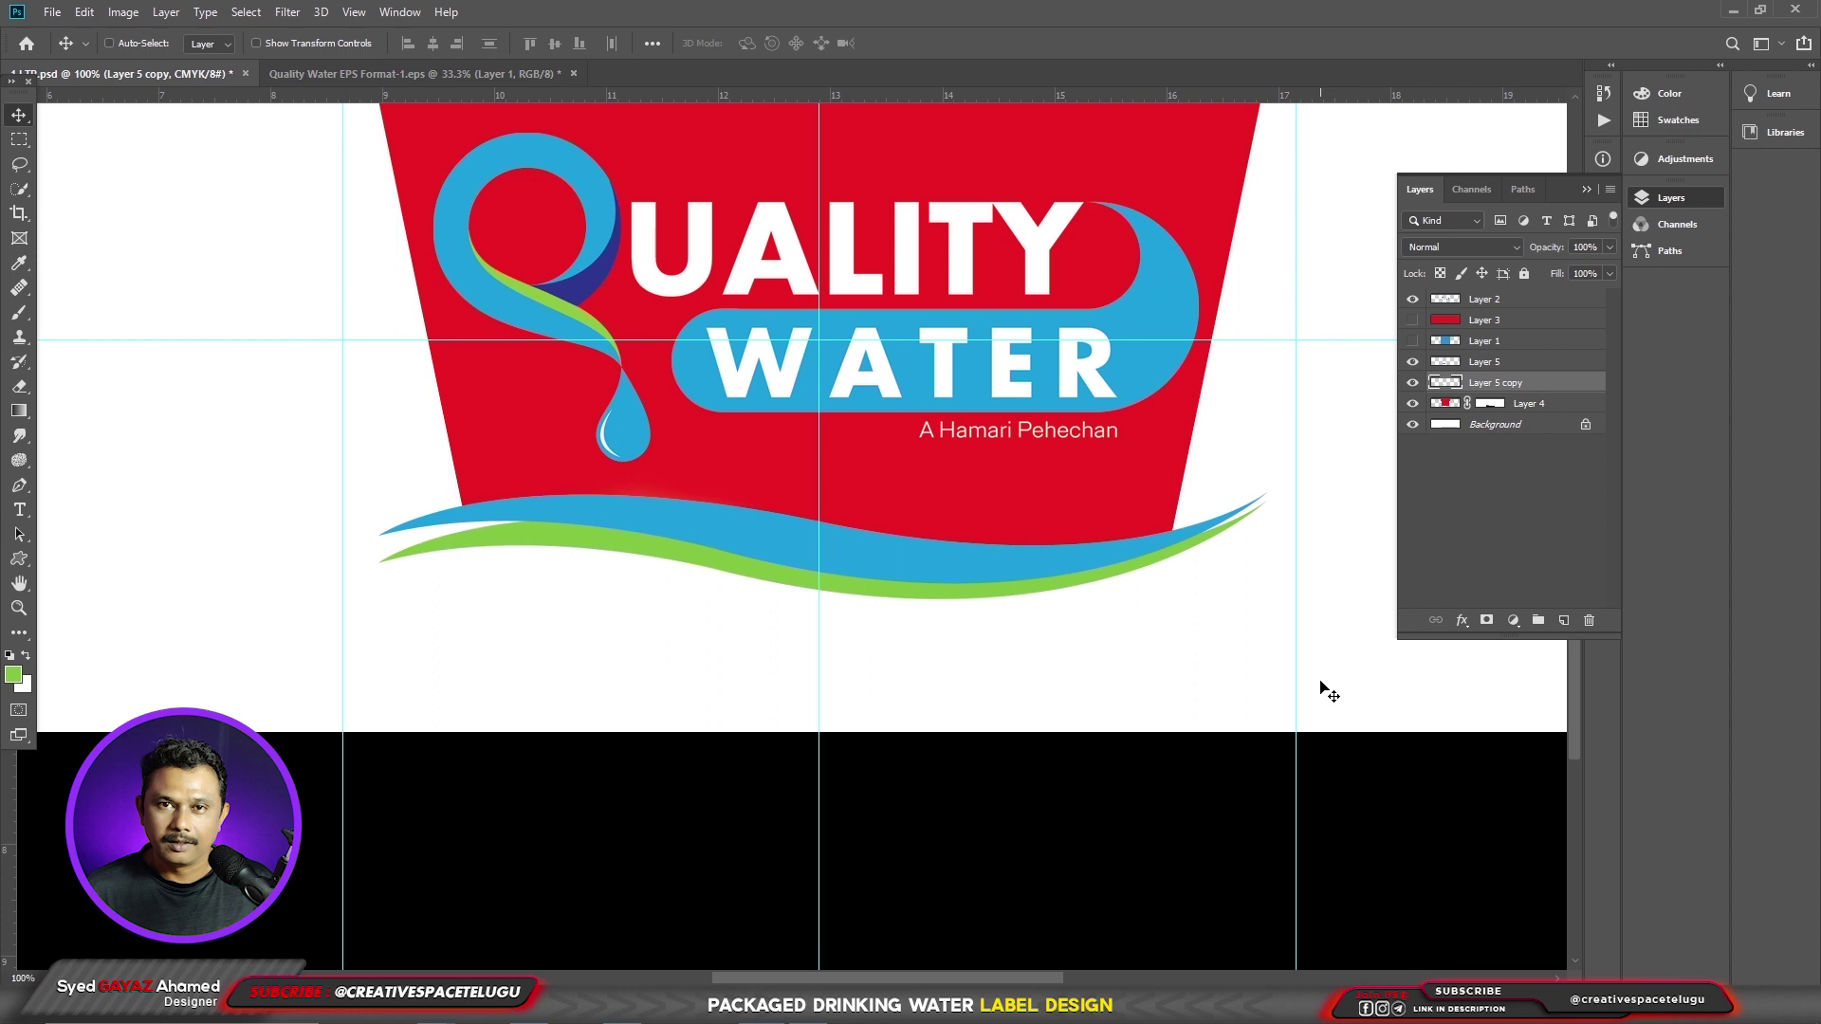
pyautogui.hotkey('shift', 'Left')
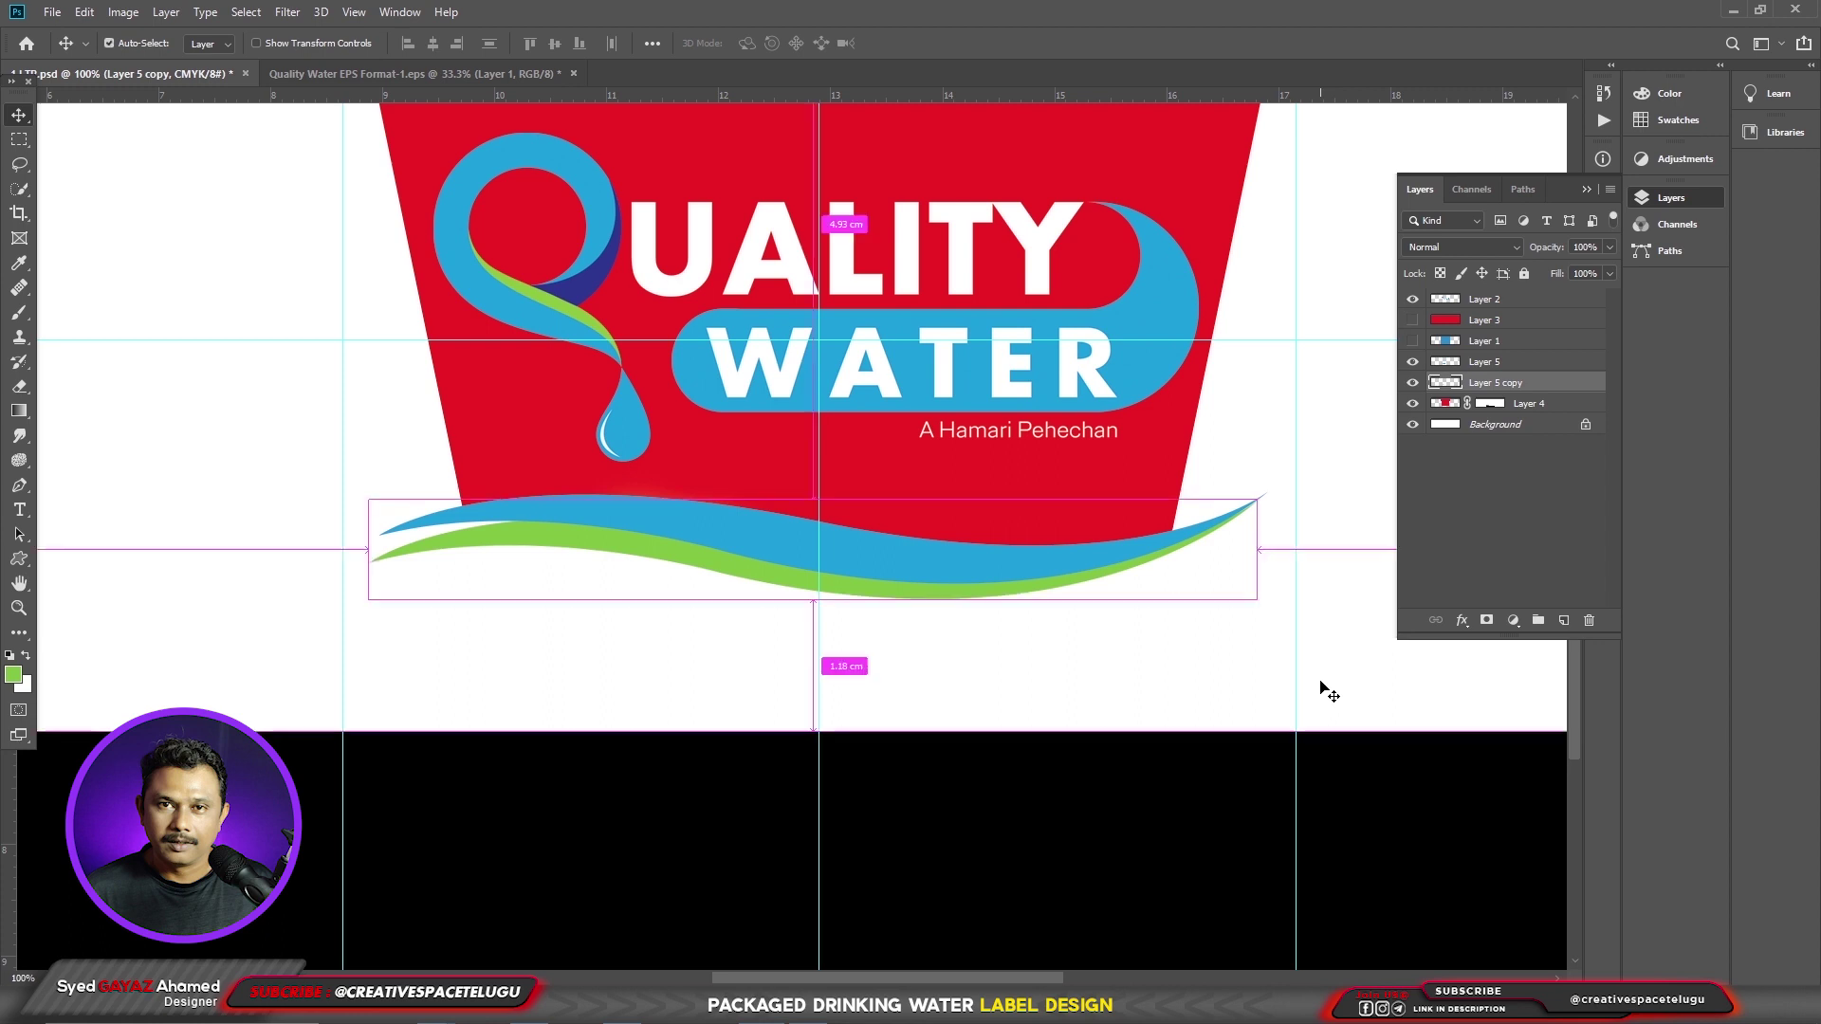
# - Nudge the logo up and bring in the mountain landscape, shrinking it on the label
pyautogui.hotkey('ctrl', '0')
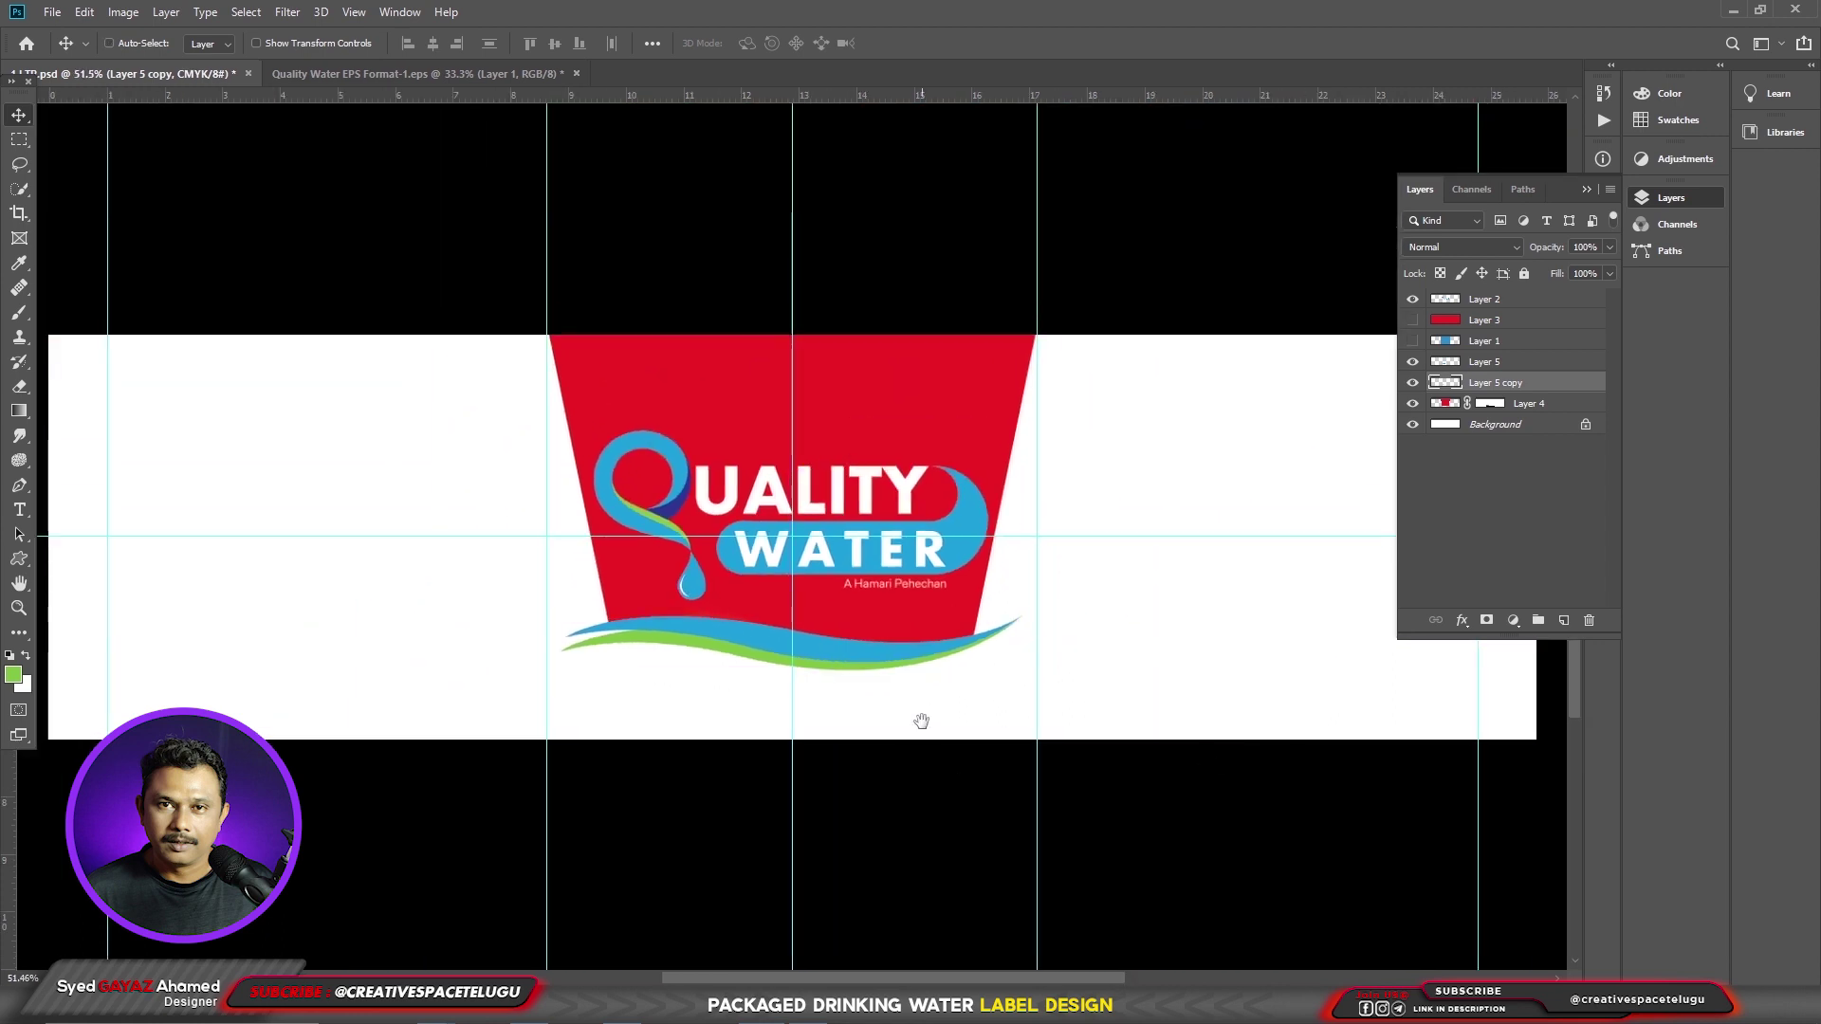
pyautogui.moveTo(921, 720); pyautogui.dragTo(969, 657)
pyautogui.moveTo(907, 499); pyautogui.dragTo(907, 472)
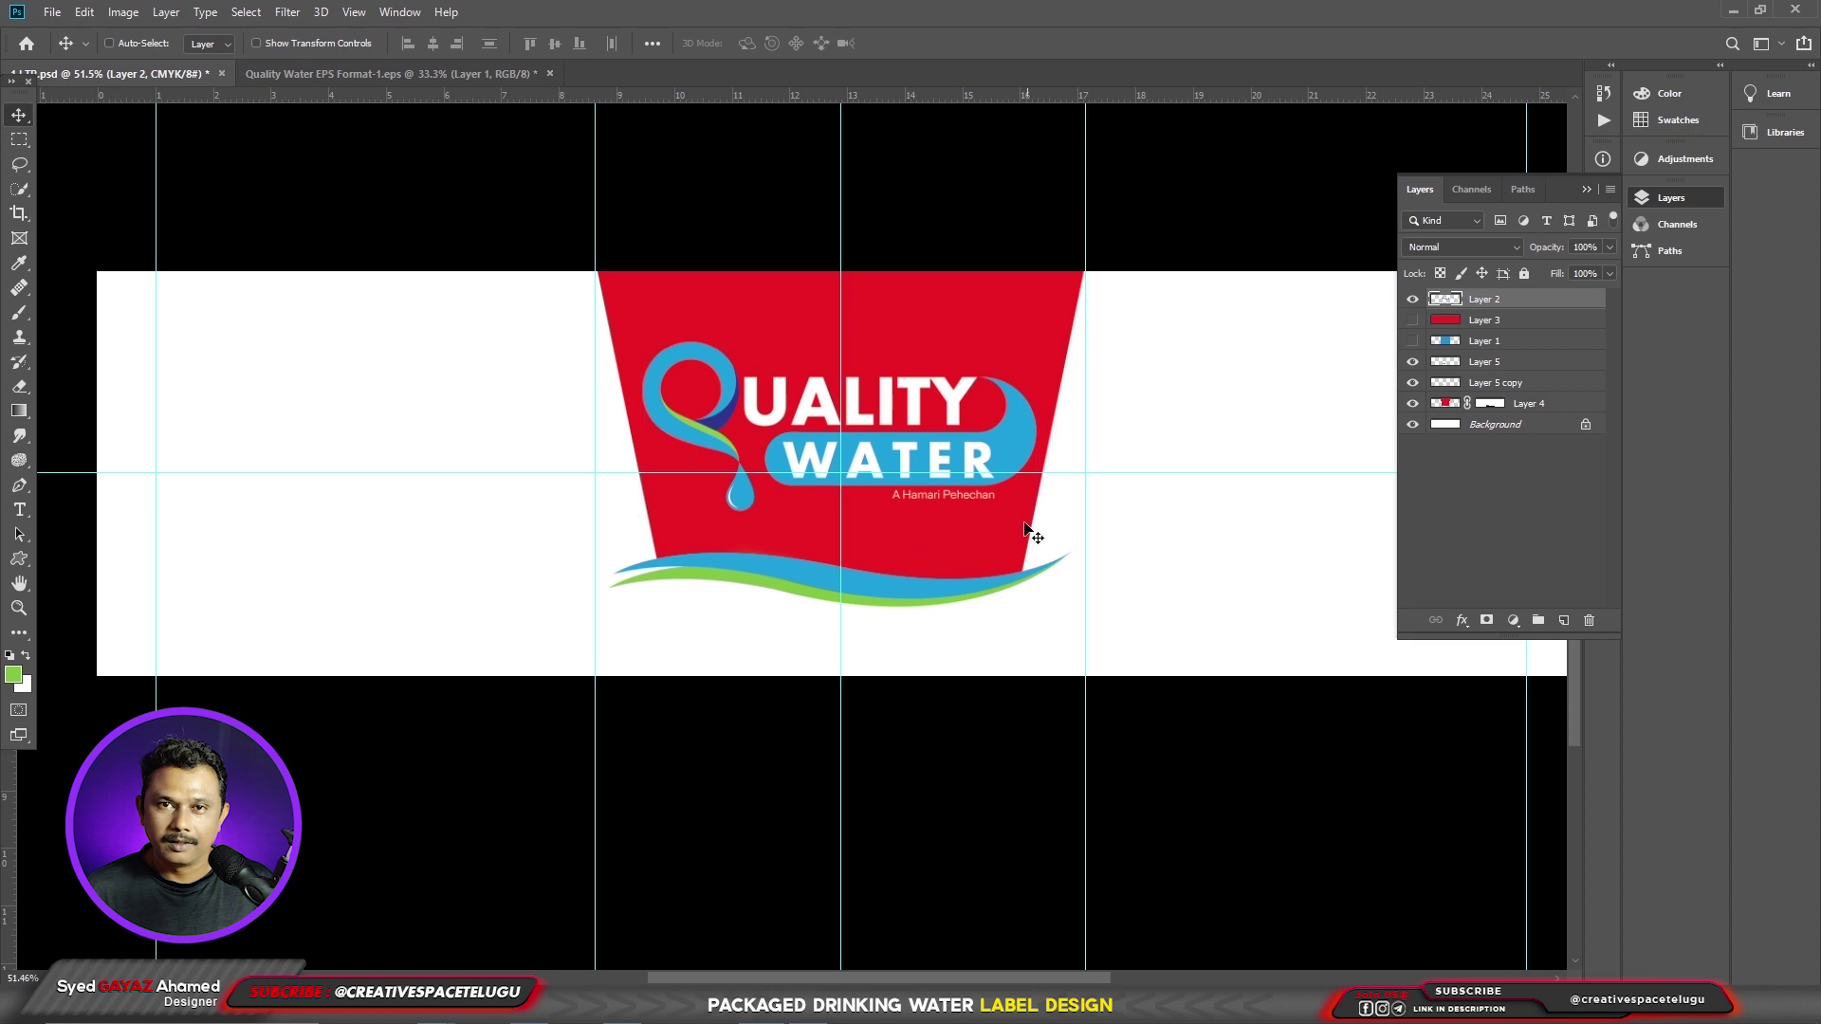
pyautogui.scroll(1, 952, 501)
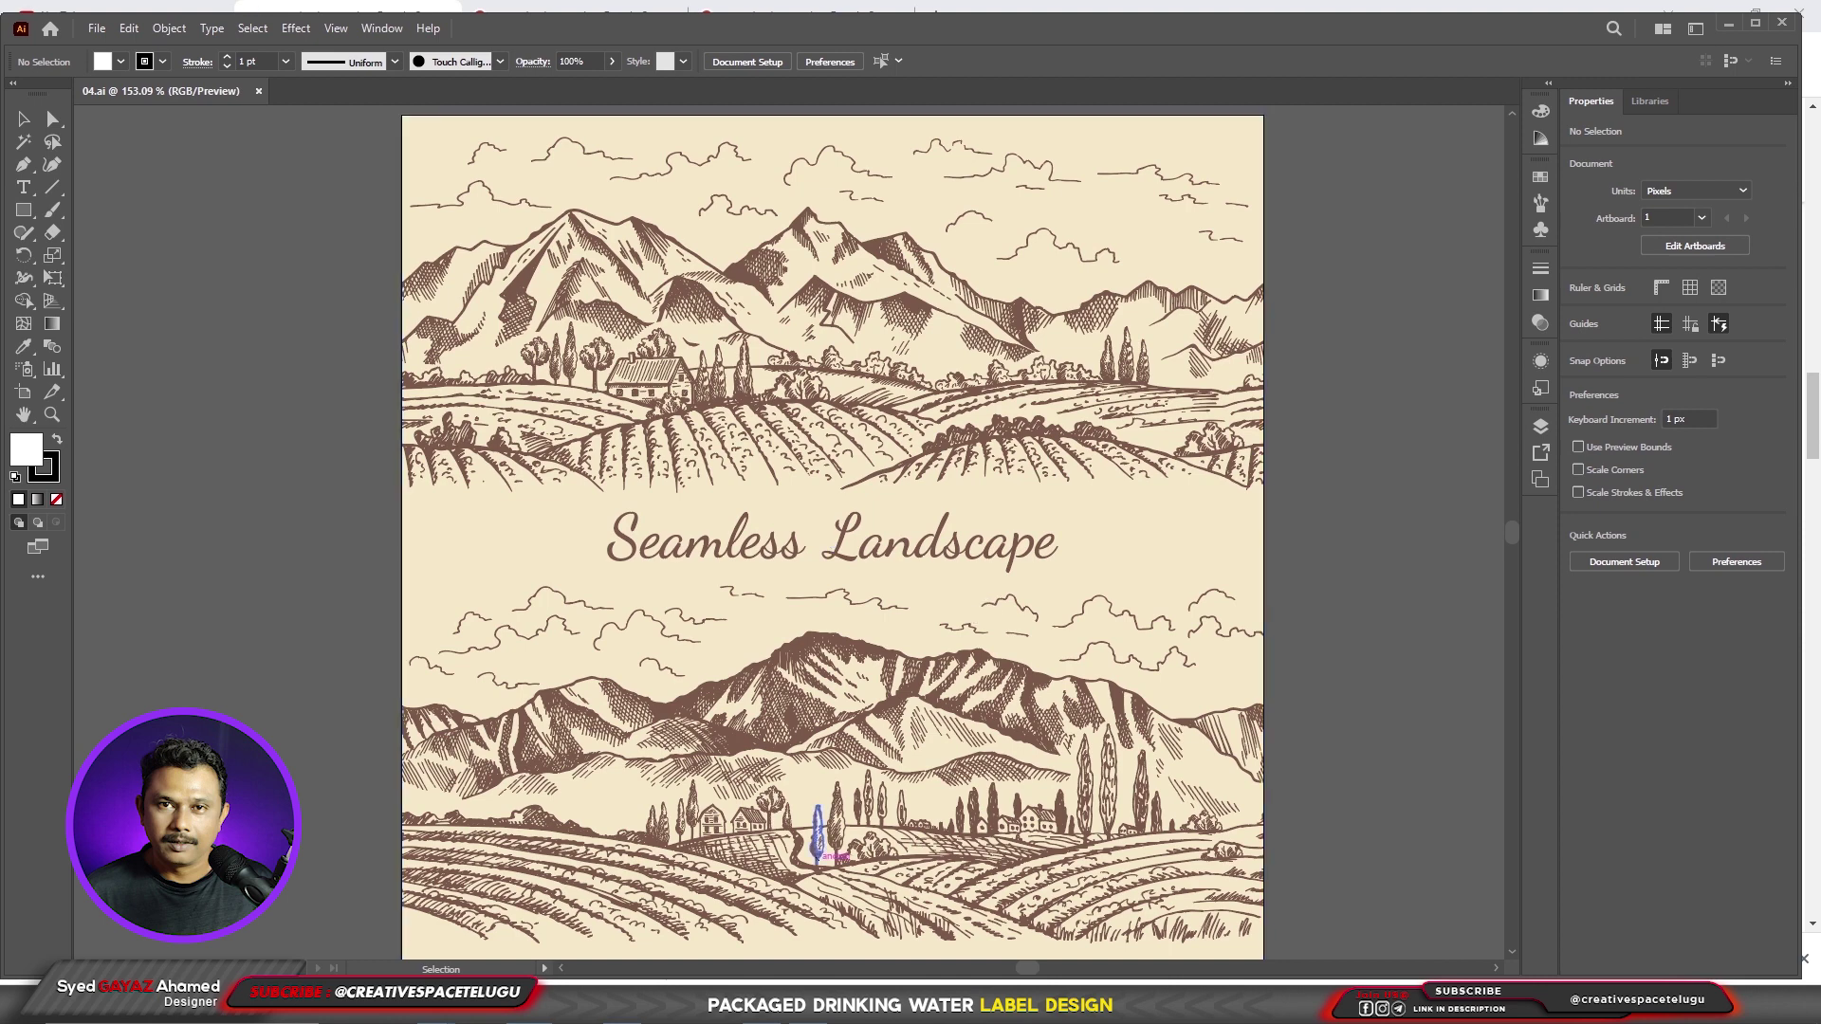
pyautogui.click(986, 603)
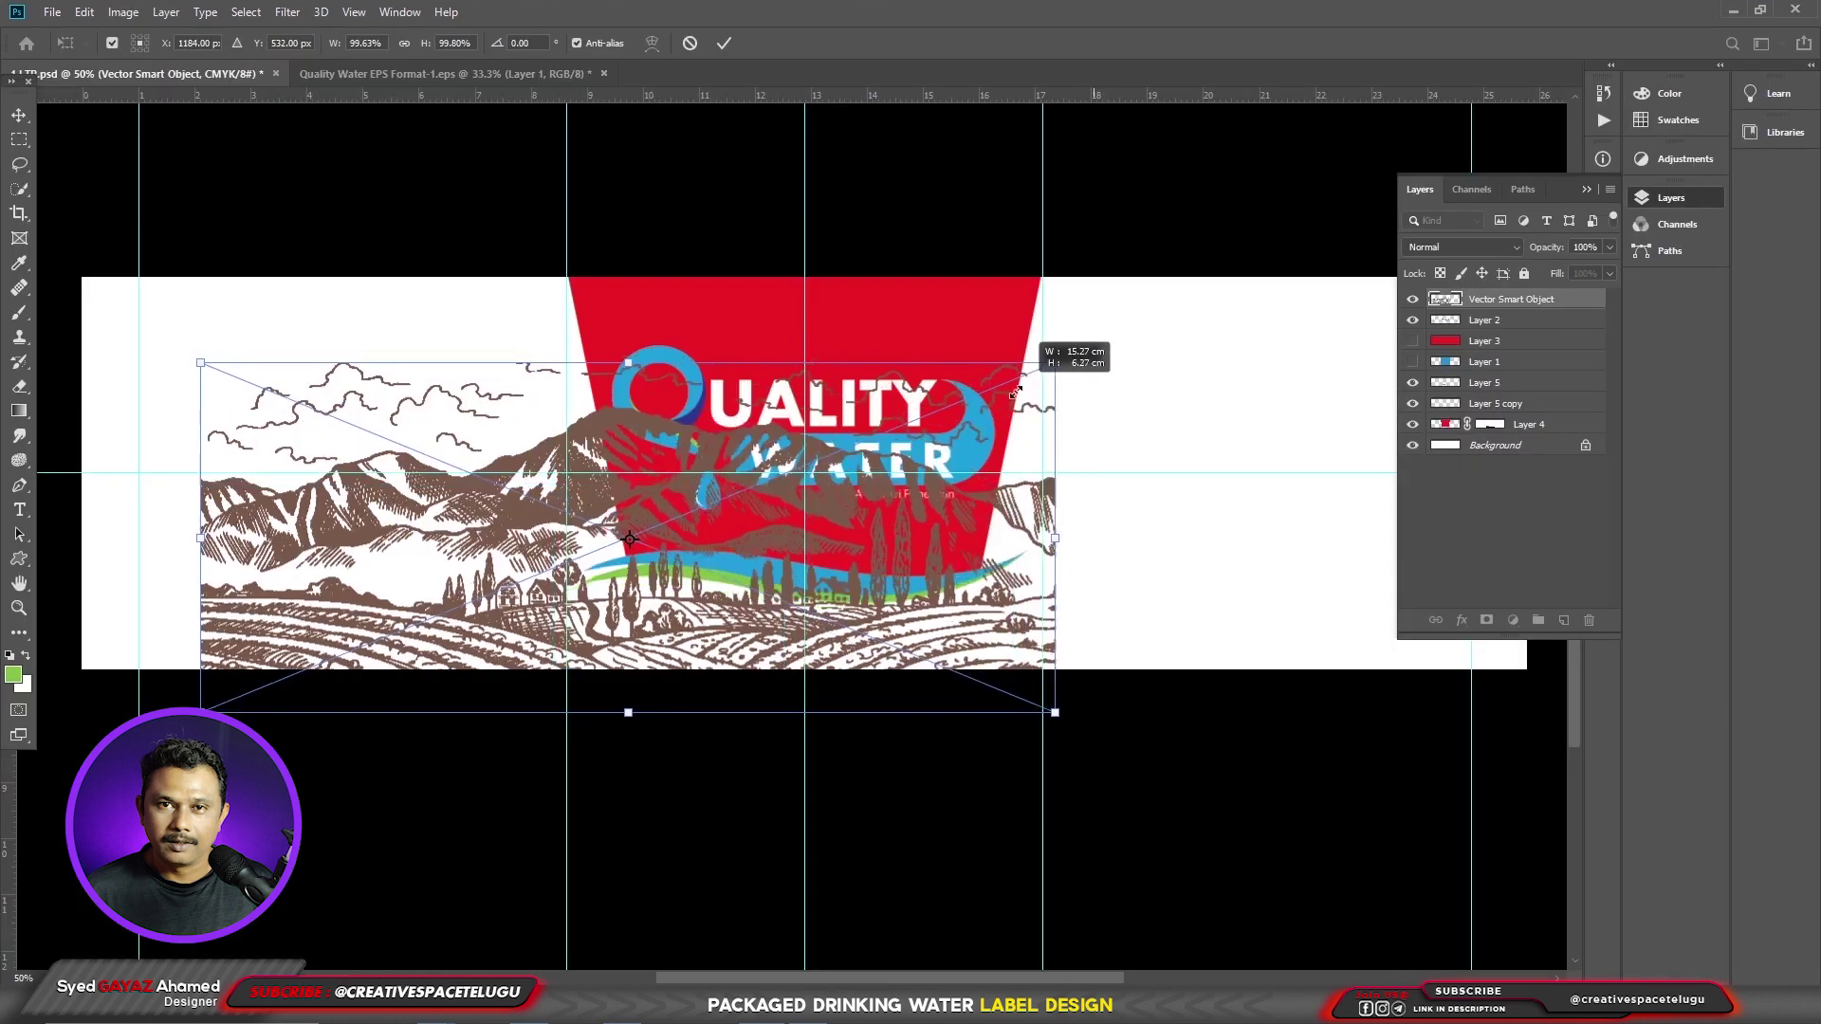
pyautogui.moveTo(1054, 360); pyautogui.dragTo(989, 305)
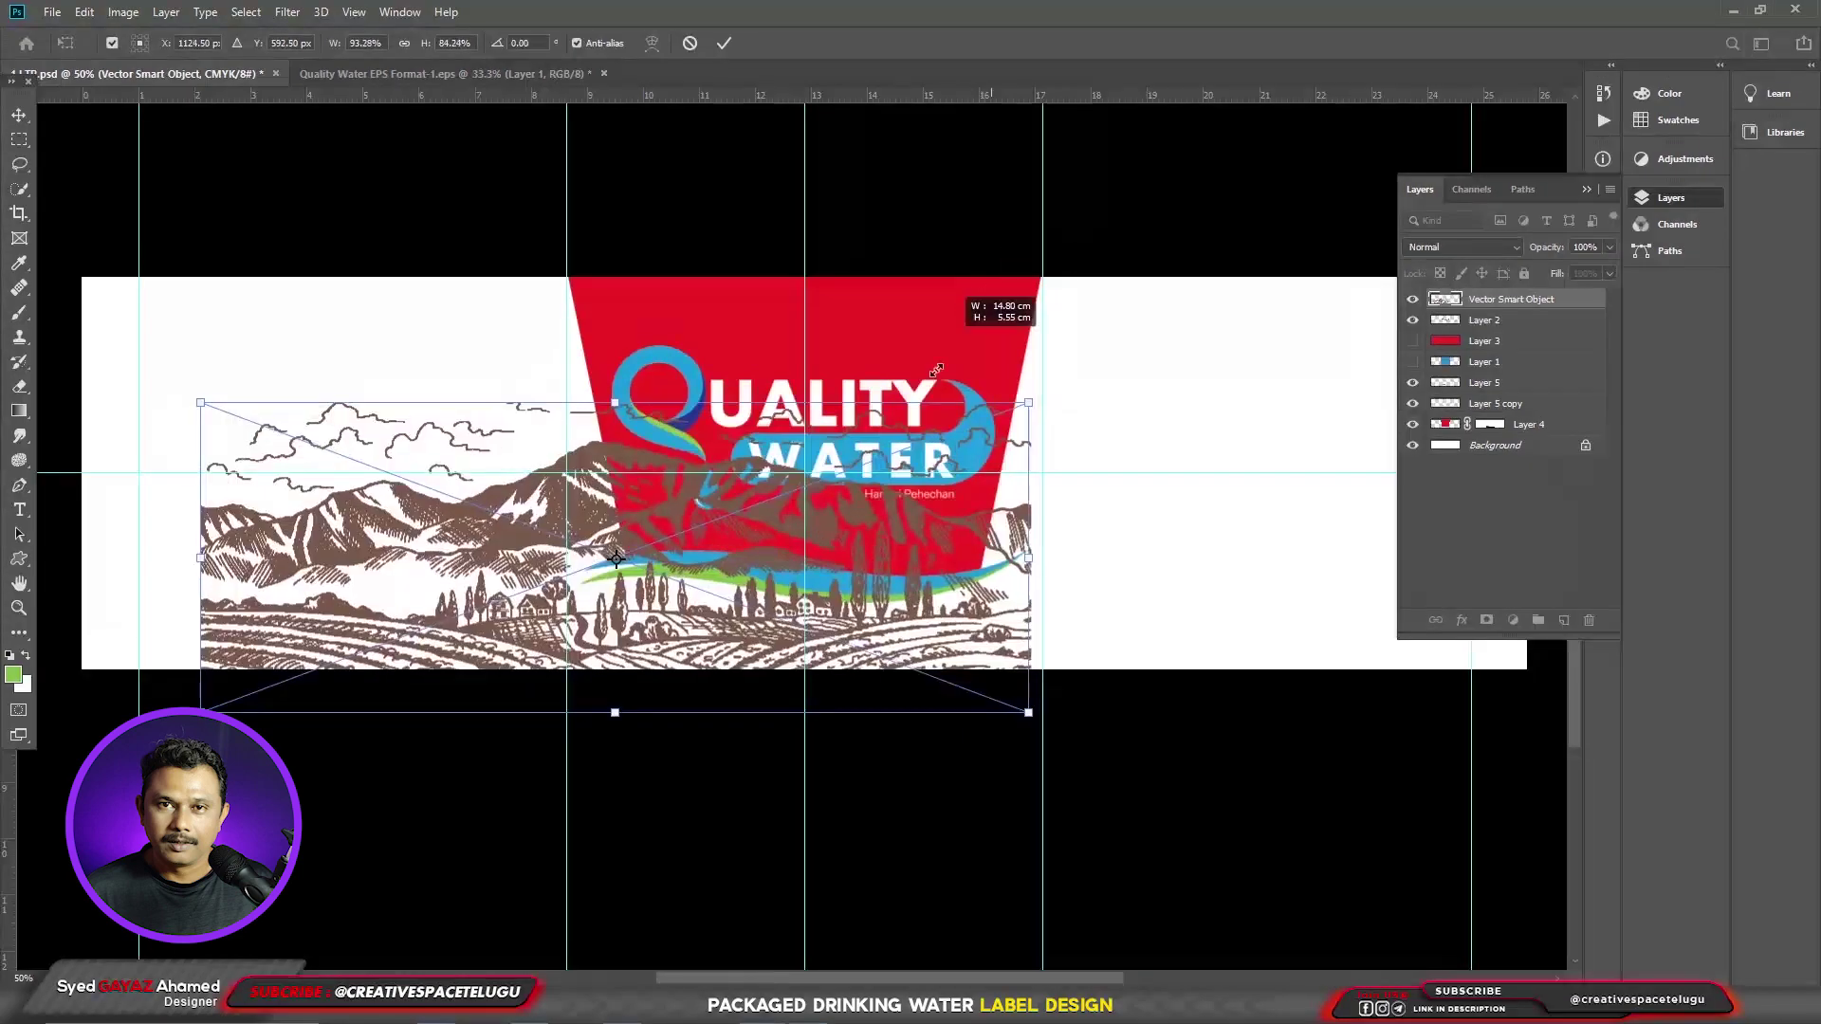
# - Shrink the first landscape and set it across the label's left half
pyautogui.moveTo(900, 461); pyautogui.dragTo(782, 428)
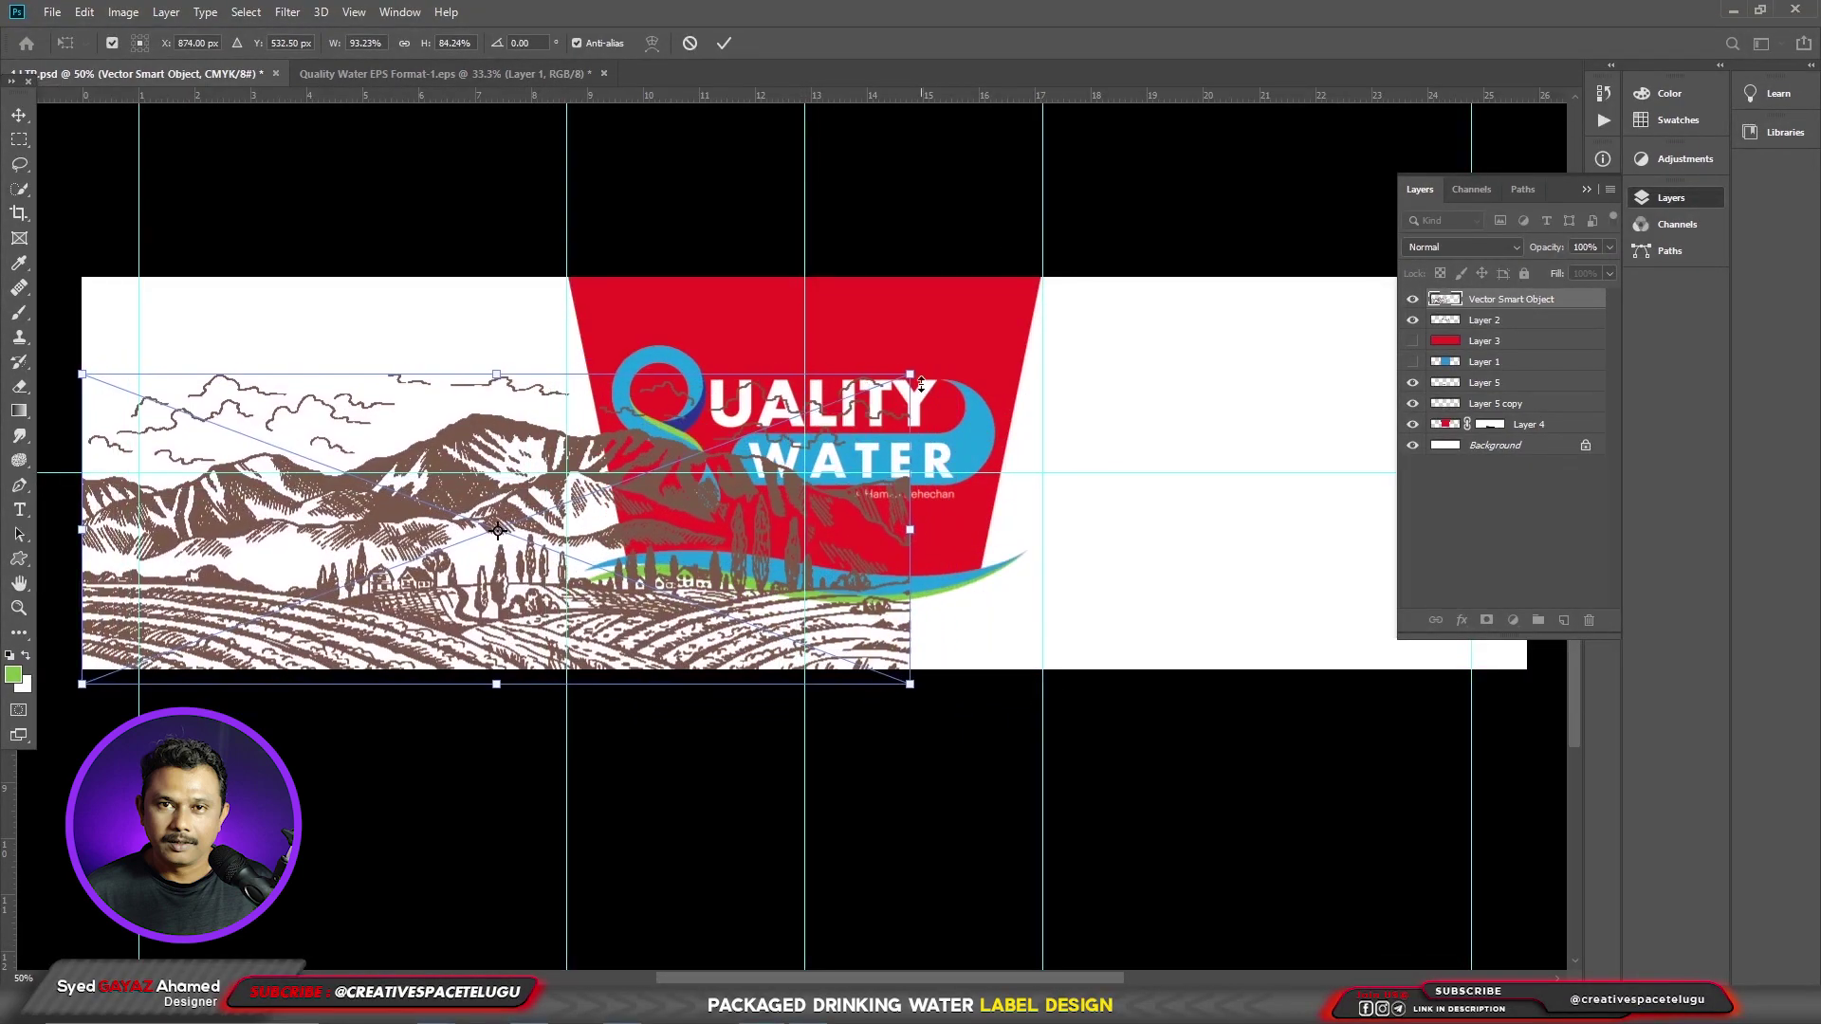
pyautogui.moveTo(903, 374); pyautogui.dragTo(819, 384)
pyautogui.moveTo(606, 529); pyautogui.dragTo(612, 551)
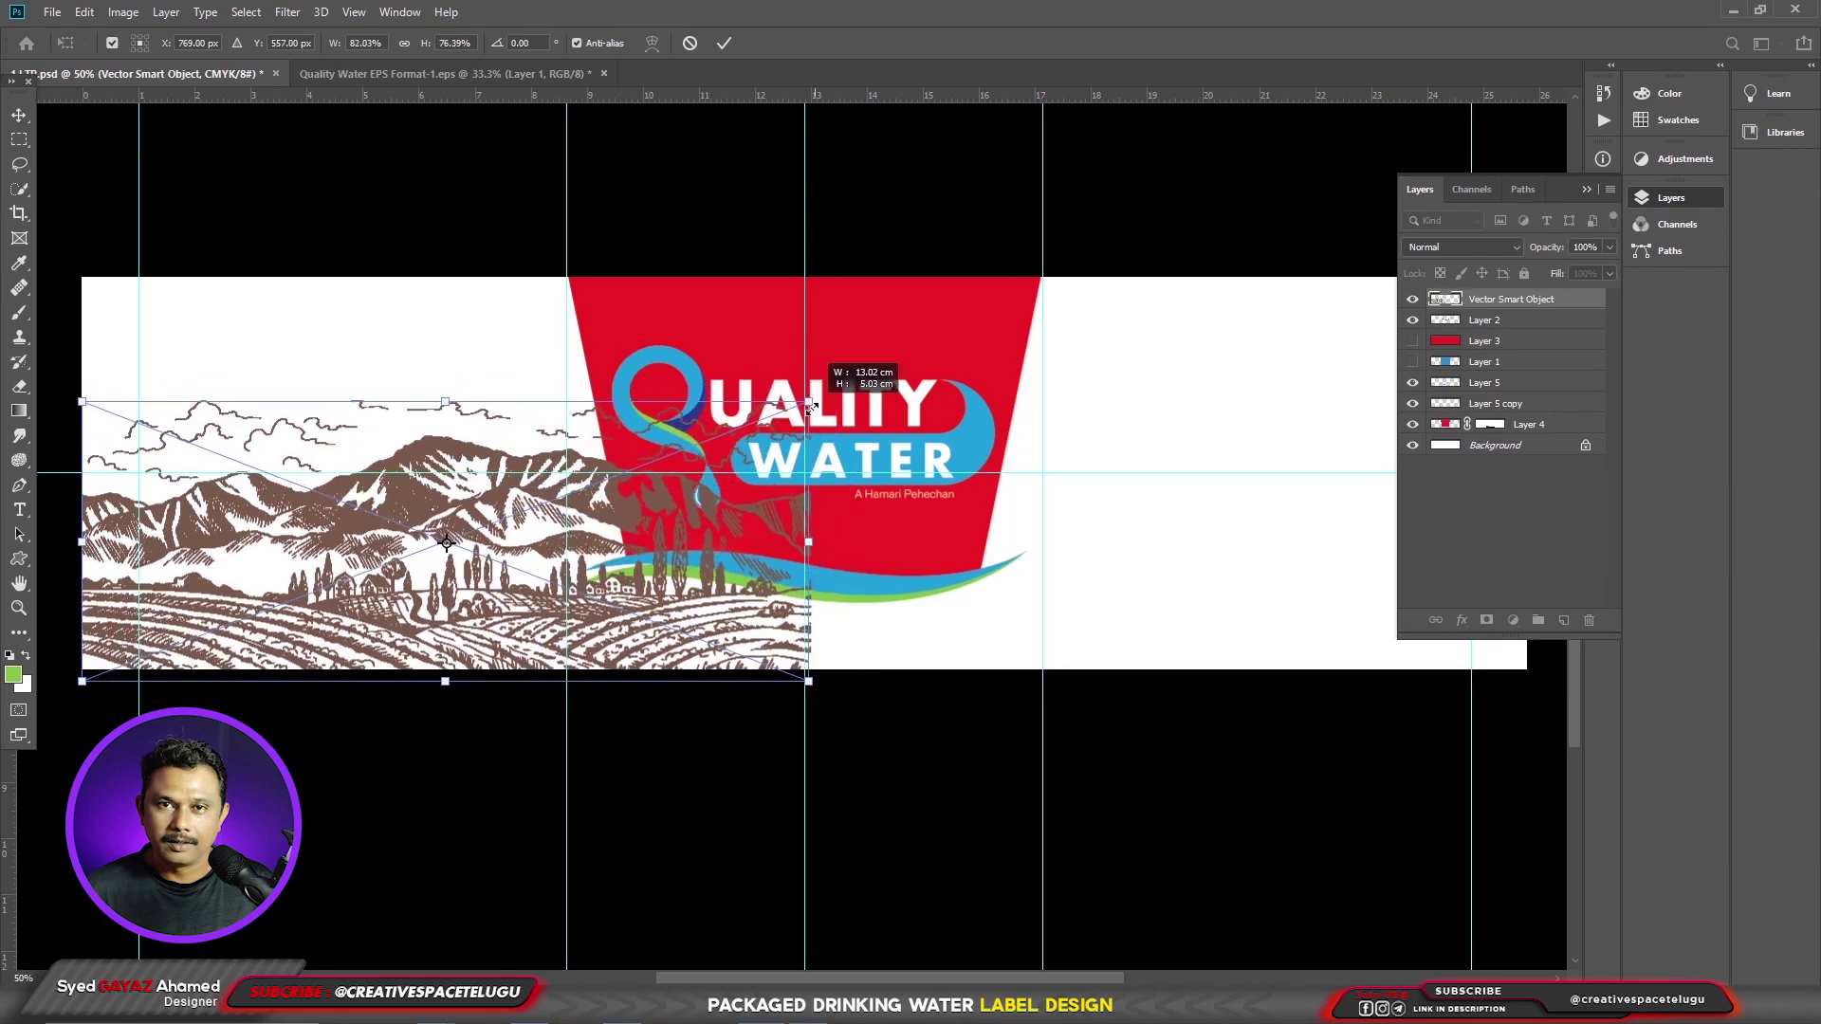
pyautogui.press('Return')
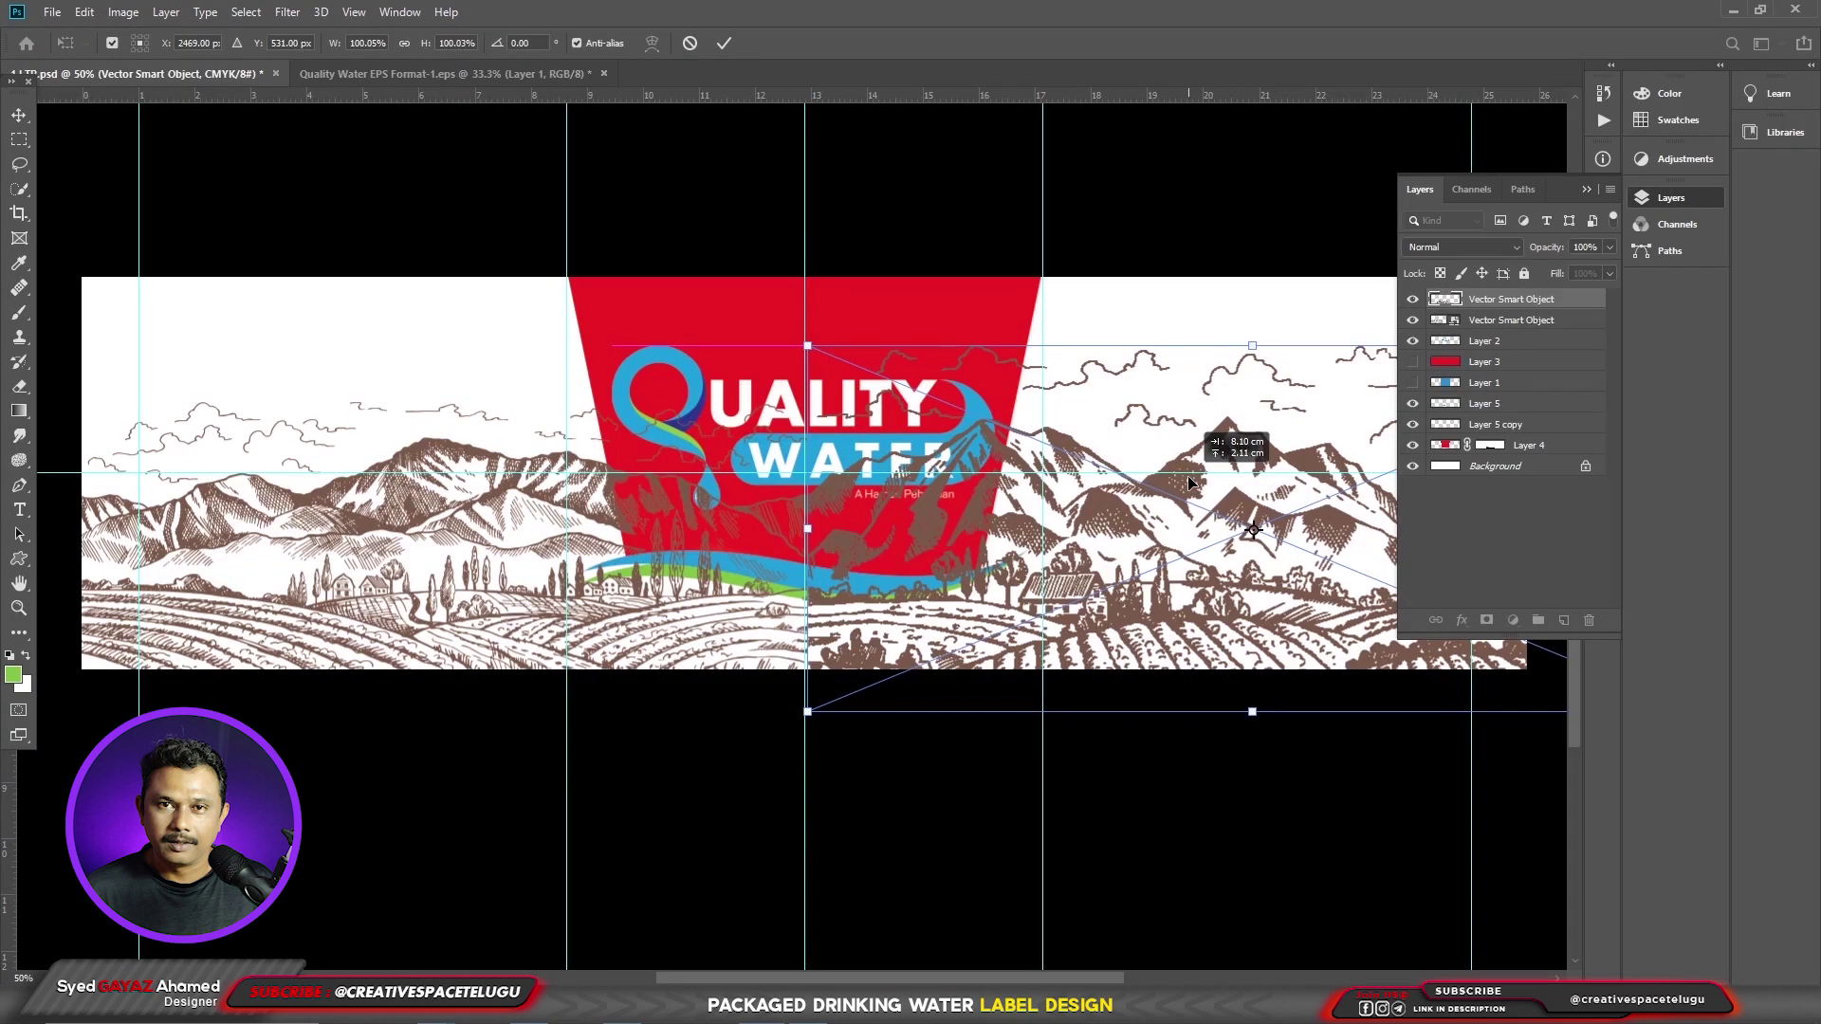
pyautogui.moveTo(984, 501); pyautogui.dragTo(787, 542)
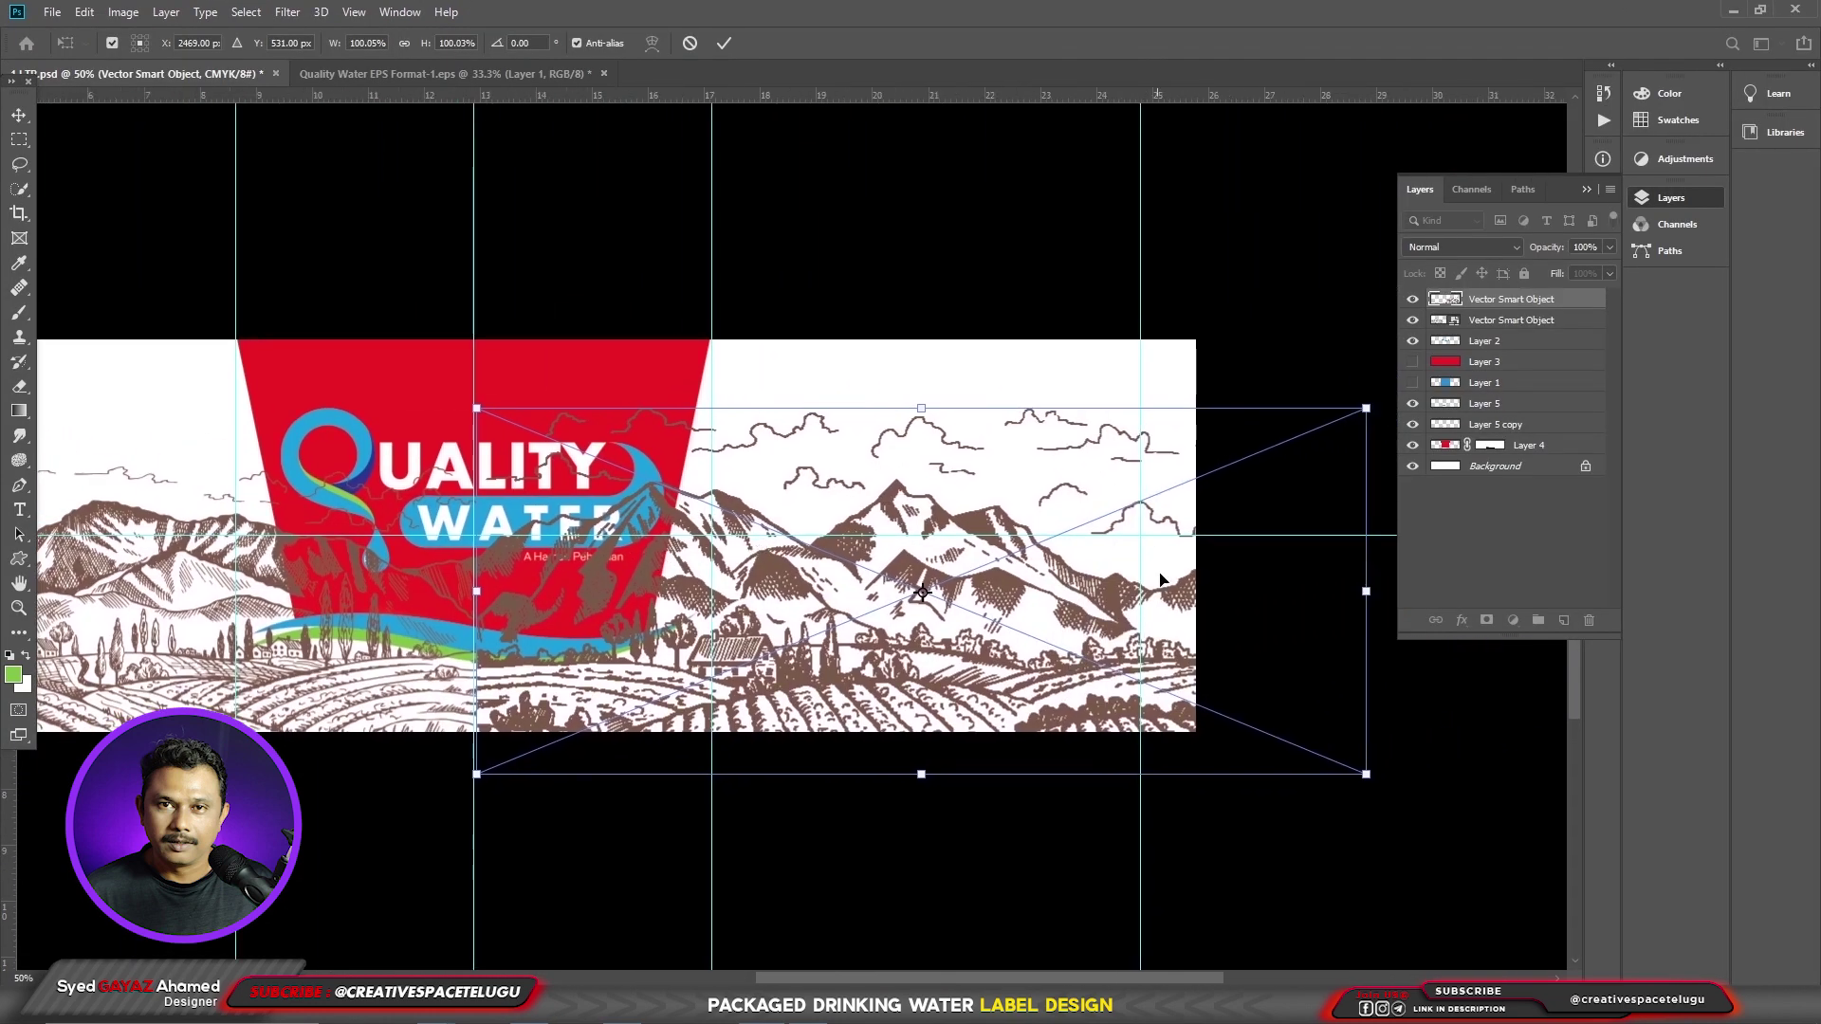
# - Shrink the second landscape to about 90%, flip it horizontally, and place it on the right
pyautogui.moveTo(1368, 778); pyautogui.dragTo(1294, 756)
pyautogui.rightClick(942, 478)
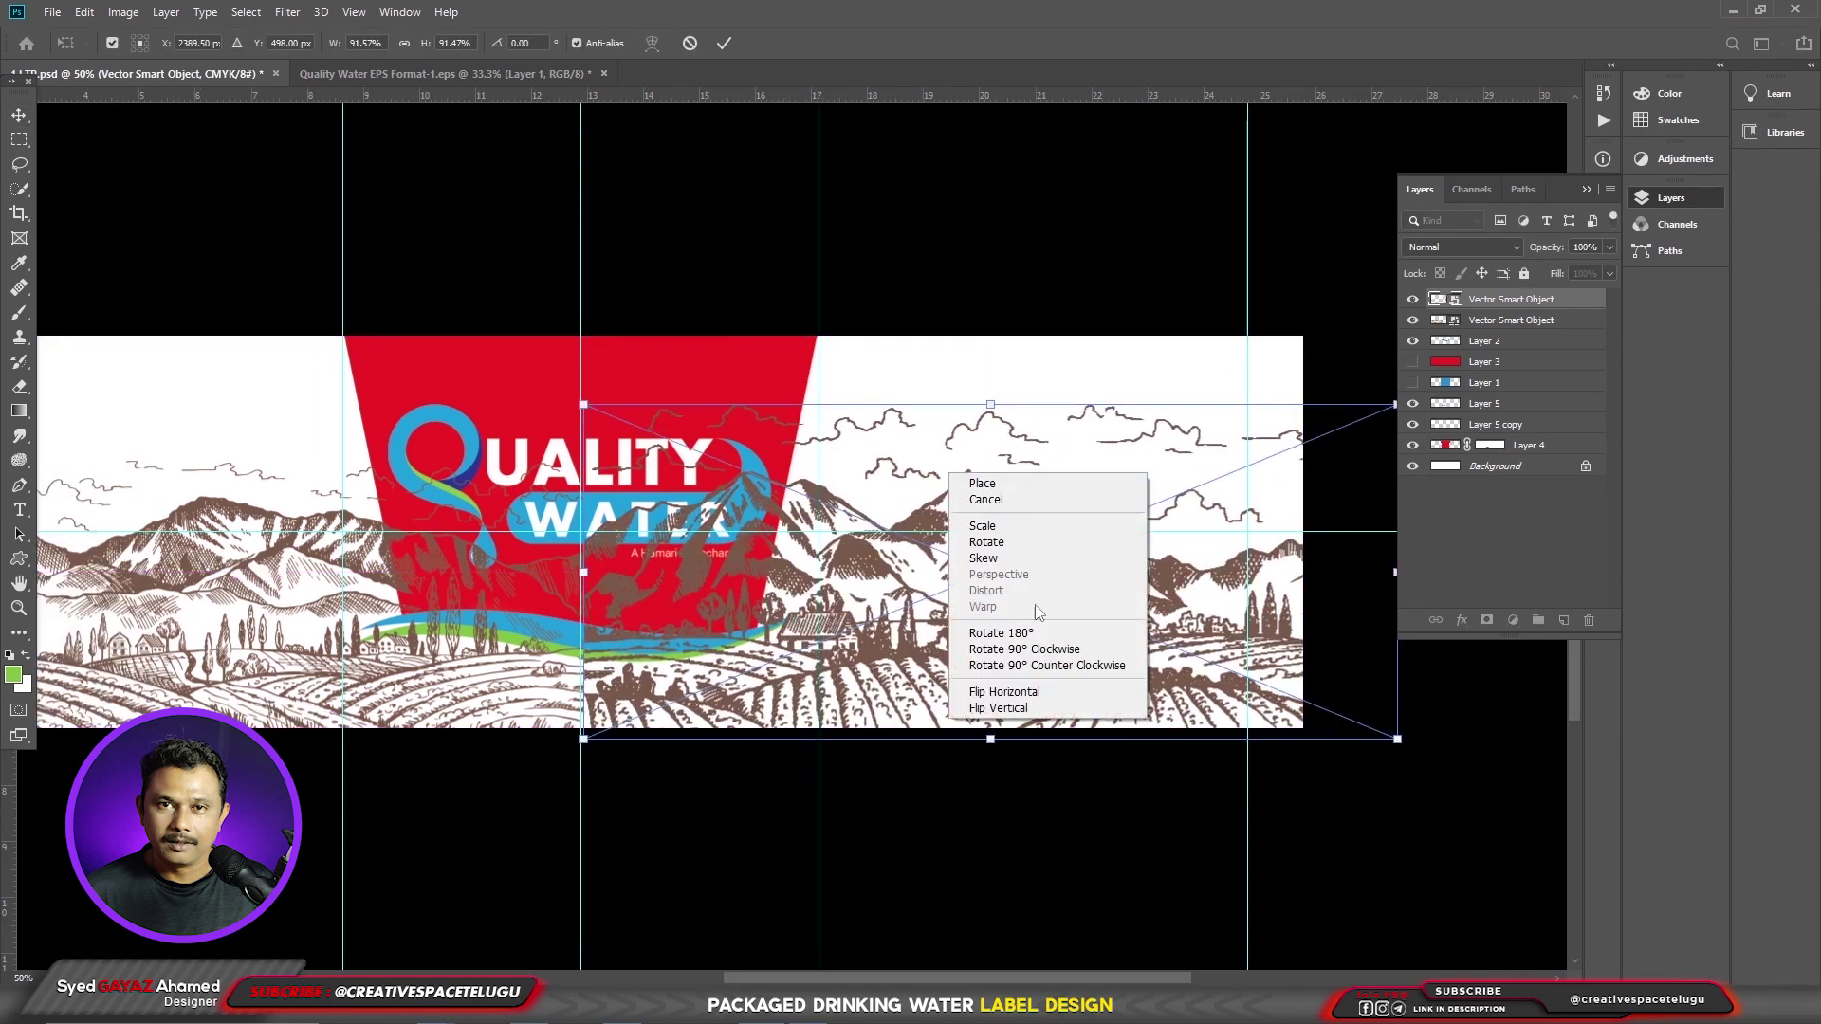
pyautogui.click(1075, 693)
pyautogui.press('Return')
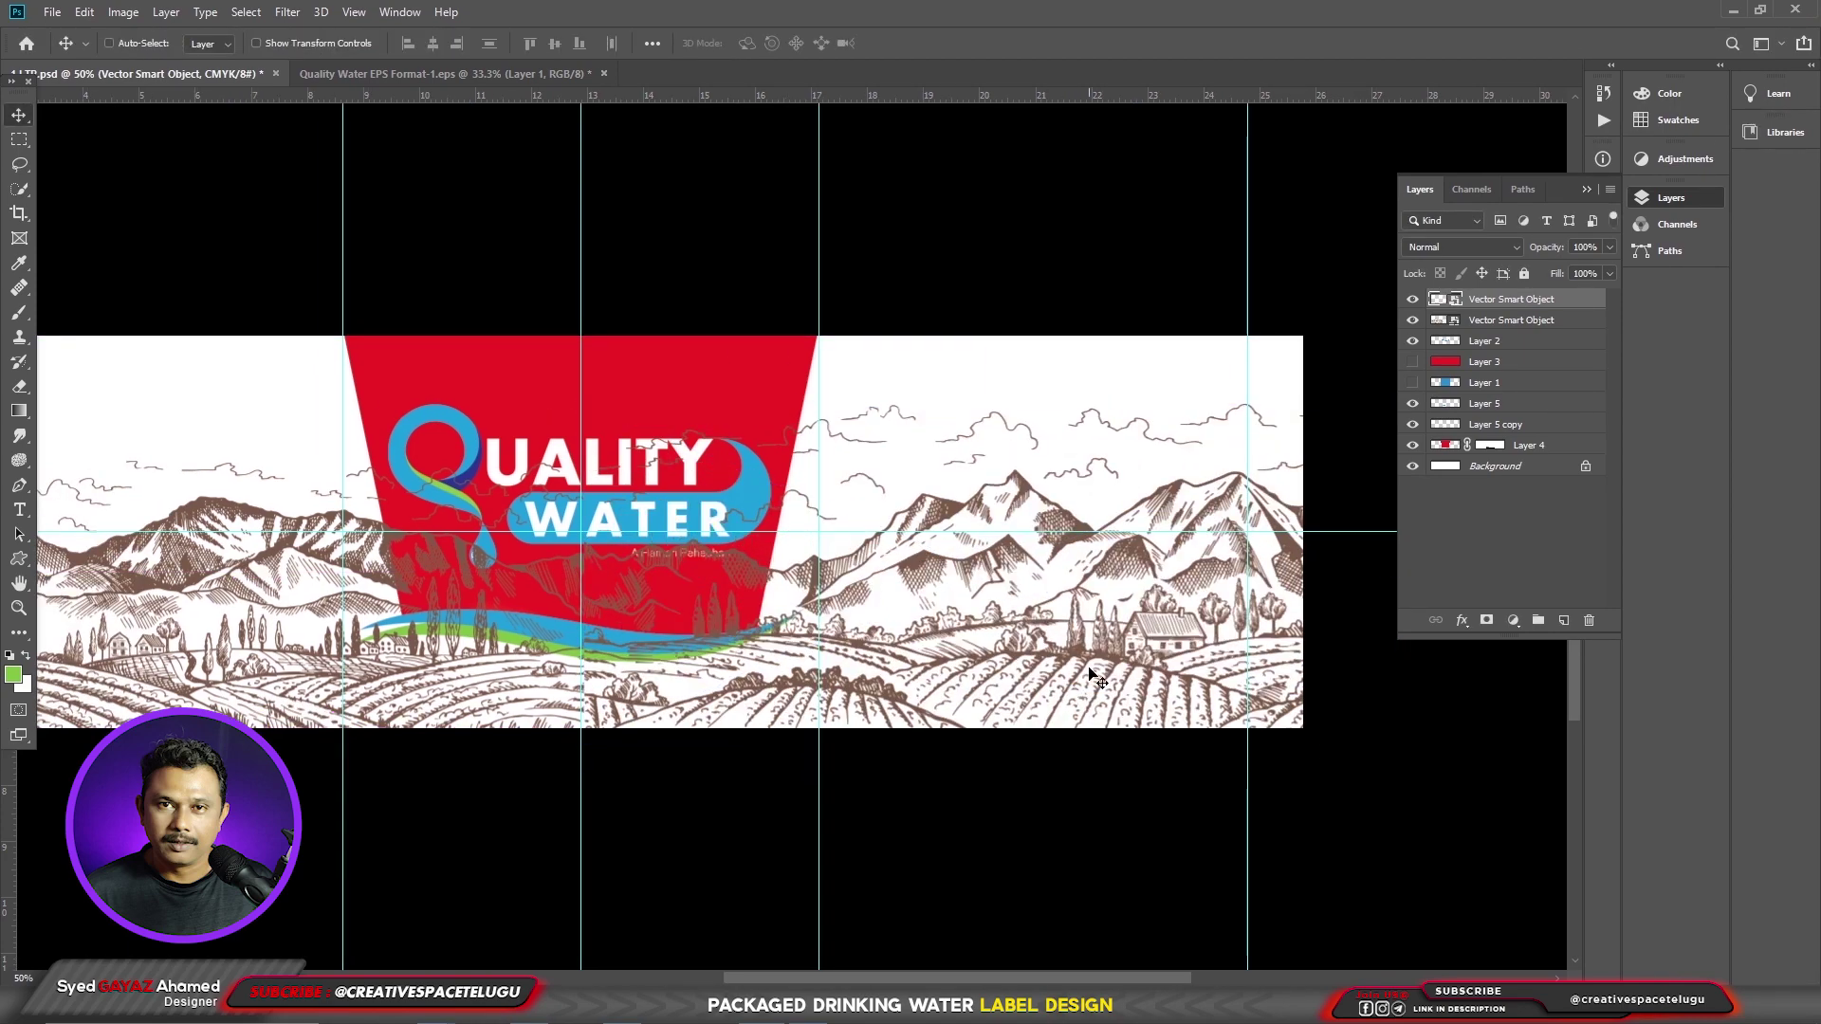
pyautogui.moveTo(1079, 672); pyautogui.dragTo(1082, 645)
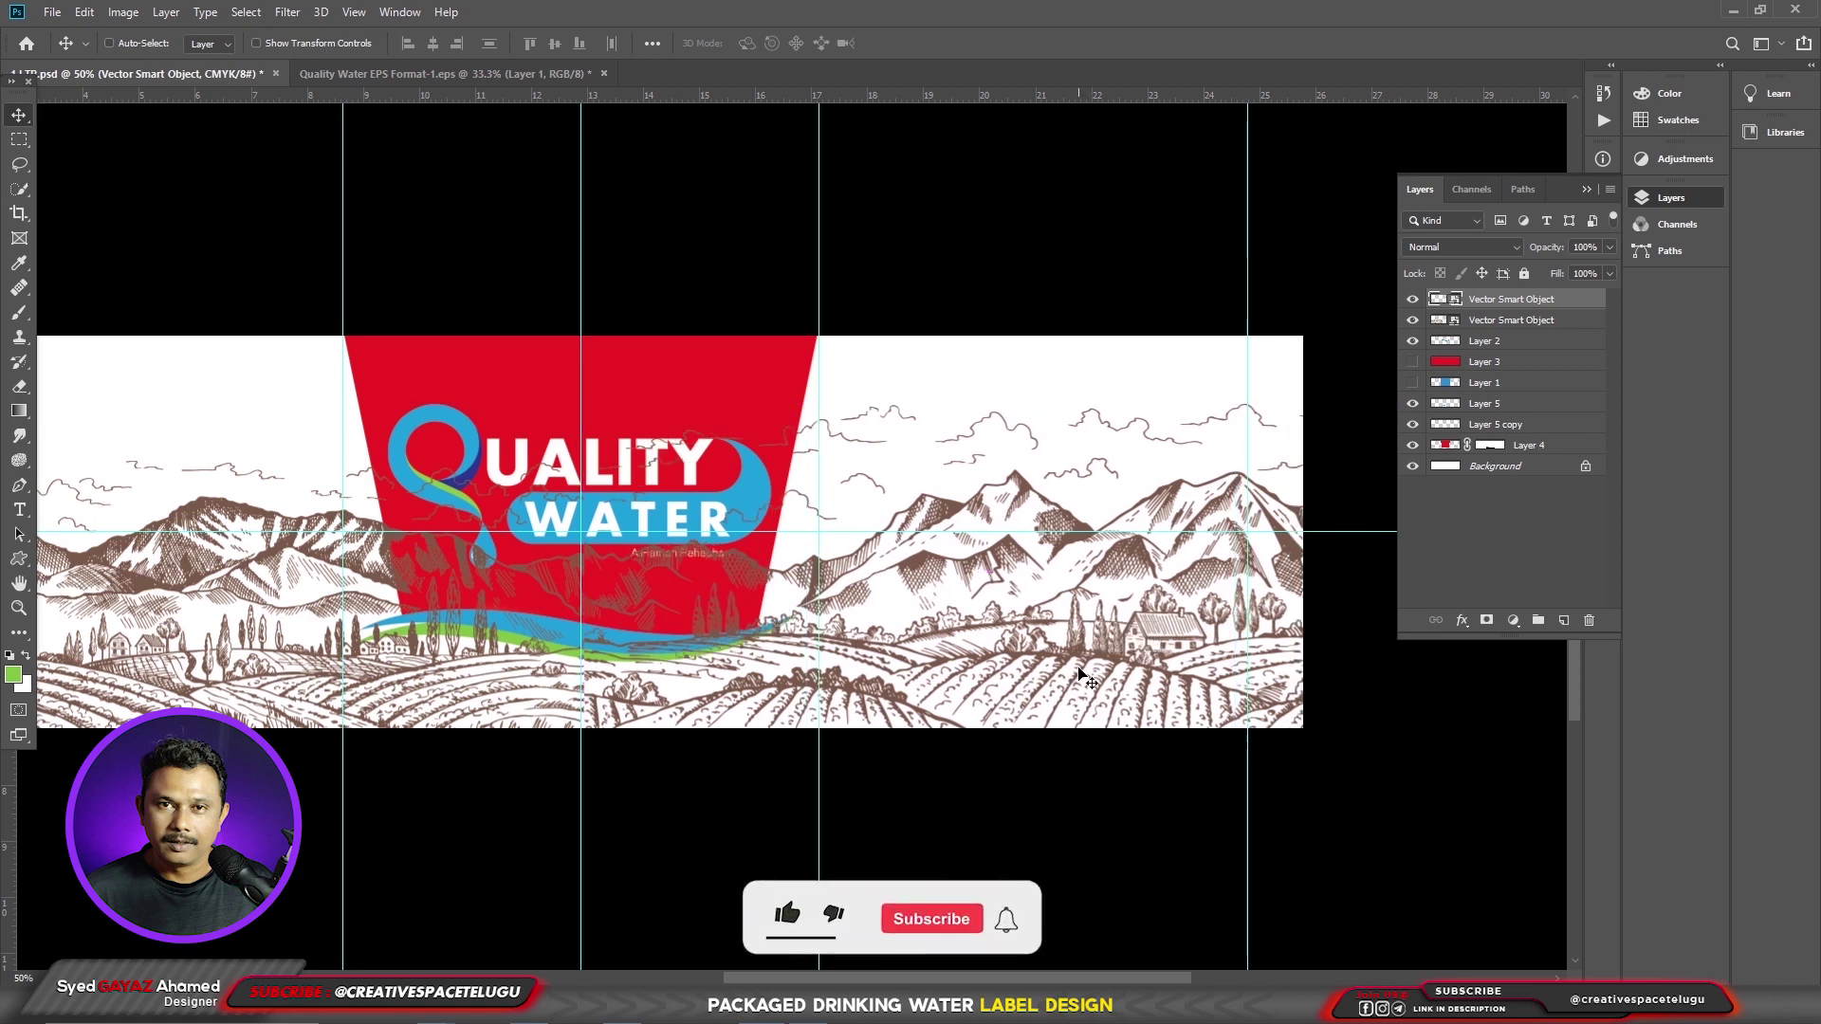
pyautogui.moveTo(683, 574); pyautogui.dragTo(773, 603)
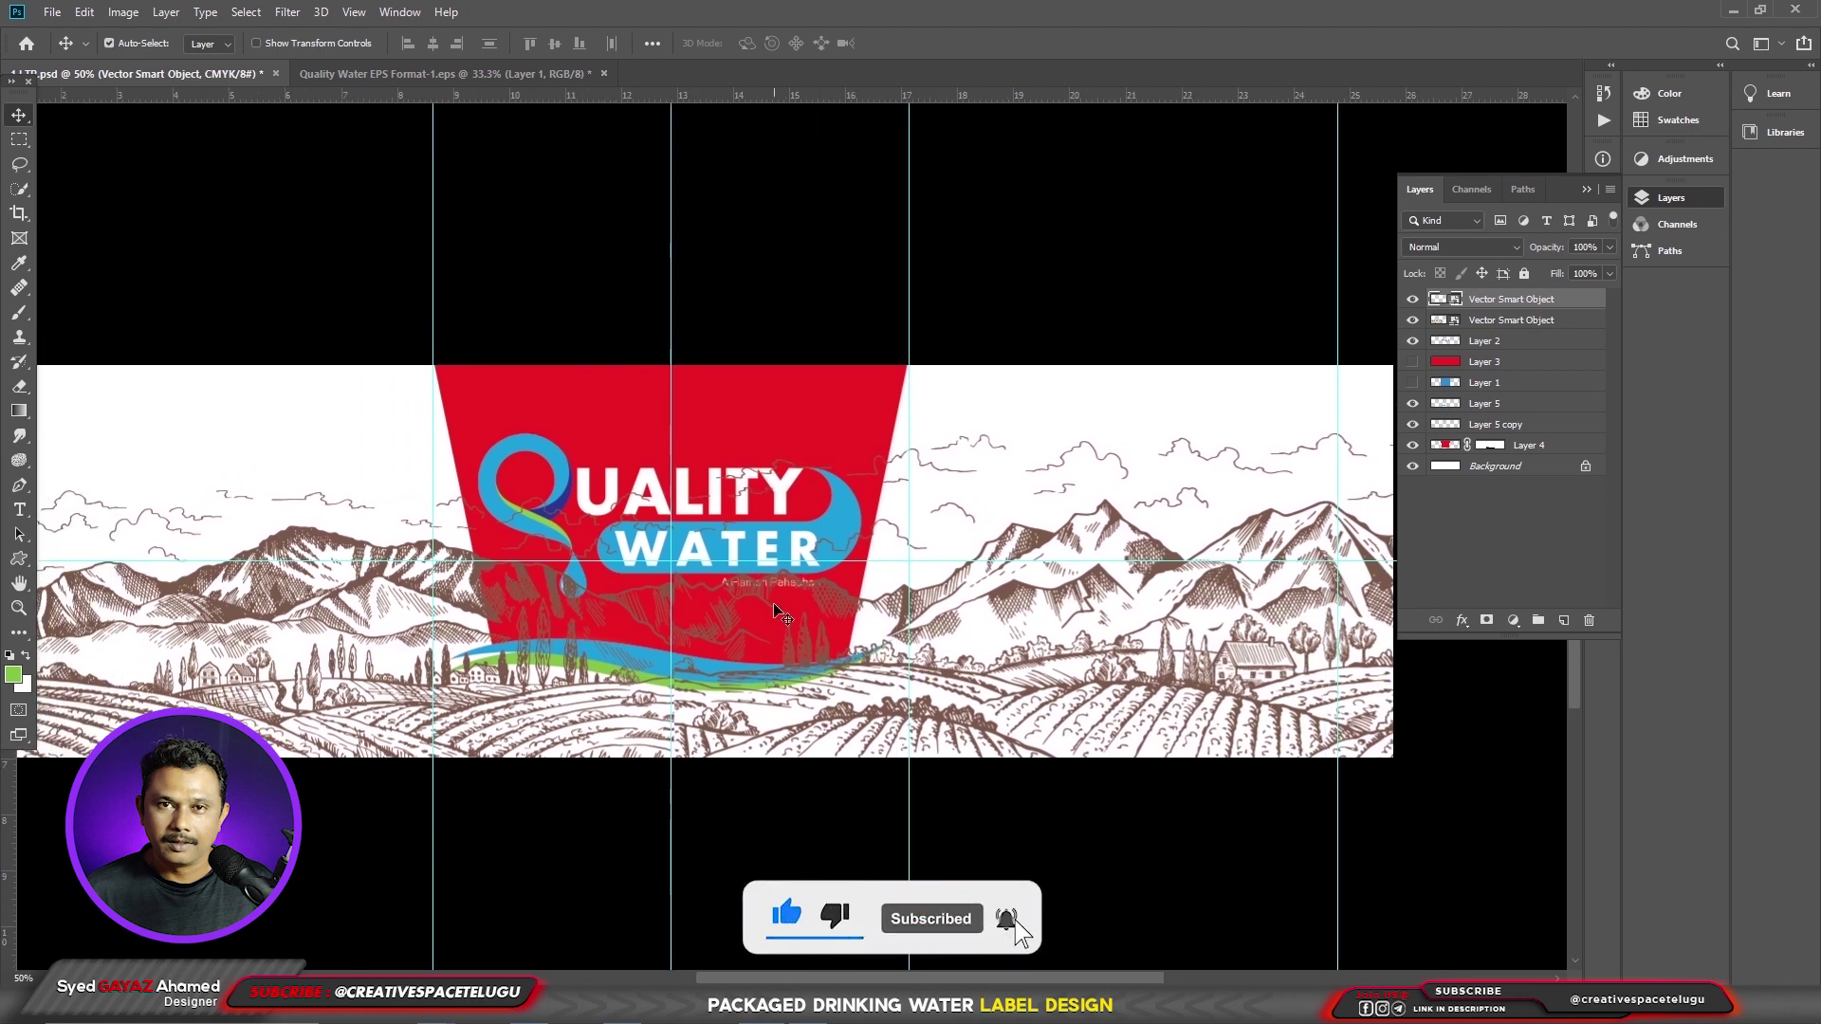
# - Send both landscapes behind the red panel, logo and waves, then adjust the right one
pyautogui.hotkey('ctrl', 'shift', '[')
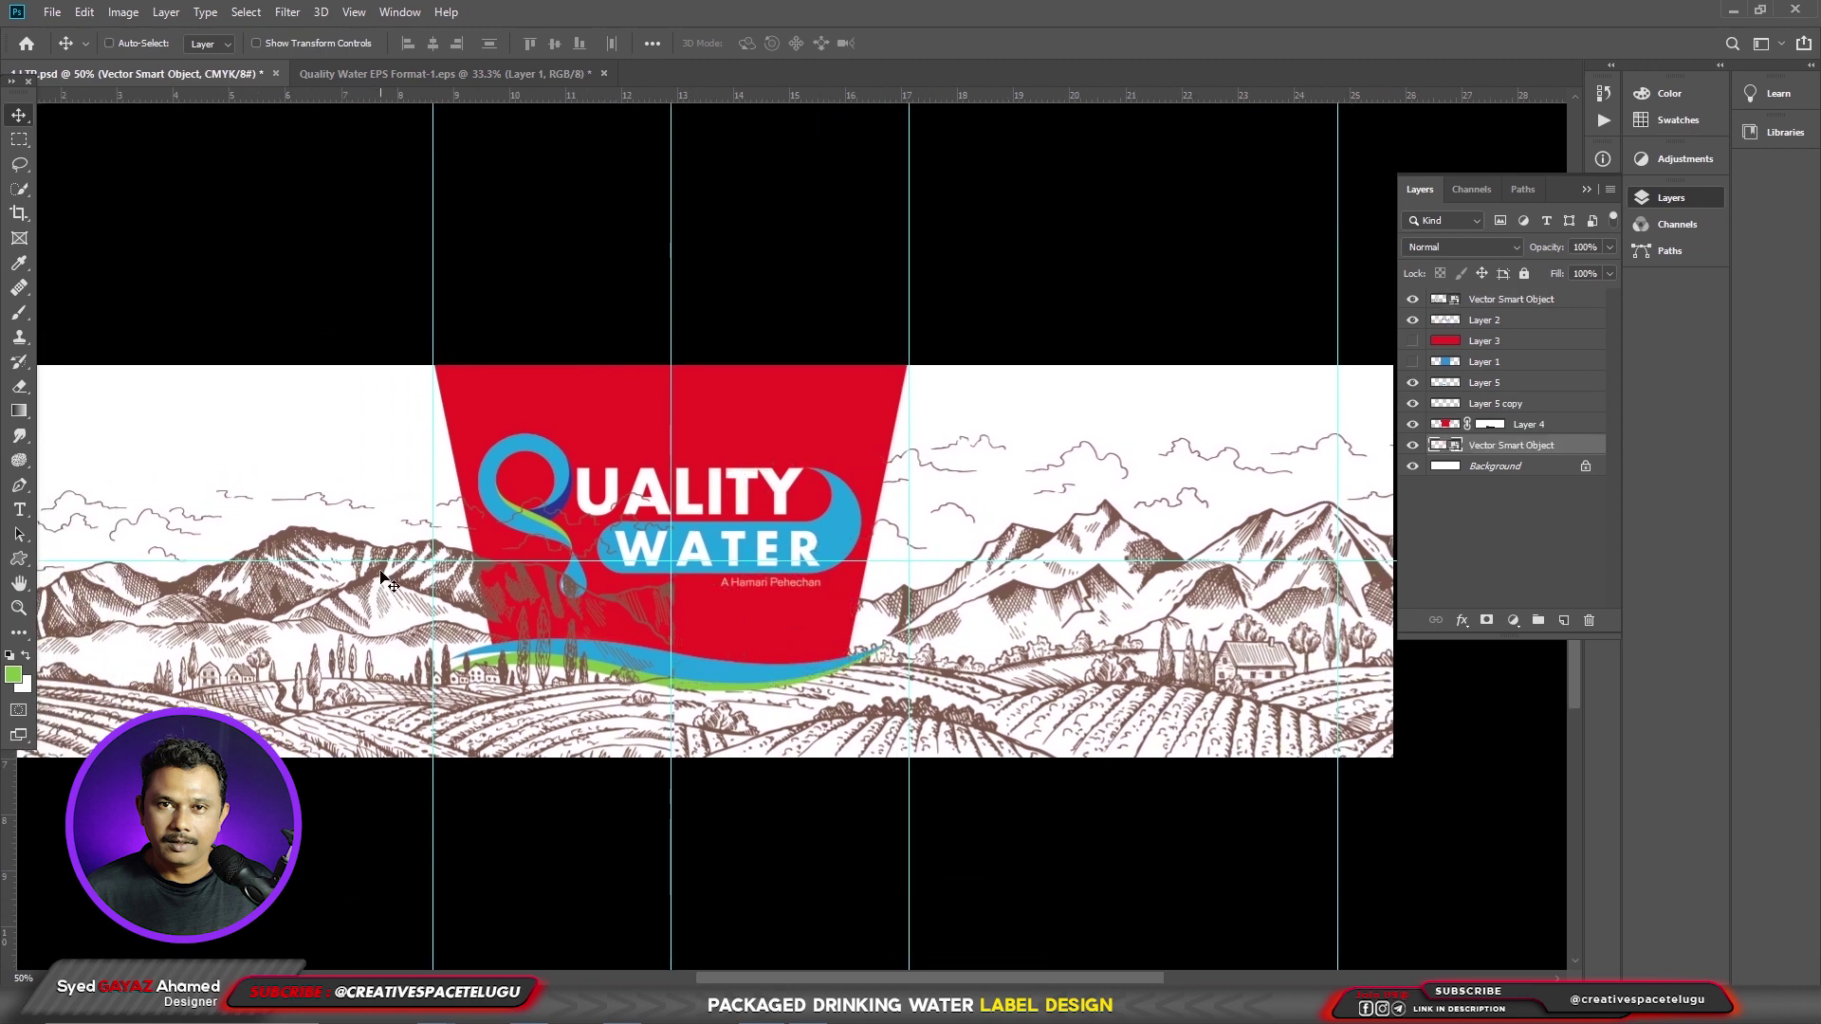
pyautogui.keyDown('ctrl'); pyautogui.click(376, 581); pyautogui.keyUp('ctrl')
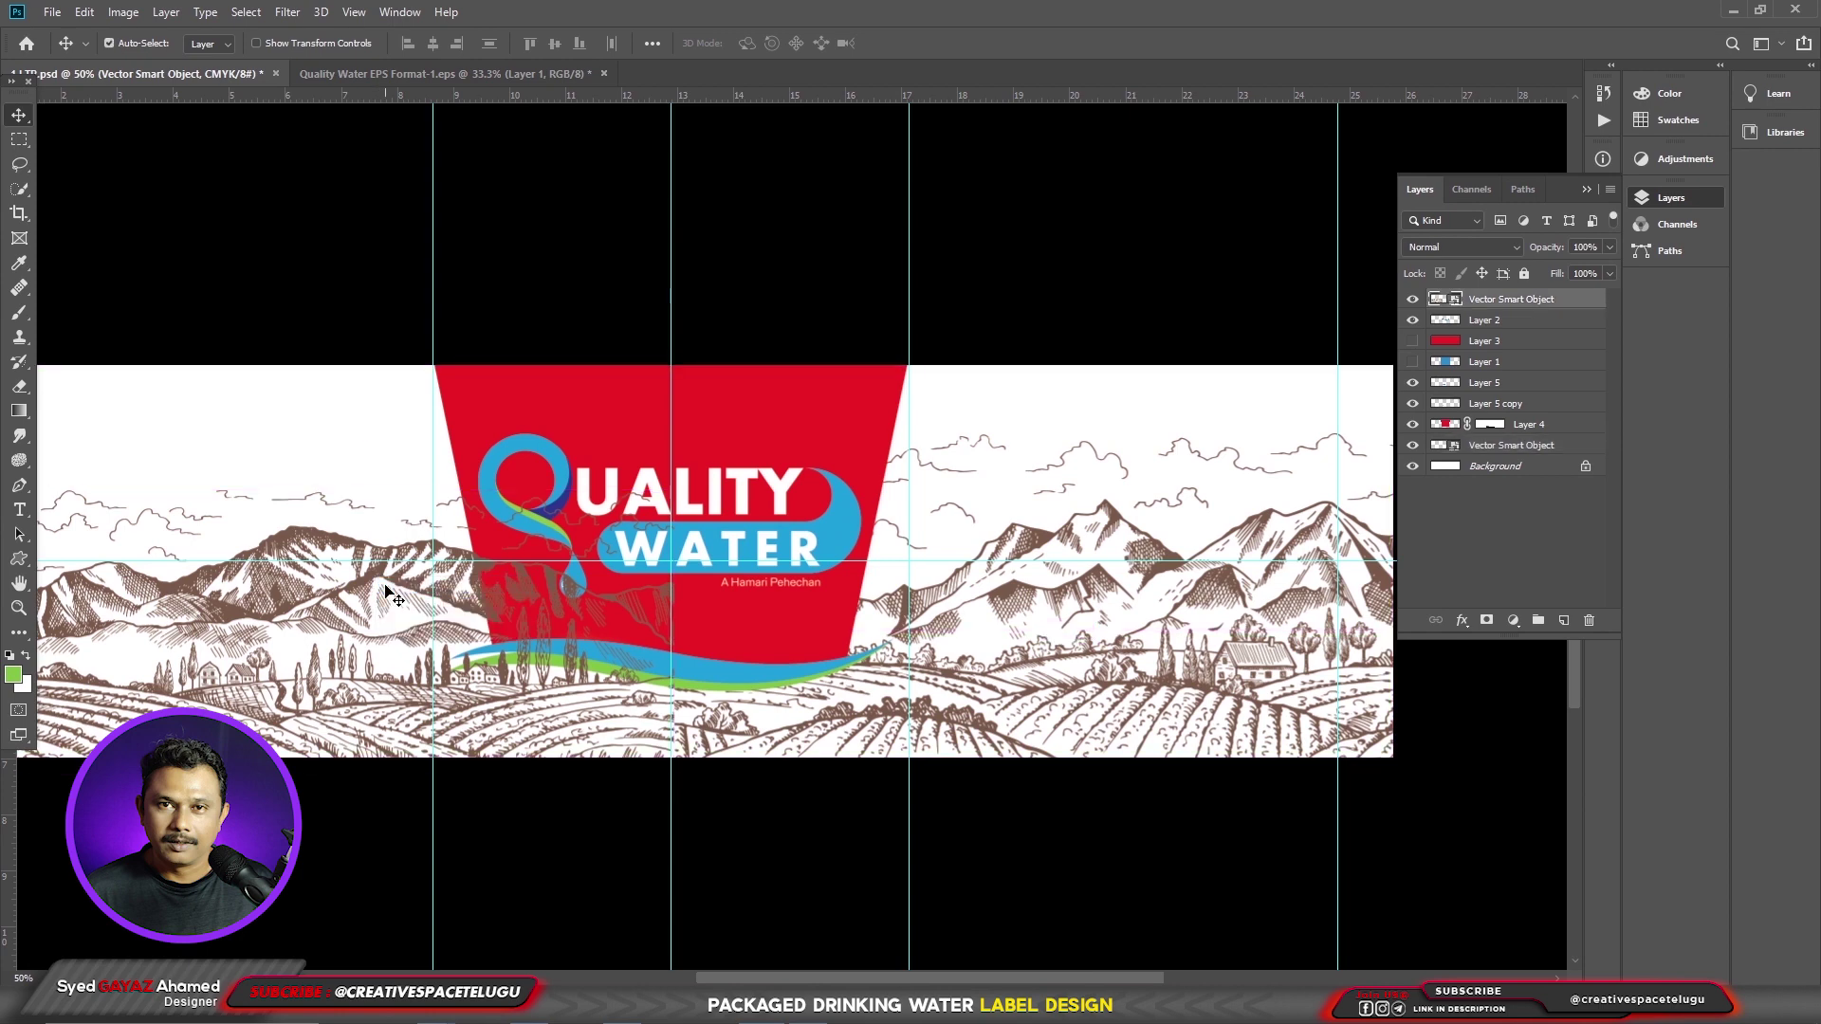
pyautogui.hotkey('ctrl', 'shift', '[')
pyautogui.hscroll(-3, 1196, 598)
pyautogui.moveTo(1196, 598)
pyautogui.mouseDown()
pyautogui.moveTo(1185, 580)
pyautogui.moveTo(1161, 619)
pyautogui.moveTo(1161, 590)
pyautogui.mouseUp()
# - Merge the two landscape sketch smart objects into a single layer
pyautogui.keyDown('ctrl'); pyautogui.keyDown('shift'); pyautogui.click(495, 544); pyautogui.keyUp('shift'); pyautogui.keyUp('ctrl')
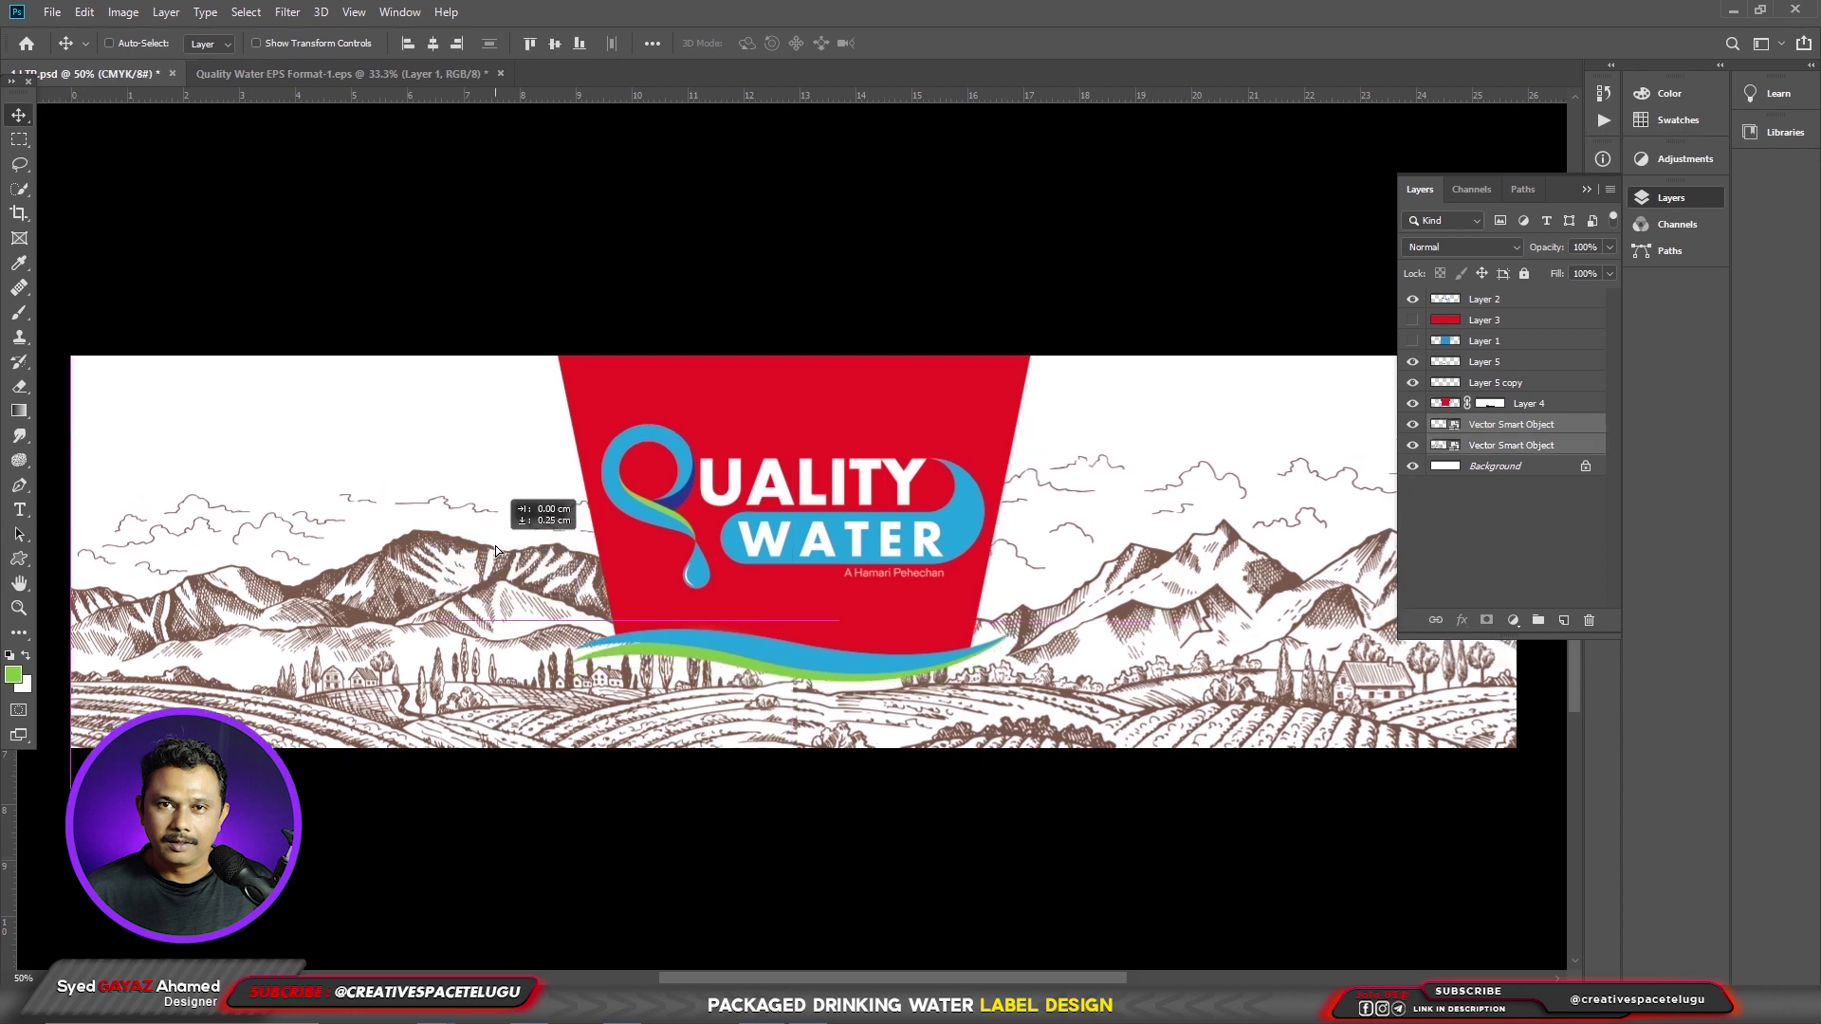
pyautogui.press('ctrl')
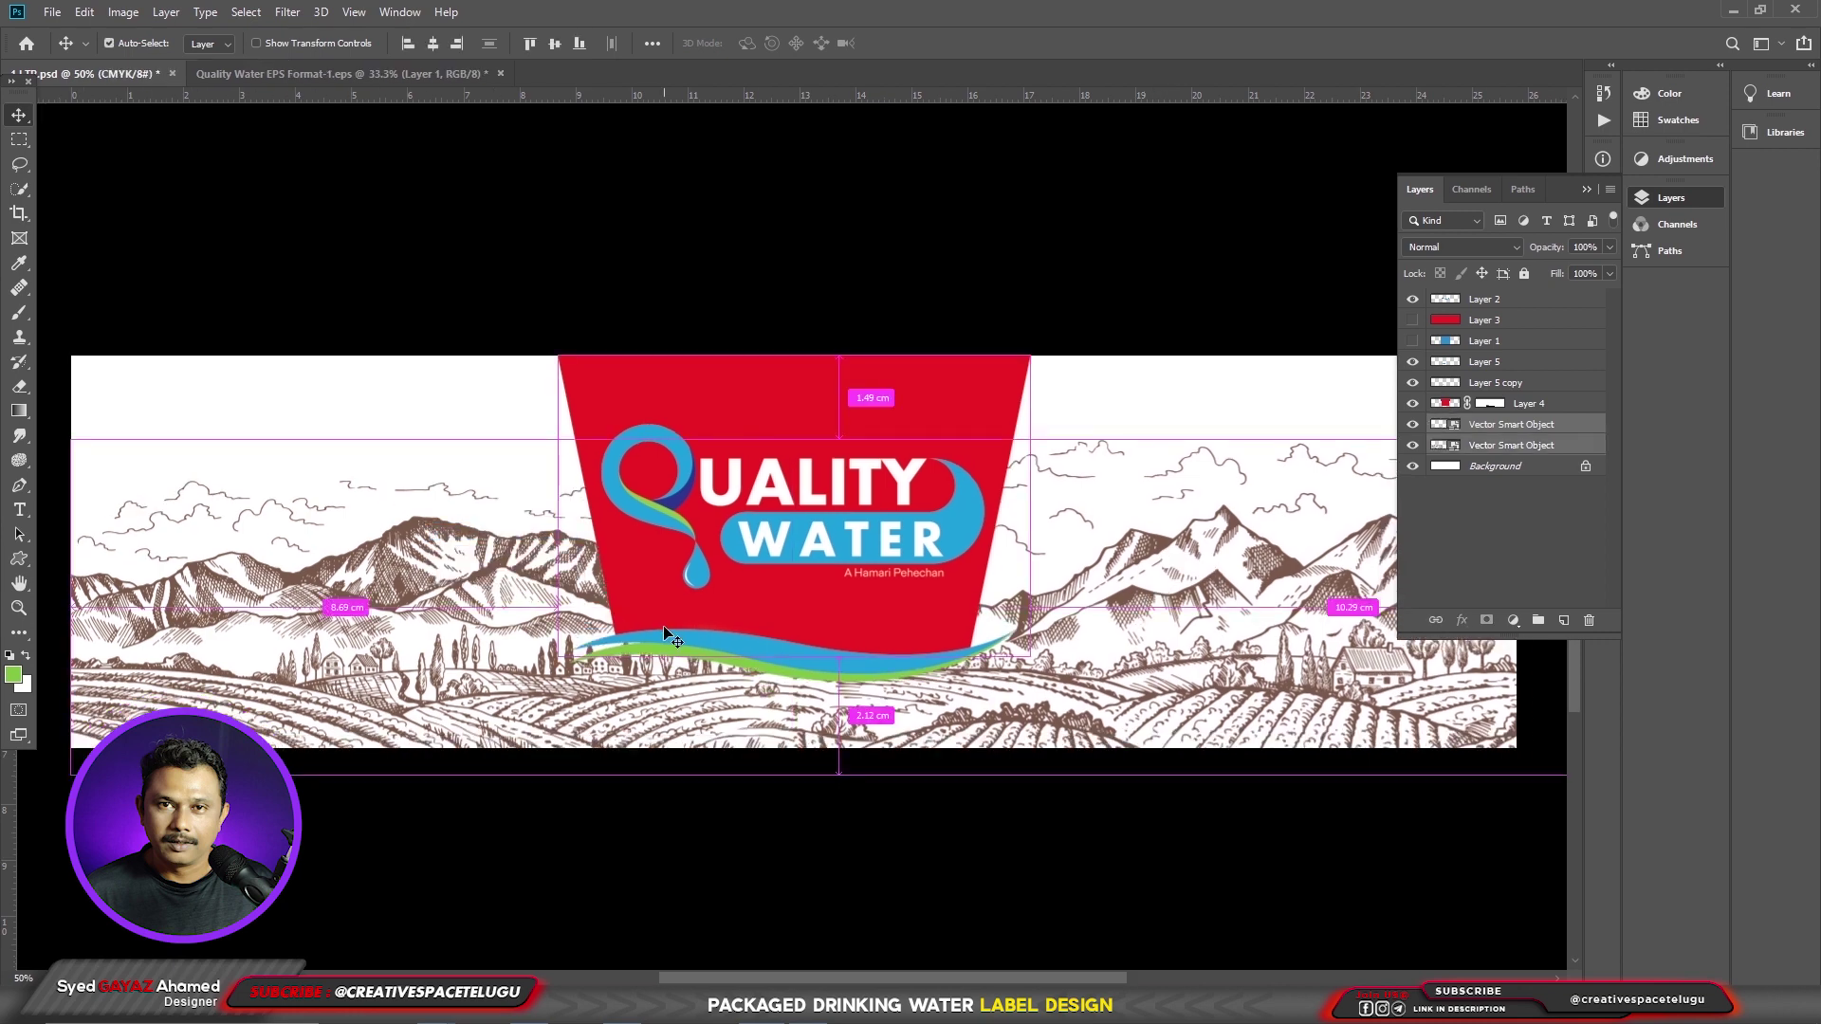
pyautogui.hotkey('ctrl', 'e')
pyautogui.press('1')
pyautogui.hscroll(-1, 453, 749)
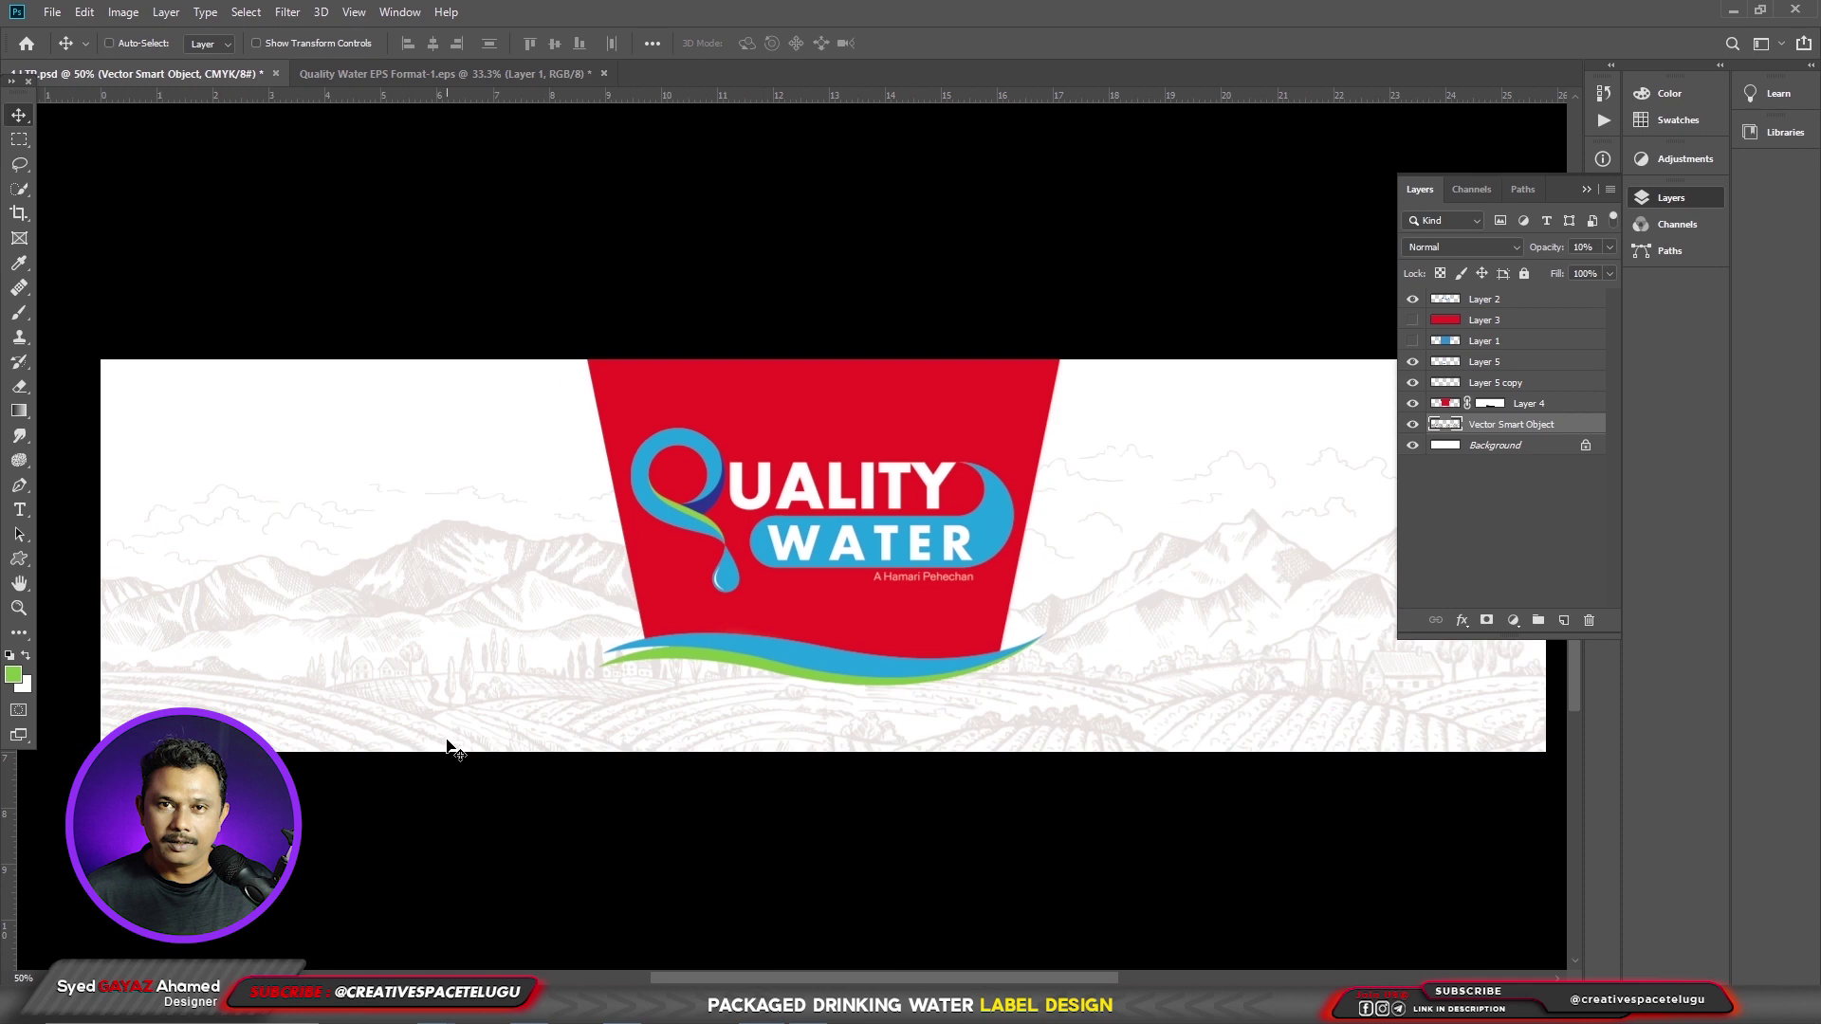
# - Sample the swoosh's blue as foreground colour and fill the merged landscape with it
pyautogui.press('i')
pyautogui.click(14, 674)
pyautogui.moveTo(1220, 552); pyautogui.dragTo(1121, 584)
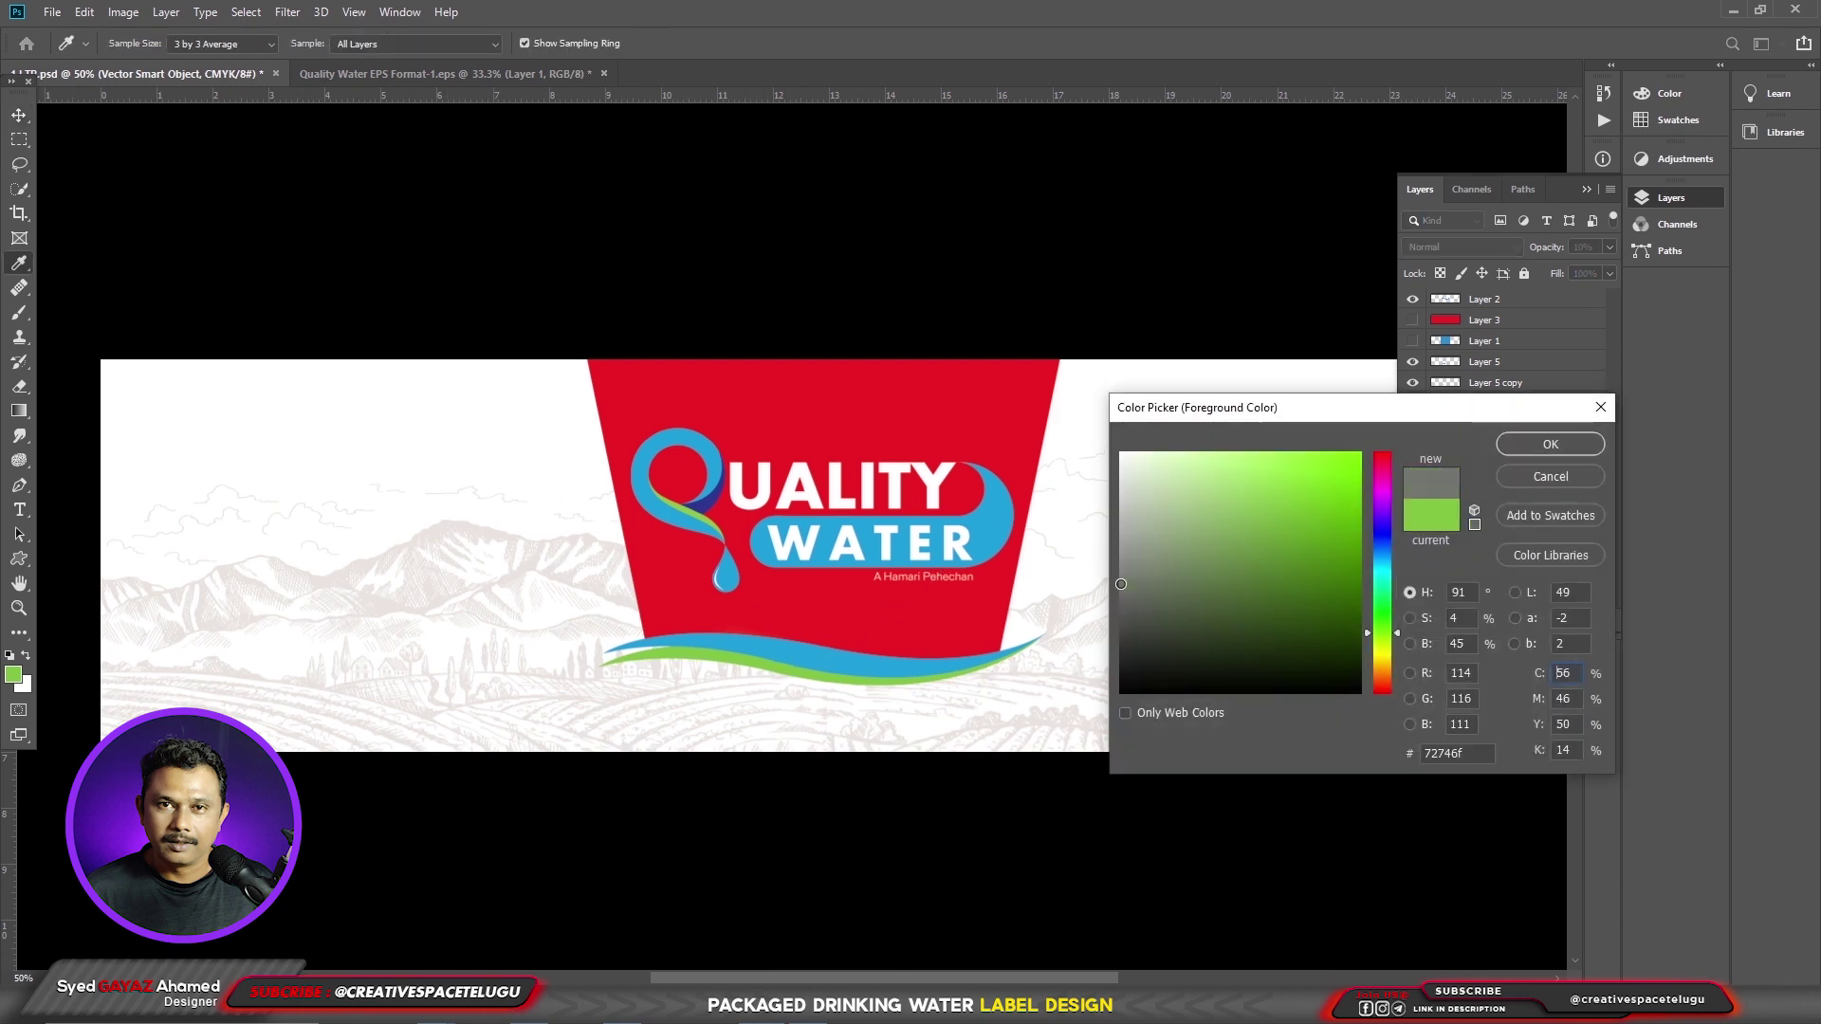
pyautogui.click(862, 654)
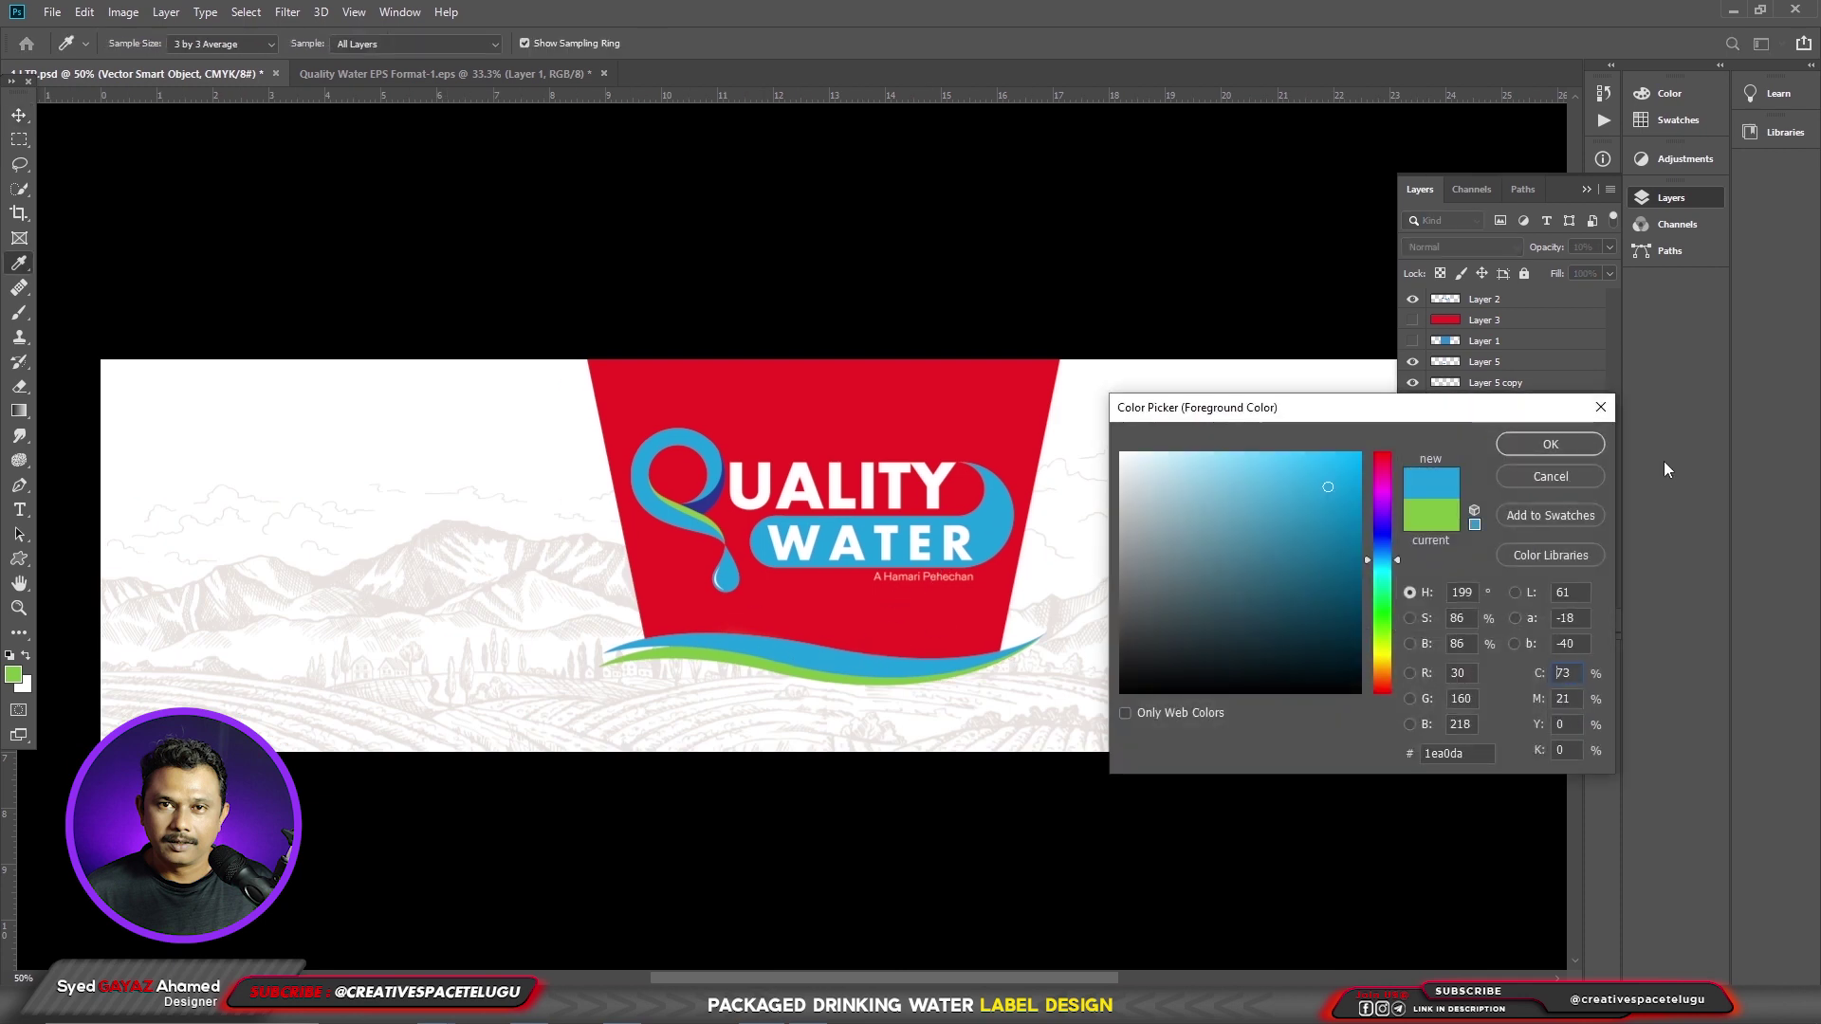
pyautogui.press('v')
pyautogui.click(1591, 451)
pyautogui.hotkey('alt', 'shift', 'BackSpace')
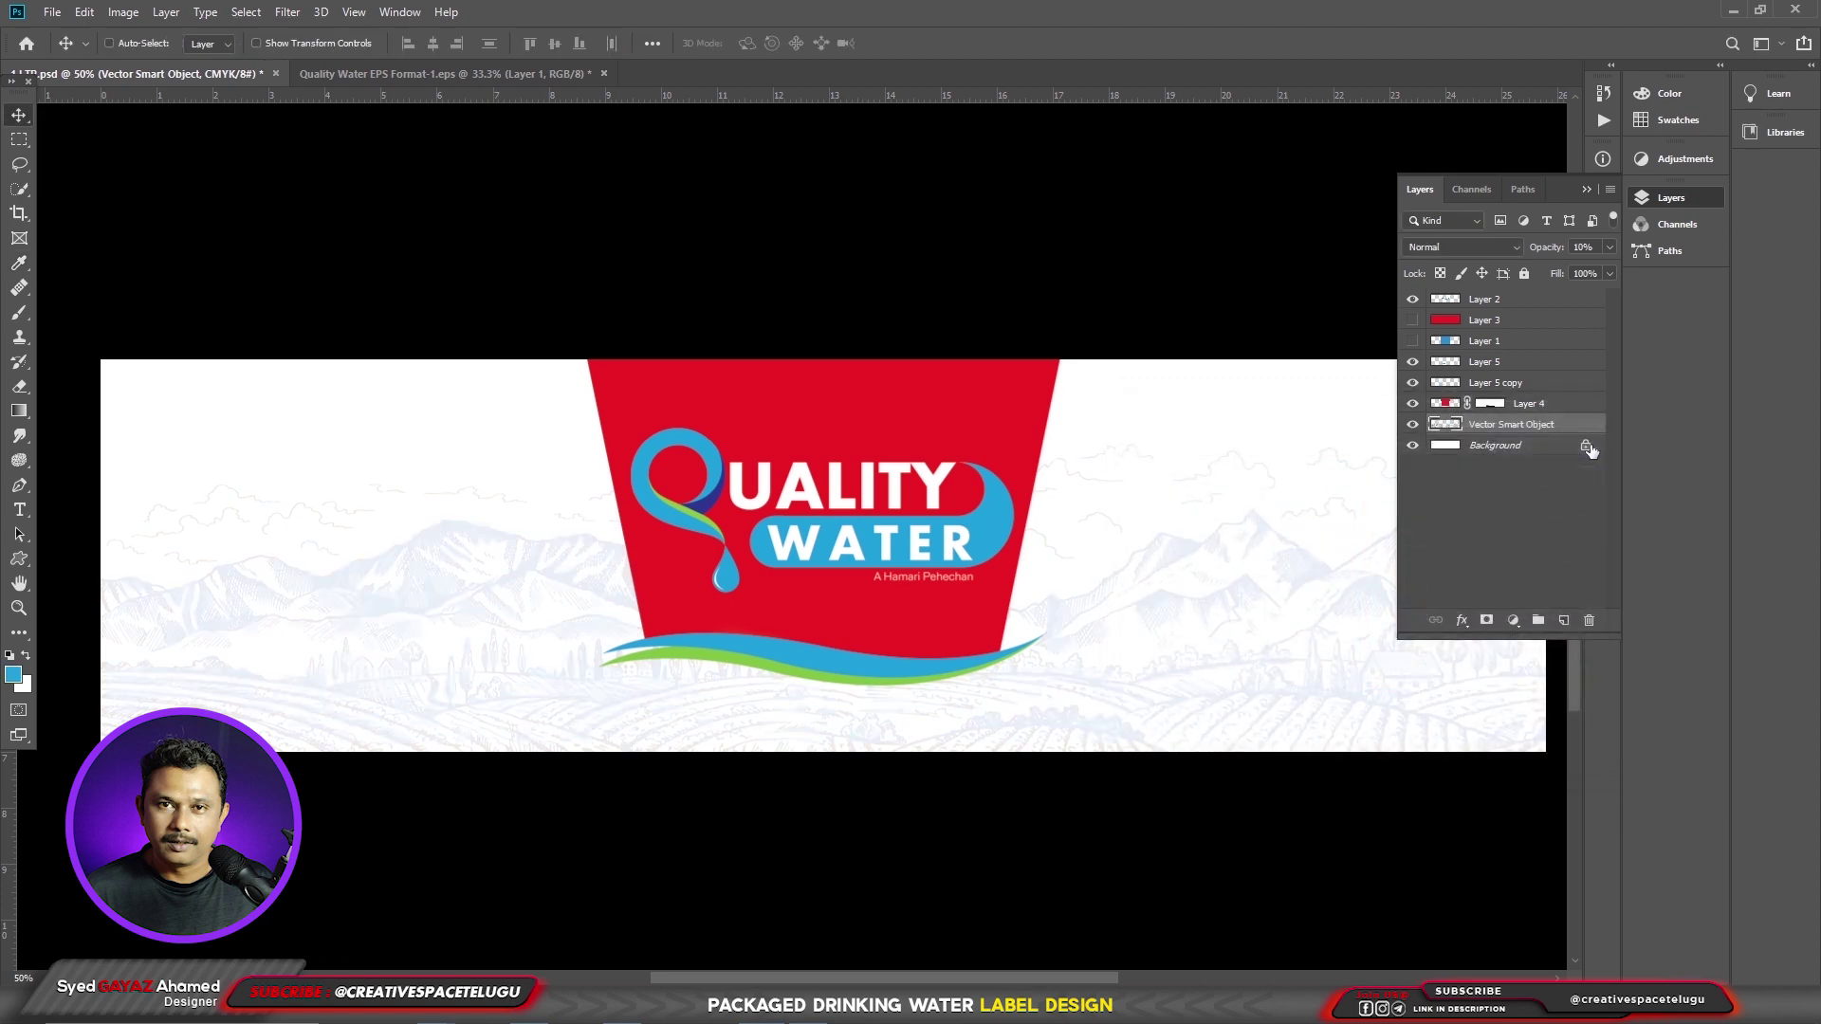
# - Set the merged landscape layer's opacity to 20%
pyautogui.press('3')
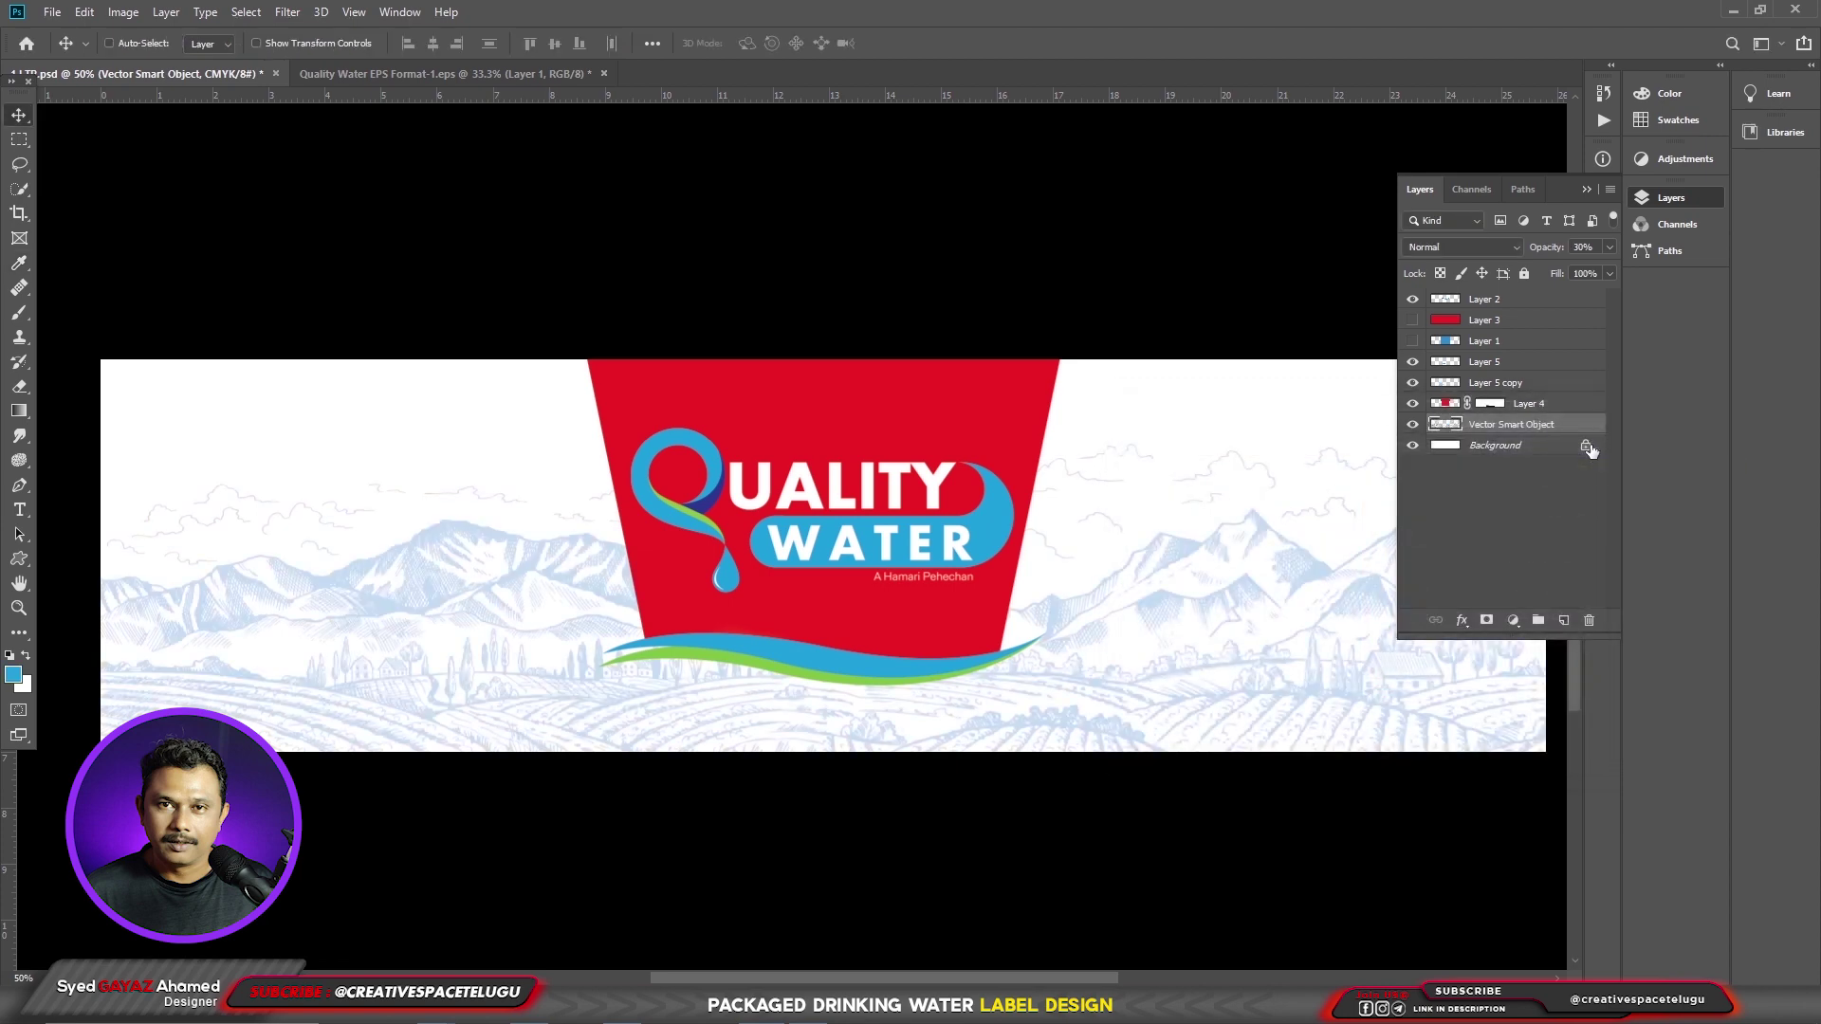
pyautogui.press('2')
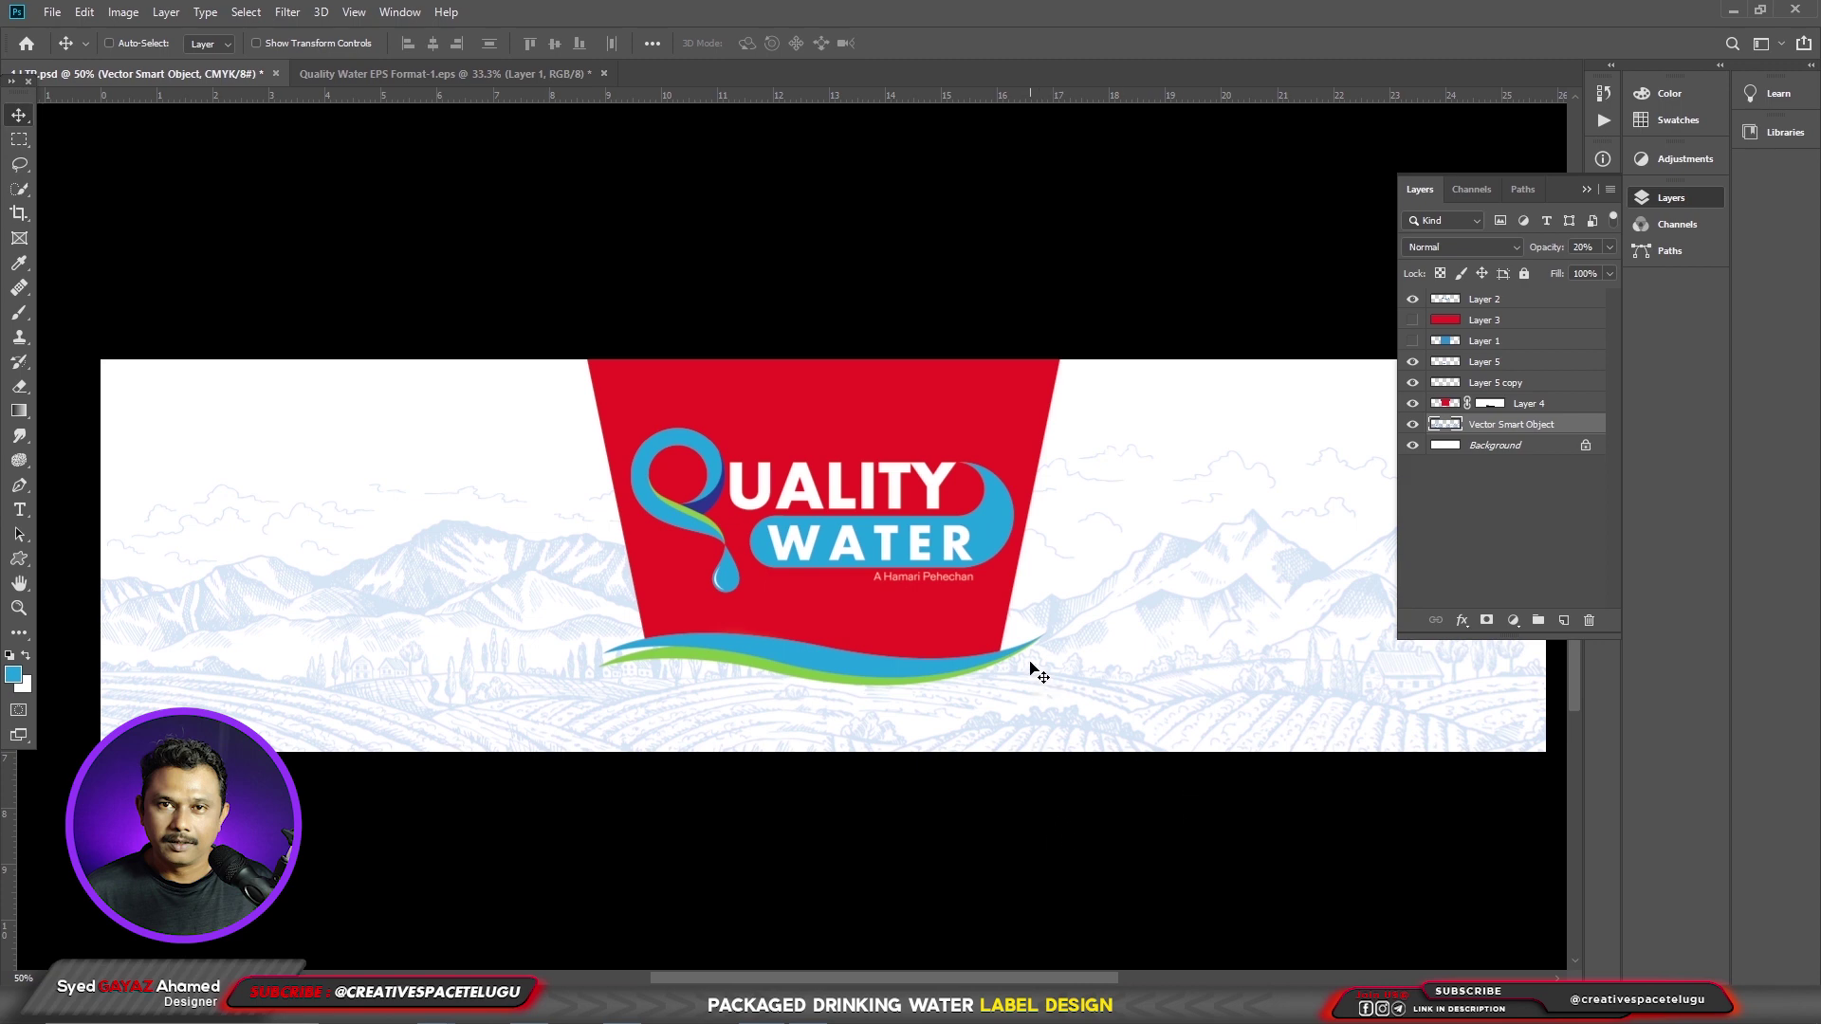
pyautogui.moveTo(1039, 673); pyautogui.dragTo(866, 793)
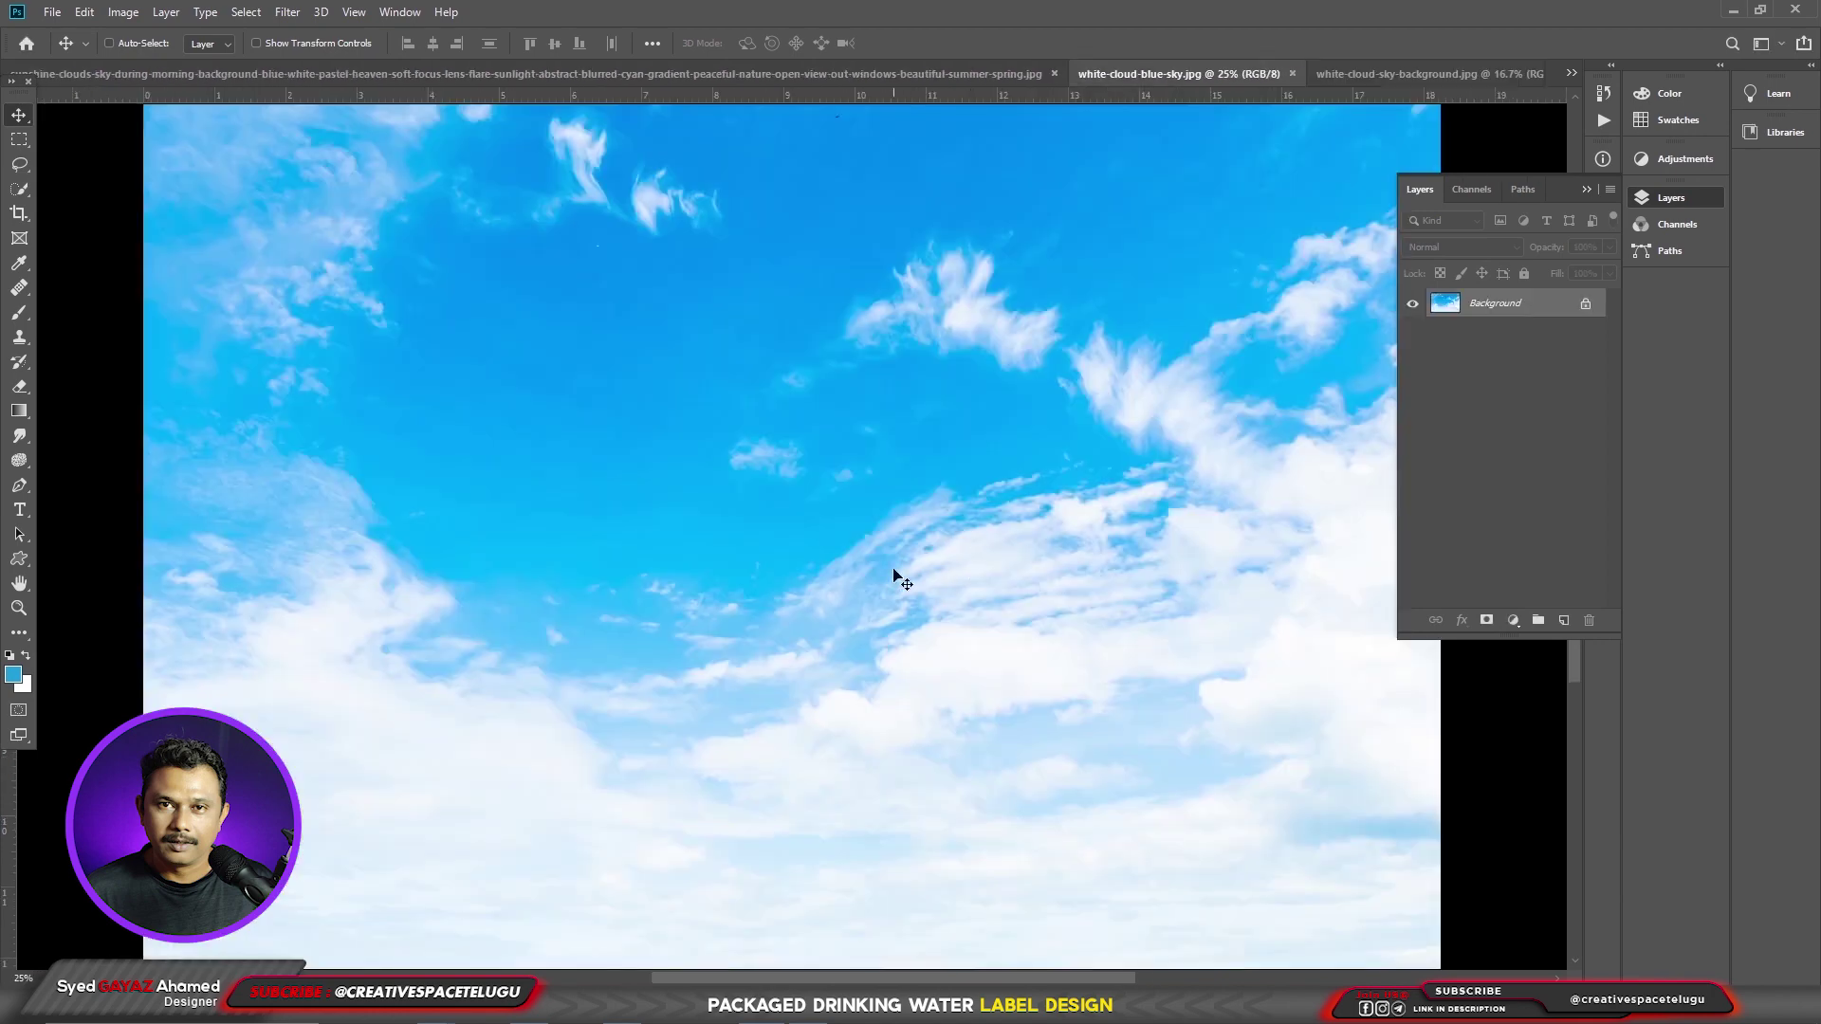
# - Bring the white-cloud-blue-sky image in as Layer 6, scaled to about 40% at upper left
pyautogui.click(1125, 71)
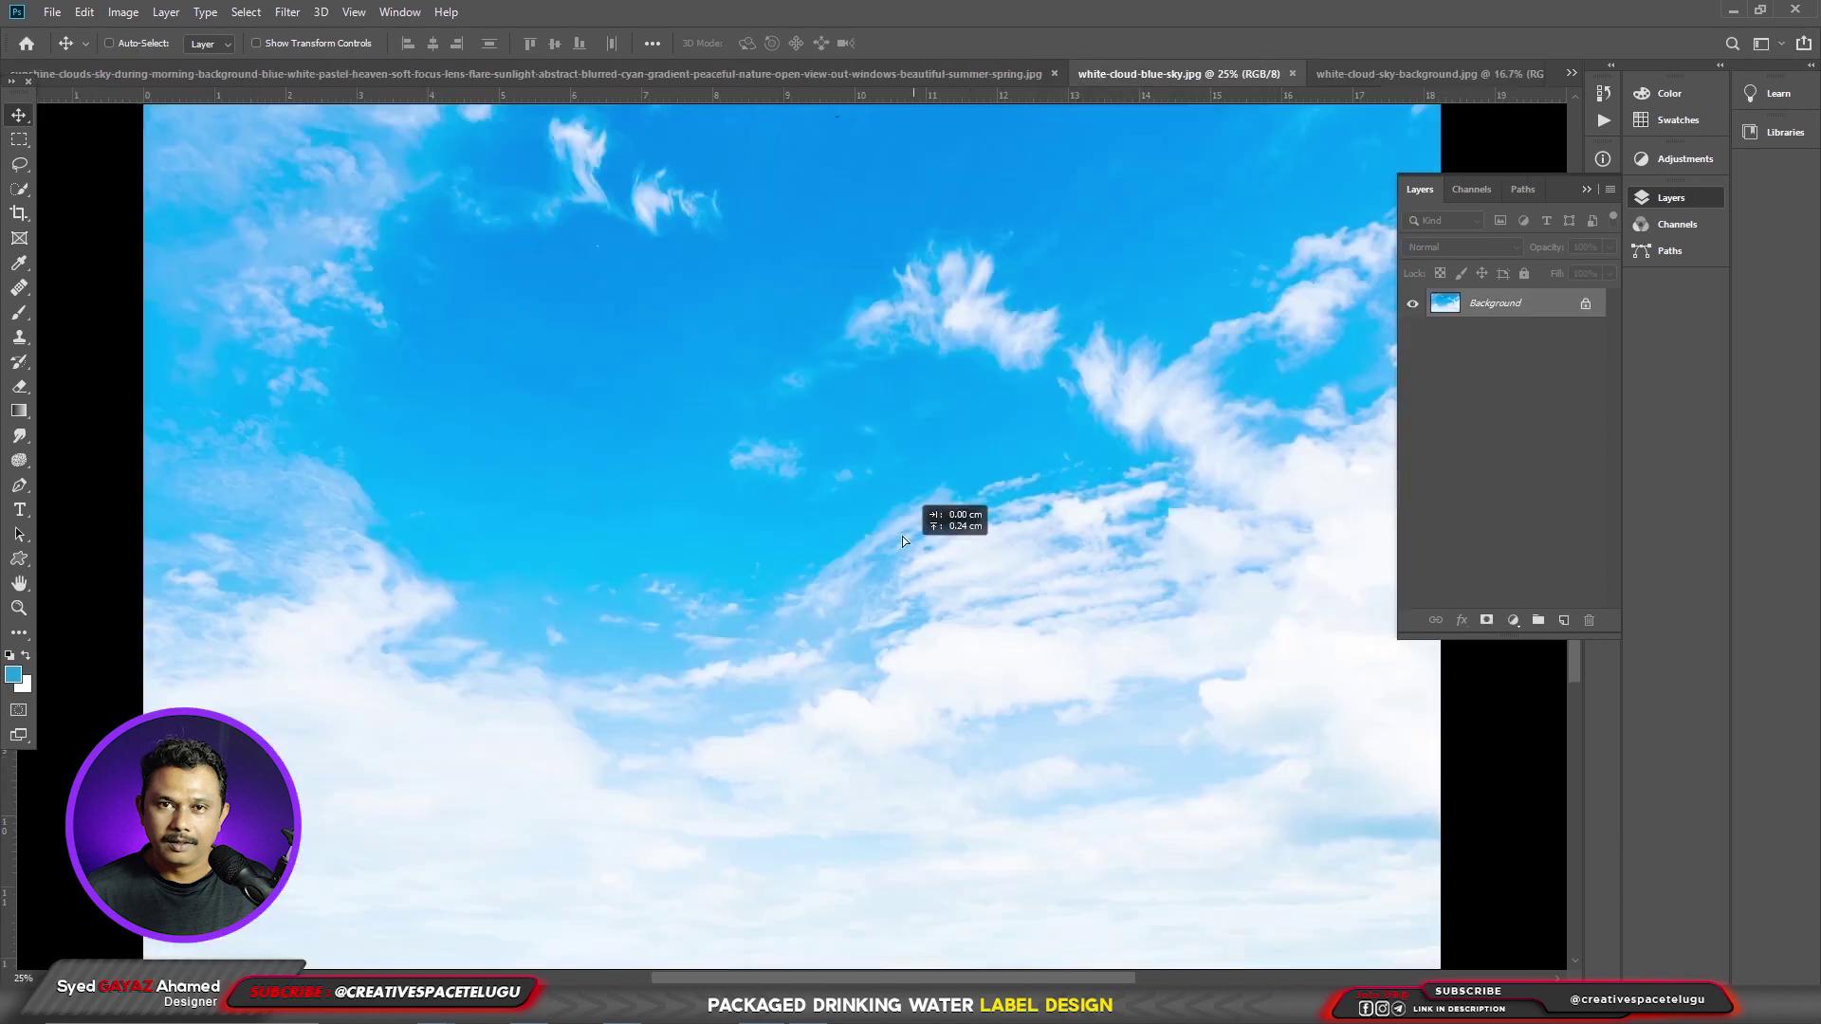
pyautogui.hotkey('ctrl', 'a')
pyautogui.hotkey('ctrl', 'BackSpace')
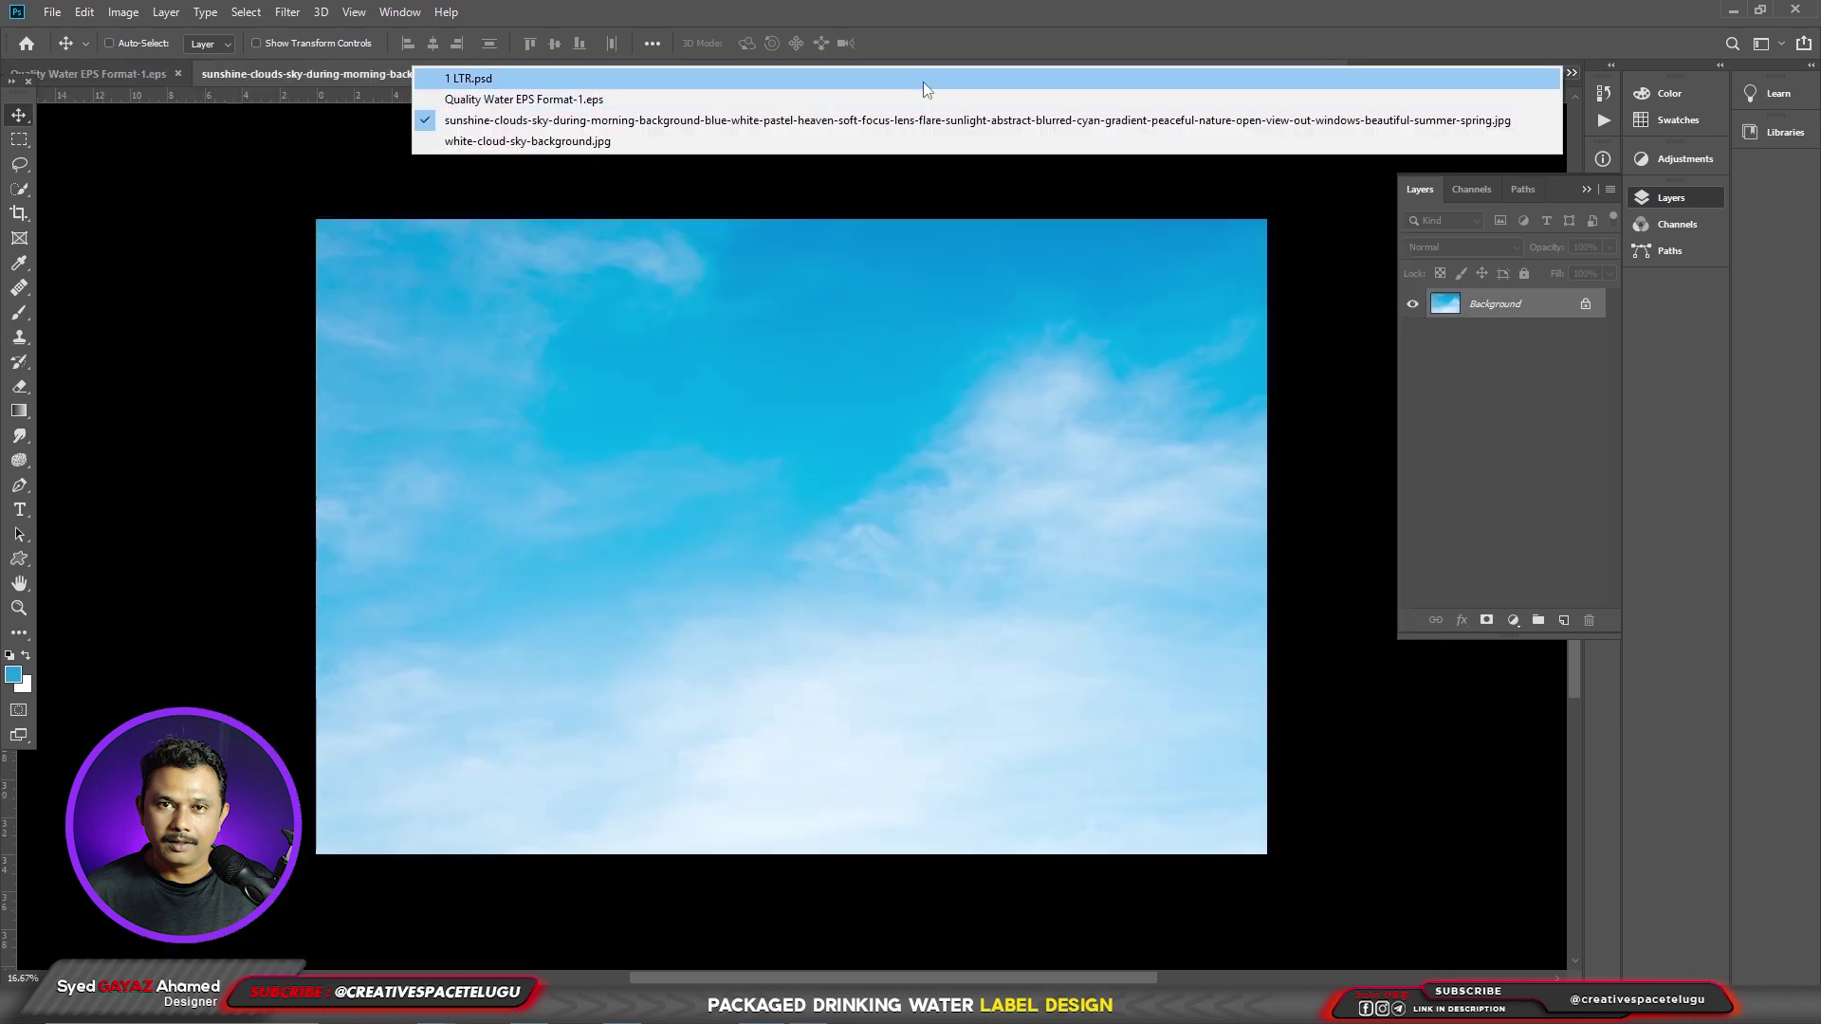
pyautogui.click(923, 82)
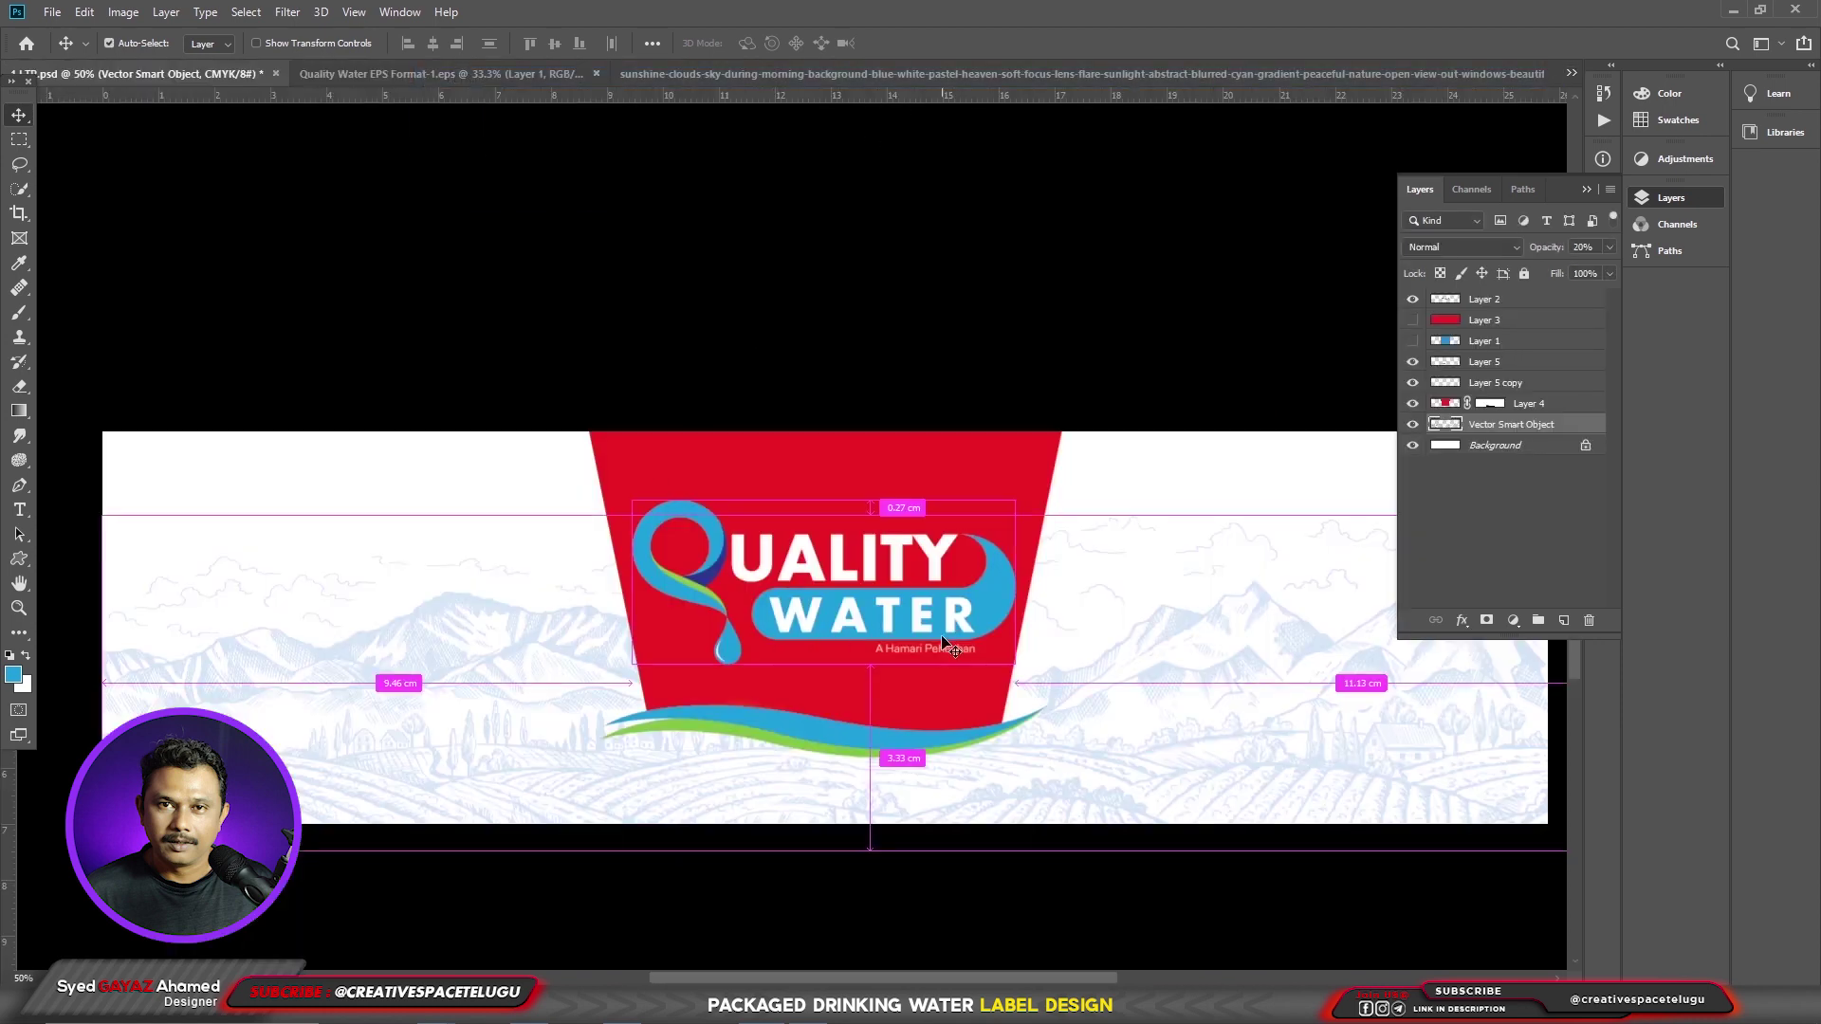
pyautogui.moveTo(943, 638); pyautogui.dragTo(891, 623)
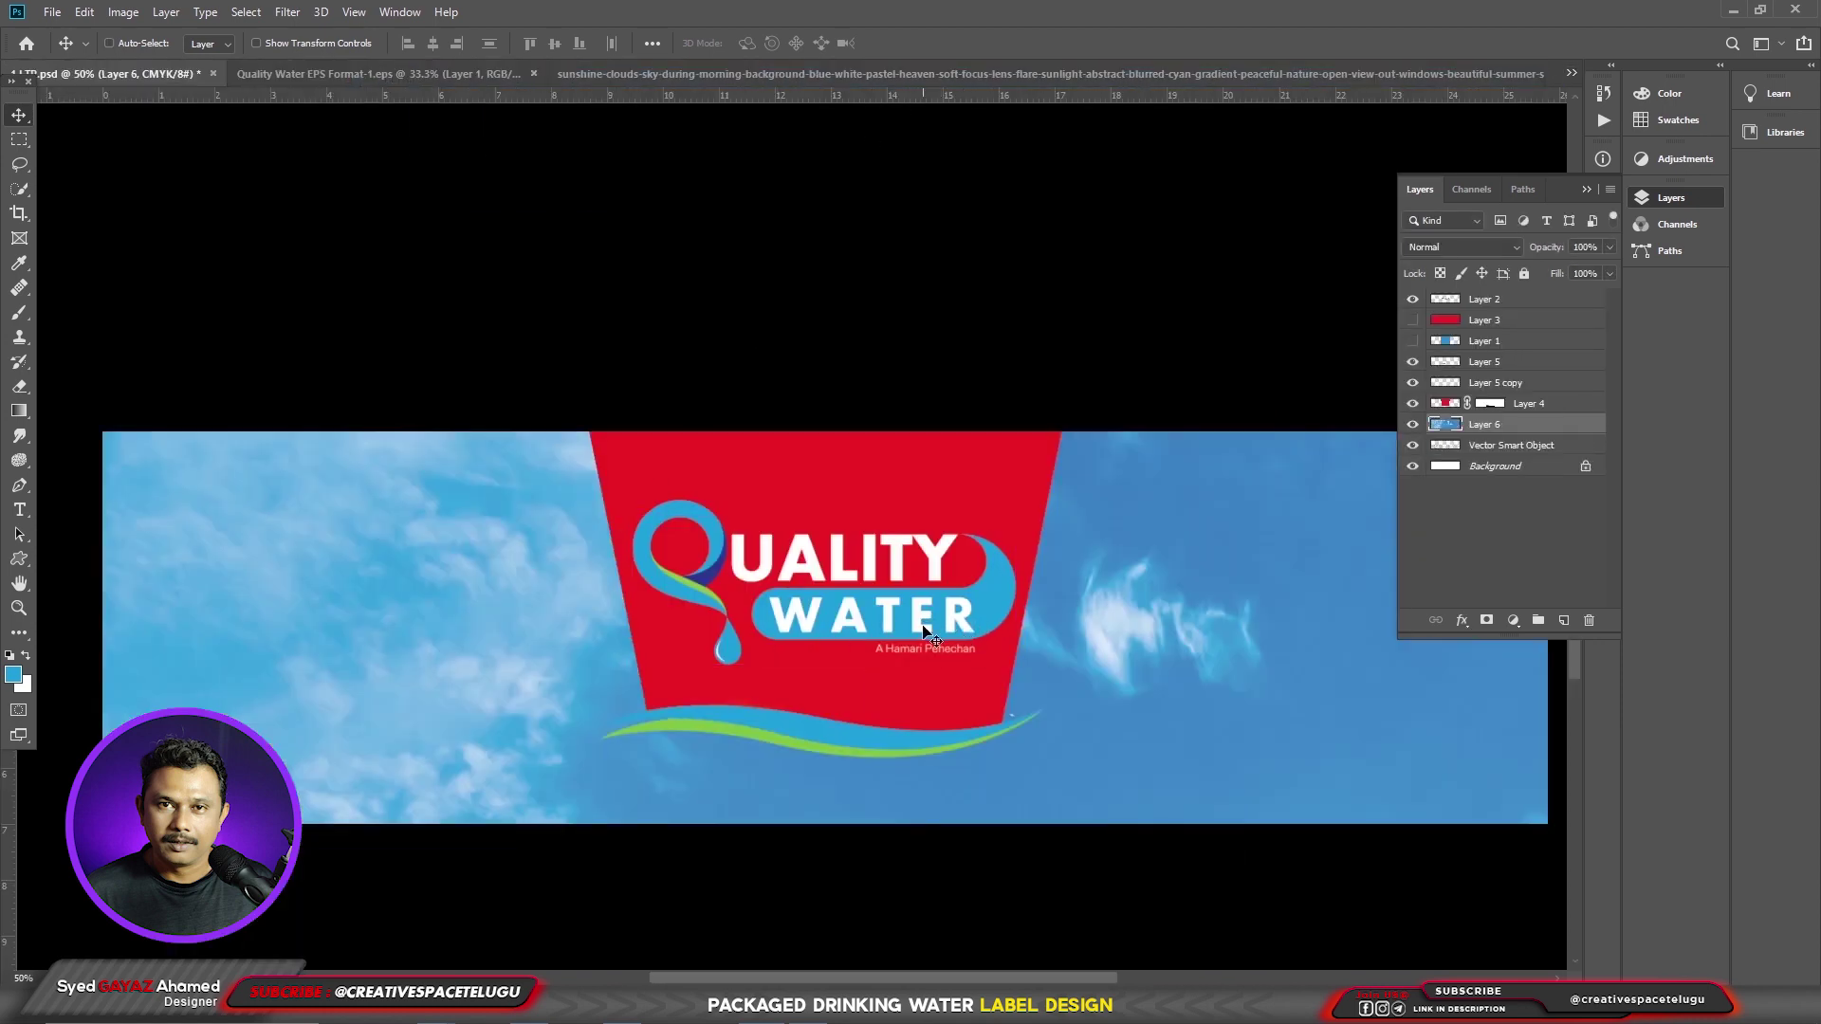
pyautogui.press('ctrl')
pyautogui.hotkey('ctrl', '-')
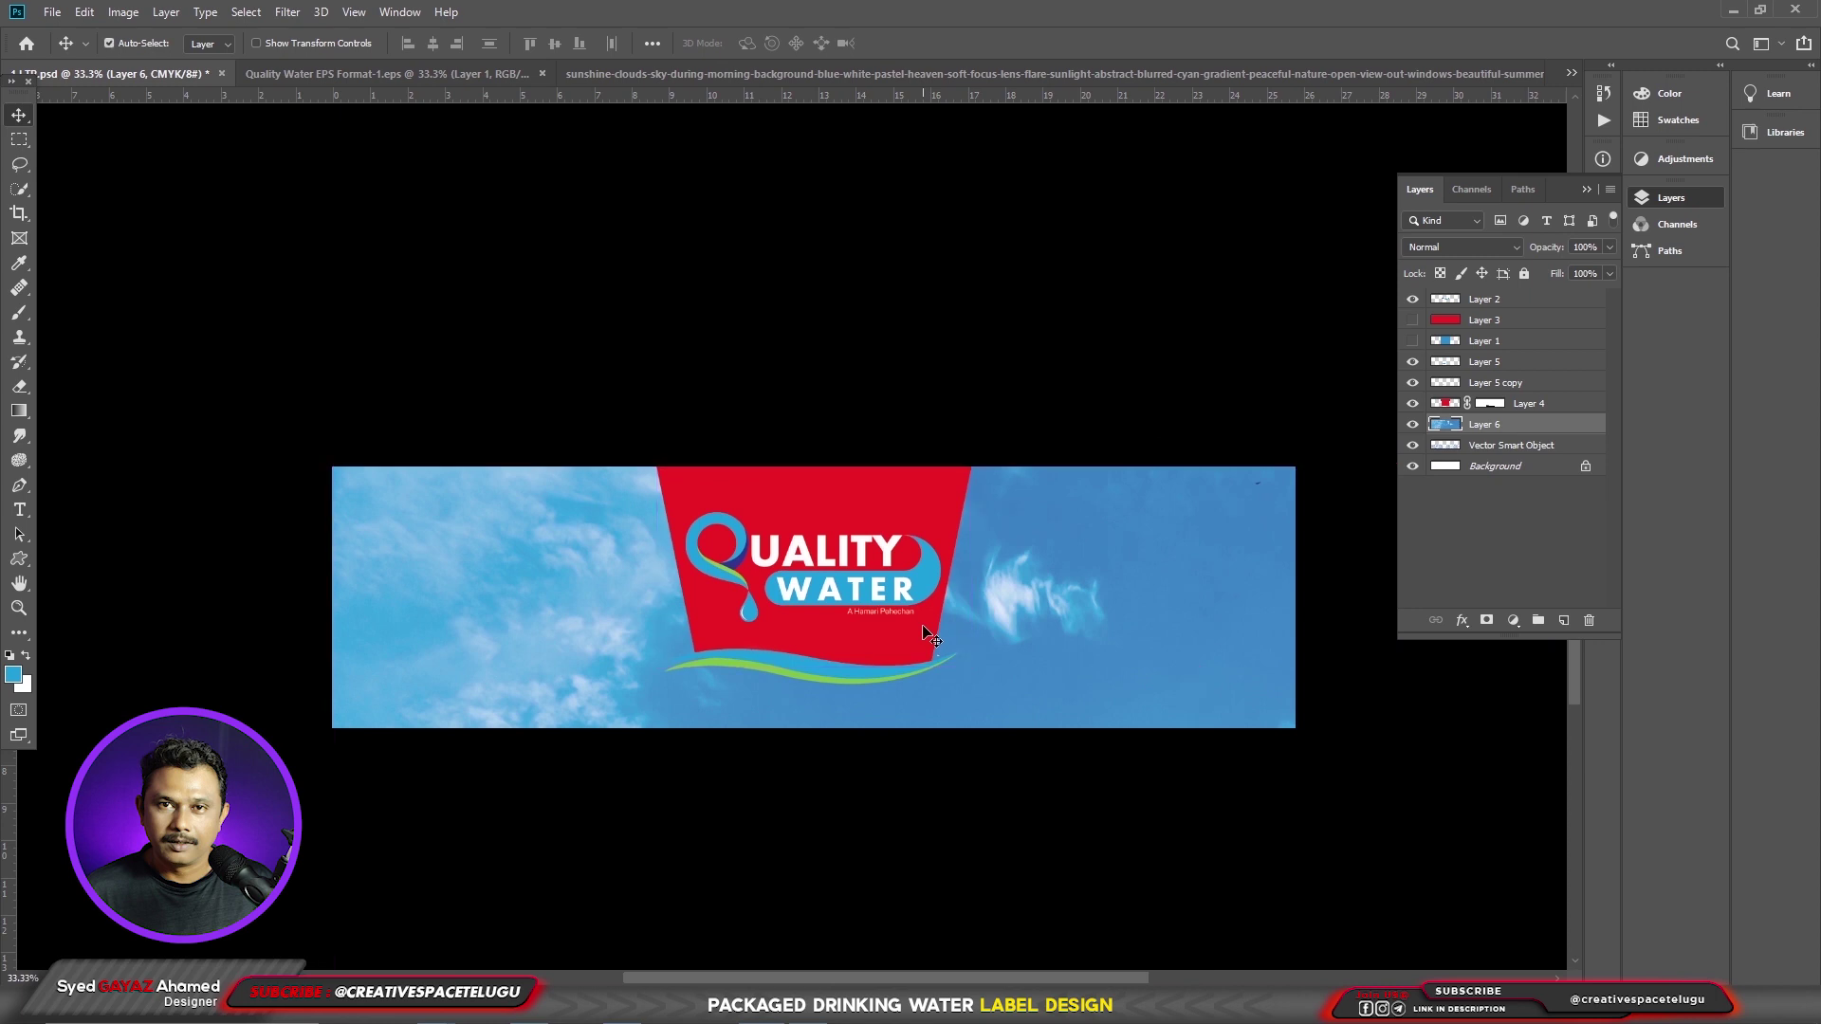
pyautogui.hotkey('ctrl', 't')
pyautogui.moveTo(331, 467); pyautogui.dragTo(445, 268)
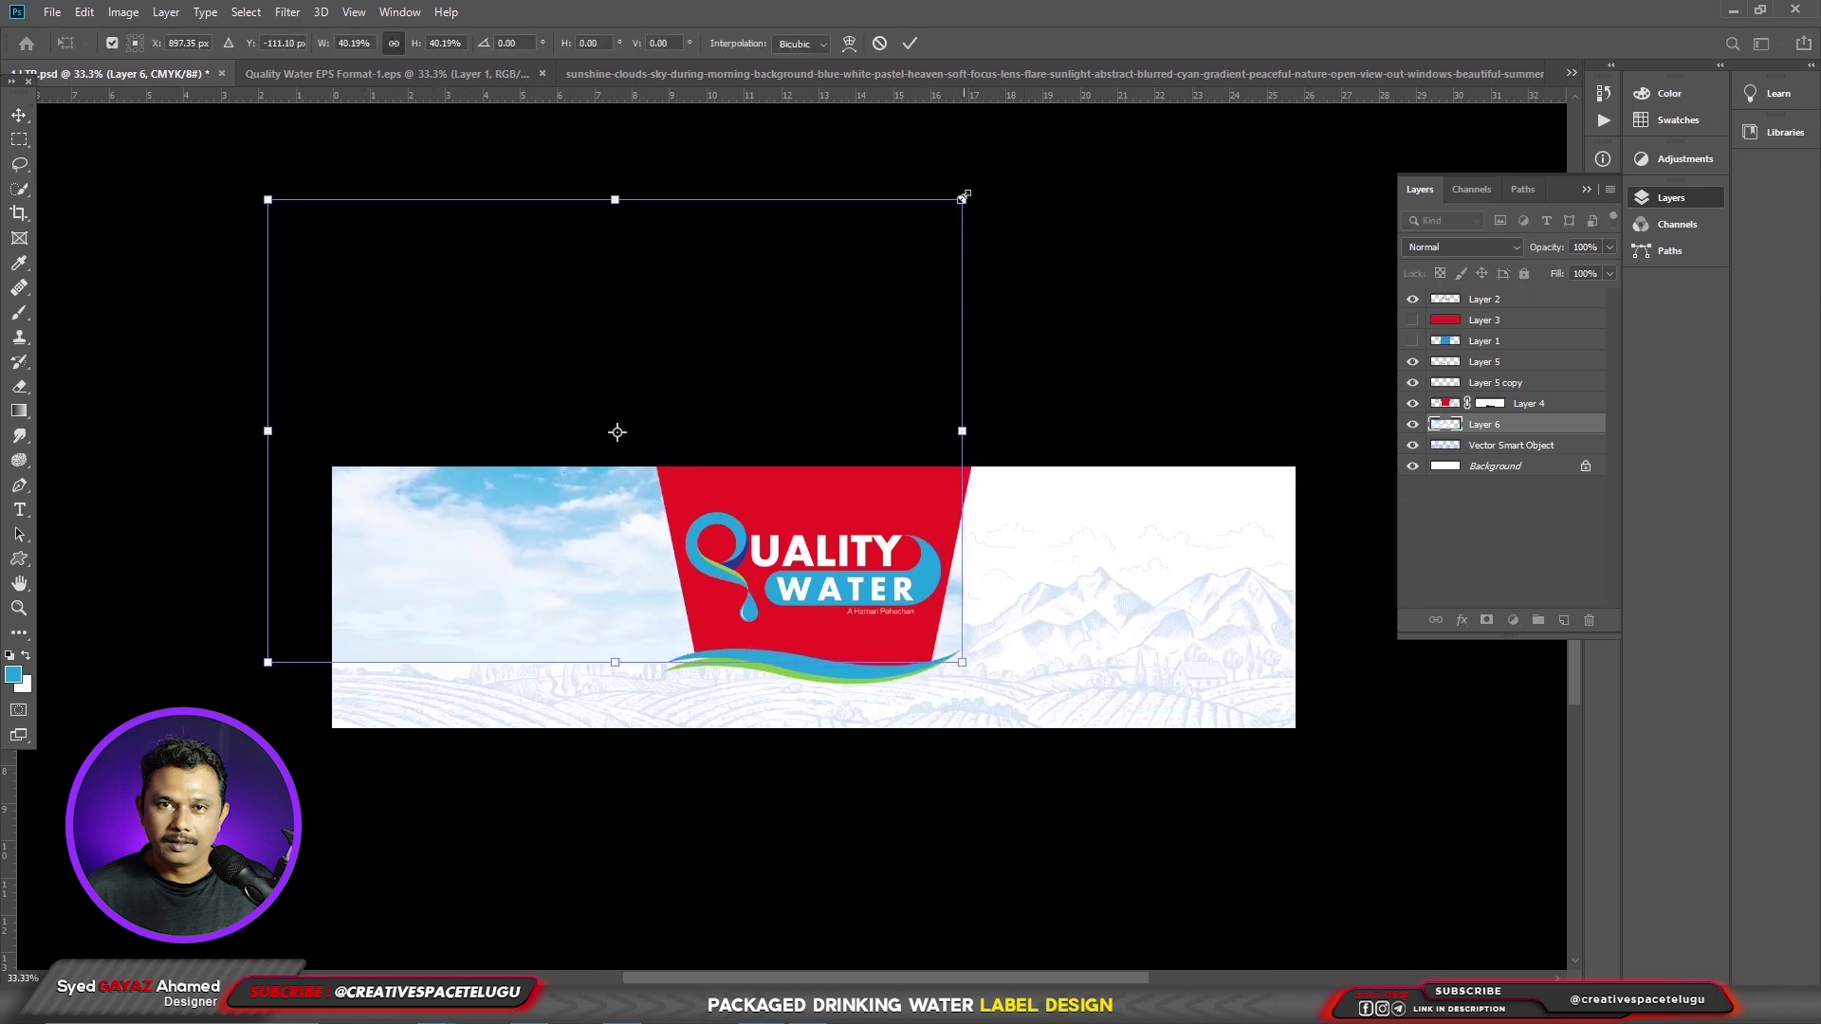
pyautogui.moveTo(965, 196); pyautogui.dragTo(886, 248)
pyautogui.moveTo(693, 404); pyautogui.dragTo(630, 496)
pyautogui.press('Return')
# - Bring a second sky image in as Layer 7, scaled down and moved onto the right half
pyautogui.moveTo(529, 1013)
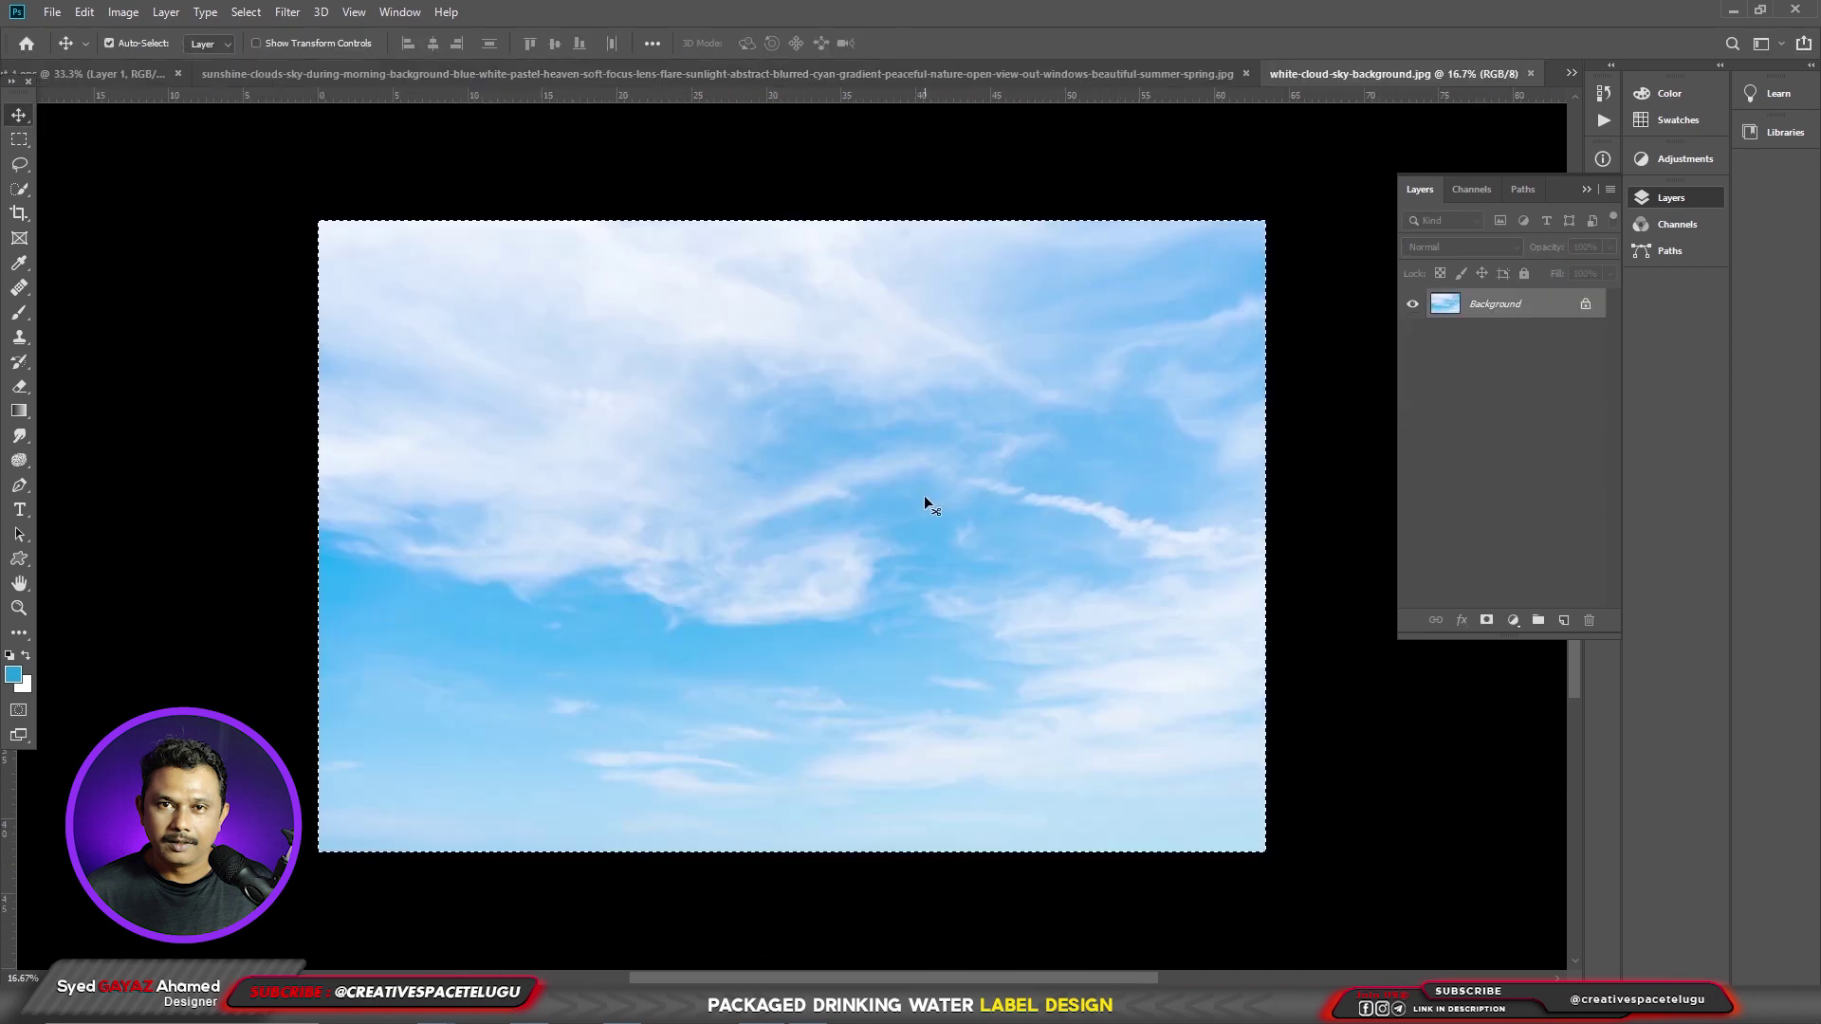
pyautogui.hotkey('ctrl', 'BackSpace')
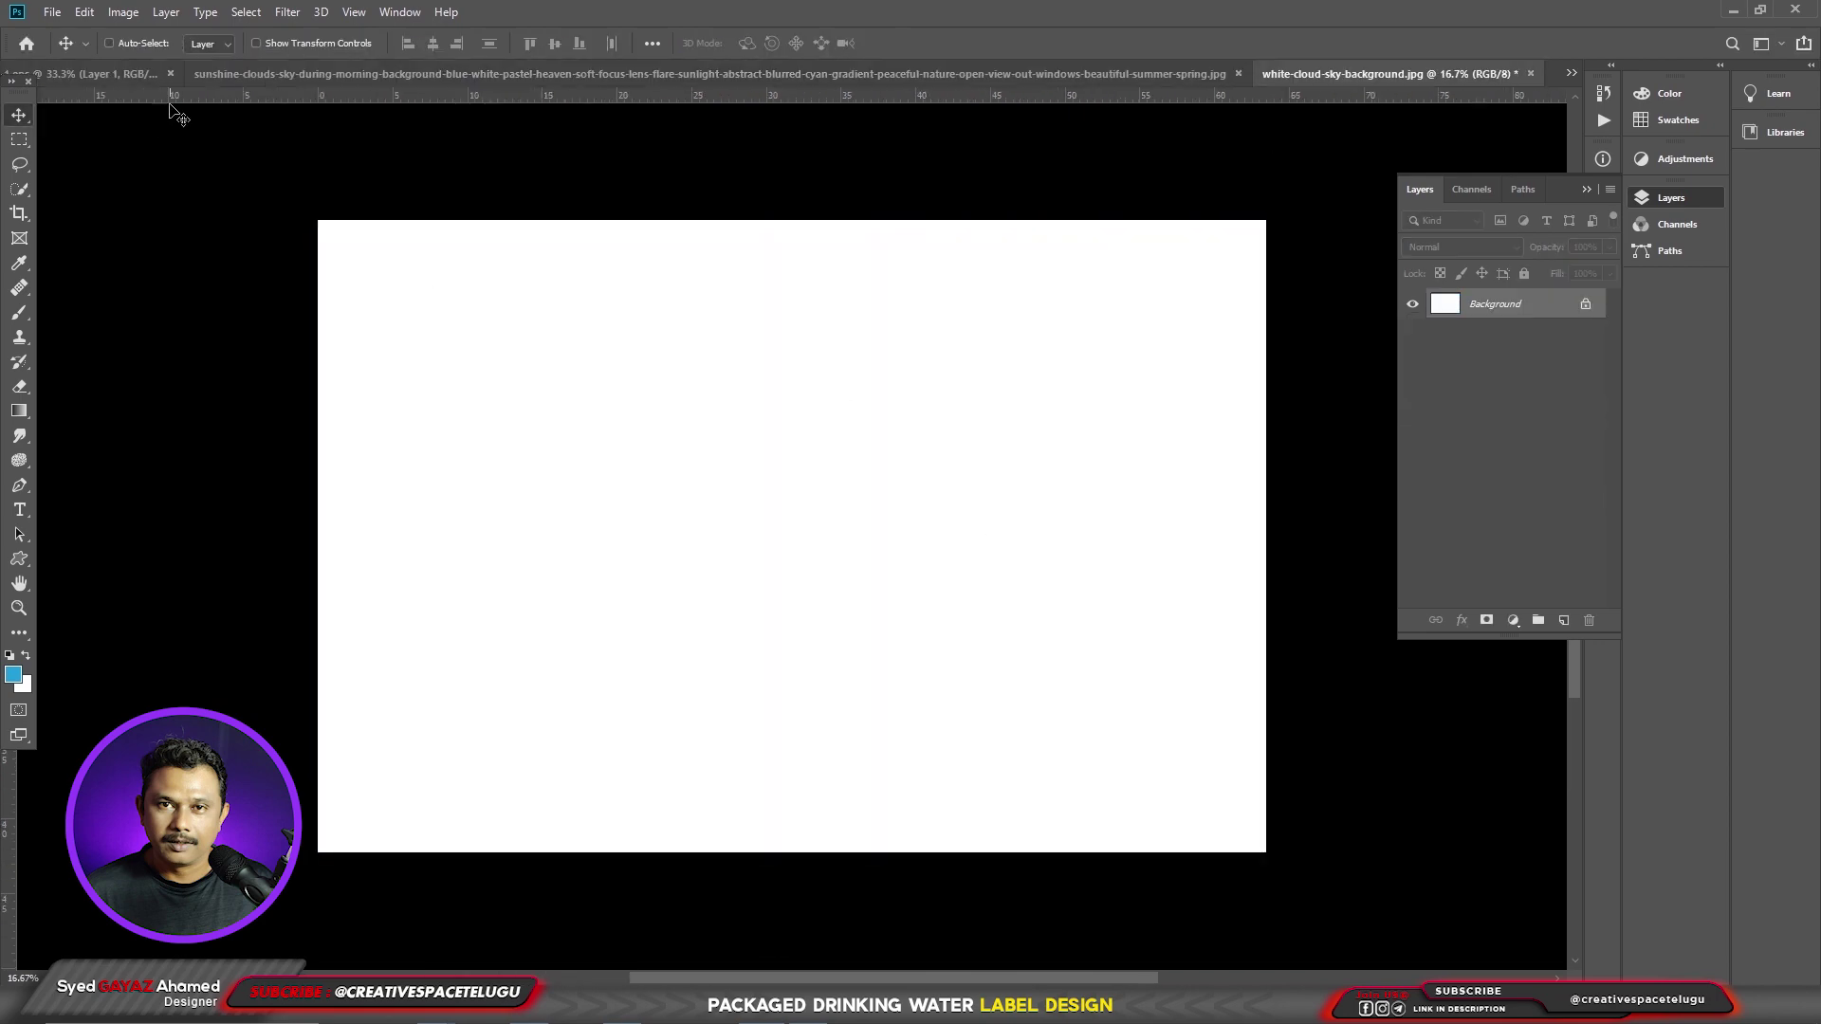
pyautogui.click(135, 71)
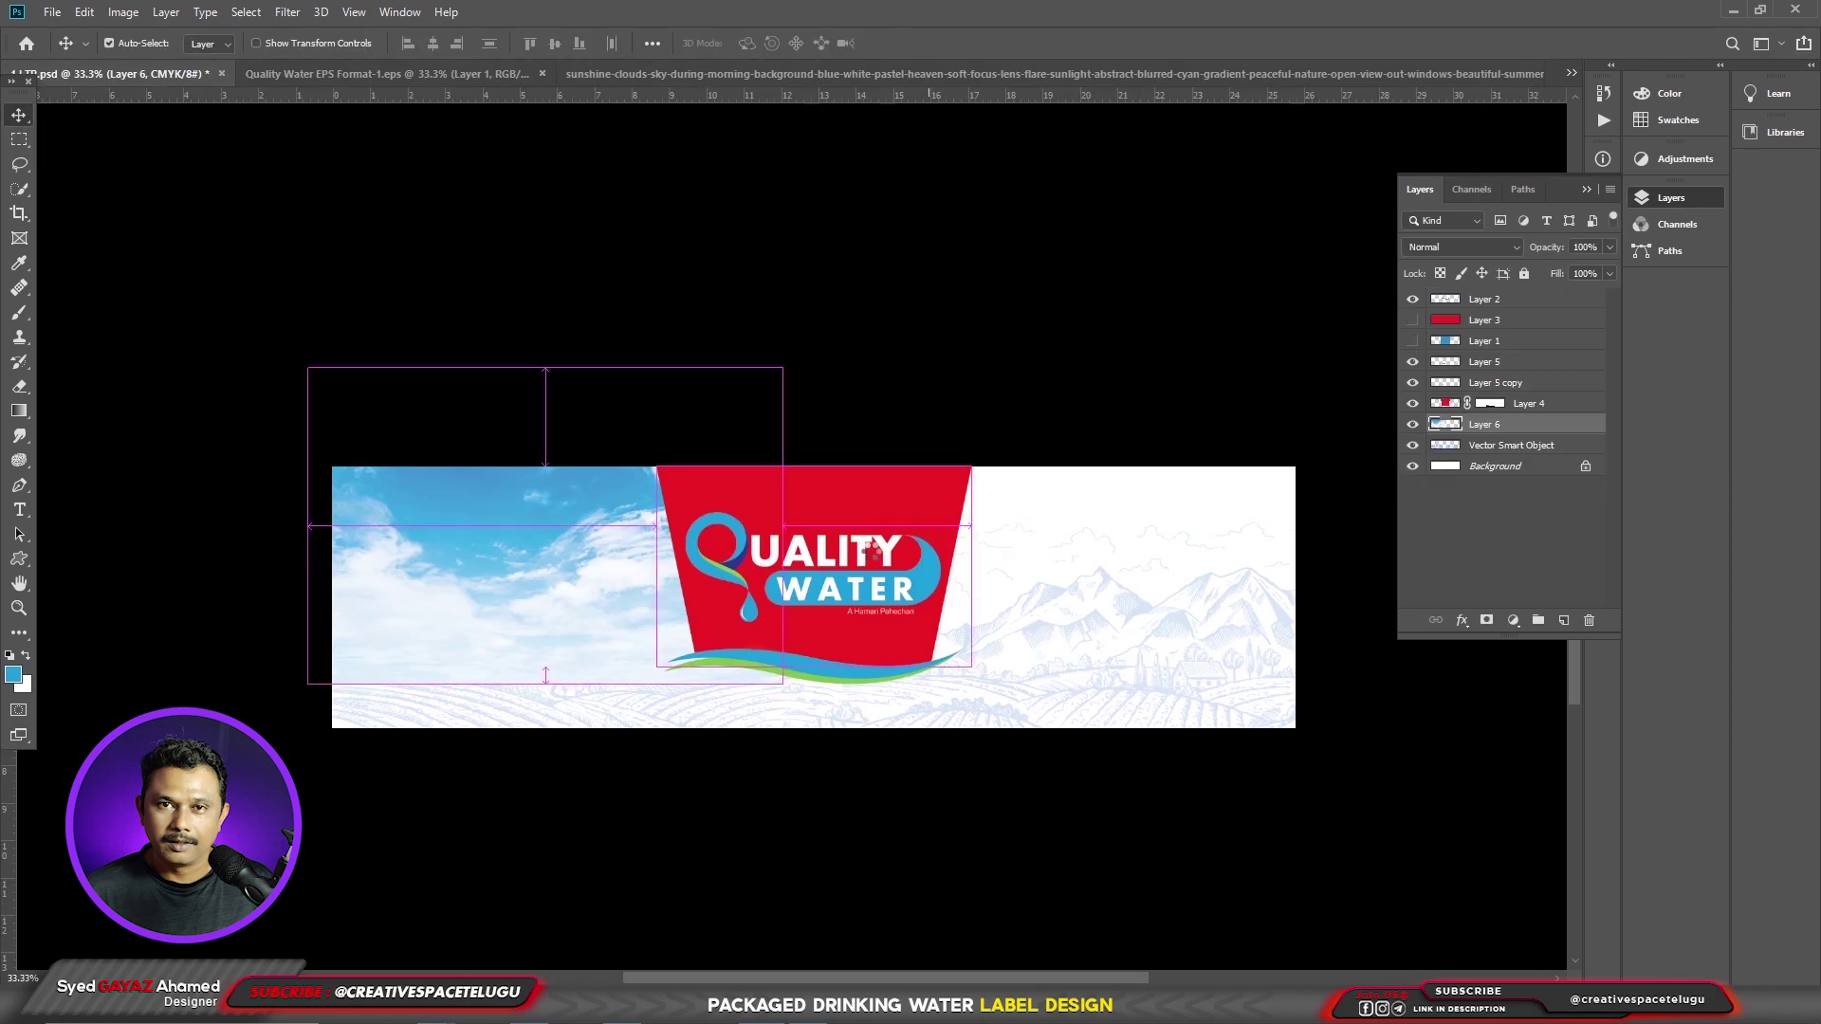
pyautogui.moveTo(871, 548); pyautogui.dragTo(872, 552)
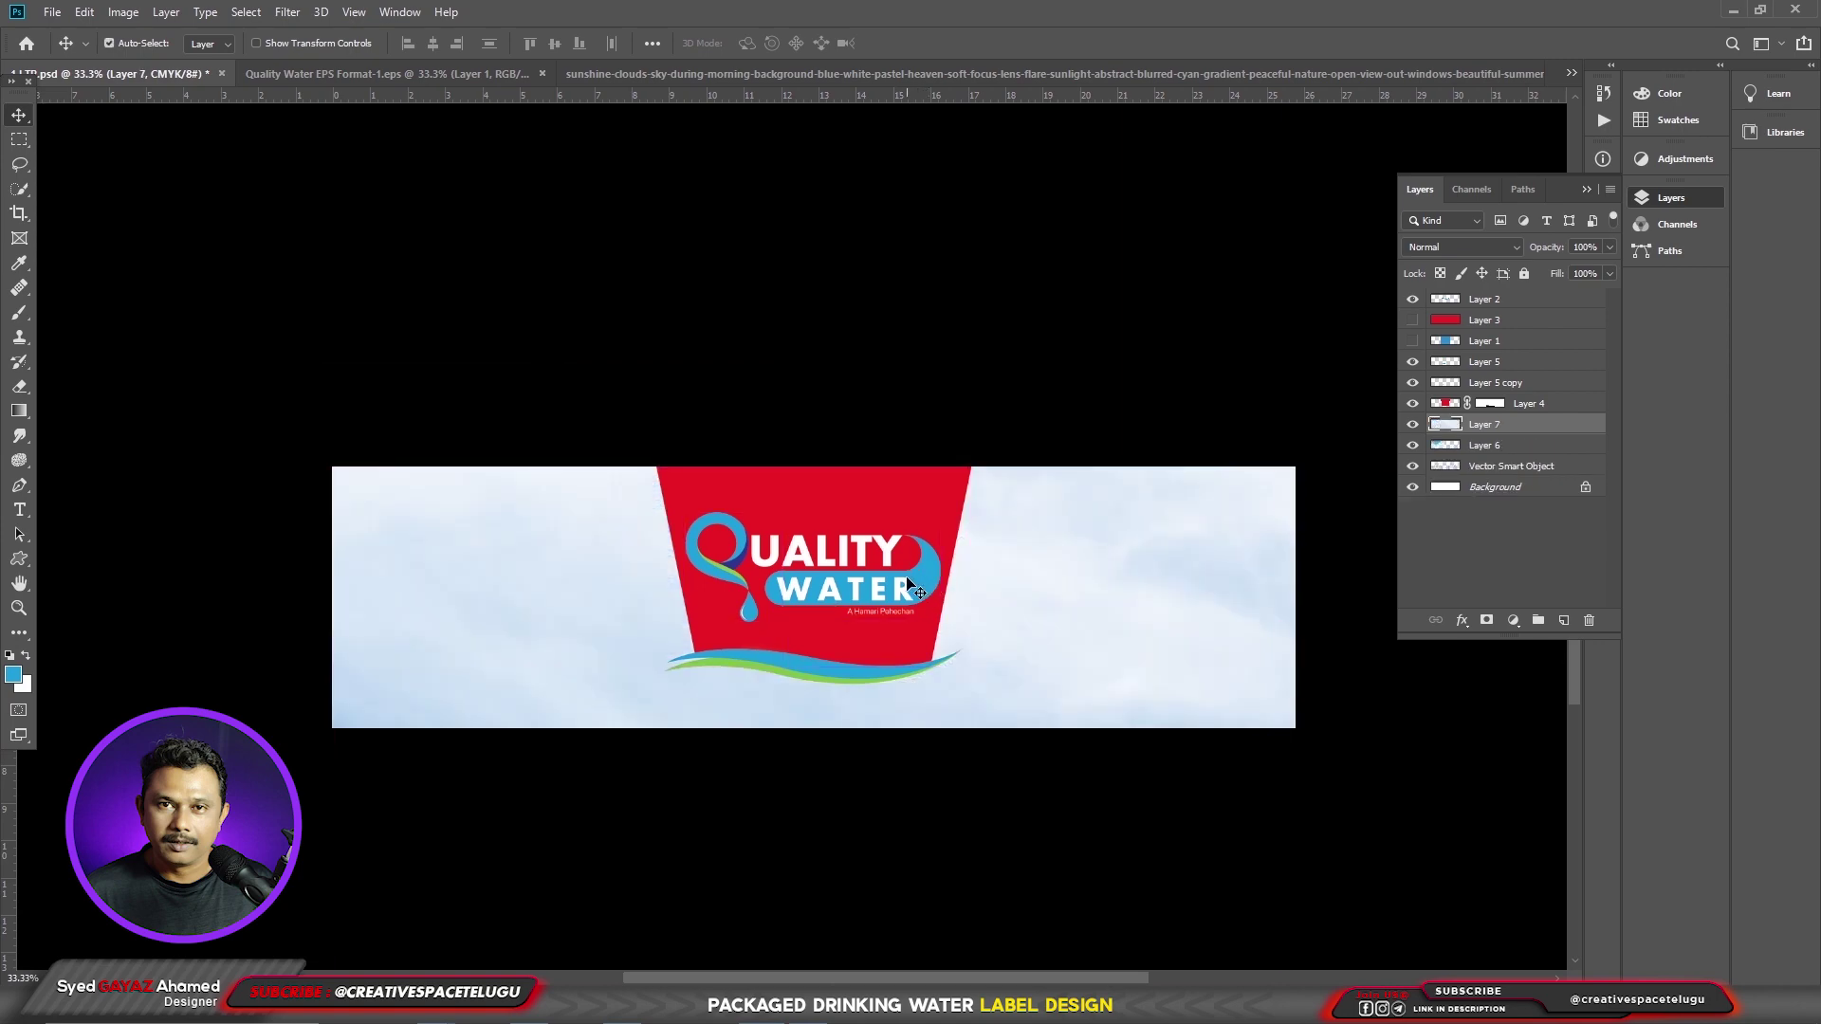
pyautogui.hotkey('ctrl', 't')
pyautogui.moveTo(581, 682); pyautogui.dragTo(817, 777)
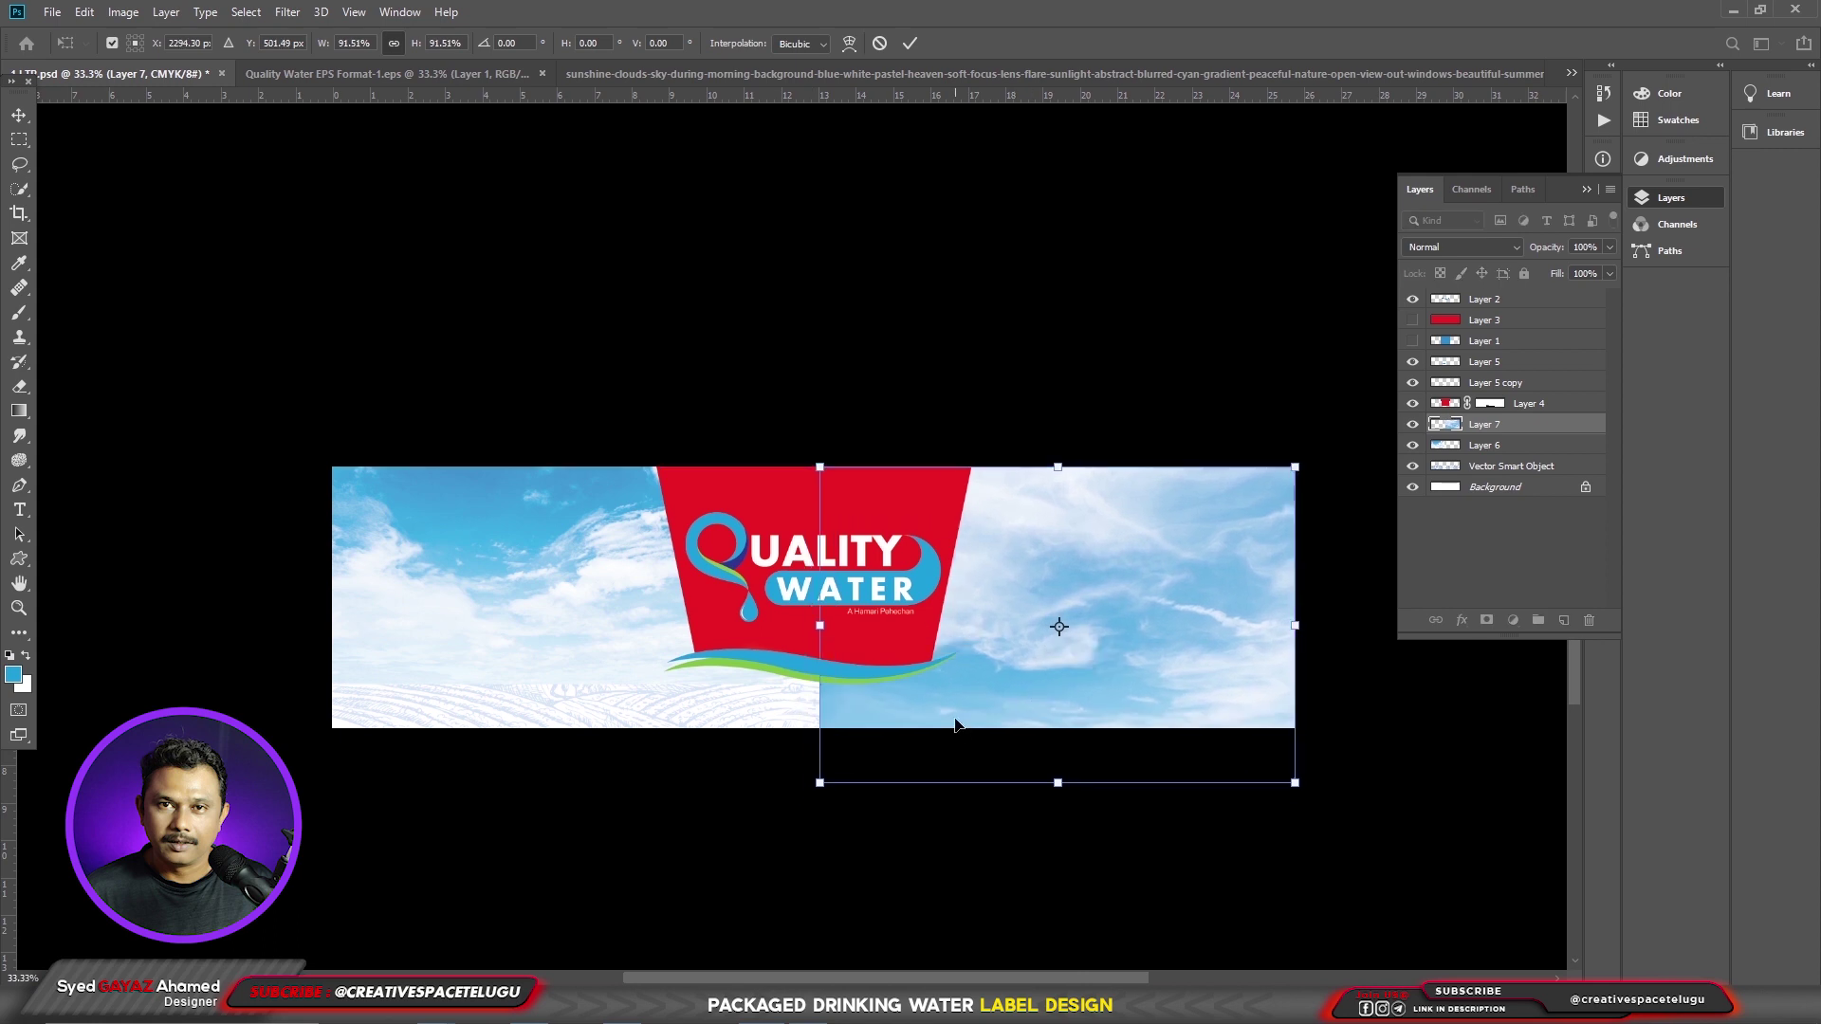
pyautogui.press('Return')
pyautogui.keyDown('shift'); pyautogui.click(630, 589); pyautogui.keyUp('shift')
pyautogui.moveTo(630, 589); pyautogui.dragTo(945, 709)
# - Delete the left sky layer, Layer 6
pyautogui.rightClick(523, 591)
pyautogui.click(569, 642)
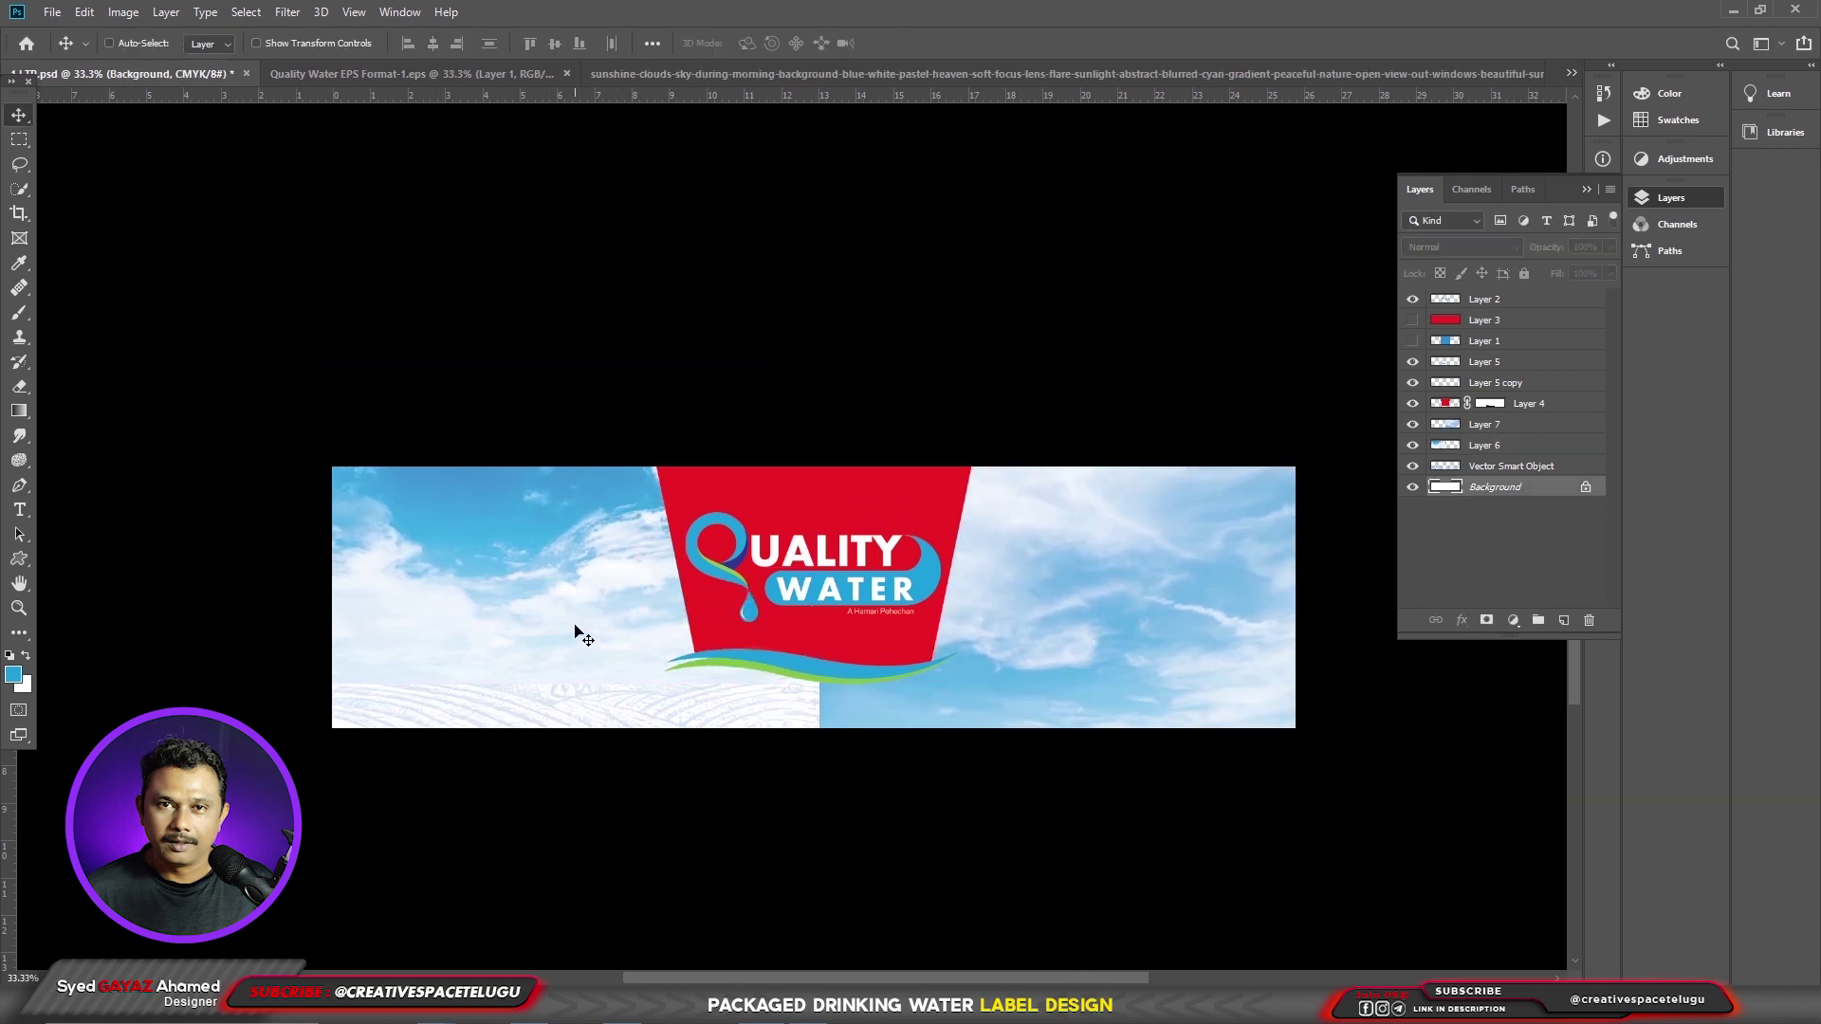
pyautogui.rightClick(574, 625)
pyautogui.click(600, 635)
pyautogui.press('Delete')
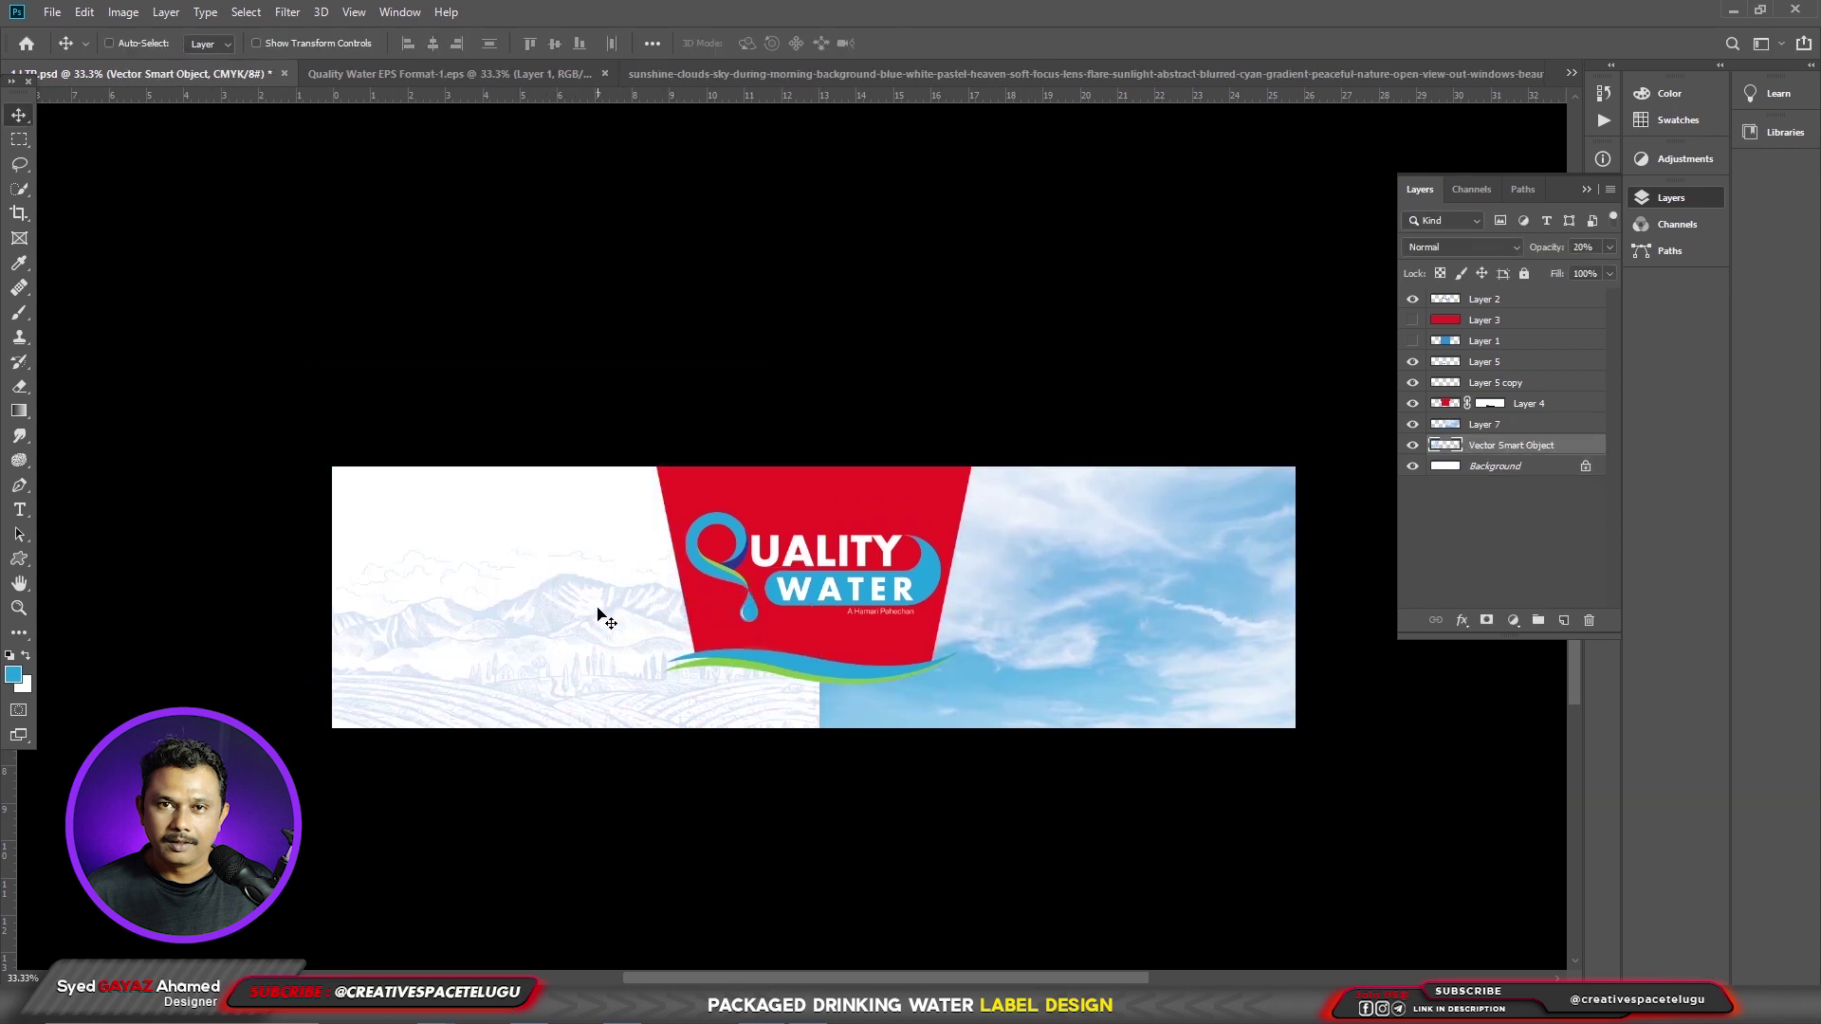
# - Bring in the sunshine-clouds sky image and resize it to fit the label's left side
pyautogui.click(1192, 74)
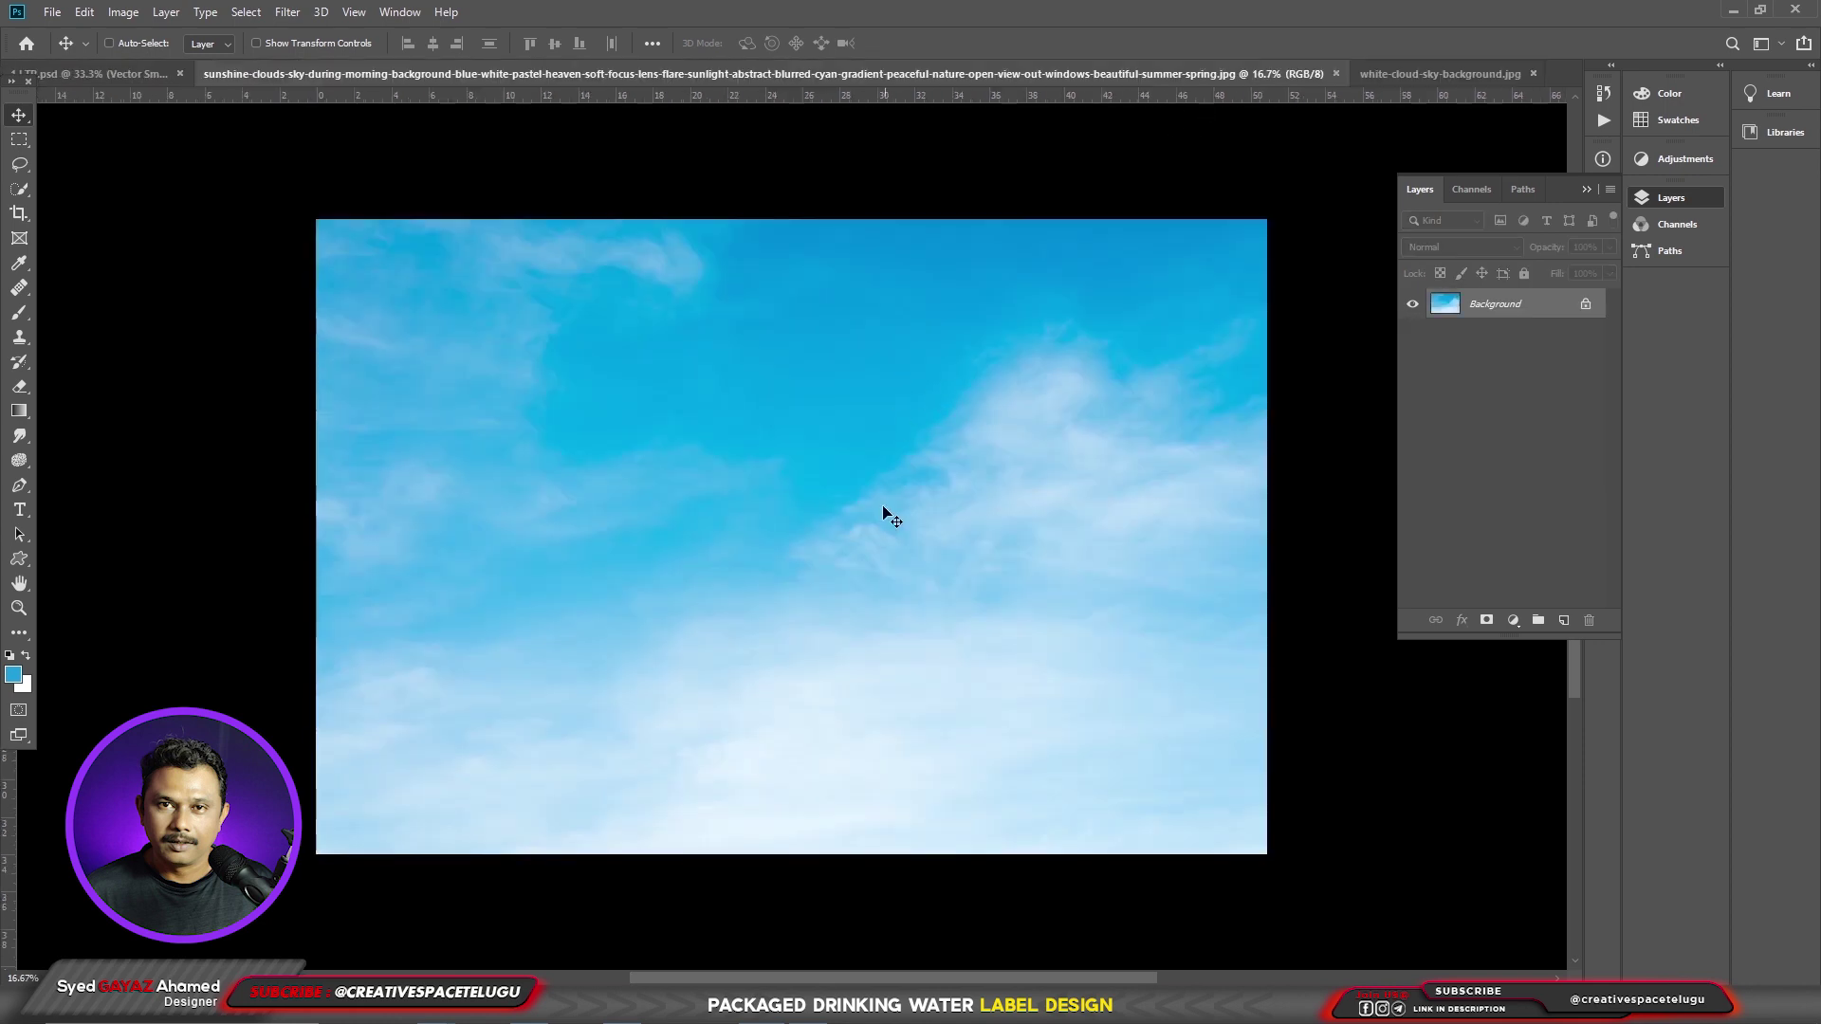
pyautogui.hotkey('ctrl', 'BackSpace')
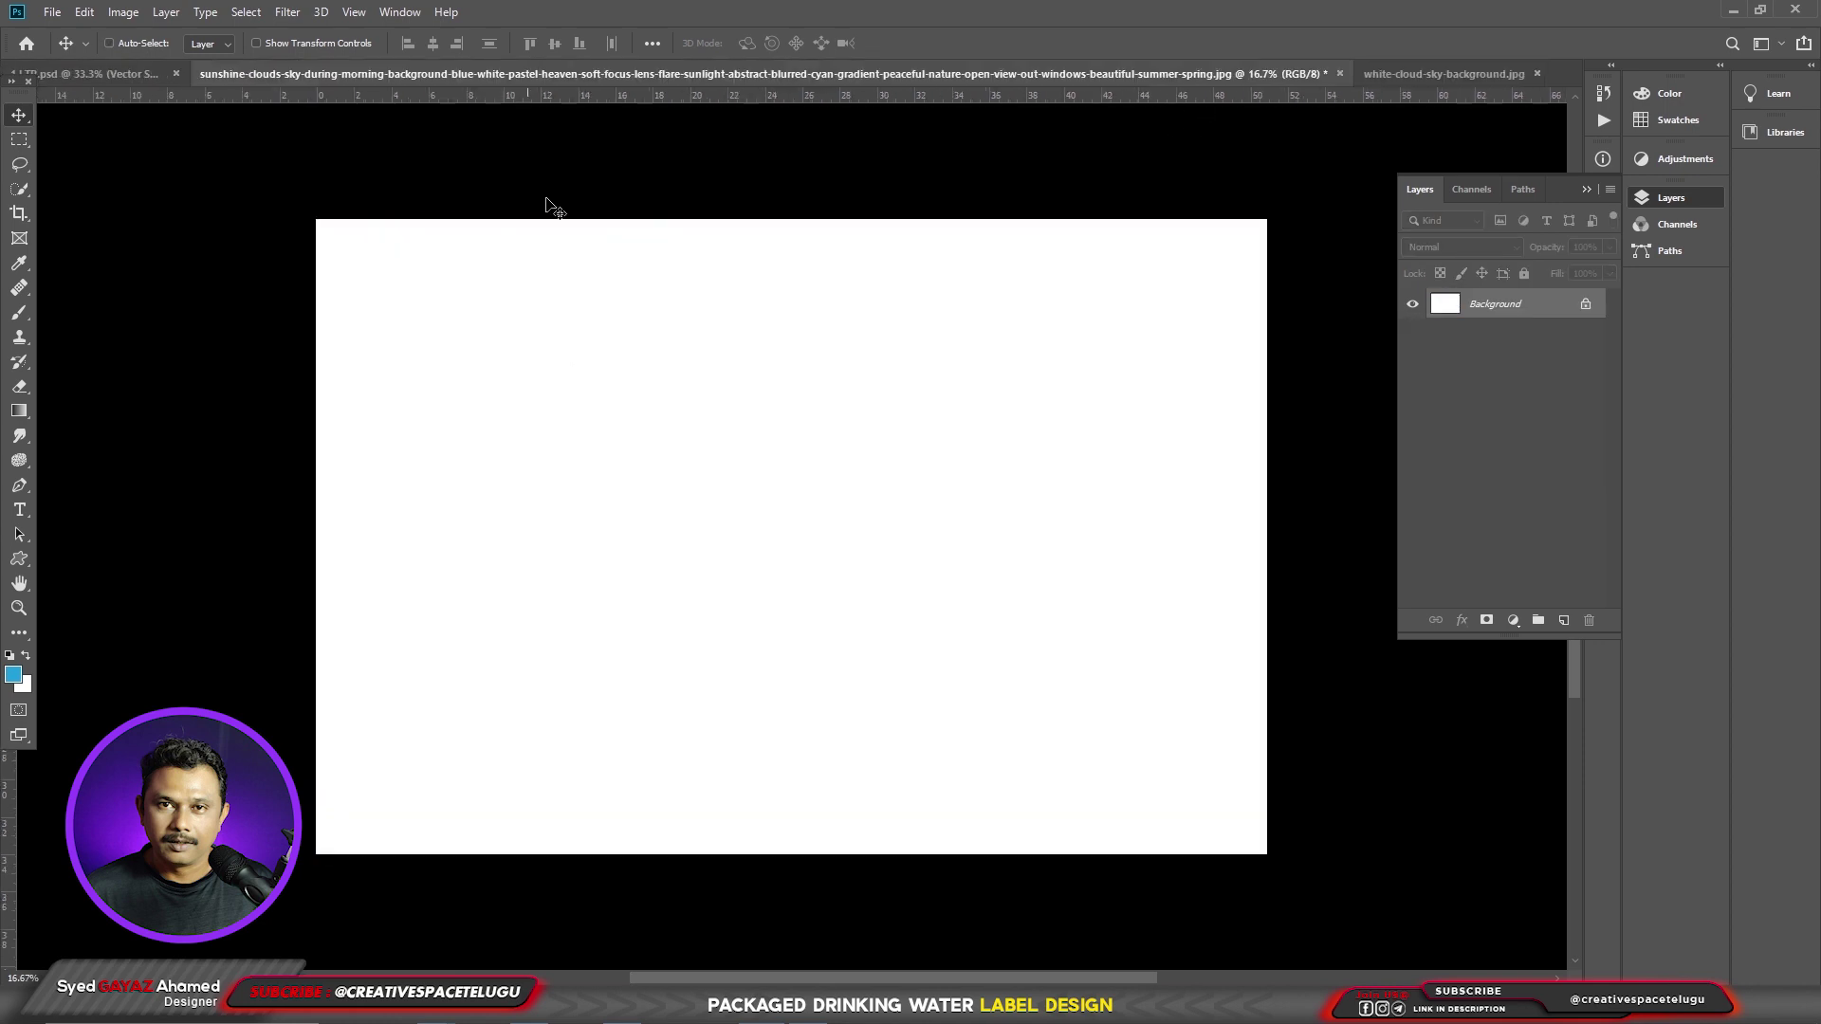
pyautogui.click(68, 74)
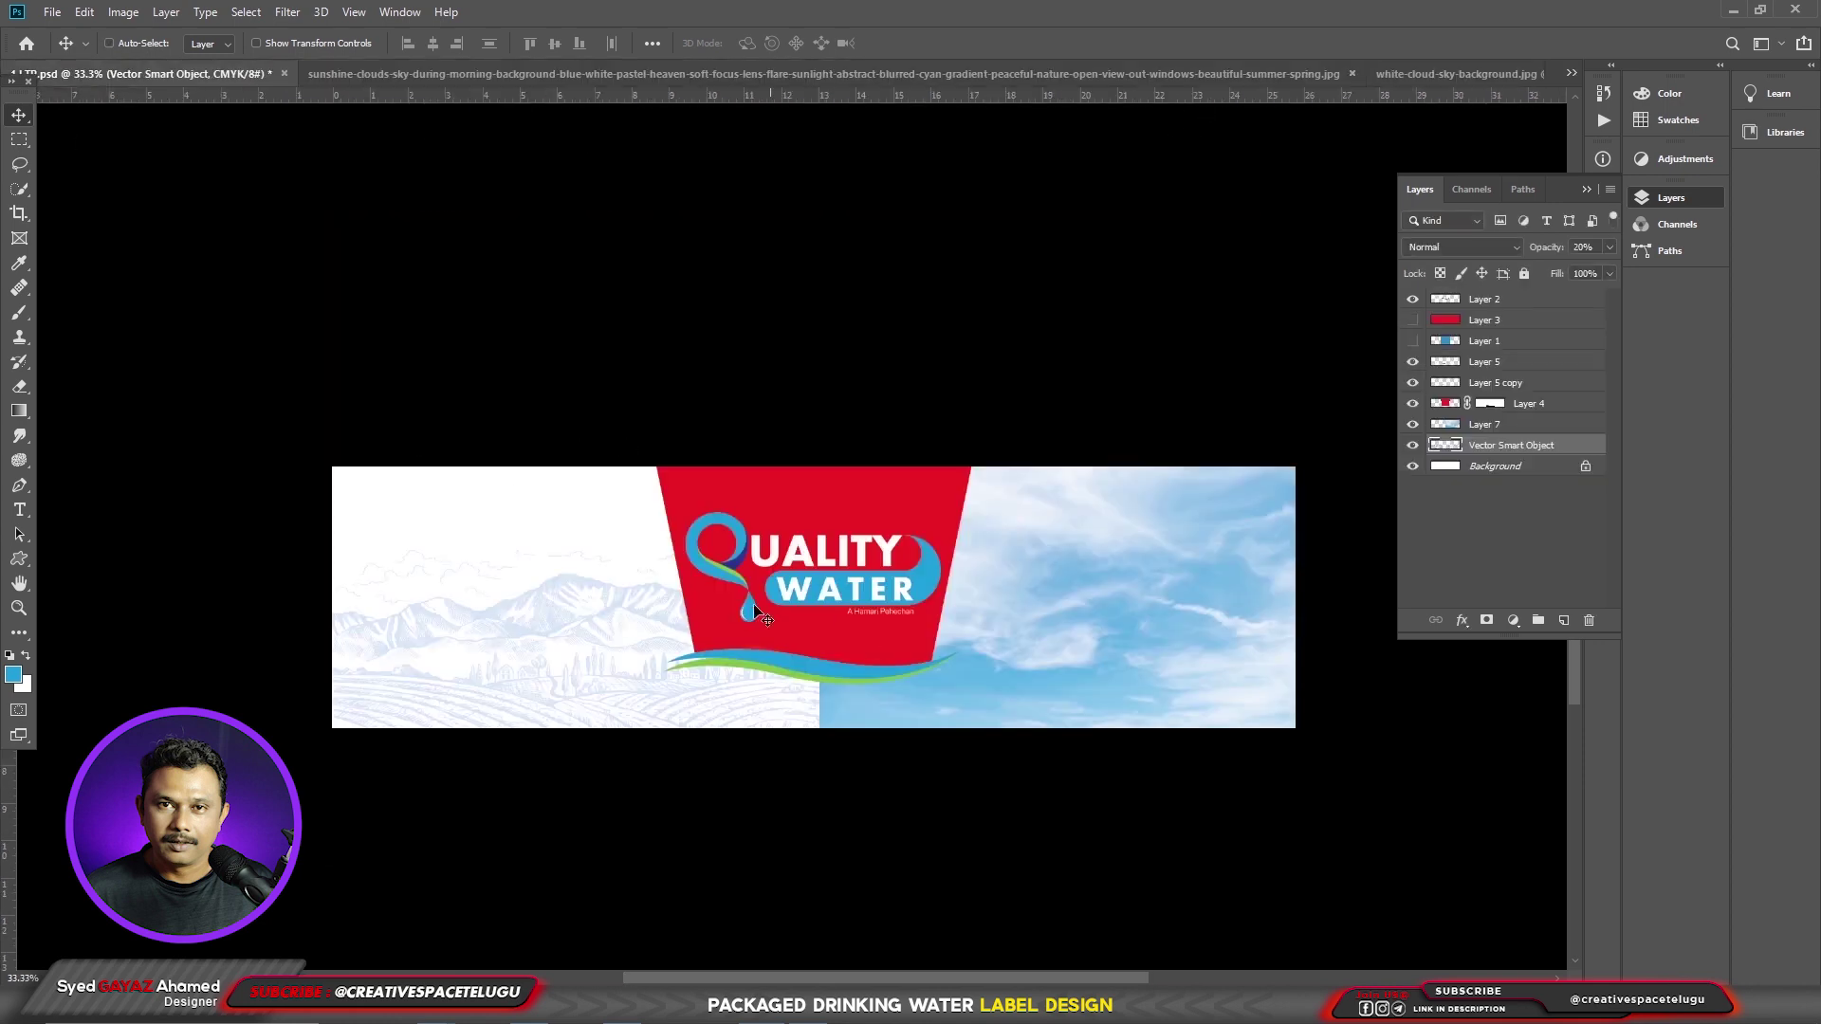
pyautogui.moveTo(944, 624); pyautogui.dragTo(939, 627)
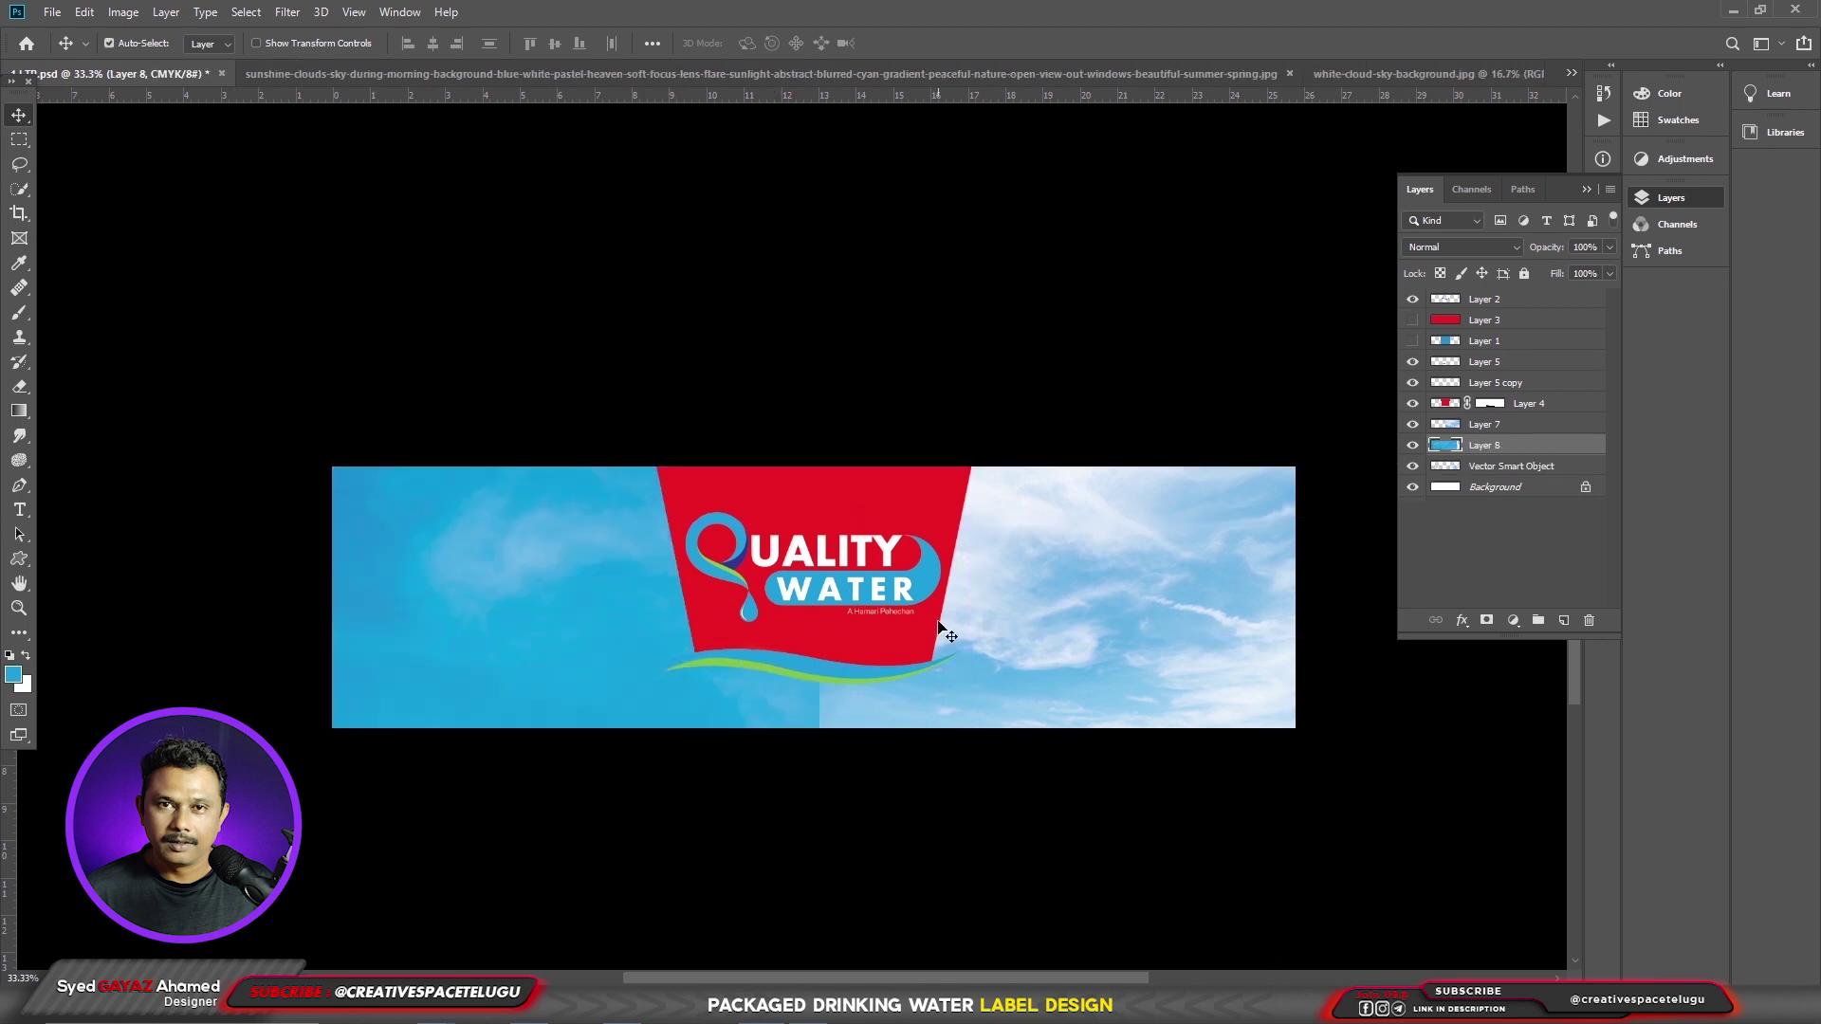
pyautogui.moveTo(659, 578); pyautogui.dragTo(652, 716)
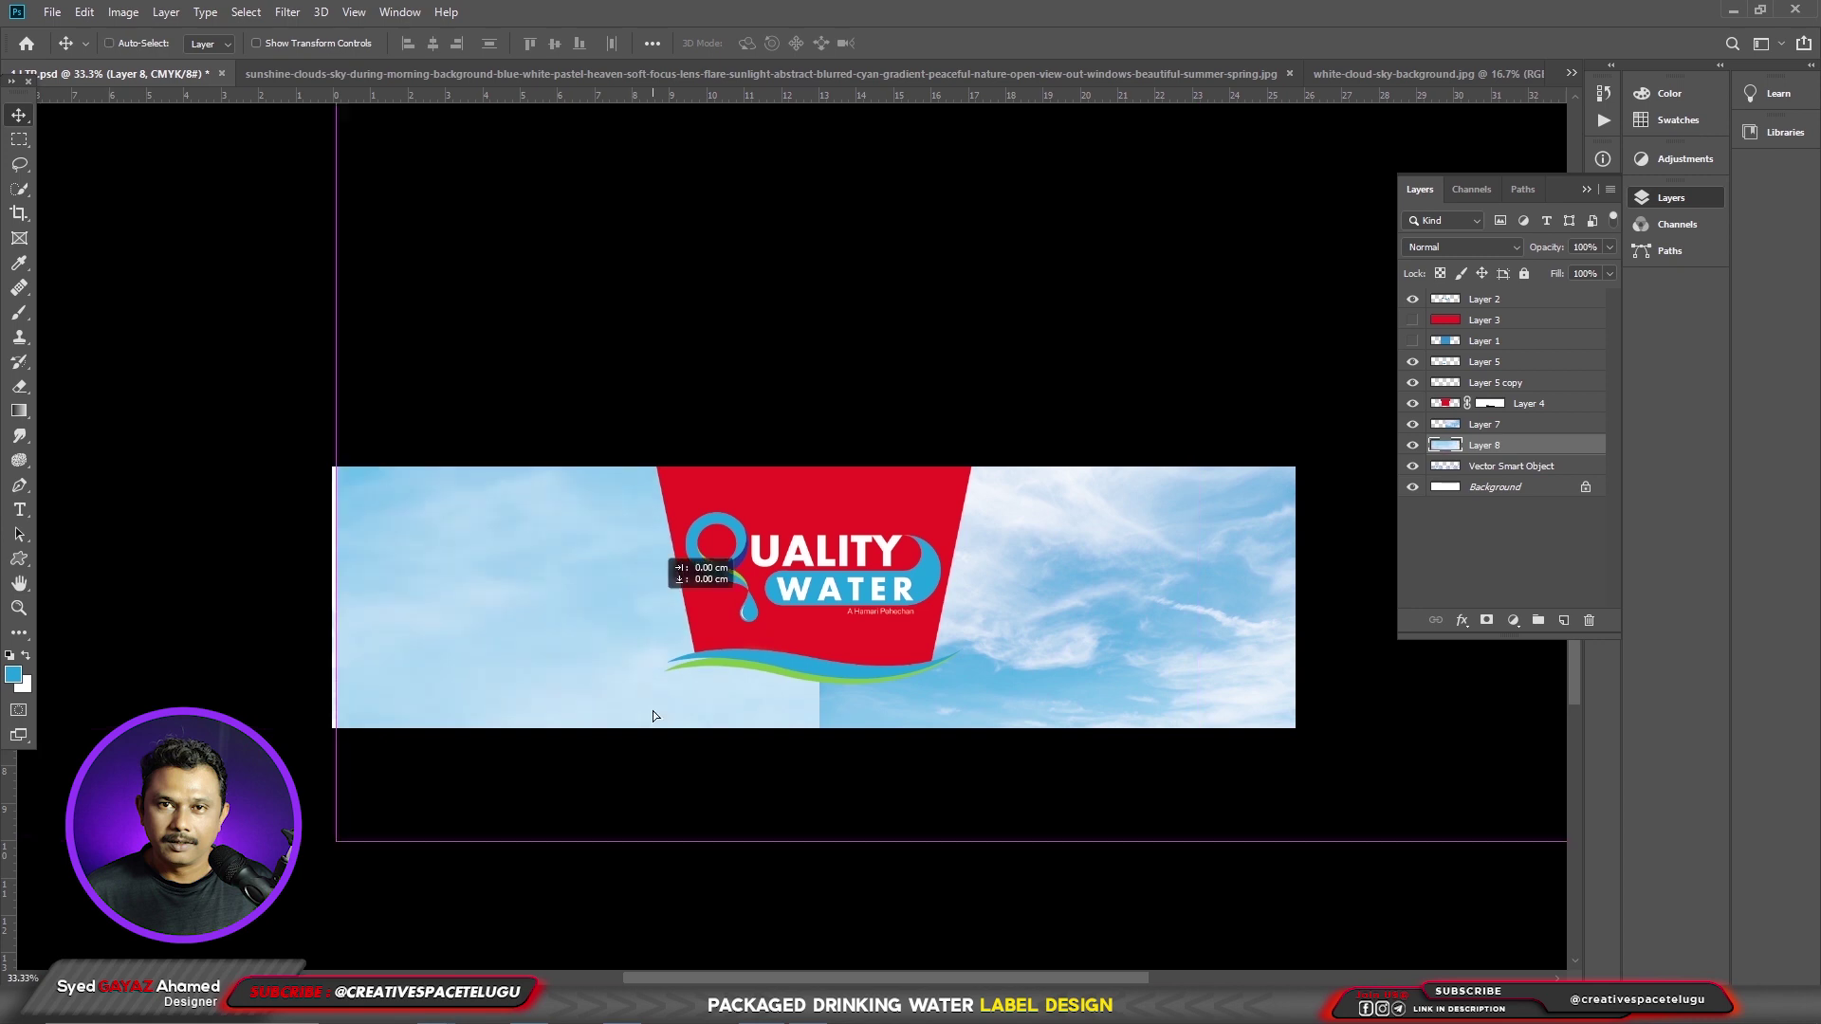
pyautogui.hotkey('ctrl', 't')
pyautogui.moveTo(248, 305); pyautogui.dragTo(516, 394)
pyautogui.moveTo(773, 531); pyautogui.dragTo(832, 694)
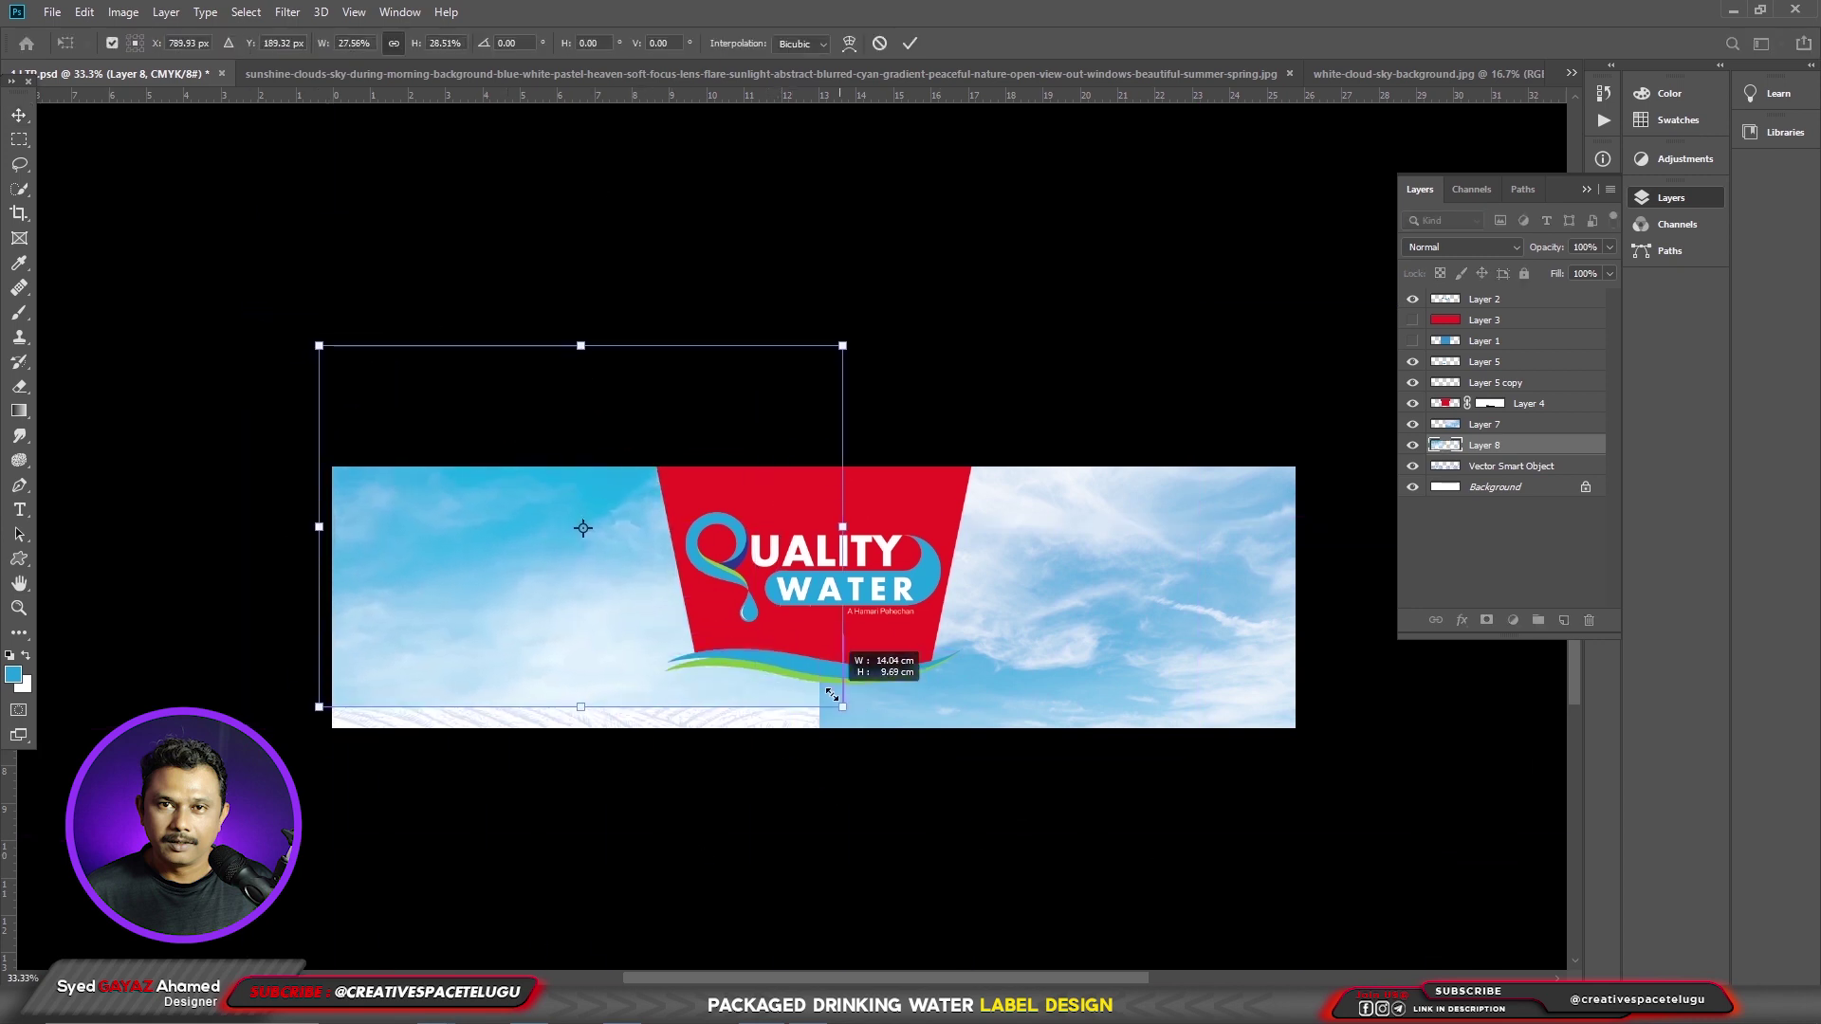
pyautogui.press('Return')
pyautogui.moveTo(1083, 677); pyautogui.dragTo(708, 663)
# - Duplicate the sky layer, stretch the copy over the left half and erase its hard edge
pyautogui.hotkey('ctrl', 'j')
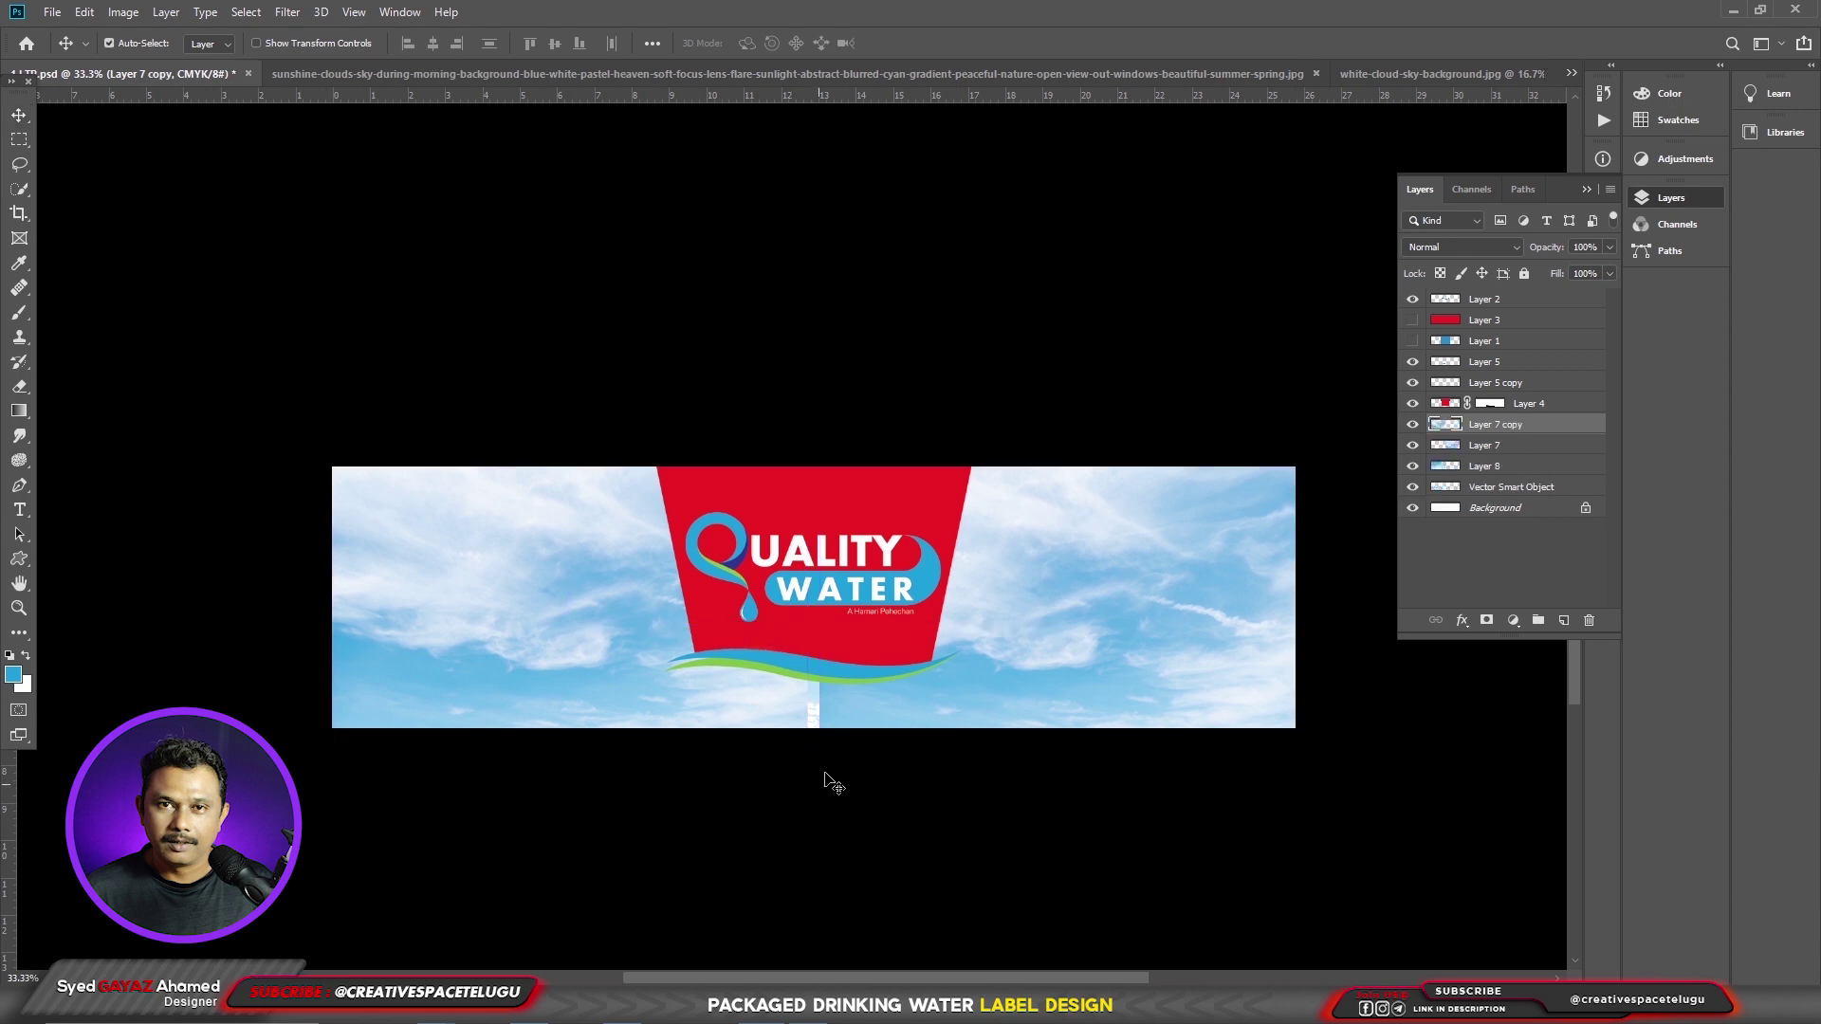
pyautogui.hotkey('ctrl', 't')
pyautogui.moveTo(808, 784); pyautogui.dragTo(823, 804)
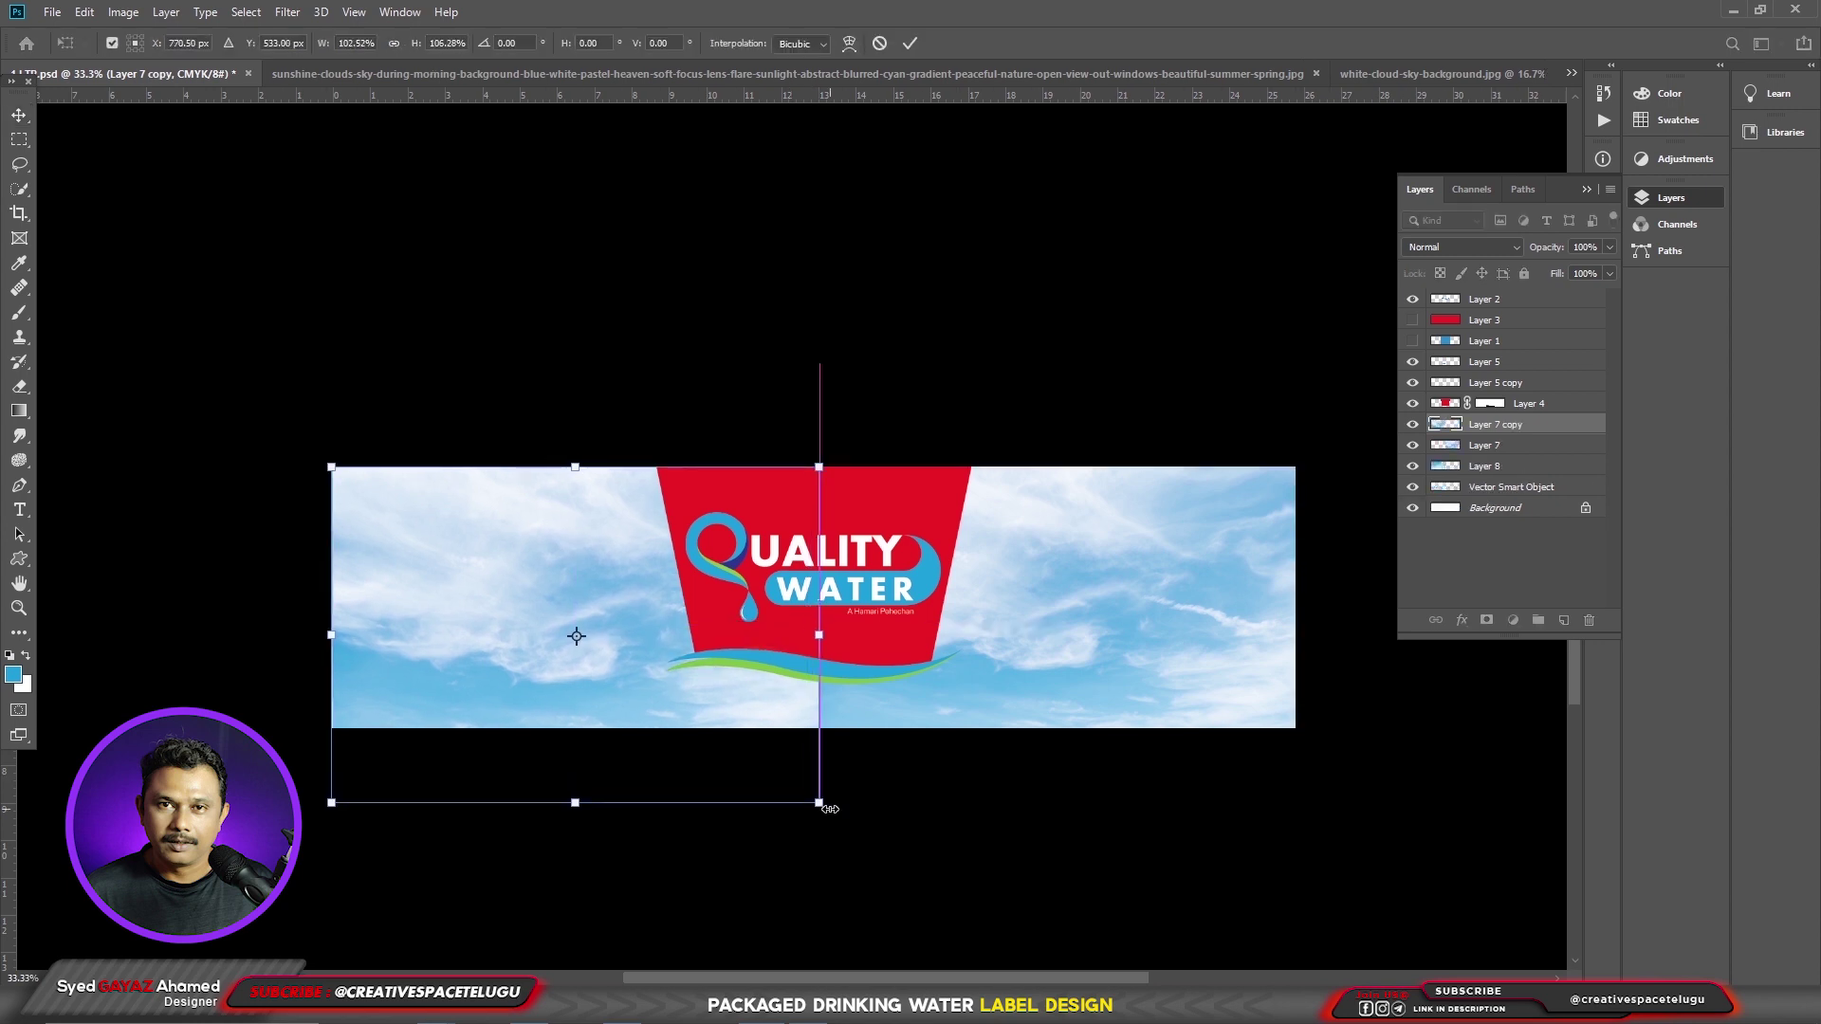
pyautogui.press('Return')
pyautogui.press('e')
pyautogui.moveTo(462, 755)
pyautogui.mouseDown()
pyautogui.moveTo(325, 664)
pyautogui.moveTo(865, 792)
pyautogui.moveTo(882, 702)
pyautogui.mouseUp()
# - Select sky Layers 8 and 7 together and nudge them slightly left
pyautogui.press('v')
pyautogui.keyDown('shift'); pyautogui.click(588, 646); pyautogui.keyUp('shift')
pyautogui.moveTo(588, 646); pyautogui.dragTo(549, 650)
pyautogui.hotkey('ctrl', 'z')
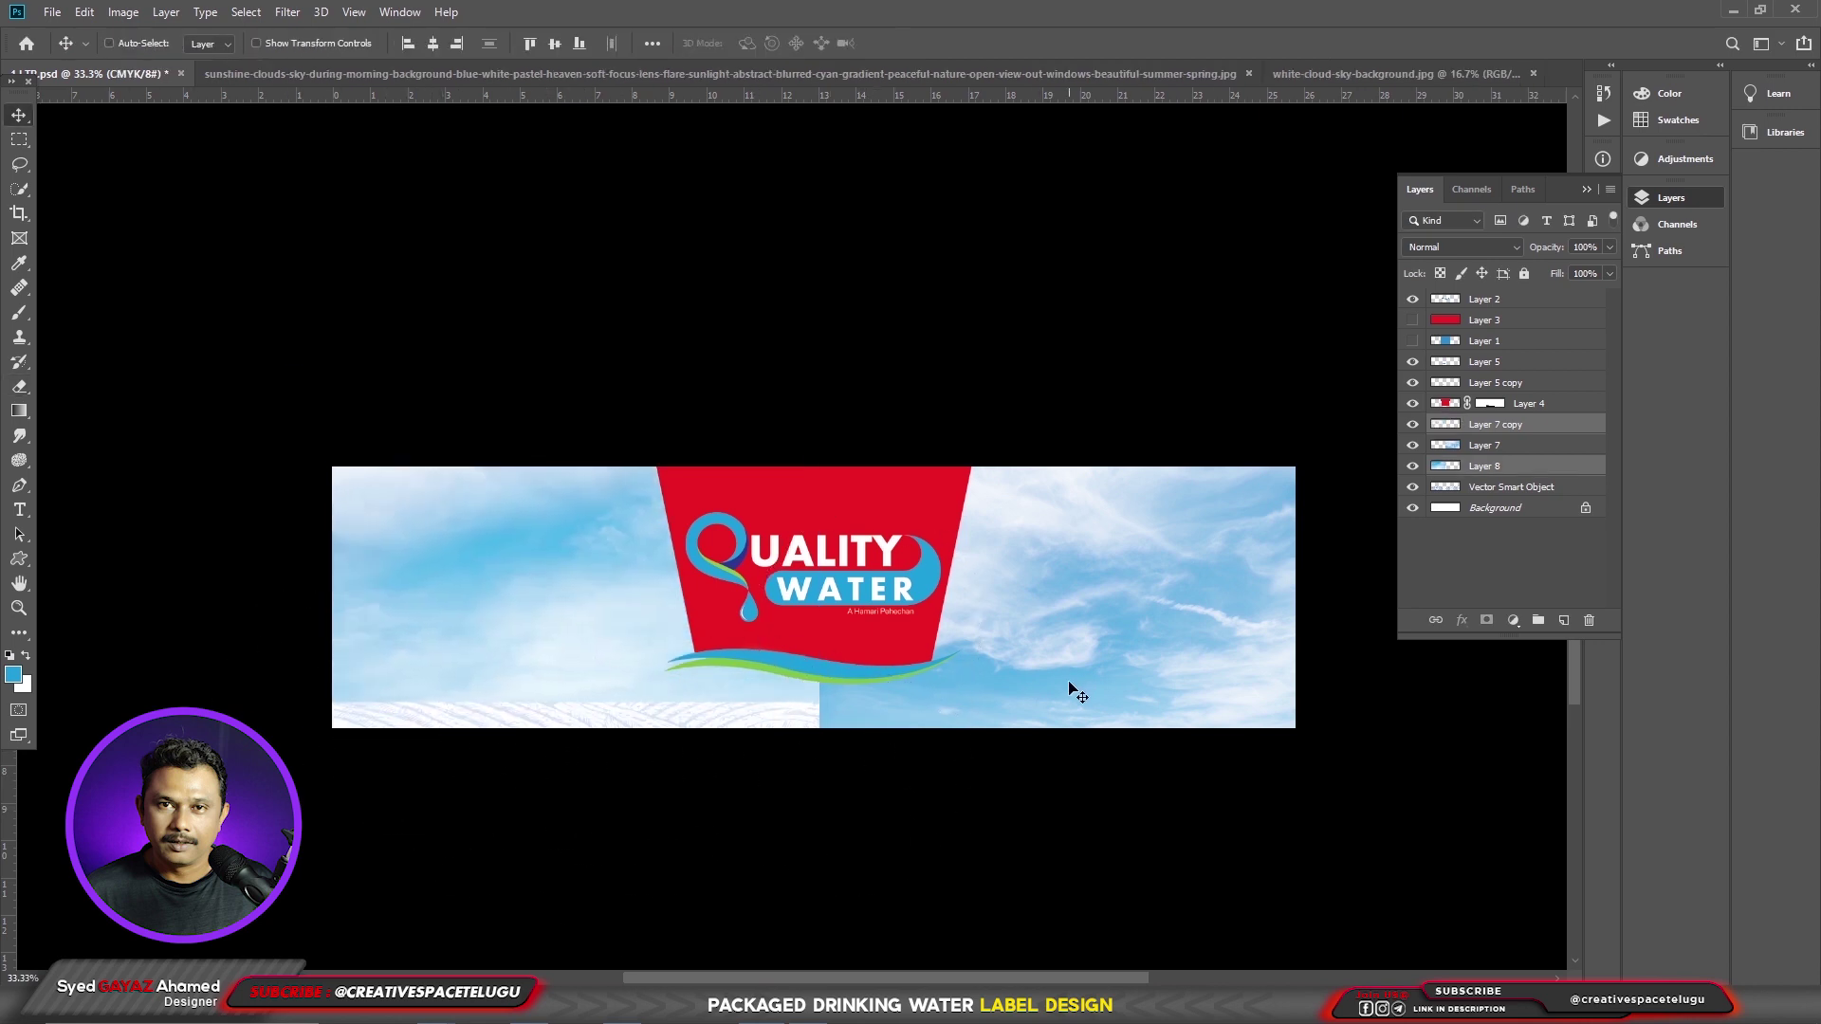
pyautogui.keyDown('shift'); pyautogui.click(1146, 679); pyautogui.keyUp('shift')
pyautogui.moveTo(1147, 679); pyautogui.dragTo(1112, 667)
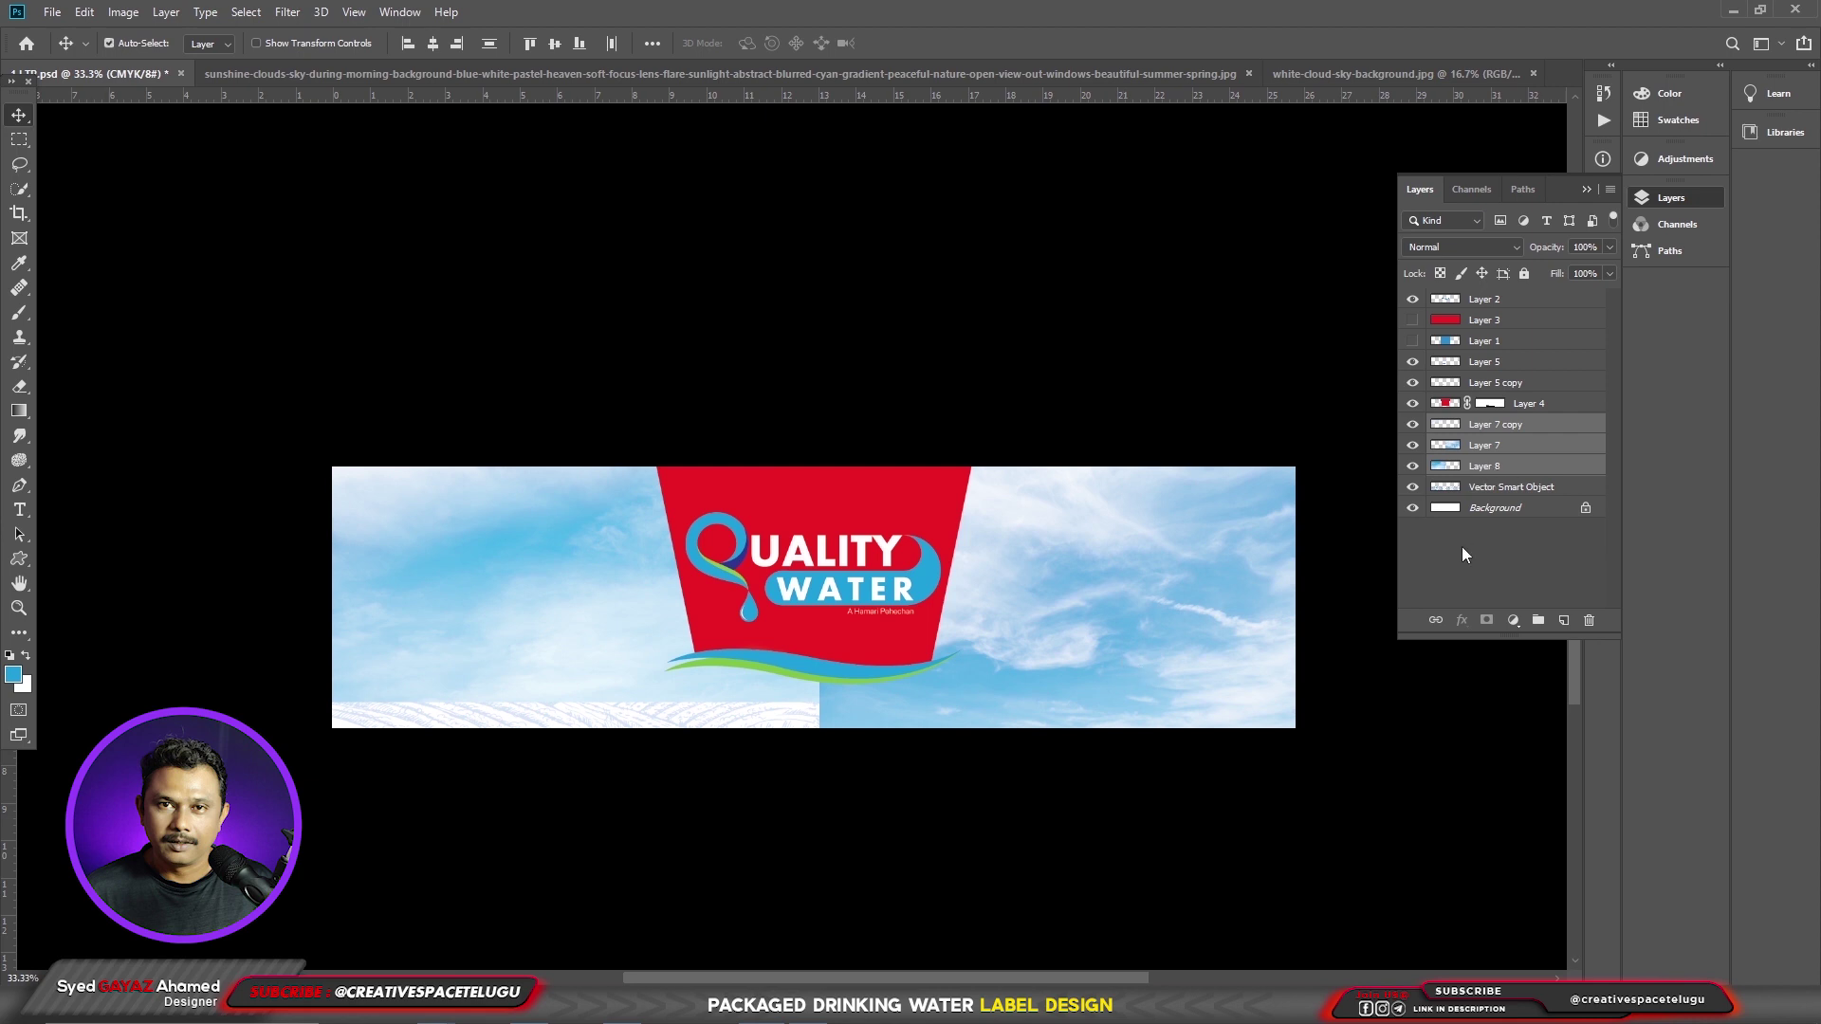
# - Merge the three sky layers, send them beneath the mountains, and erase the sky's bottom
pyautogui.hotkey('ctrl', 'e')
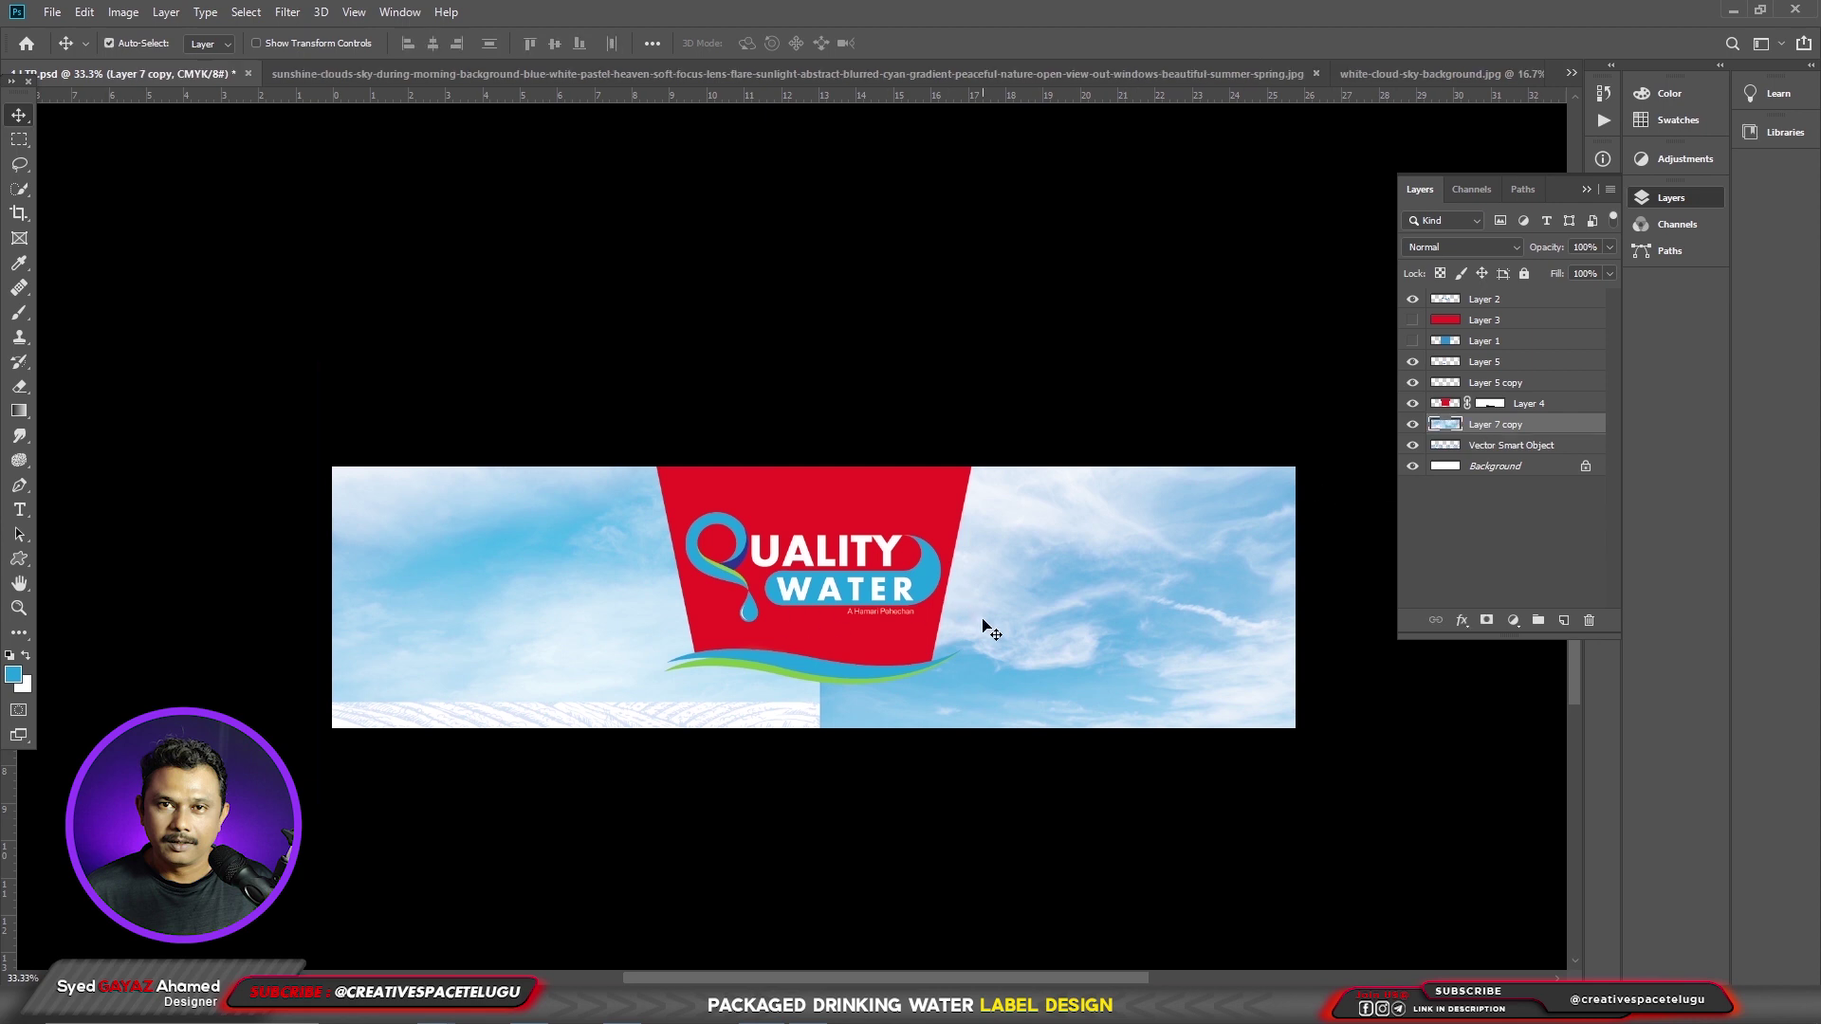
pyautogui.hotkey('ctrl', '[')
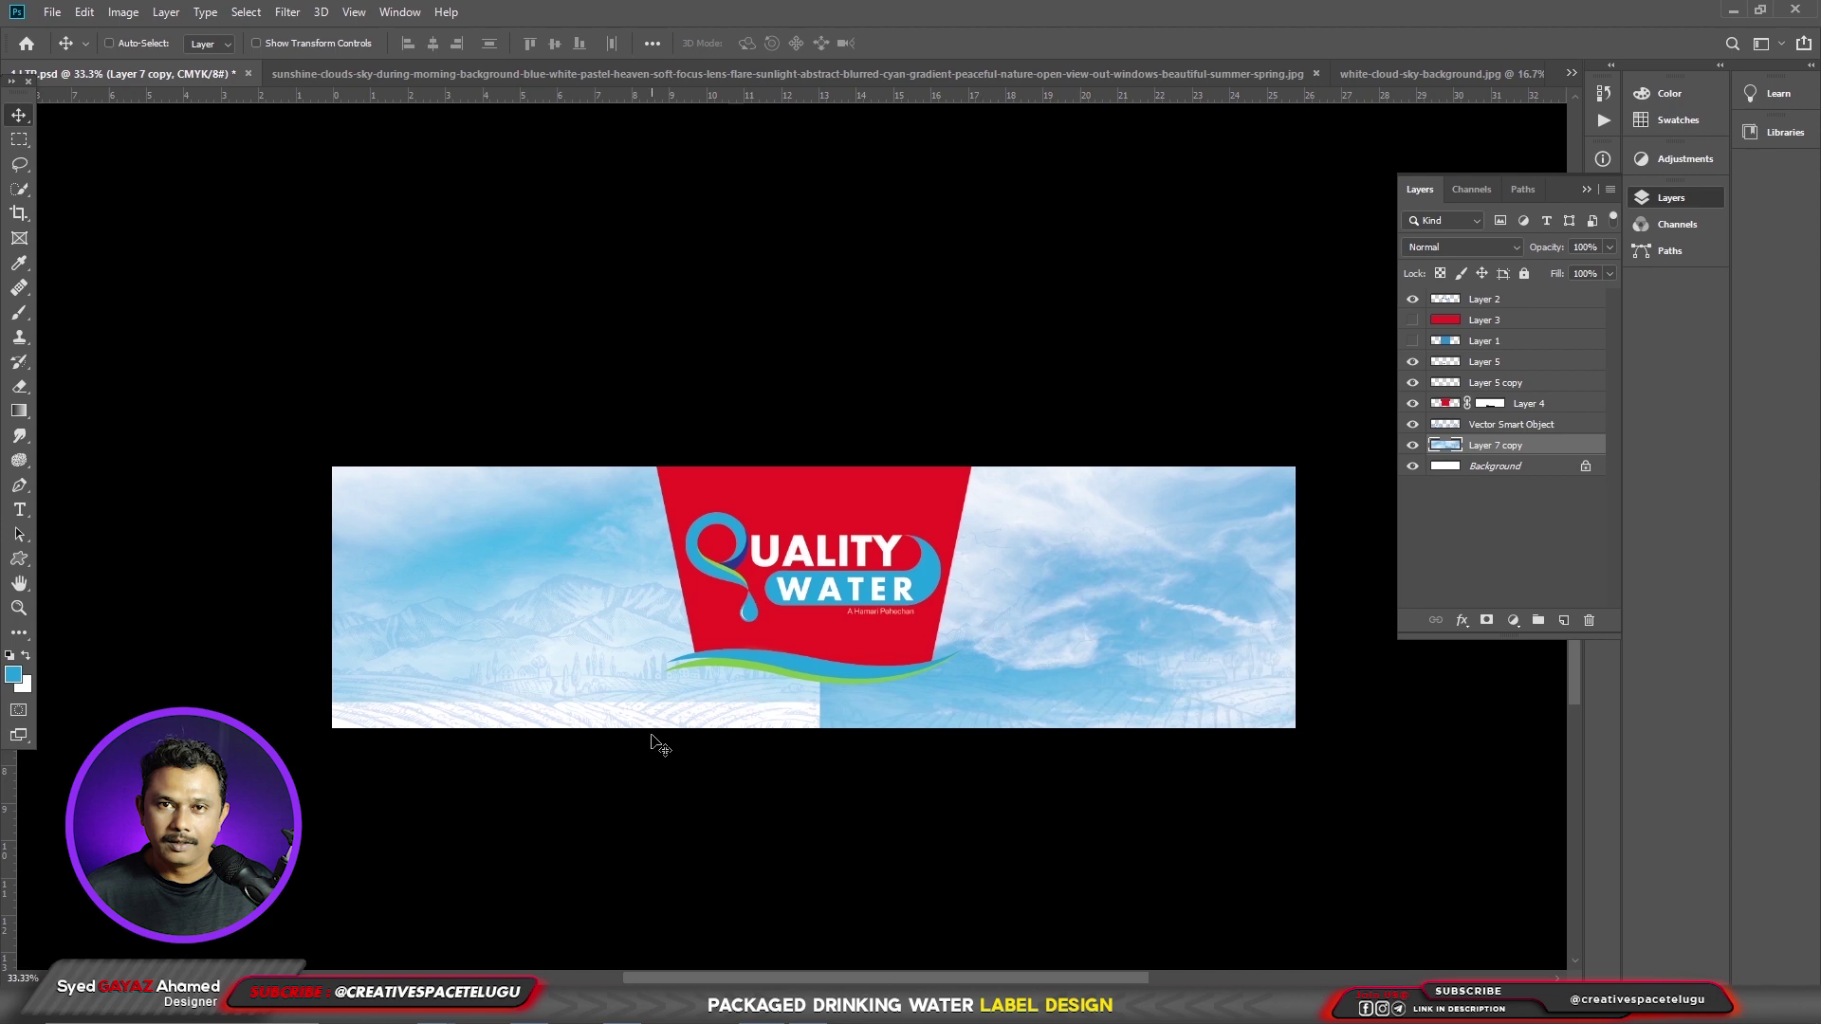
pyautogui.press('e')
pyautogui.press(']')
pyautogui.press(']')
pyautogui.press(']')
pyautogui.press(']')
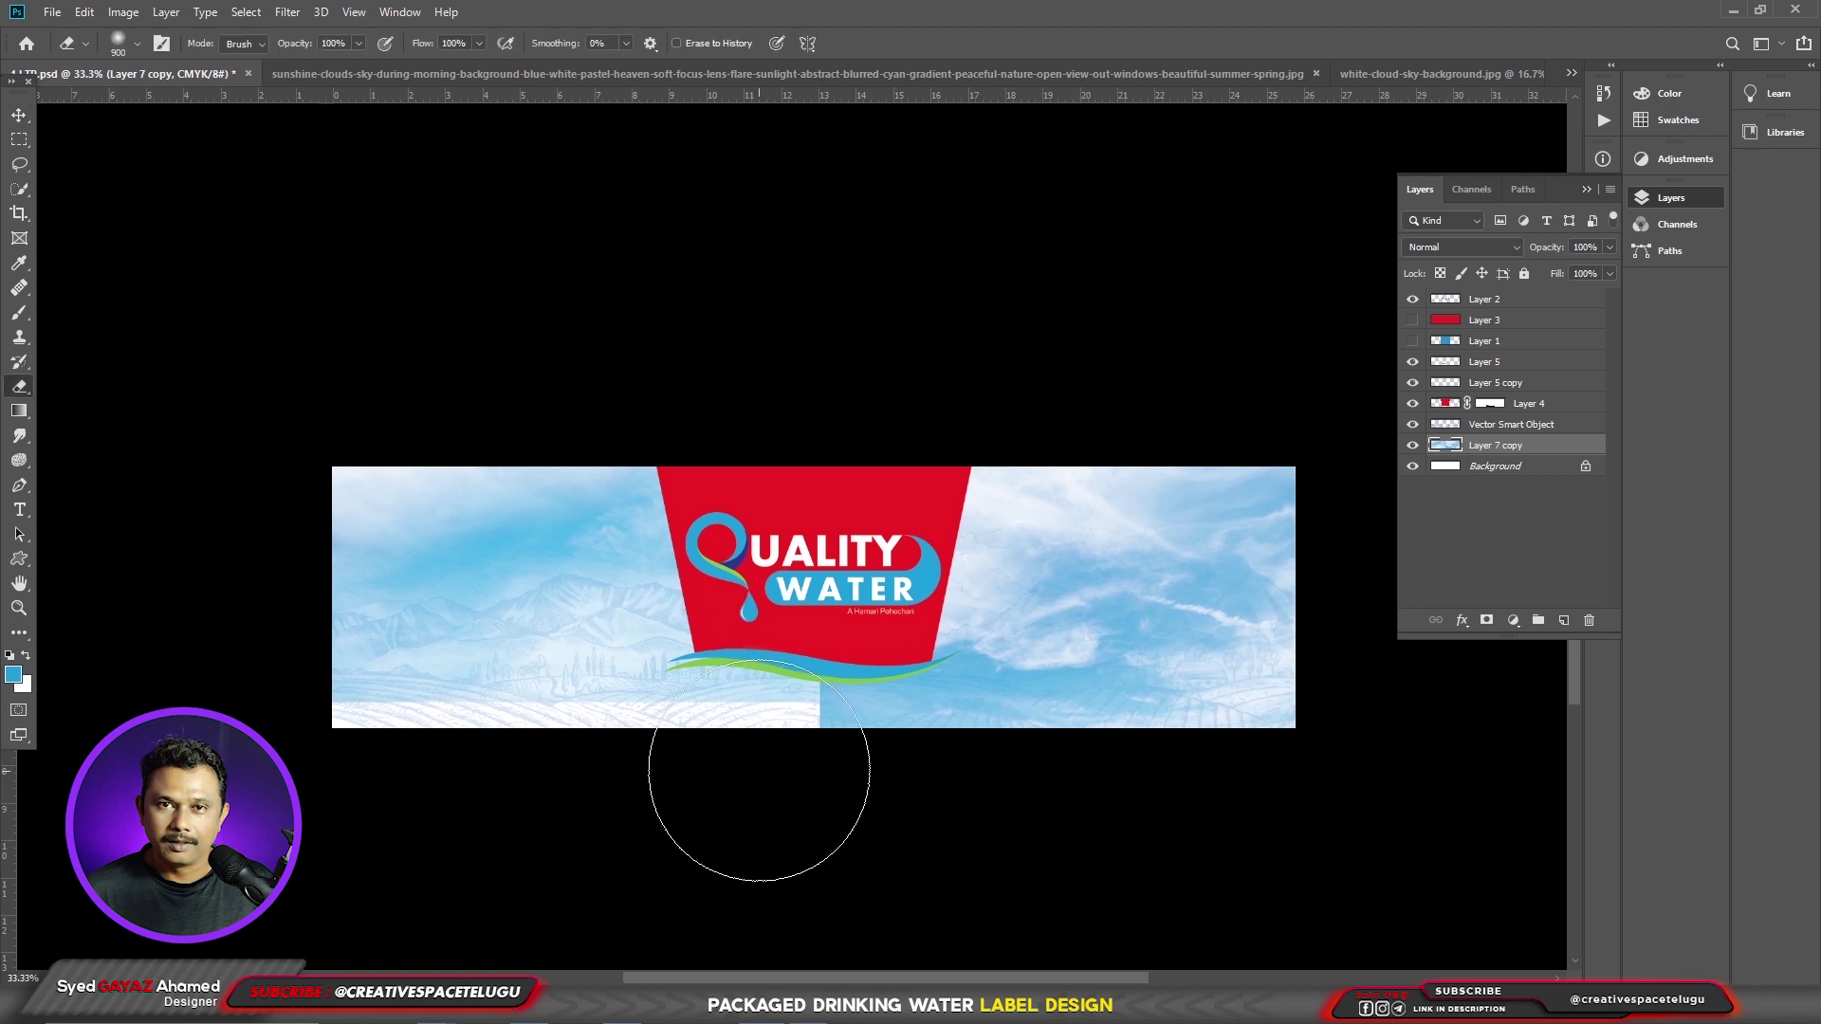
pyautogui.moveTo(341, 798)
pyautogui.mouseDown()
pyautogui.moveTo(589, 772)
pyautogui.moveTo(1431, 772)
pyautogui.moveTo(1186, 772)
pyautogui.moveTo(1188, 742)
pyautogui.moveTo(1118, 743)
pyautogui.mouseUp()
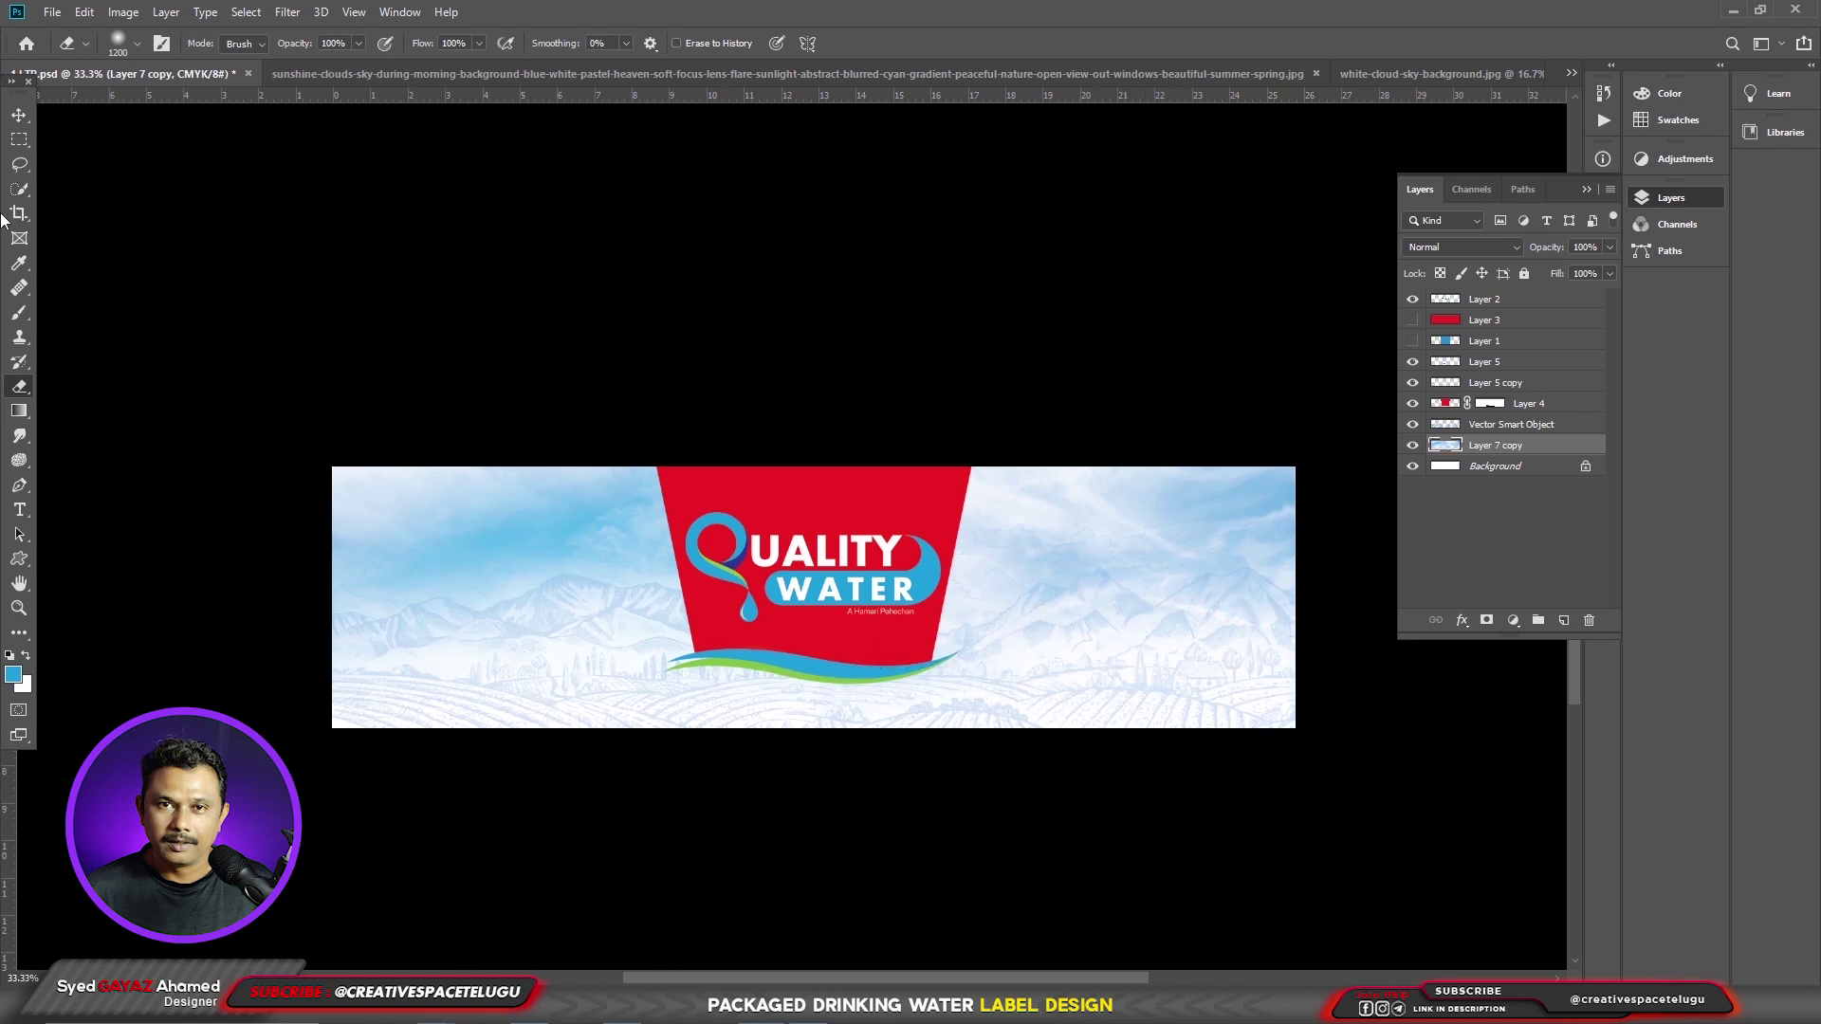
# - Shift the sky's hue very slightly with Hue/Saturation and lighten it with Curves
pyautogui.click(19, 114)
pyautogui.press('ctrl')
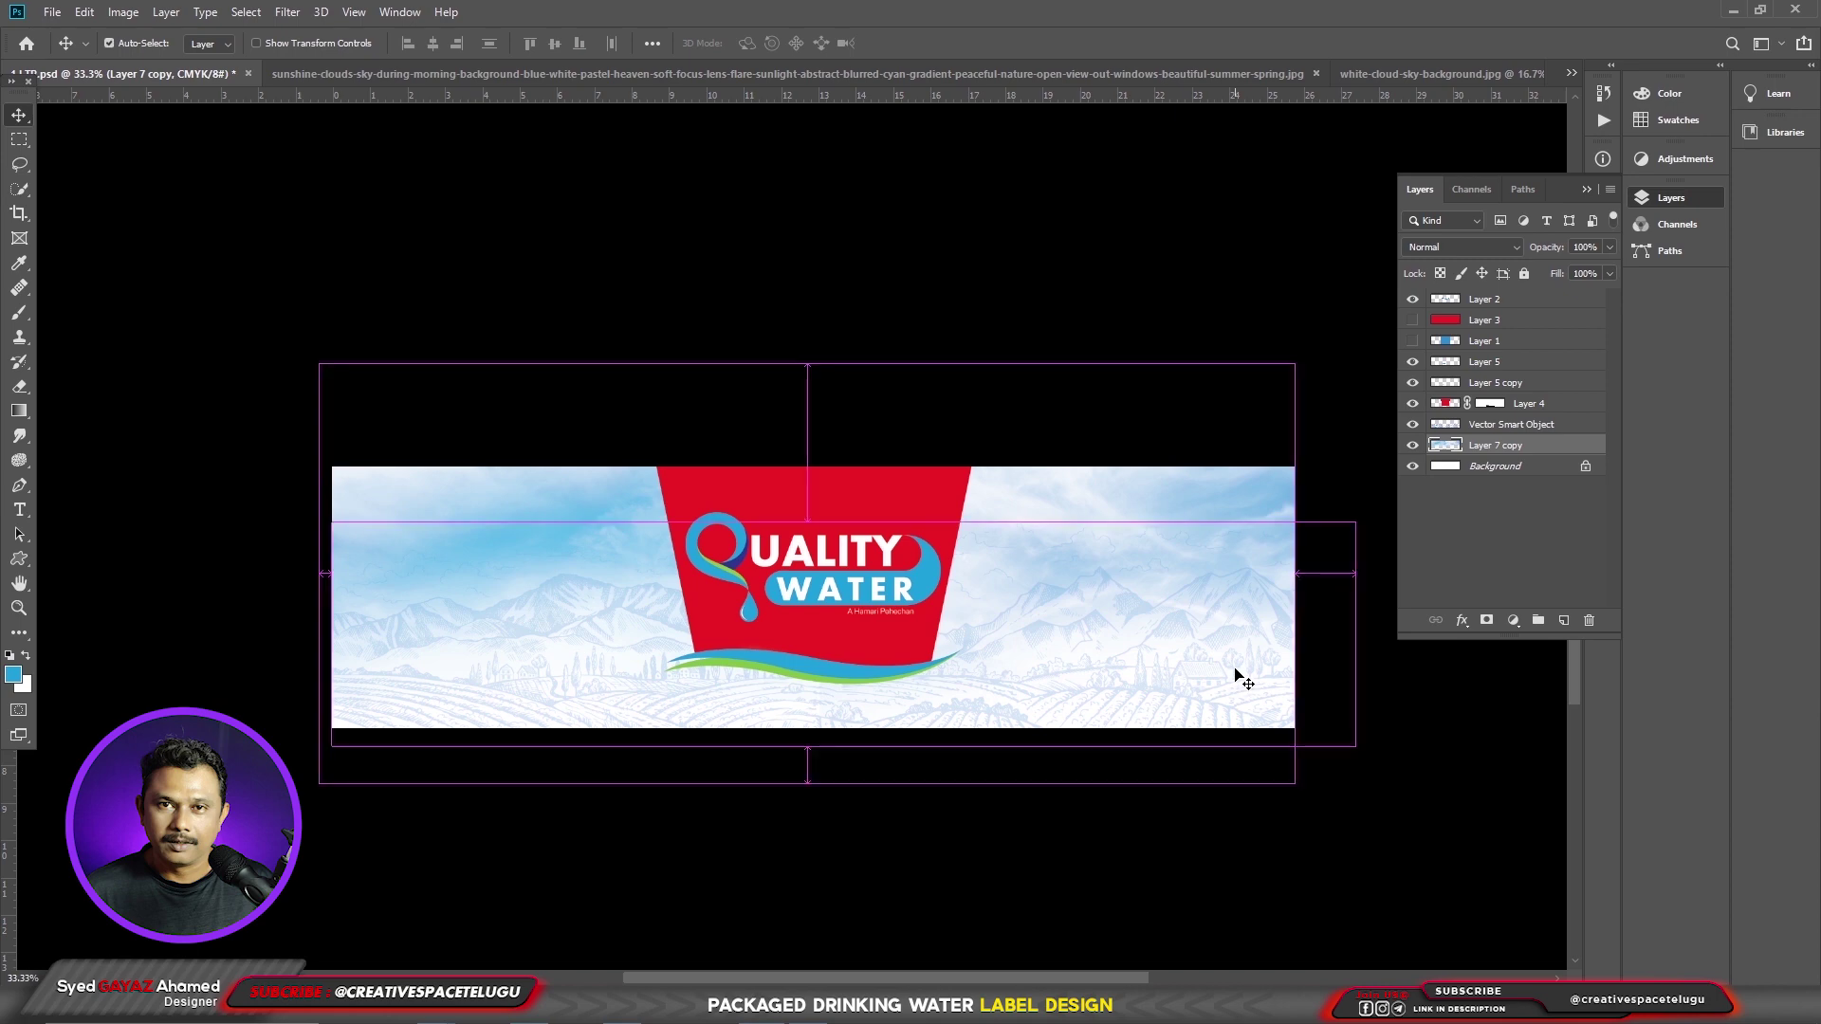
pyautogui.hotkey('ctrl', 'u')
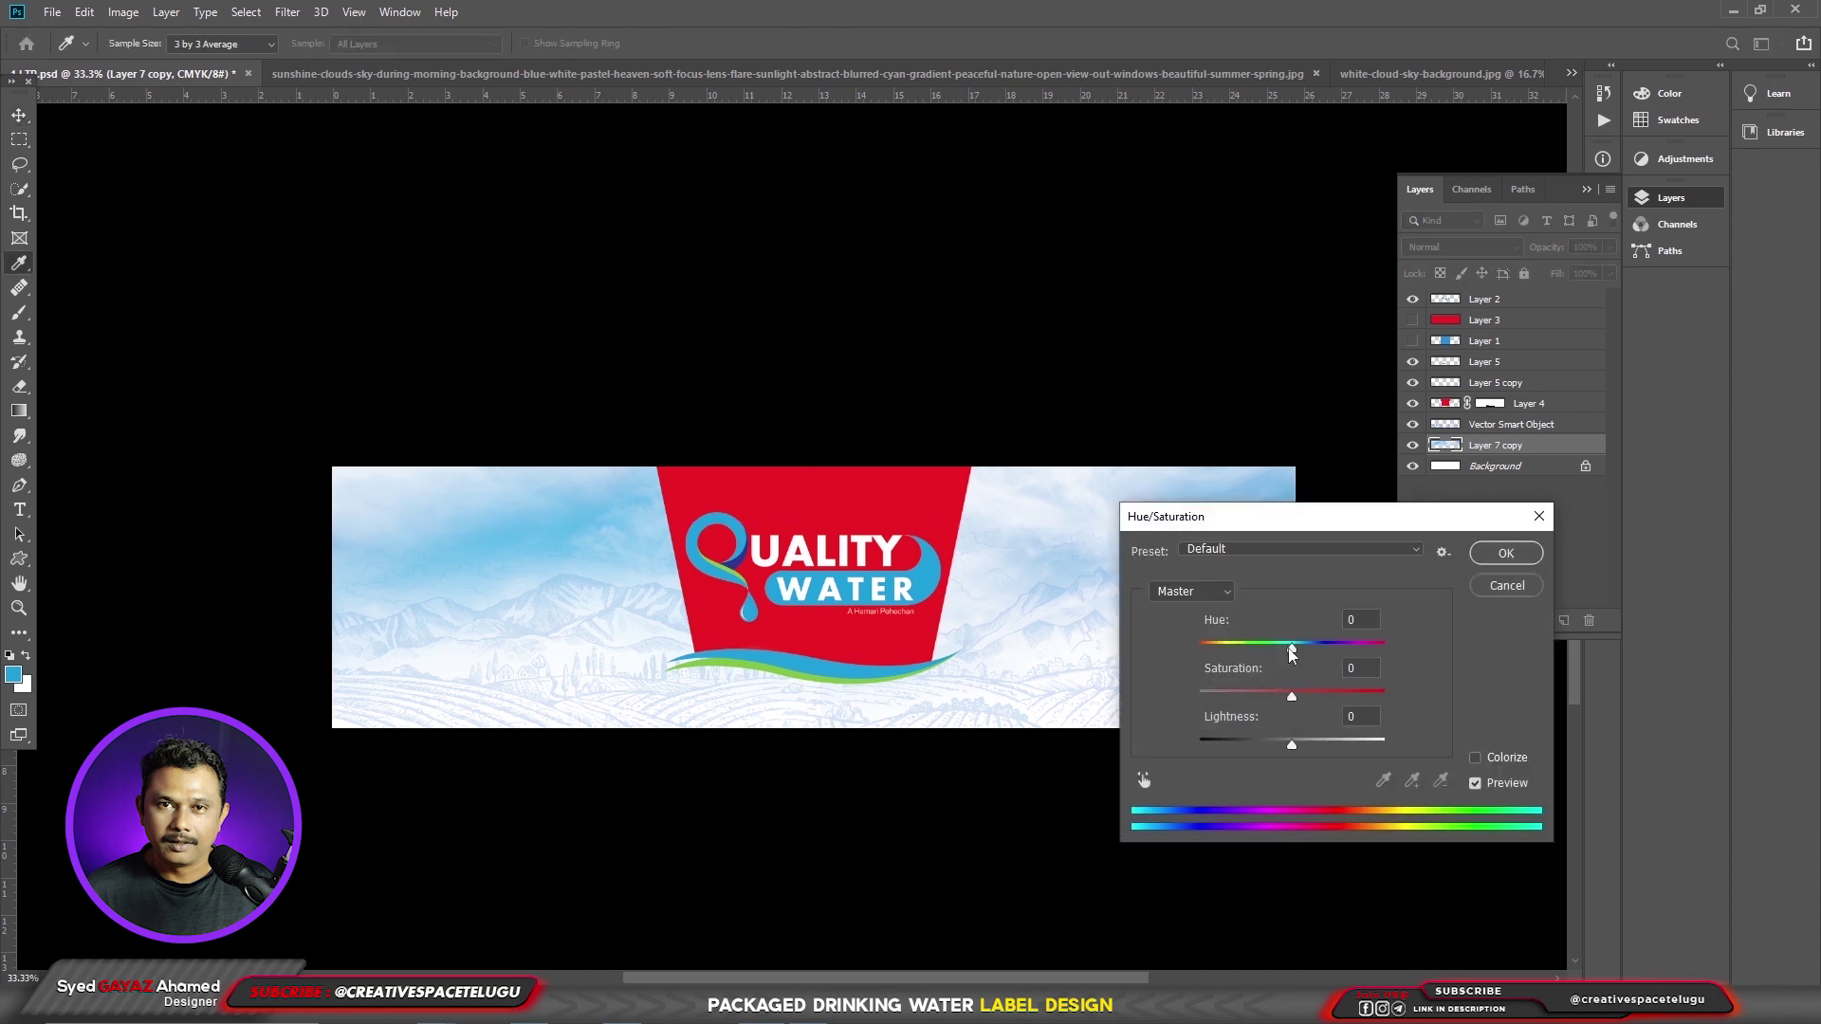
pyautogui.moveTo(1291, 652); pyautogui.dragTo(1292, 656)
pyautogui.click(1511, 561)
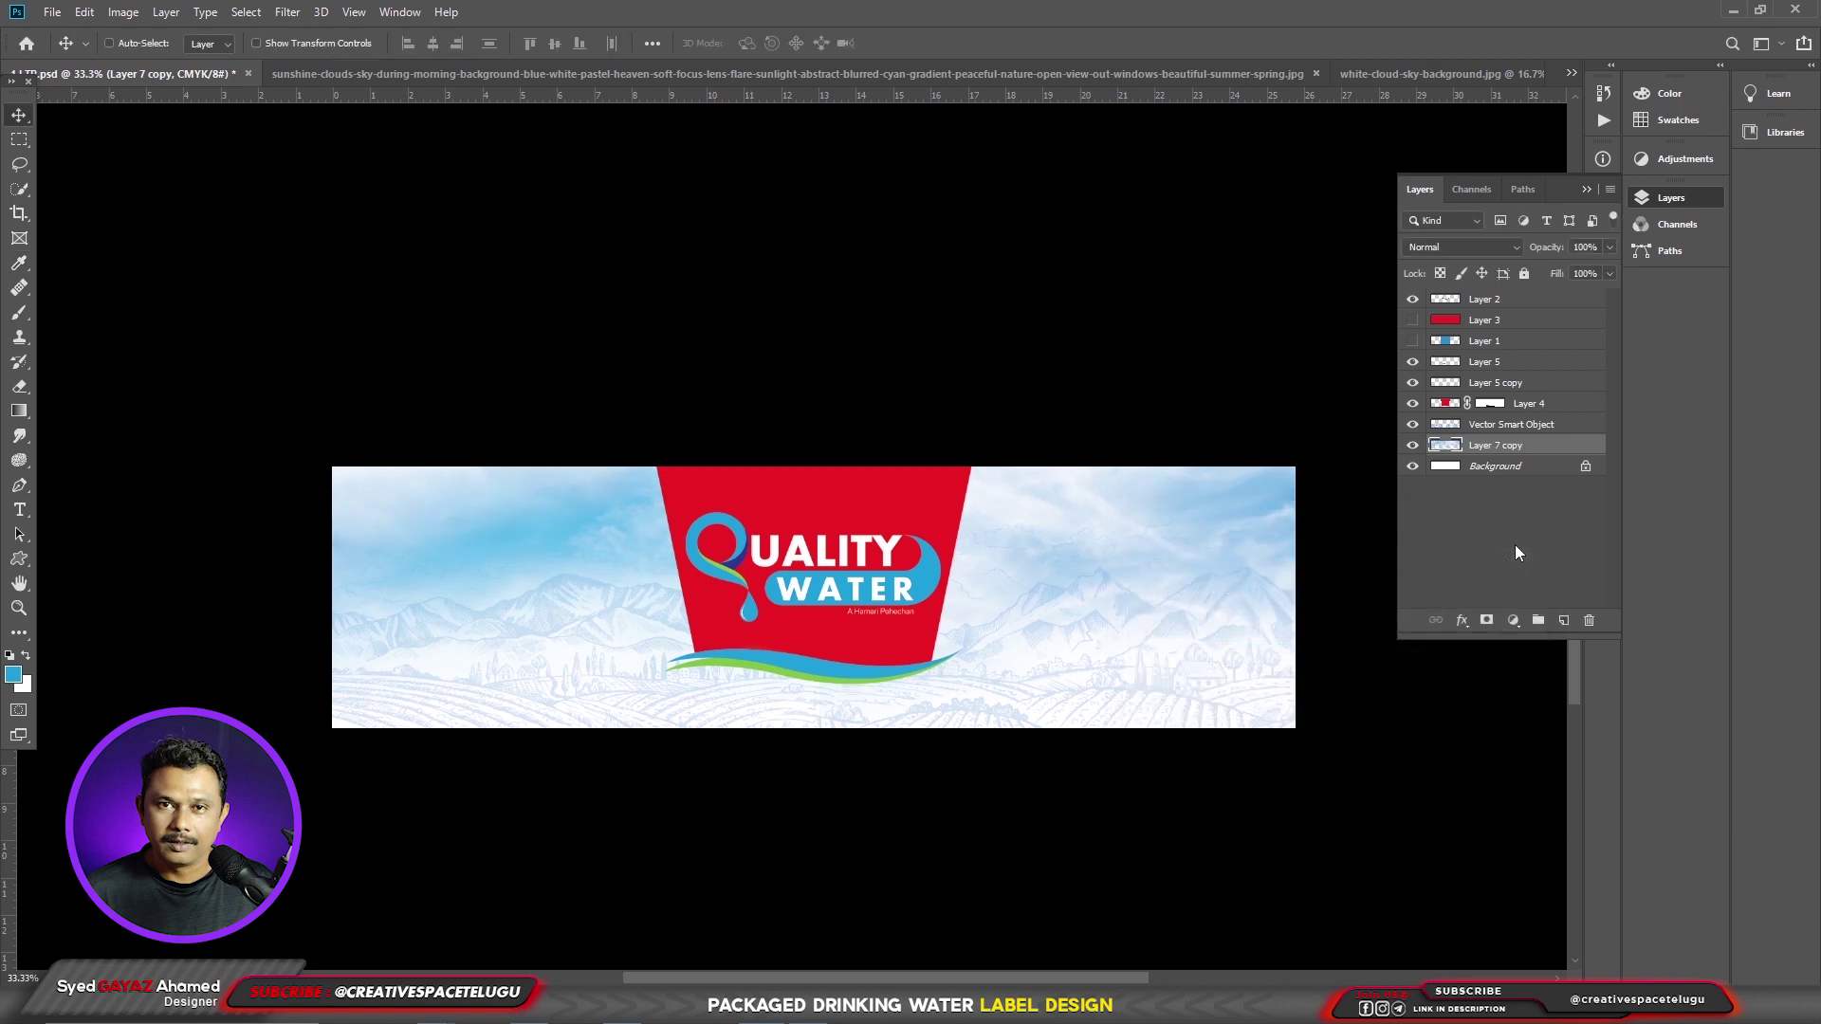
pyautogui.hotkey('ctrl', 'm')
pyautogui.moveTo(1251, 389); pyautogui.dragTo(1246, 375)
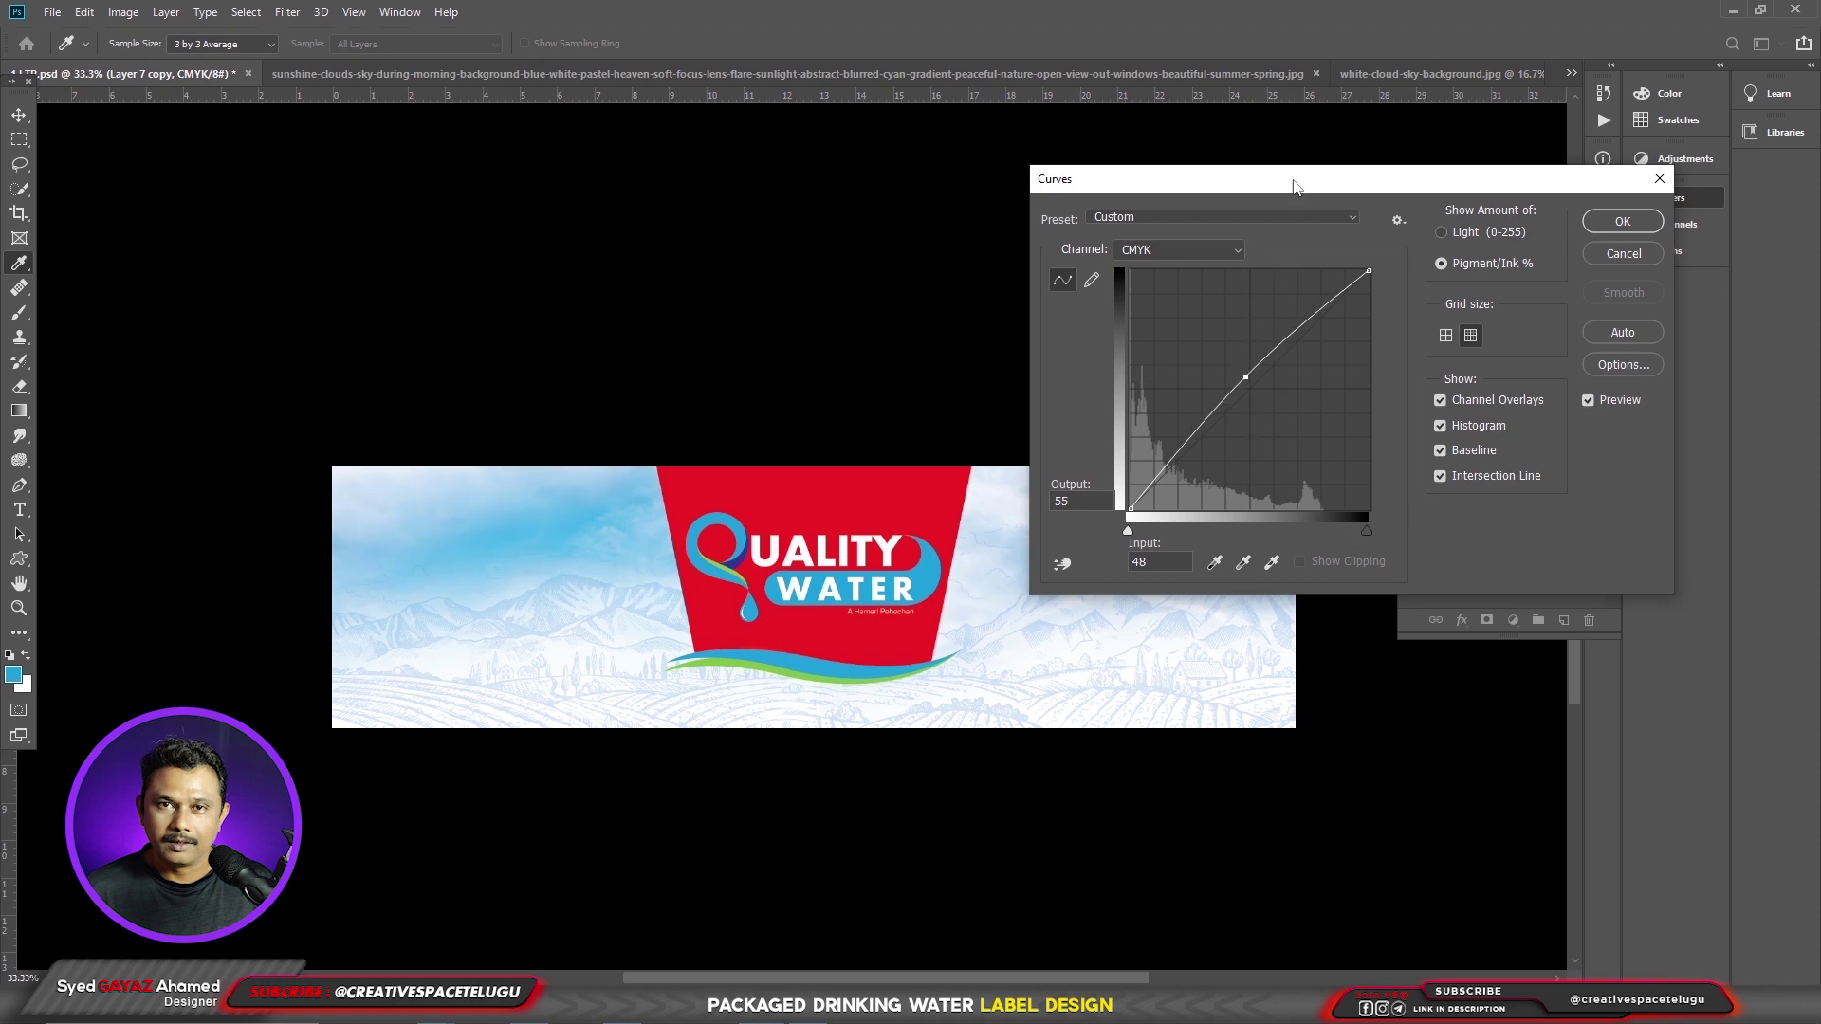
pyautogui.moveTo(1295, 187); pyautogui.dragTo(1413, 290)
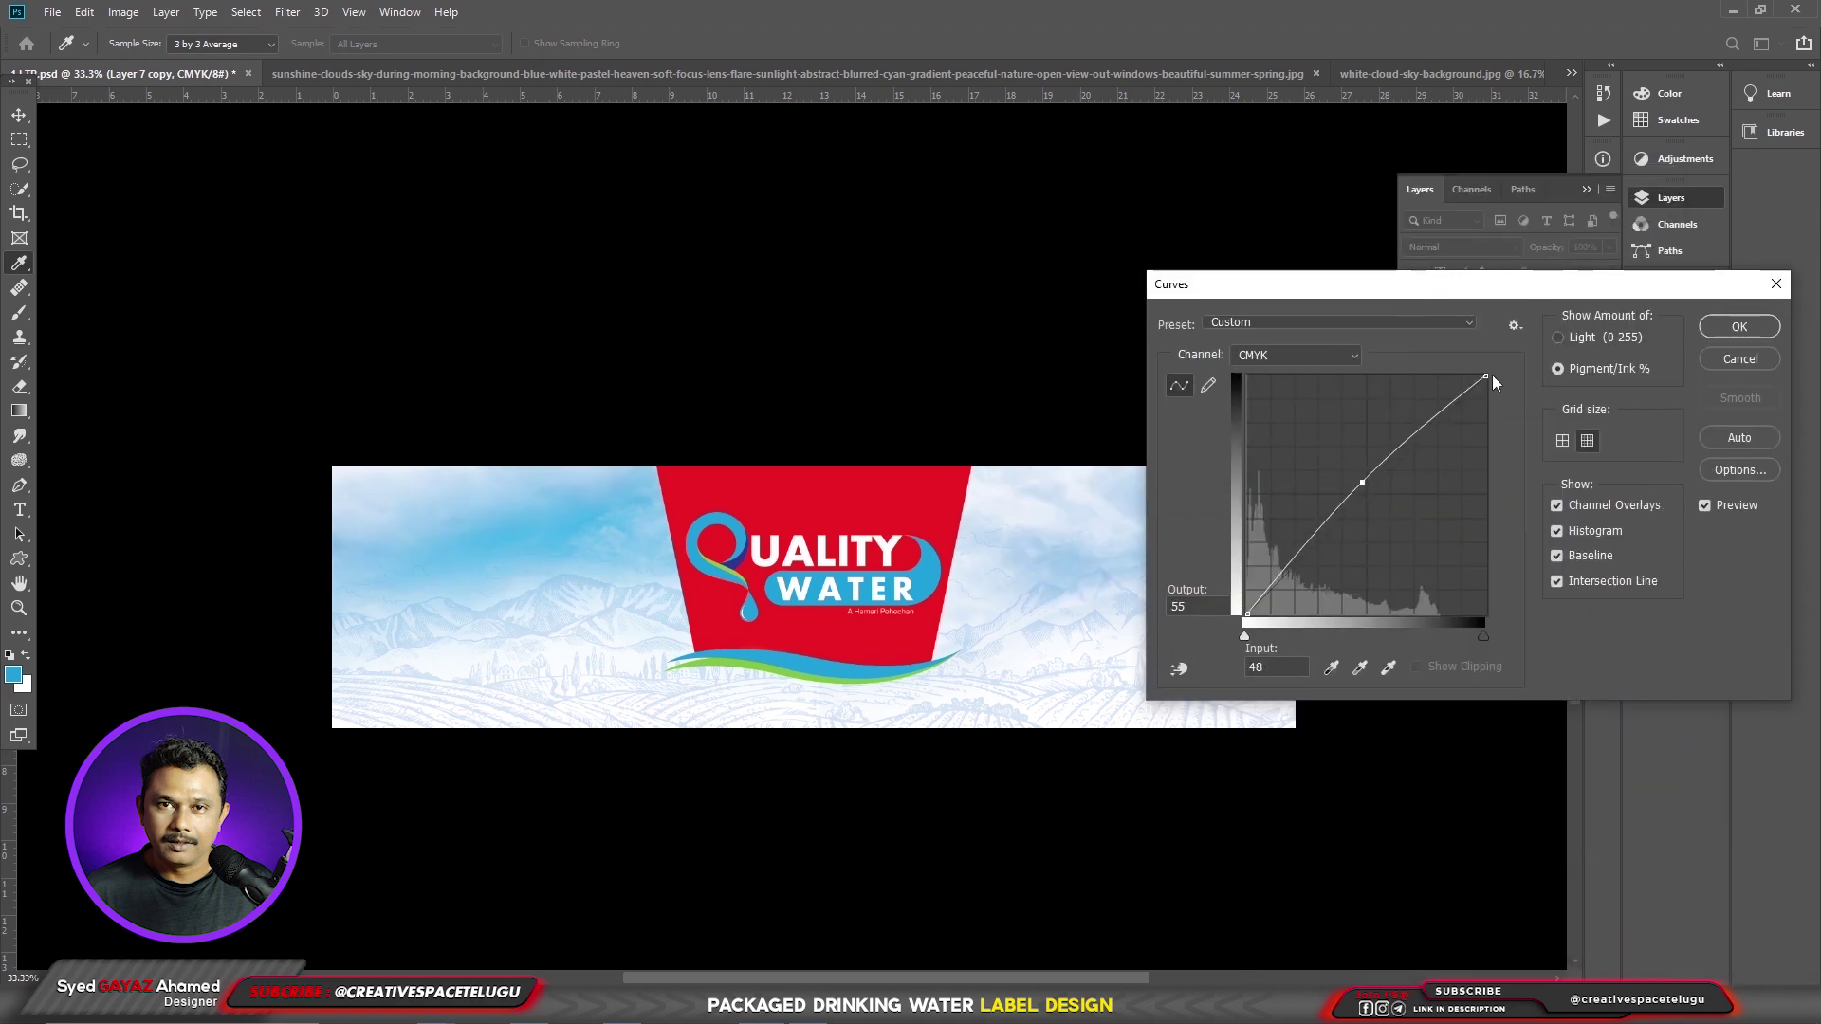
pyautogui.click(1735, 327)
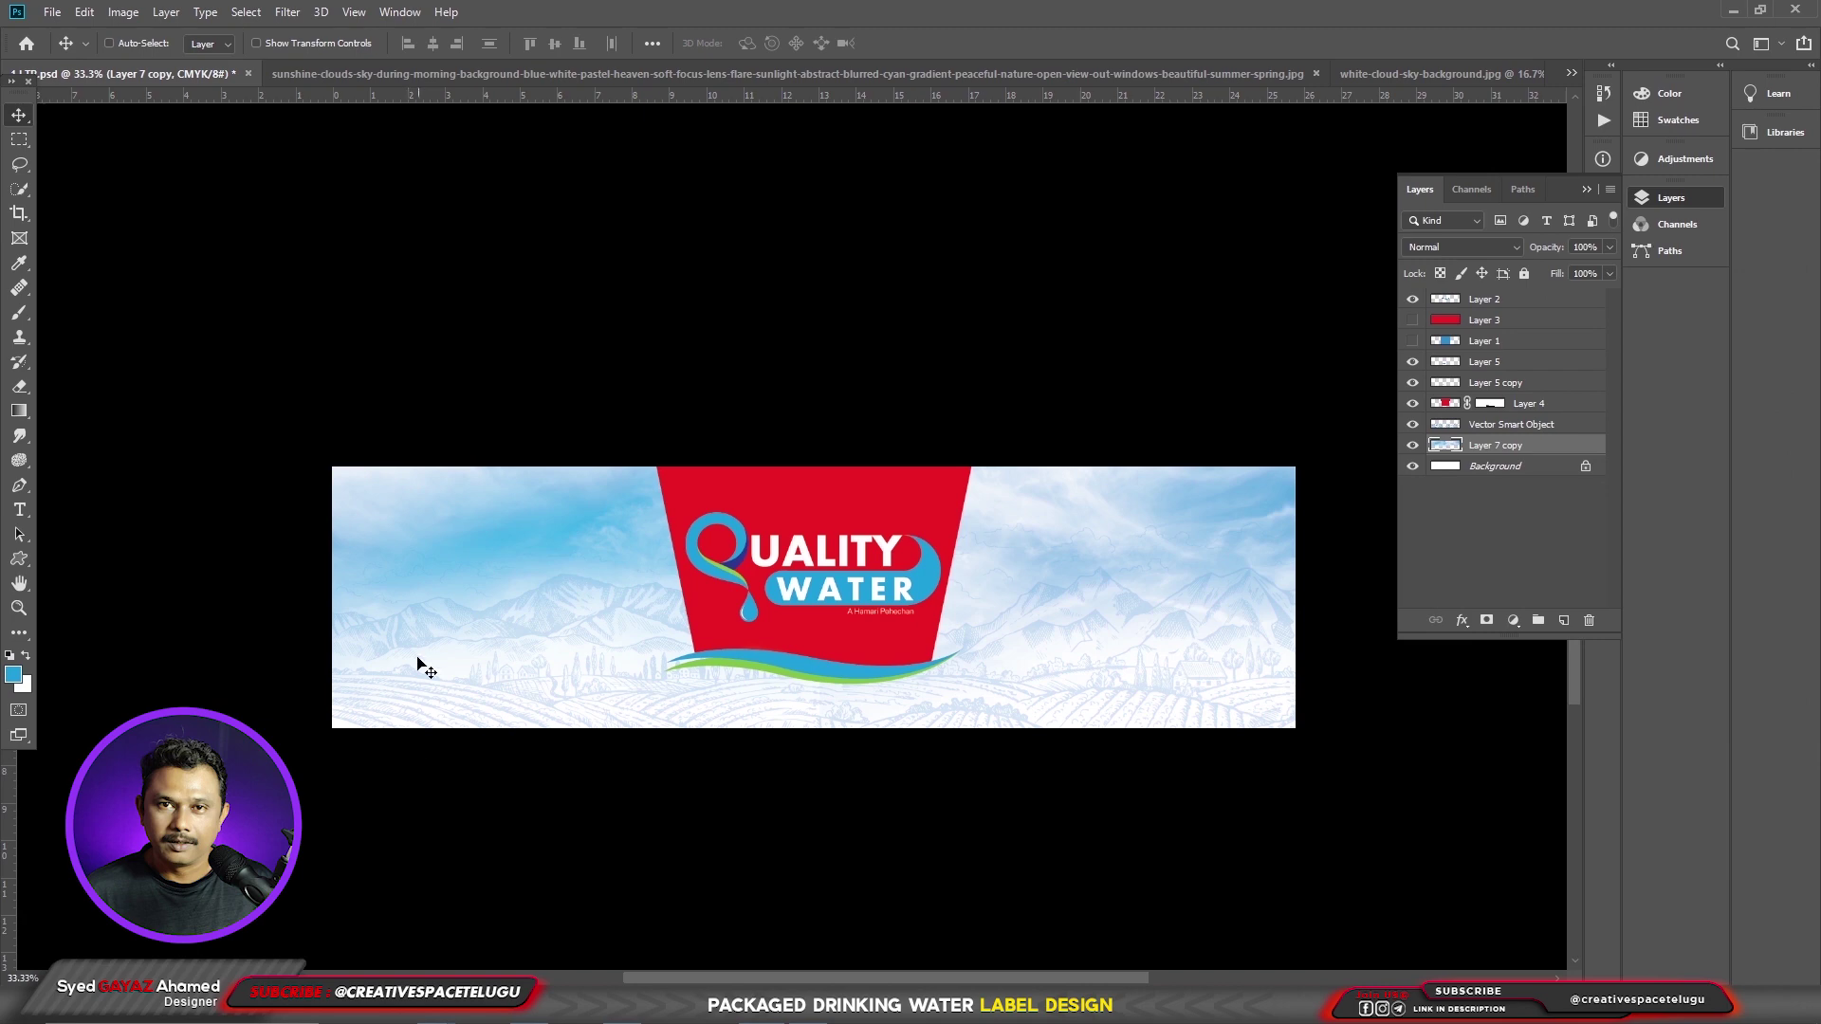
# - Set a grey foreground colour and reframe the view on the whole label
pyautogui.hotkey('ctrl', '+')
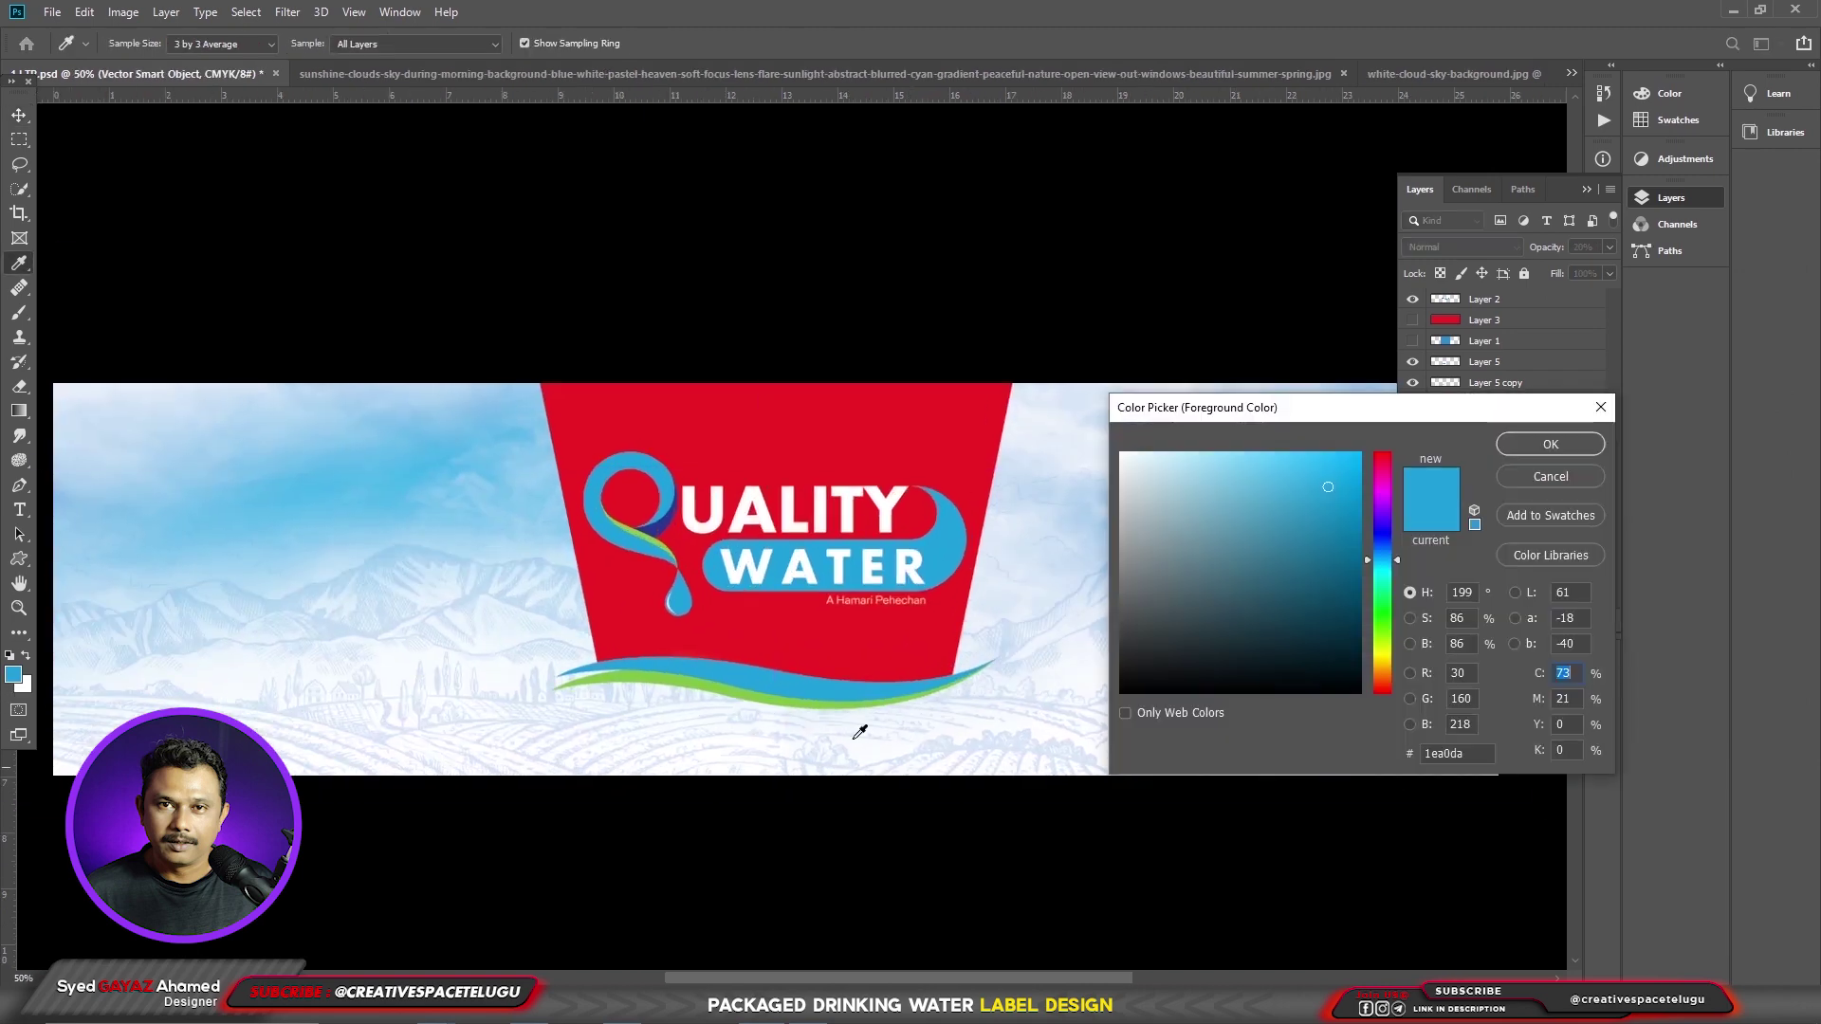
pyautogui.write('56')
pyautogui.click(1550, 444)
pyautogui.press('v')
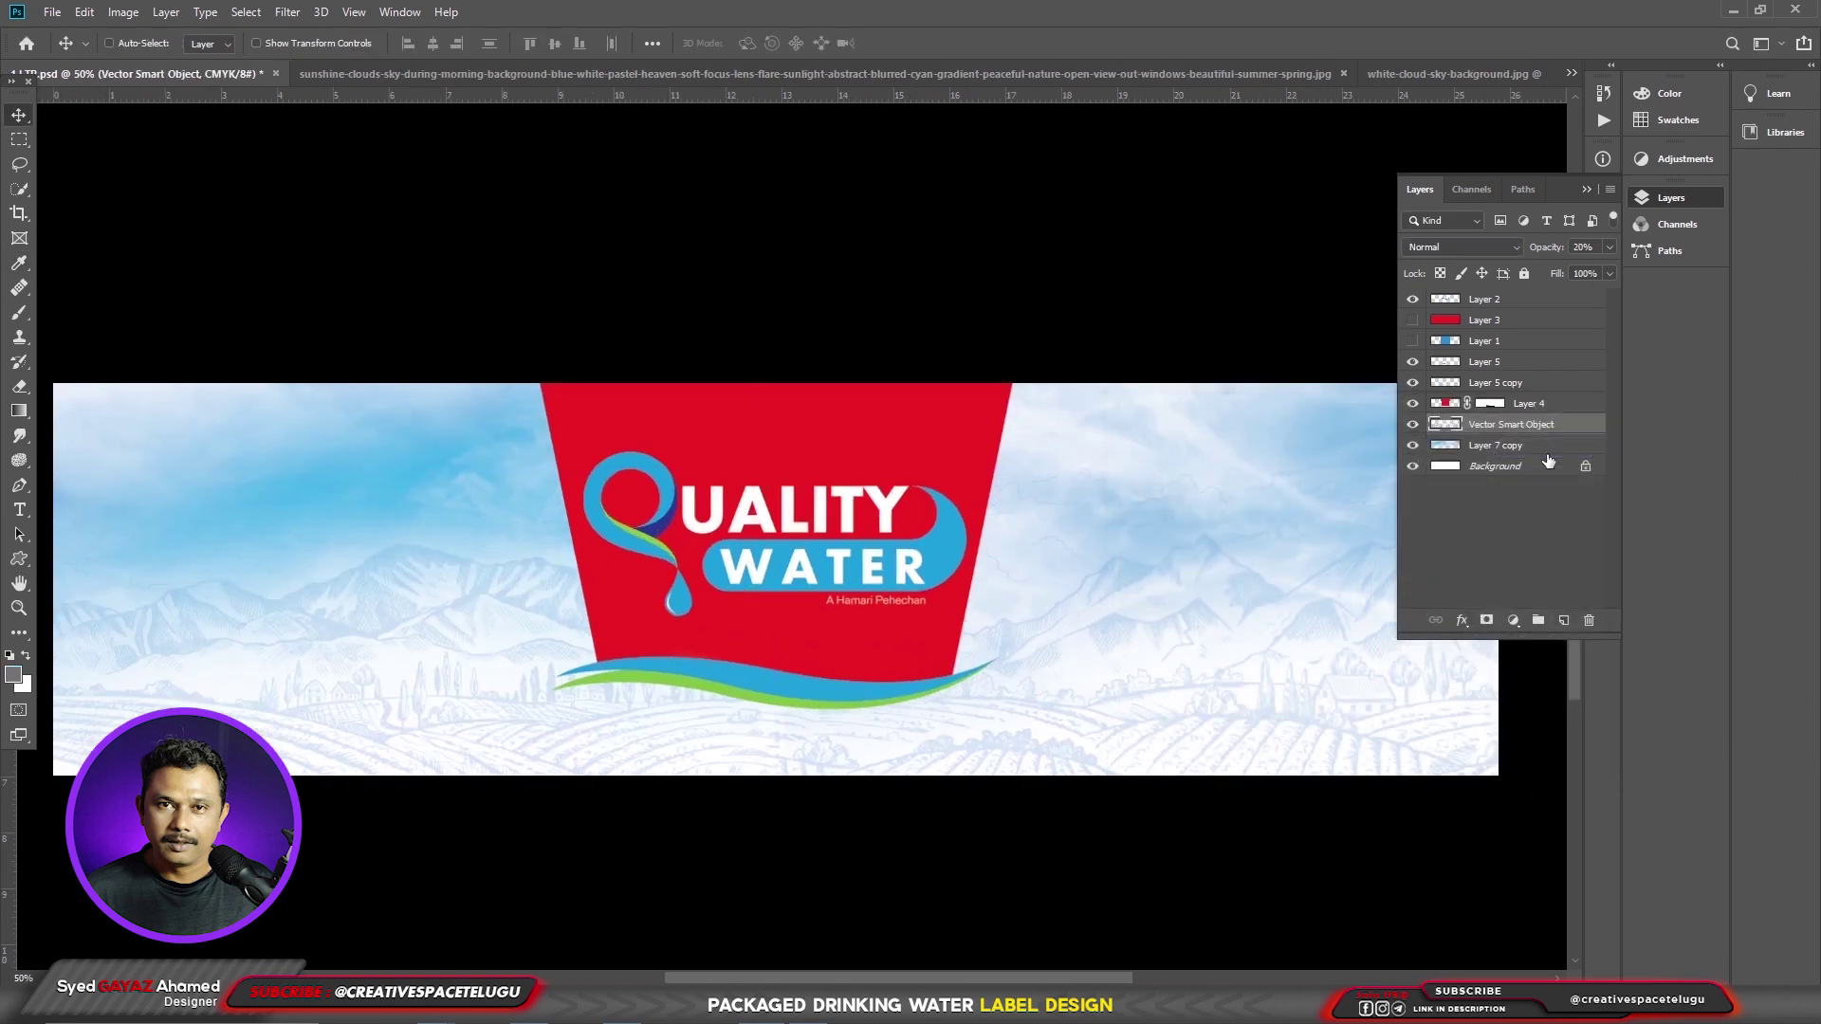
pyautogui.moveTo(531, 778); pyautogui.dragTo(688, 797)
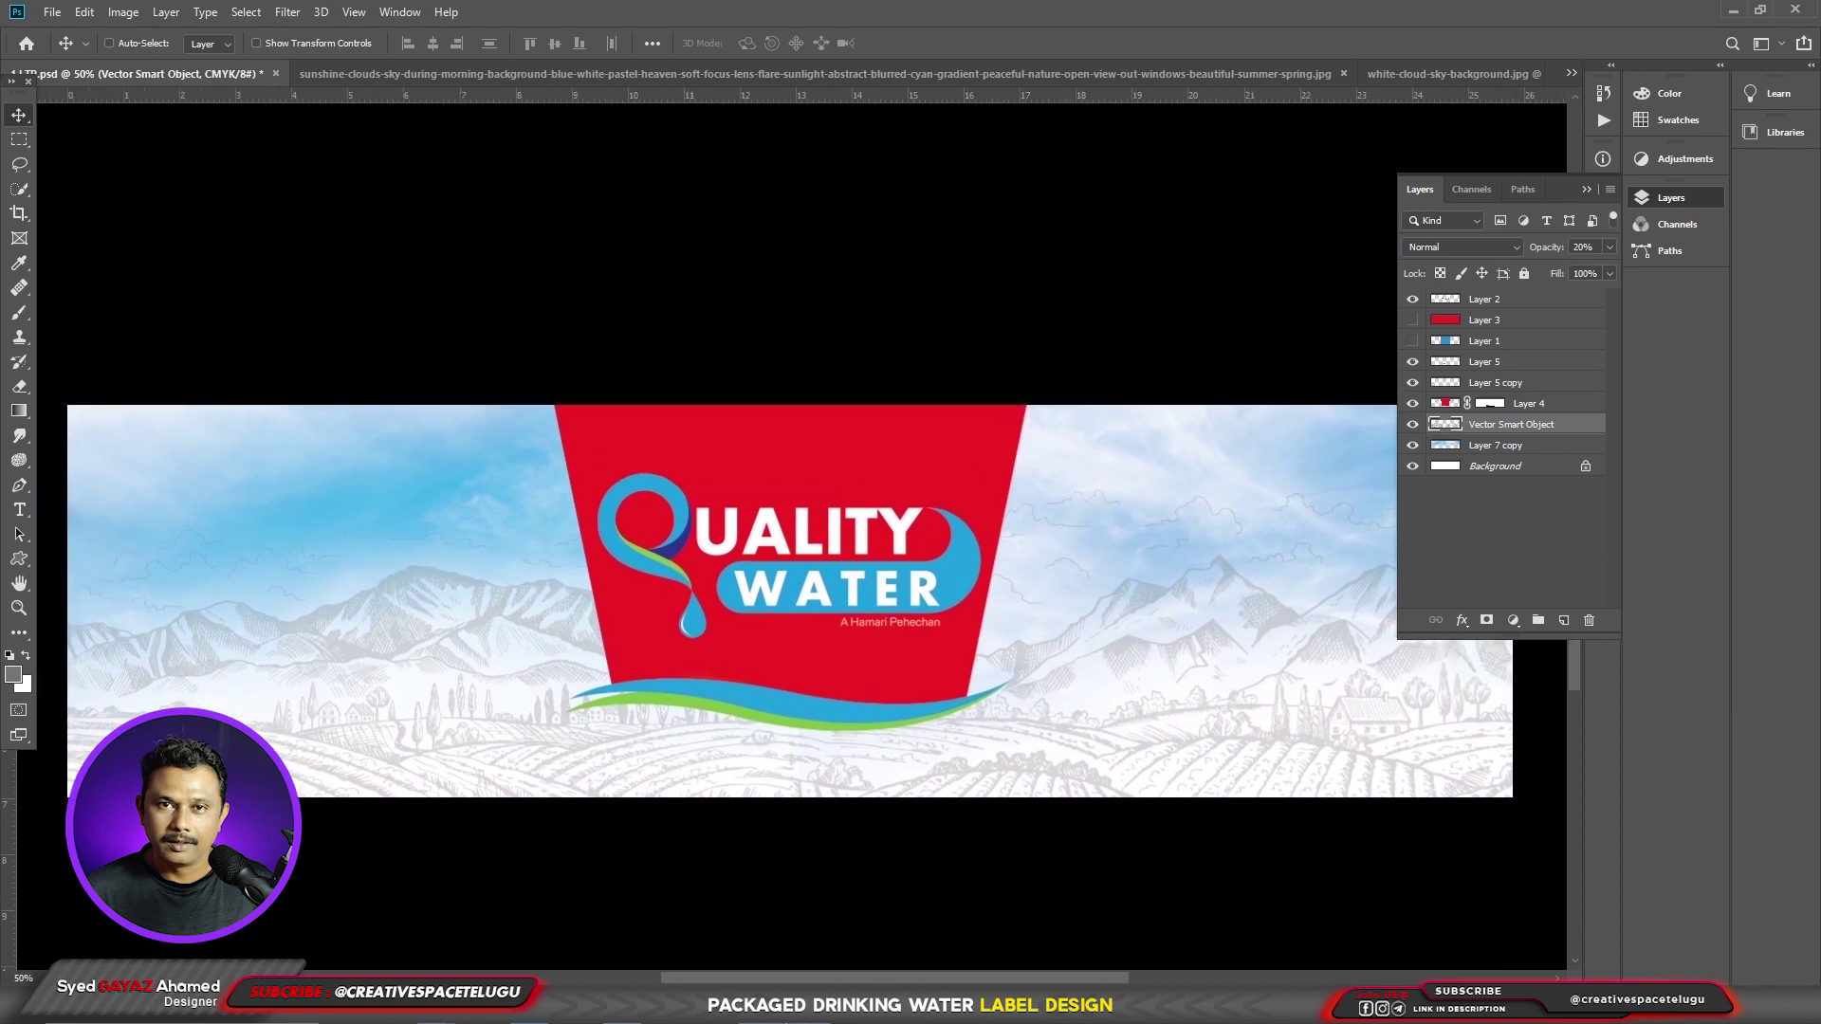
# - Paste PACKAGED DRINKING WATER as a text line below the logo panel, coloured black
pyautogui.moveTo(808, 1007)
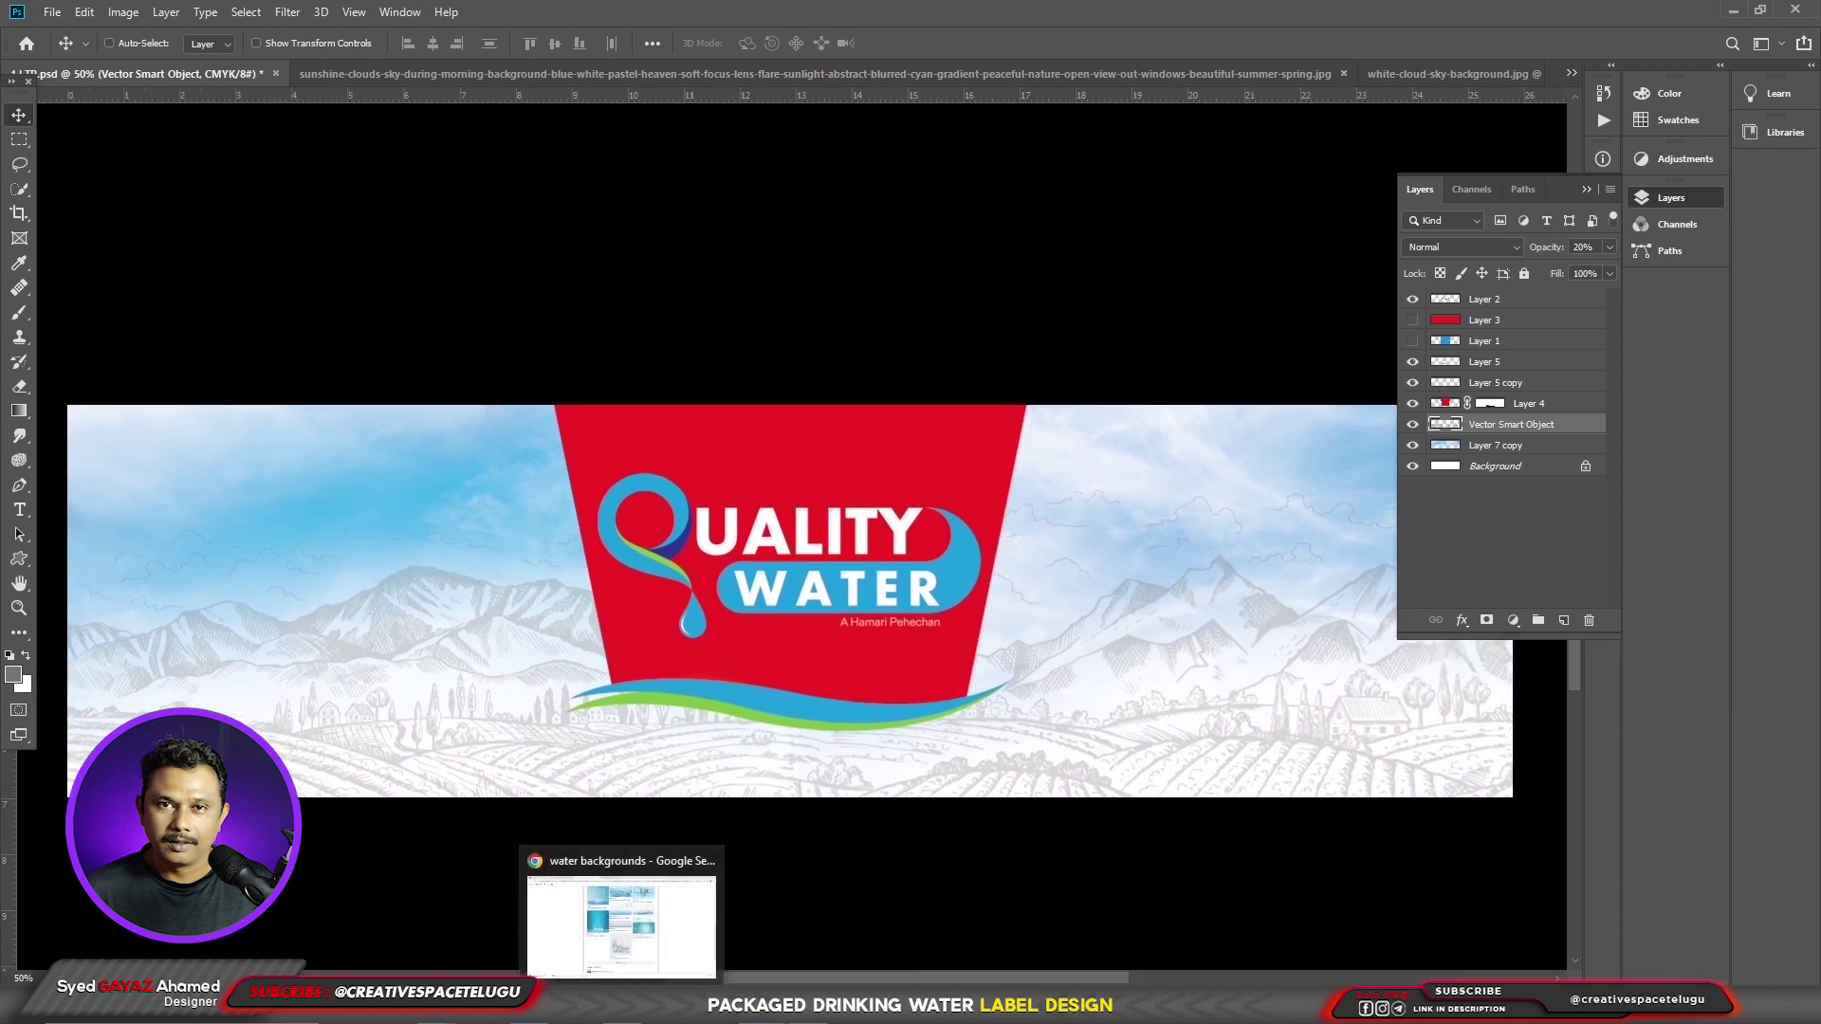
pyautogui.press('t')
pyautogui.click(748, 775)
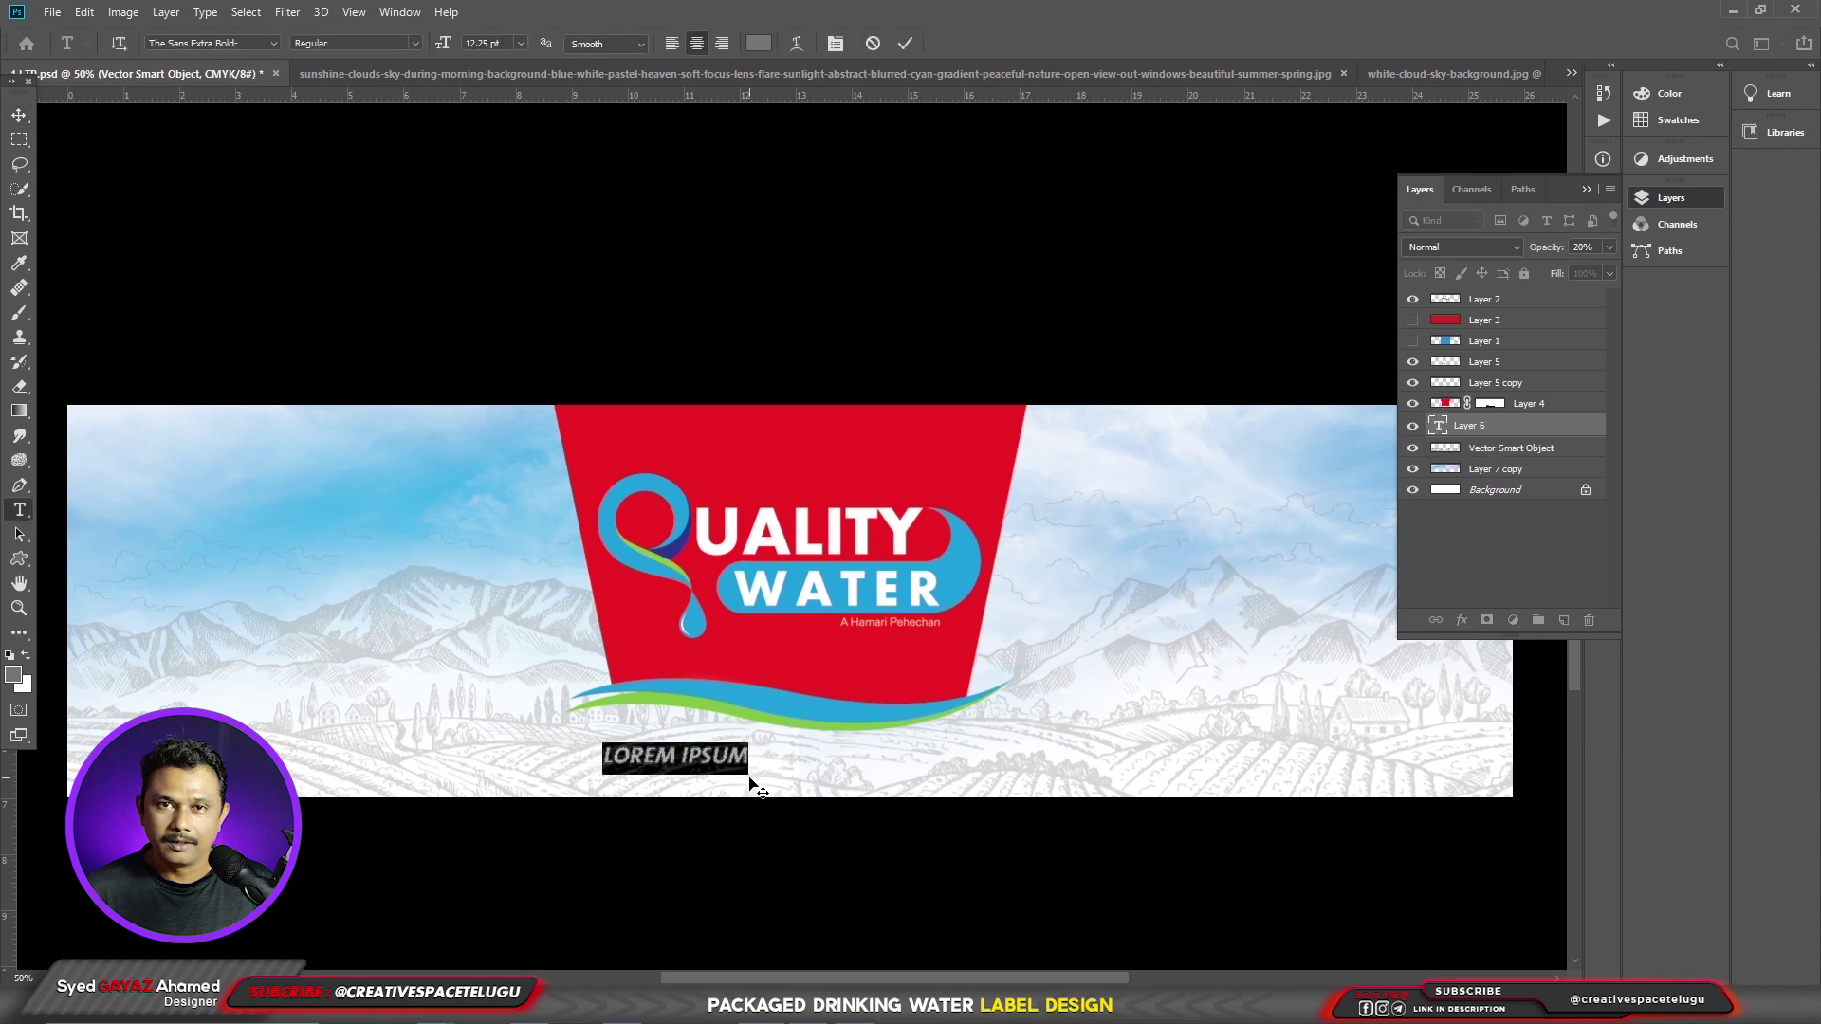
pyautogui.write('PACKAGED DRINKING WATER')
pyautogui.hotkey('ctrl', 'Return')
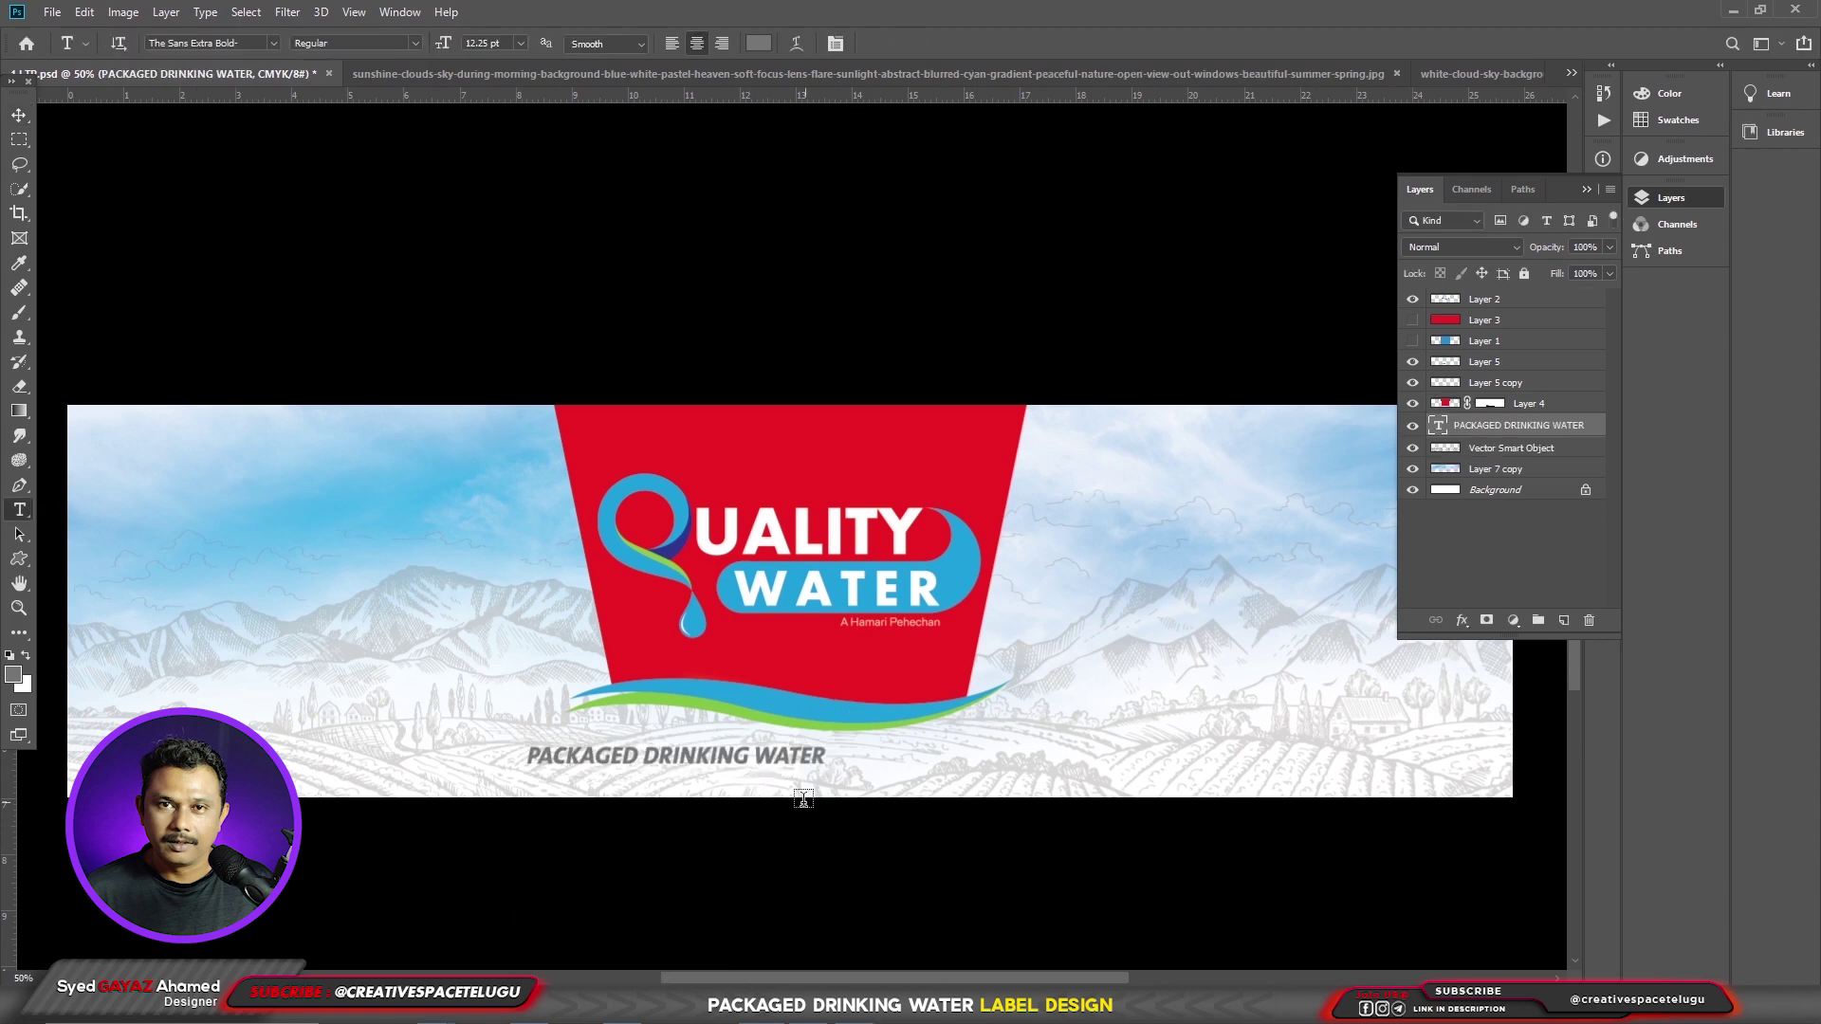
pyautogui.click(13, 674)
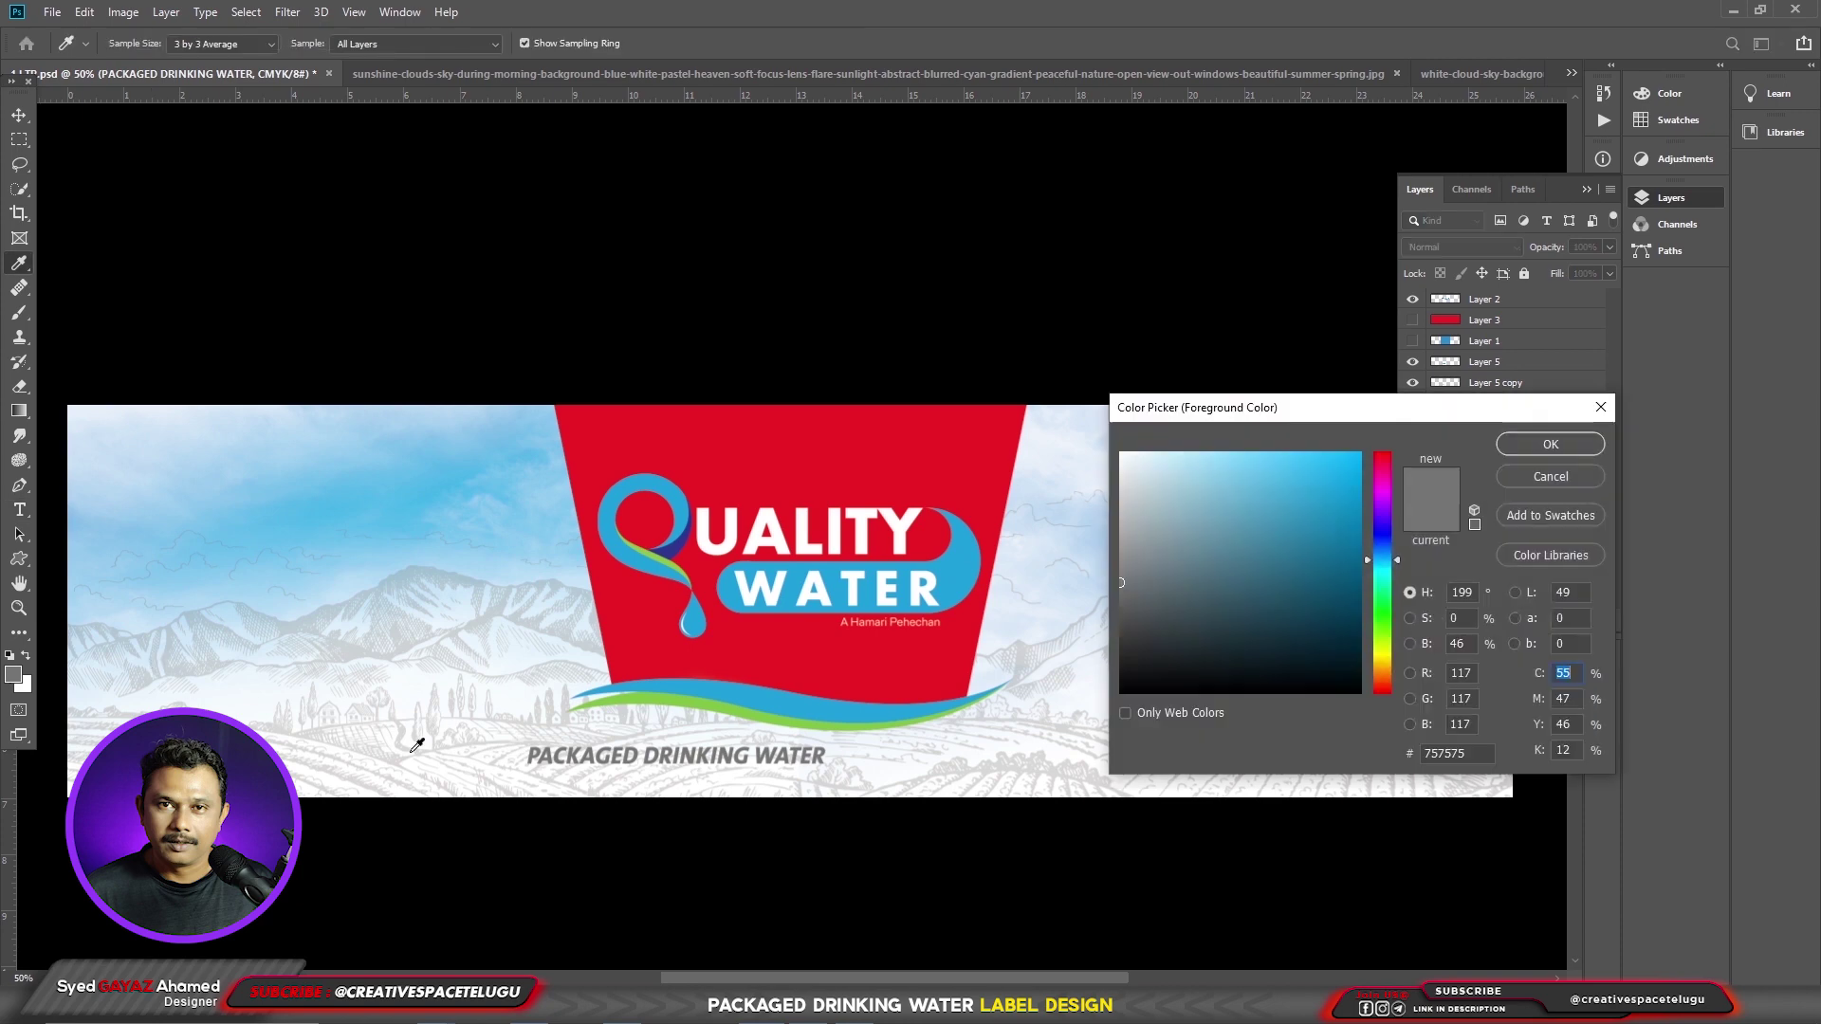
pyautogui.click(1560, 445)
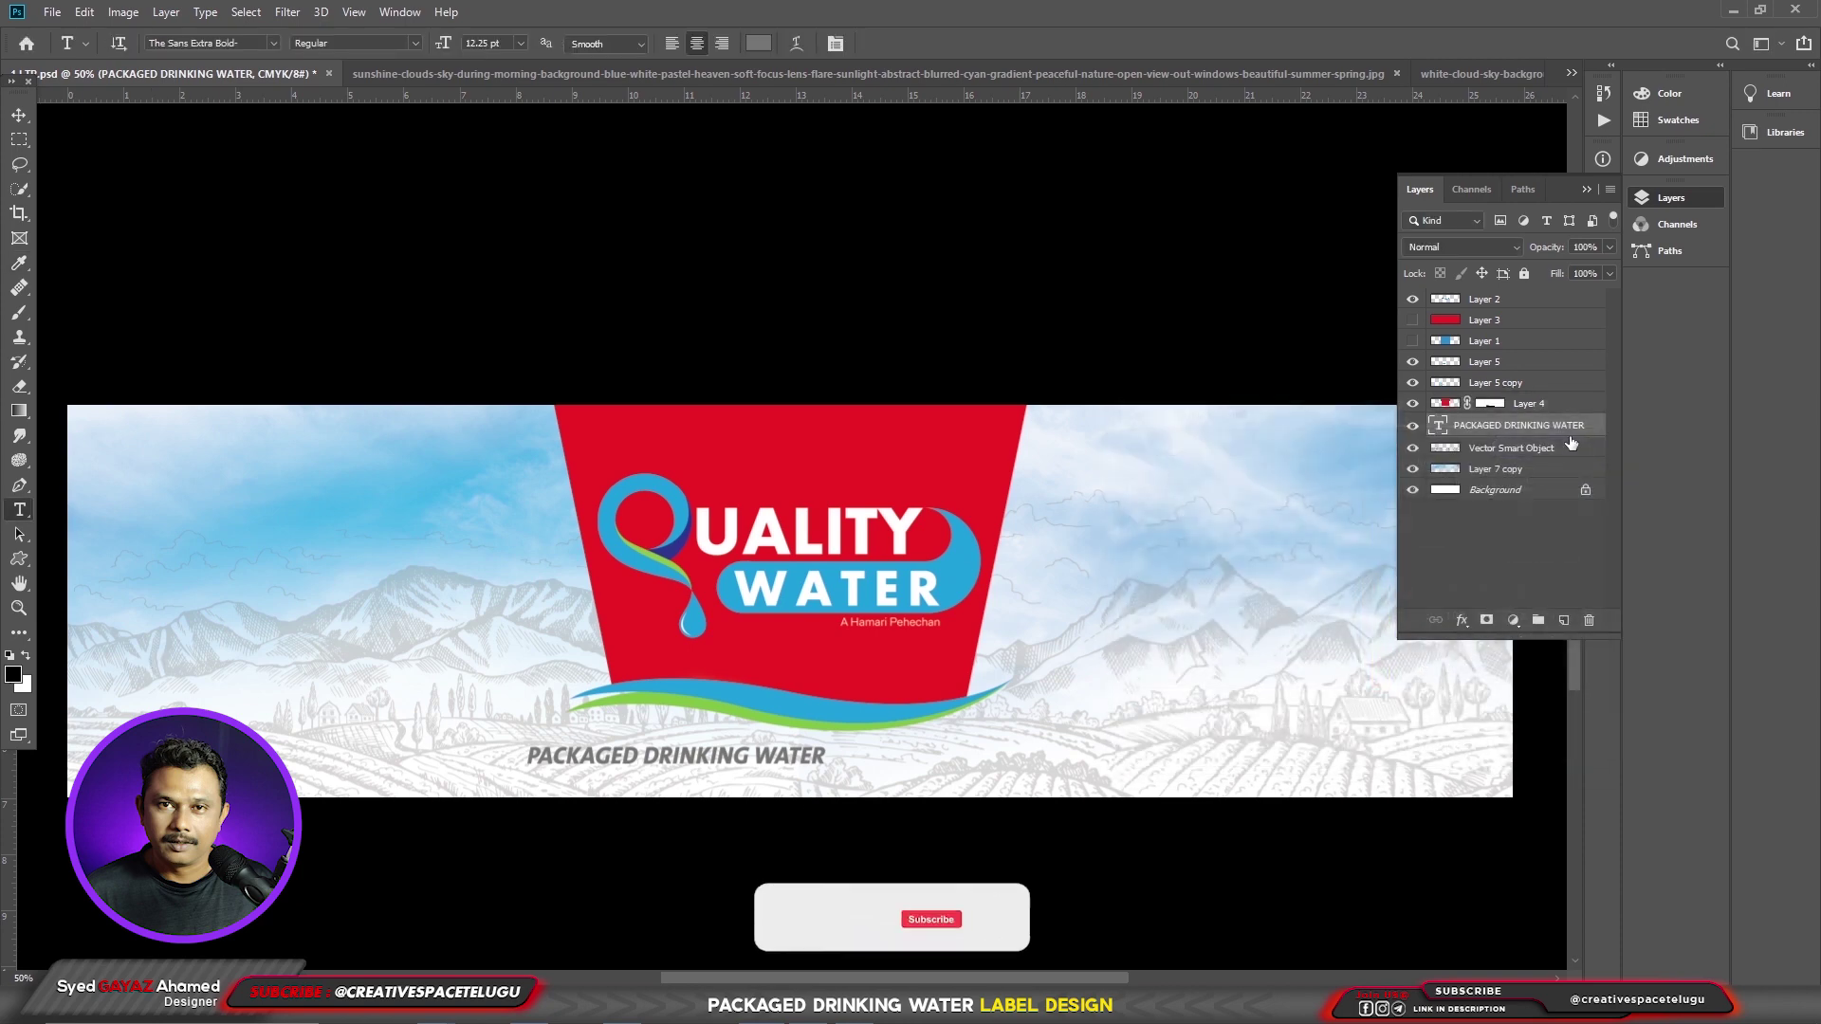
# - Centre the text under the logo panel and enlarge it to about 116%
pyautogui.press('v')
pyautogui.moveTo(659, 794); pyautogui.dragTo(775, 794)
pyautogui.hotkey('ctrl', 't')
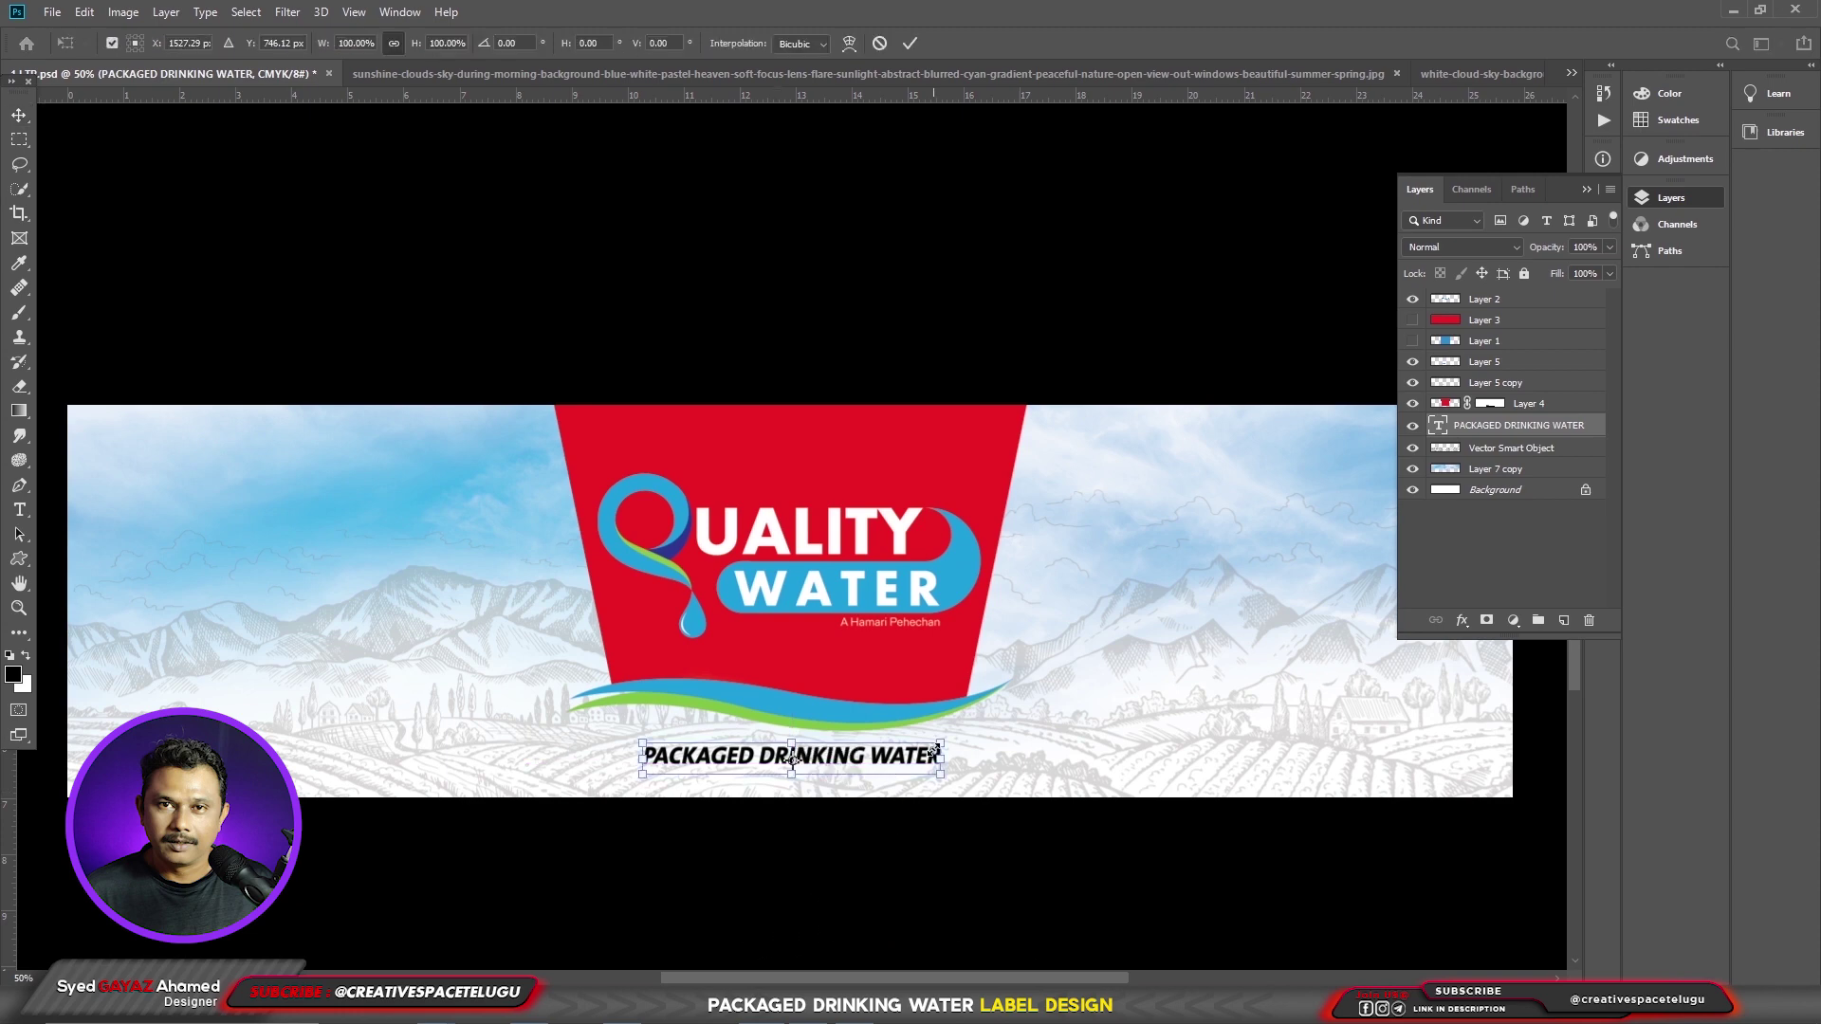
pyautogui.moveTo(939, 745); pyautogui.dragTo(964, 735)
pyautogui.press('Return')
pyautogui.scroll(1, 842, 637)
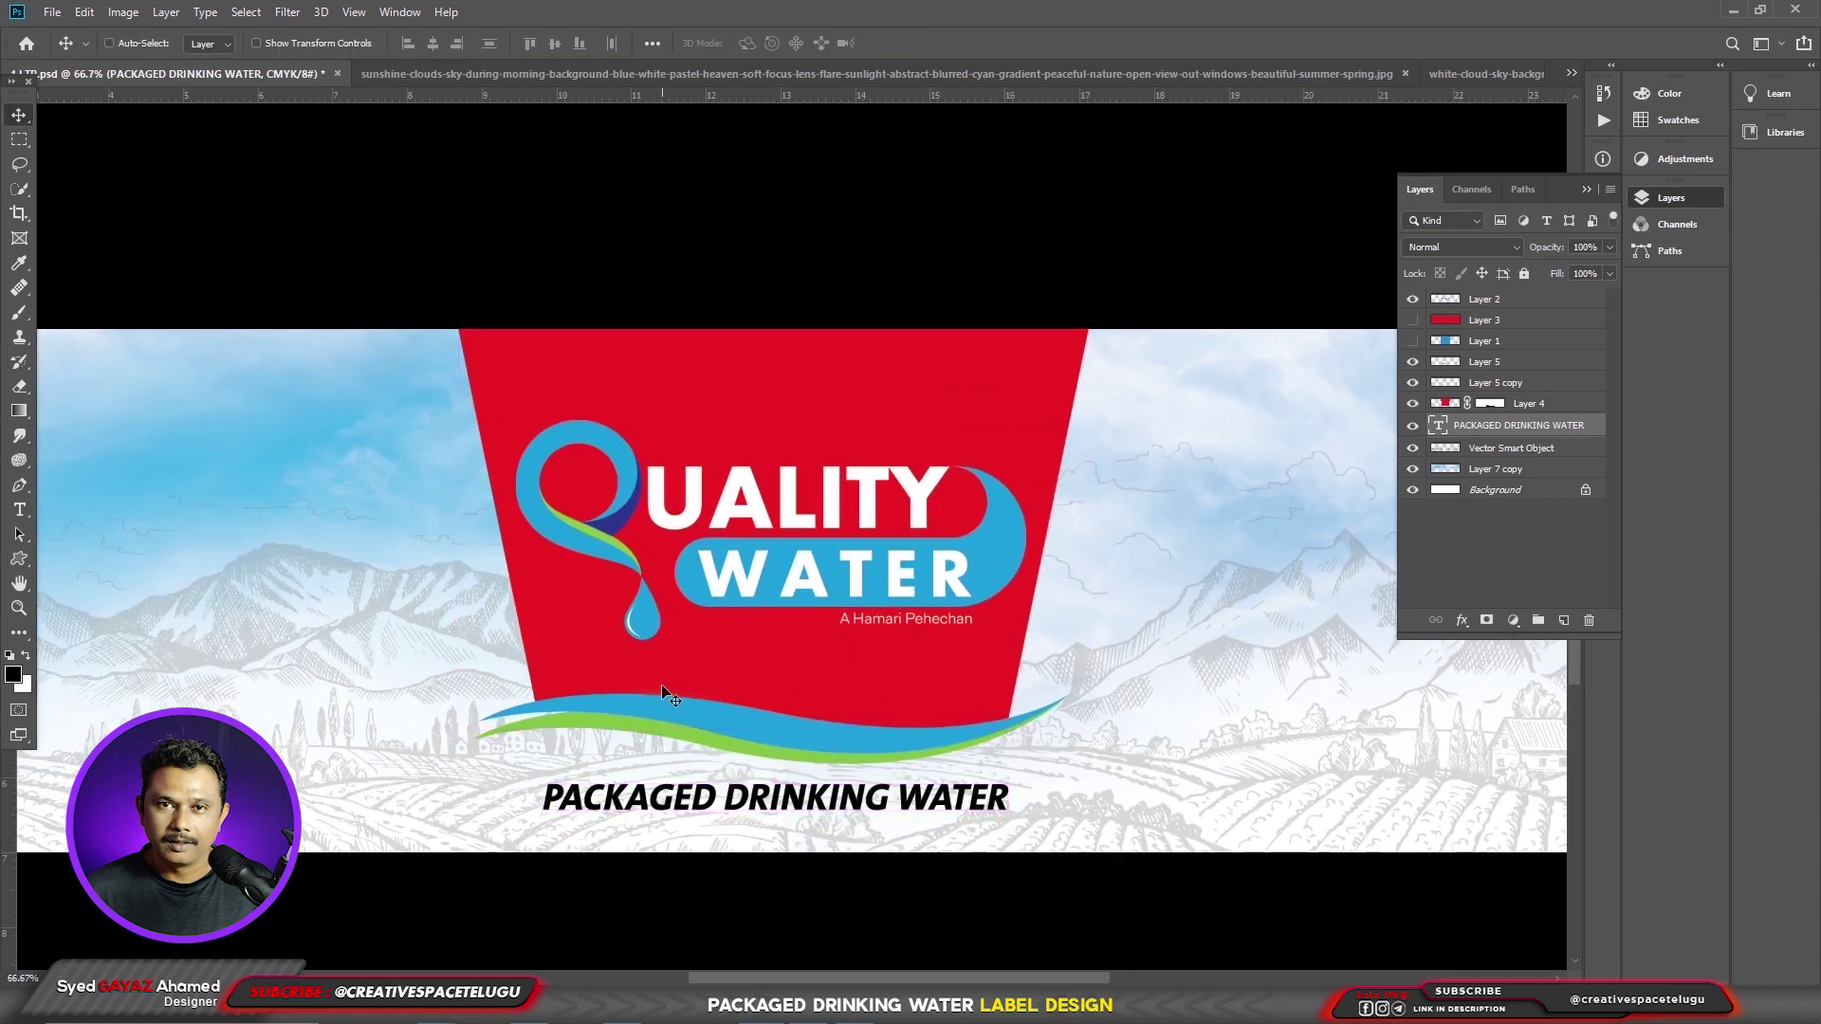
# - Duplicate the red logo panel layer and add a Gradient Overlay effect to the copy
pyautogui.rightClick(984, 677)
pyautogui.click(991, 682)
pyautogui.moveTo(983, 677); pyautogui.dragTo(922, 675)
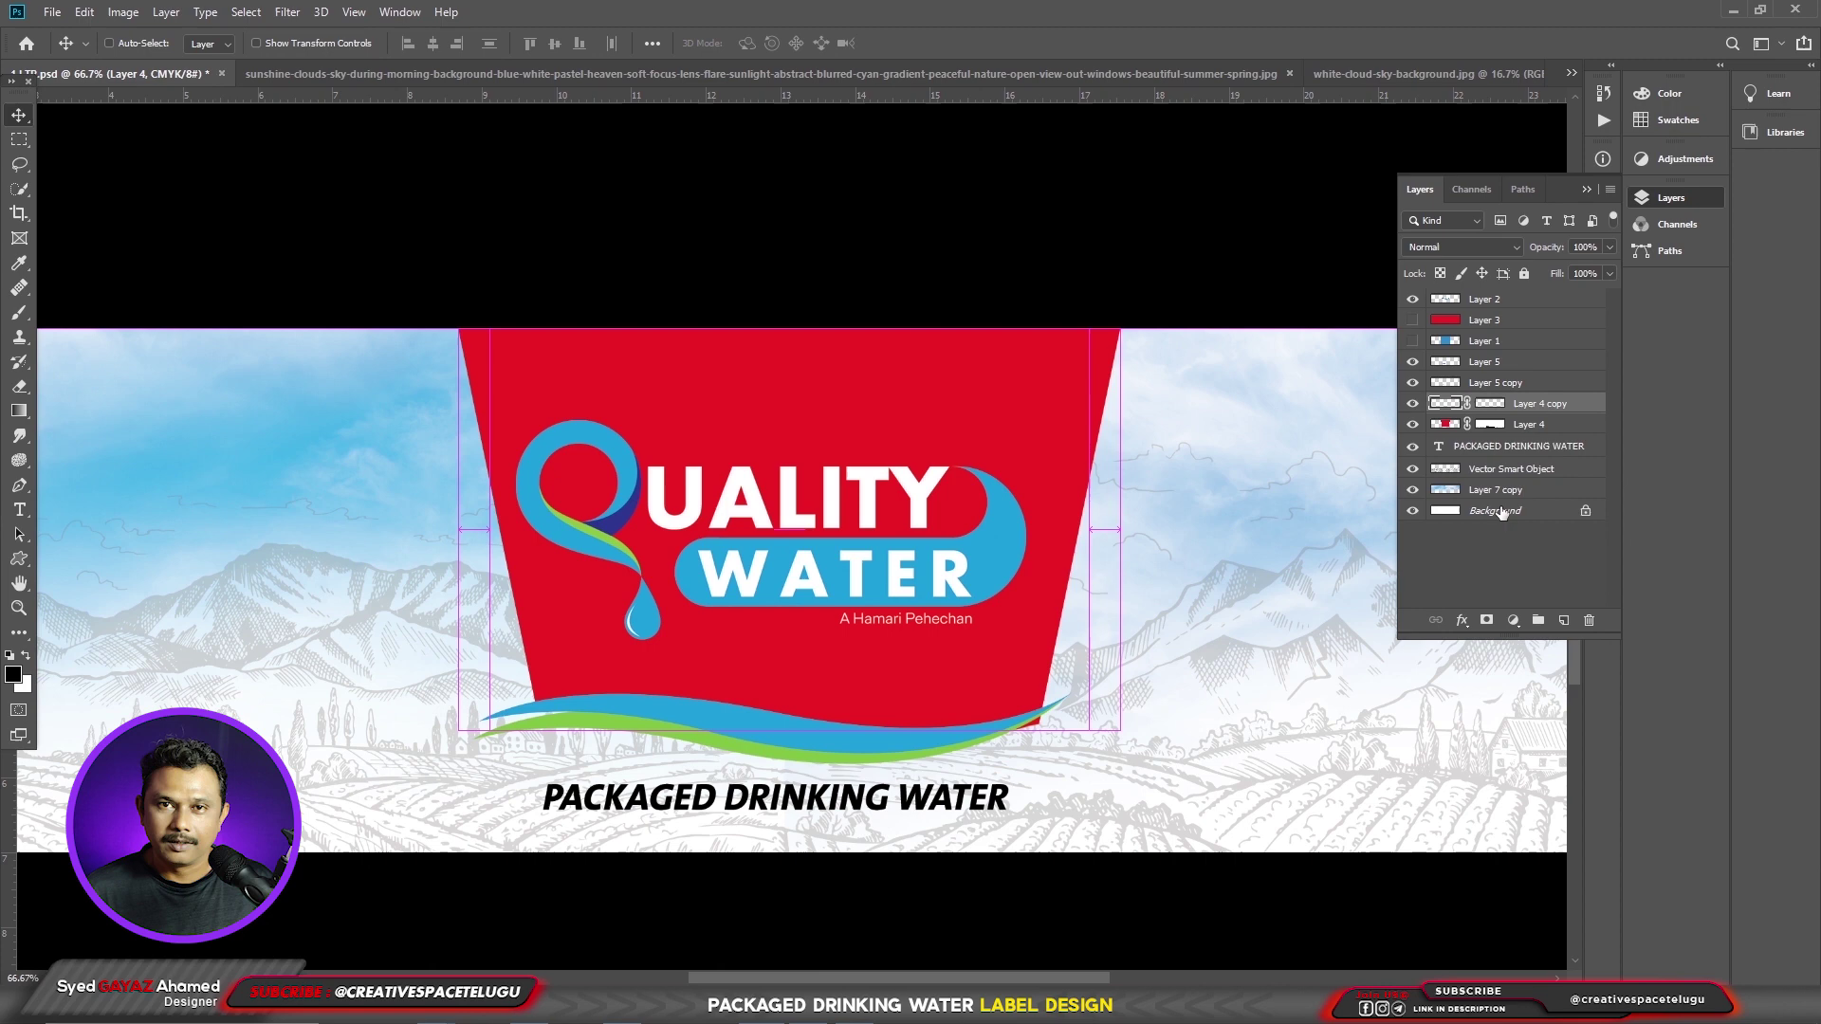
pyautogui.click(1461, 619)
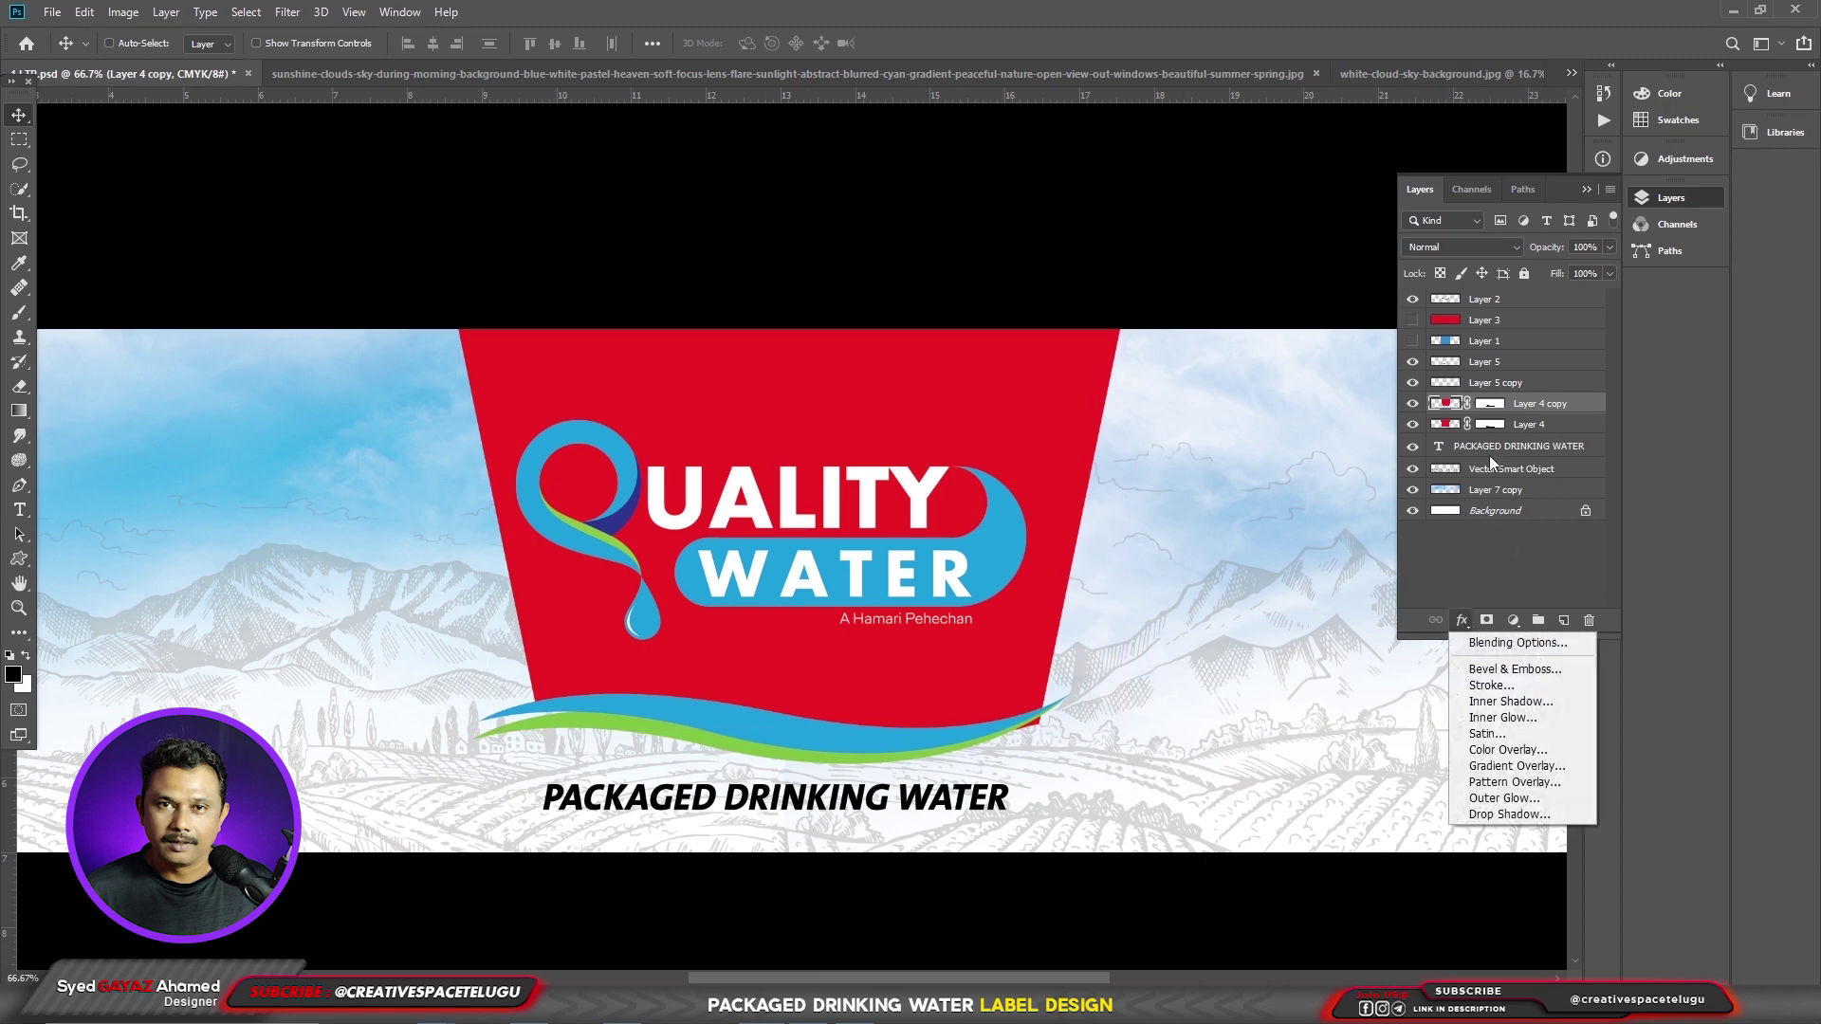
pyautogui.click(1529, 766)
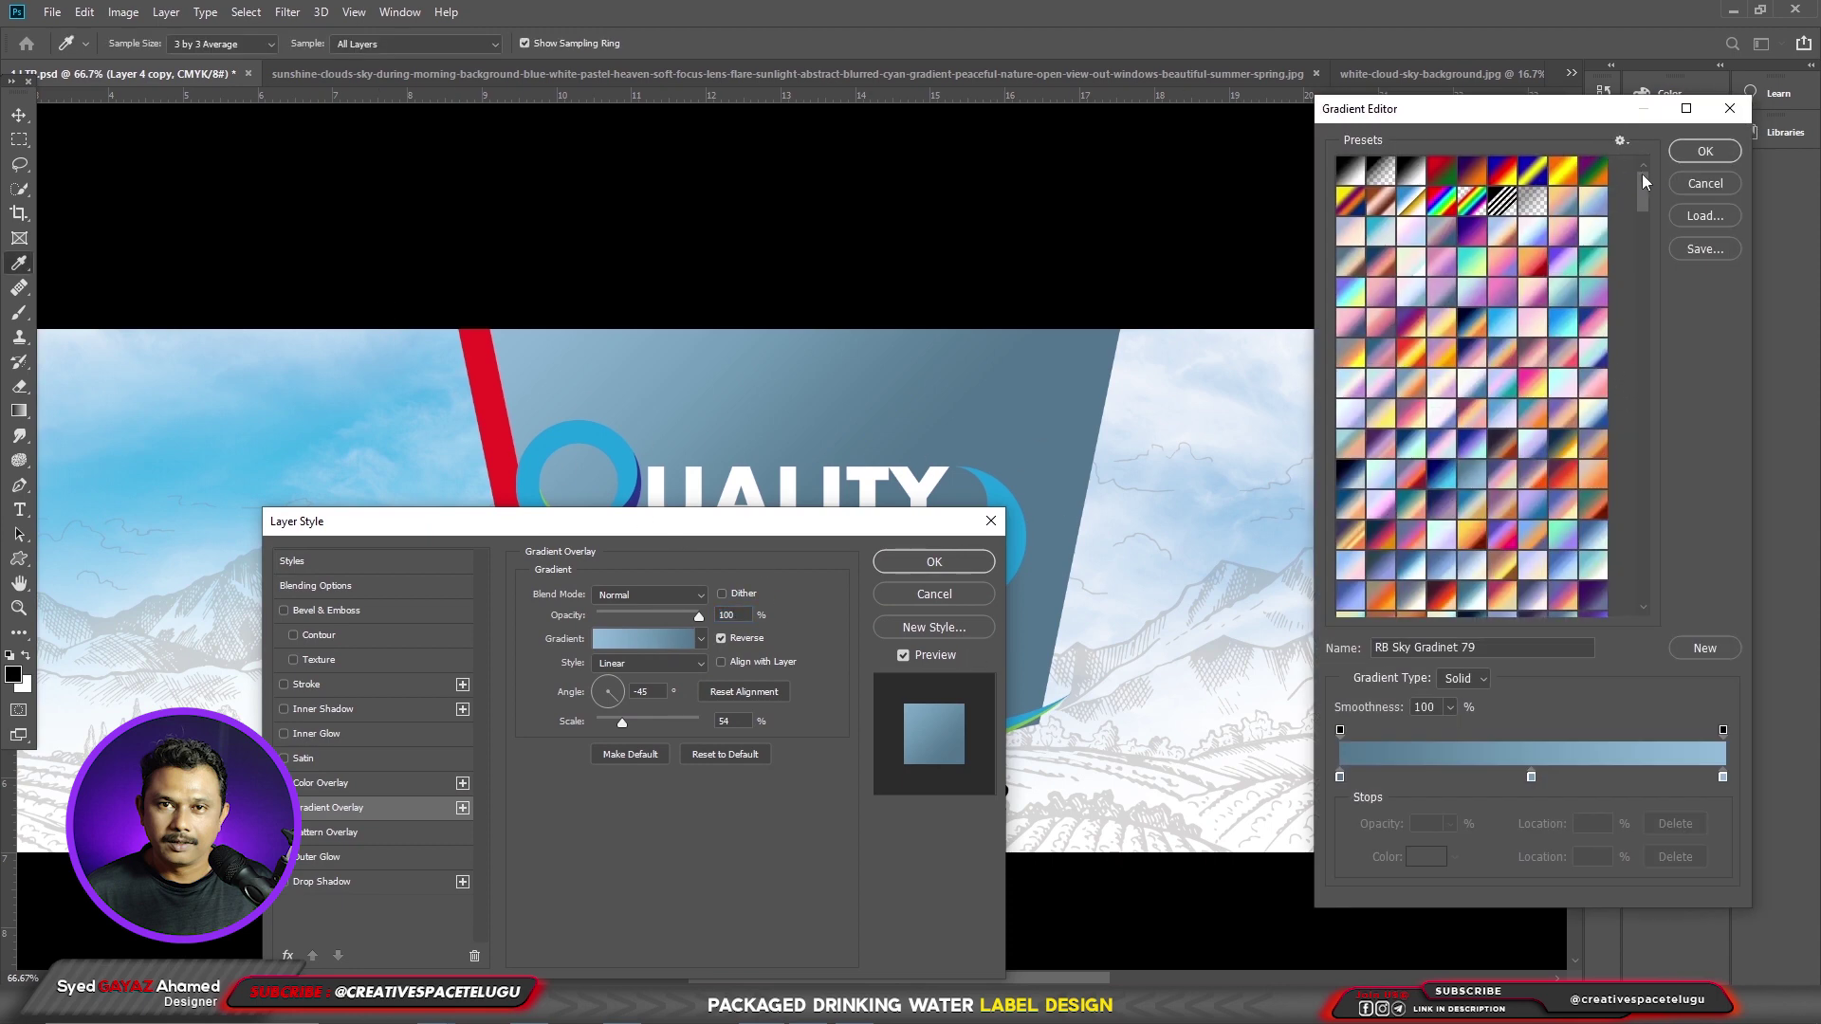
pyautogui.moveTo(1641, 174); pyautogui.dragTo(1636, 602)
# - Use the RB Duotone Gradient 01 preset with the panel's red on the left stop, below Layer 4
pyautogui.click(1442, 603)
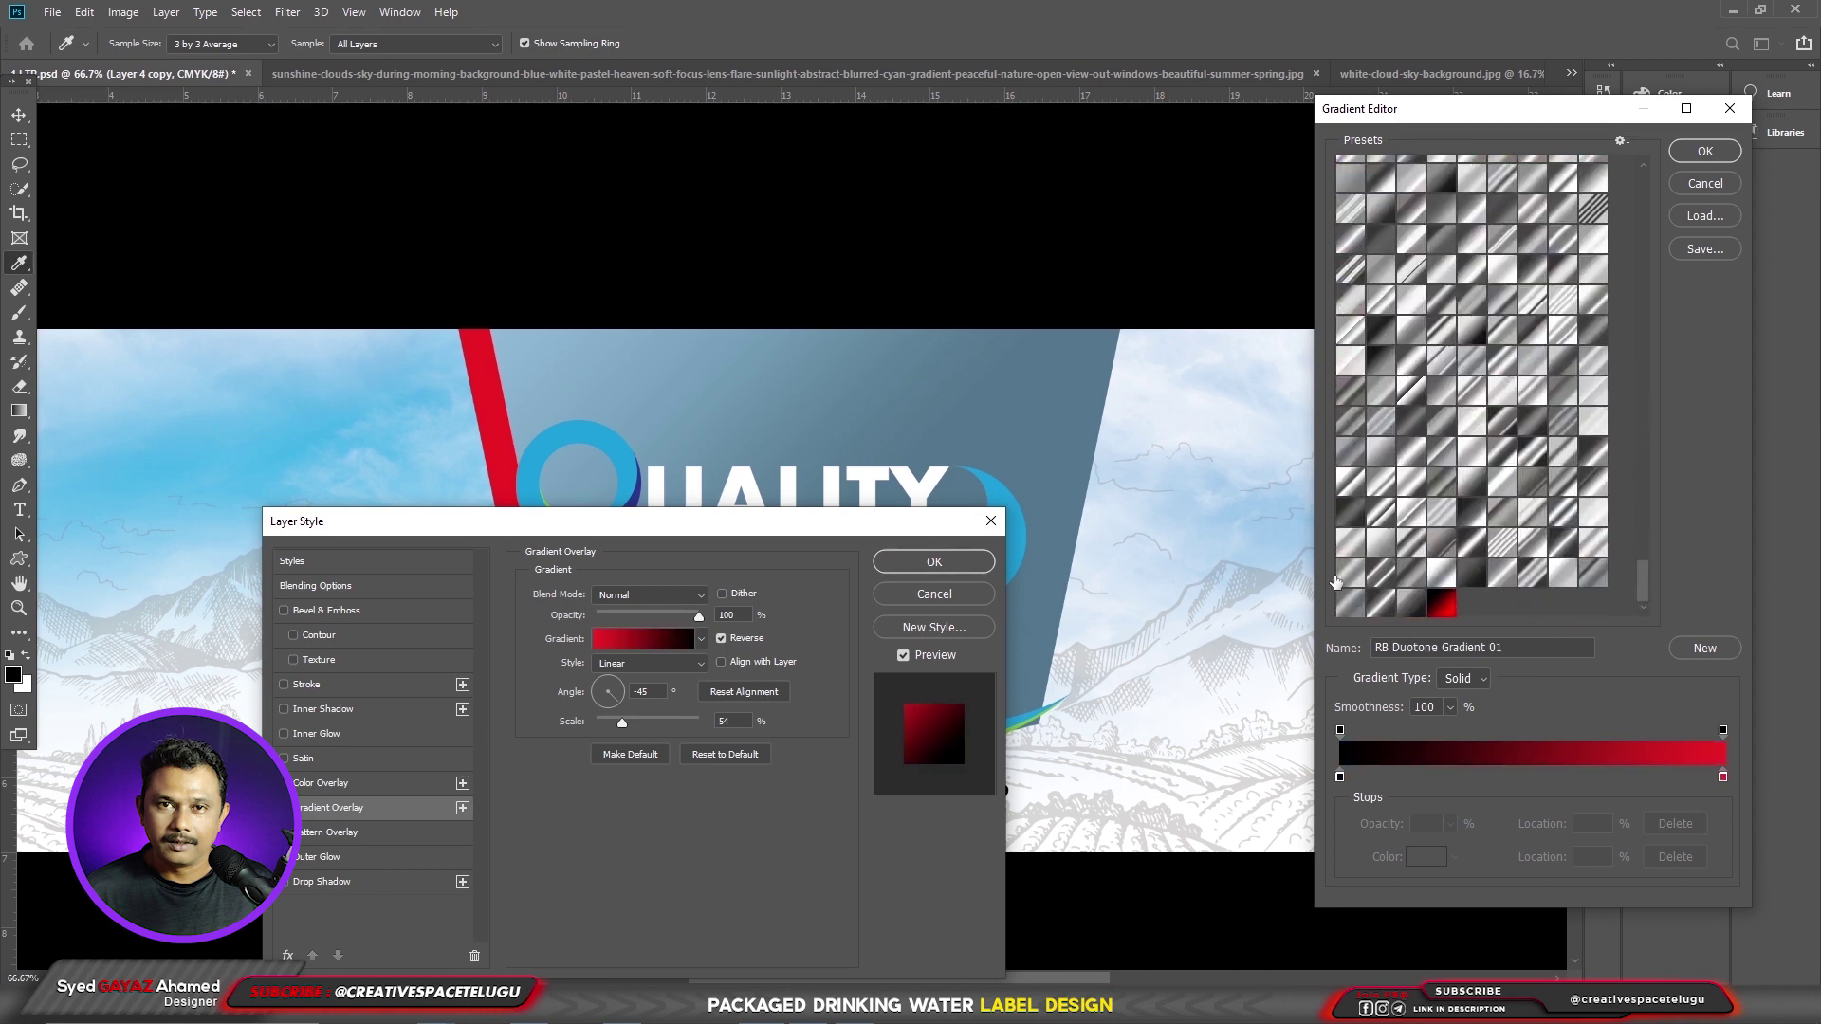
pyautogui.click(1340, 777)
pyautogui.click(1517, 751)
pyautogui.click(1469, 751)
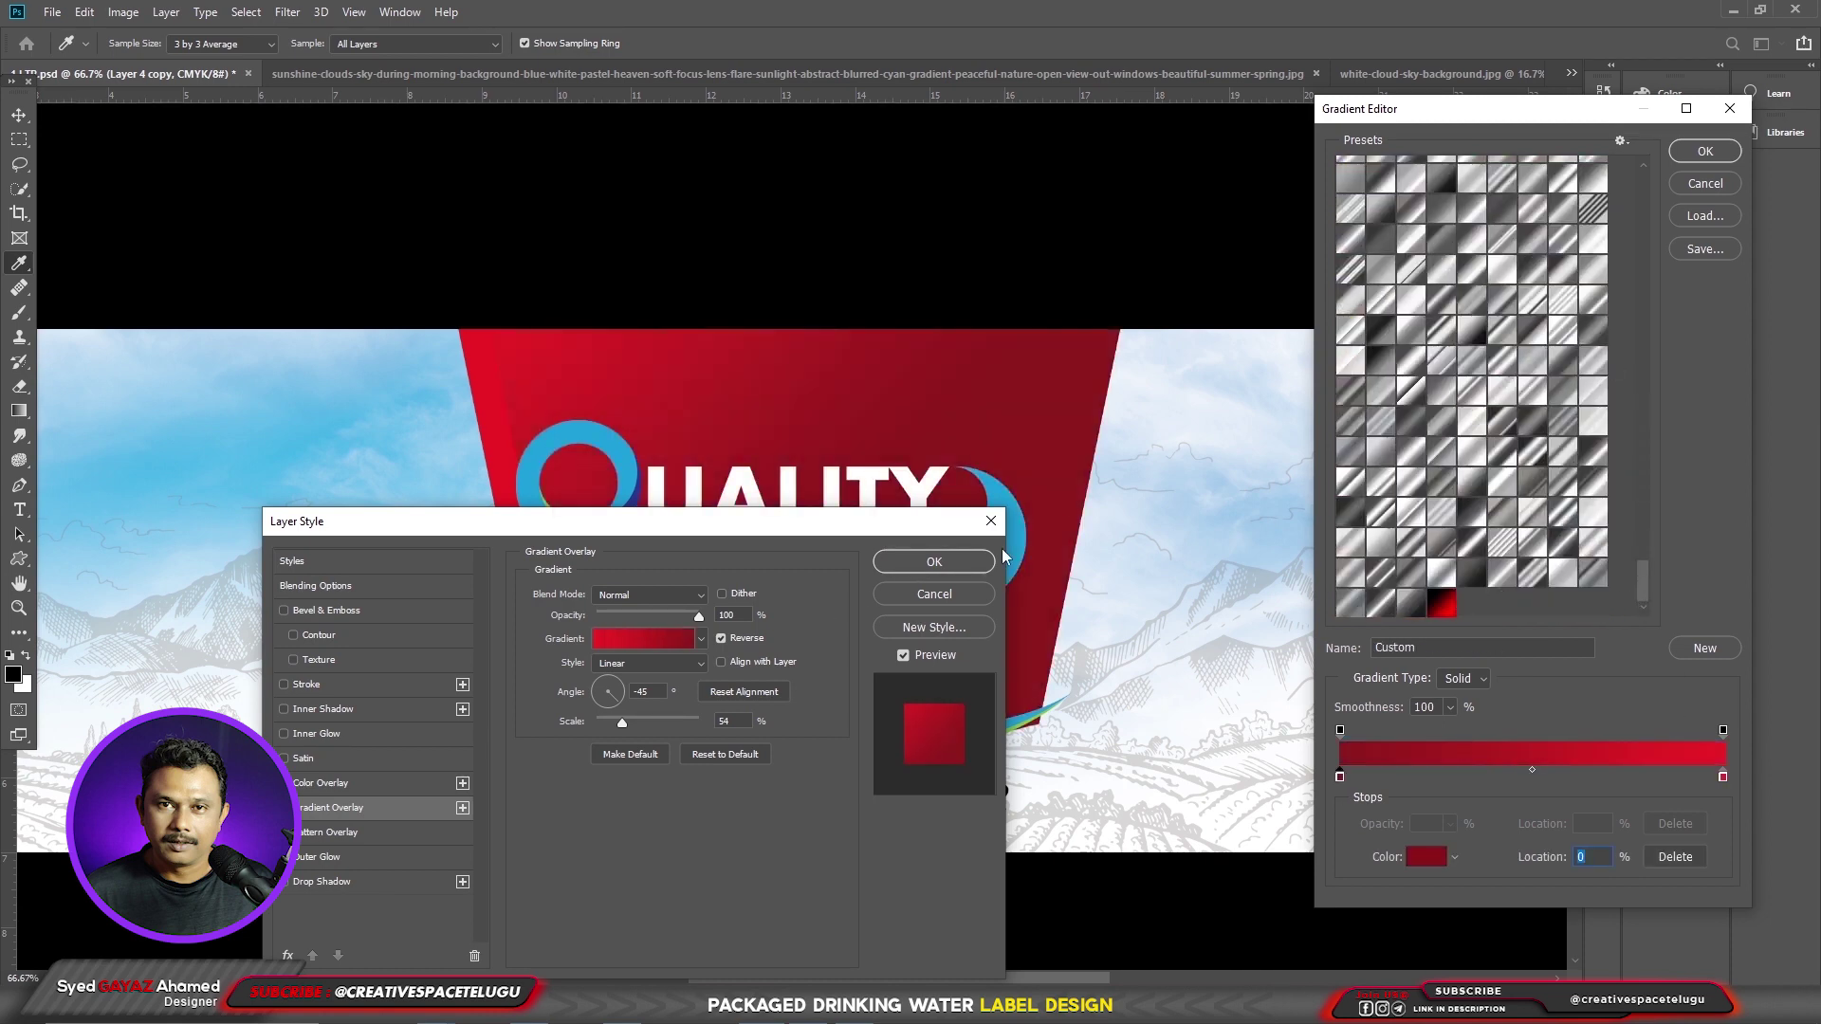
pyautogui.click(1703, 153)
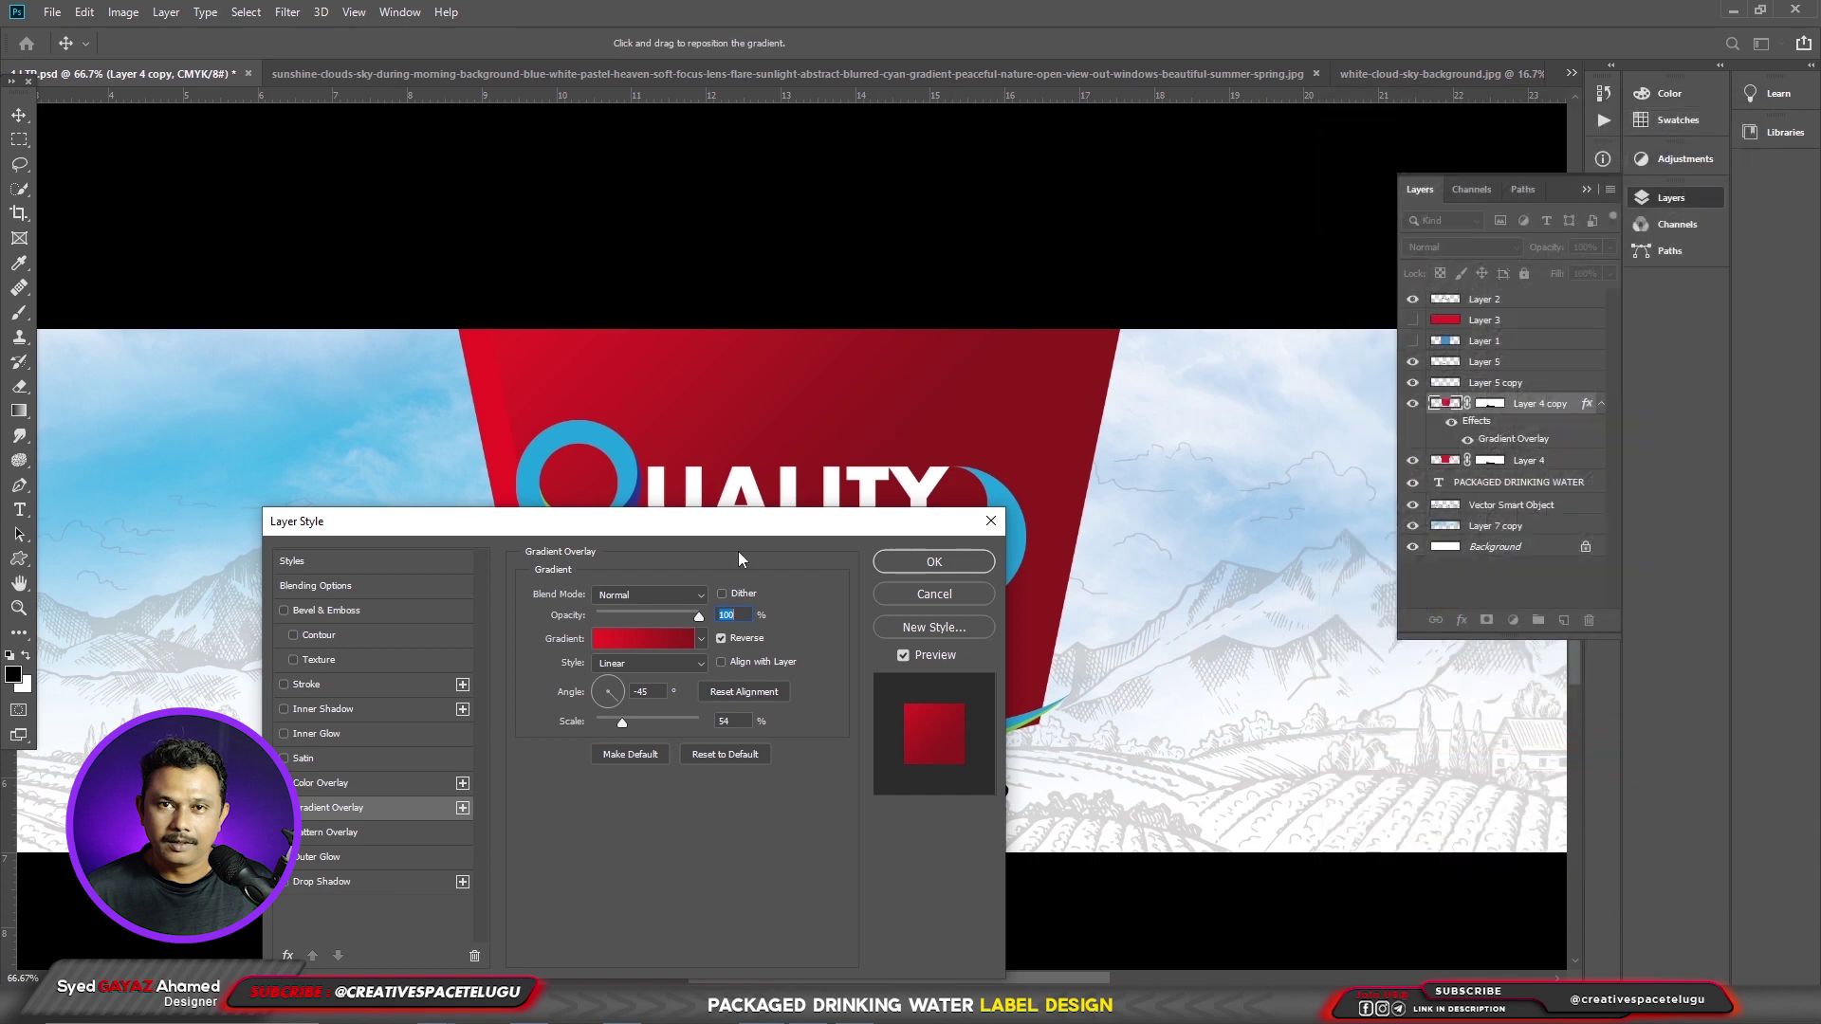
pyautogui.click(926, 563)
pyautogui.hotkey('ctrl', '[')
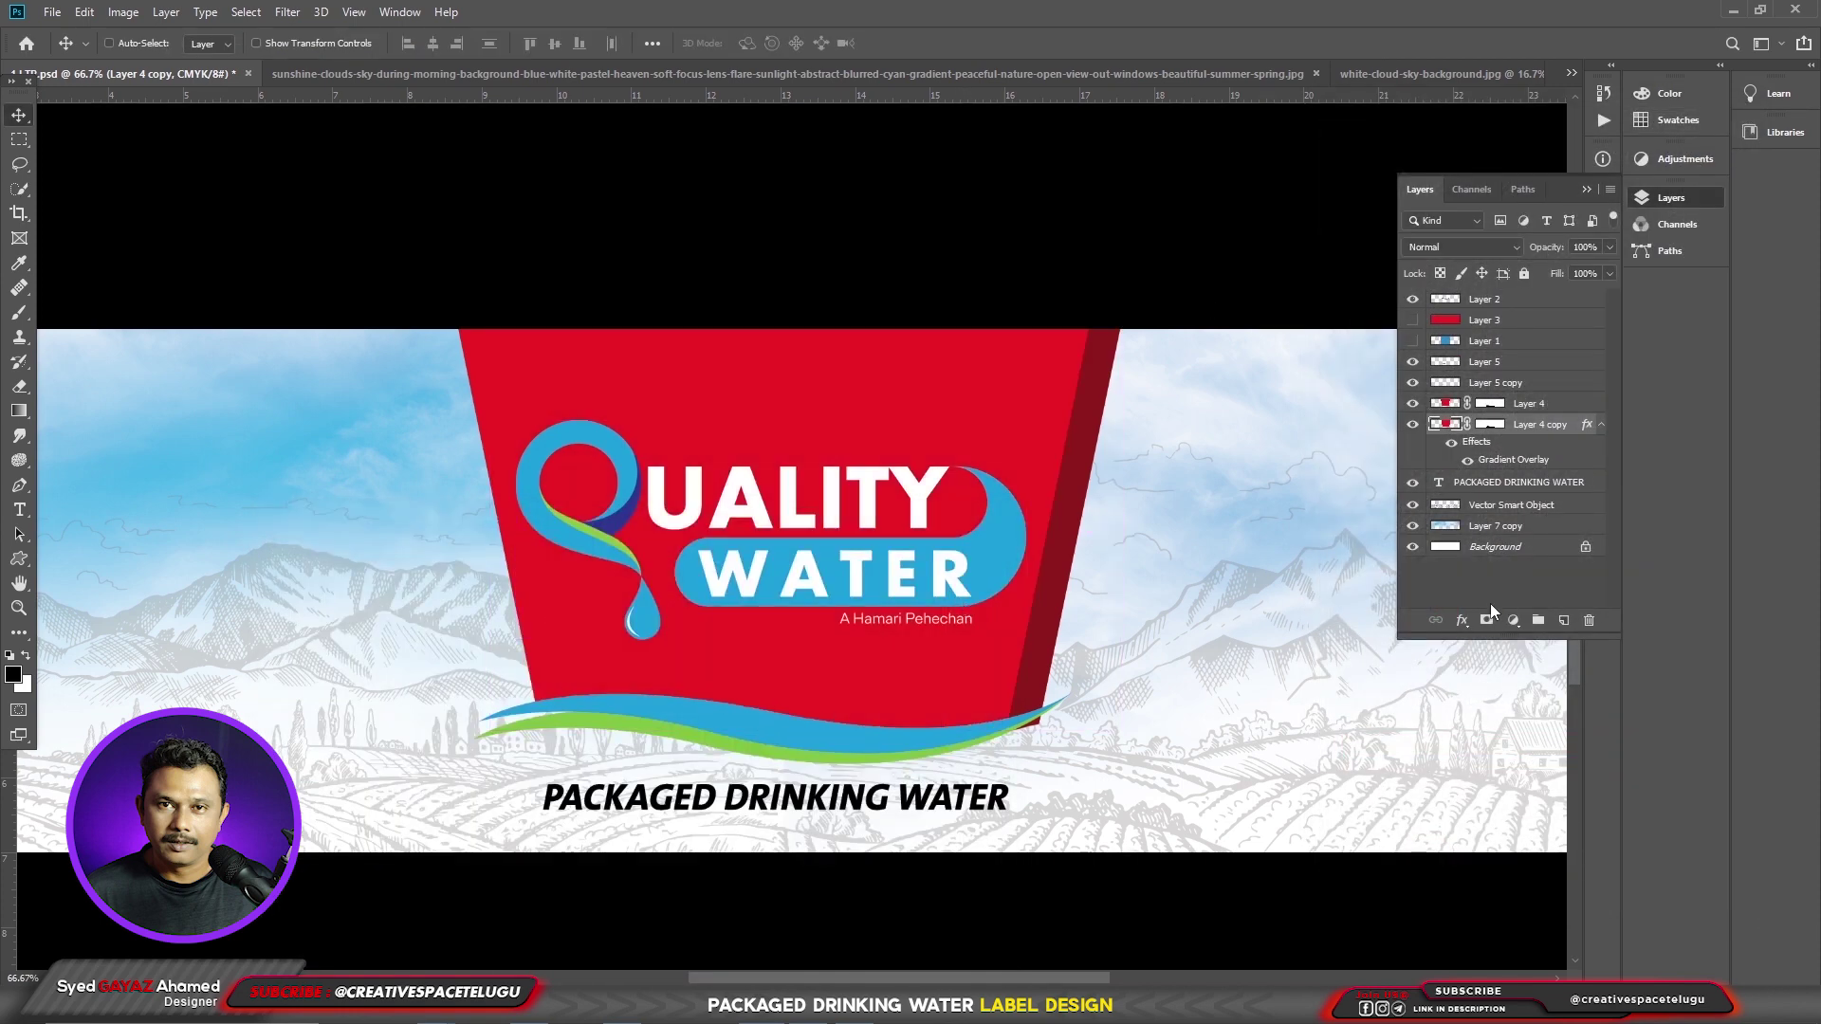
# - Change the gradient's right stop to orange-red f15a22 and apply the overlay
pyautogui.doubleClick(1514, 459)
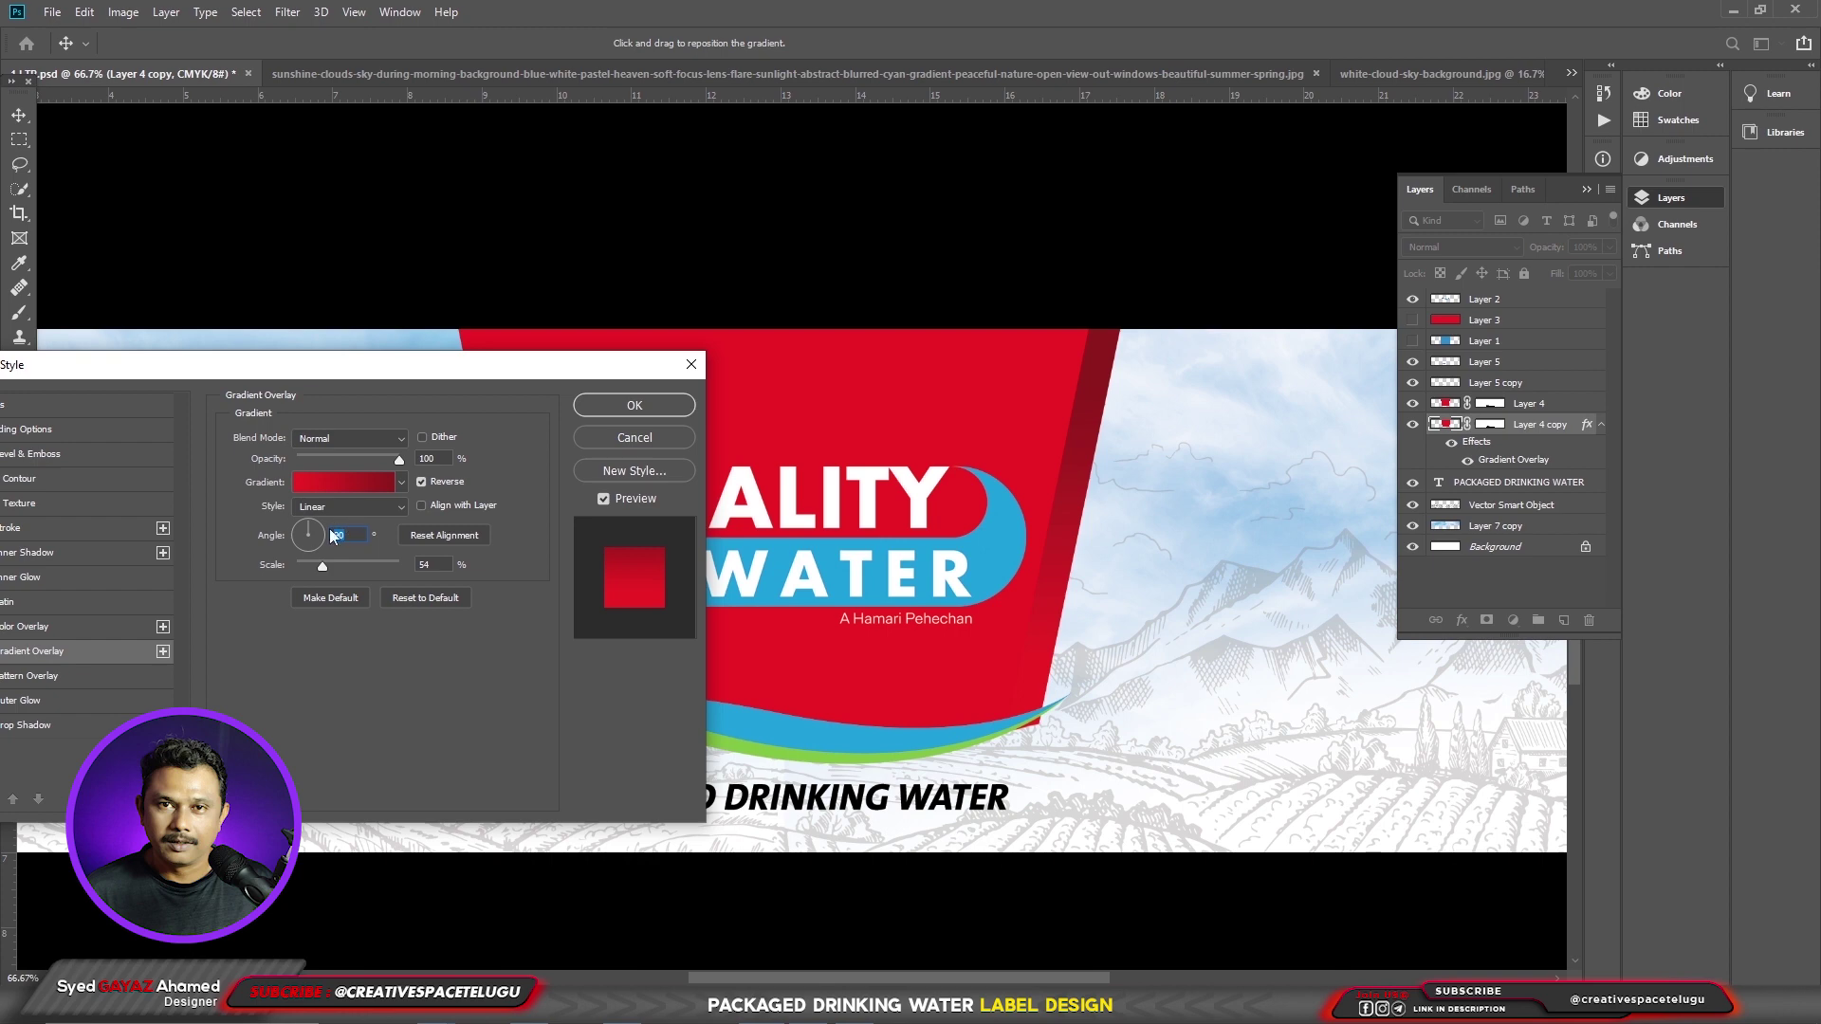
pyautogui.click(328, 485)
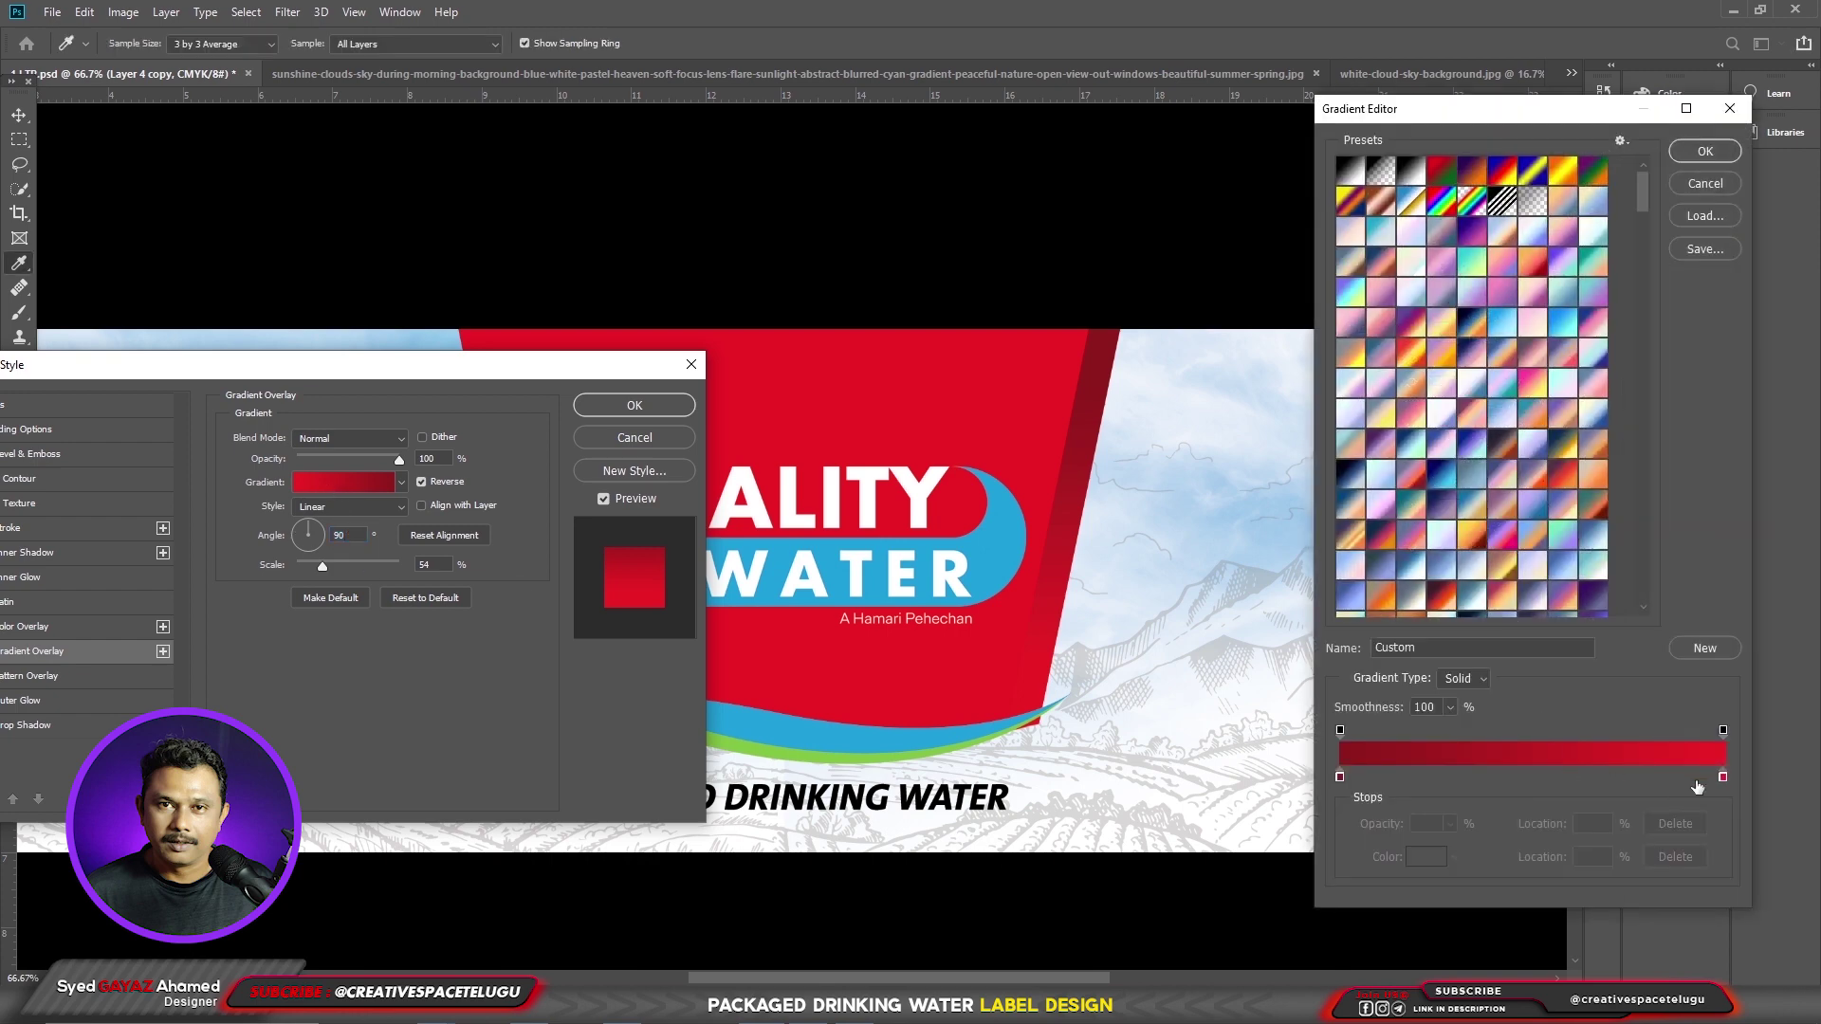
pyautogui.doubleClick(1724, 778)
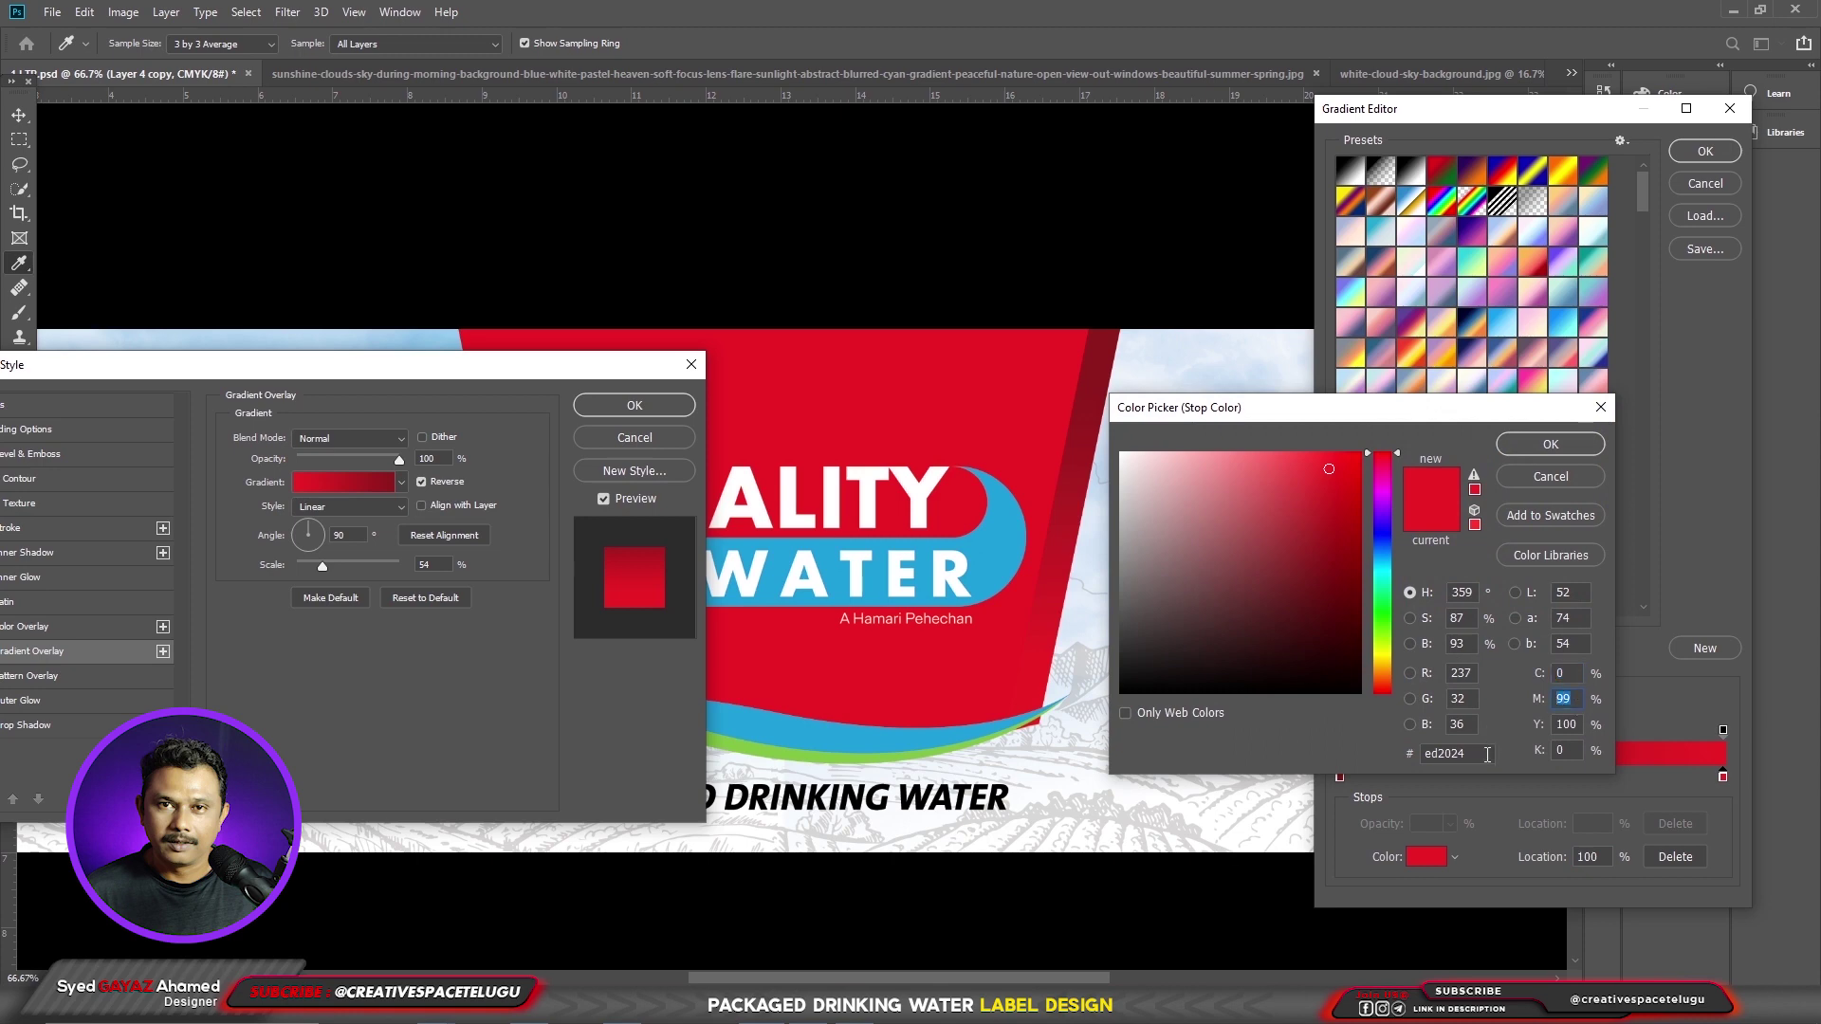
pyautogui.write('80')
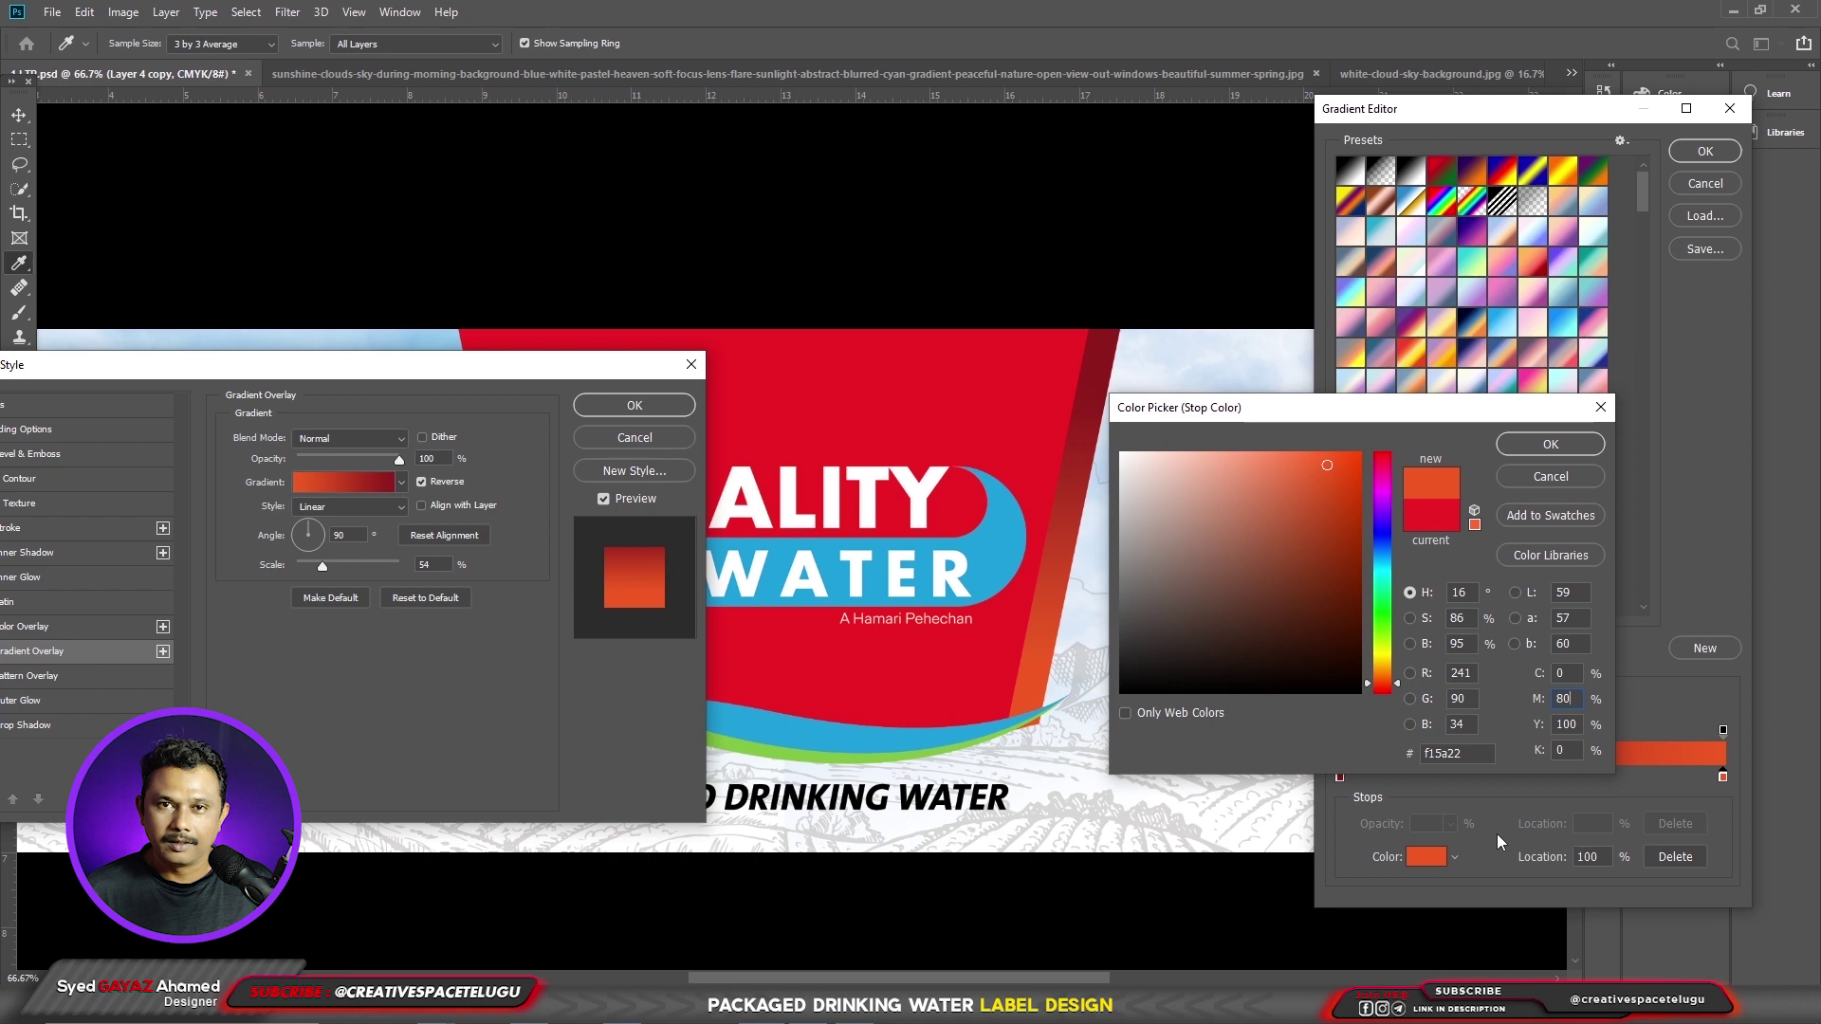
pyautogui.click(1550, 445)
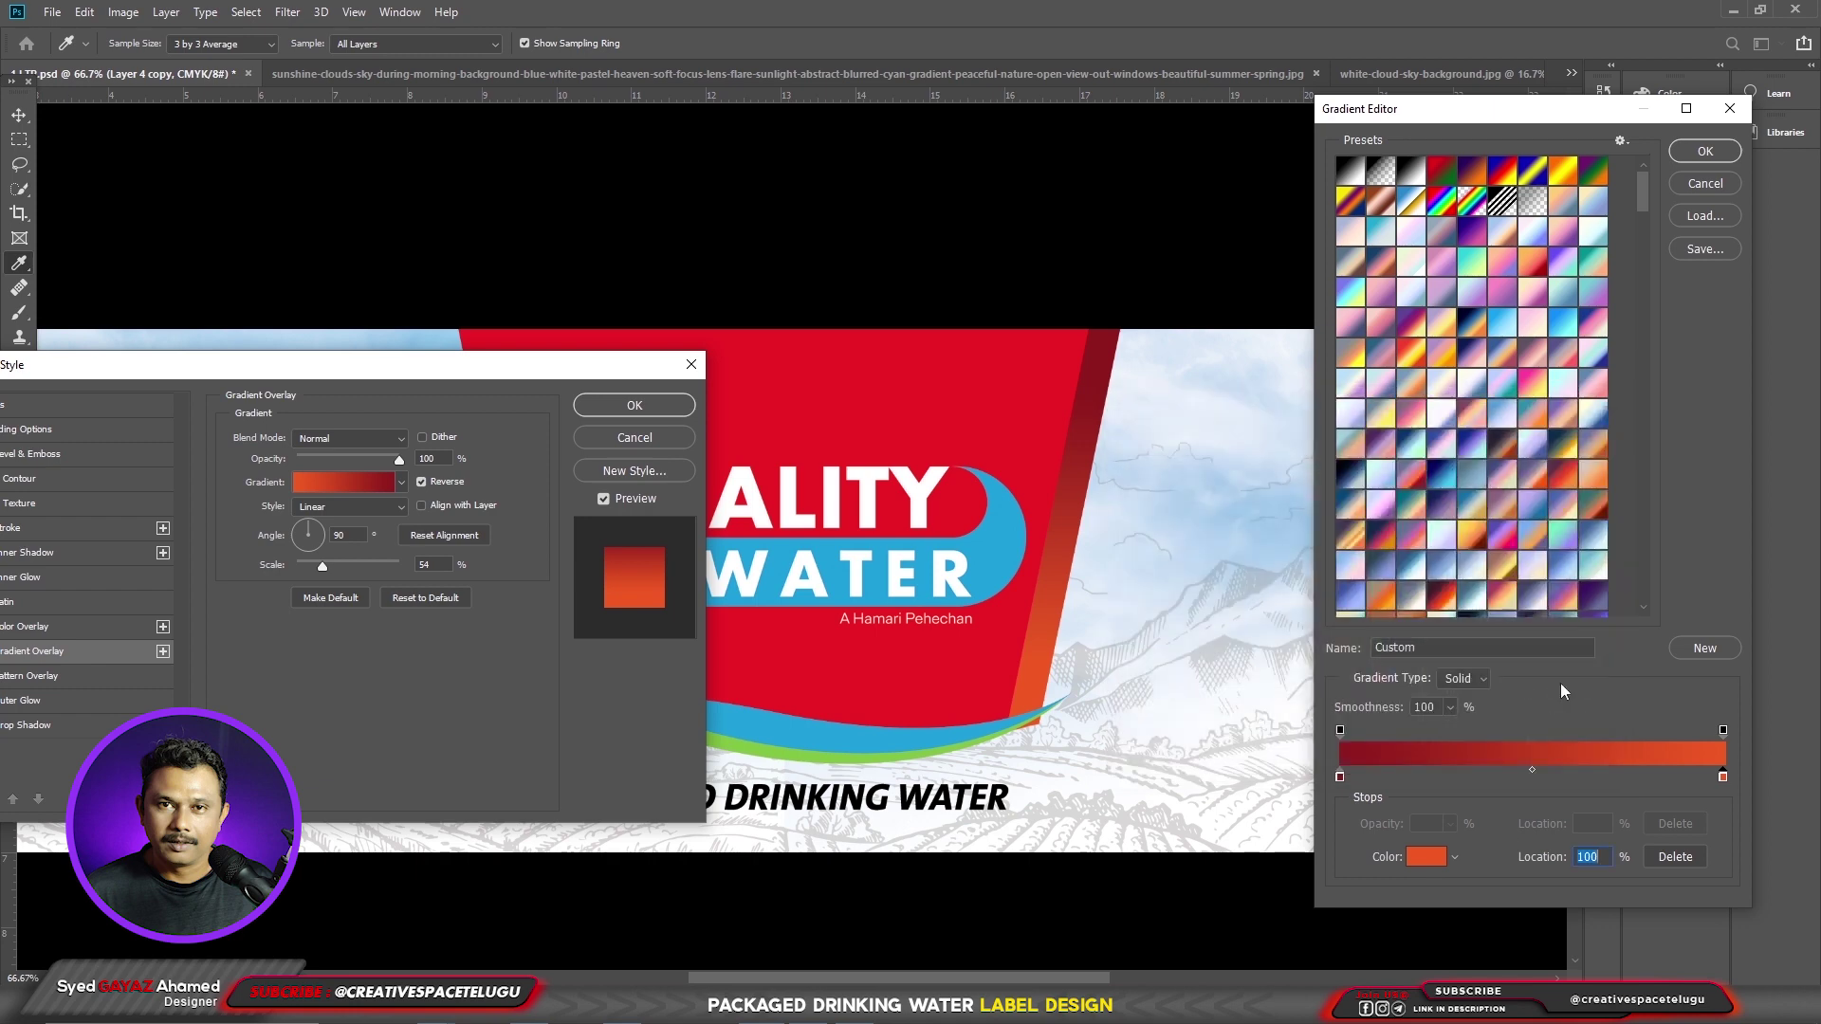
pyautogui.click(1702, 152)
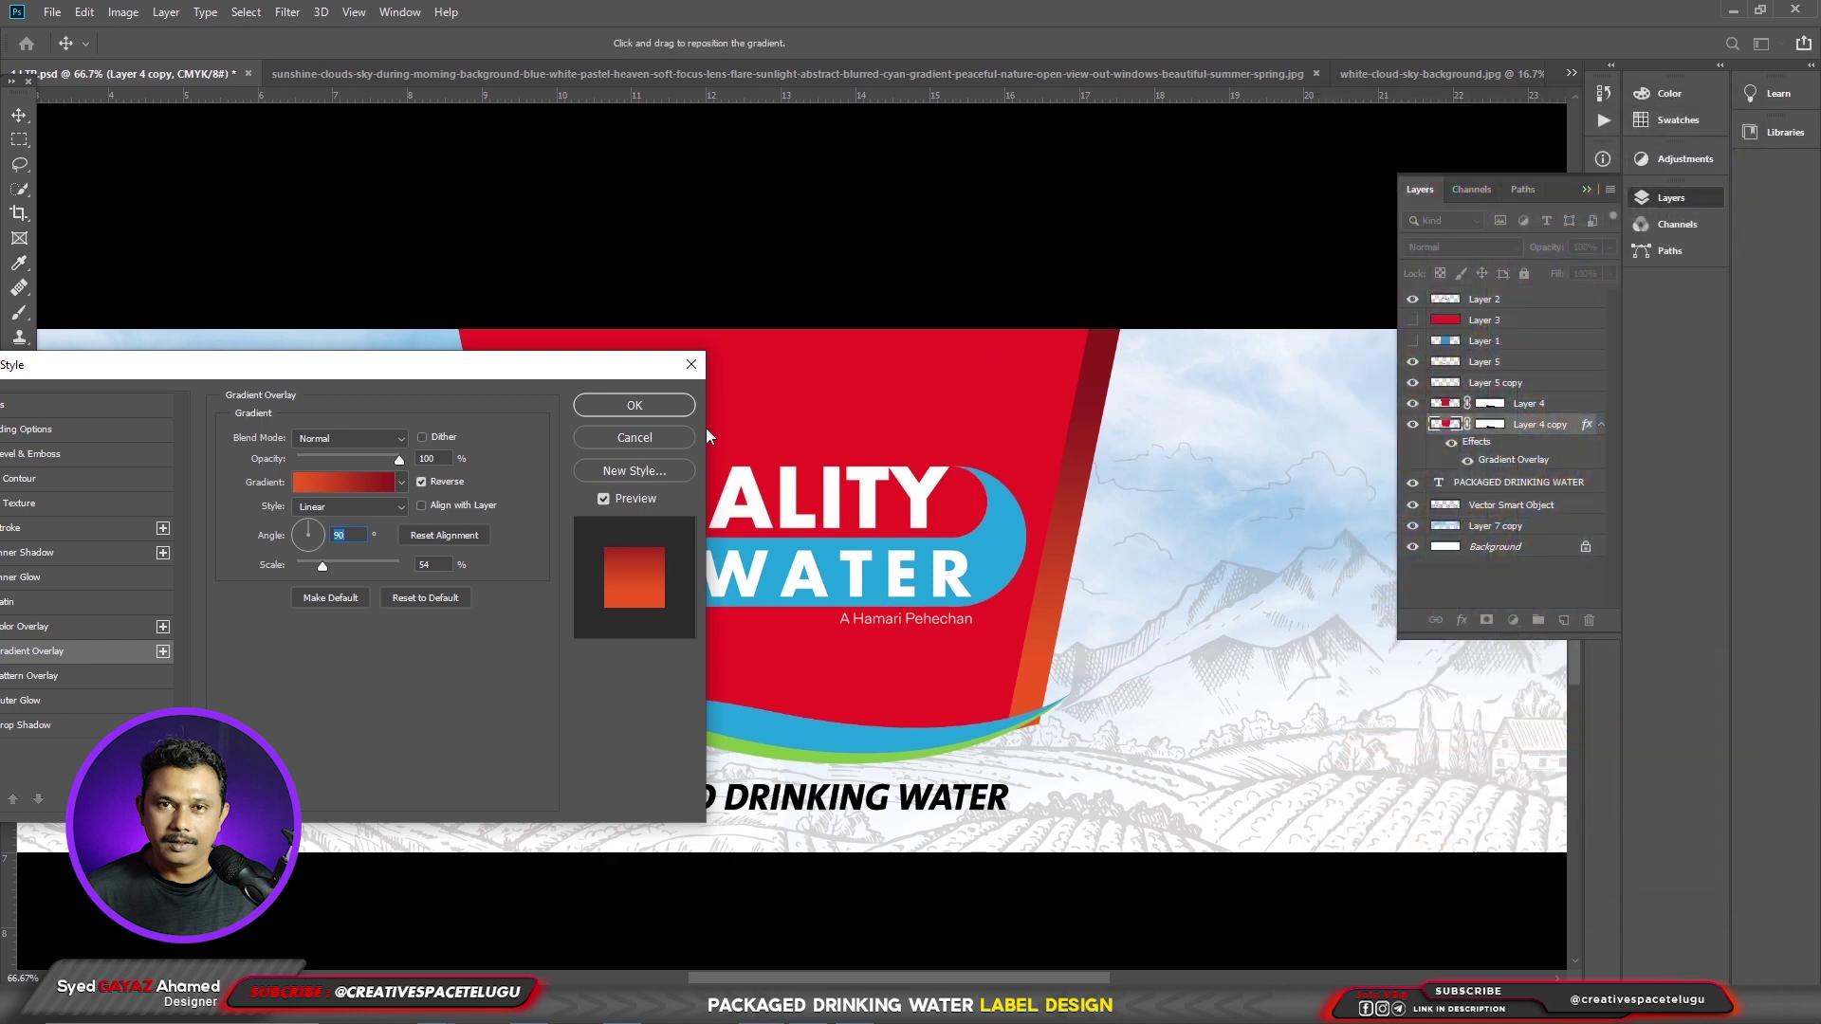
pyautogui.click(689, 411)
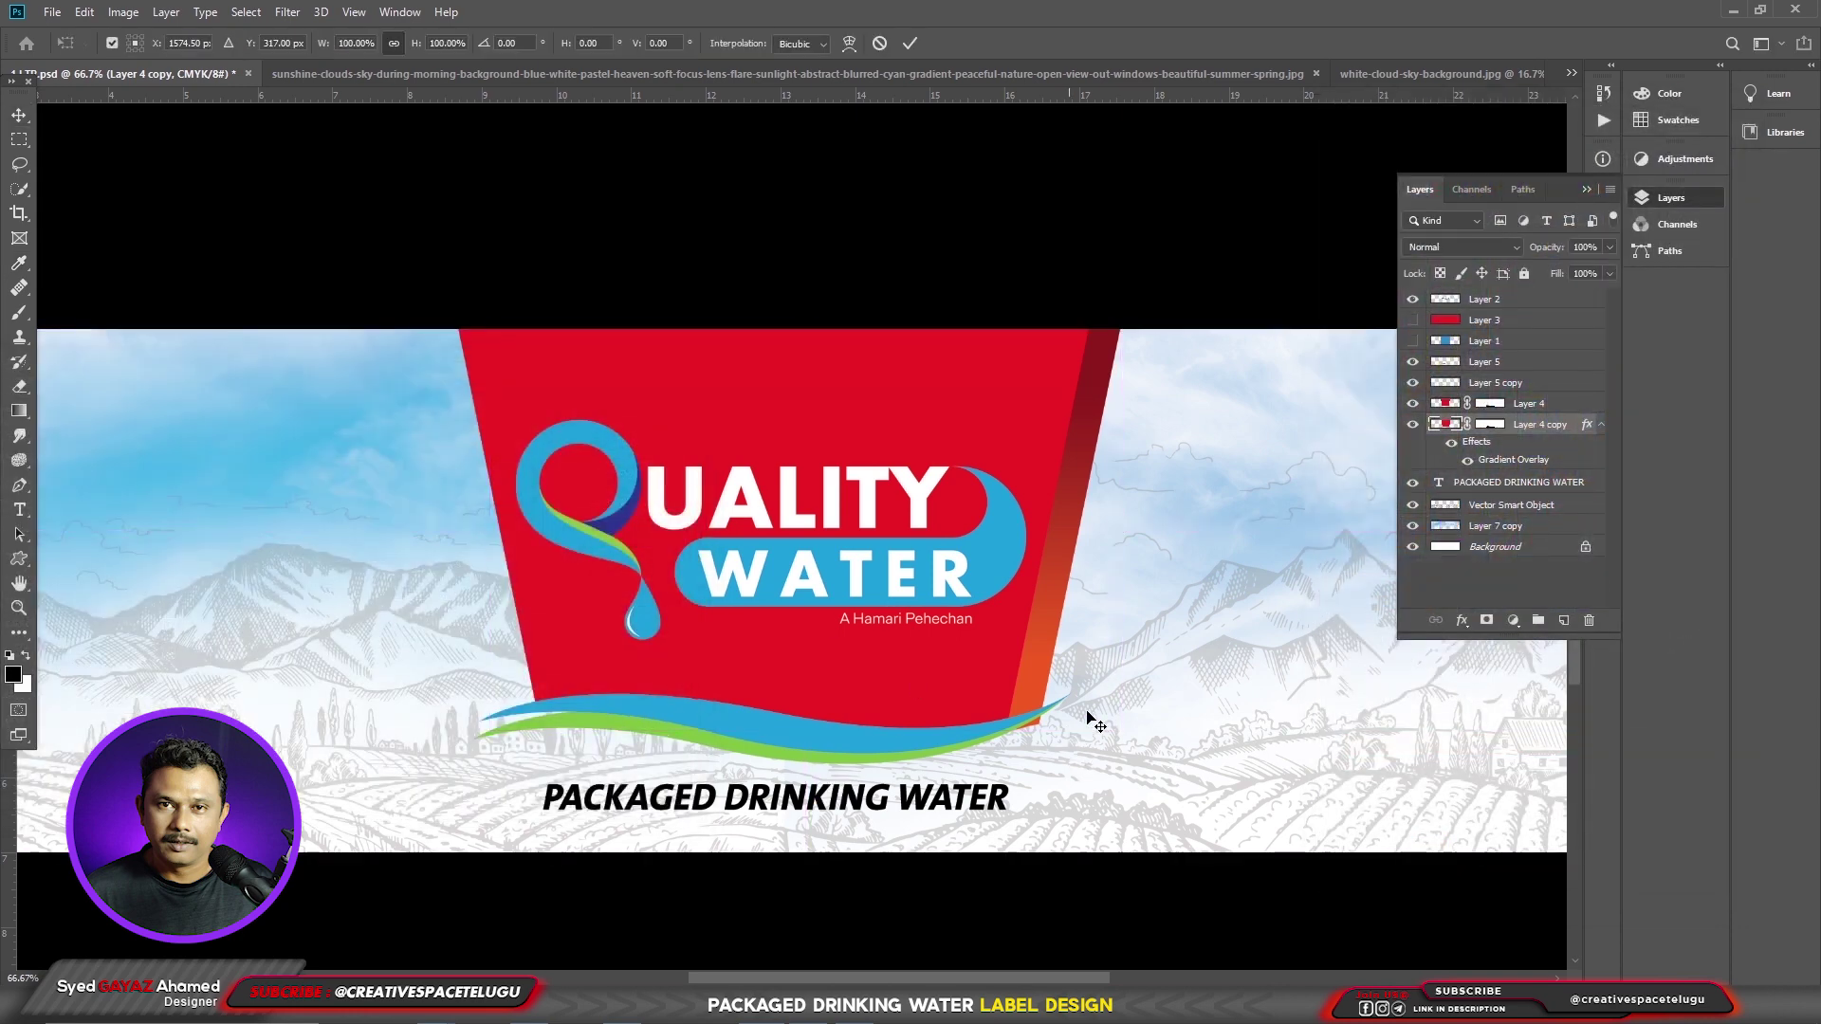
# - Skew the right edge of Layer 4 copy inward and commit
pyautogui.hotkey('ctrl', 't')
pyautogui.moveTo(1117, 732); pyautogui.dragTo(1085, 730)
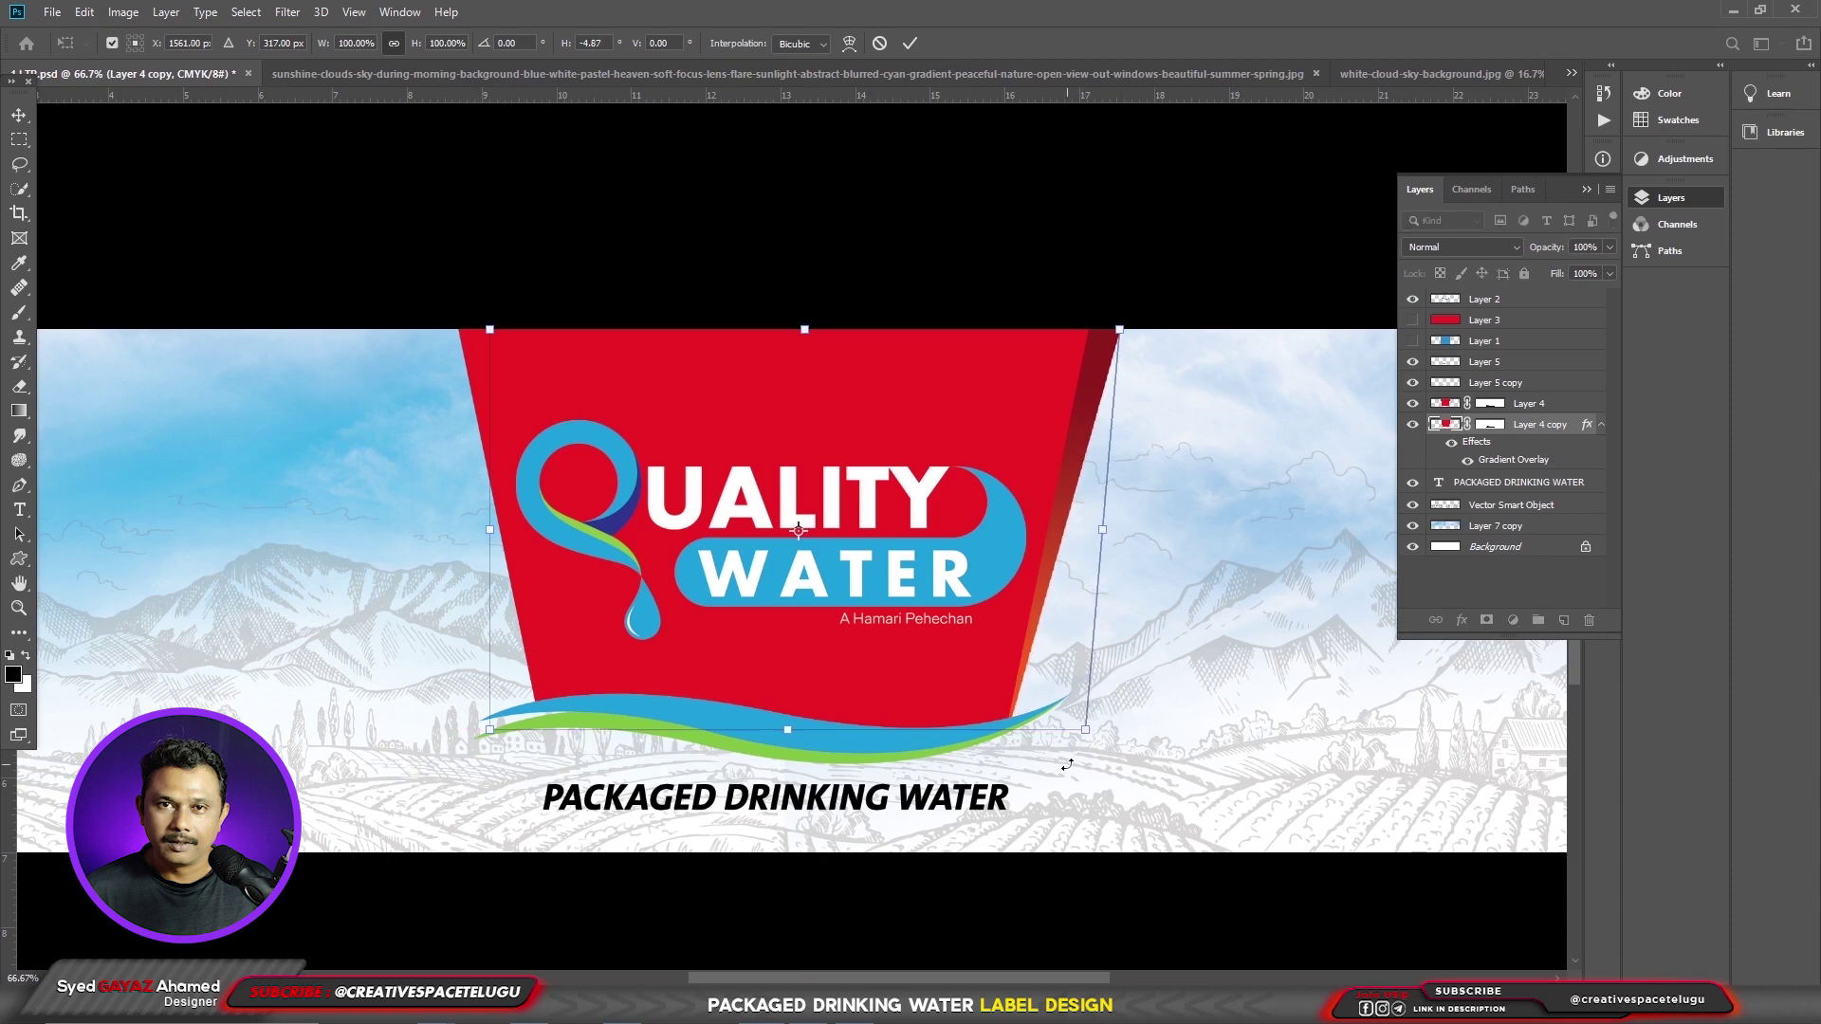
pyautogui.press('Return')
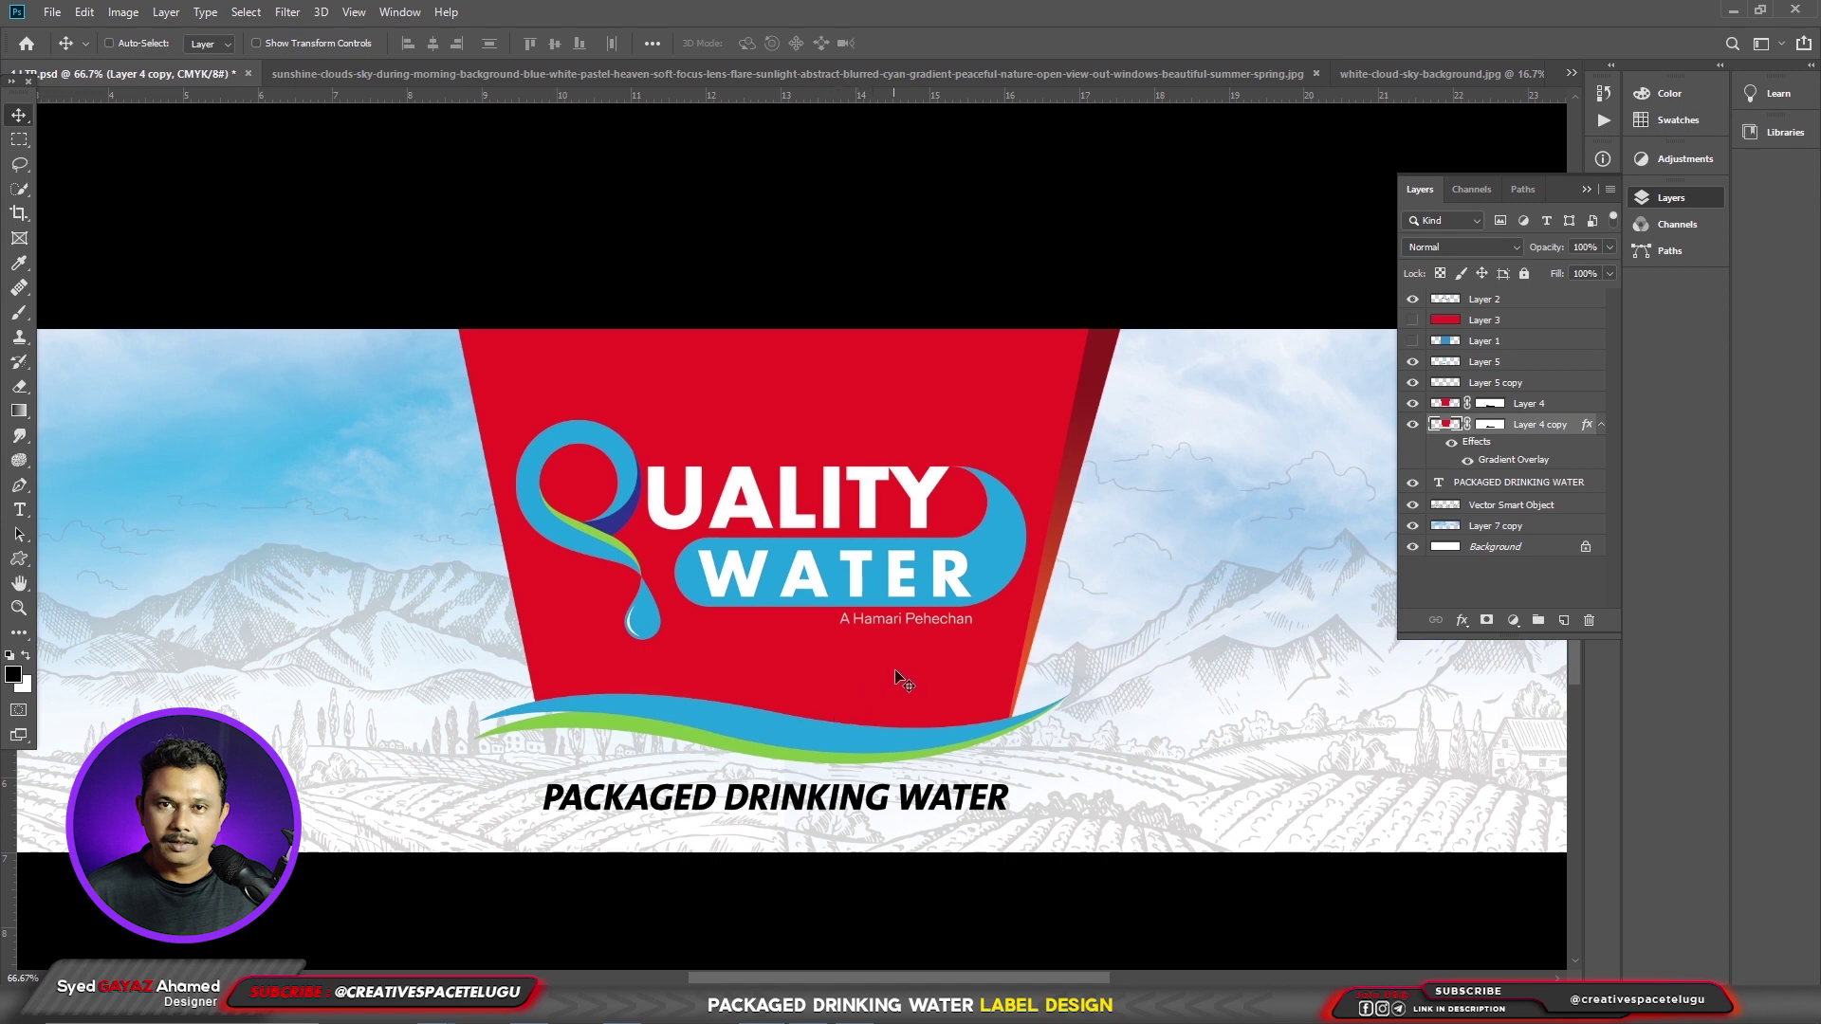
# - Widen Layer 4 copy slightly to the left and slant its right edge outward
pyautogui.hotkey('ctrl', 't')
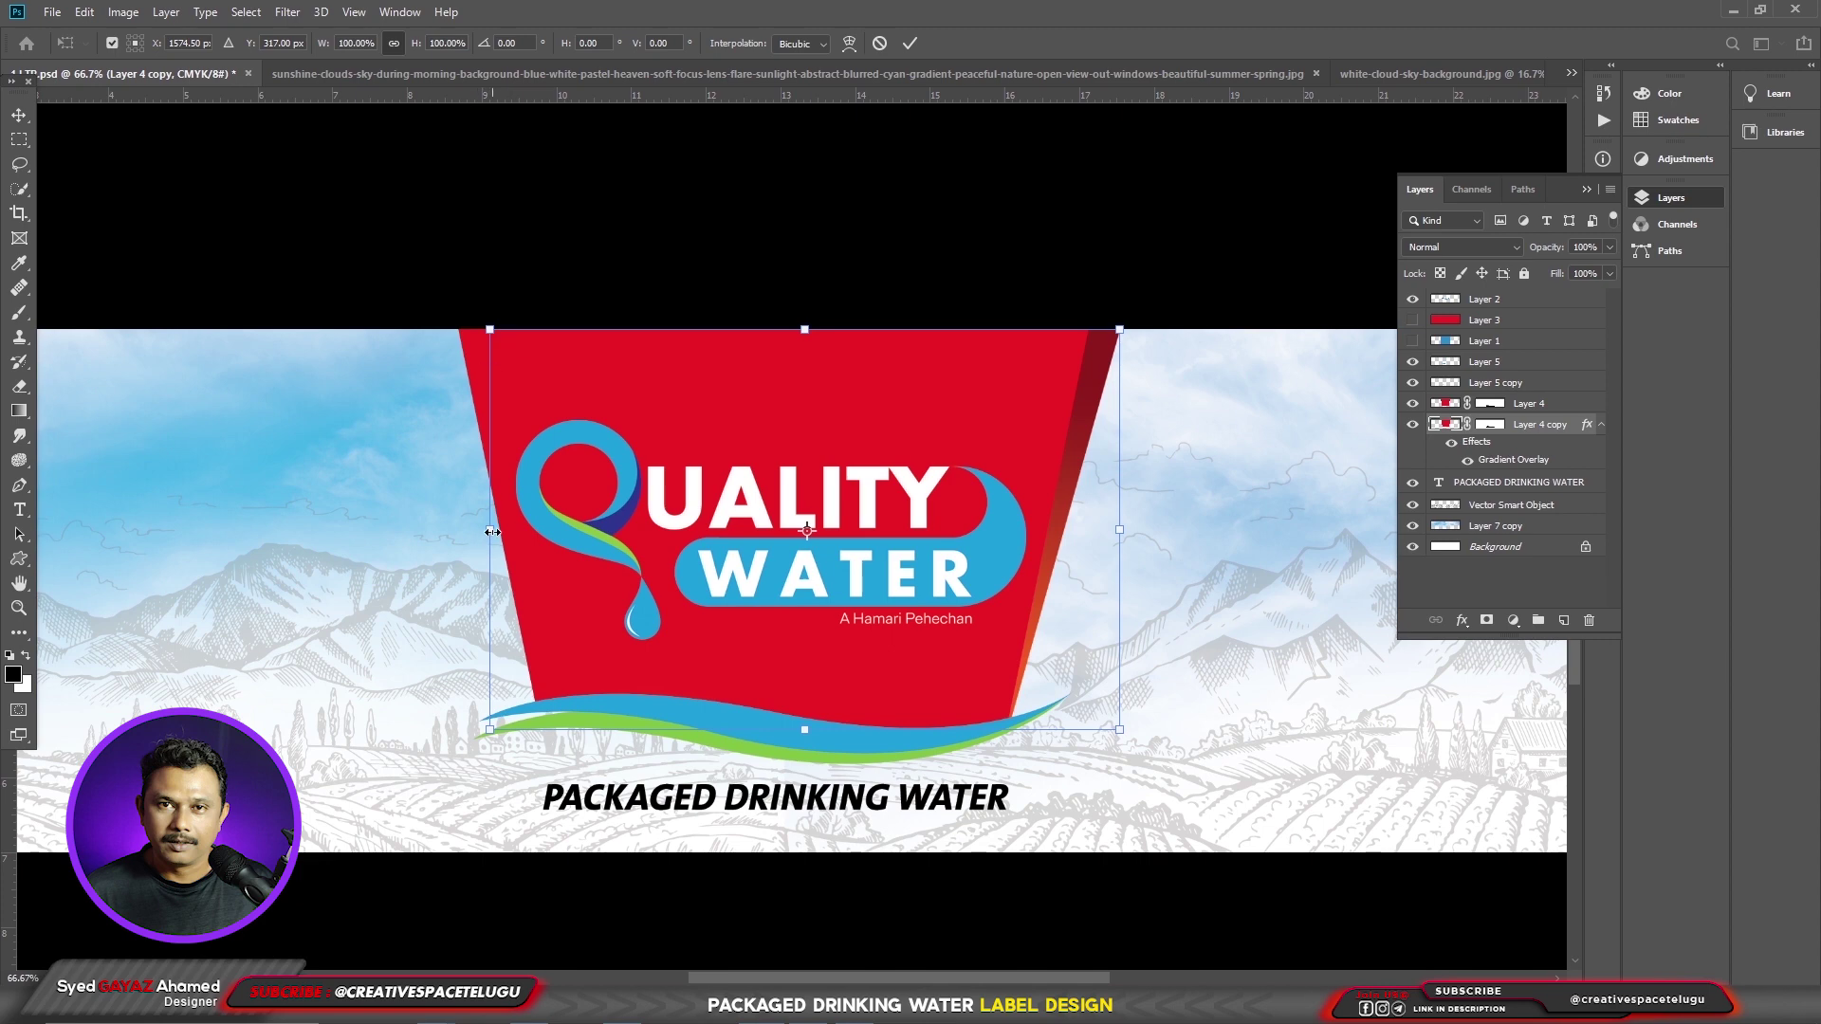
pyautogui.moveTo(492, 533); pyautogui.dragTo(439, 537)
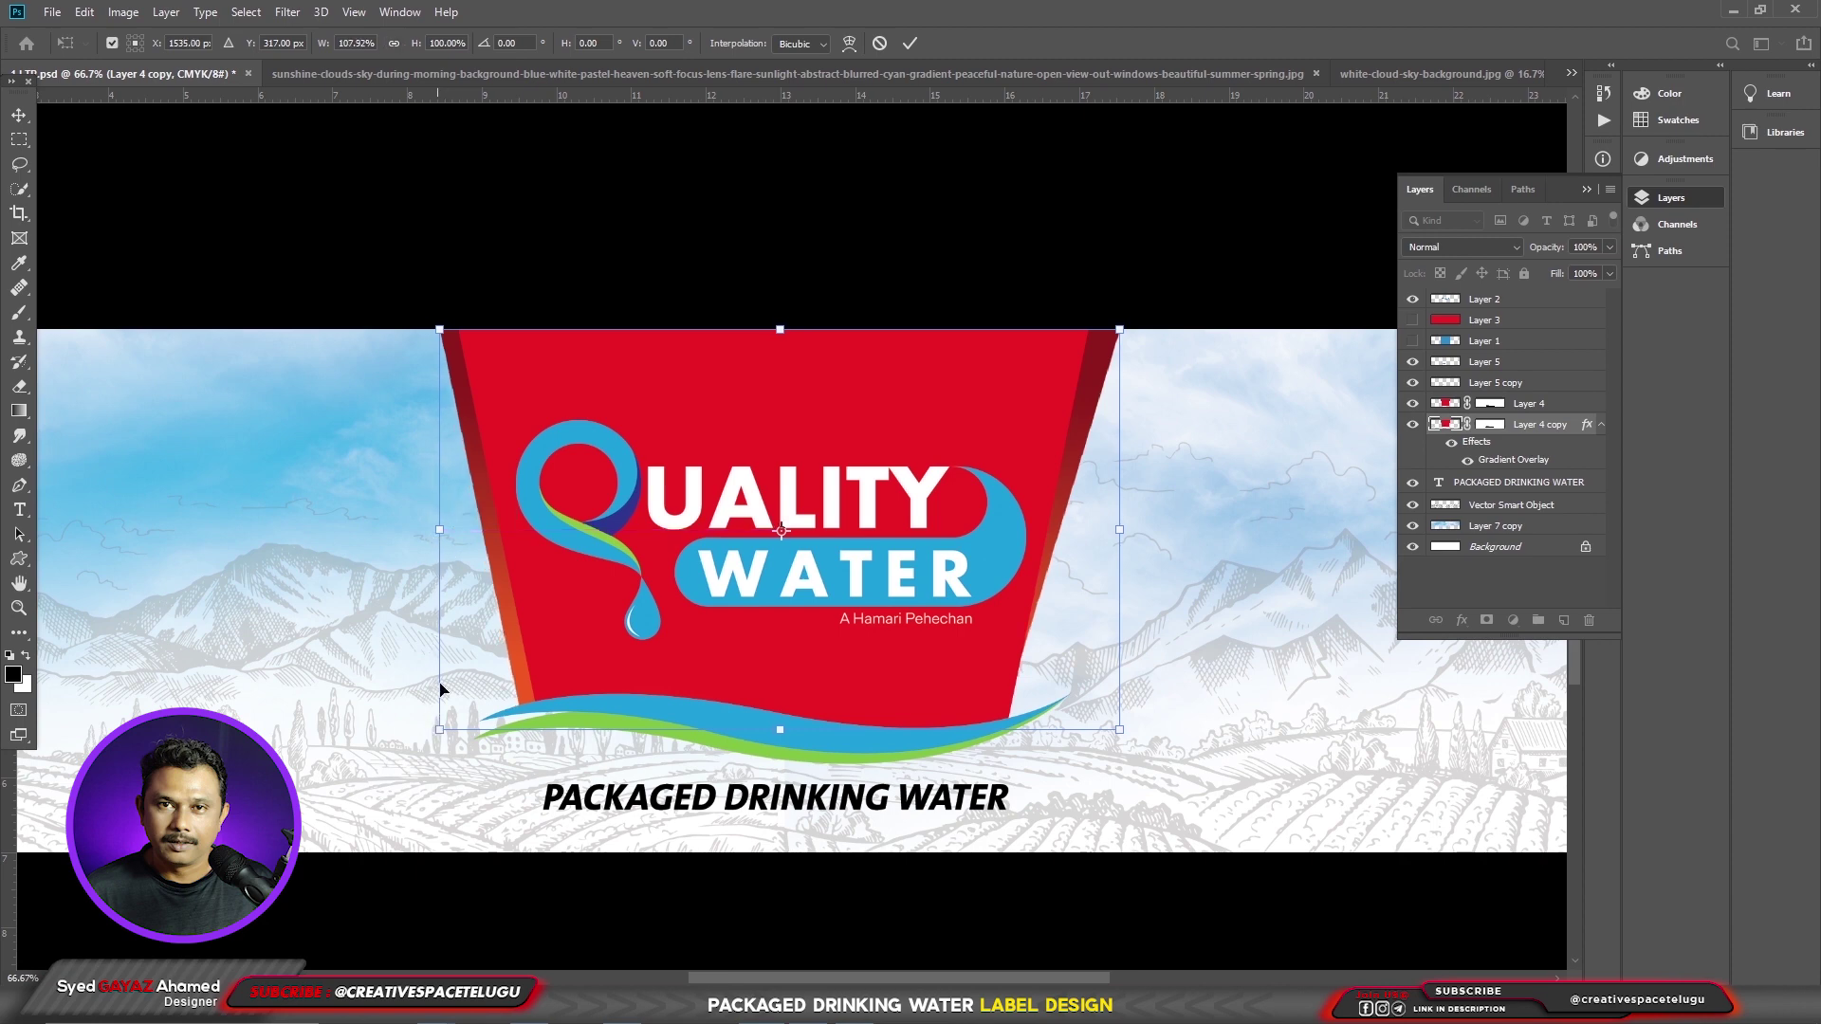
pyautogui.moveTo(436, 532); pyautogui.dragTo(432, 530)
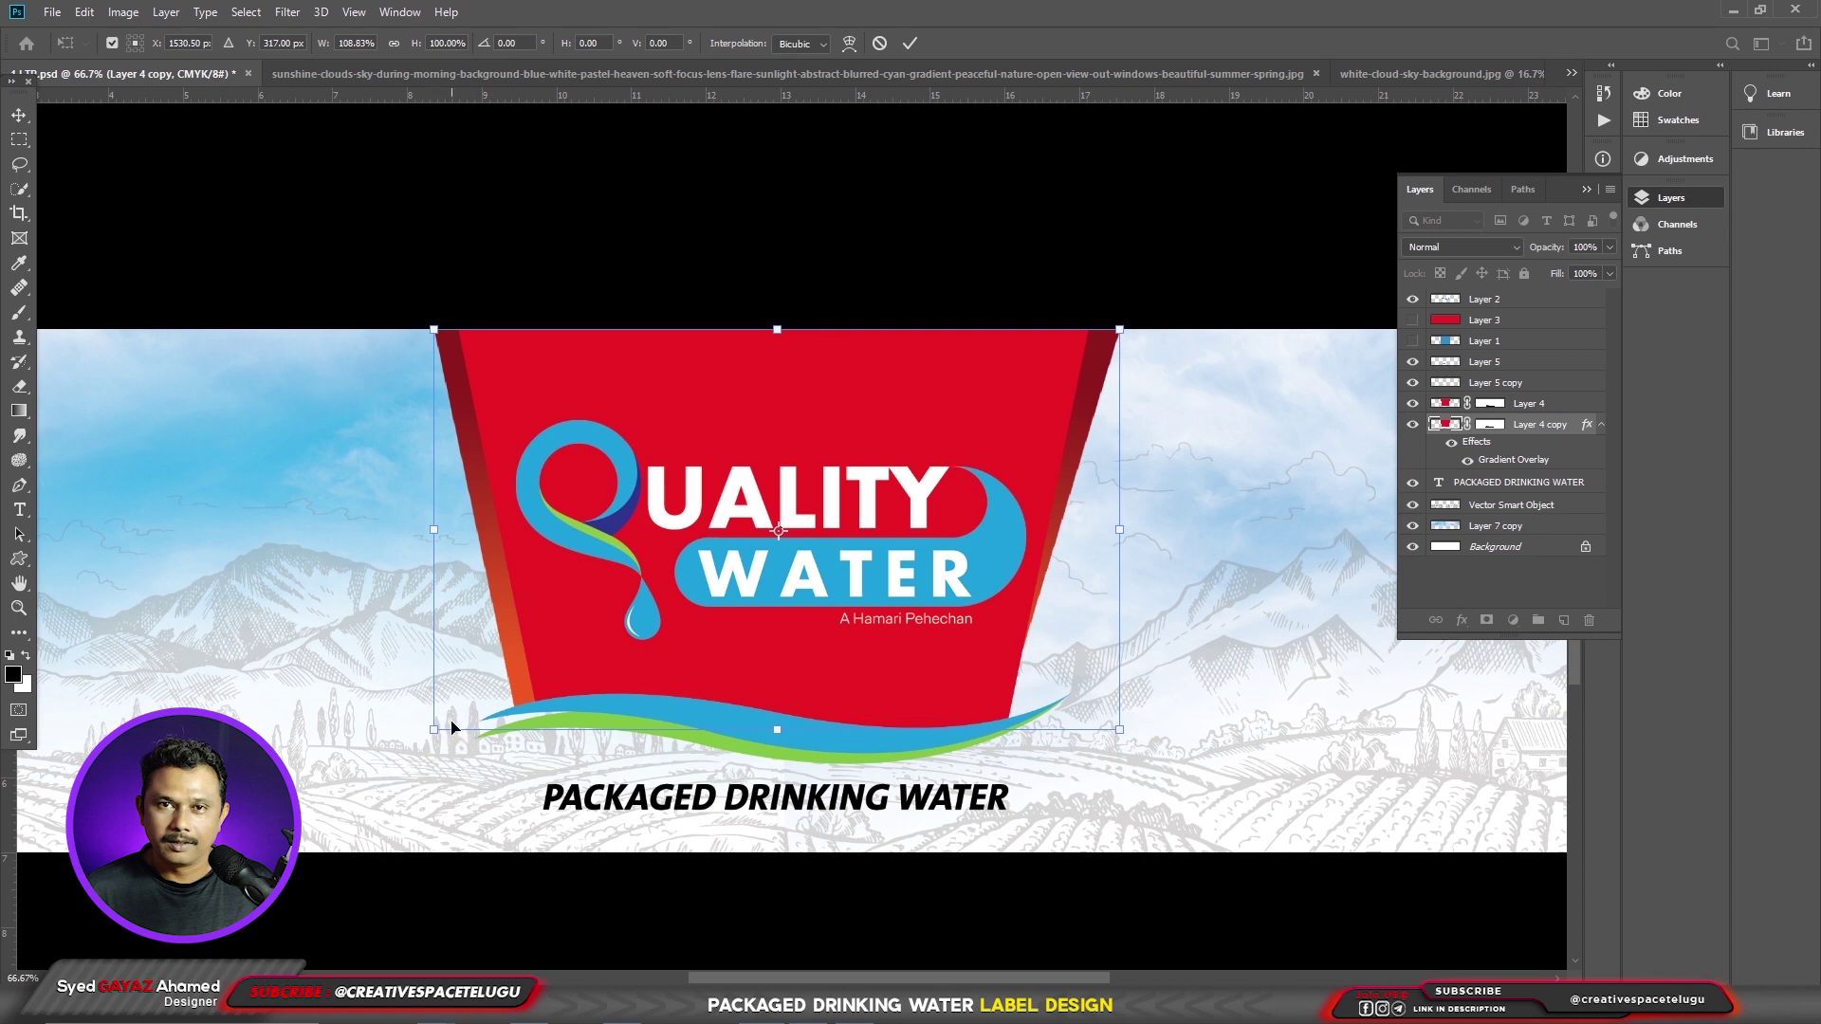
pyautogui.moveTo(435, 733)
pyautogui.mouseDown()
pyautogui.moveTo(479, 697)
pyautogui.moveTo(434, 731)
pyautogui.mouseUp()
pyautogui.rightClick(637, 530)
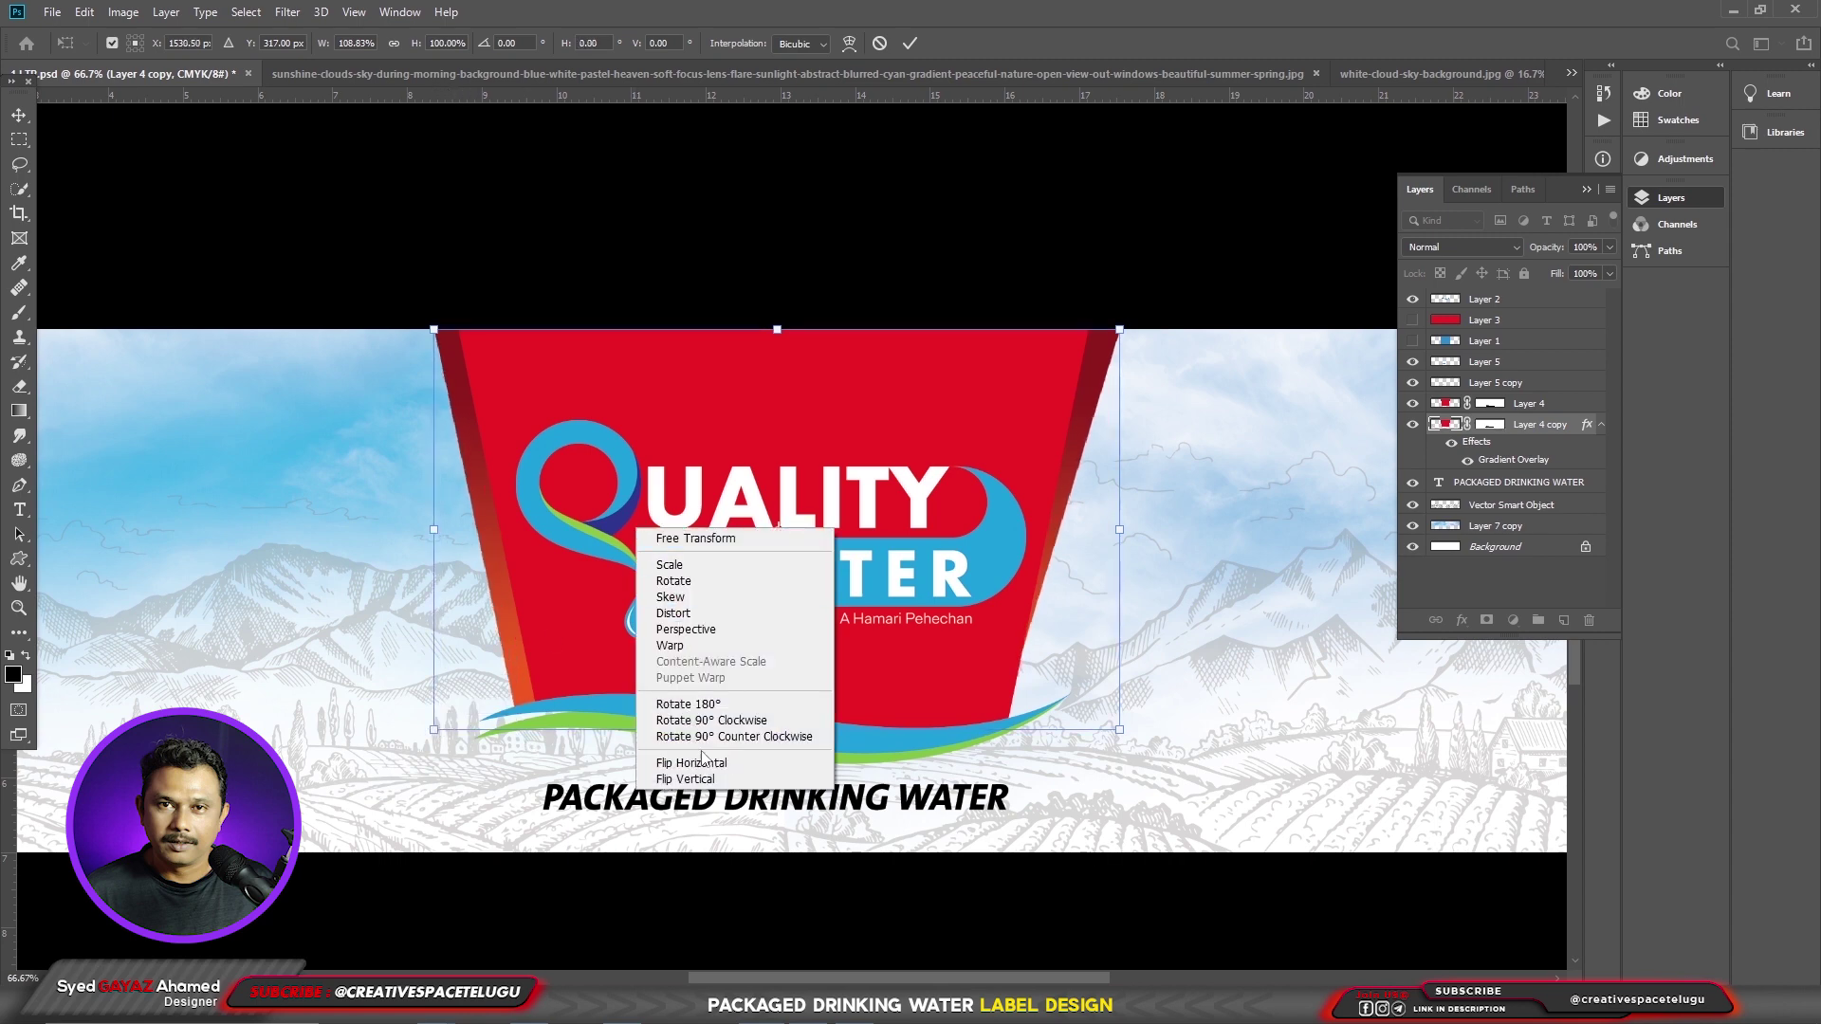
pyautogui.click(1119, 733)
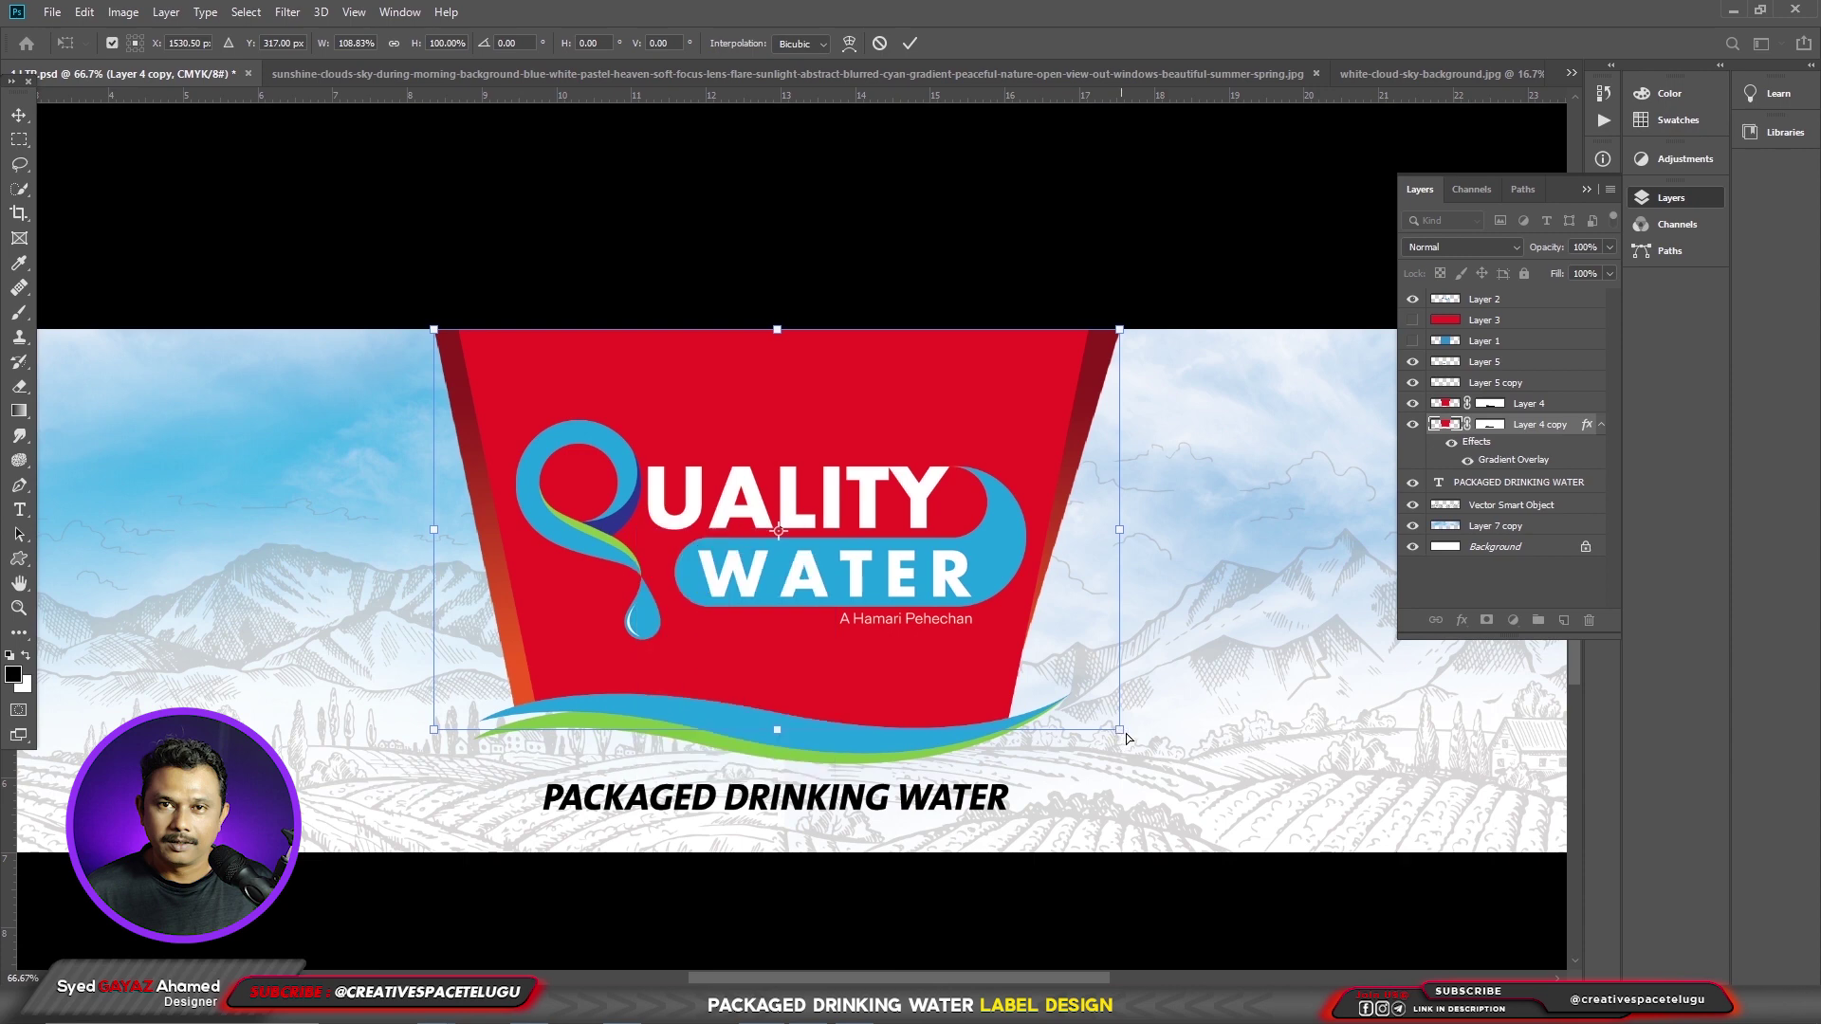
pyautogui.moveTo(1126, 733); pyautogui.dragTo(1142, 740)
# - Apply a Perspective transform pulling the panel's bottom corners inward
pyautogui.press('Return')
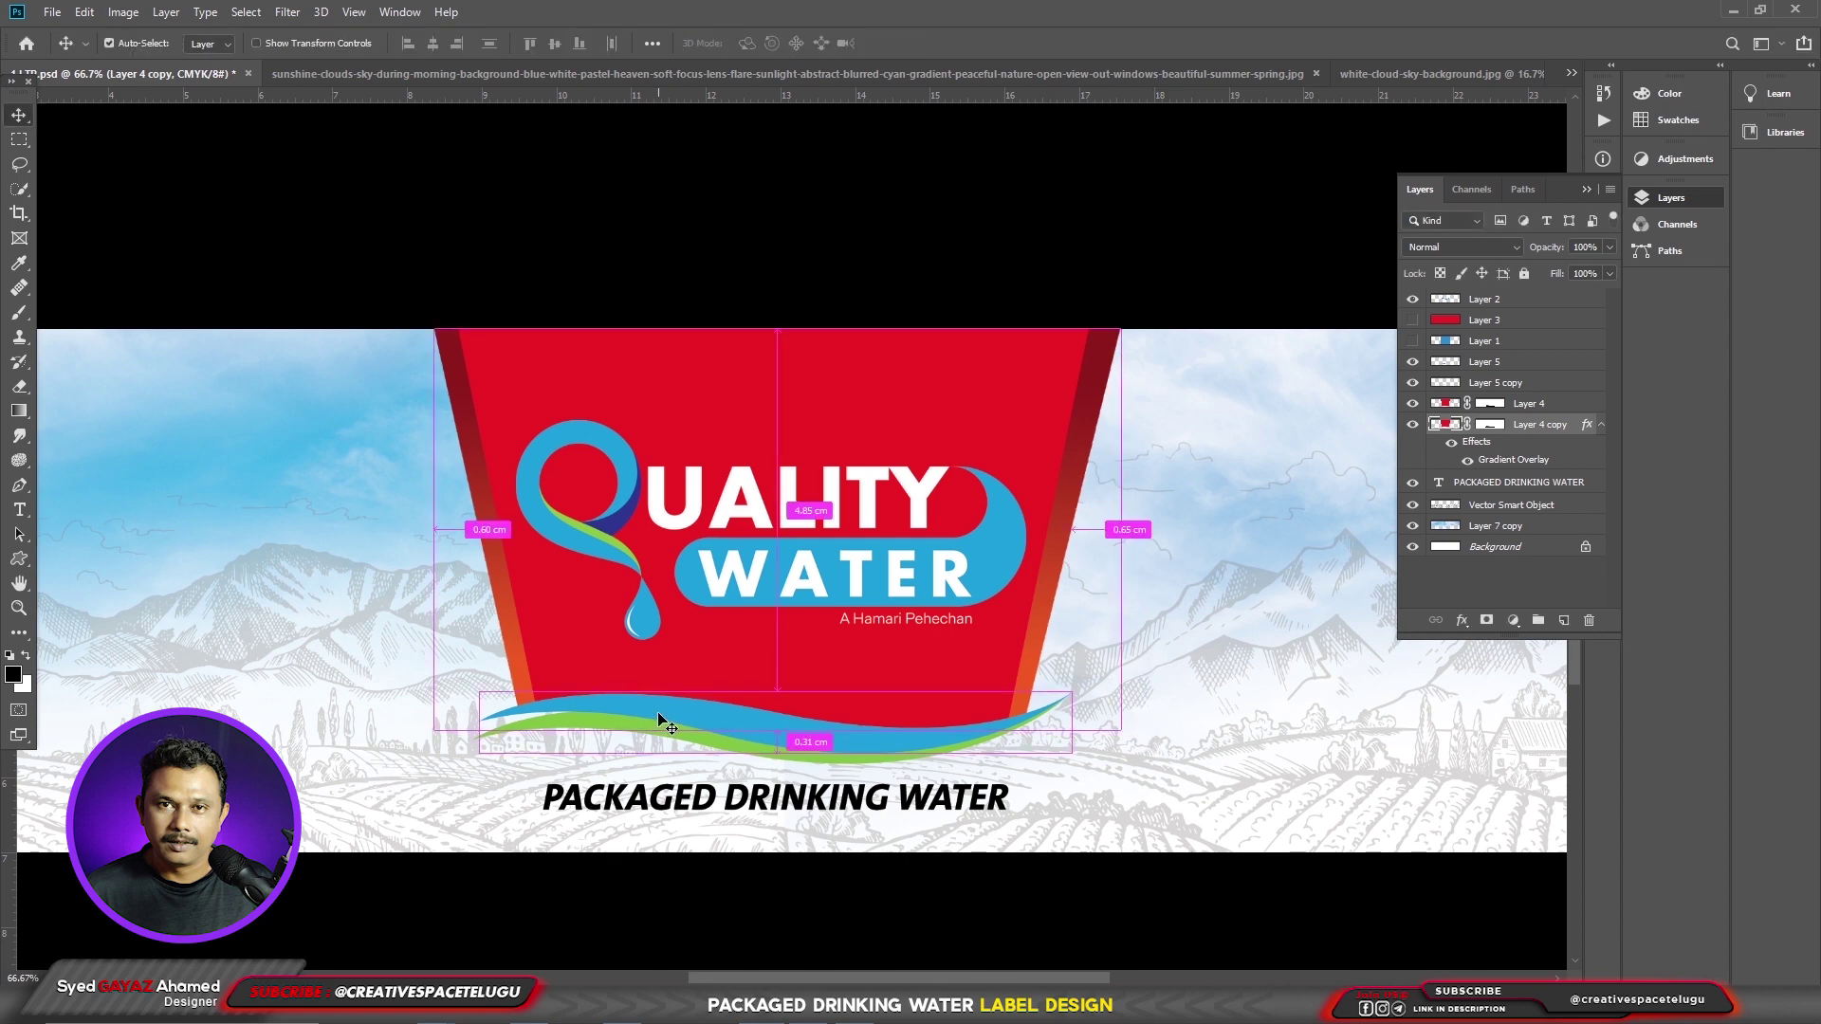
pyautogui.hotkey('ctrl', 't')
pyautogui.rightClick(770, 590)
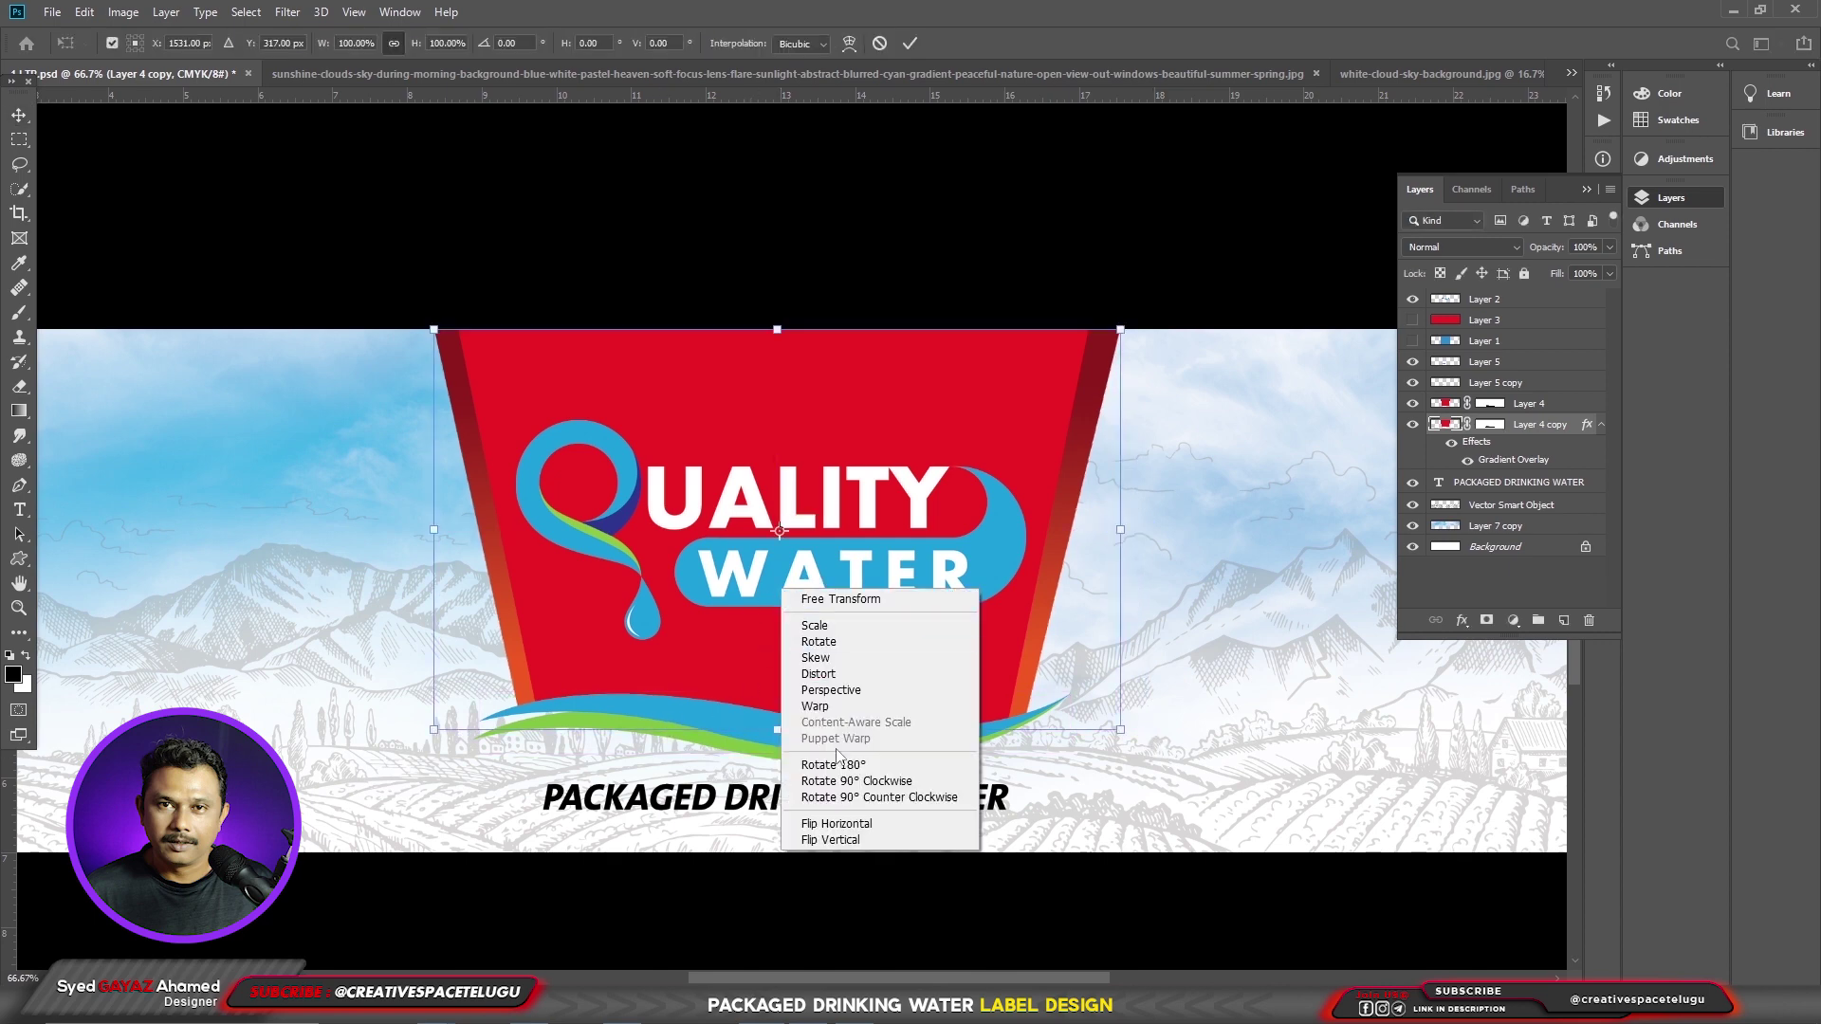
pyautogui.click(902, 695)
pyautogui.moveTo(1122, 735); pyautogui.dragTo(1101, 740)
pyautogui.press('Return')
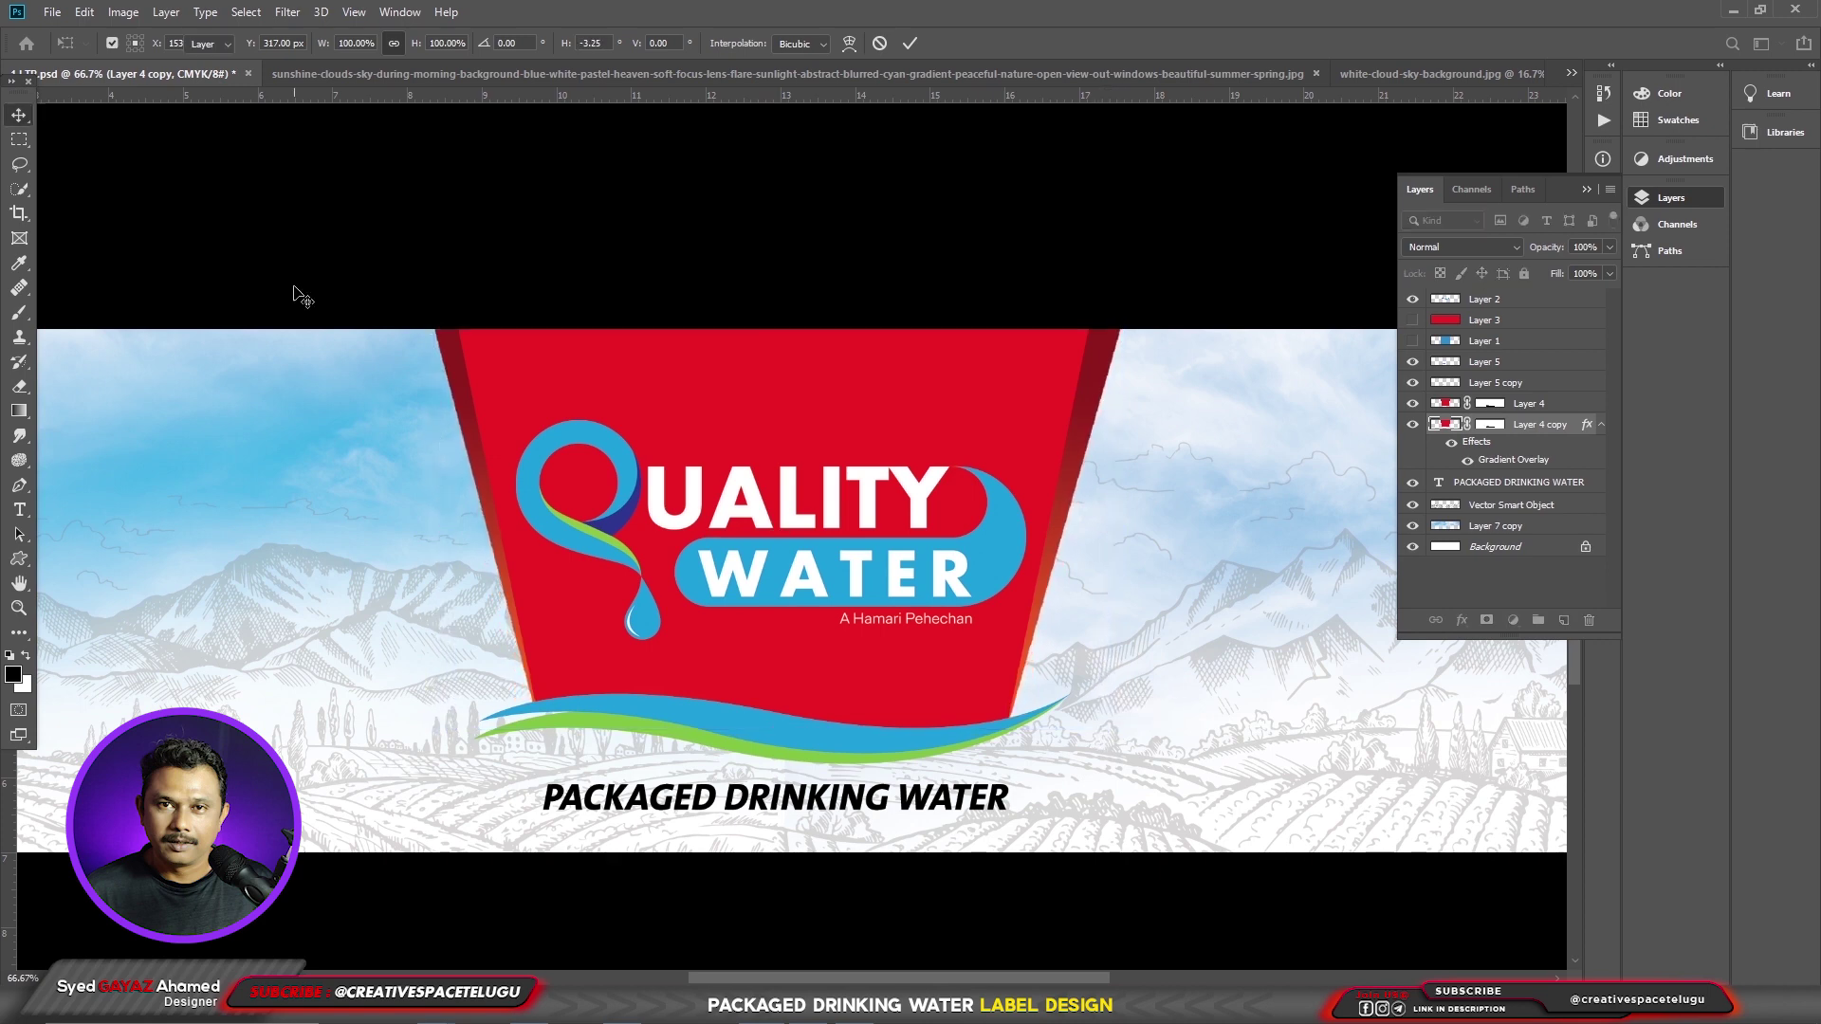
# - Skew the panel's left edge to match the right, then nudge it slightly left
pyautogui.hotkey('ctrl', 't')
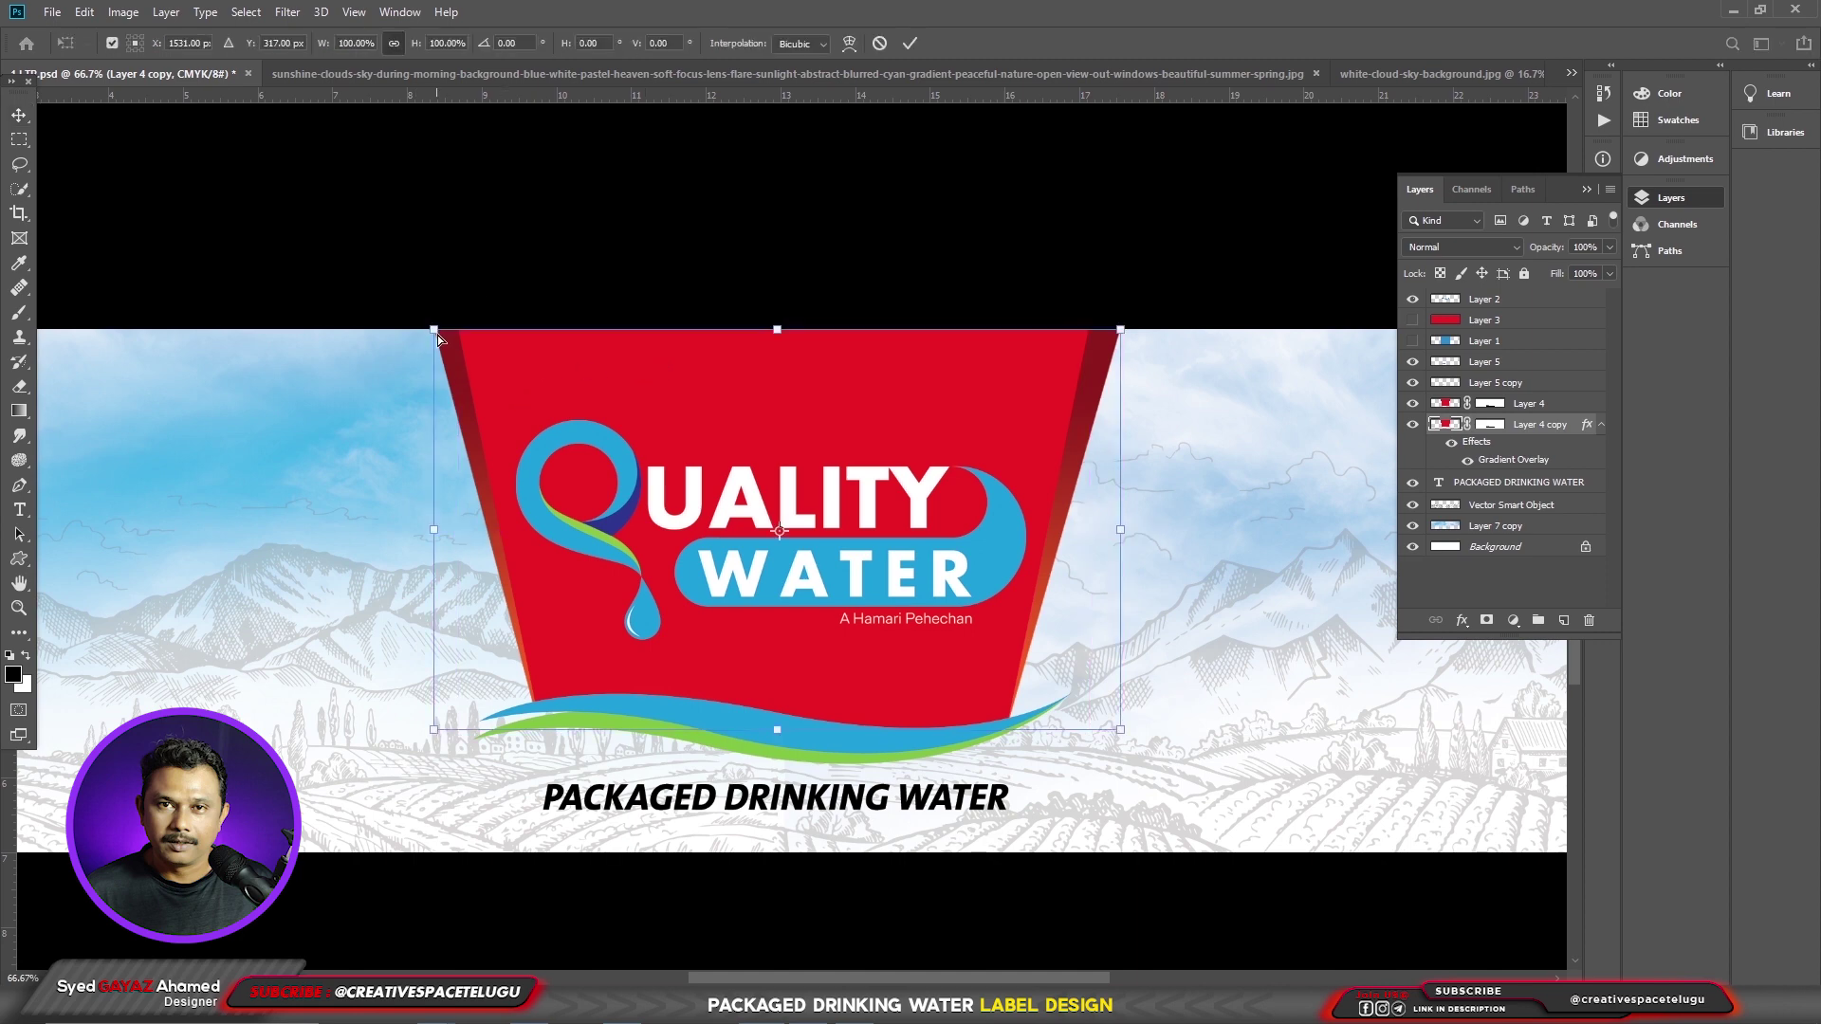
pyautogui.moveTo(434, 334); pyautogui.dragTo(429, 330)
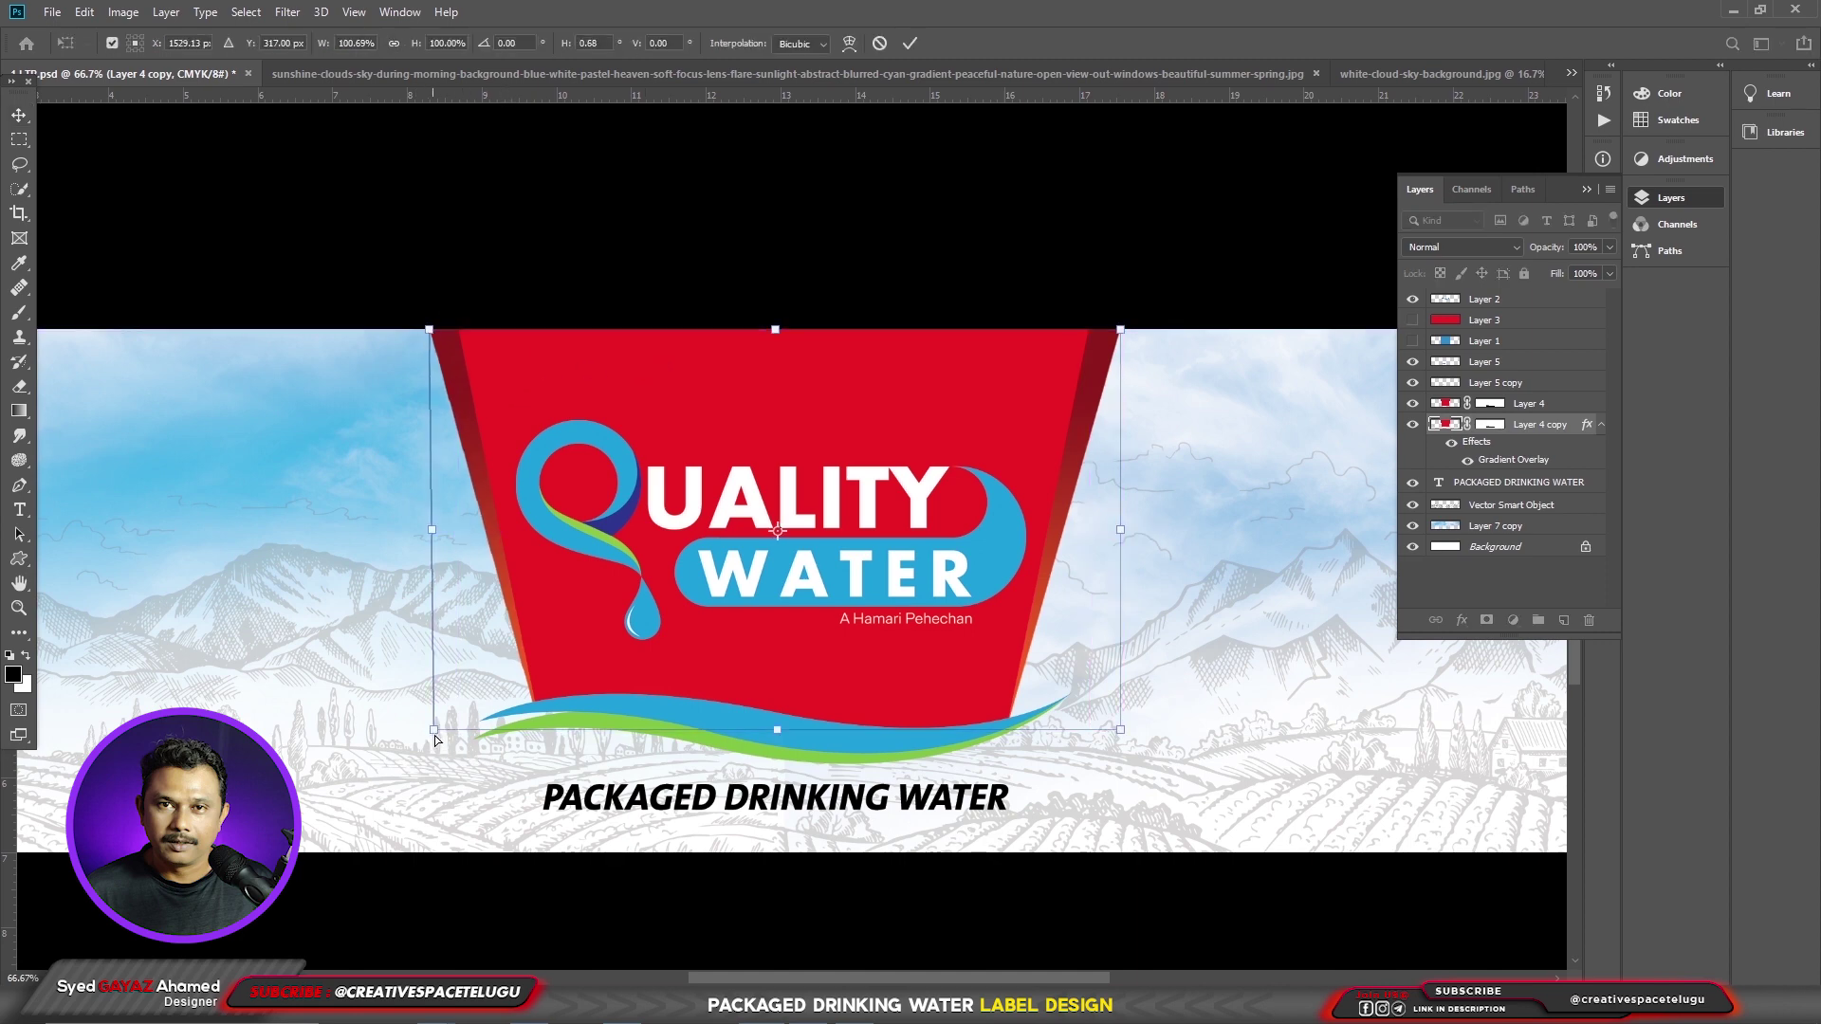
pyautogui.moveTo(436, 740); pyautogui.dragTo(434, 741)
pyautogui.press('Return')
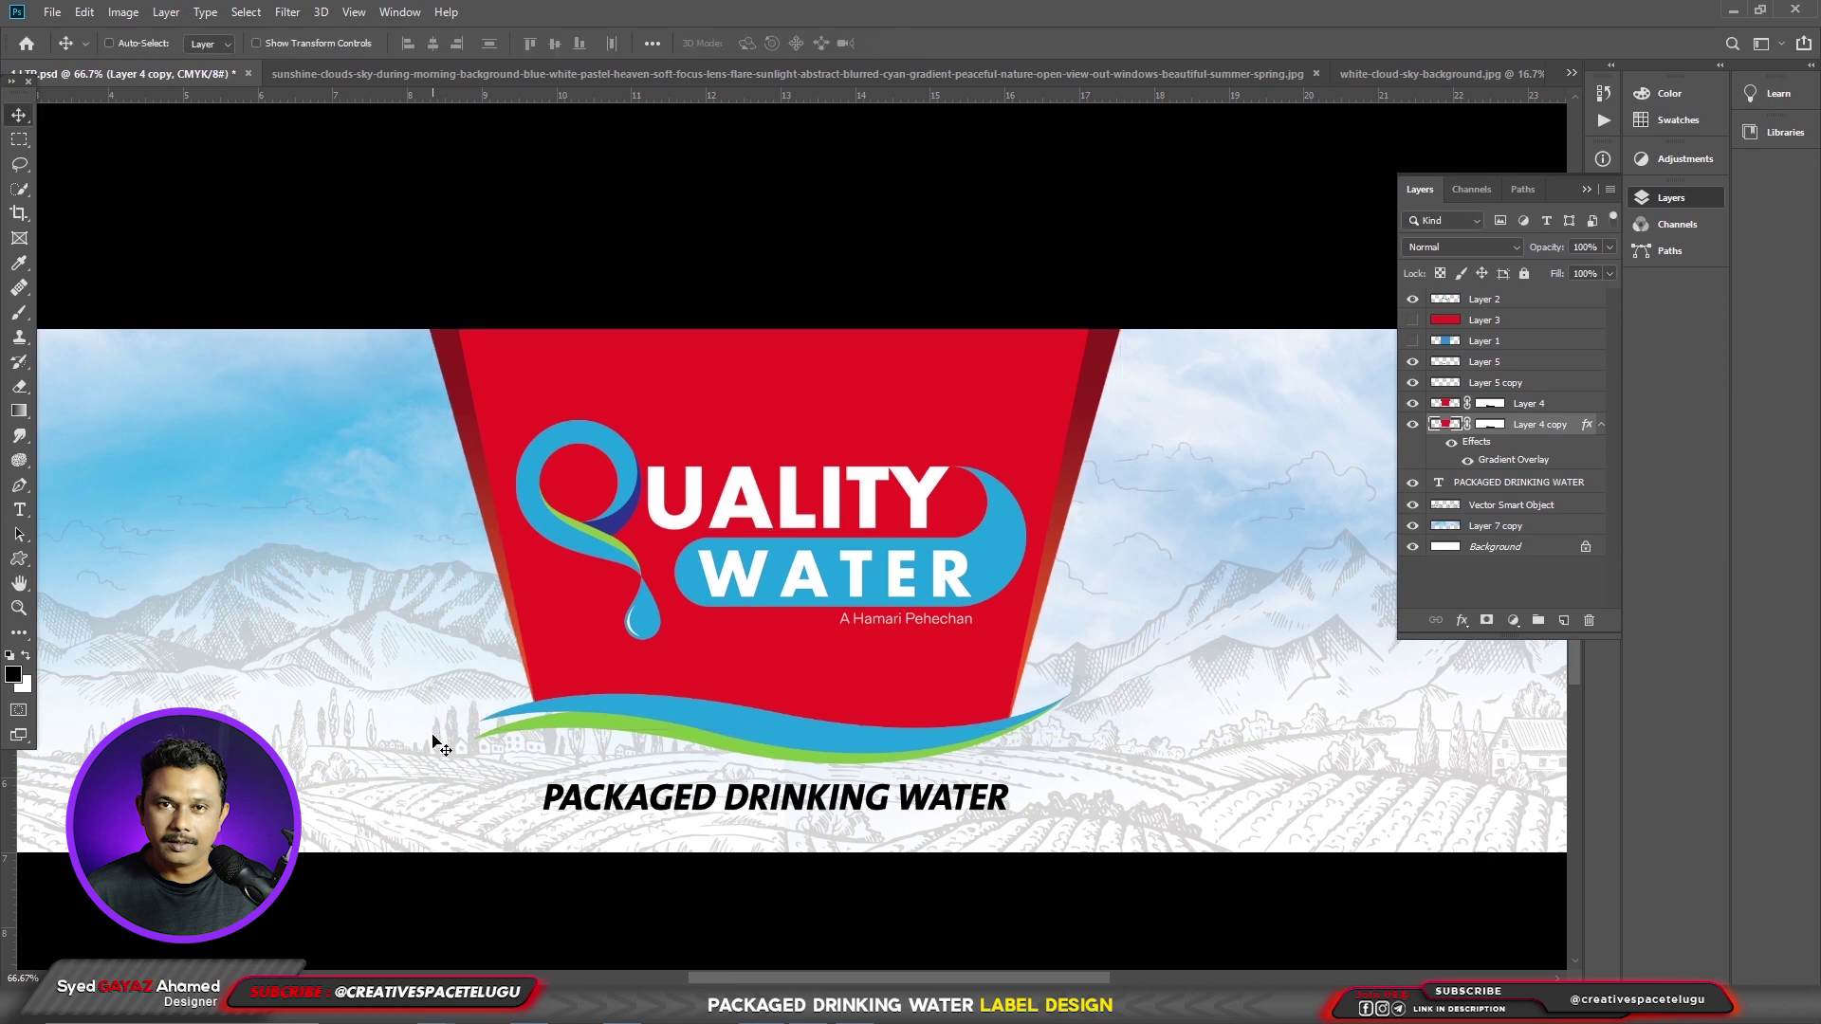
pyautogui.press('Left')
pyautogui.press('Left')
pyautogui.press('Left')
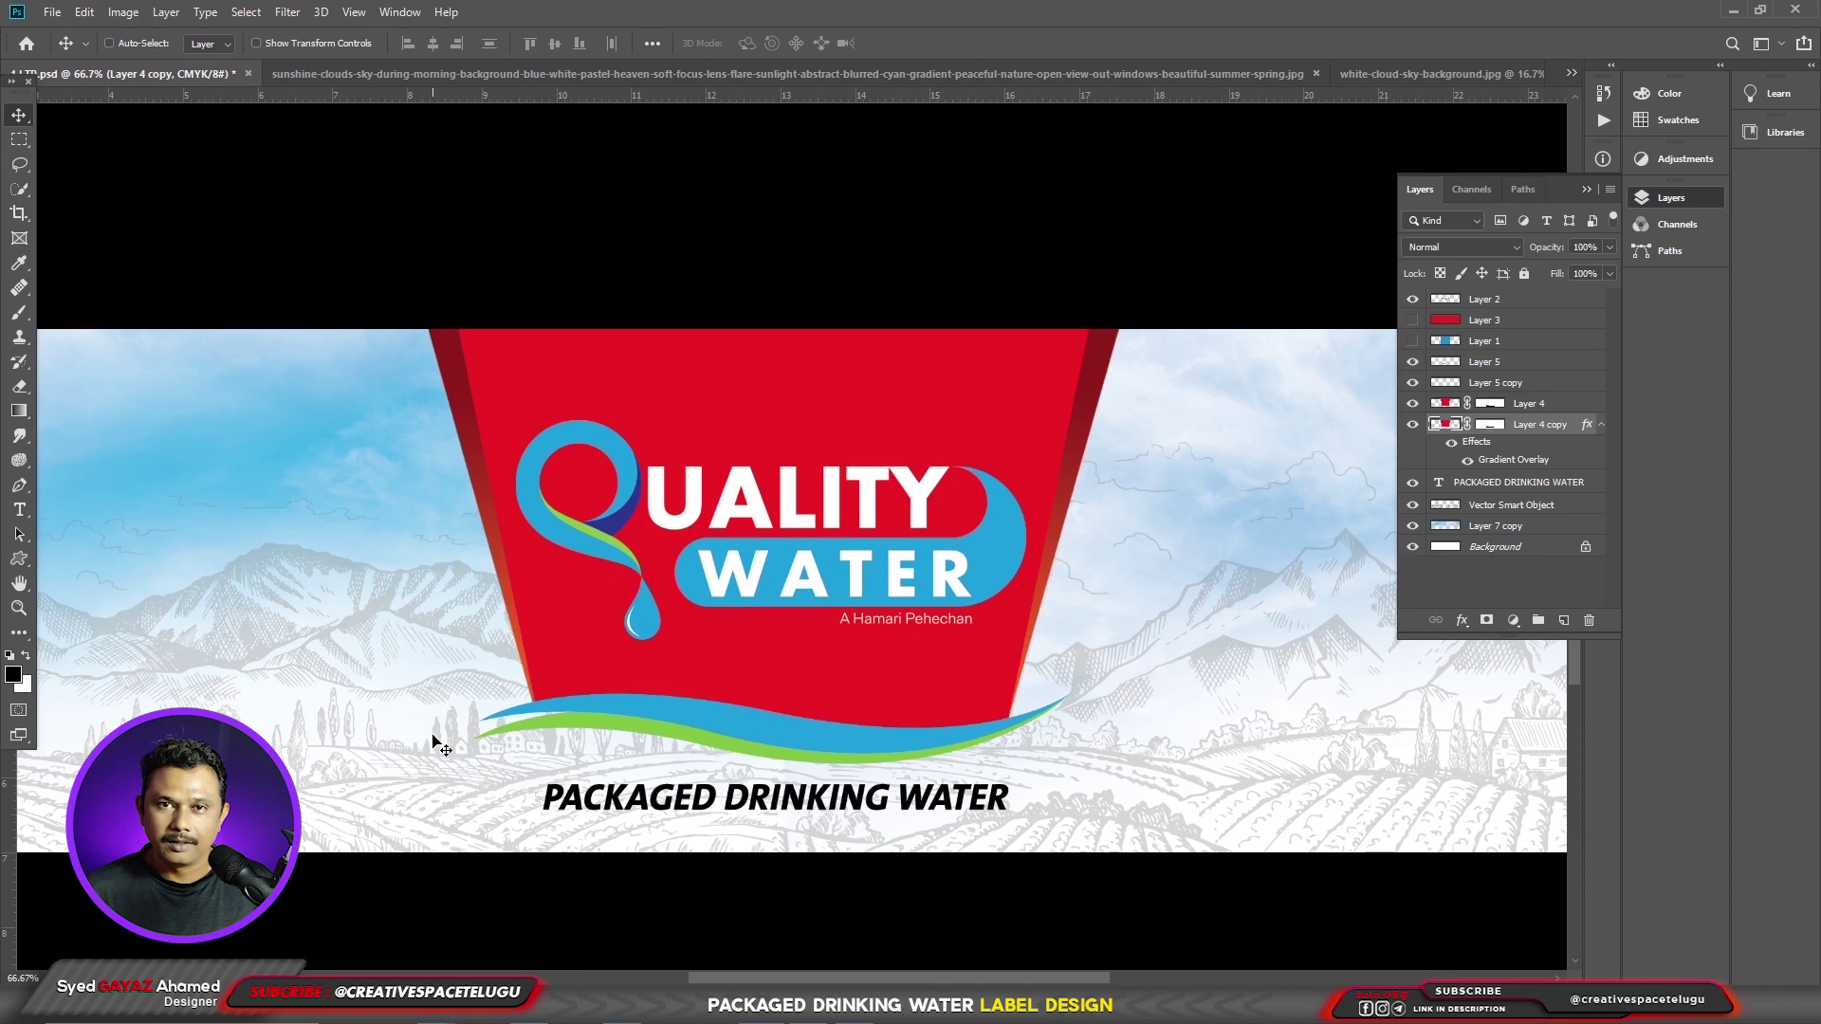
# - Paste the ingredients and nutritional information text as a new text layer beside the red panel
pyautogui.click(1484, 361)
pyautogui.moveTo(775, 785); pyautogui.dragTo(879, 735)
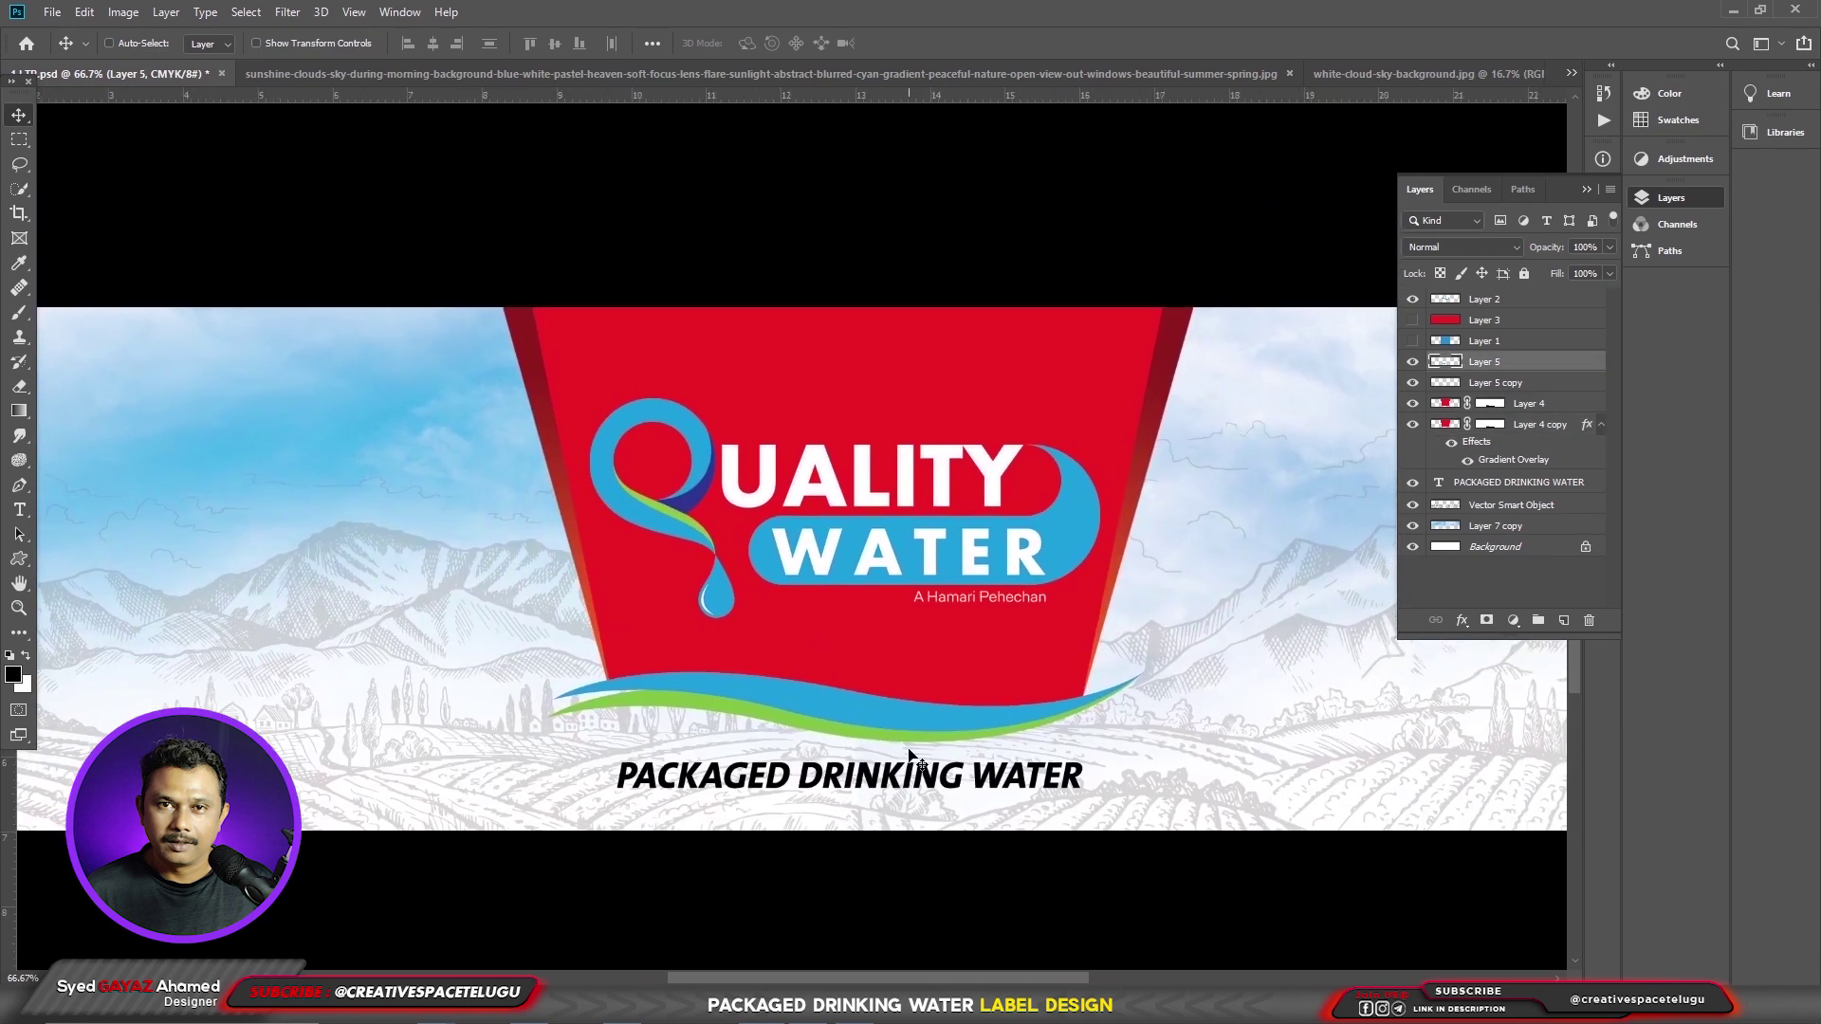
pyautogui.scroll(-2, 882, 749)
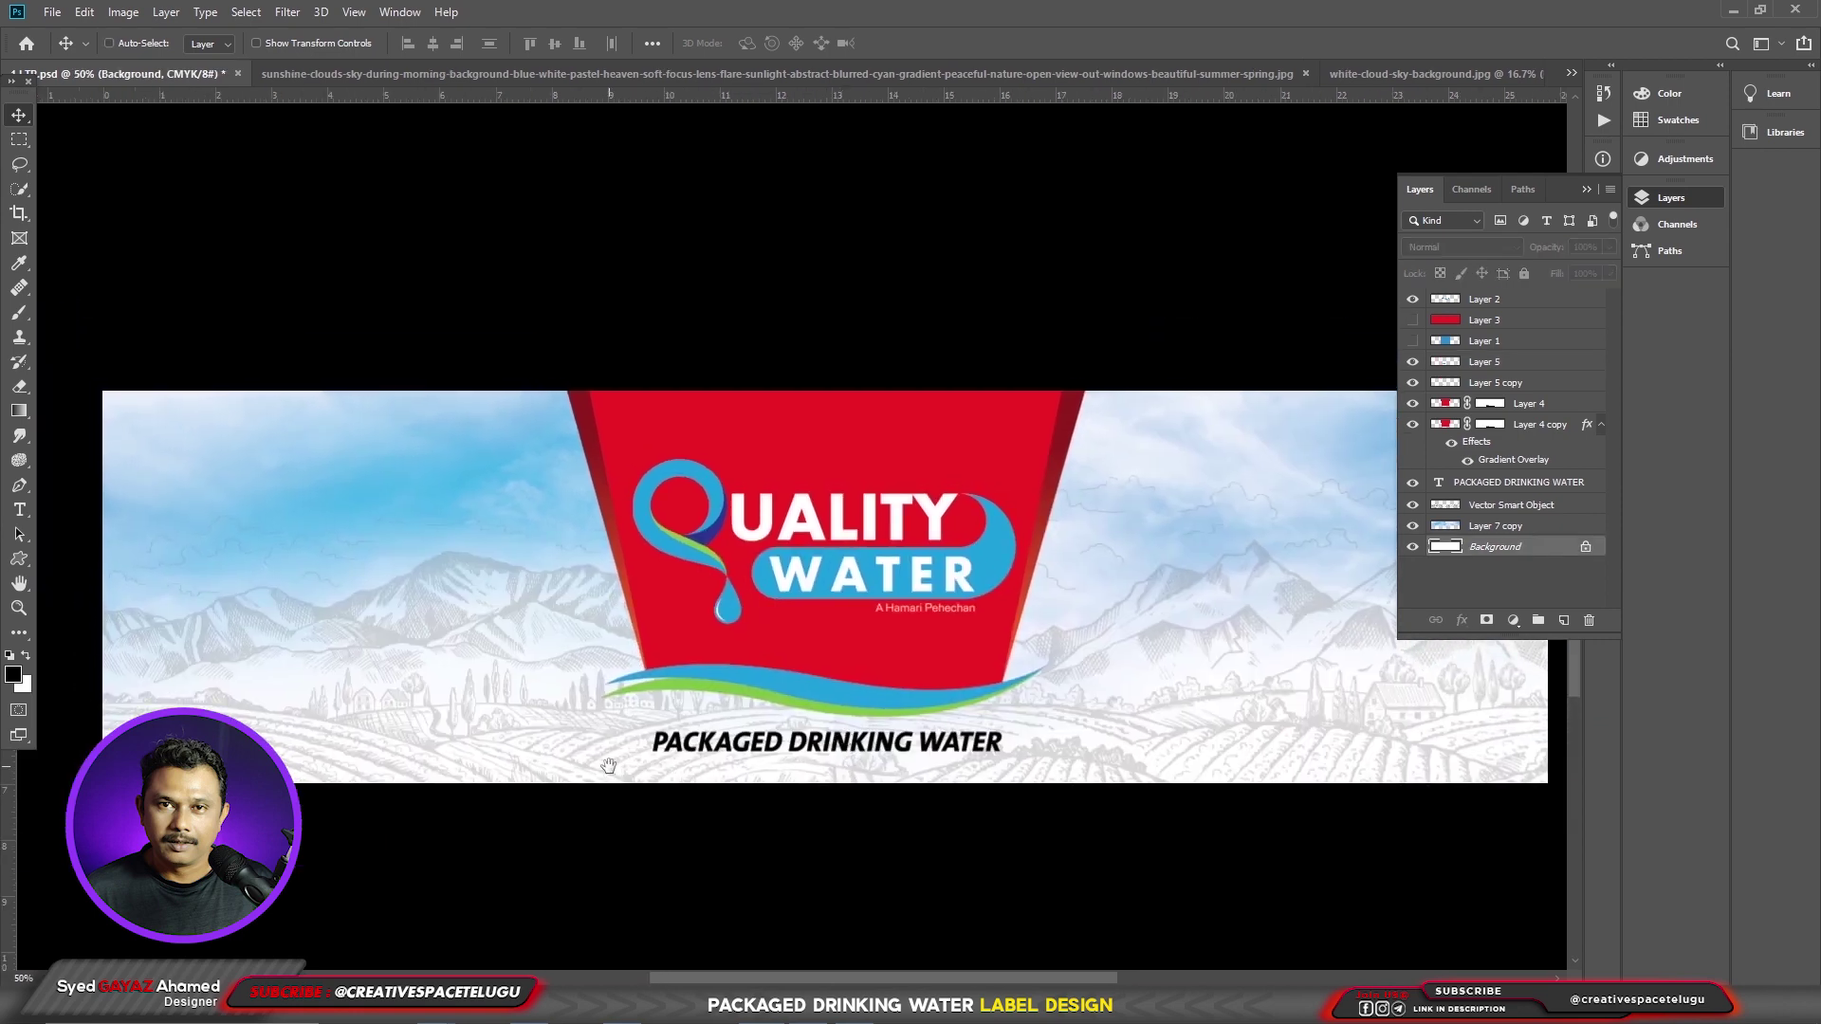
pyautogui.moveTo(854, 1007)
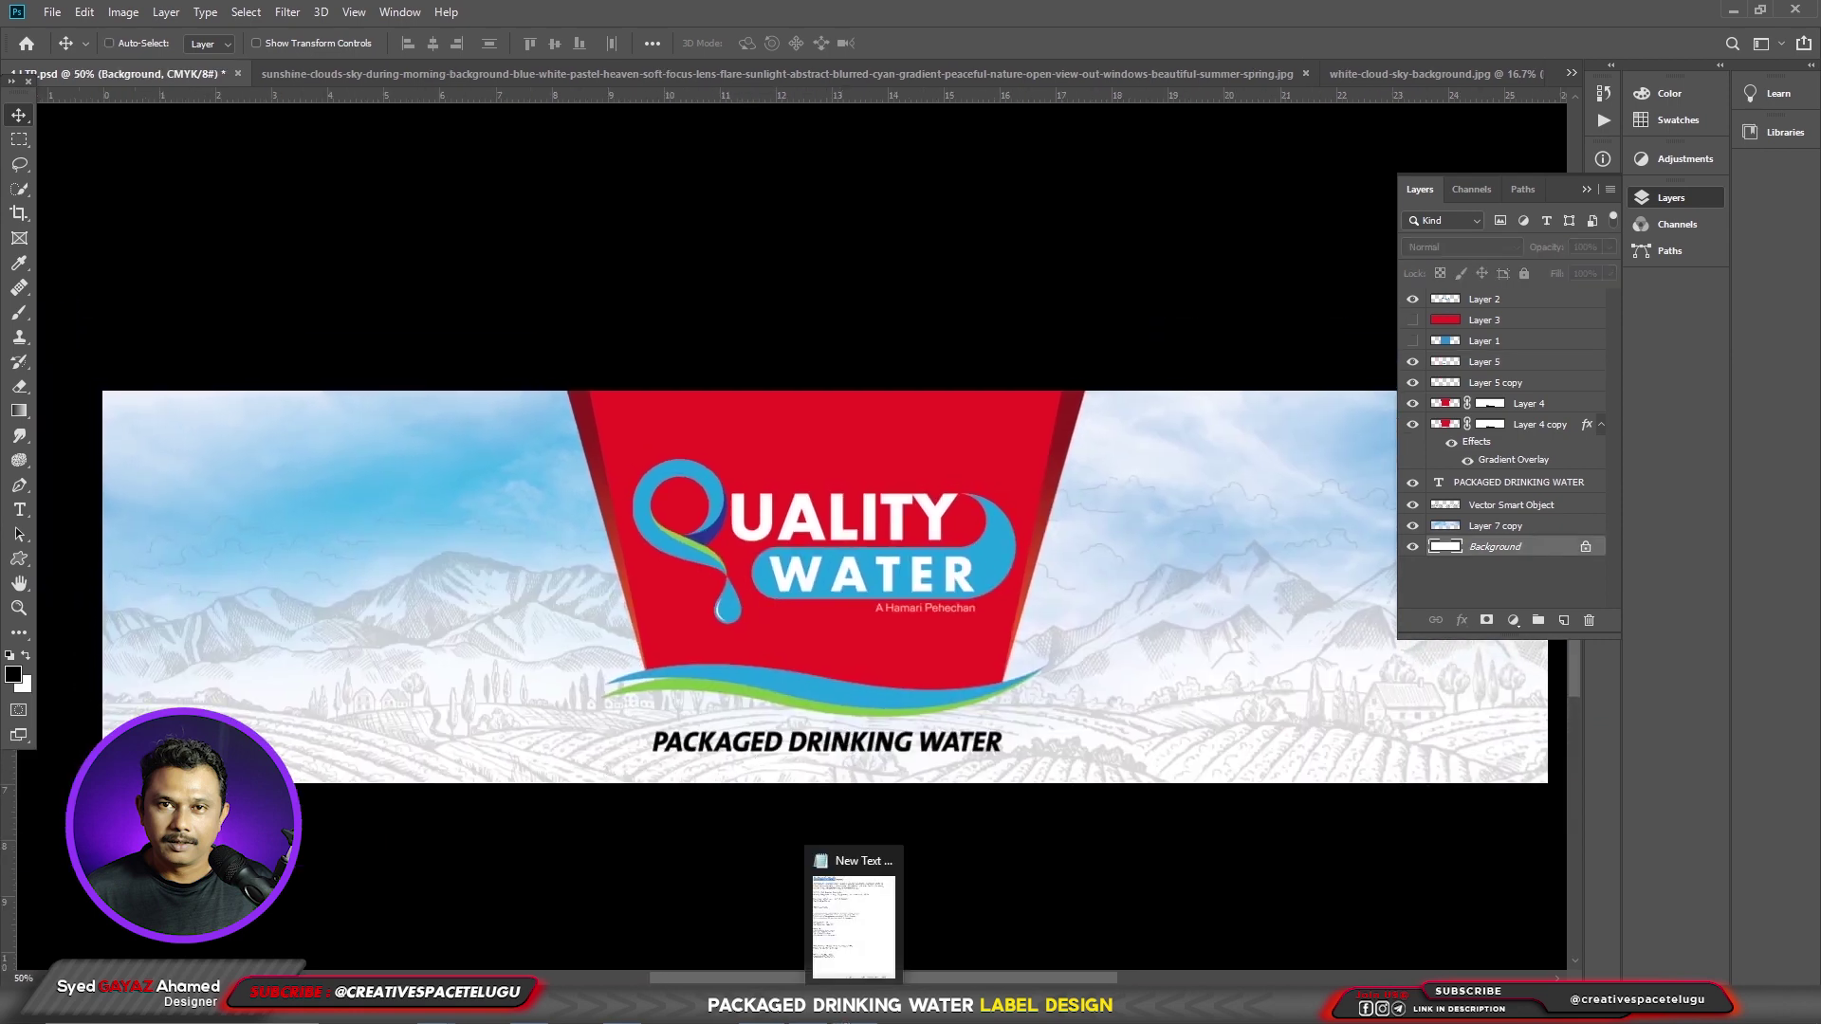
pyautogui.click(1030, 539)
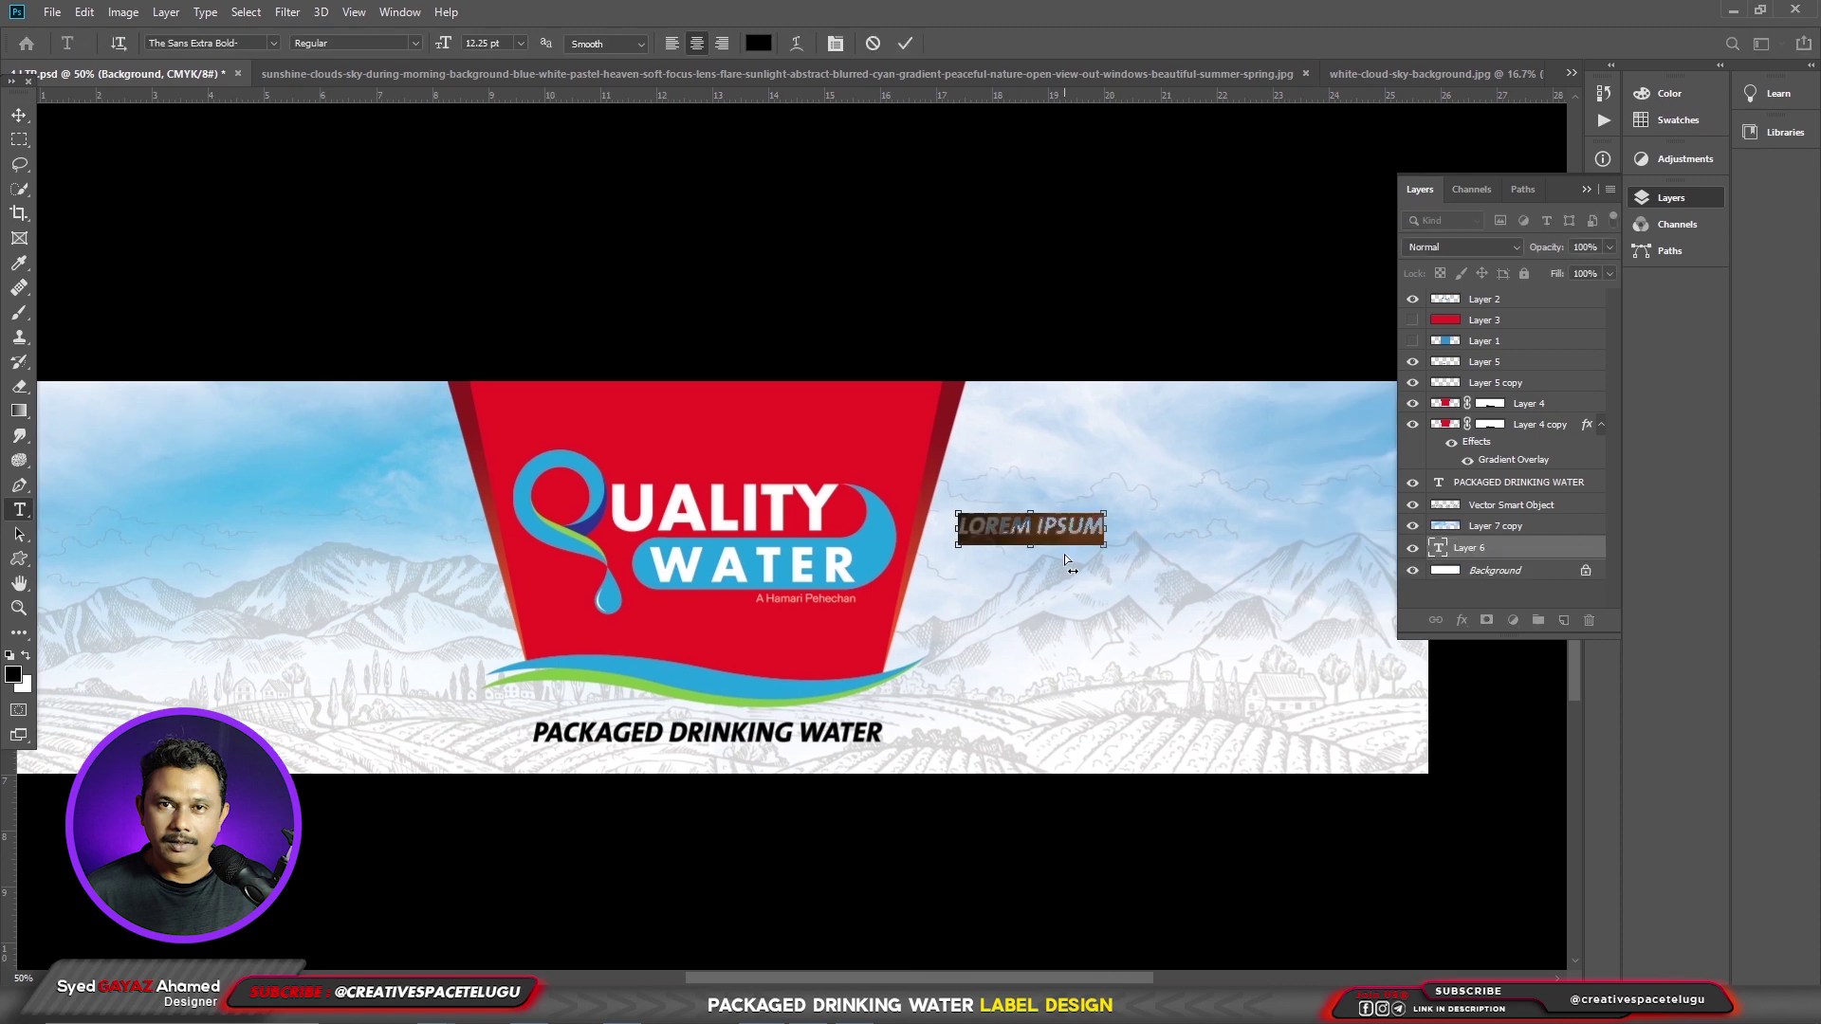
pyautogui.hotkey('ctrl', 'v')
pyautogui.hotkey('ctrl', 'a')
# - Set the text to Ubuntu Light 7.25 pt, commit it and bring its layer to the top
pyautogui.click(209, 45)
pyautogui.write('ub')
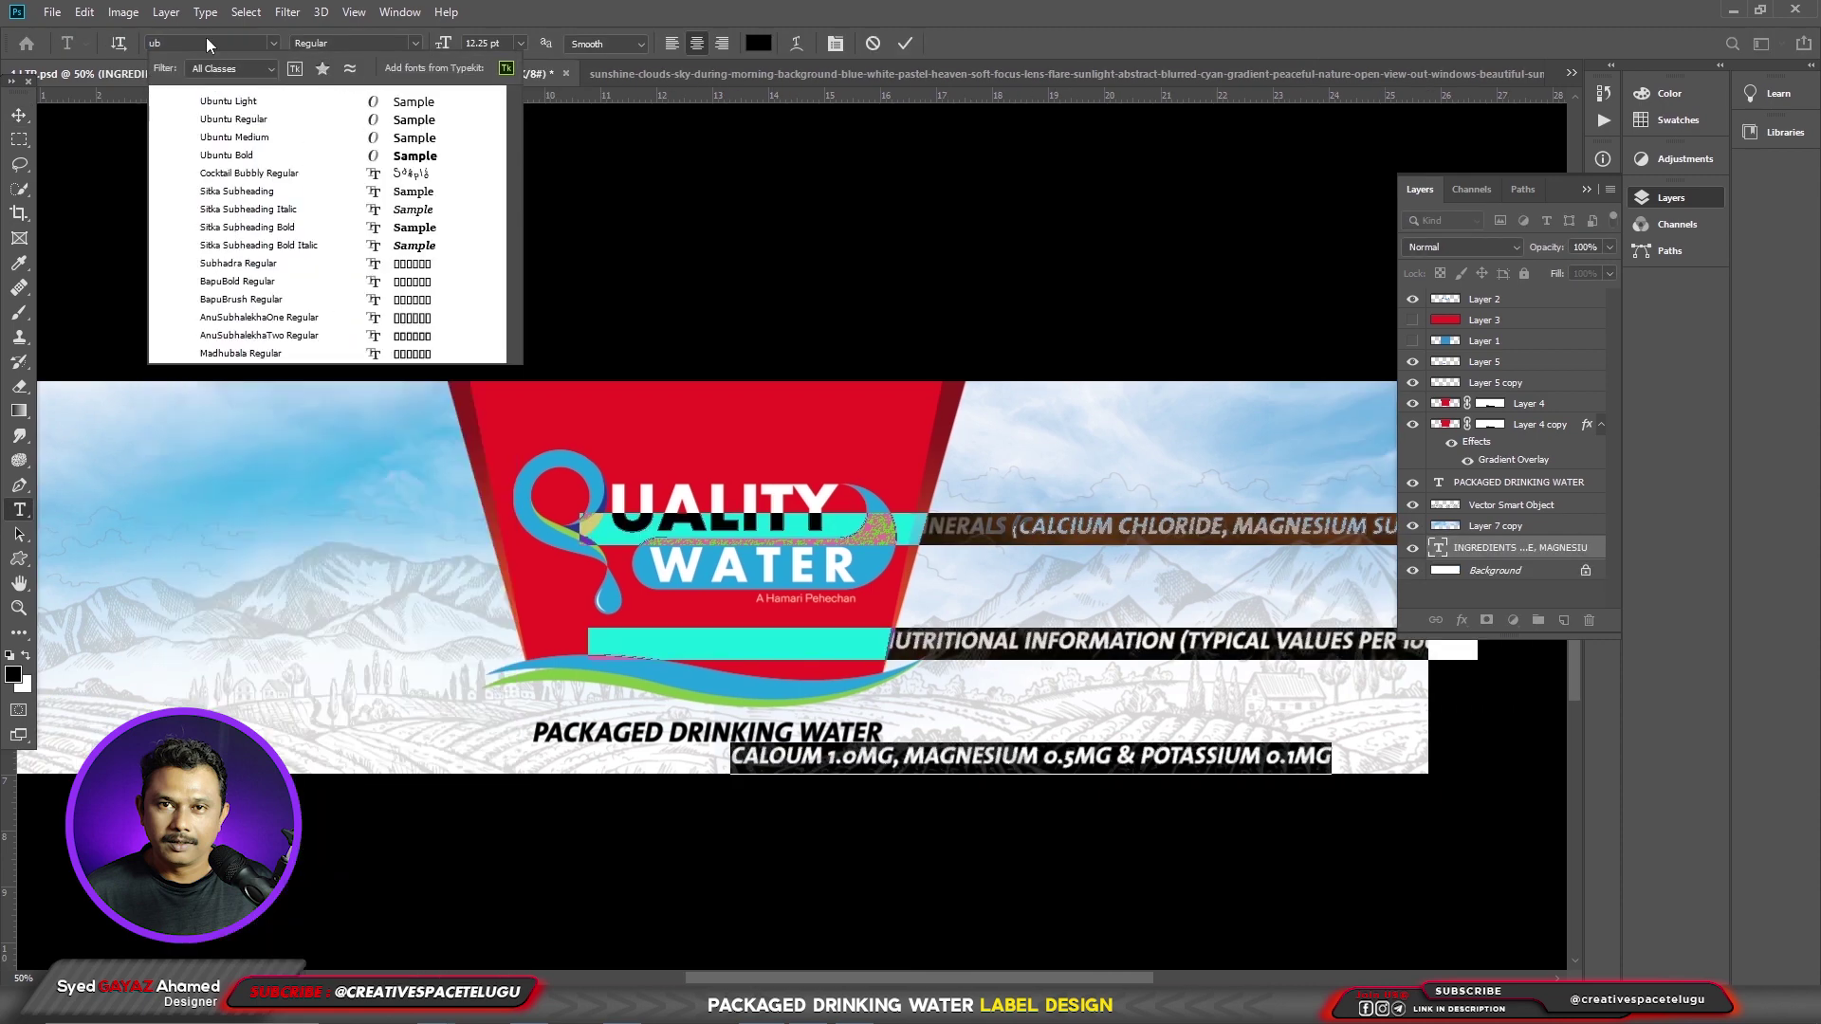
pyautogui.press('Return')
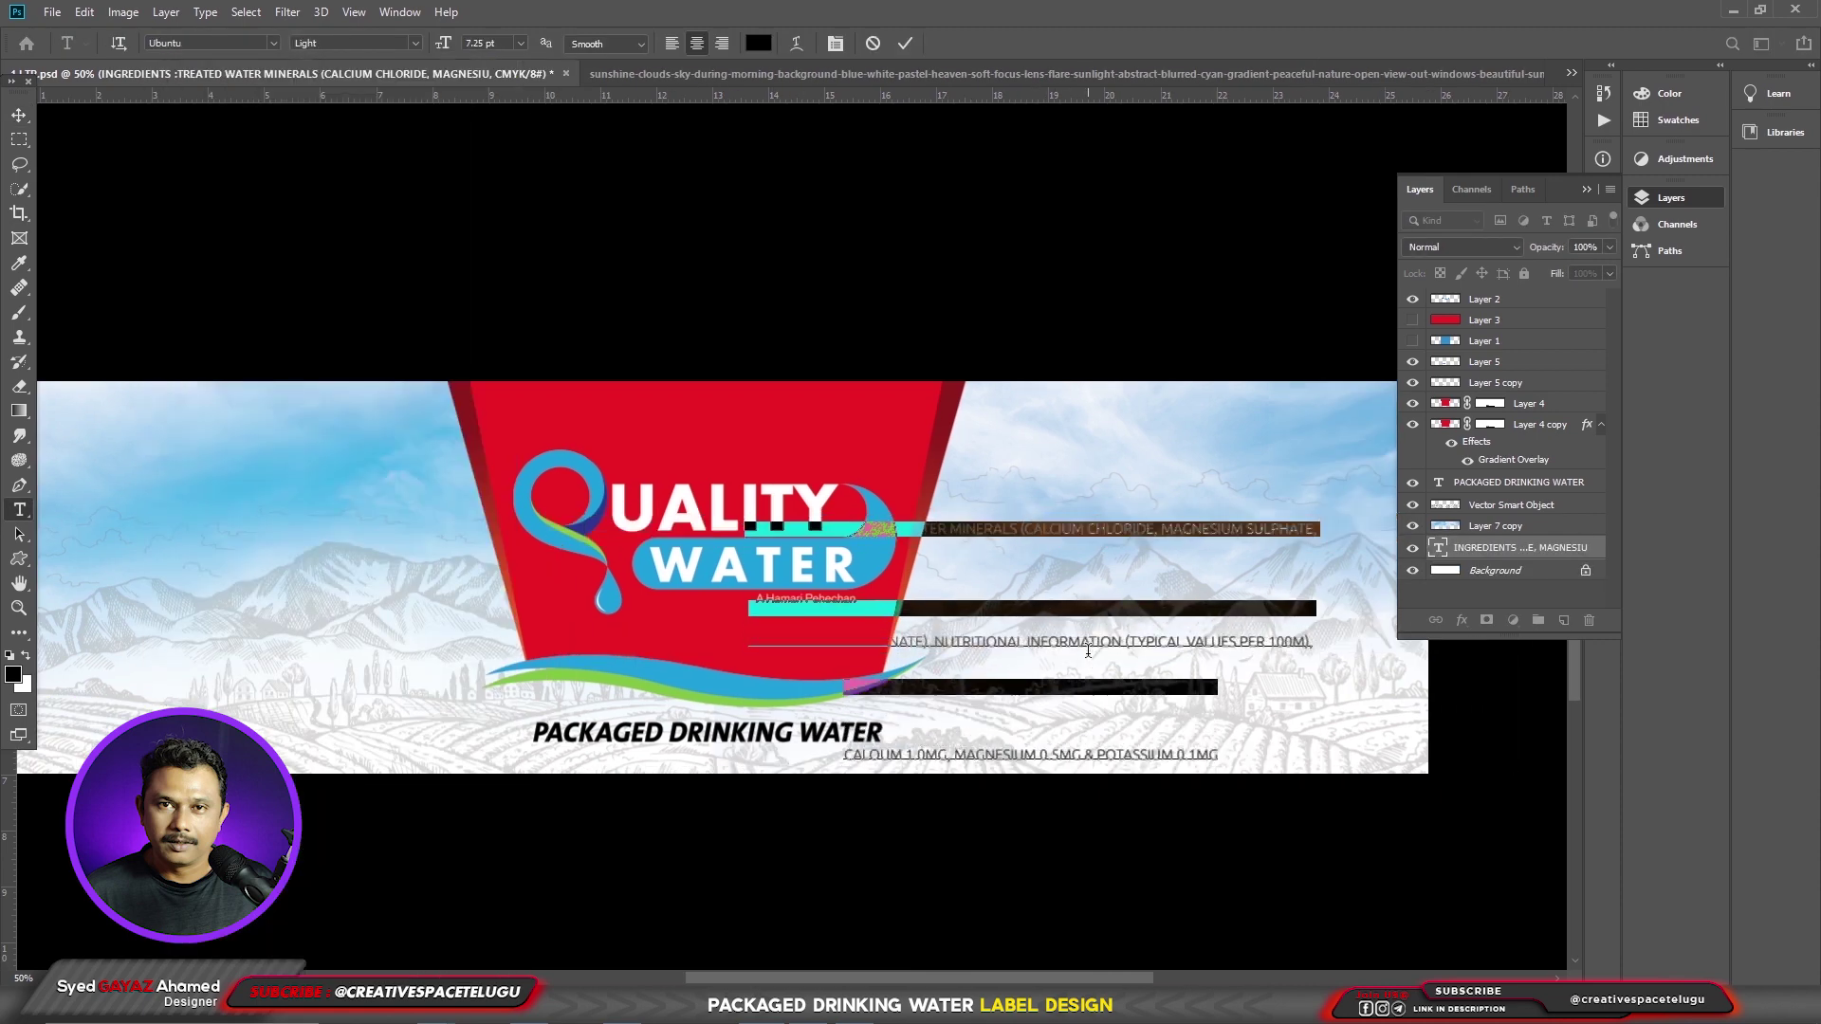
pyautogui.hotkey('ctrl', 'Return')
pyautogui.hotkey('ctrl', 'shift', ']')
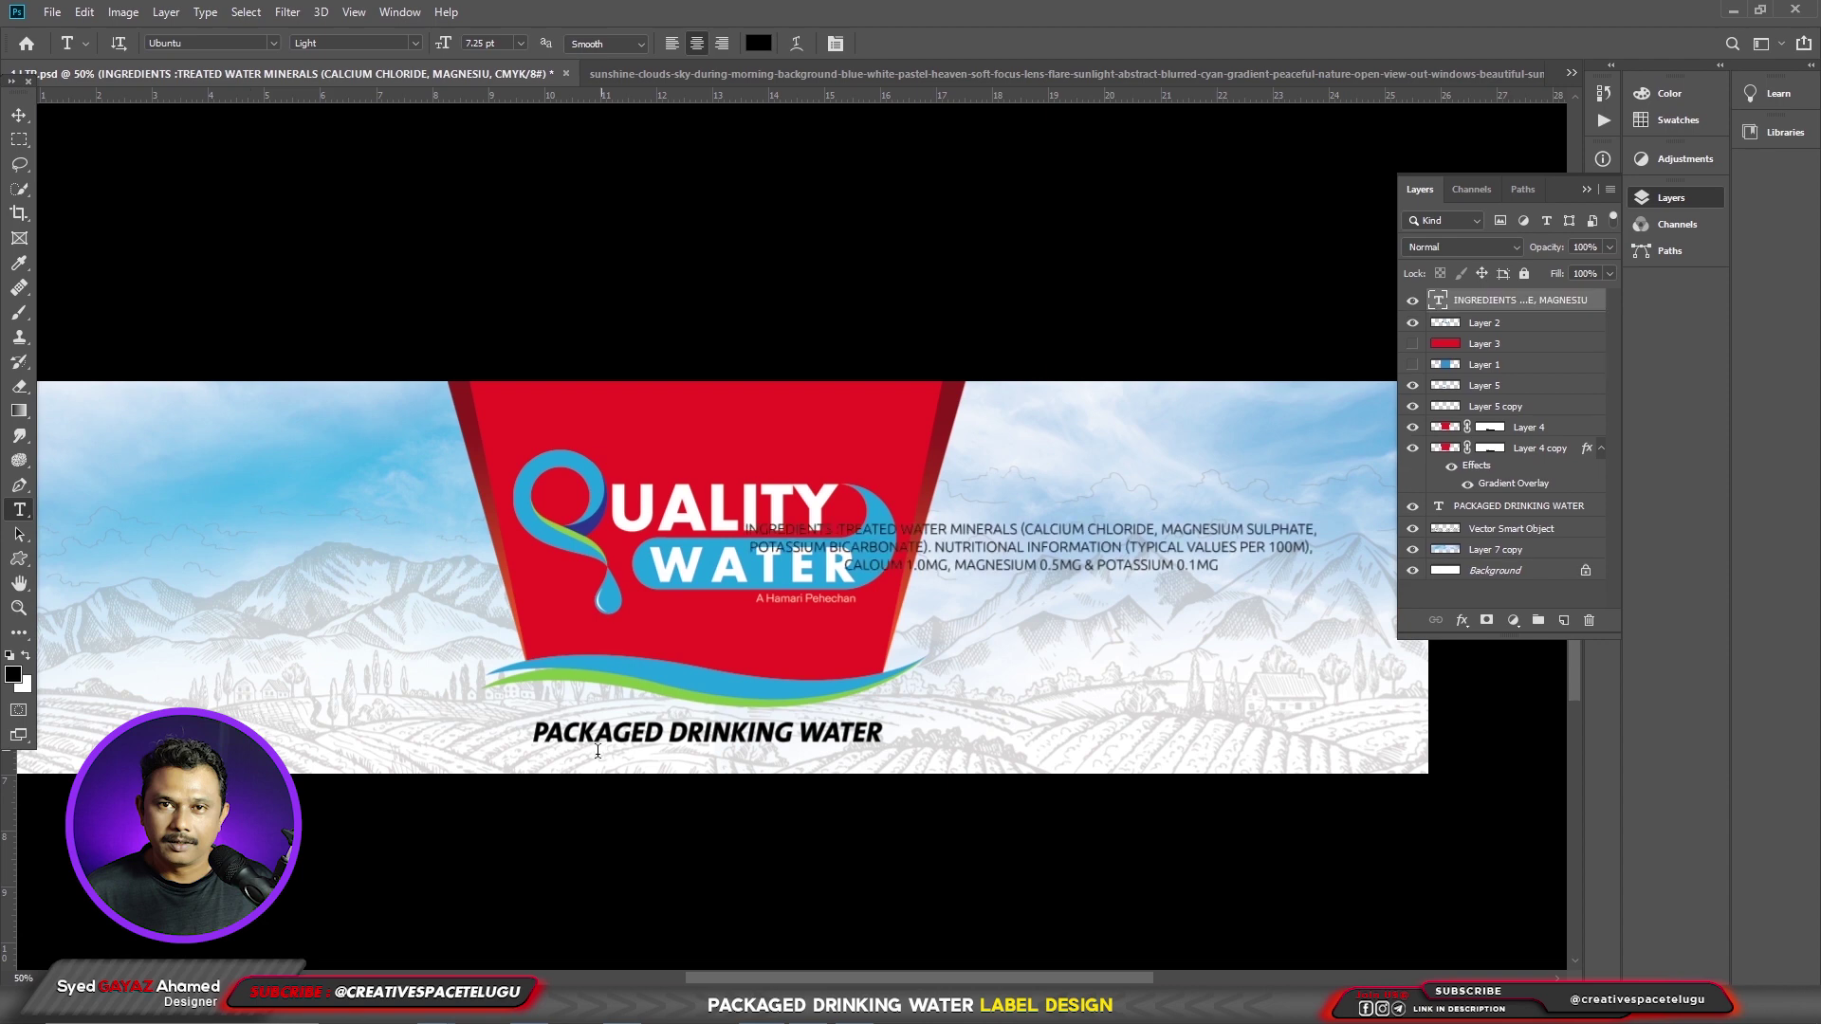
pyautogui.hscroll(3, 976, 464)
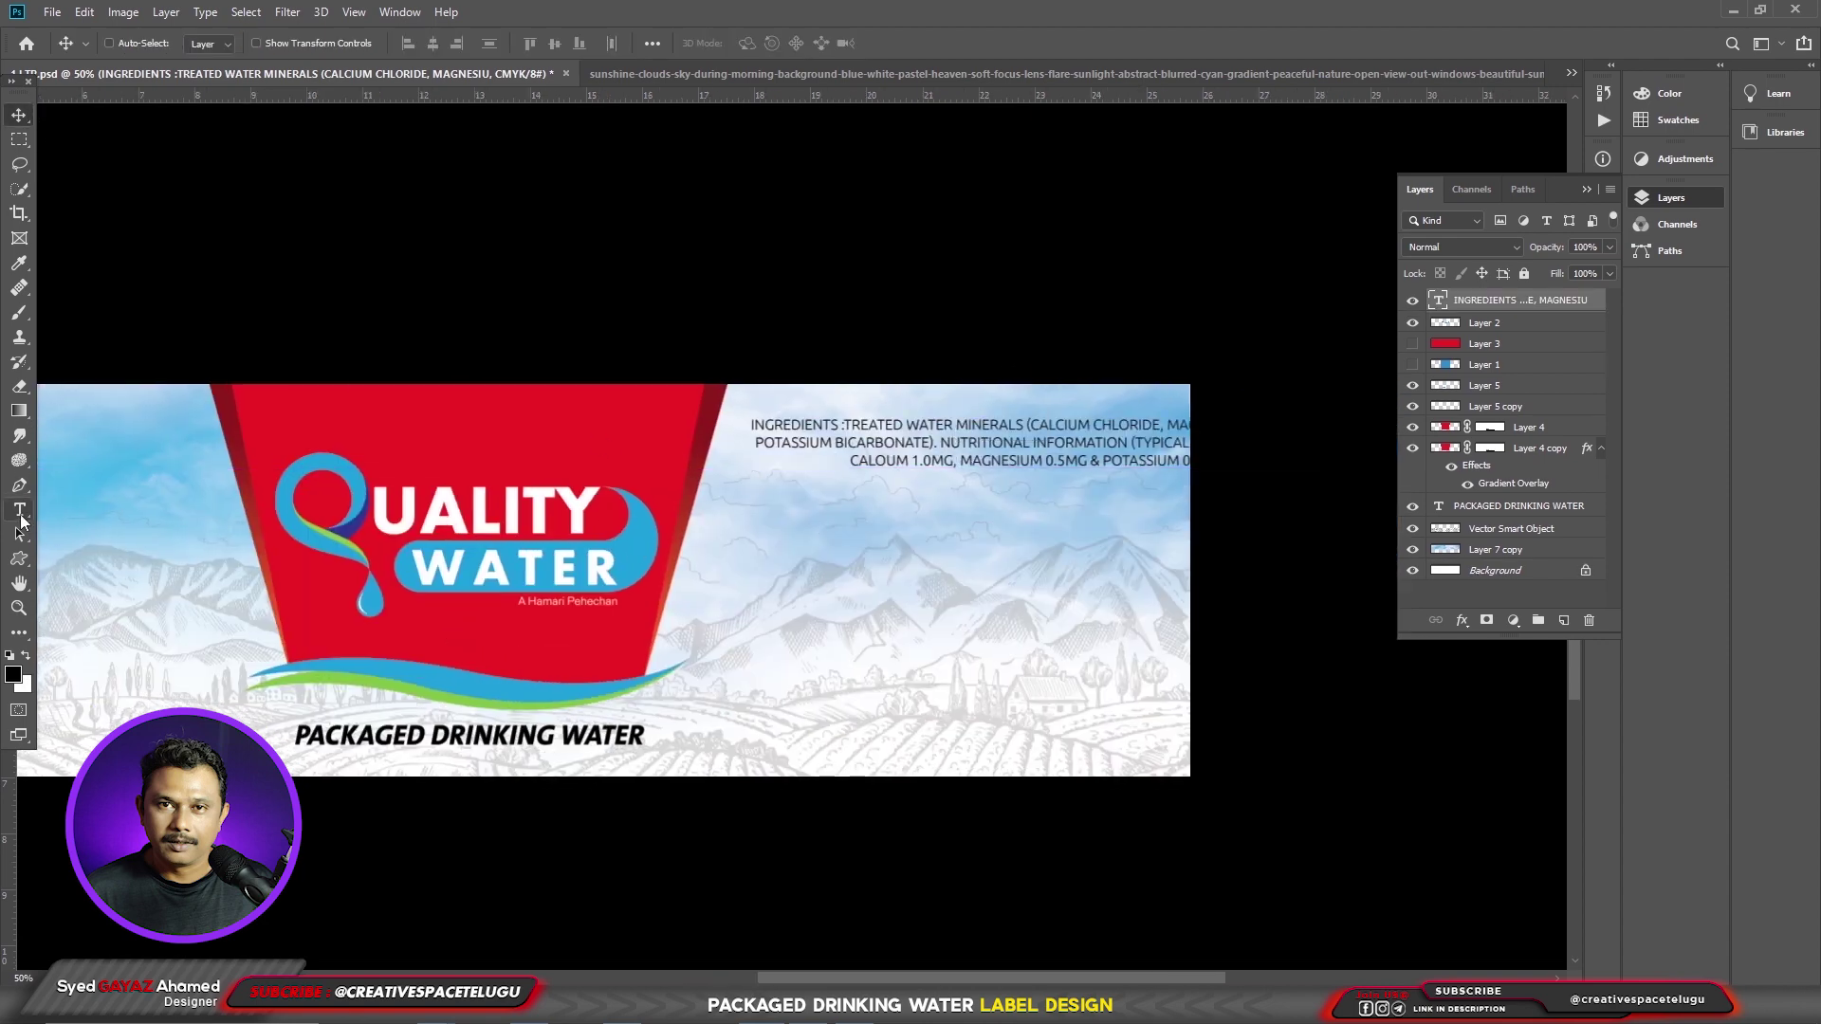
# - Make the INGREDIENTS heading bold
pyautogui.click(856, 418)
pyautogui.moveTo(857, 418); pyautogui.dragTo(727, 452)
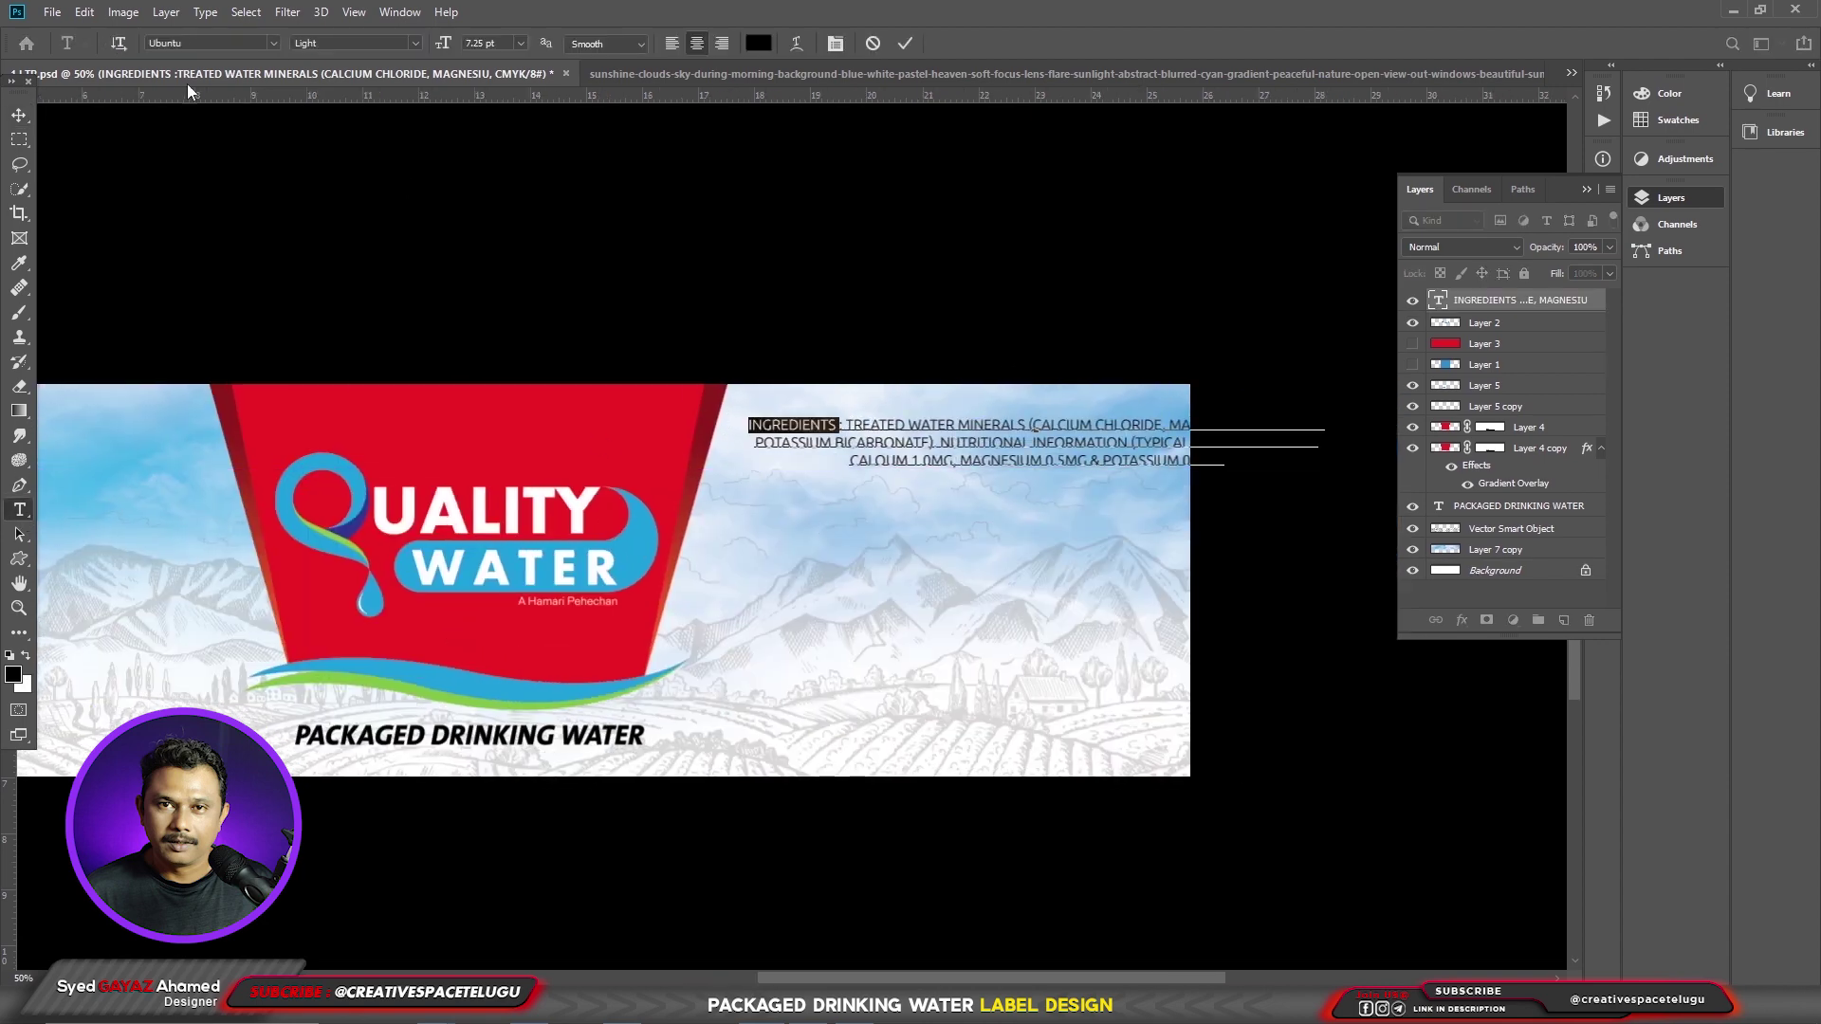
pyautogui.click(272, 44)
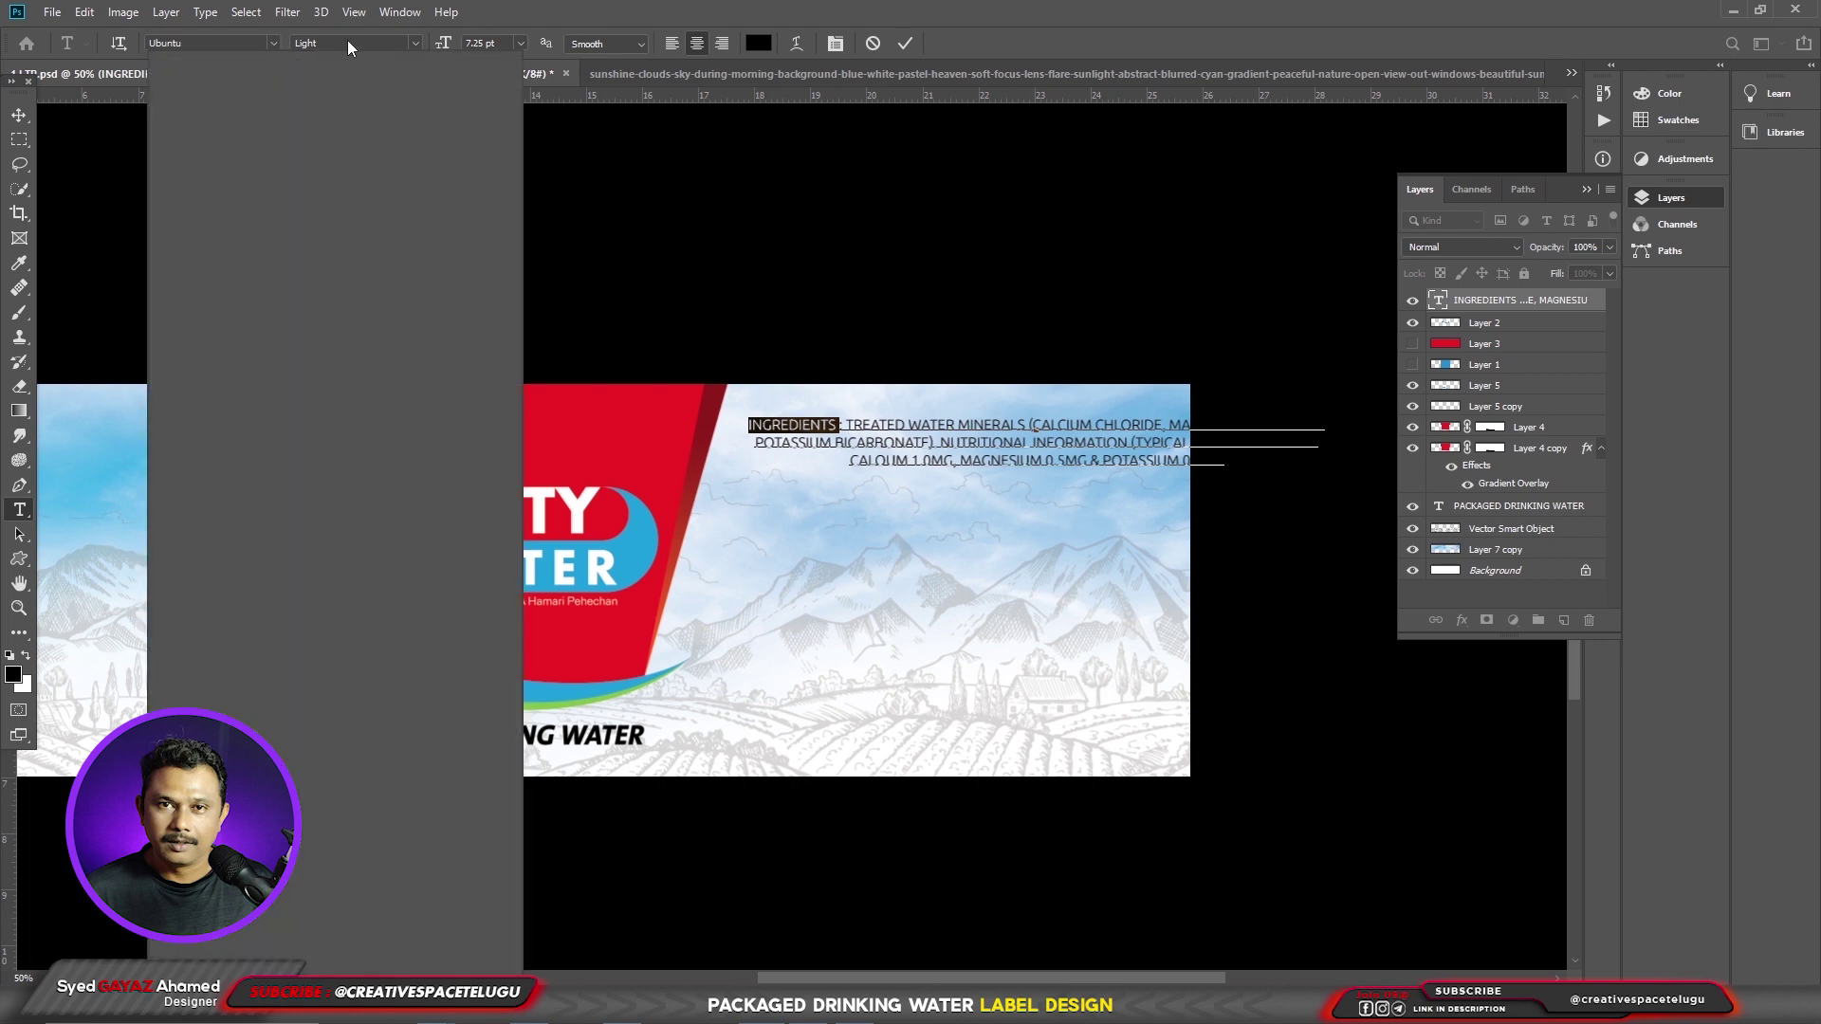
pyautogui.click(408, 39)
pyautogui.click(415, 44)
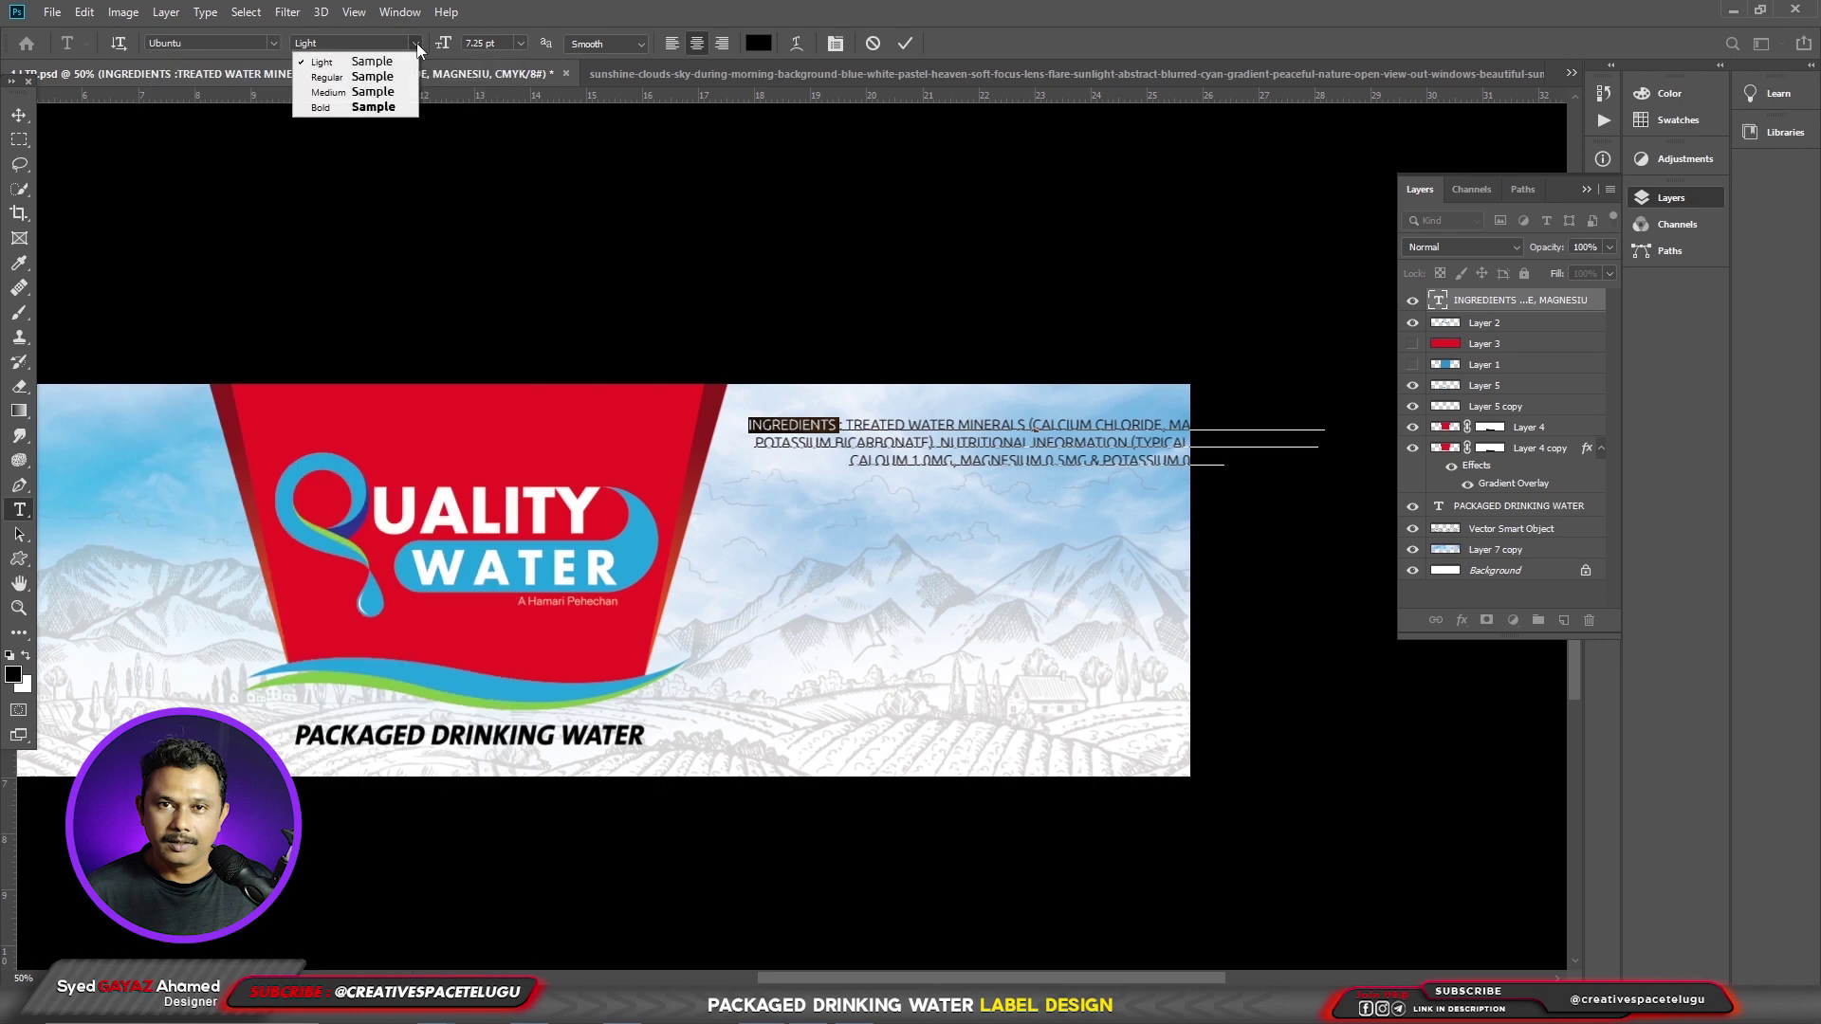
pyautogui.click(390, 107)
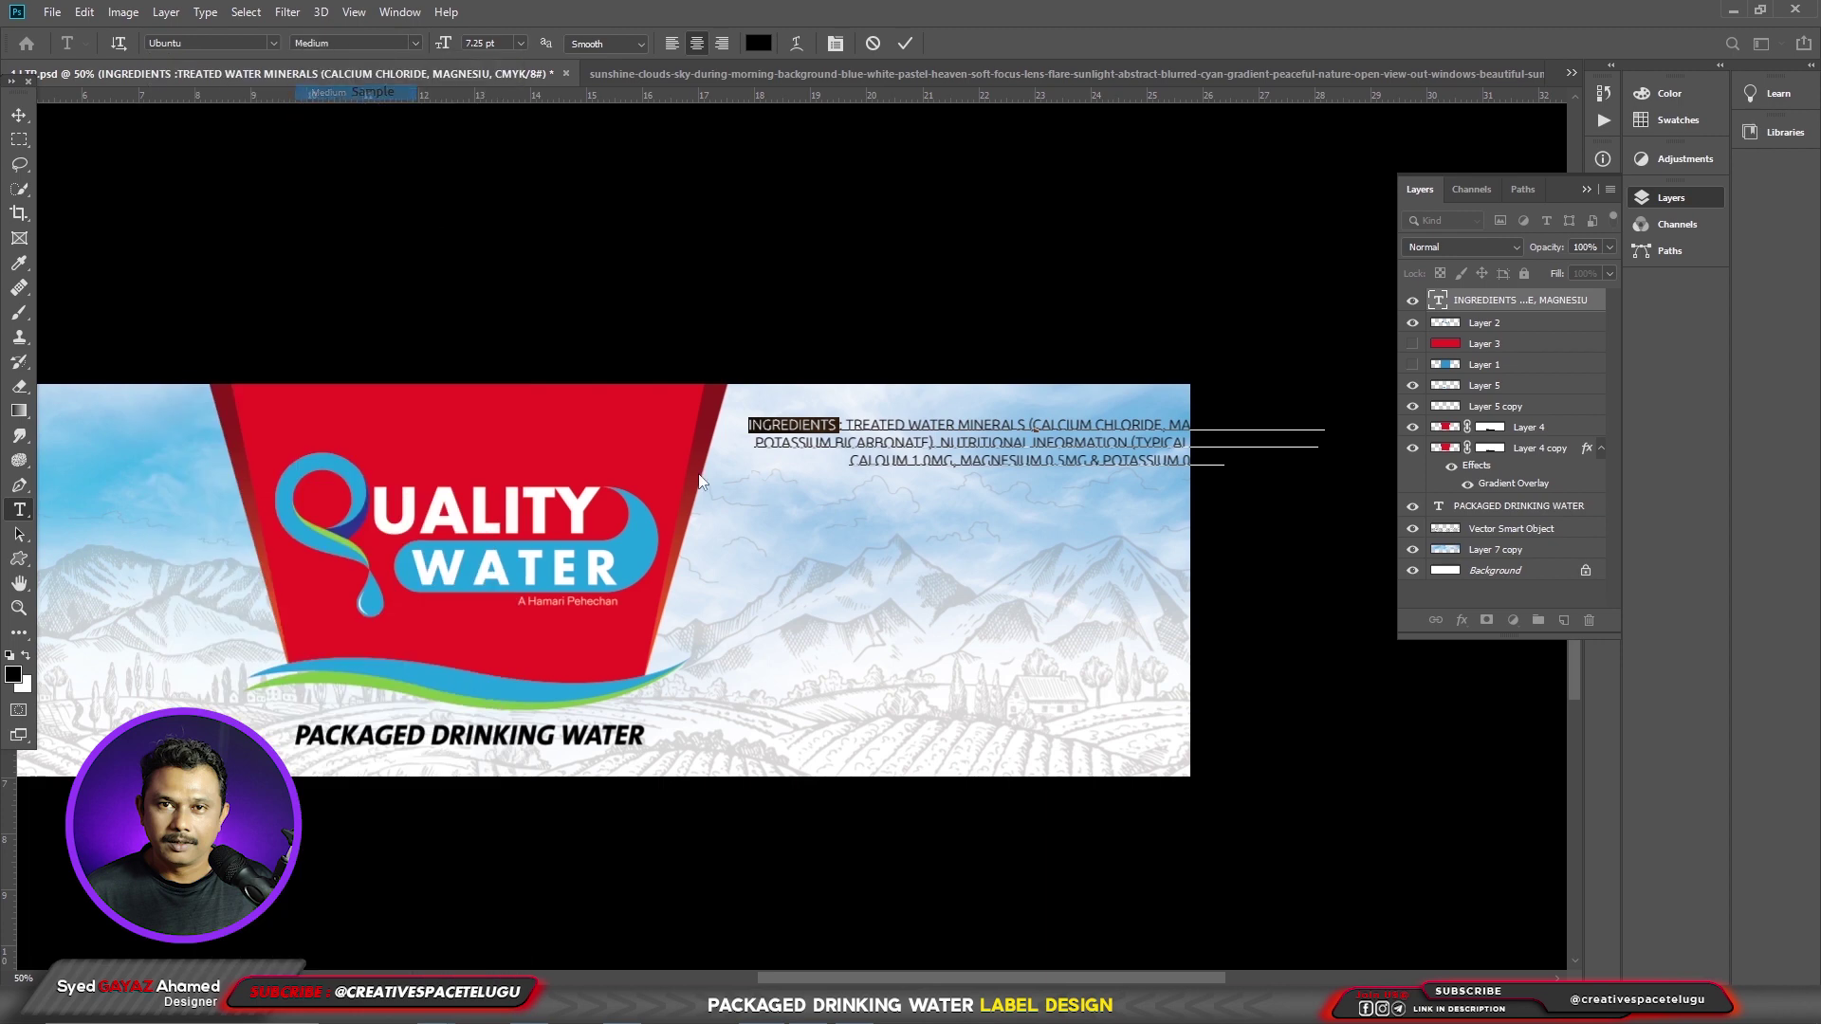
pyautogui.click(852, 425)
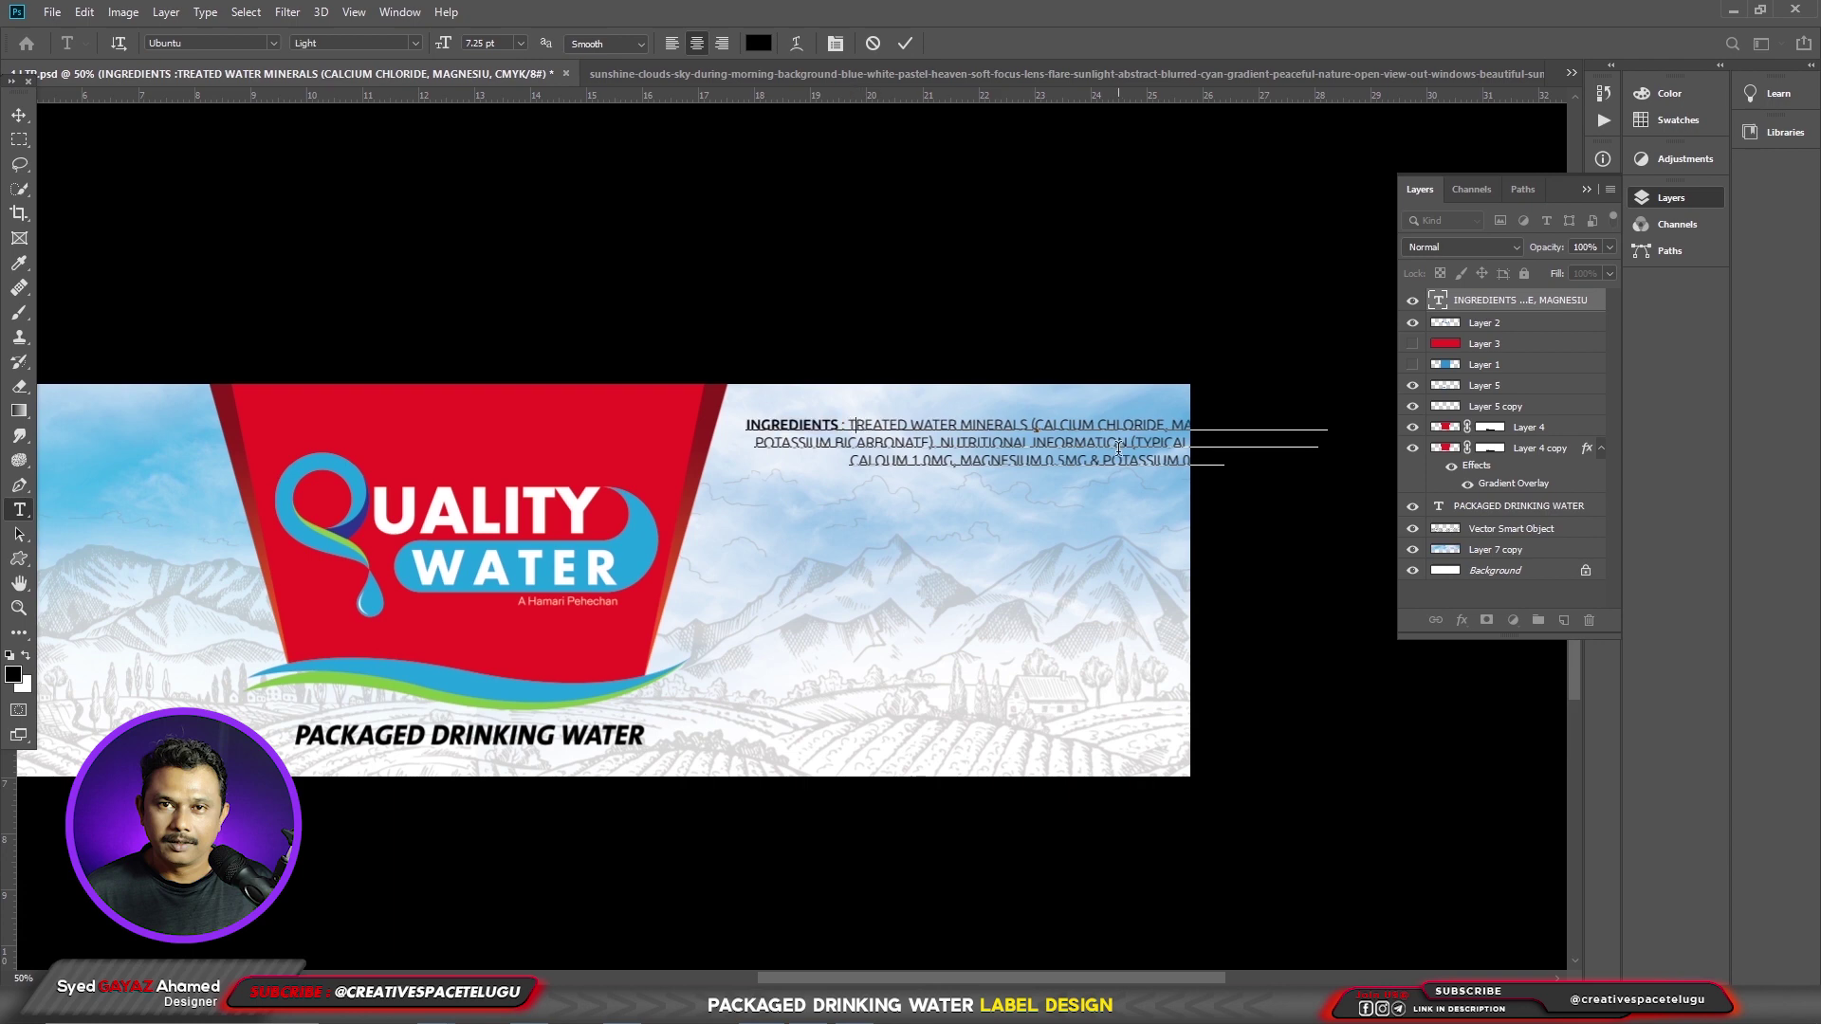
# - Put INGREDIENTS on its own line and left-align the ingredient text
pyautogui.moveTo(1077, 555); pyautogui.dragTo(1068, 553)
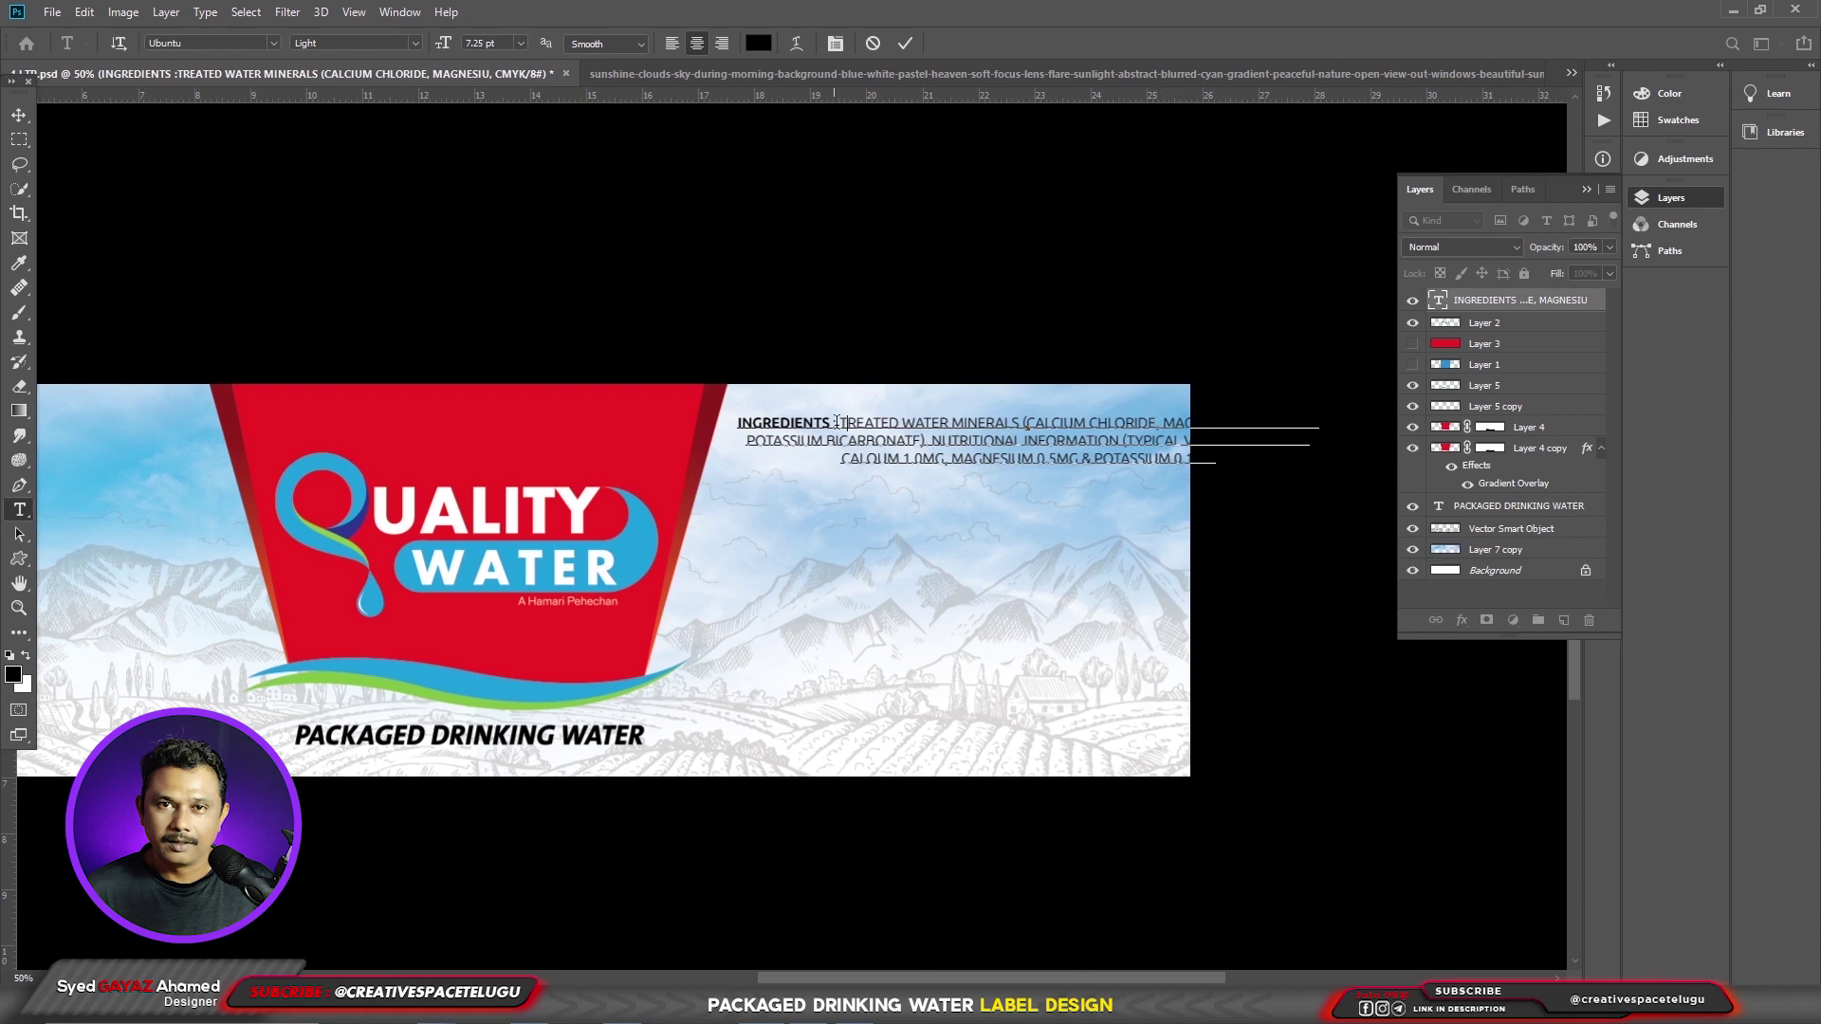
pyautogui.press('Return')
pyautogui.hotkey('ctrl', 'shift', 'r')
pyautogui.hotkey('ctrl', 'a')
pyautogui.hotkey('ctrl', 'shift', 'l')
pyautogui.hotkey('ctrl', 'Return')
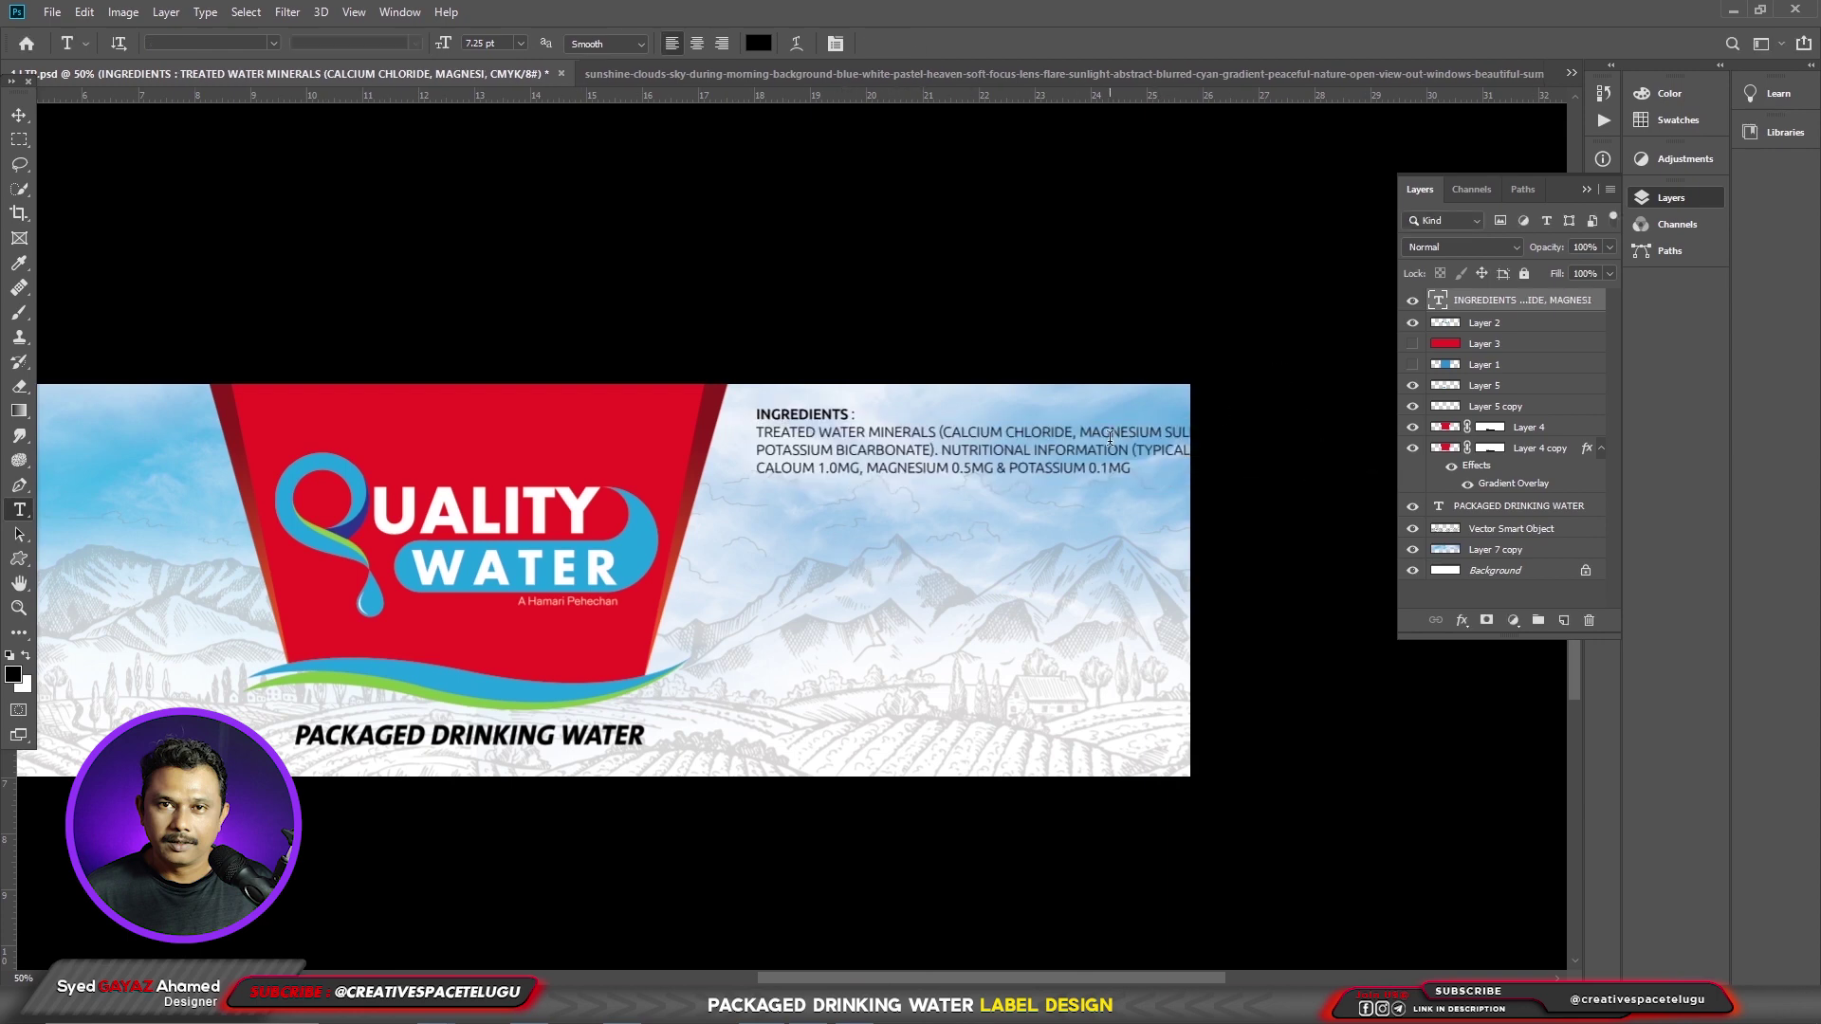
# - Start NUTRITIONAL INFORMATION on a new line and increase the leading of the whole block
pyautogui.click(1081, 433)
pyautogui.press('Return')
pyautogui.press('BackSpace')
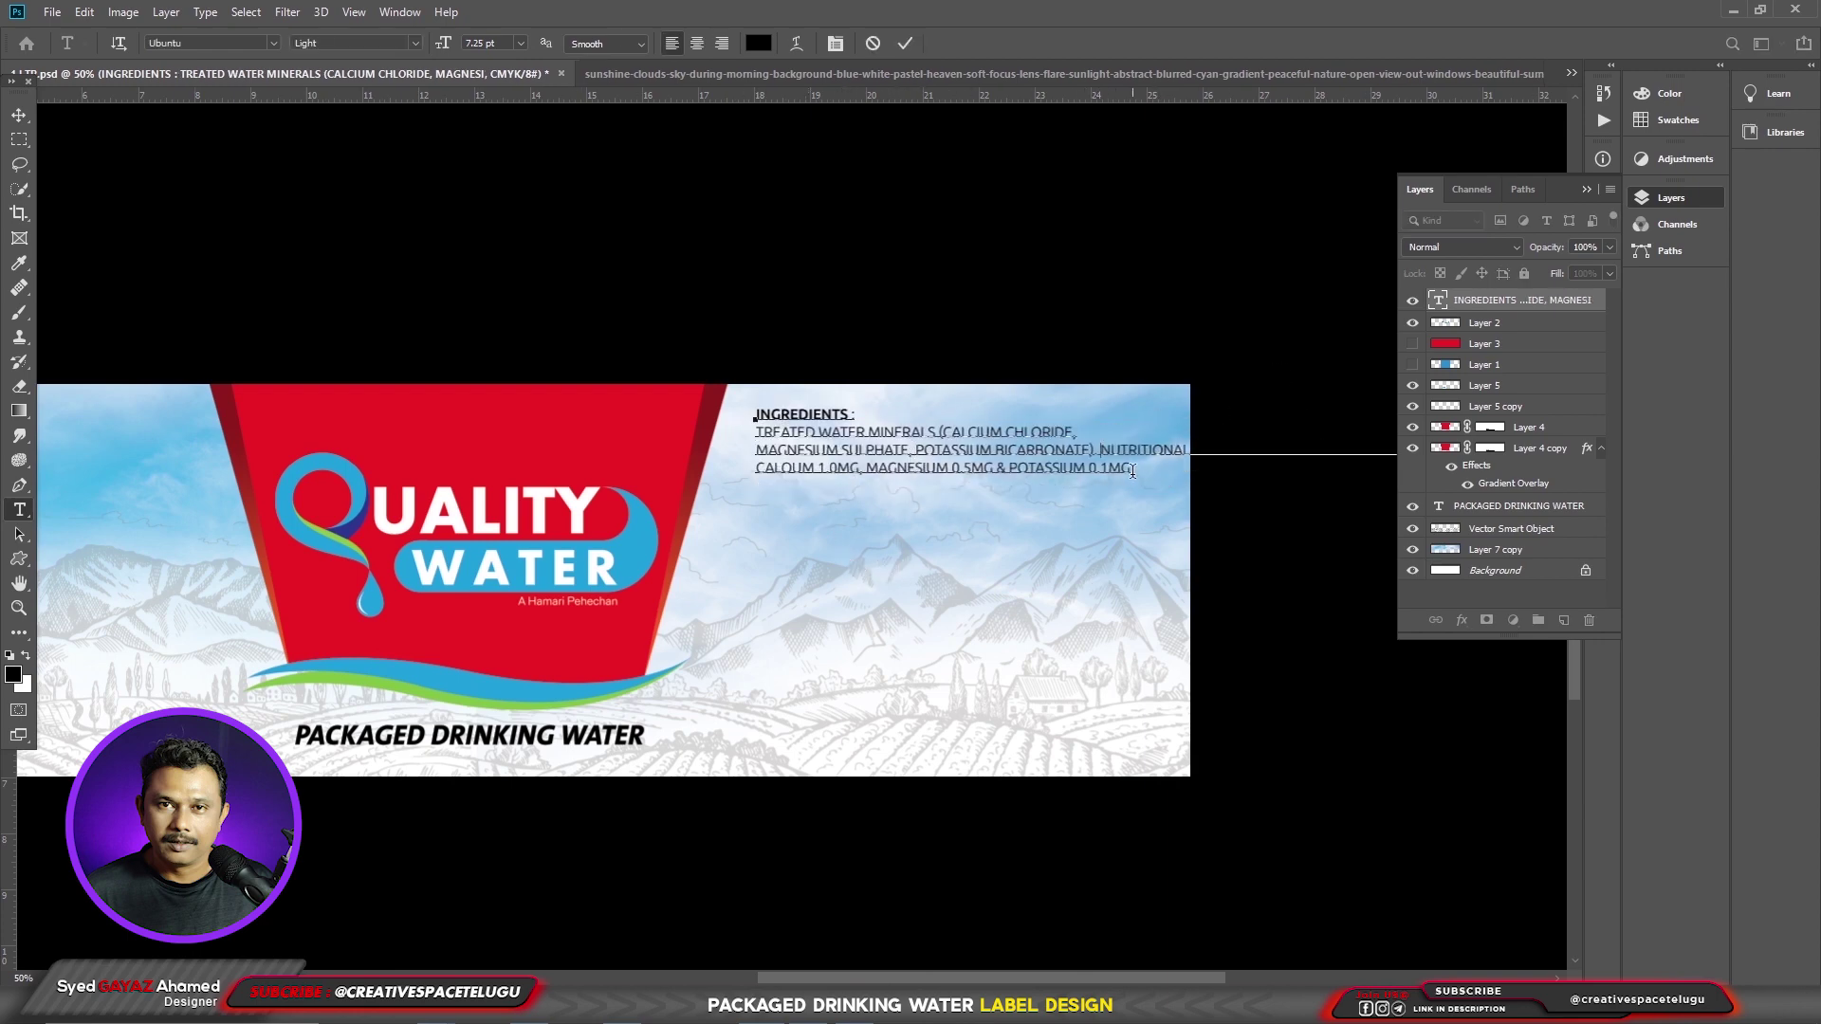
pyautogui.click(1102, 449)
pyautogui.press('Return')
pyautogui.hotkey('ctrl', 'Return')
pyautogui.click(903, 445)
pyautogui.hotkey('ctrl', 'a')
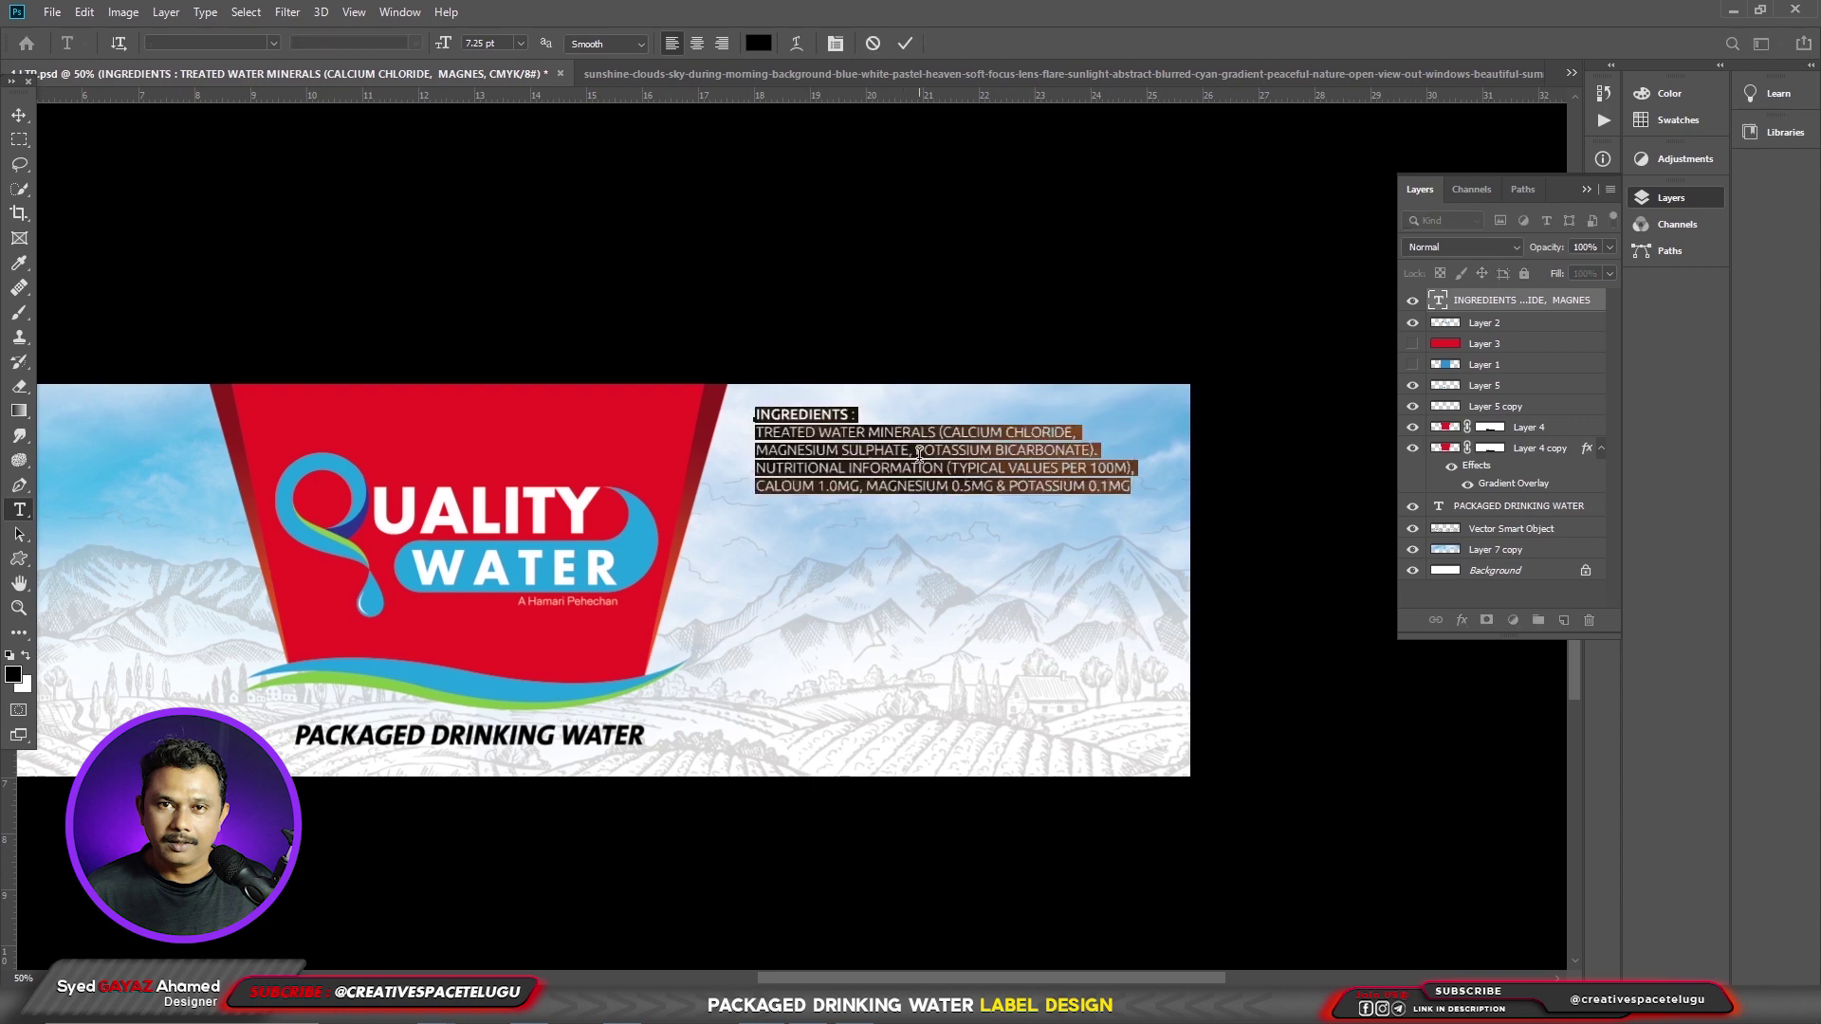
pyautogui.hotkey('alt', 'Down')
pyautogui.hotkey('alt', 'Down')
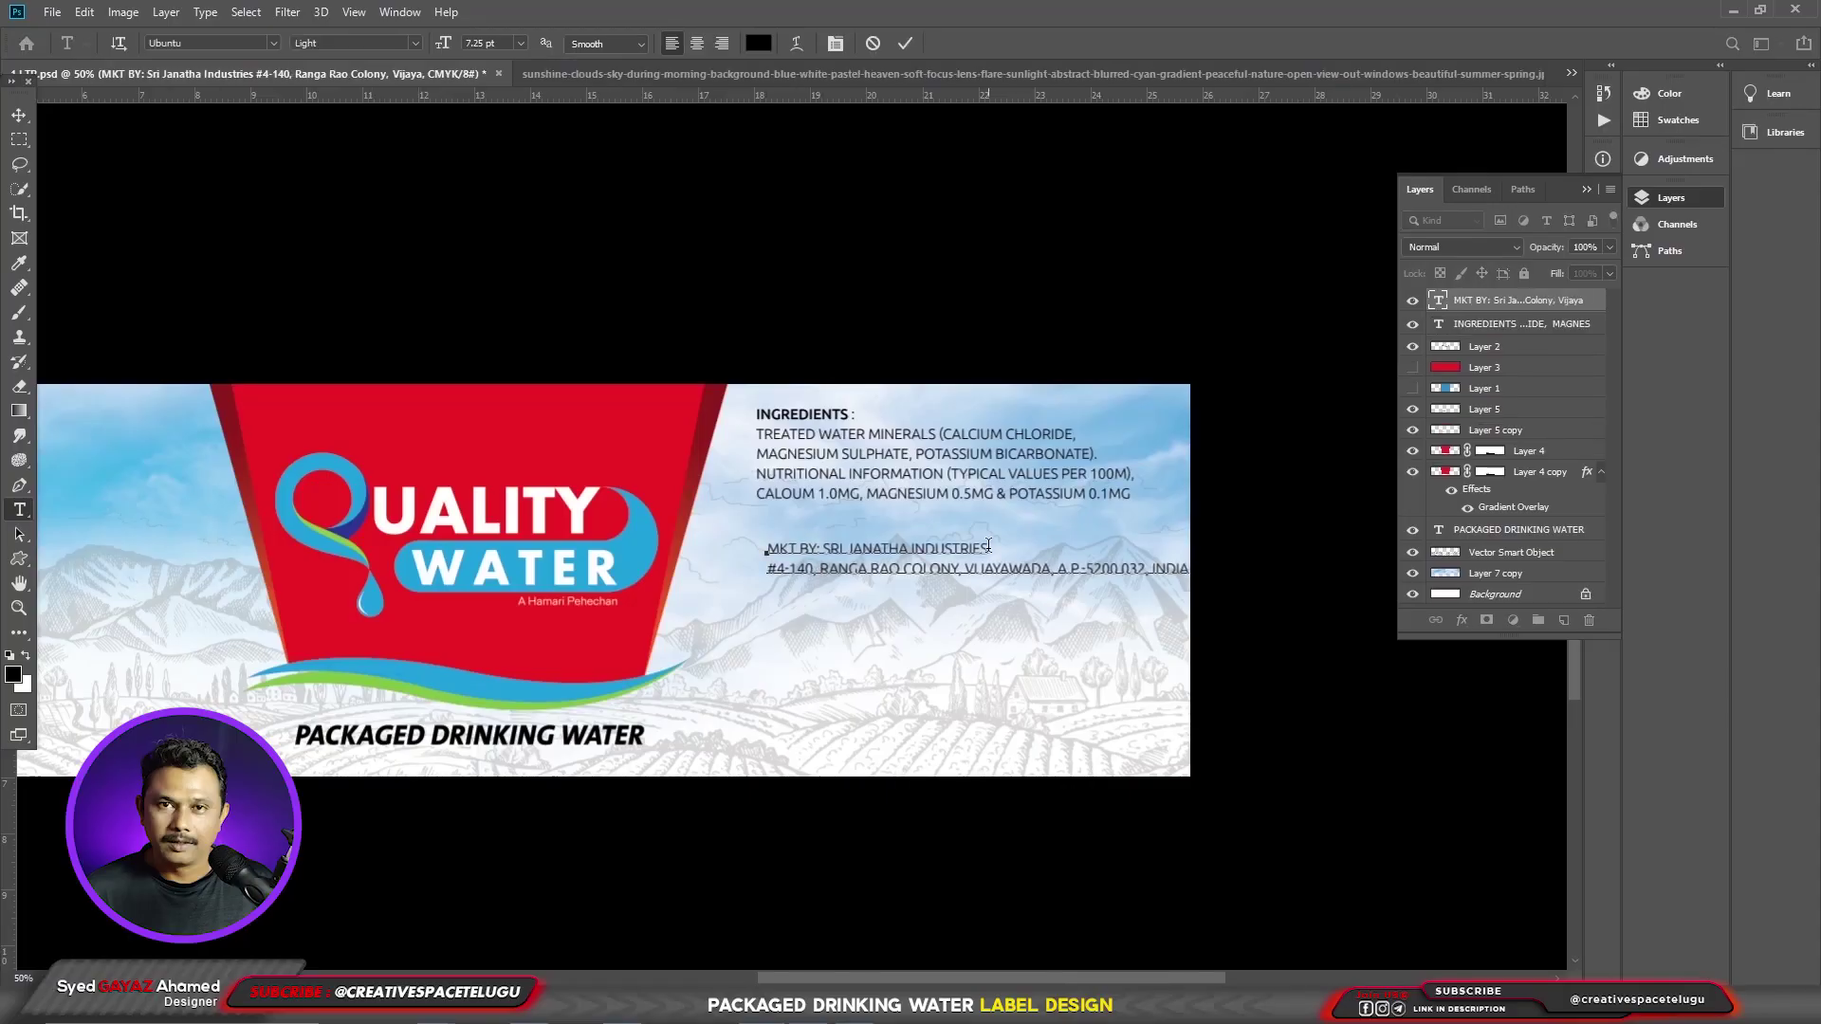
# - Make the words MKT BY bold
pyautogui.moveTo(988, 547); pyautogui.dragTo(612, 283)
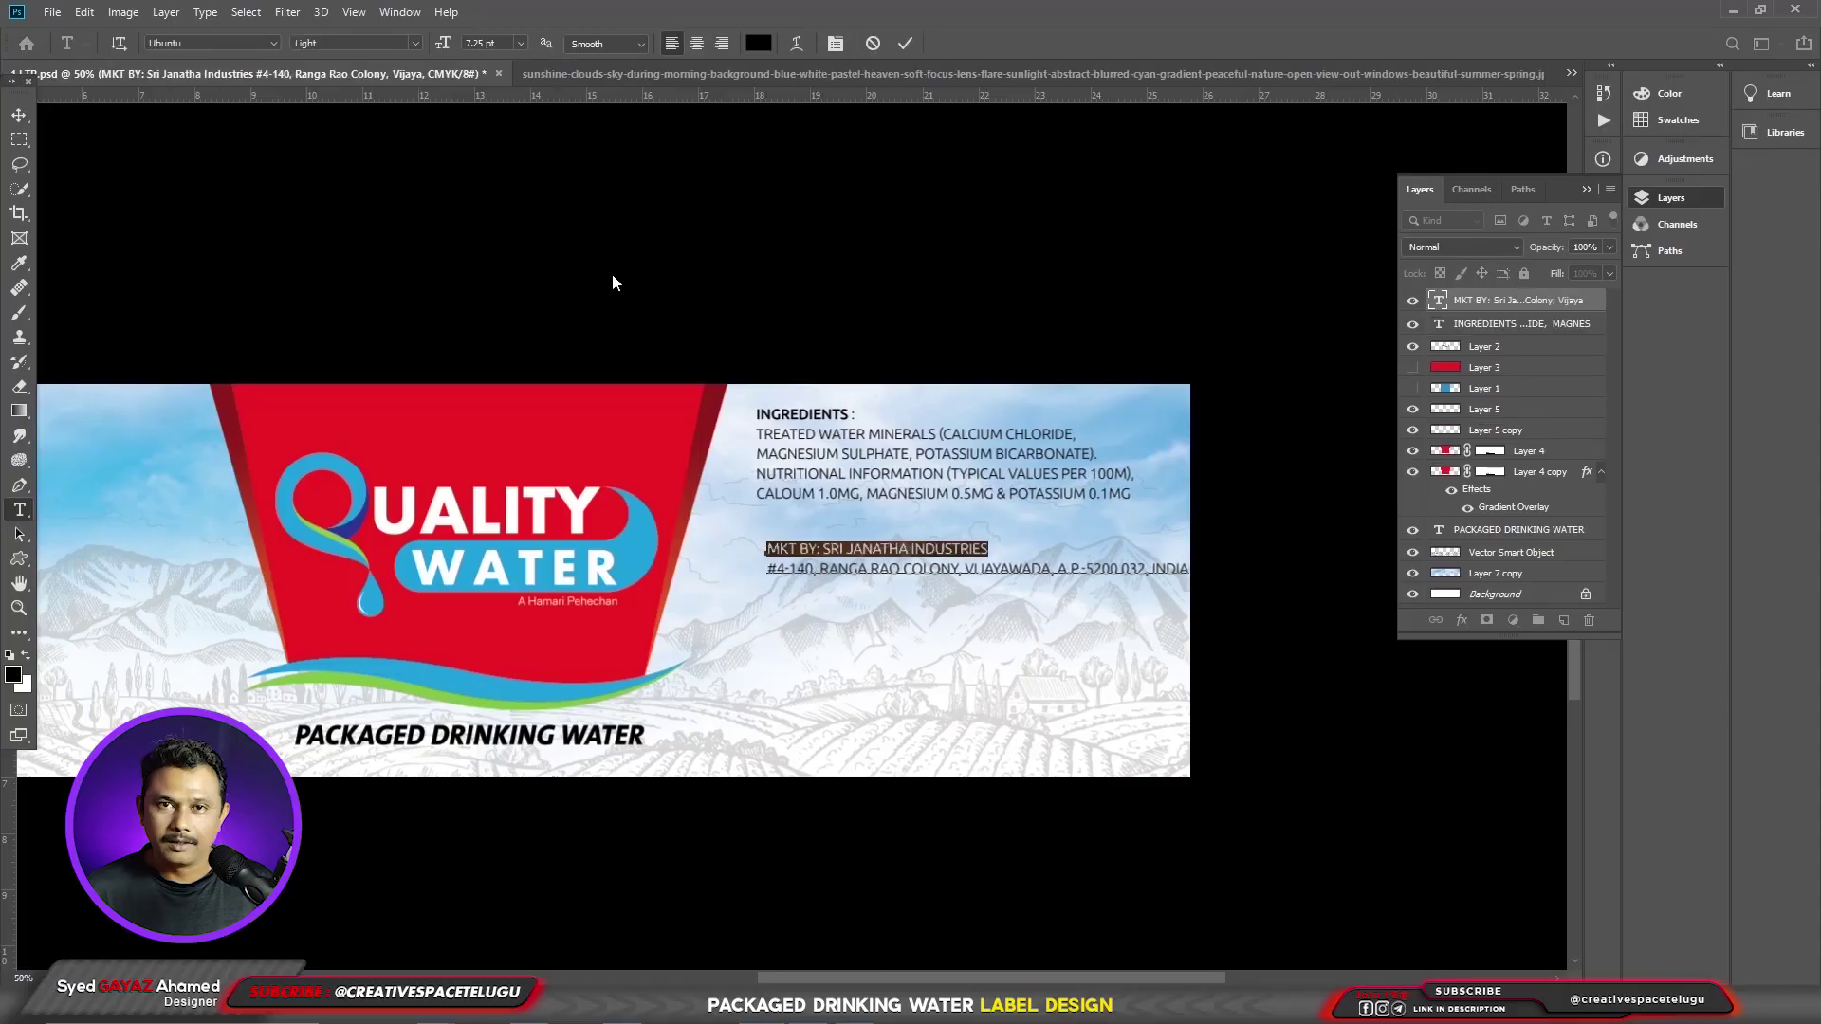
pyautogui.moveTo(766, 548); pyautogui.dragTo(823, 549)
pyautogui.click(356, 43)
pyautogui.click(332, 95)
pyautogui.click(830, 548)
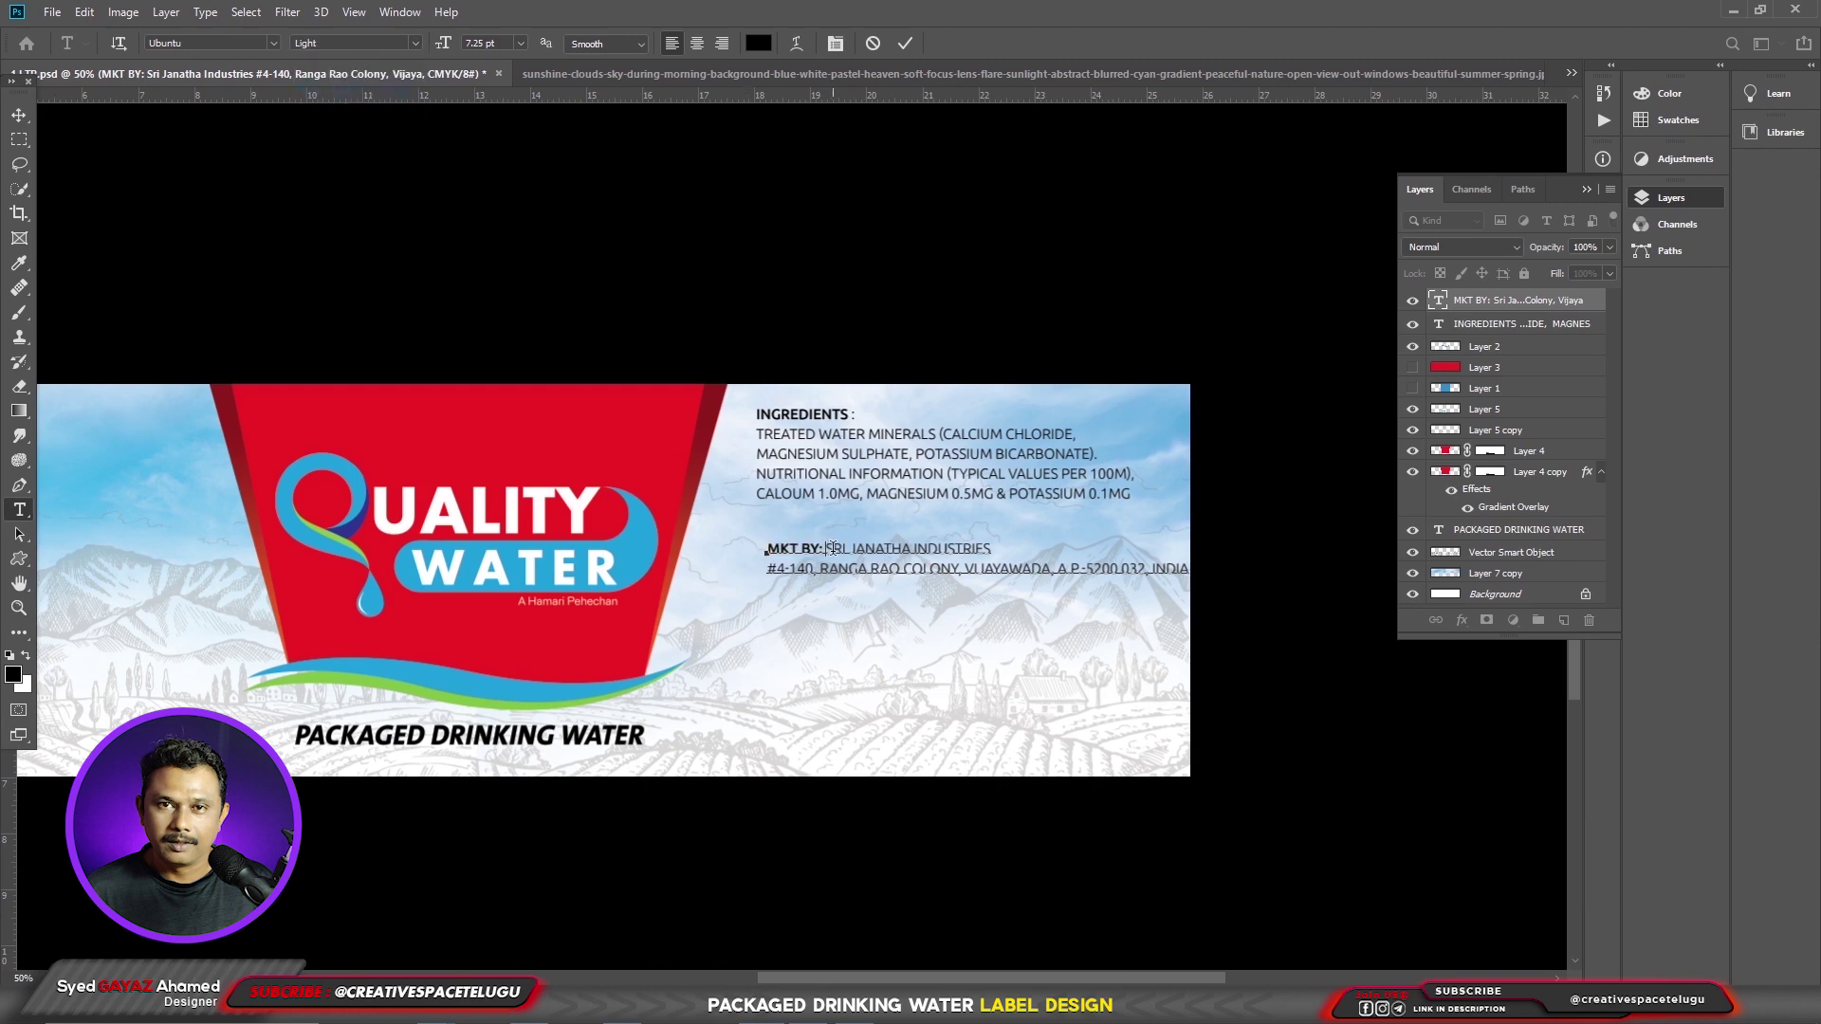
# - Set the company name to Swis721 Hv BT in red
pyautogui.click(273, 43)
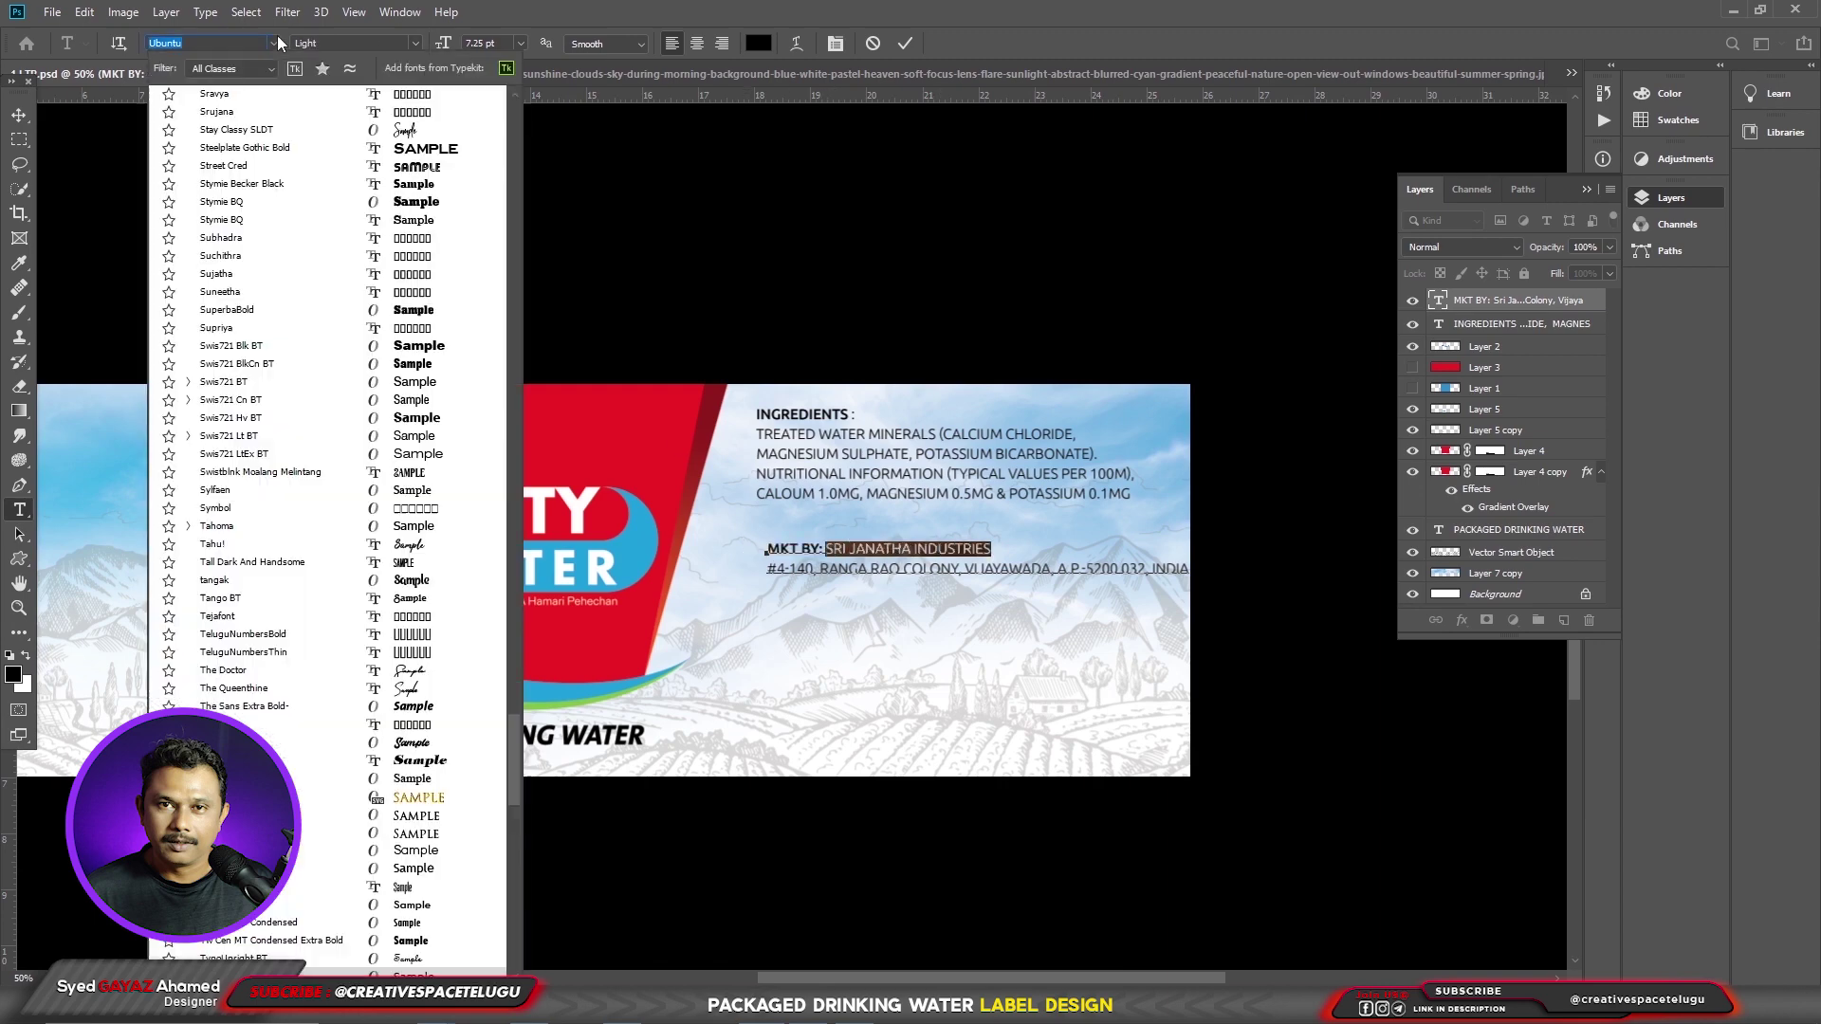
pyautogui.click(372, 418)
pyautogui.click(1020, 549)
pyautogui.click(15, 675)
pyautogui.click(1548, 440)
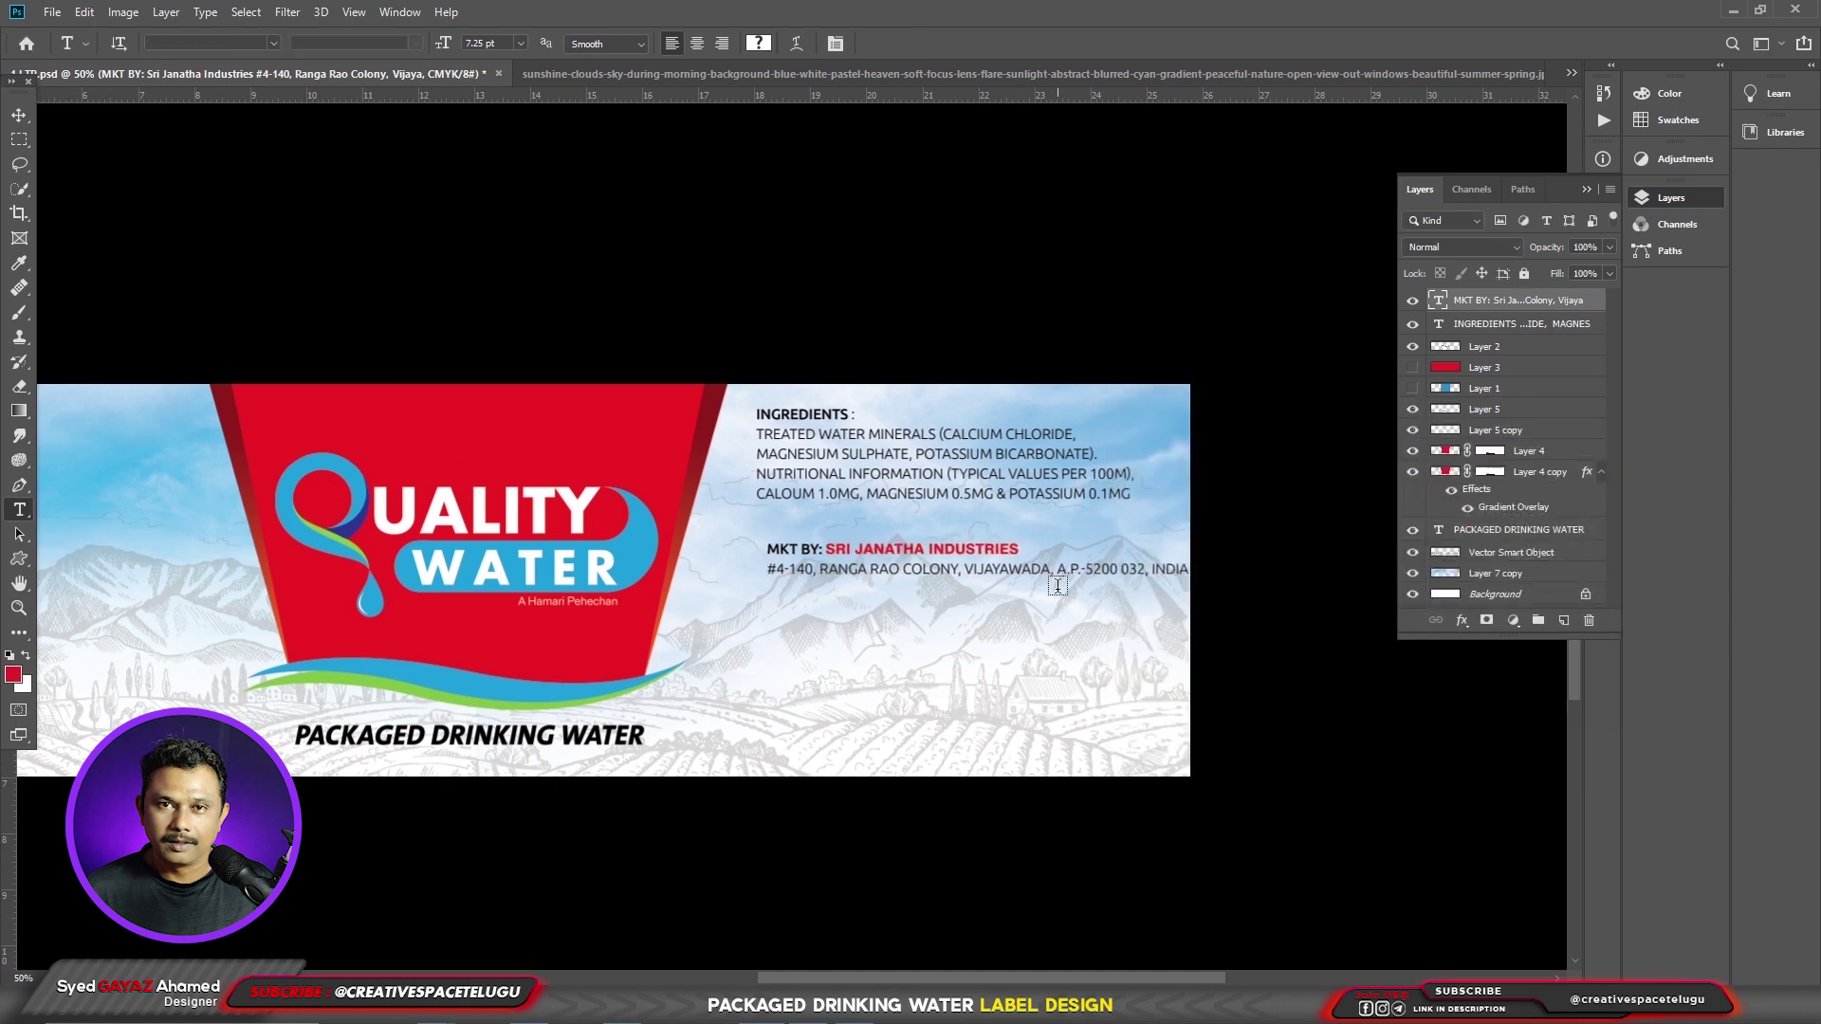
# - Switch the marketer's address out of All Caps and rewrap it onto two lines
pyautogui.moveTo(766, 569); pyautogui.dragTo(1271, 595)
pyautogui.hotkey('ctrl', 't')
pyautogui.hotkey('ctrl', 'shift', 'k')
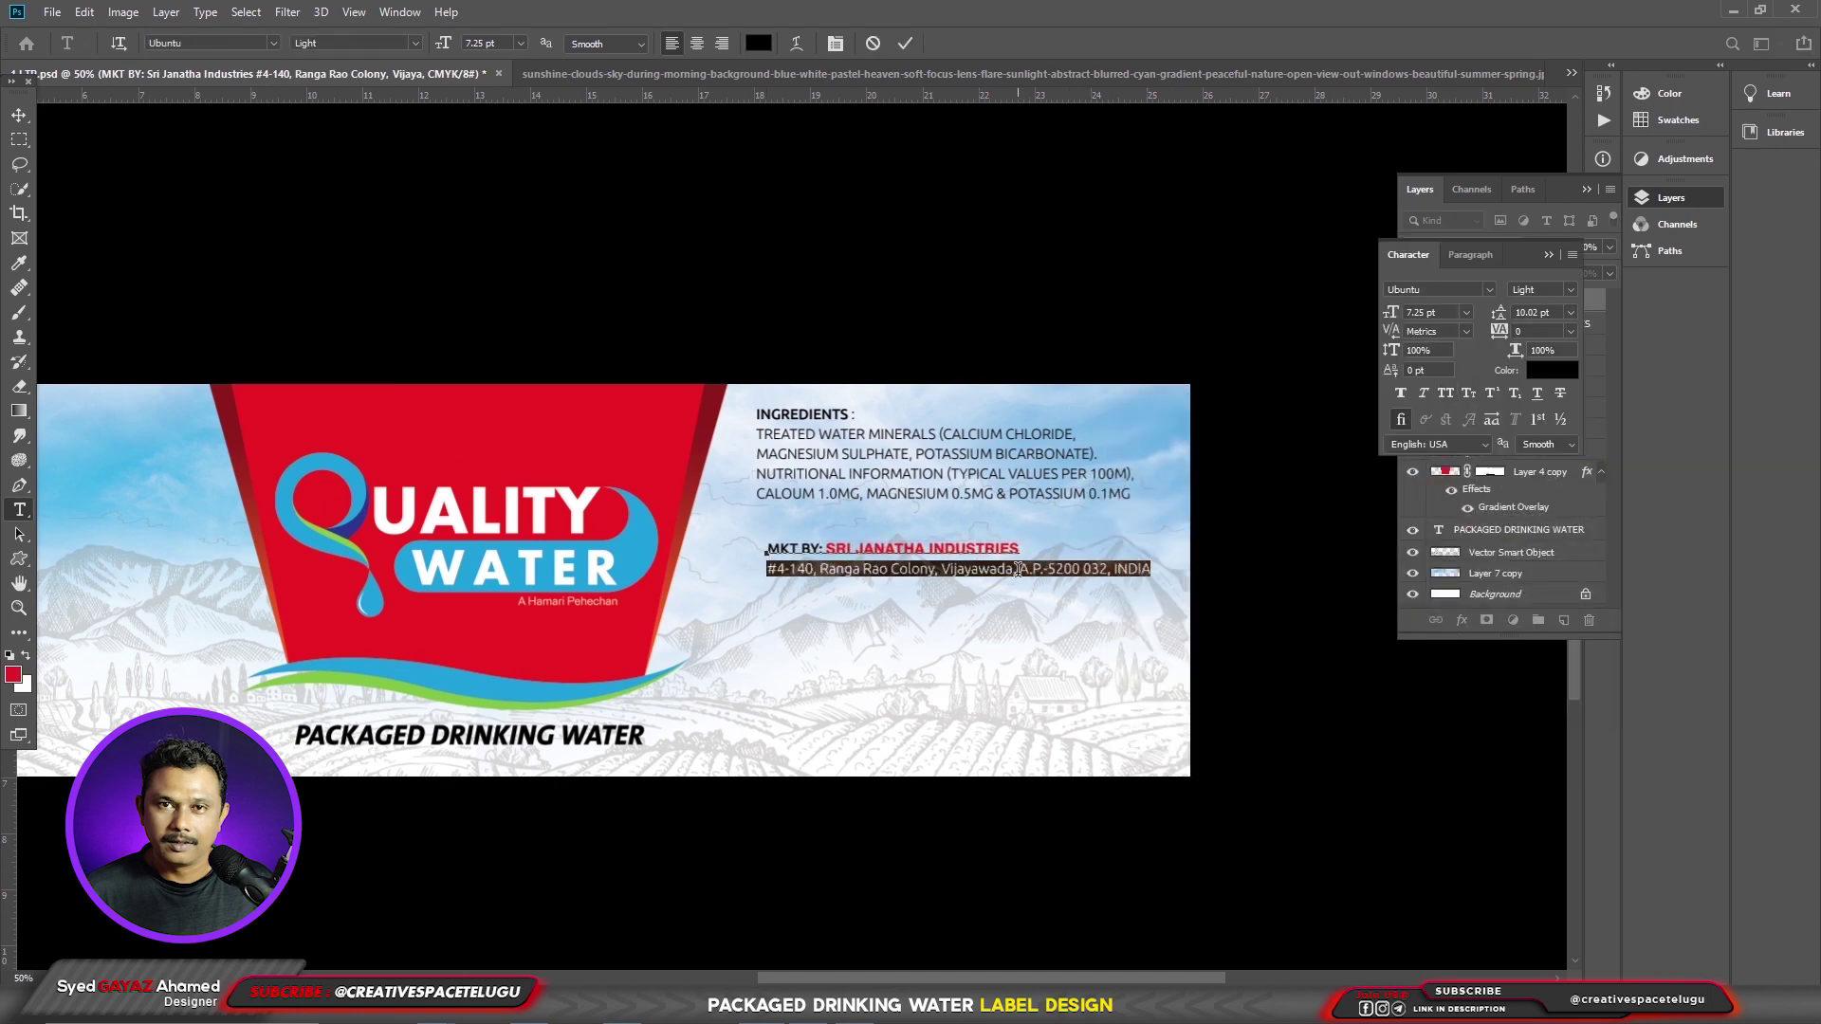
pyautogui.hotkey('ctrl', 'h')
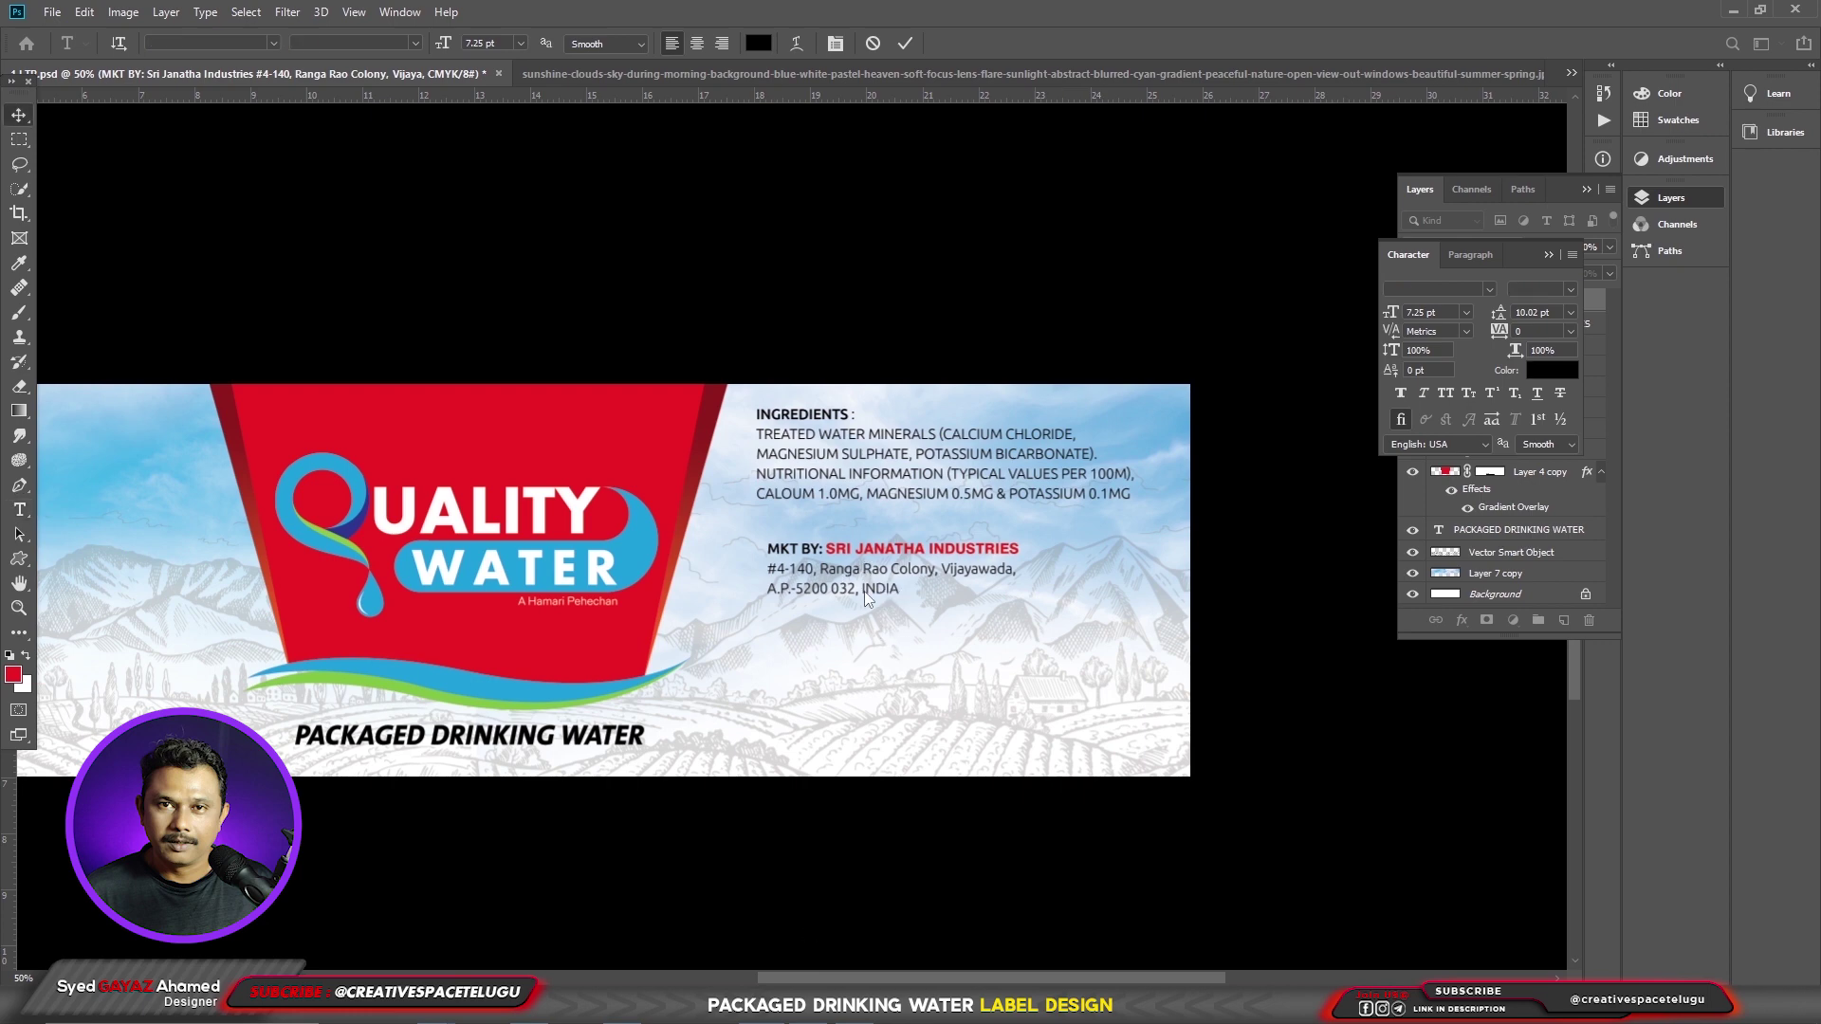
pyautogui.moveTo(815, 526); pyautogui.dragTo(1008, 526)
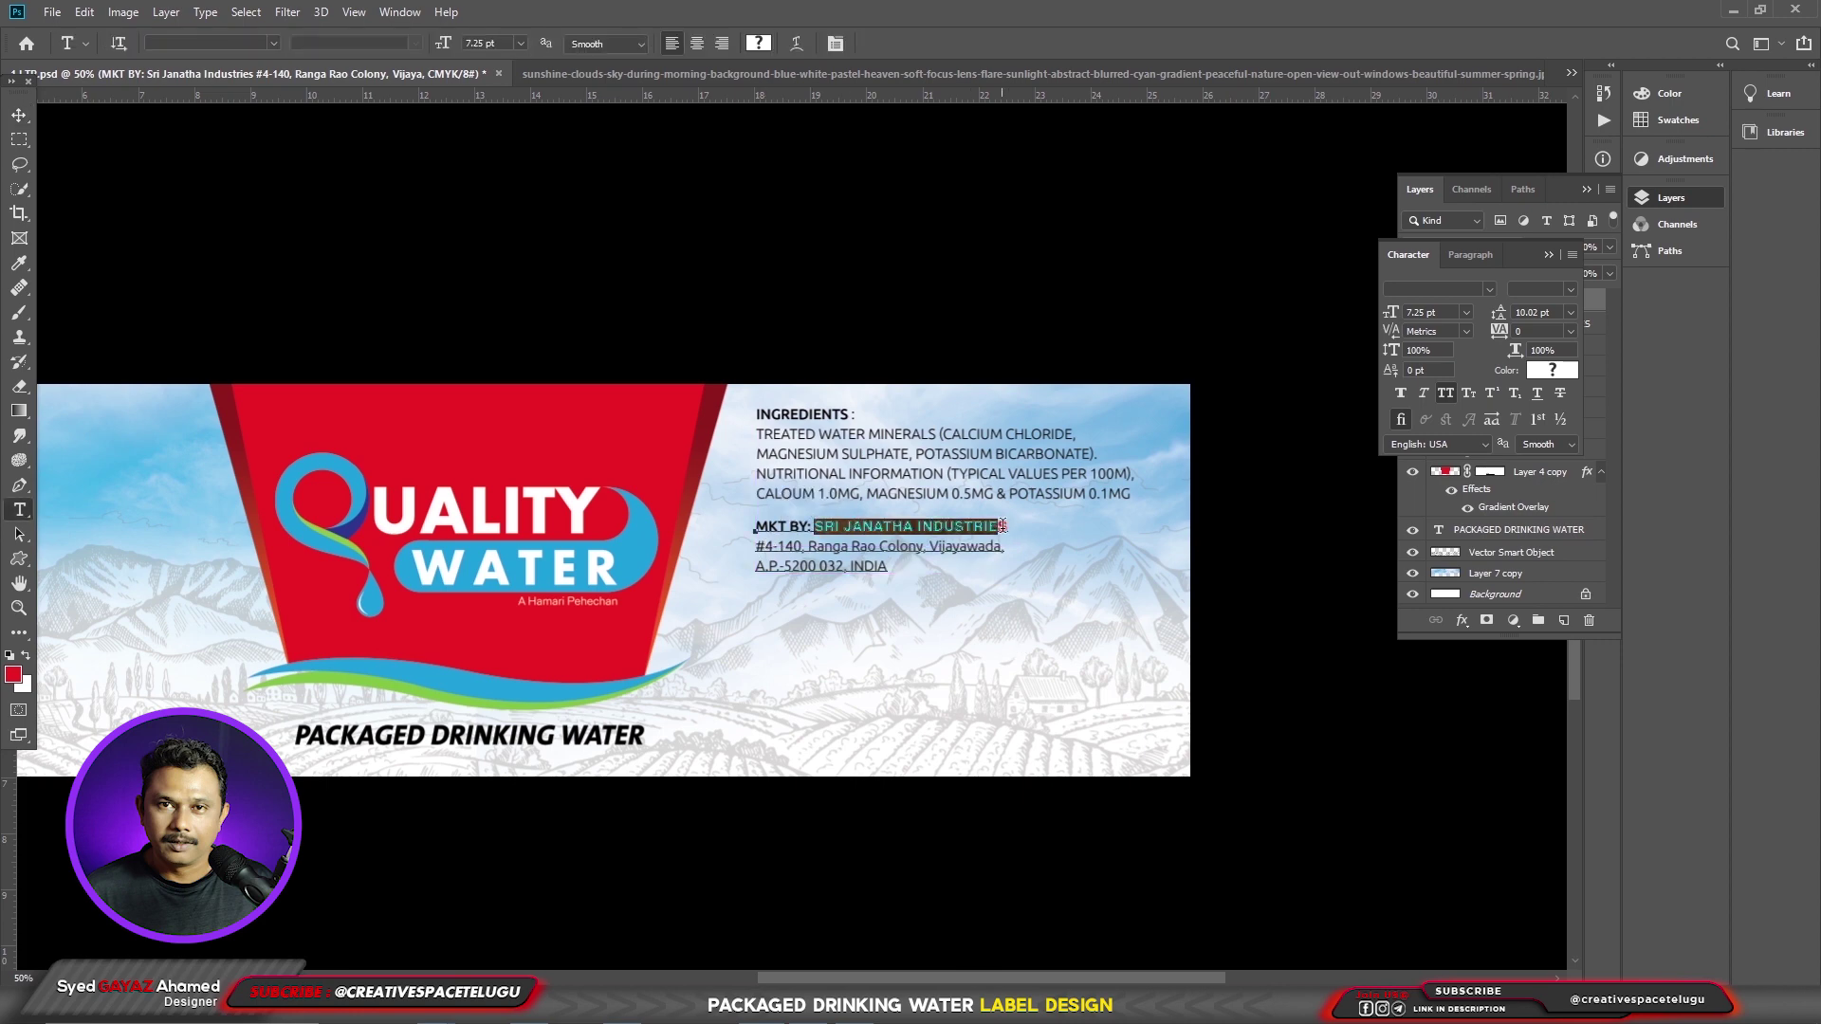
pyautogui.click(1111, 626)
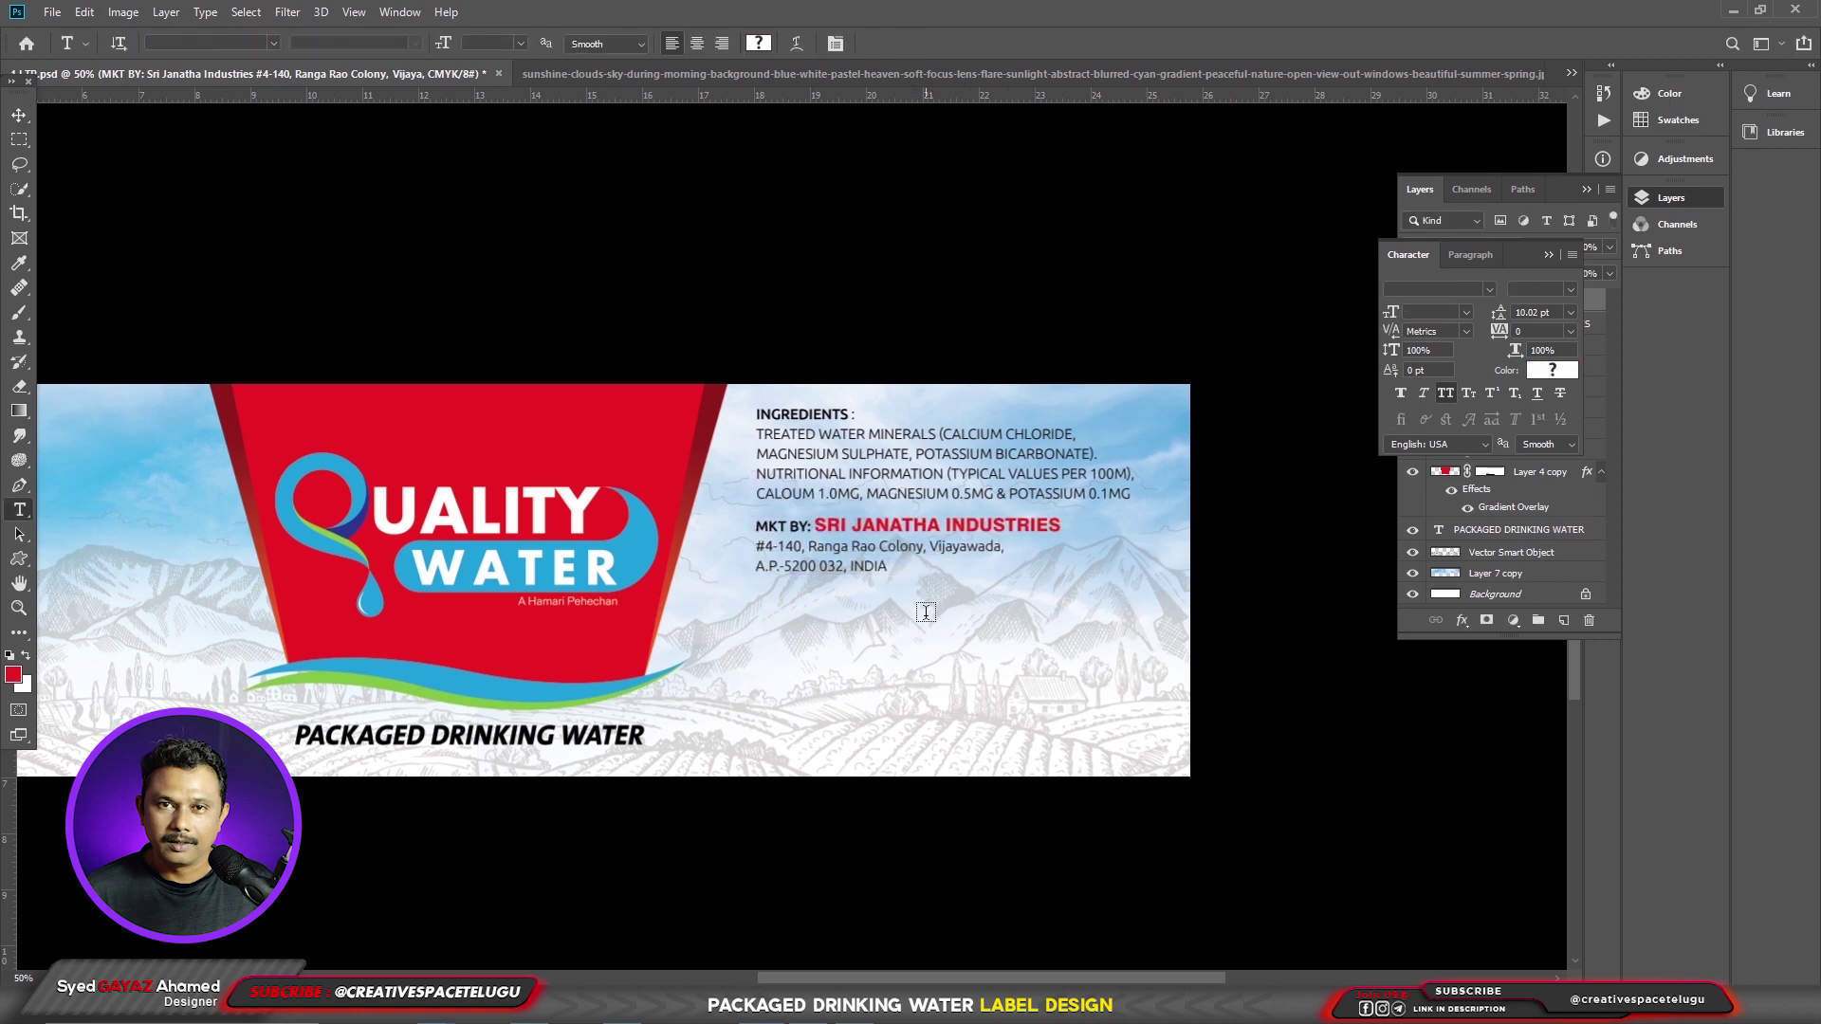
# - Paste the customer help-line and email text, move it to the label's bottom and make it black
pyautogui.click(766, 614)
pyautogui.hotkey('ctrl', 'v')
pyautogui.hotkey('ctrl', 'Return')
pyautogui.press('v')
pyautogui.moveTo(858, 629); pyautogui.dragTo(769, 732)
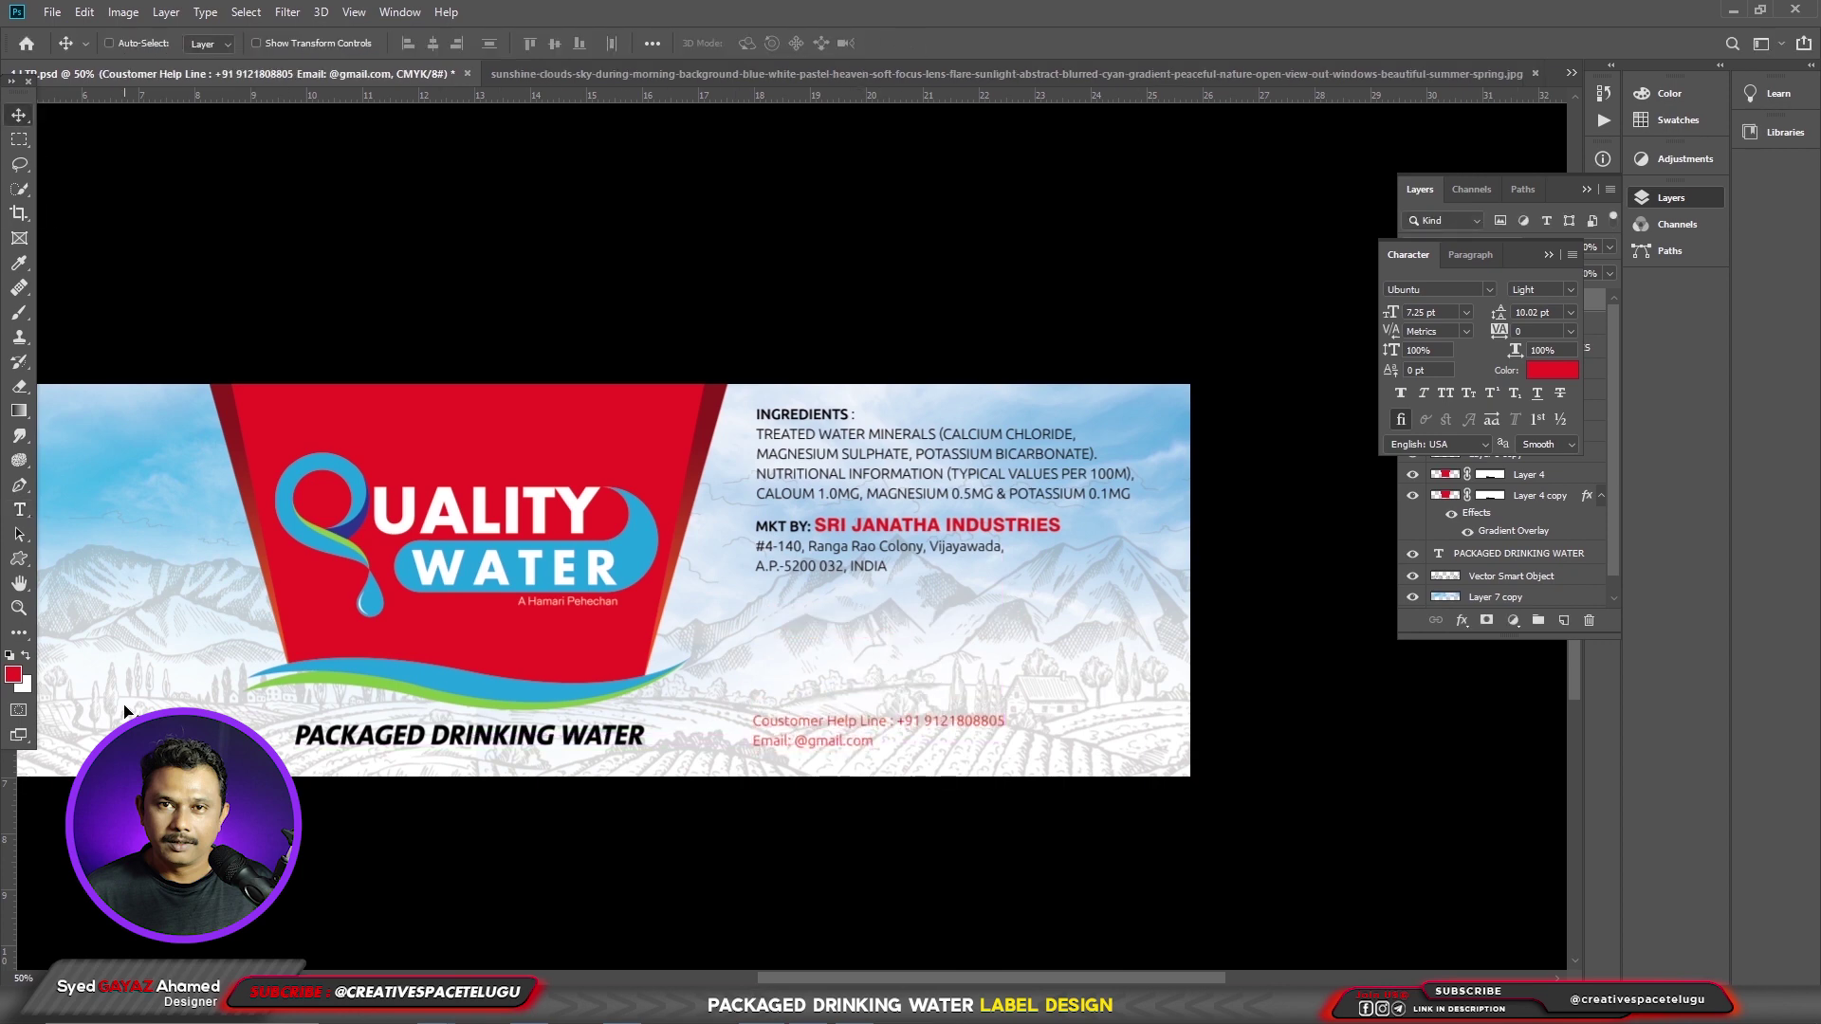
pyautogui.click(1552, 370)
pyautogui.click(1546, 476)
# - Duplicate the MKT BY block below and edit it into MFD BY: QUALITY WATER with its address
pyautogui.moveTo(1147, 569); pyautogui.dragTo(1147, 692)
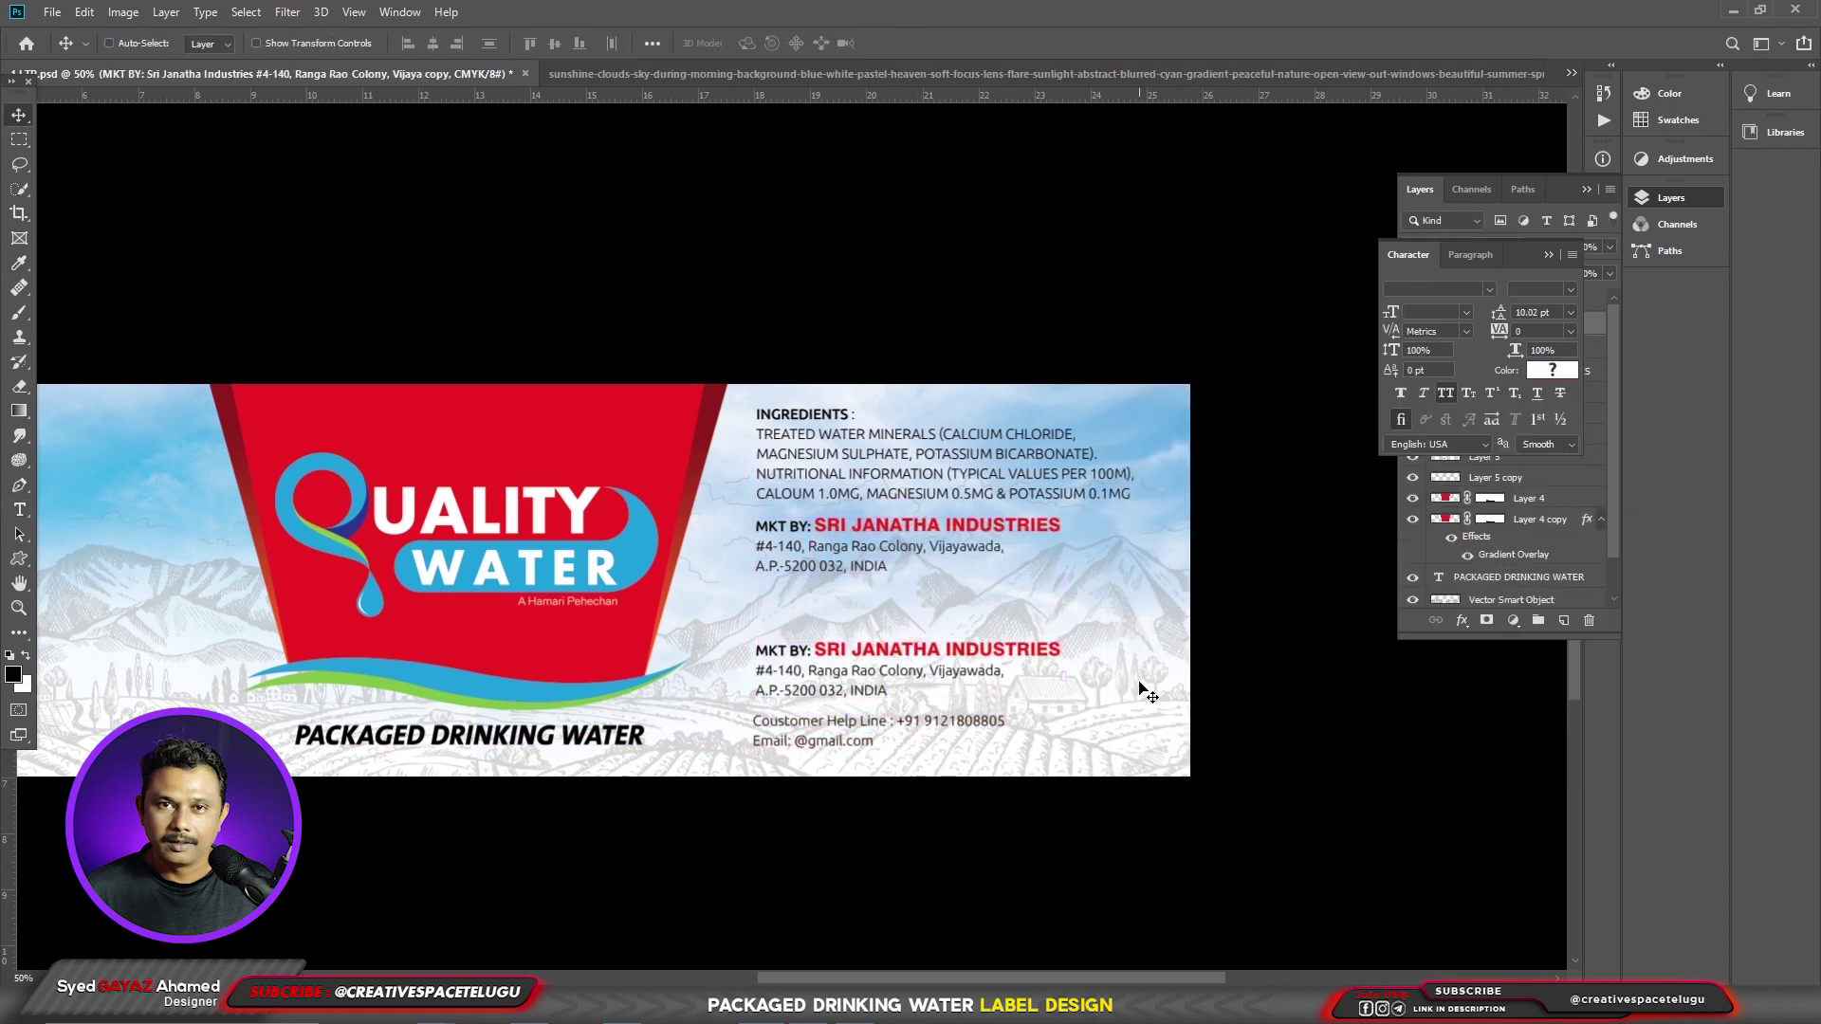
pyautogui.press('t')
pyautogui.moveTo(815, 650); pyautogui.dragTo(1060, 651)
pyautogui.write('QUALITY WATER')
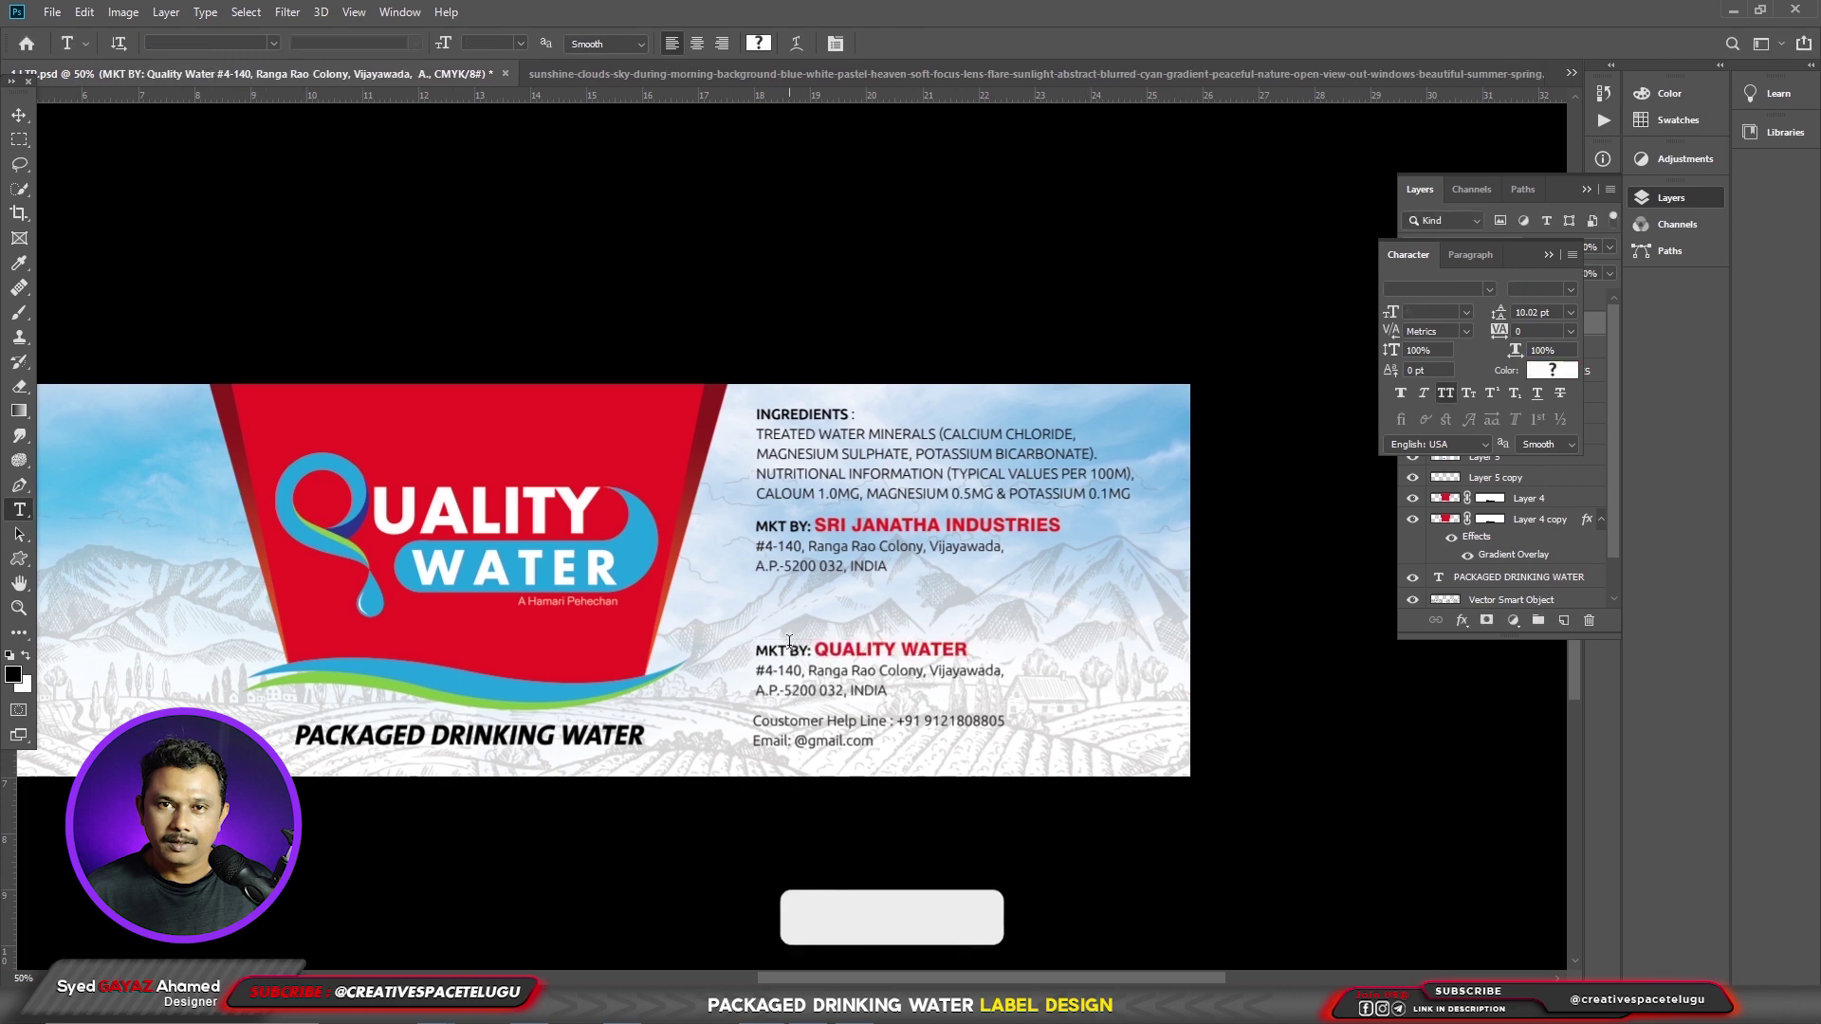
pyautogui.press('Home')
pyautogui.press('Right')
pyautogui.press('Delete')
pyautogui.write('FD')
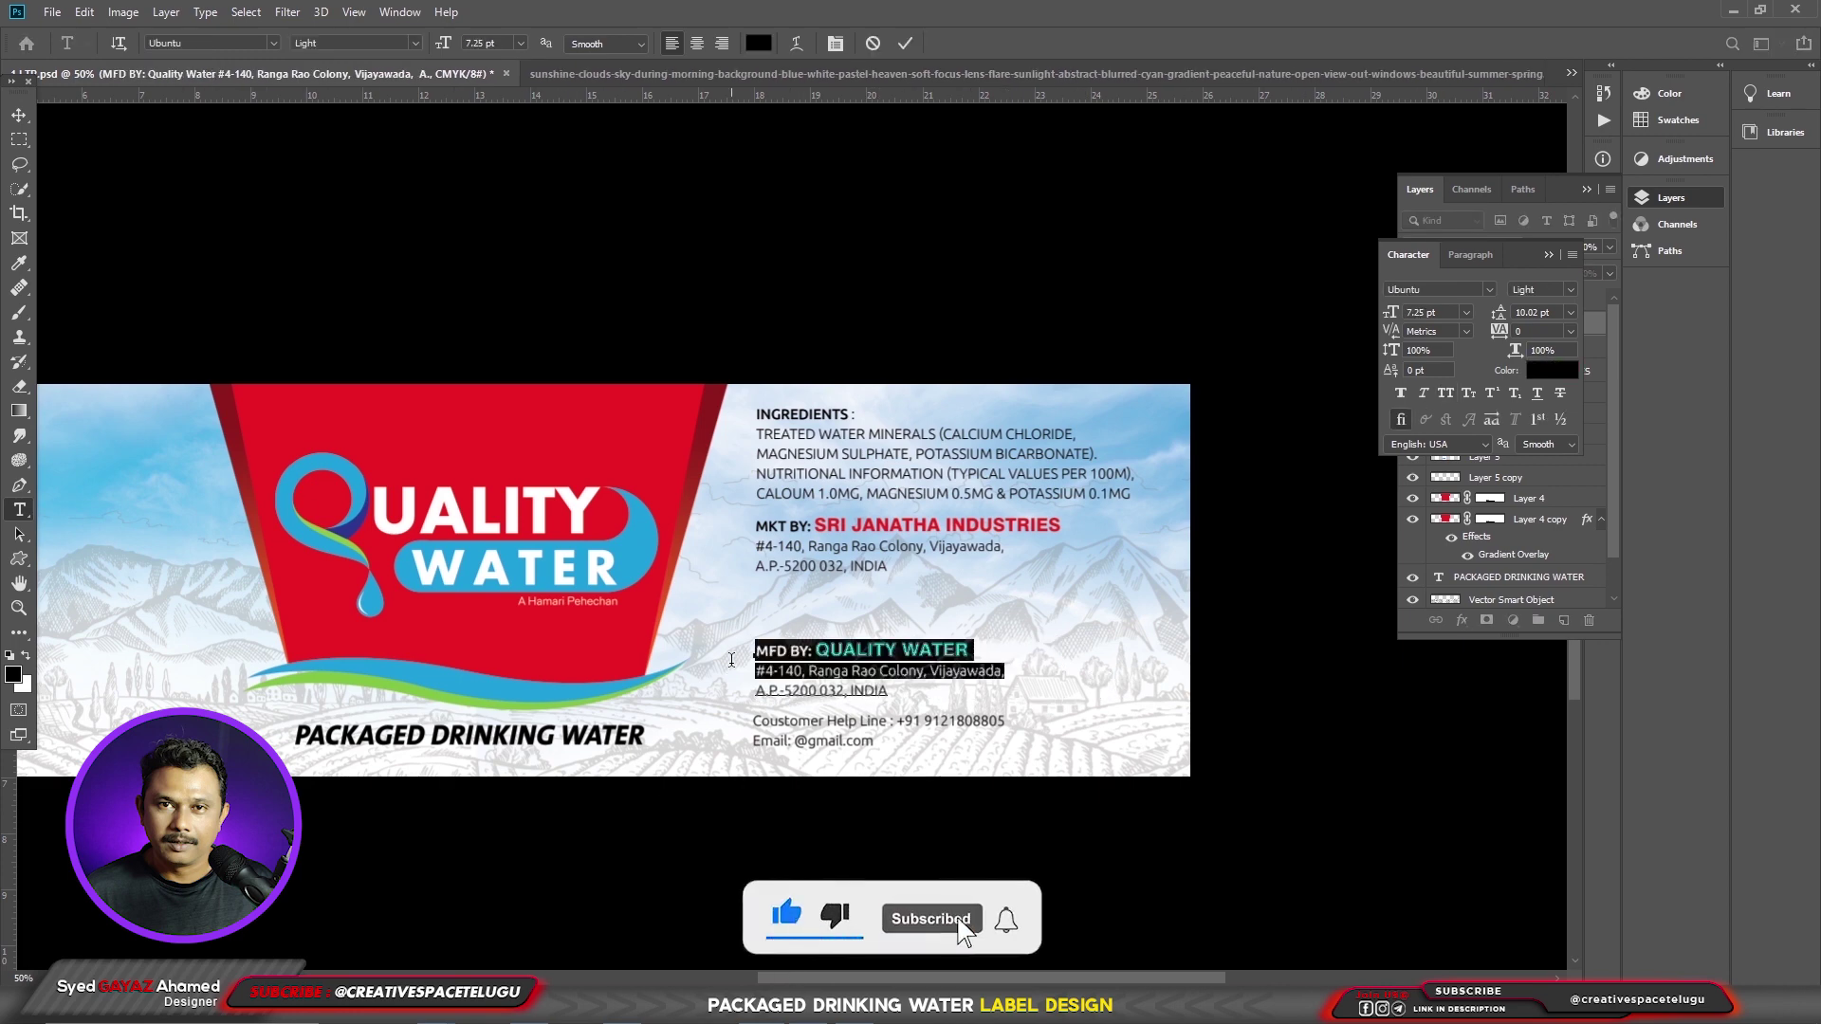
pyautogui.hotkey('ctrl', 'Return')
pyautogui.press('Delete')
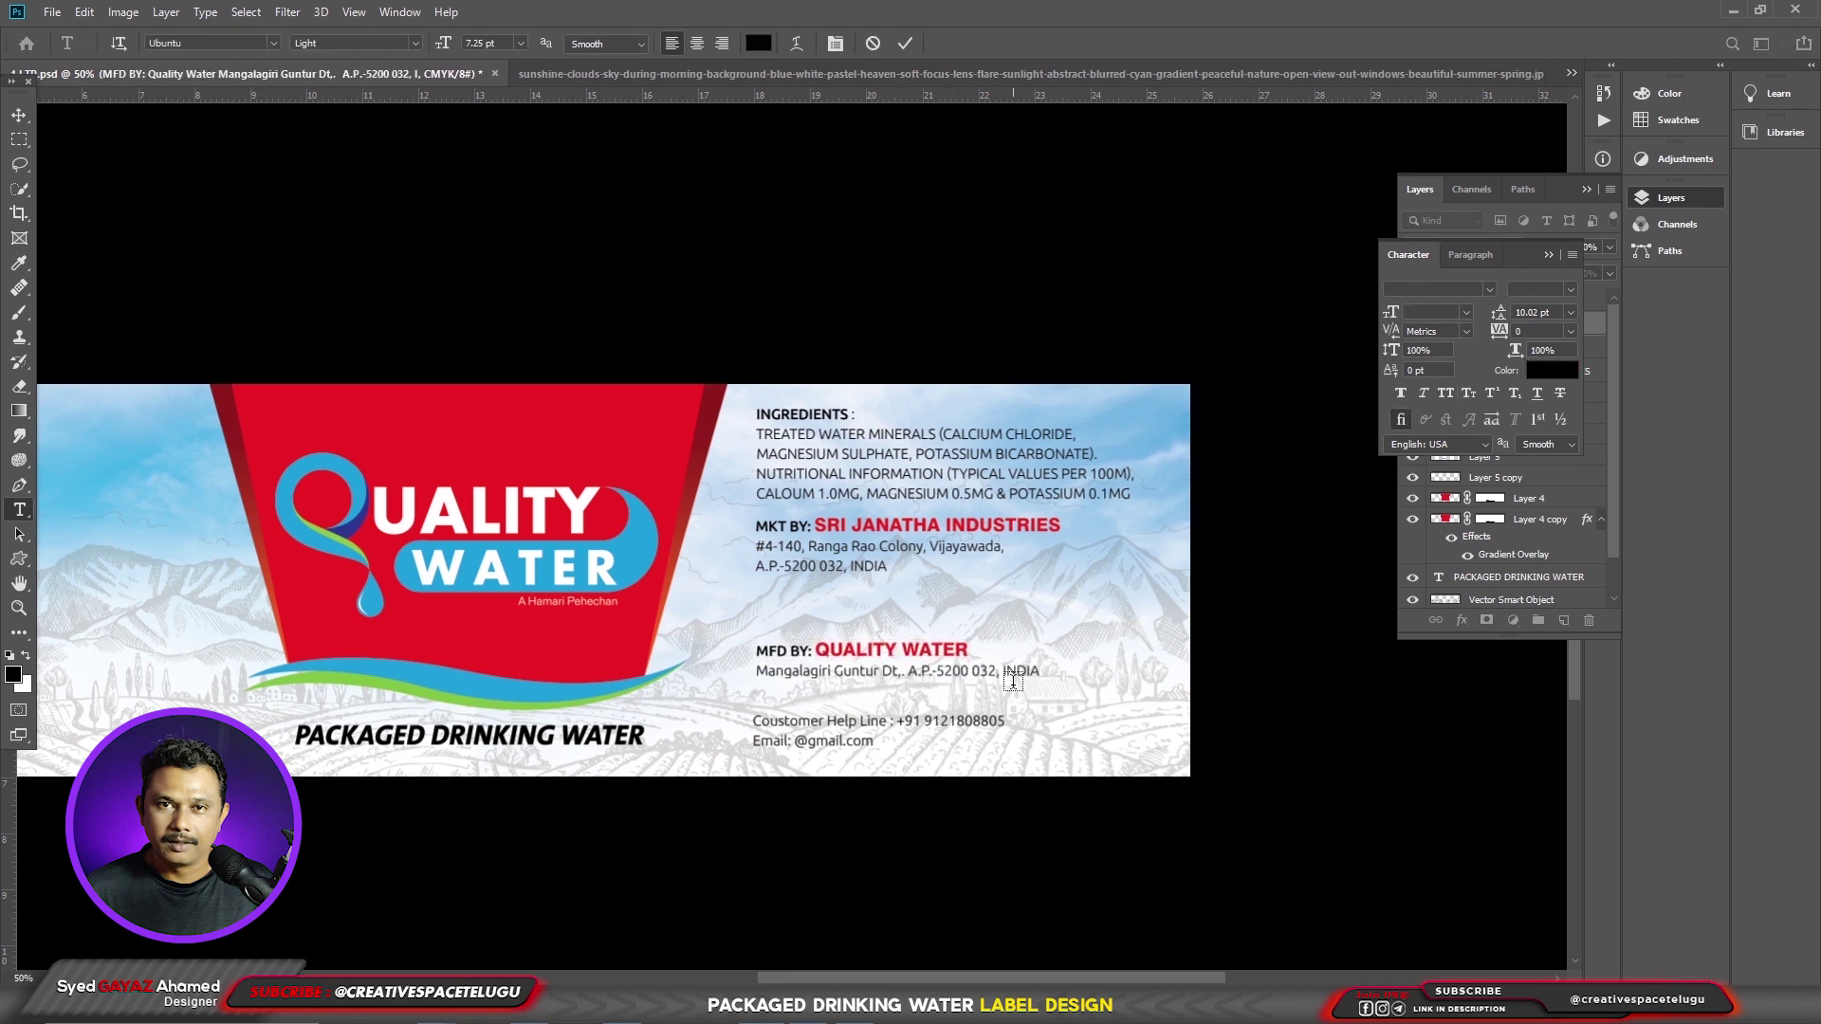
pyautogui.hotkey('ctrl', 'Return')
pyautogui.moveTo(925, 667); pyautogui.dragTo(923, 688)
pyautogui.press('t')
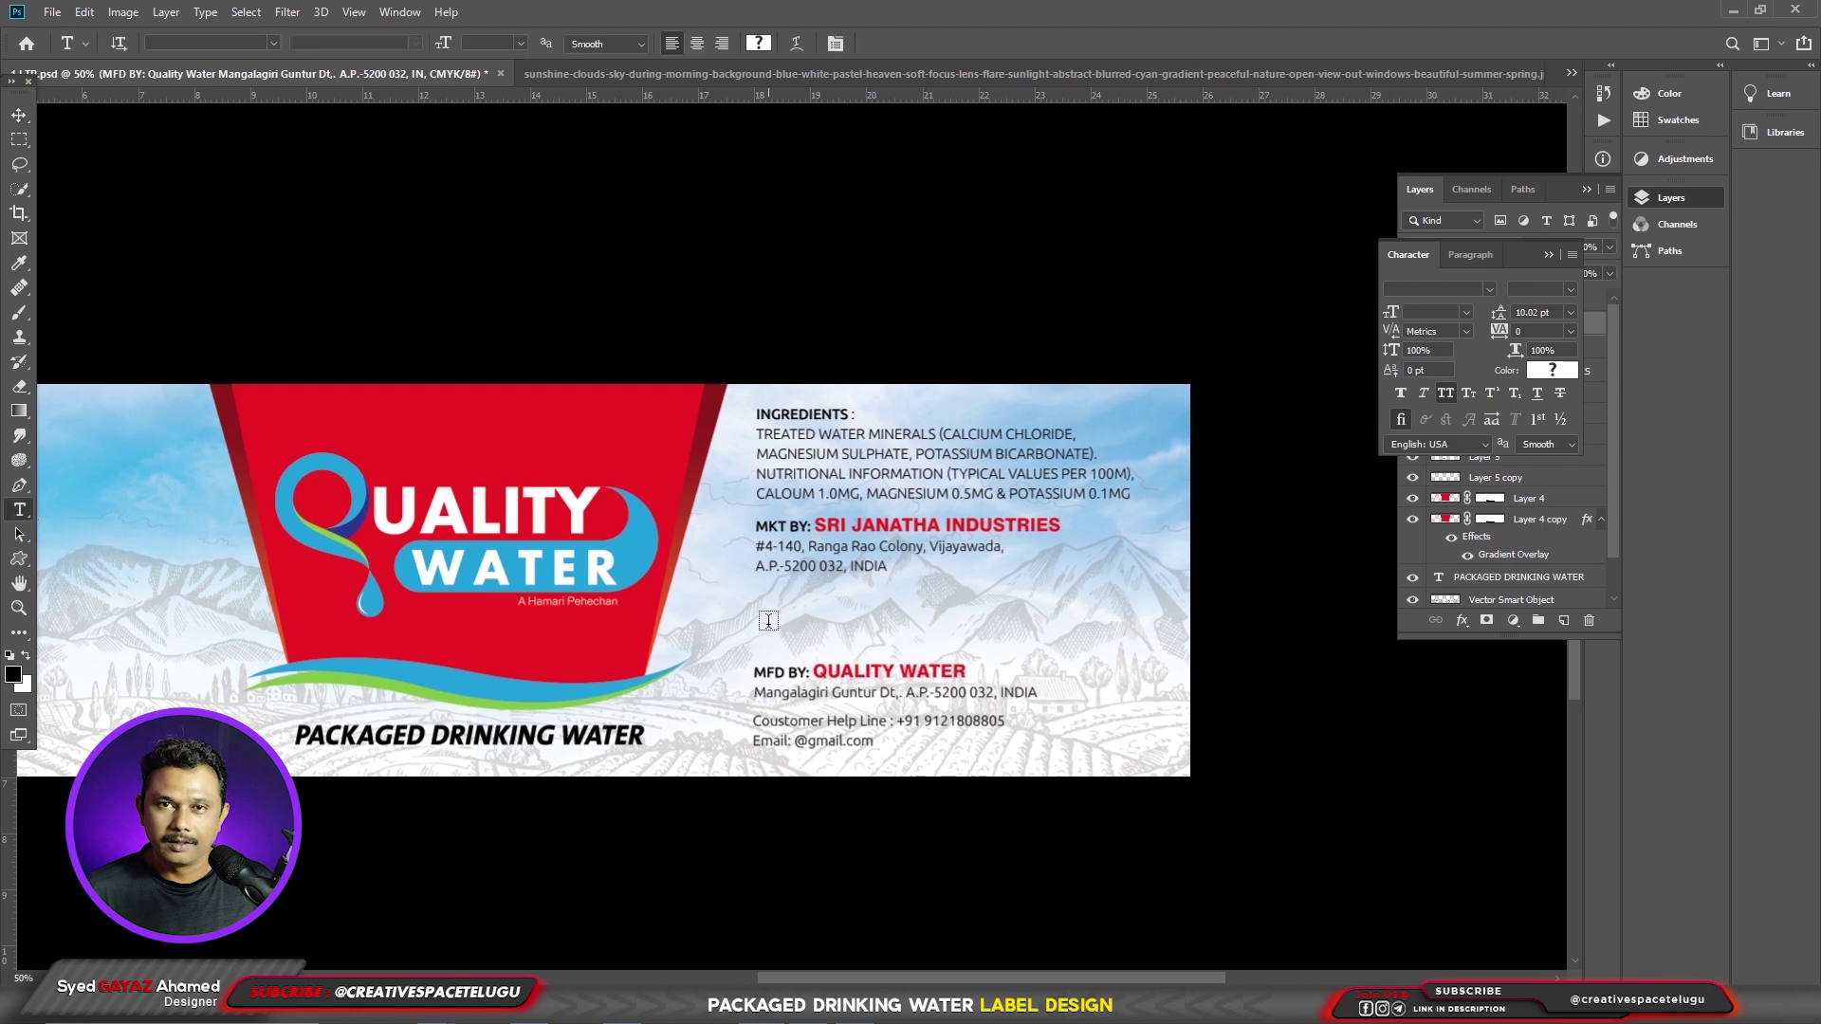
# - Add an enlarged Net Quantity :1L line above MFD BY, with smaller label words and bold 1L
pyautogui.click(768, 624)
pyautogui.hotkey('ctrl', 'v')
pyautogui.hotkey('ctrl', 'Return')
pyautogui.hotkey('ctrl', 't')
pyautogui.moveTo(874, 612); pyautogui.dragTo(756, 631)
pyautogui.press('Return')
pyautogui.press('t')
pyautogui.hotkey('ctrl', 'shift', ',')
pyautogui.hotkey('ctrl', 'shift', ',')
pyautogui.hotkey('ctrl', 'Return')
pyautogui.click(414, 43)
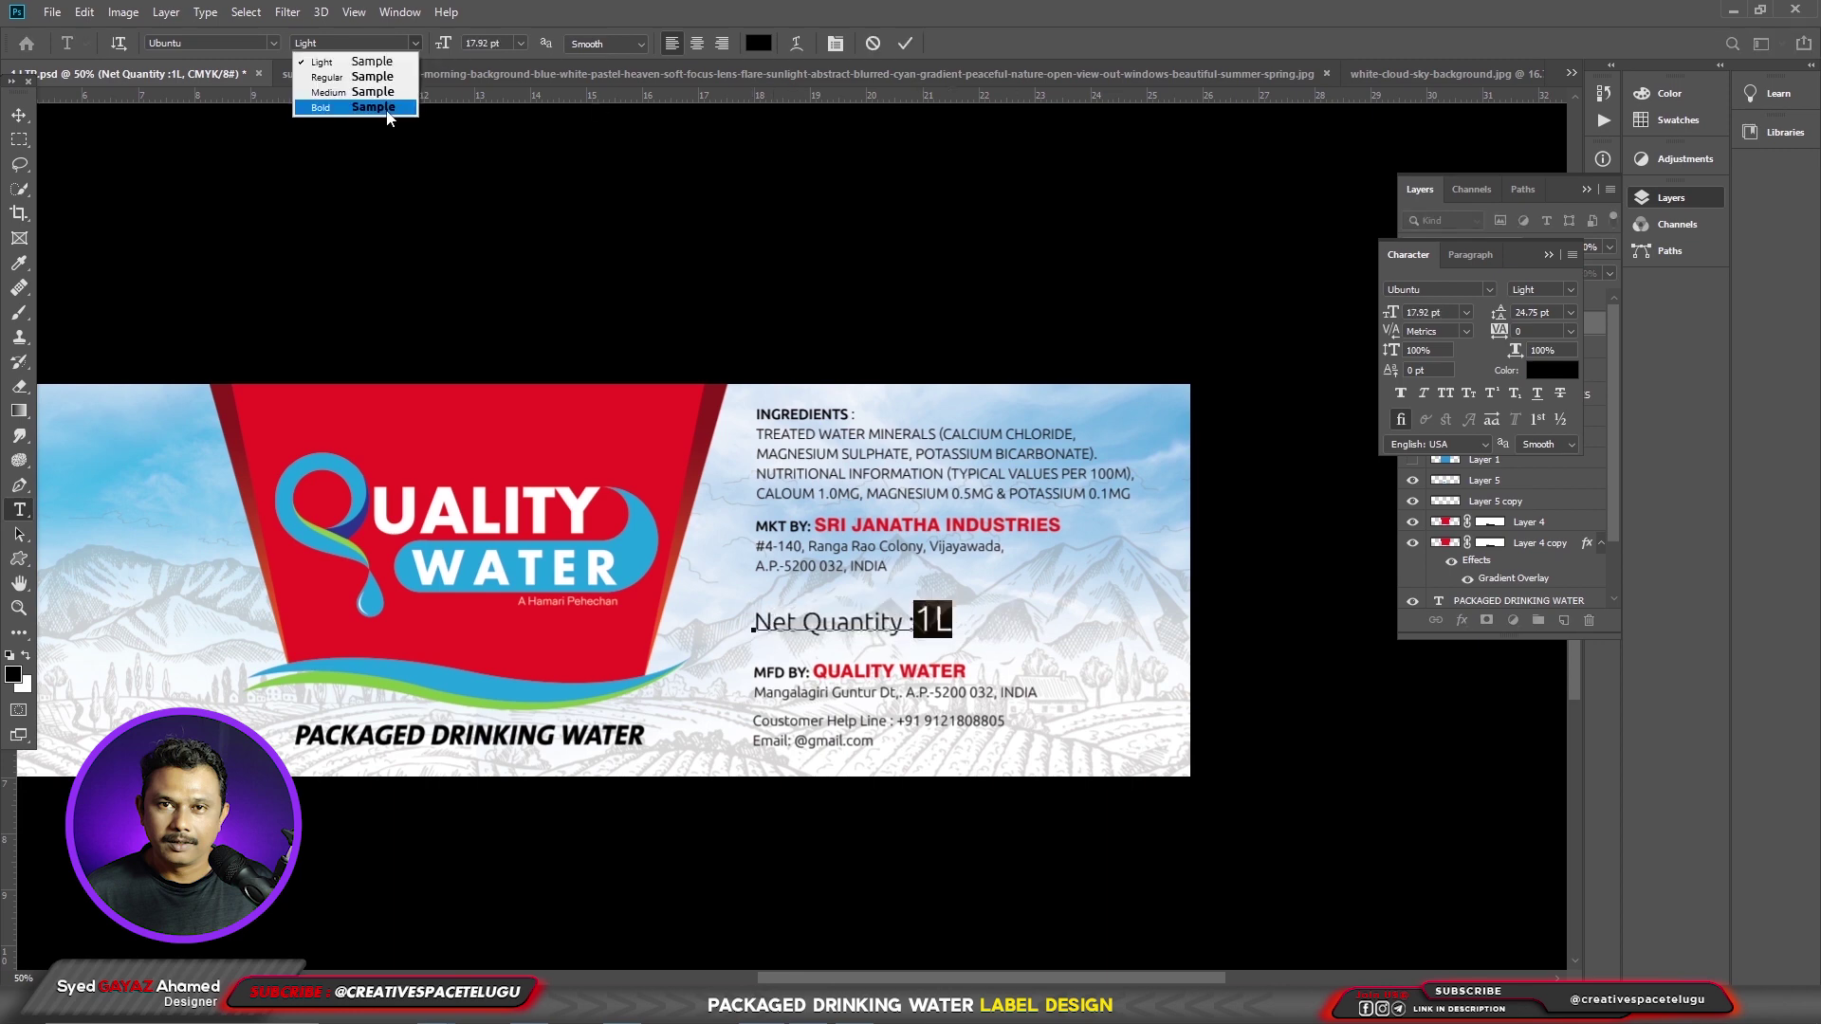
pyautogui.click(332, 112)
pyautogui.hotkey('ctrl', 'Return')
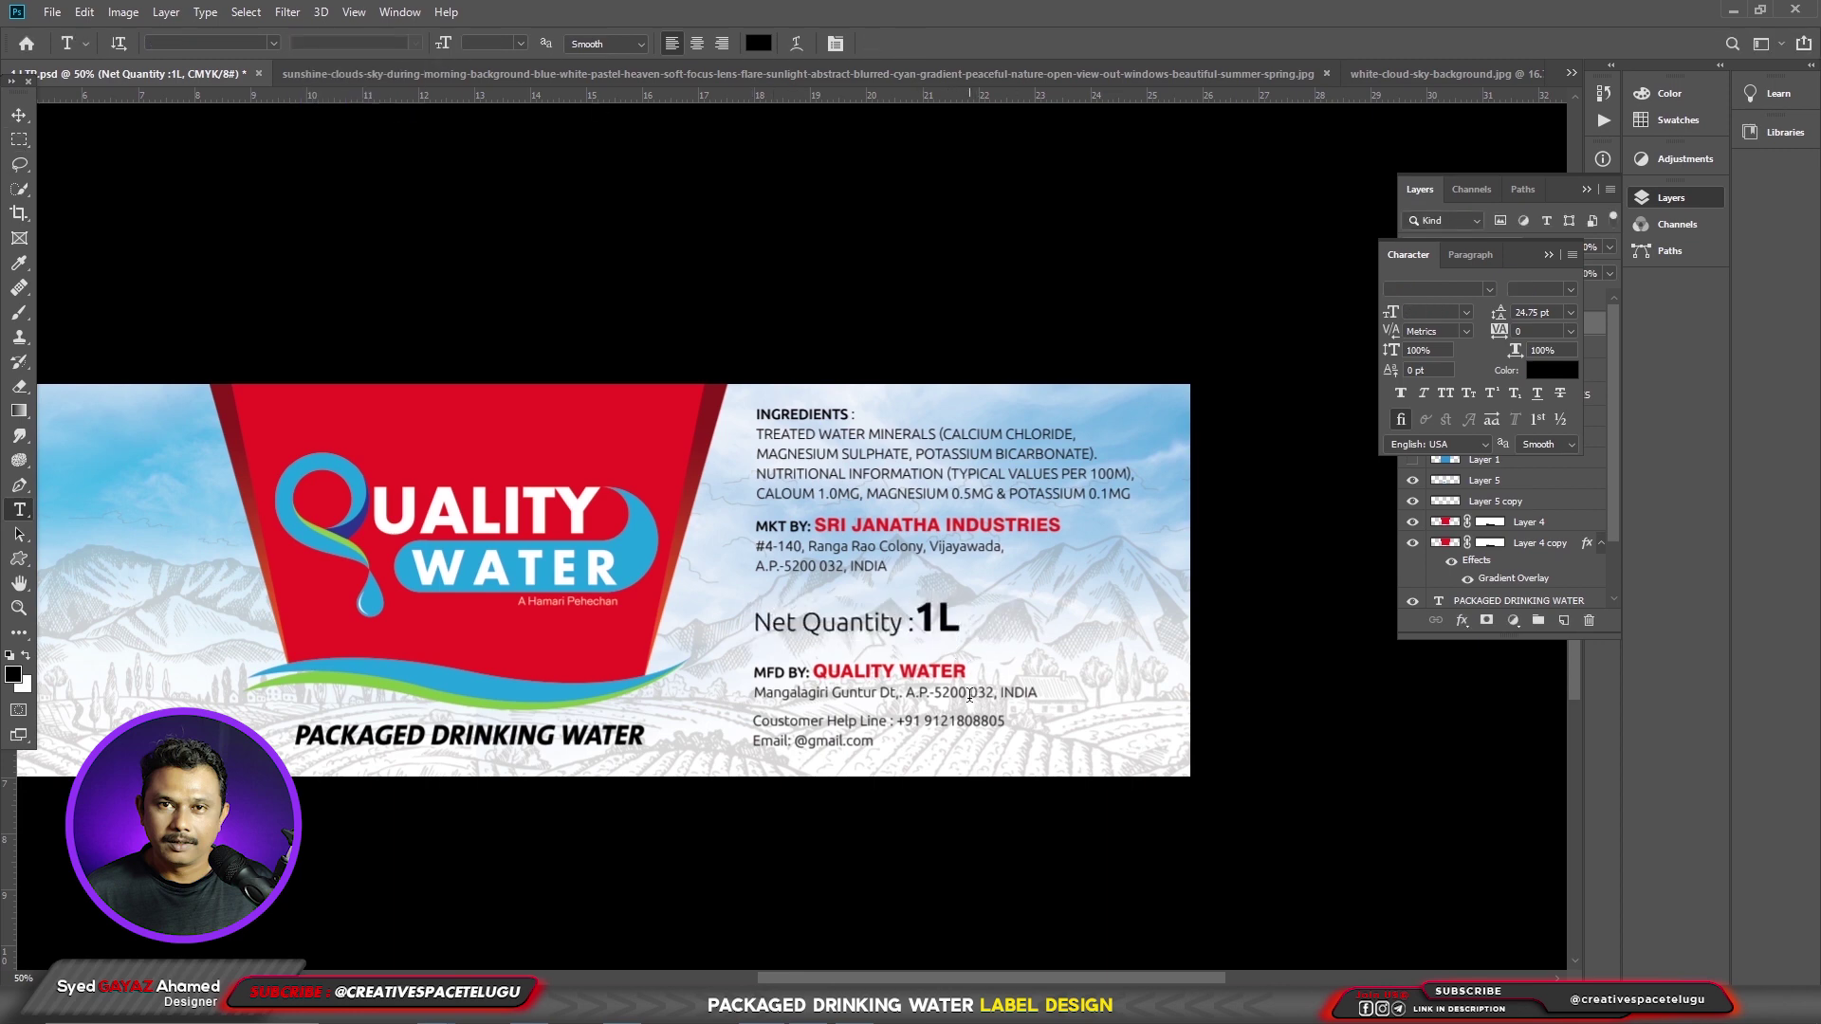
# - Copy the INGREDIENTS text block to the label's left side
pyautogui.moveTo(797, 569); pyautogui.dragTo(1356, 601)
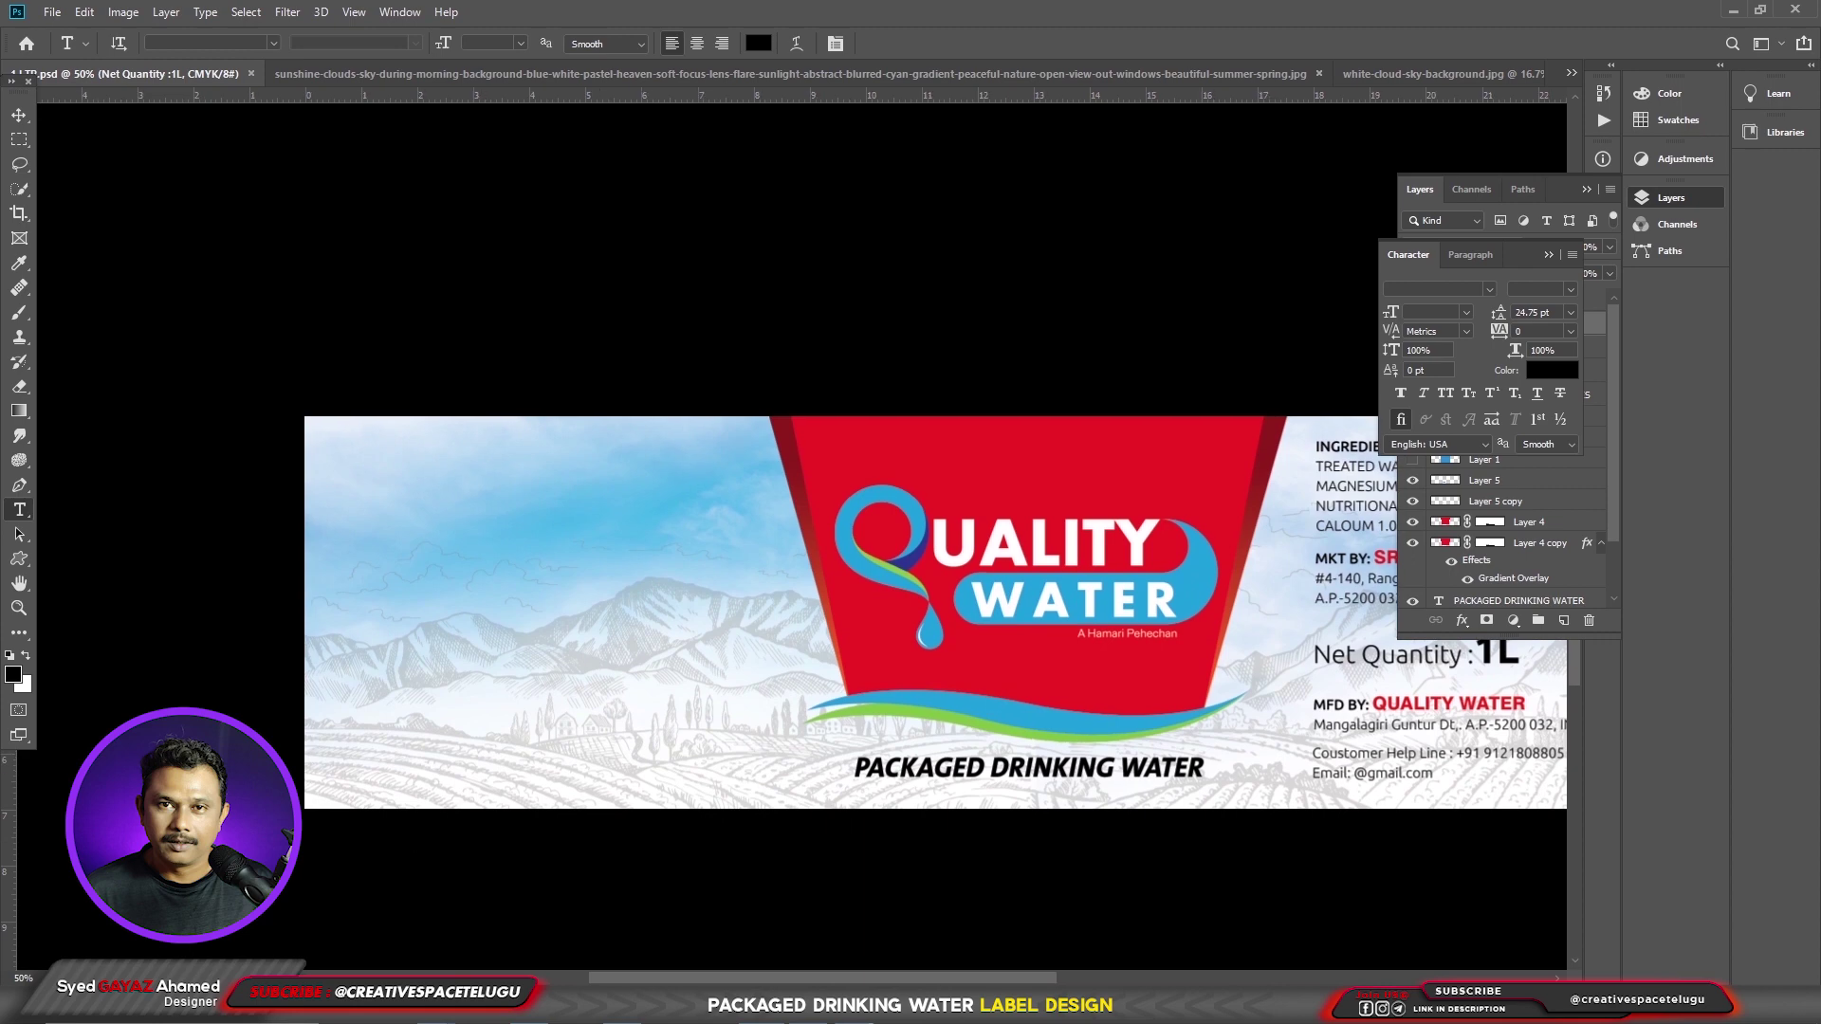
pyautogui.moveTo(1250, 630); pyautogui.dragTo(1081, 661)
pyautogui.press('v')
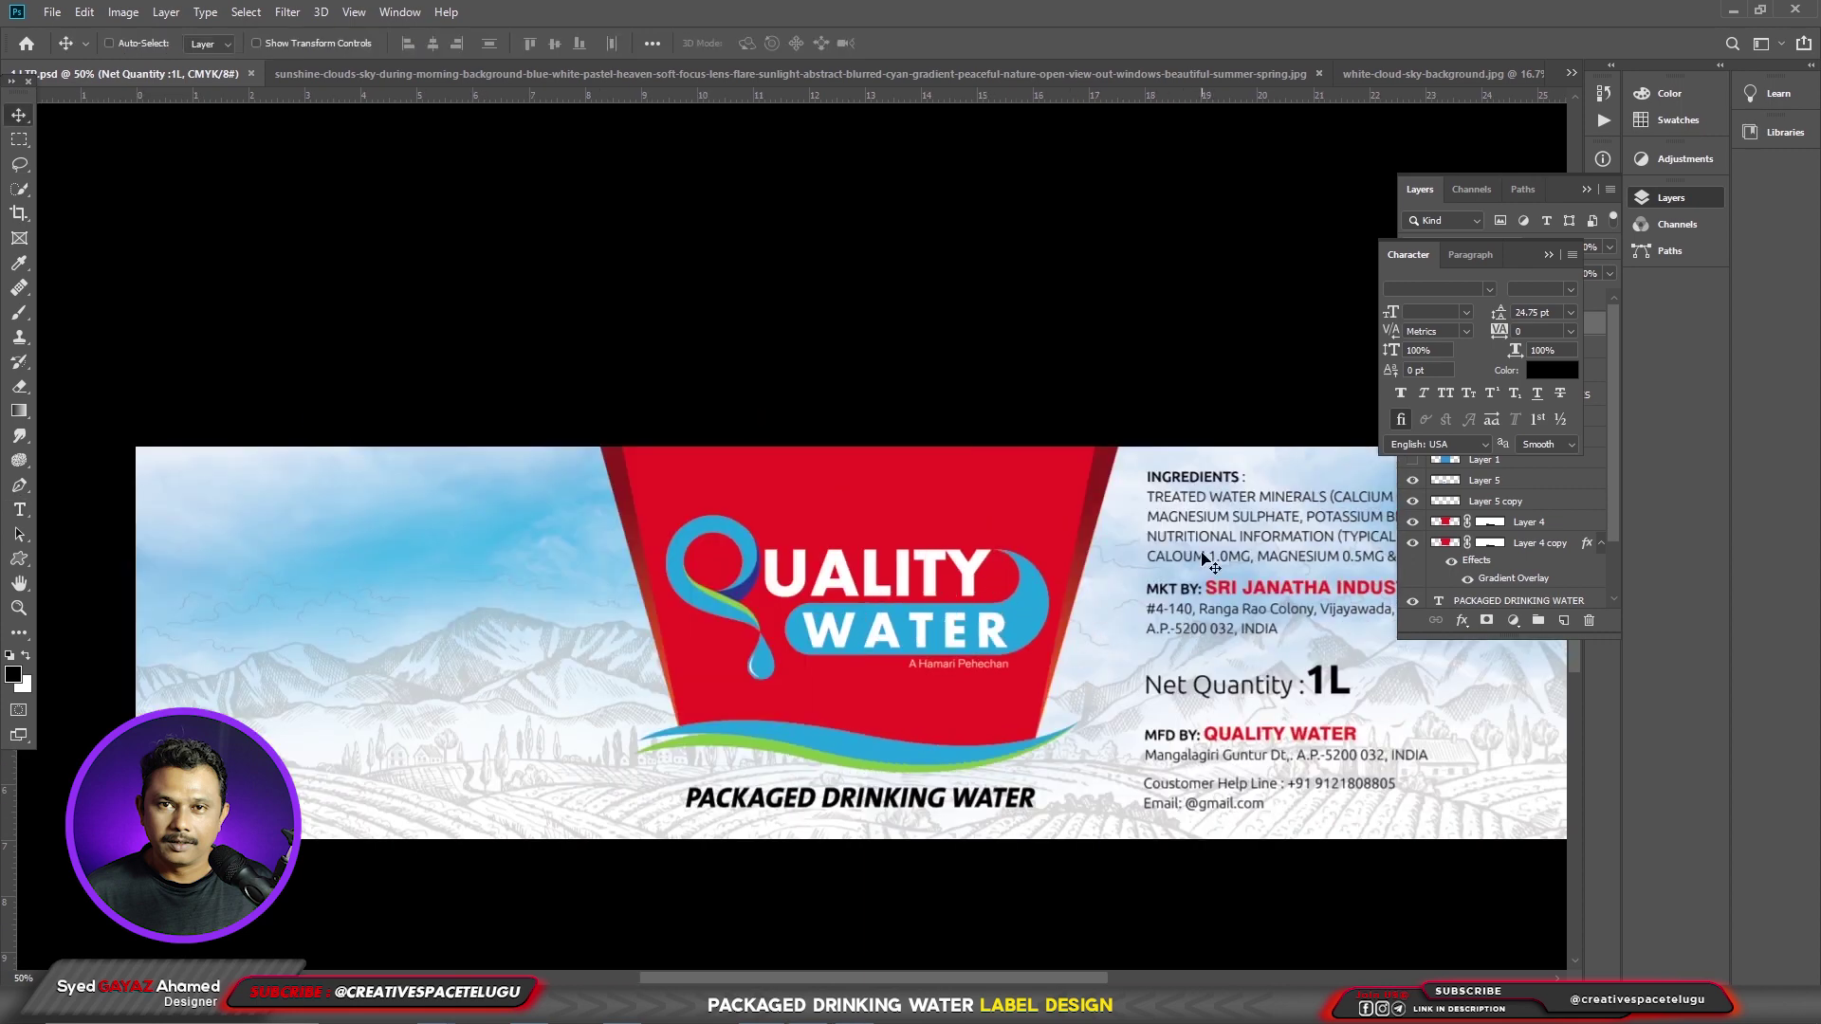
pyautogui.rightClick(1205, 560)
pyautogui.click(1261, 562)
pyautogui.moveTo(1264, 573); pyautogui.dragTo(344, 572)
# - Replace the copied ingredients with the best-before and crush-the-bottle text, bolding the first line and deleting the heading
pyautogui.click(19, 512)
pyautogui.moveTo(225, 495); pyautogui.dragTo(603, 560)
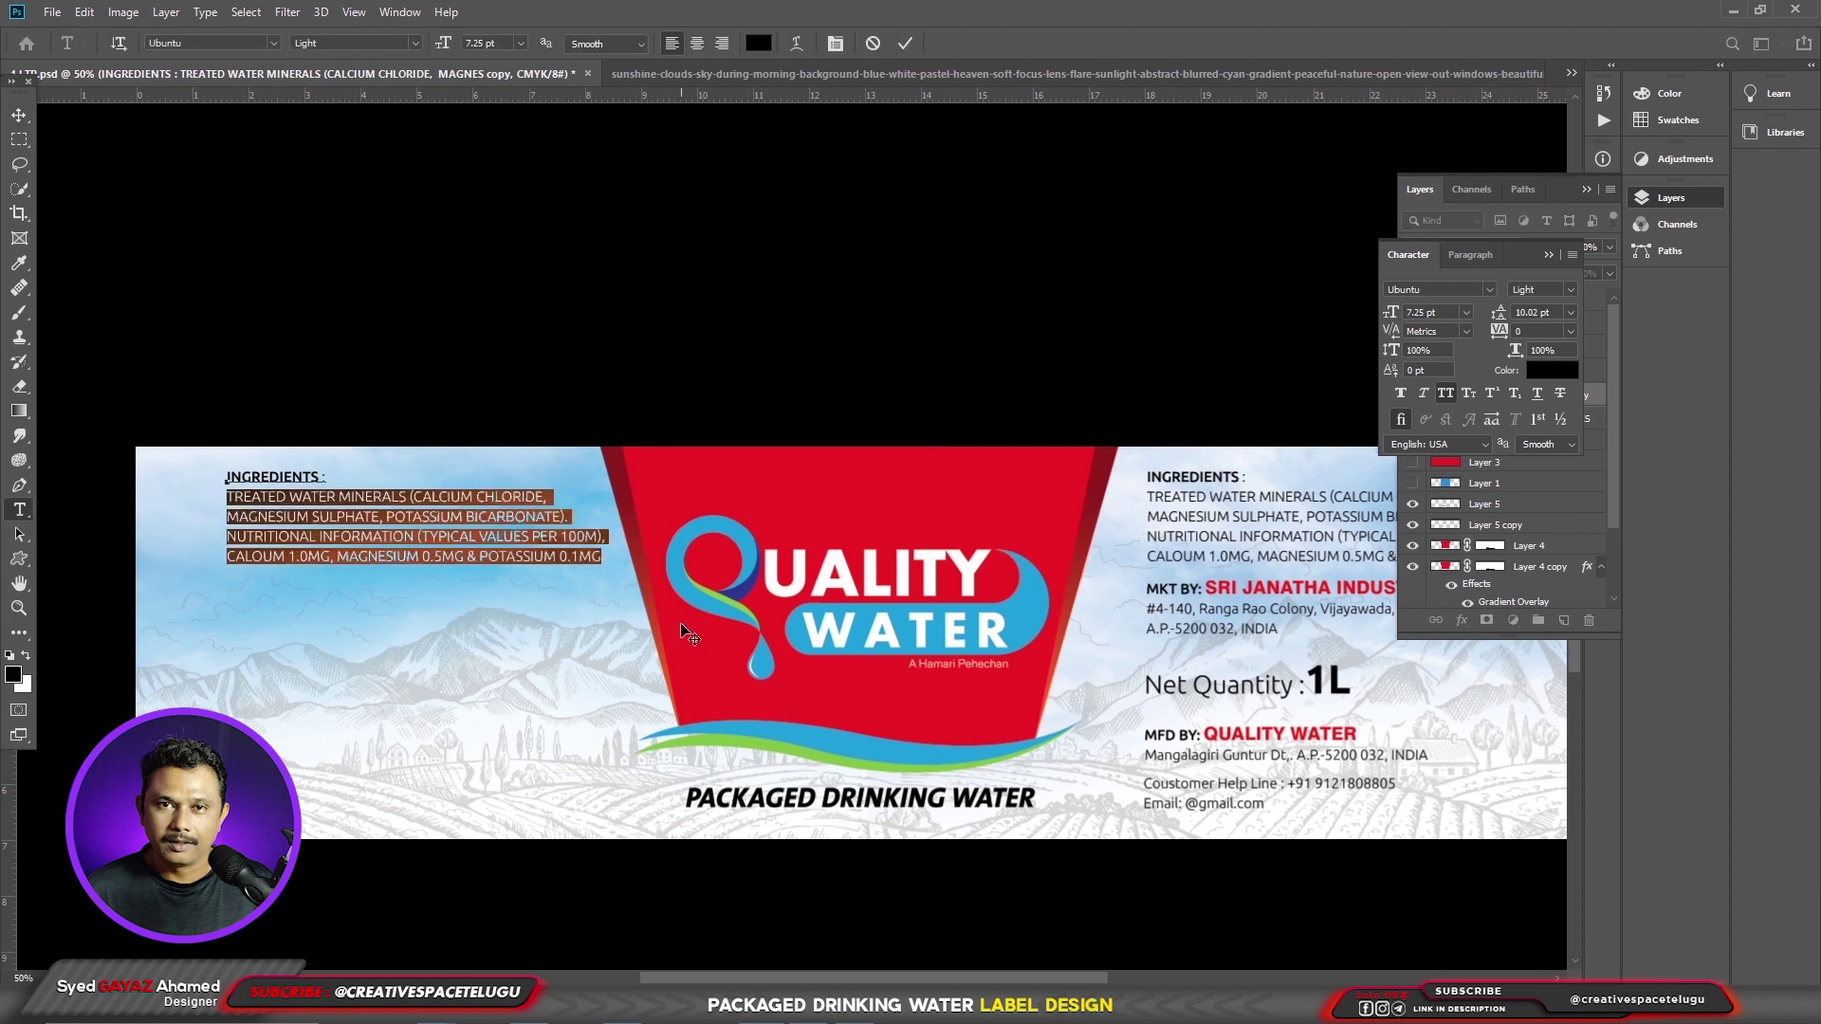
pyautogui.write('Best Before 6 Months From The Date of MFG CRUSH THE BOTTLE AFTER USE')
pyautogui.moveTo(561, 503); pyautogui.dragTo(226, 495)
pyautogui.click(355, 43)
pyautogui.click(360, 100)
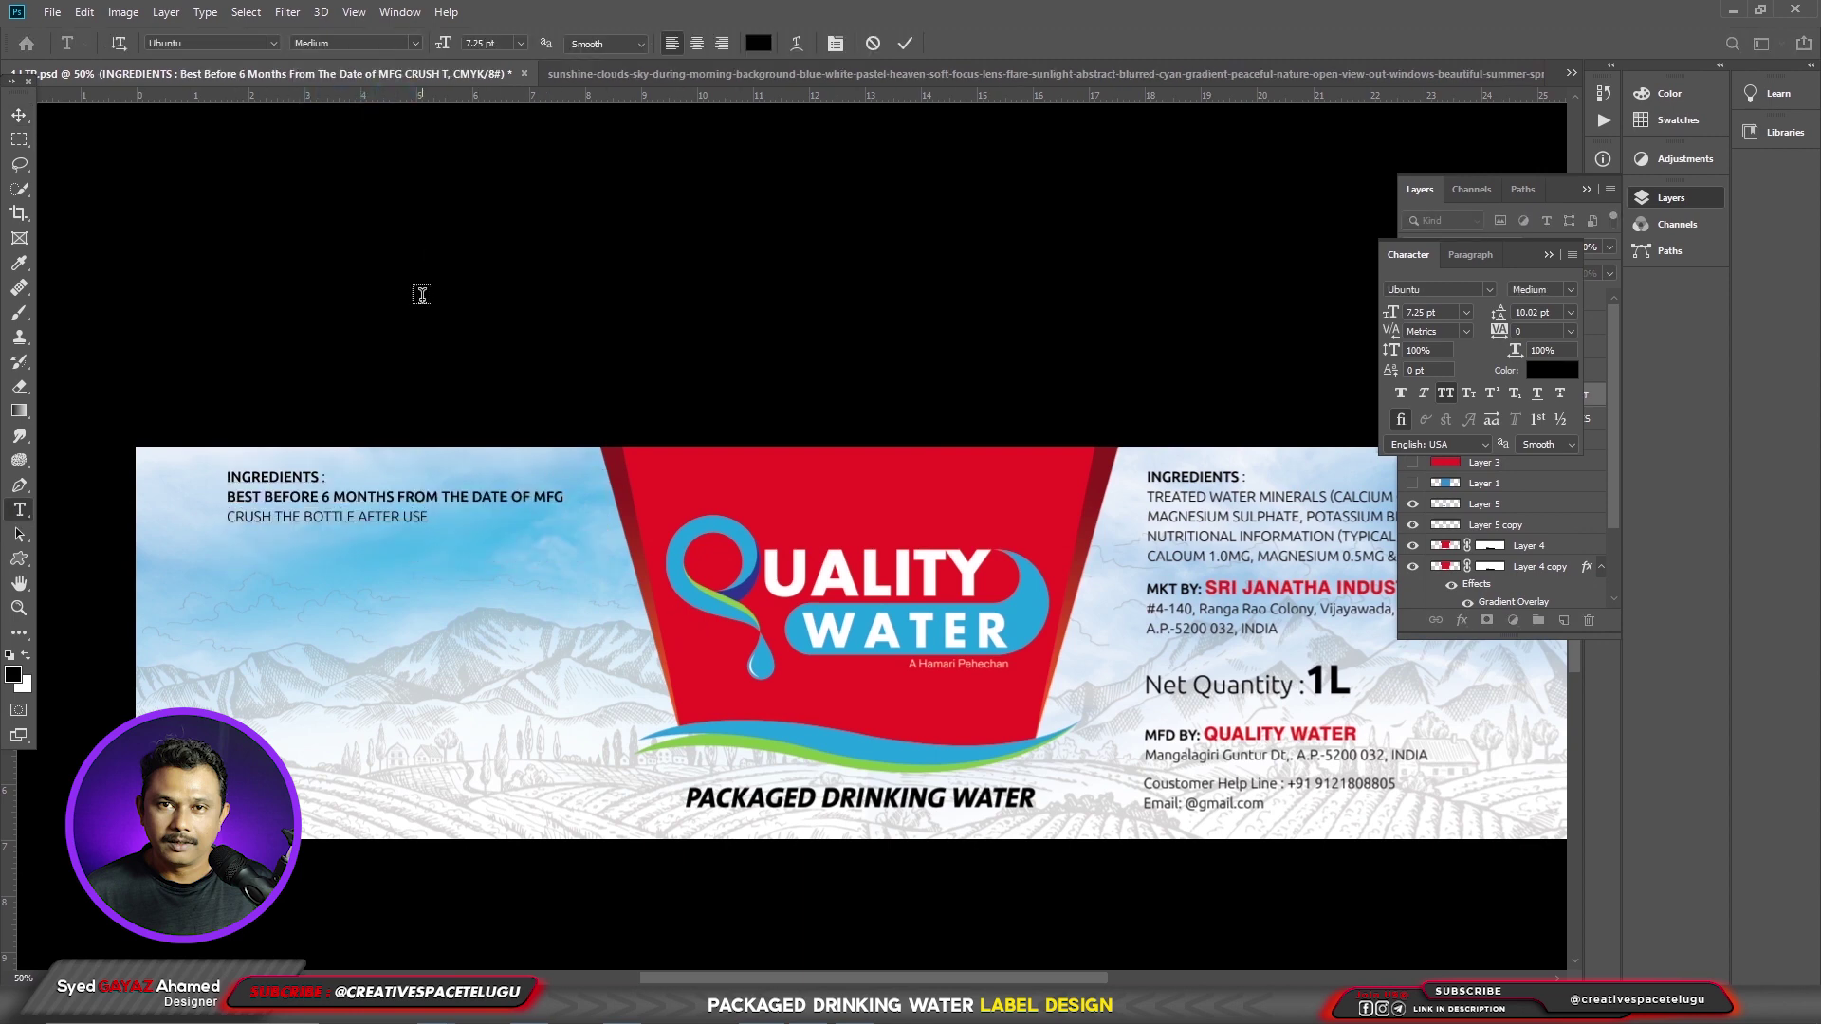
pyautogui.hotkey('shift', 'Up')
pyautogui.press('BackSpace')
pyautogui.hotkey('ctrl', 'Return')
# - Align the best-before text with the guide at the label's left
pyautogui.press('v')
pyautogui.hotkey('ctrl', '+')
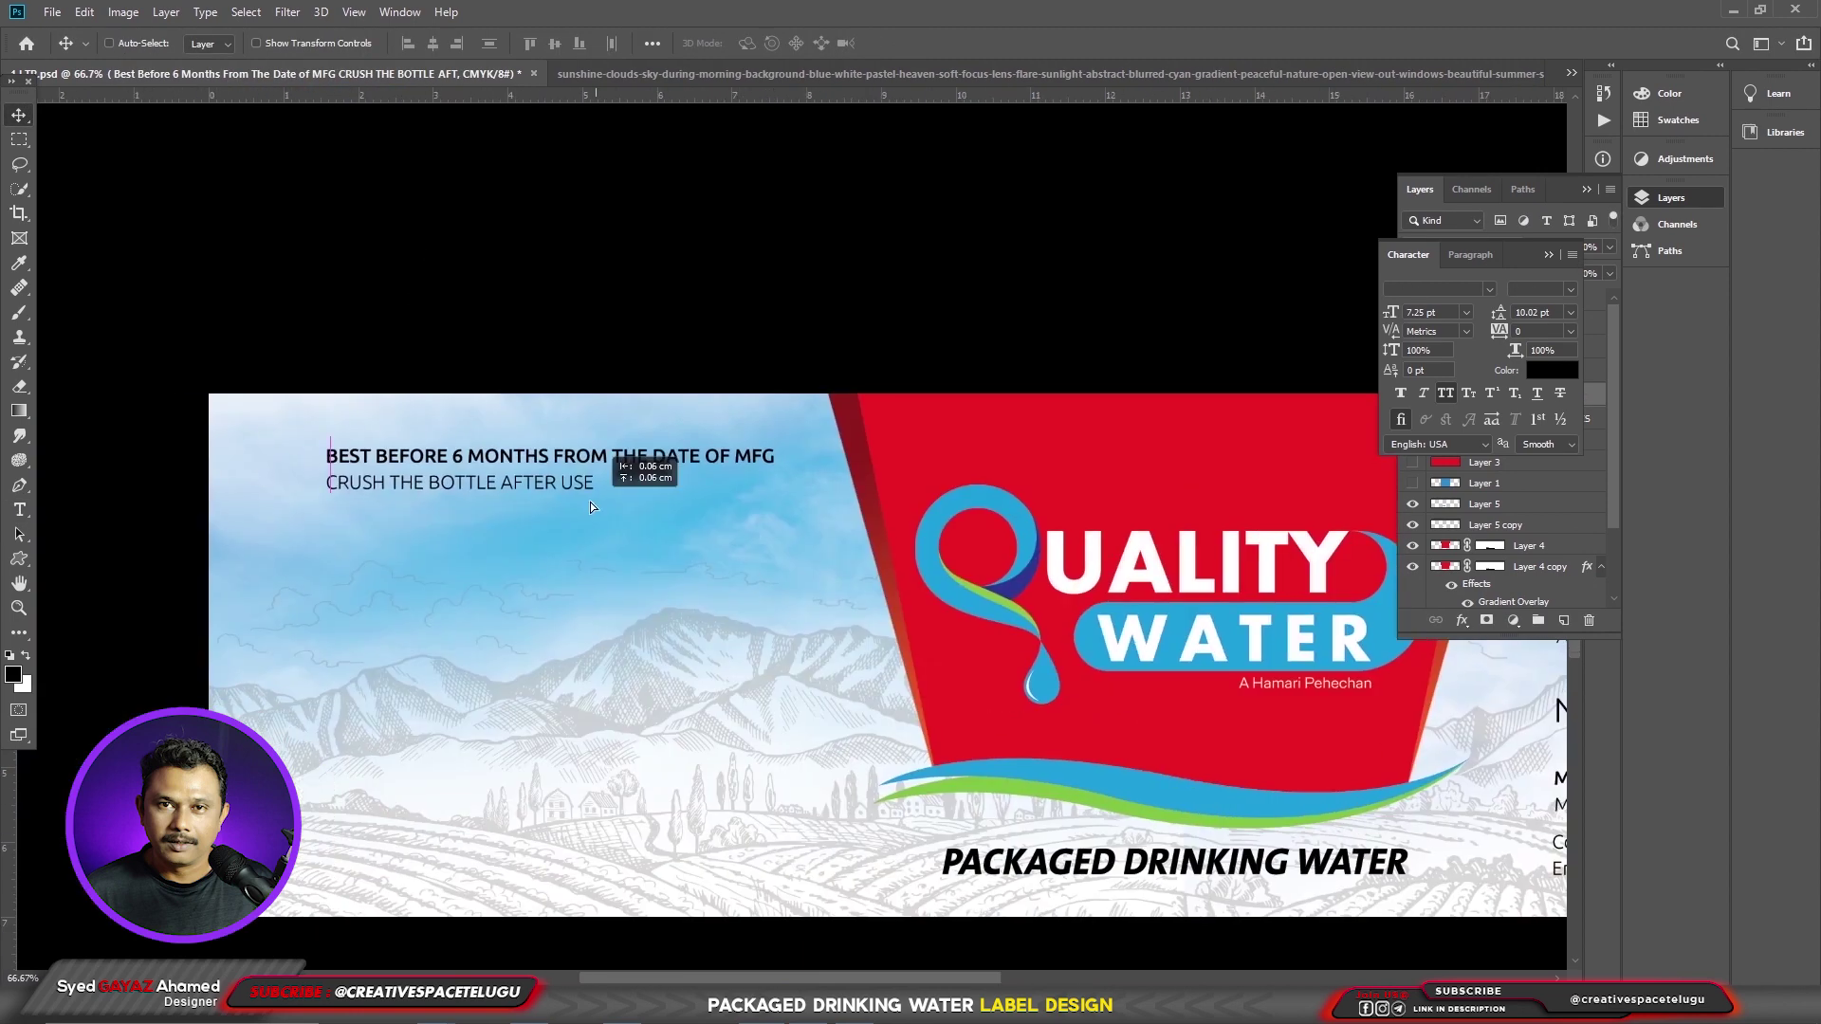
pyautogui.moveTo(608, 510); pyautogui.dragTo(569, 512)
pyautogui.hotkey('ctrl', 'z')
pyautogui.press('t')
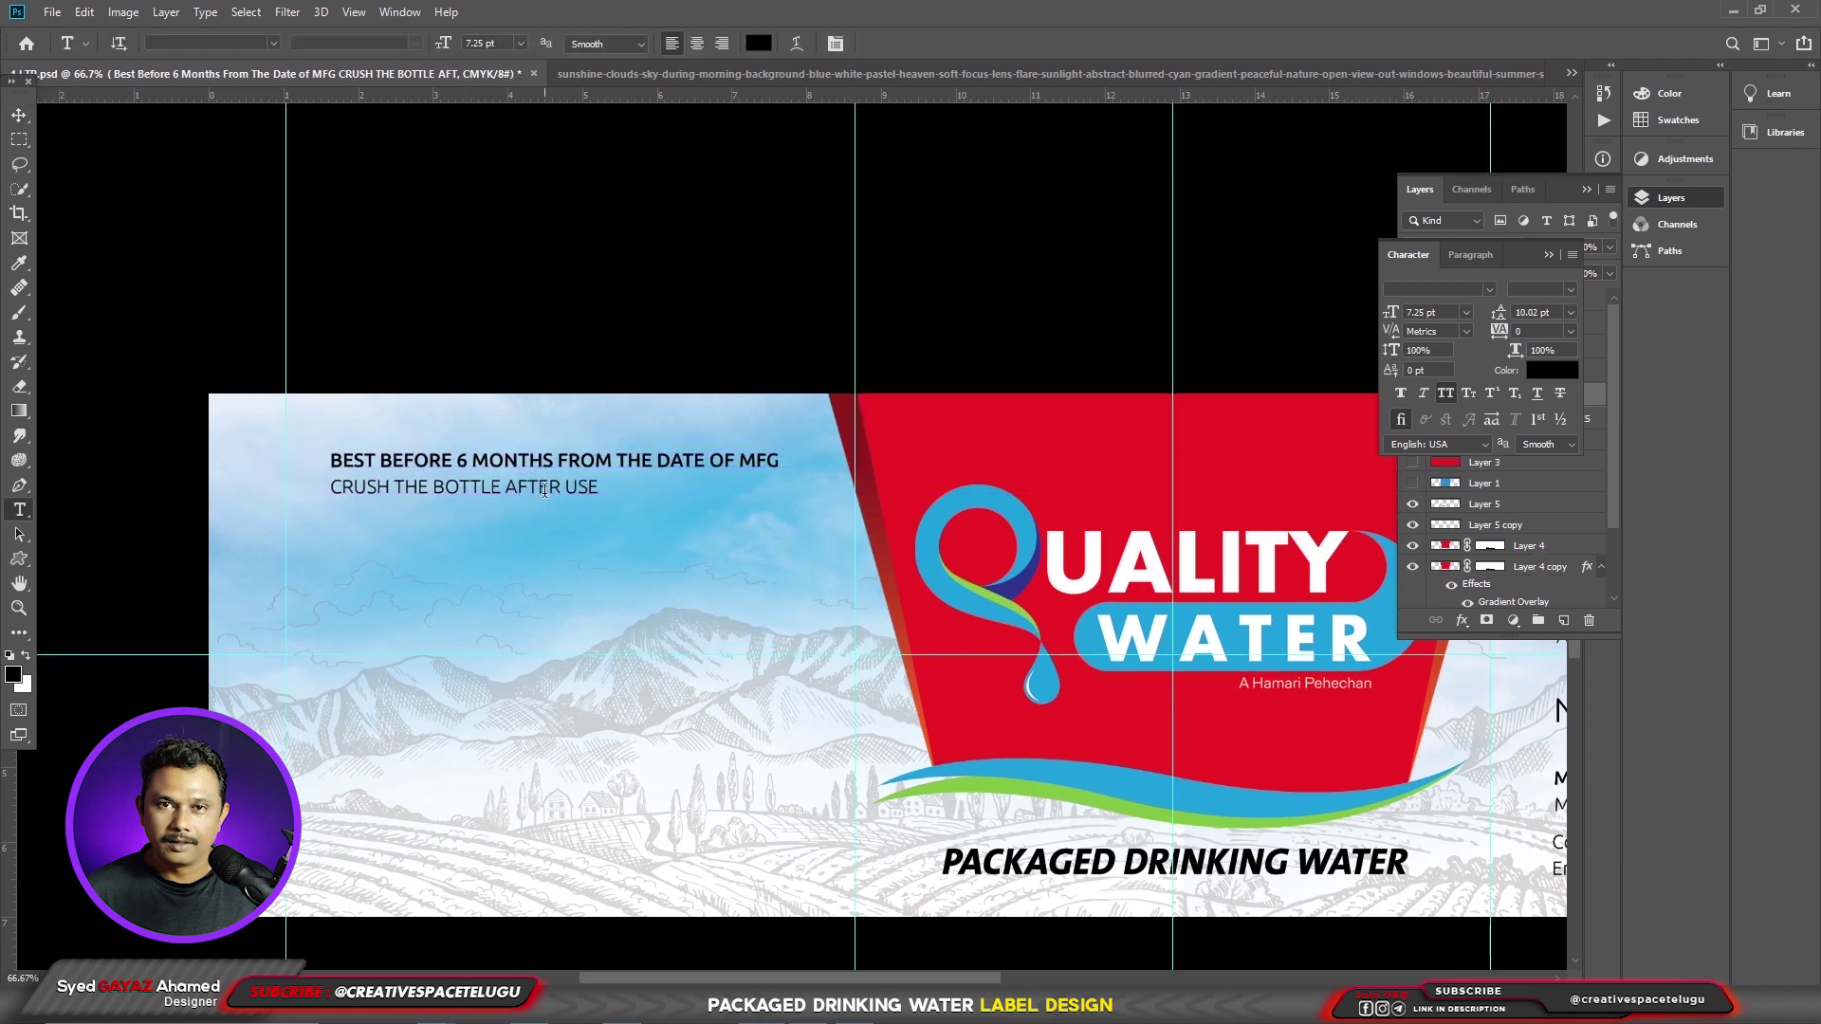
pyautogui.click(339, 463)
pyautogui.hotkey('ctrl', 'a')
pyautogui.click(338, 463)
pyautogui.hotkey('ctrl', 'Return')
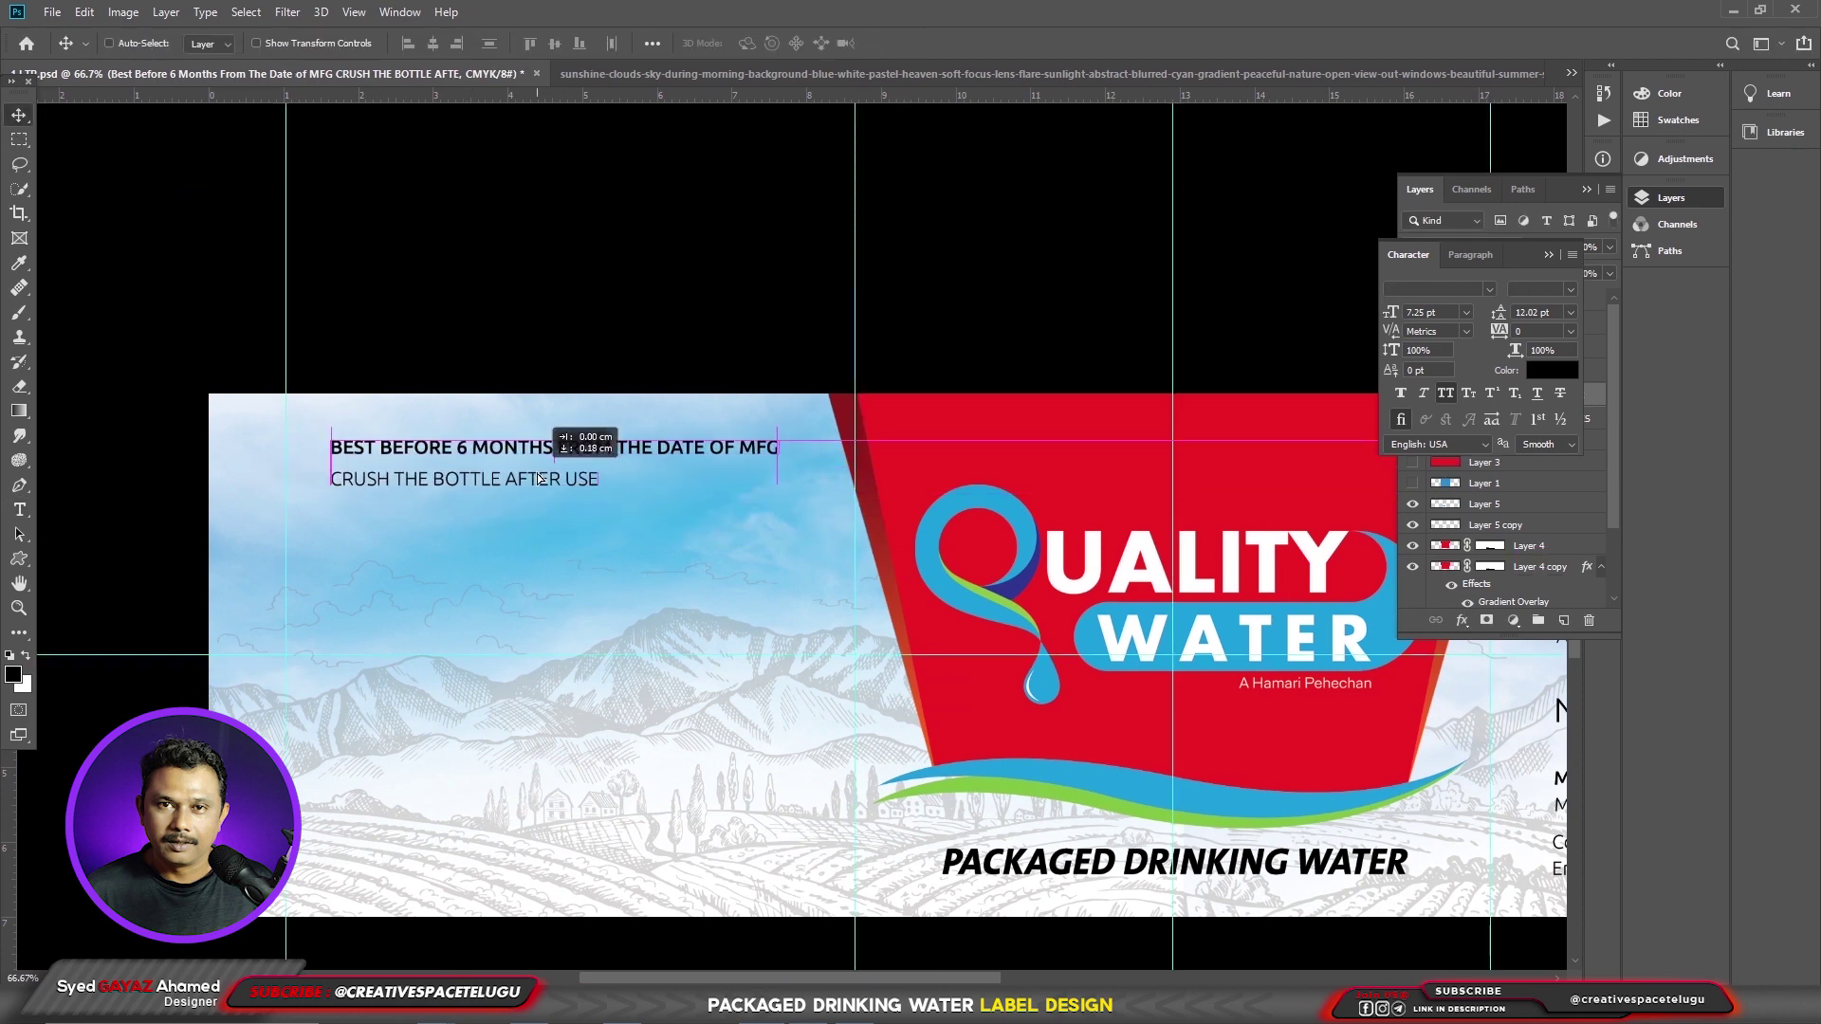
pyautogui.rightClick(19, 509)
pyautogui.rightClick(19, 559)
pyautogui.click(95, 572)
# - Draw a black-filled rounded bar over the BEST BEFORE line
pyautogui.press('Escape')
pyautogui.rightClick(19, 559)
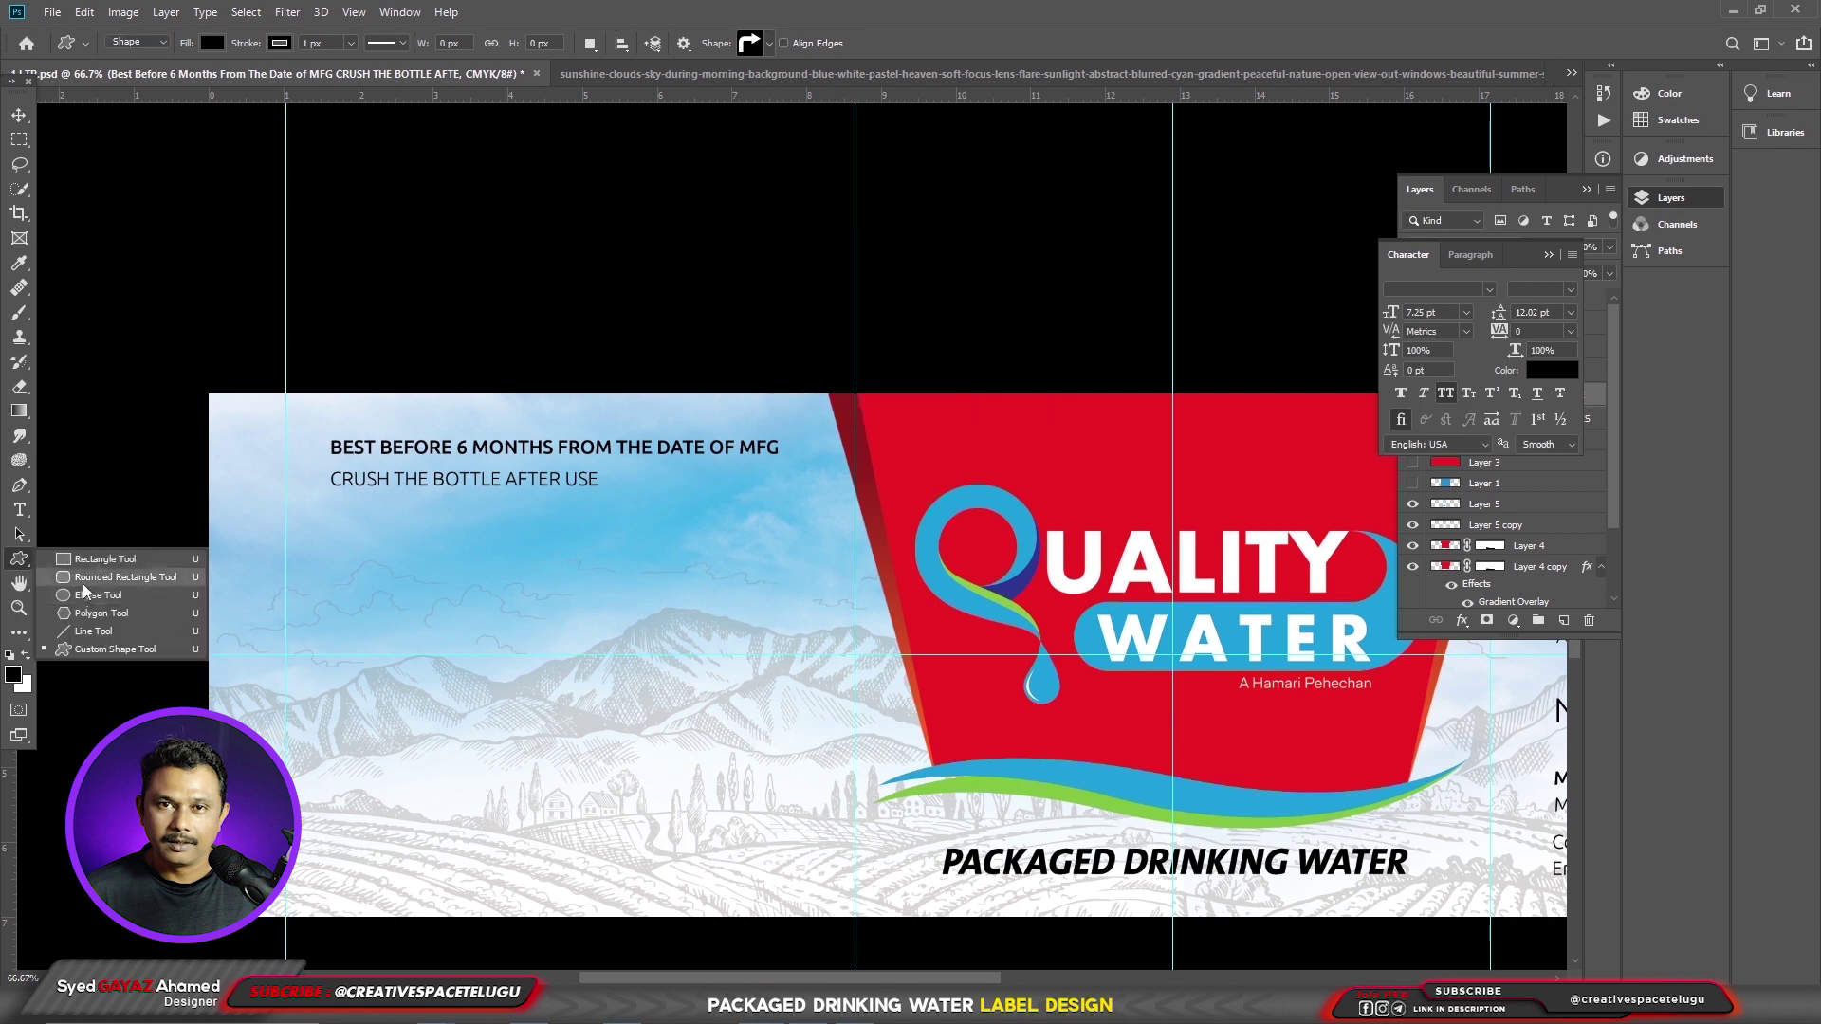
pyautogui.click(95, 571)
pyautogui.moveTo(323, 434); pyautogui.dragTo(789, 463)
pyautogui.press('v')
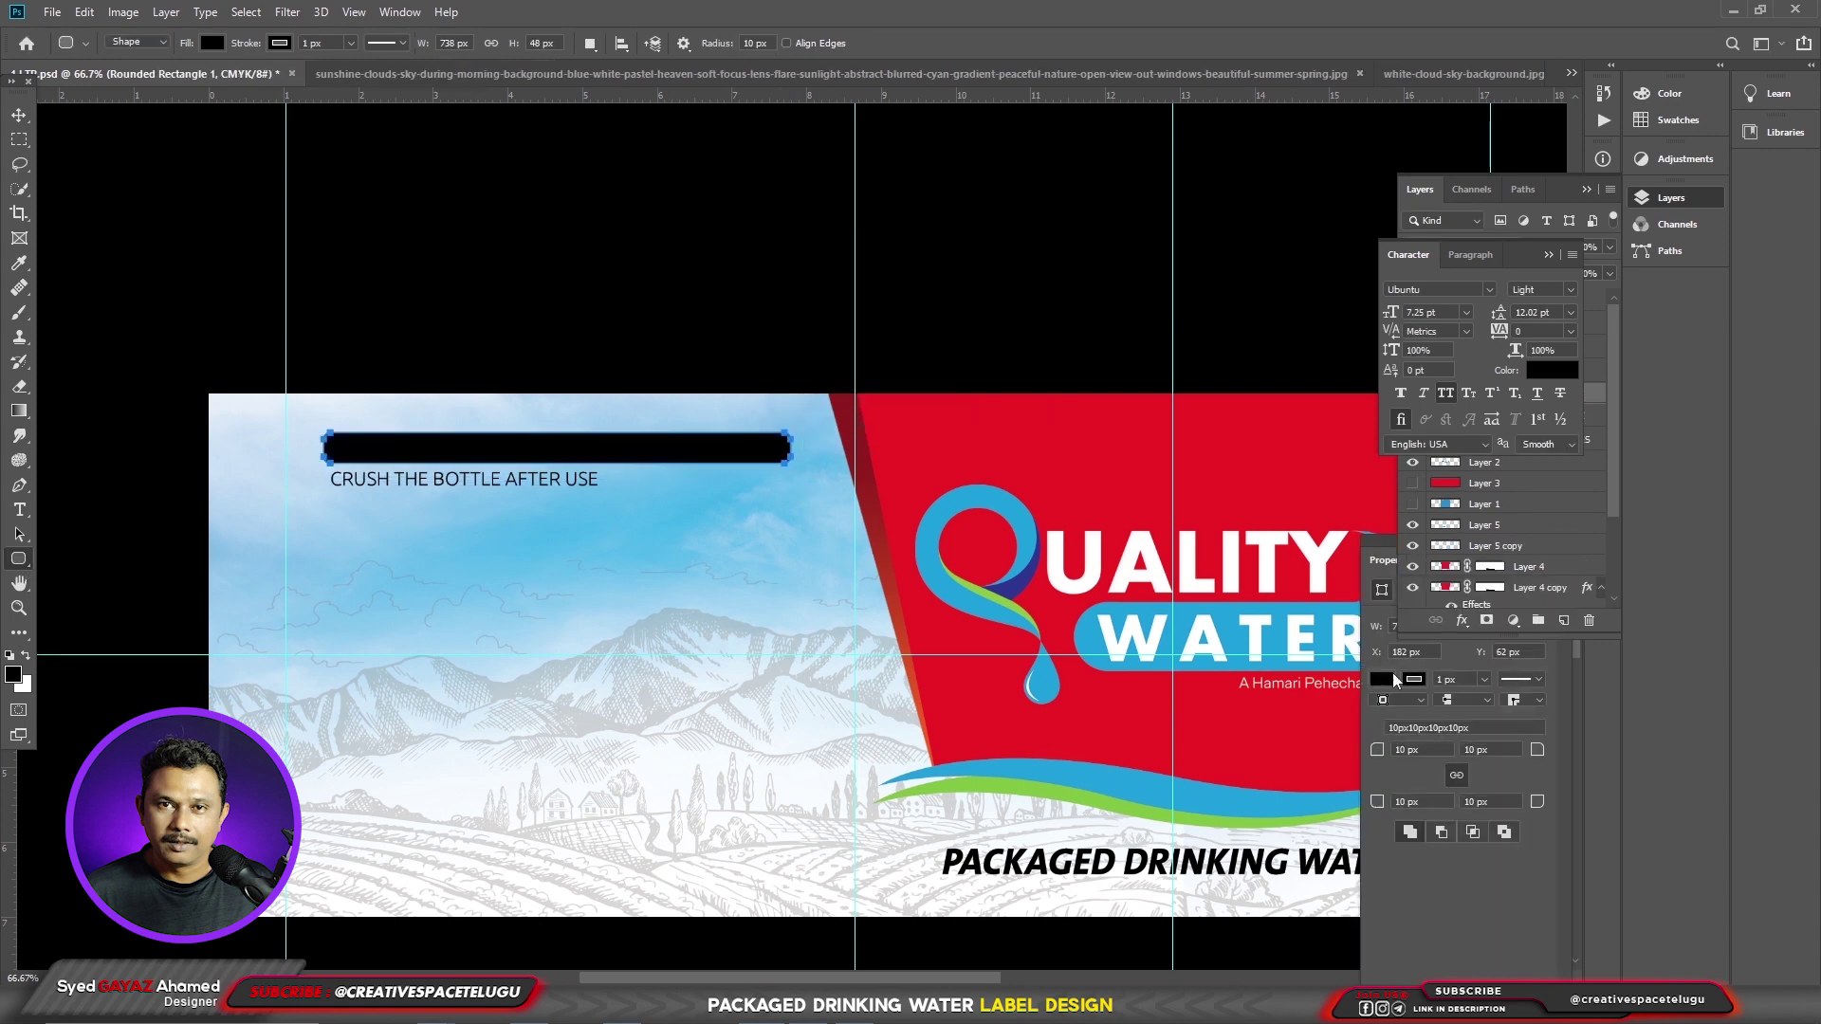
pyautogui.click(1383, 679)
pyautogui.press('Escape')
# - Make the BEST BEFORE text white and move the CRUSH THE BOTTLE AFTER USE line into its own layer
pyautogui.doubleClick(500, 479)
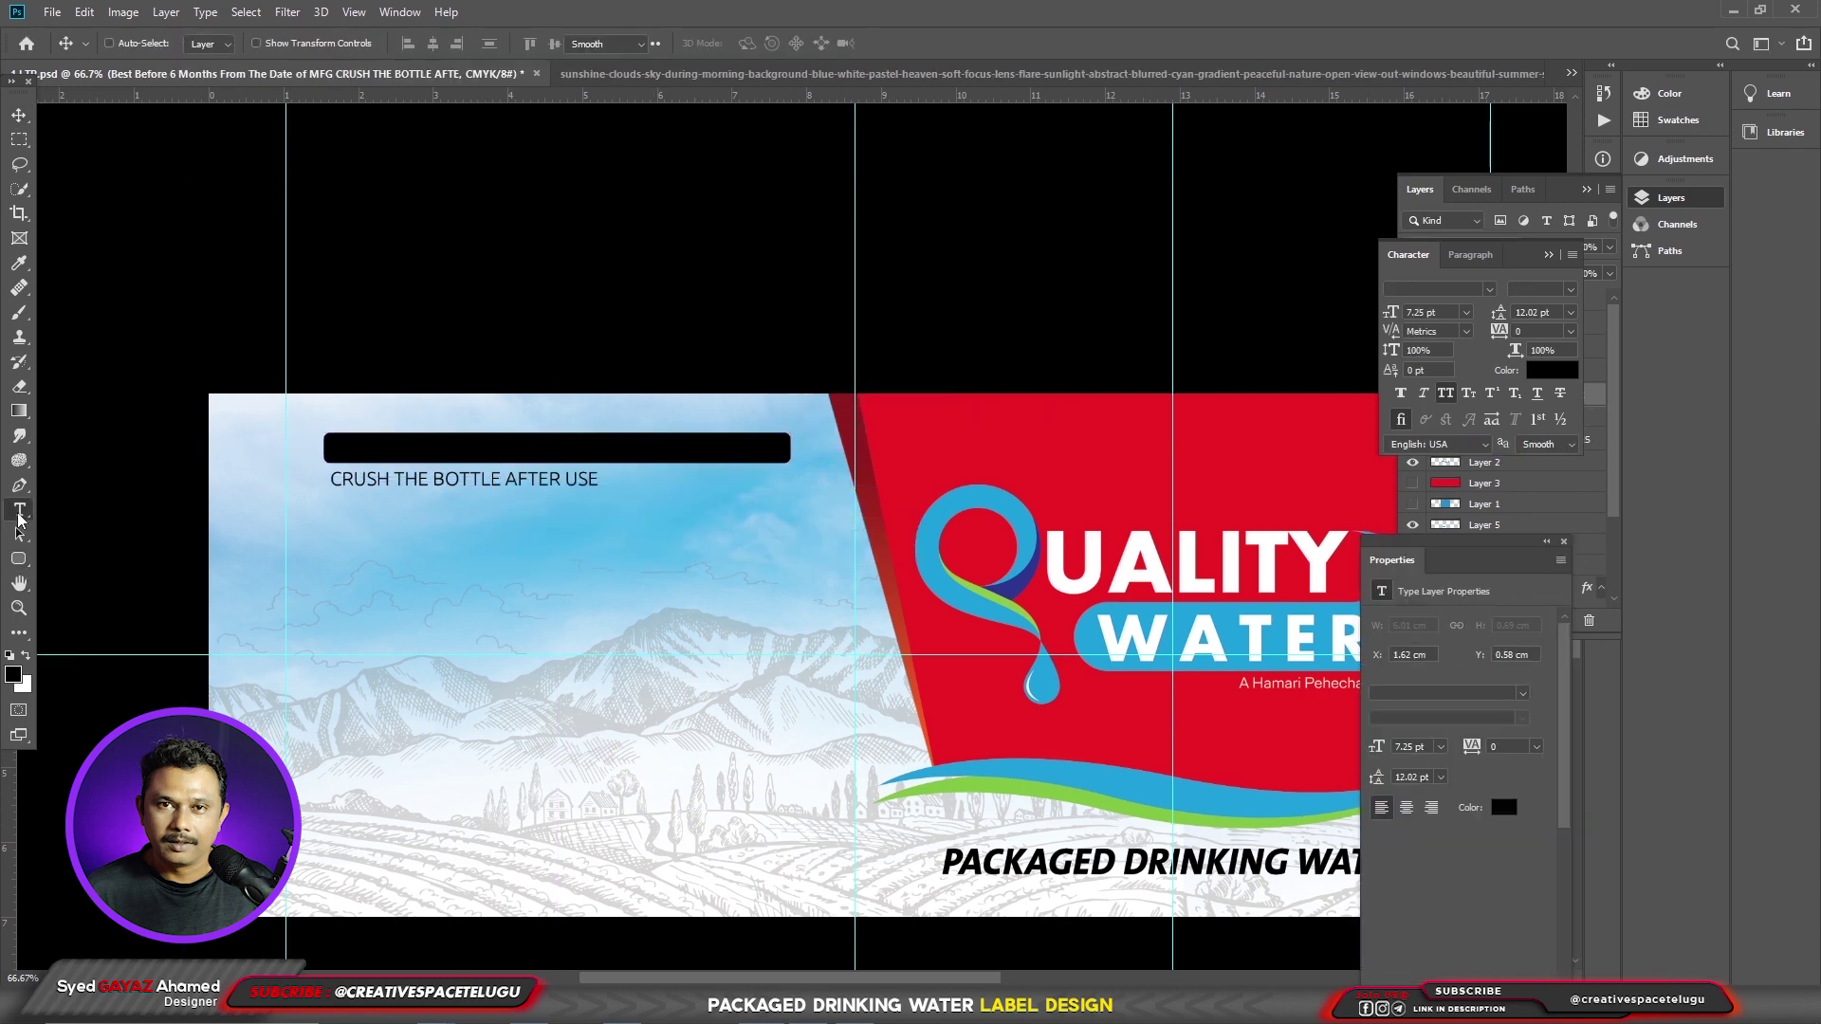
pyautogui.click(13, 675)
pyautogui.click(1121, 453)
pyautogui.click(1551, 443)
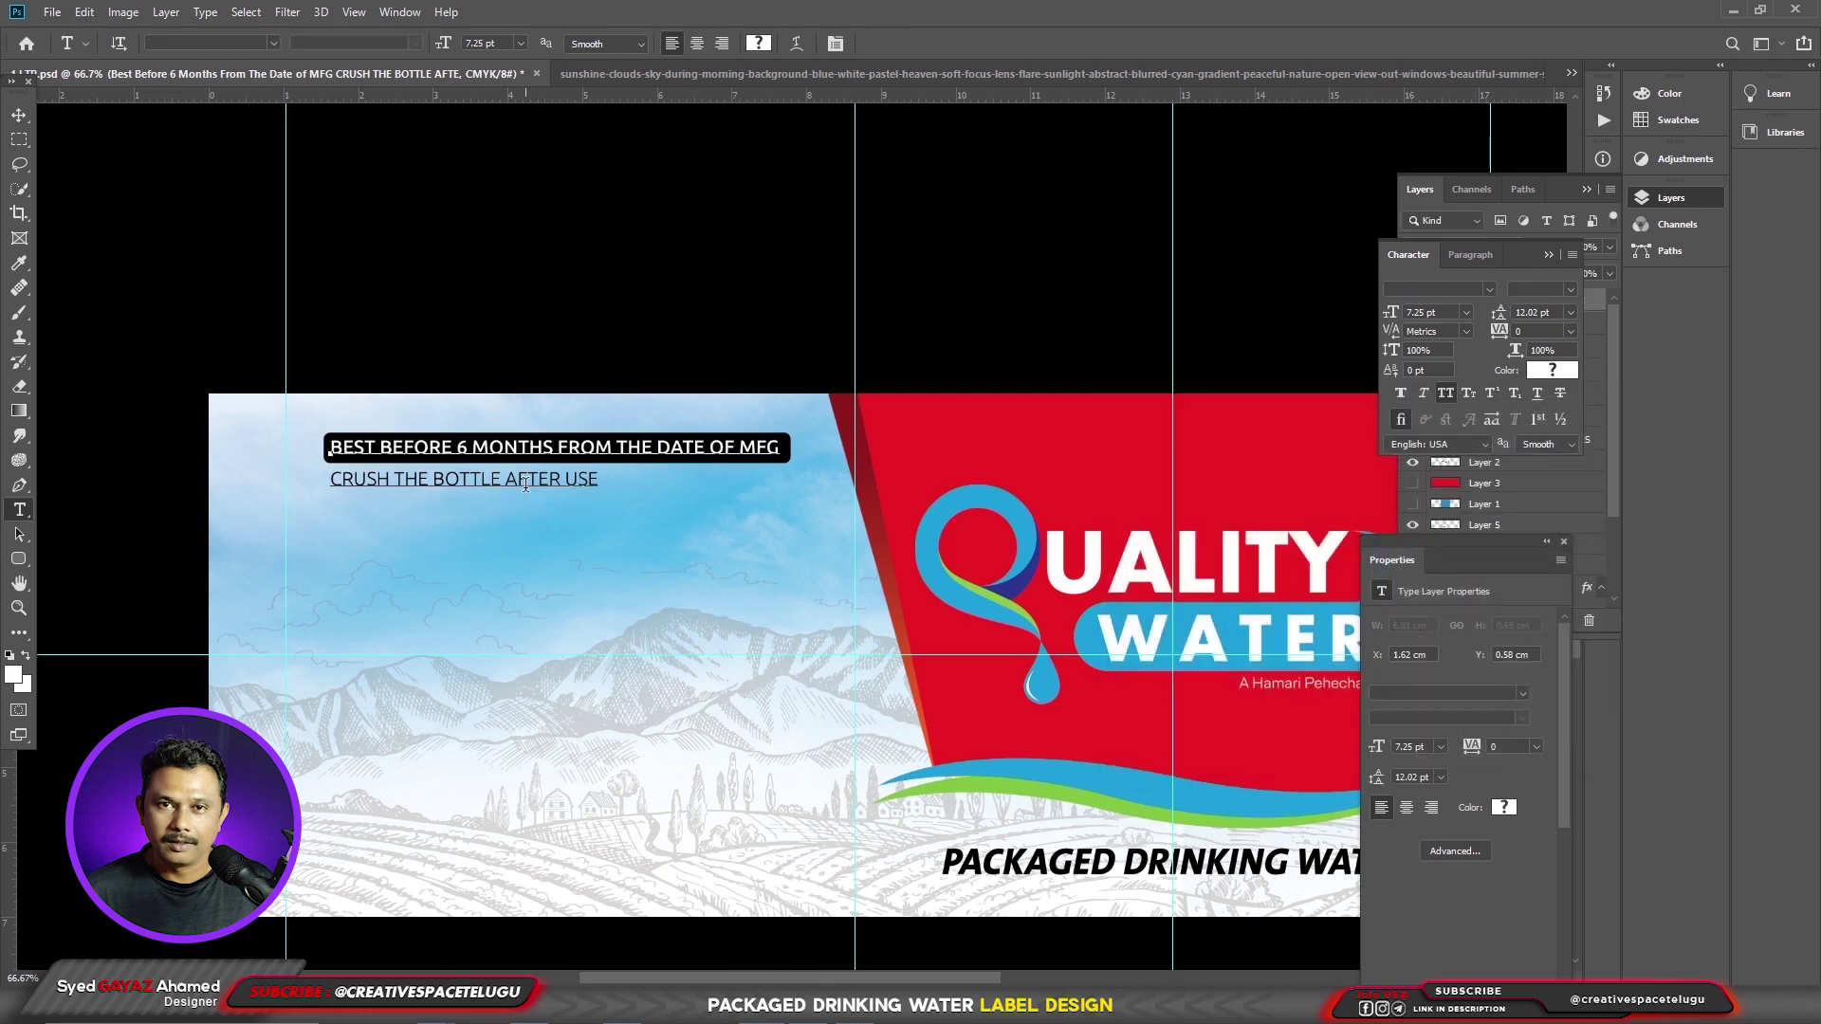
pyautogui.moveTo(599, 479); pyautogui.dragTo(330, 479)
pyautogui.hotkey('ctrl', 'c')
pyautogui.press('BackSpace')
pyautogui.hotkey('ctrl', 'Return')
pyautogui.hotkey('ctrl', 'v')
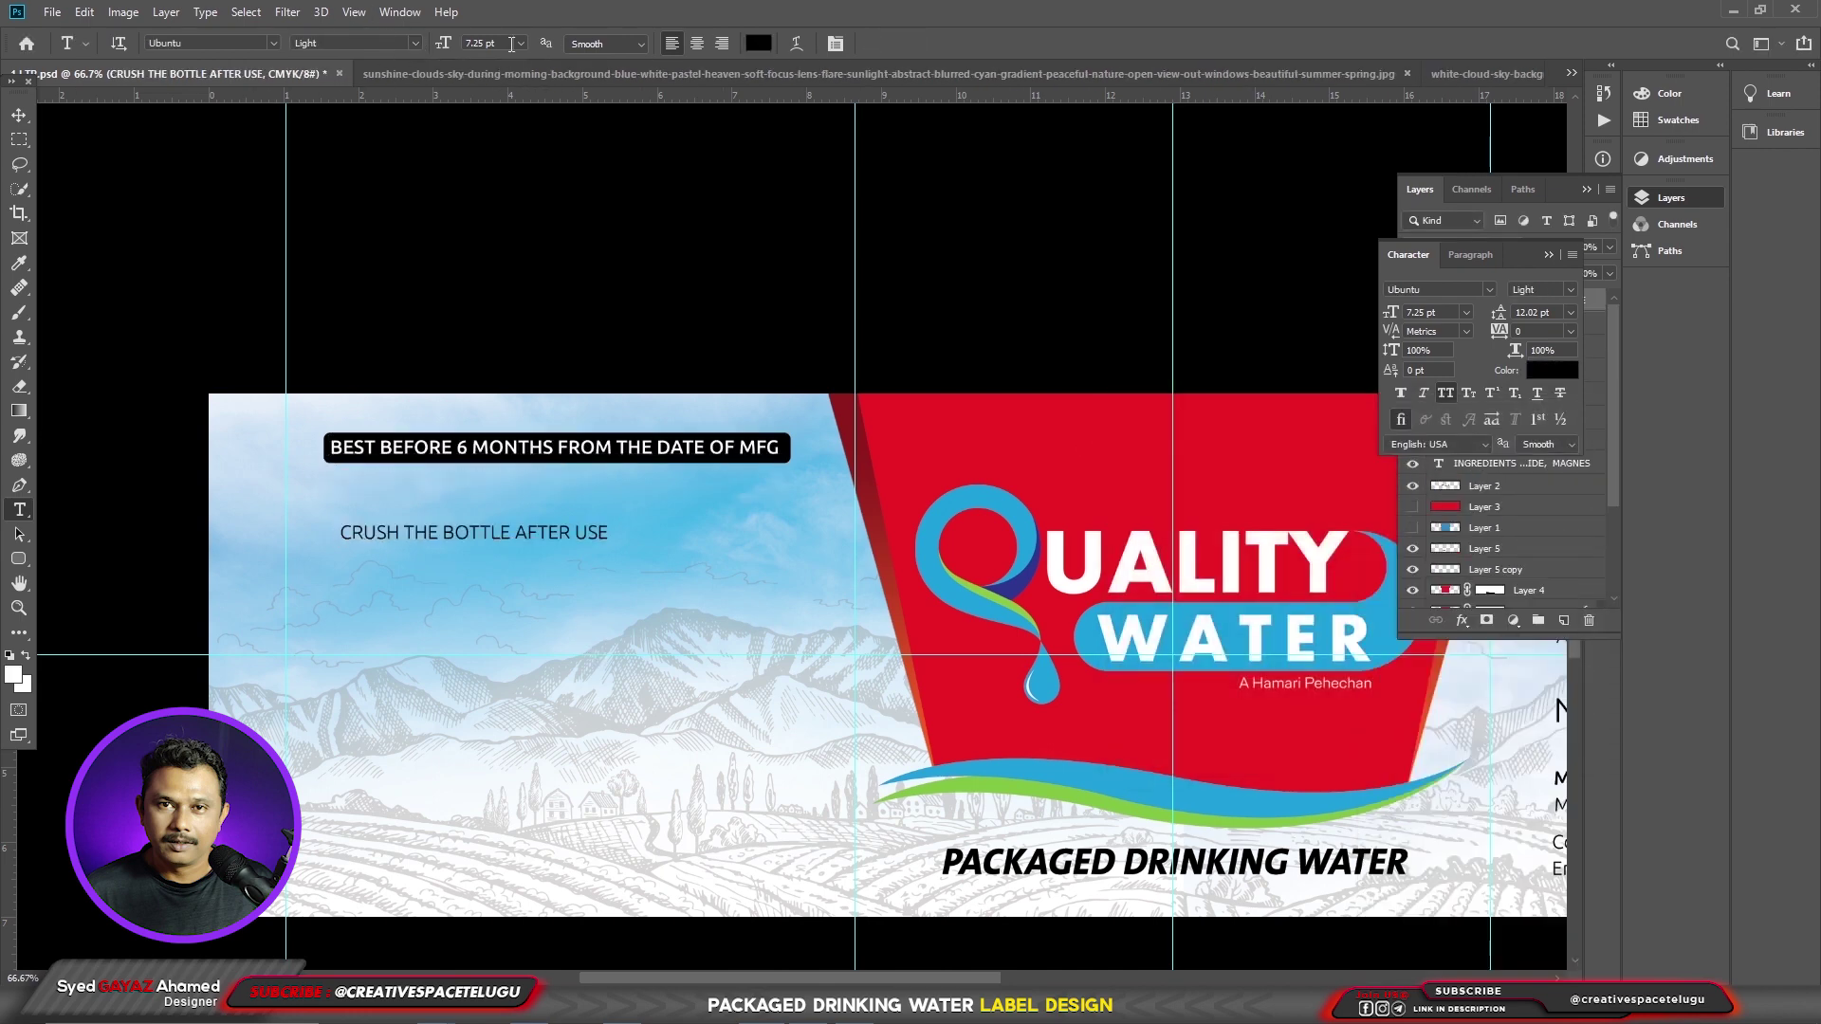
pyautogui.press('v')
pyautogui.moveTo(454, 536); pyautogui.dragTo(441, 498)
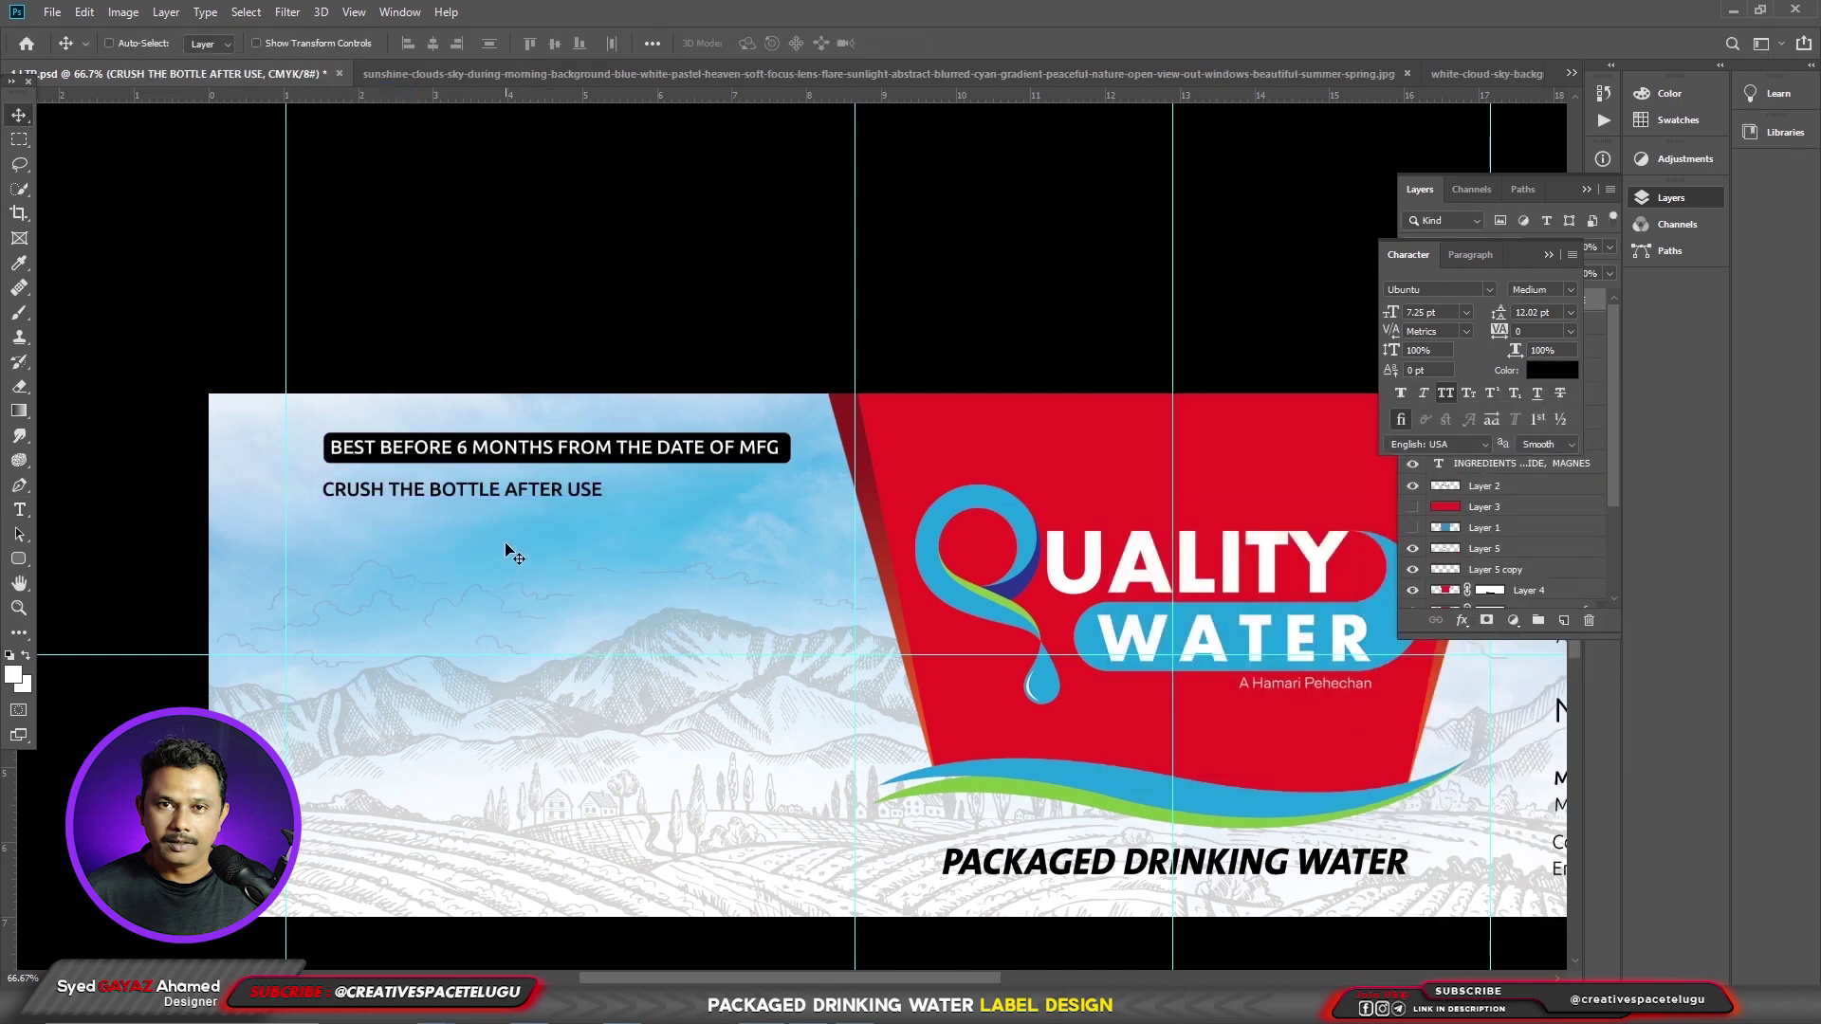
# - Paste the three storage-warning lines in Light weight, without all caps, with tighter leading
pyautogui.press('t')
pyautogui.click(642, 521)
pyautogui.write('AVOID DIRECT SUNLIGHT STORE IN COOL AND HYGIENIC CONDITIONS, ONCEOPENED CONSUME WITHIN 4 DAYS. DO NOT ACCEPT, IF THE CAP SEAL IS BROKEN.')
pyautogui.moveTo(737, 585); pyautogui.dragTo(322, 521)
pyautogui.hotkey('ctrl', 'shift', 'k')
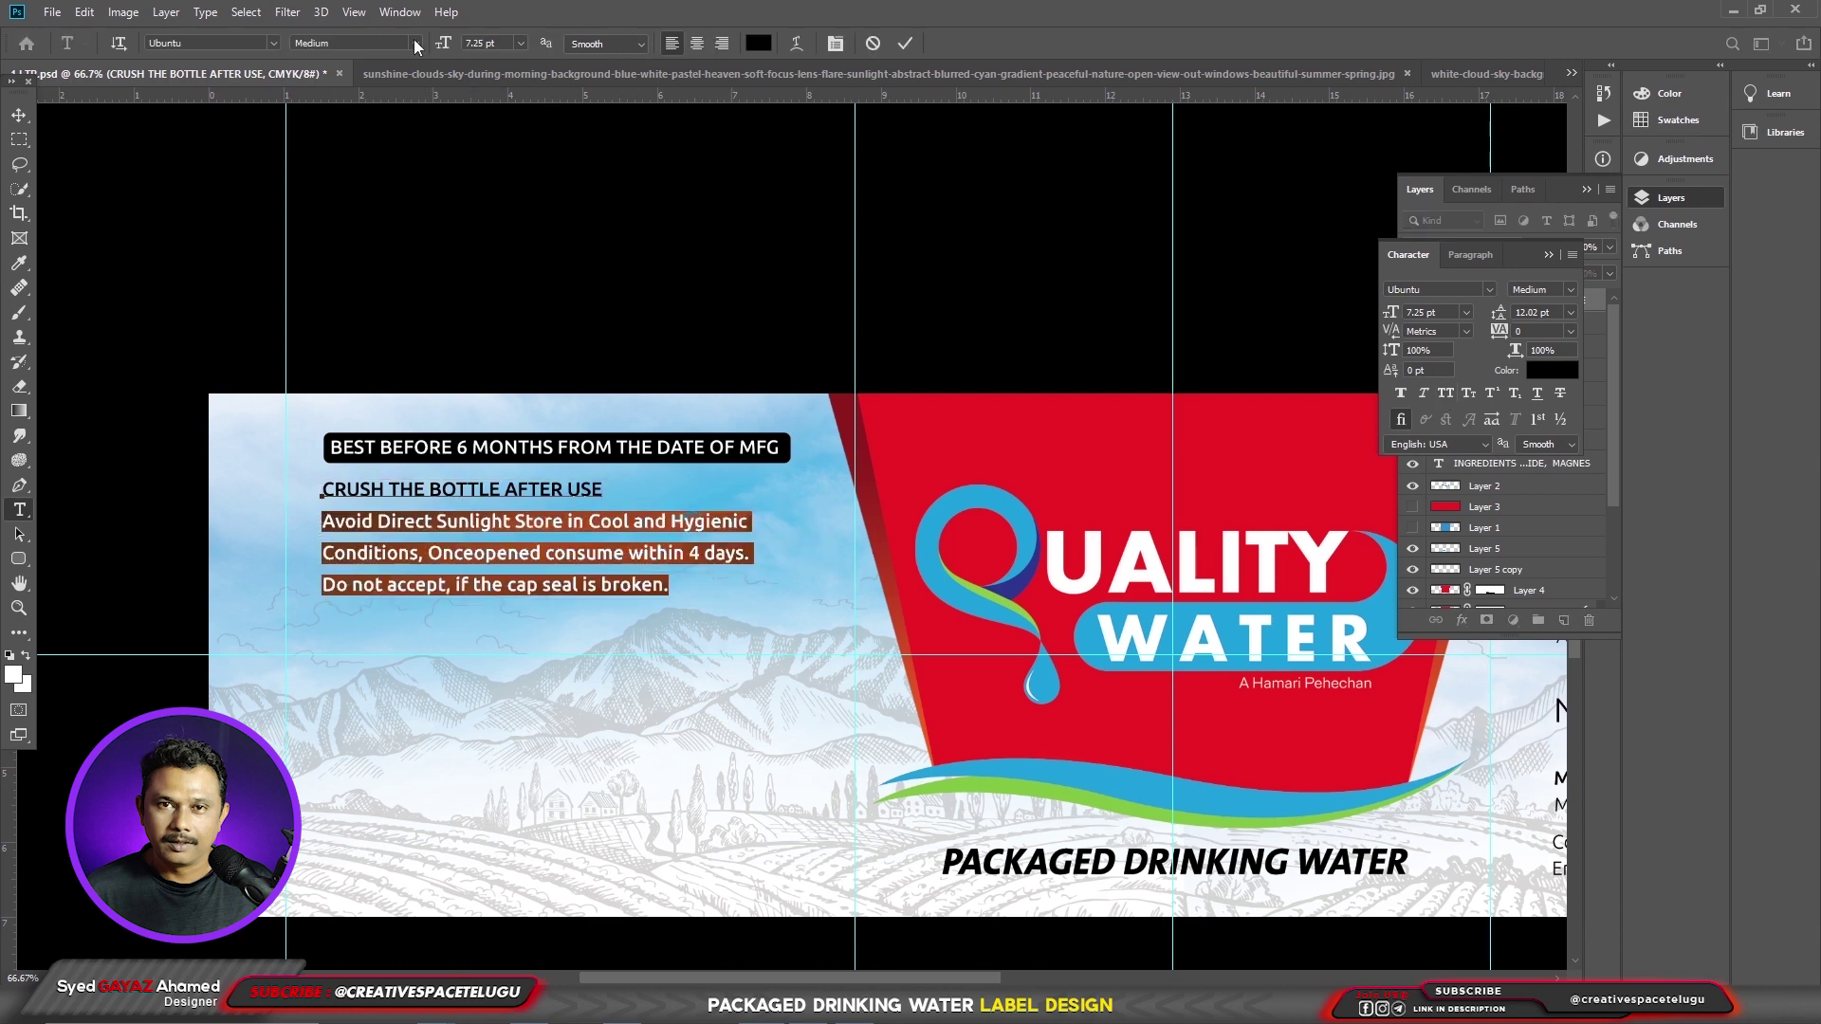
pyautogui.click(356, 43)
pyautogui.write('Light')
pyautogui.moveTo(654, 585); pyautogui.dragTo(256, 527)
pyautogui.hotkey('alt', 'Up')
pyautogui.hotkey('ctrl', 'Return')
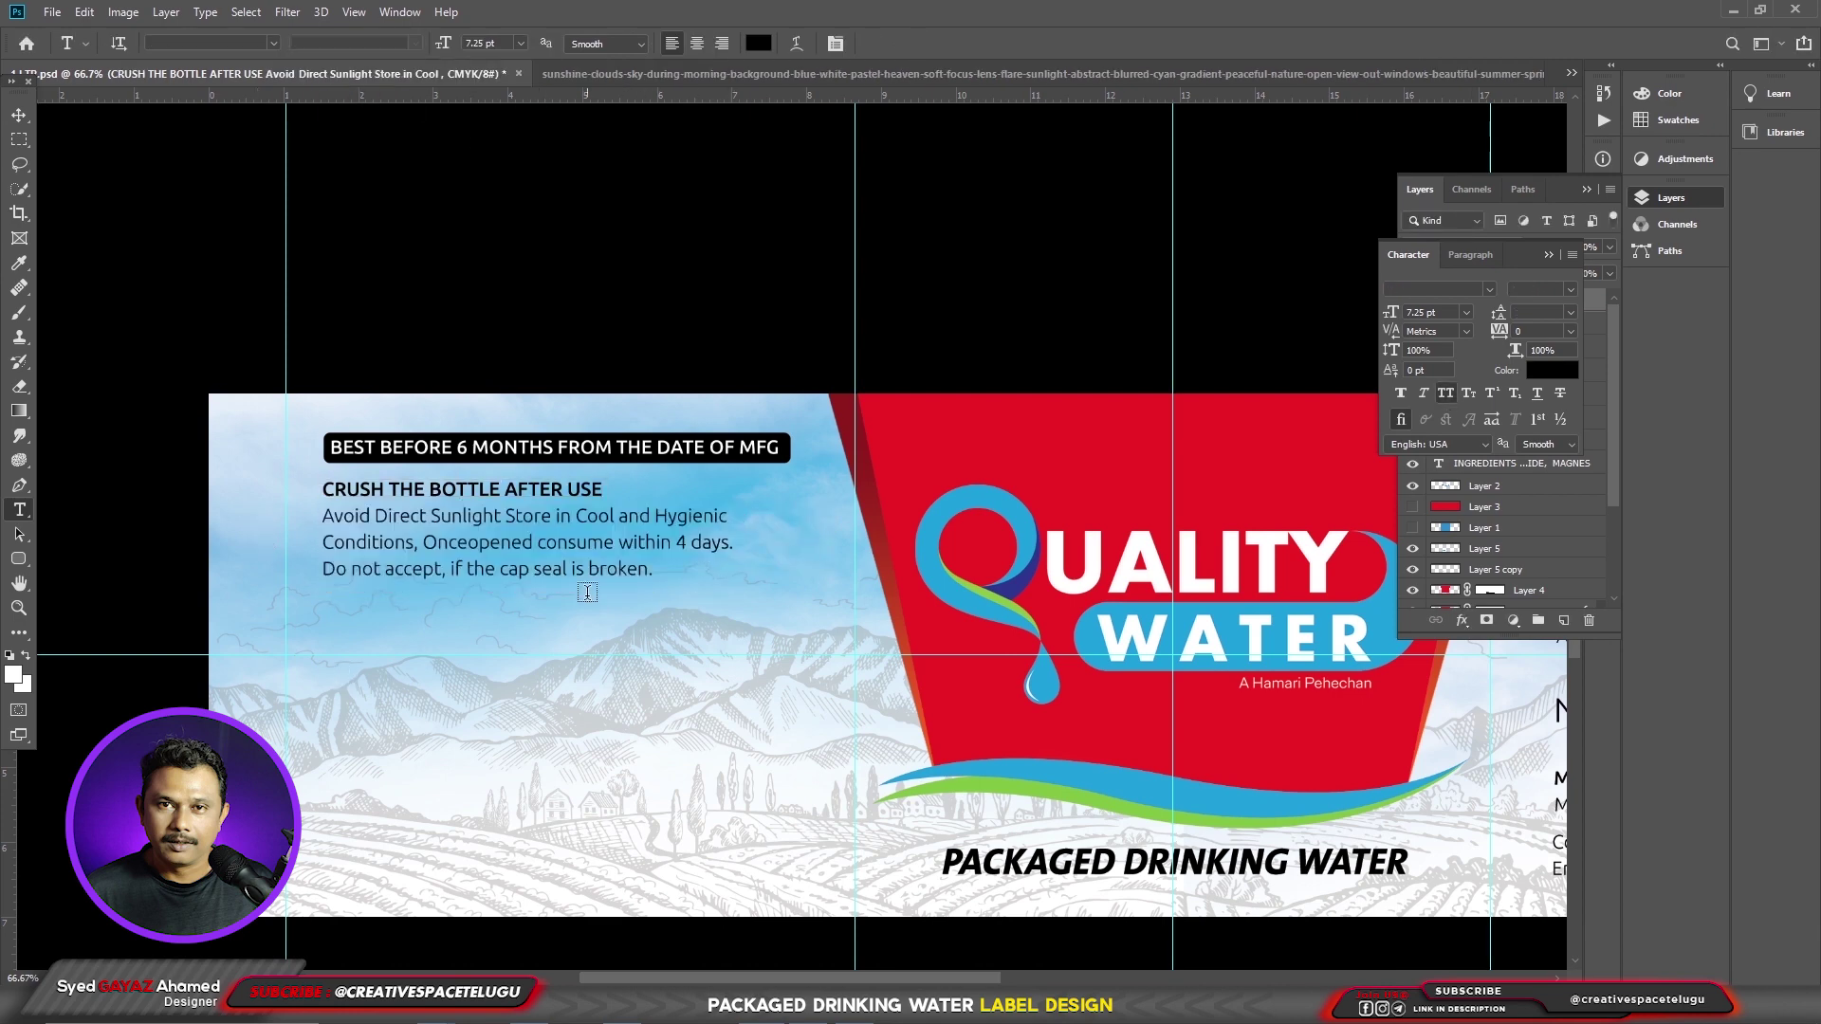
# - Remove the CRUSH line from the warning block and nudge the block into place
pyautogui.tripleClick(598, 489)
pyautogui.press('BackSpace')
pyautogui.press('BackSpace')
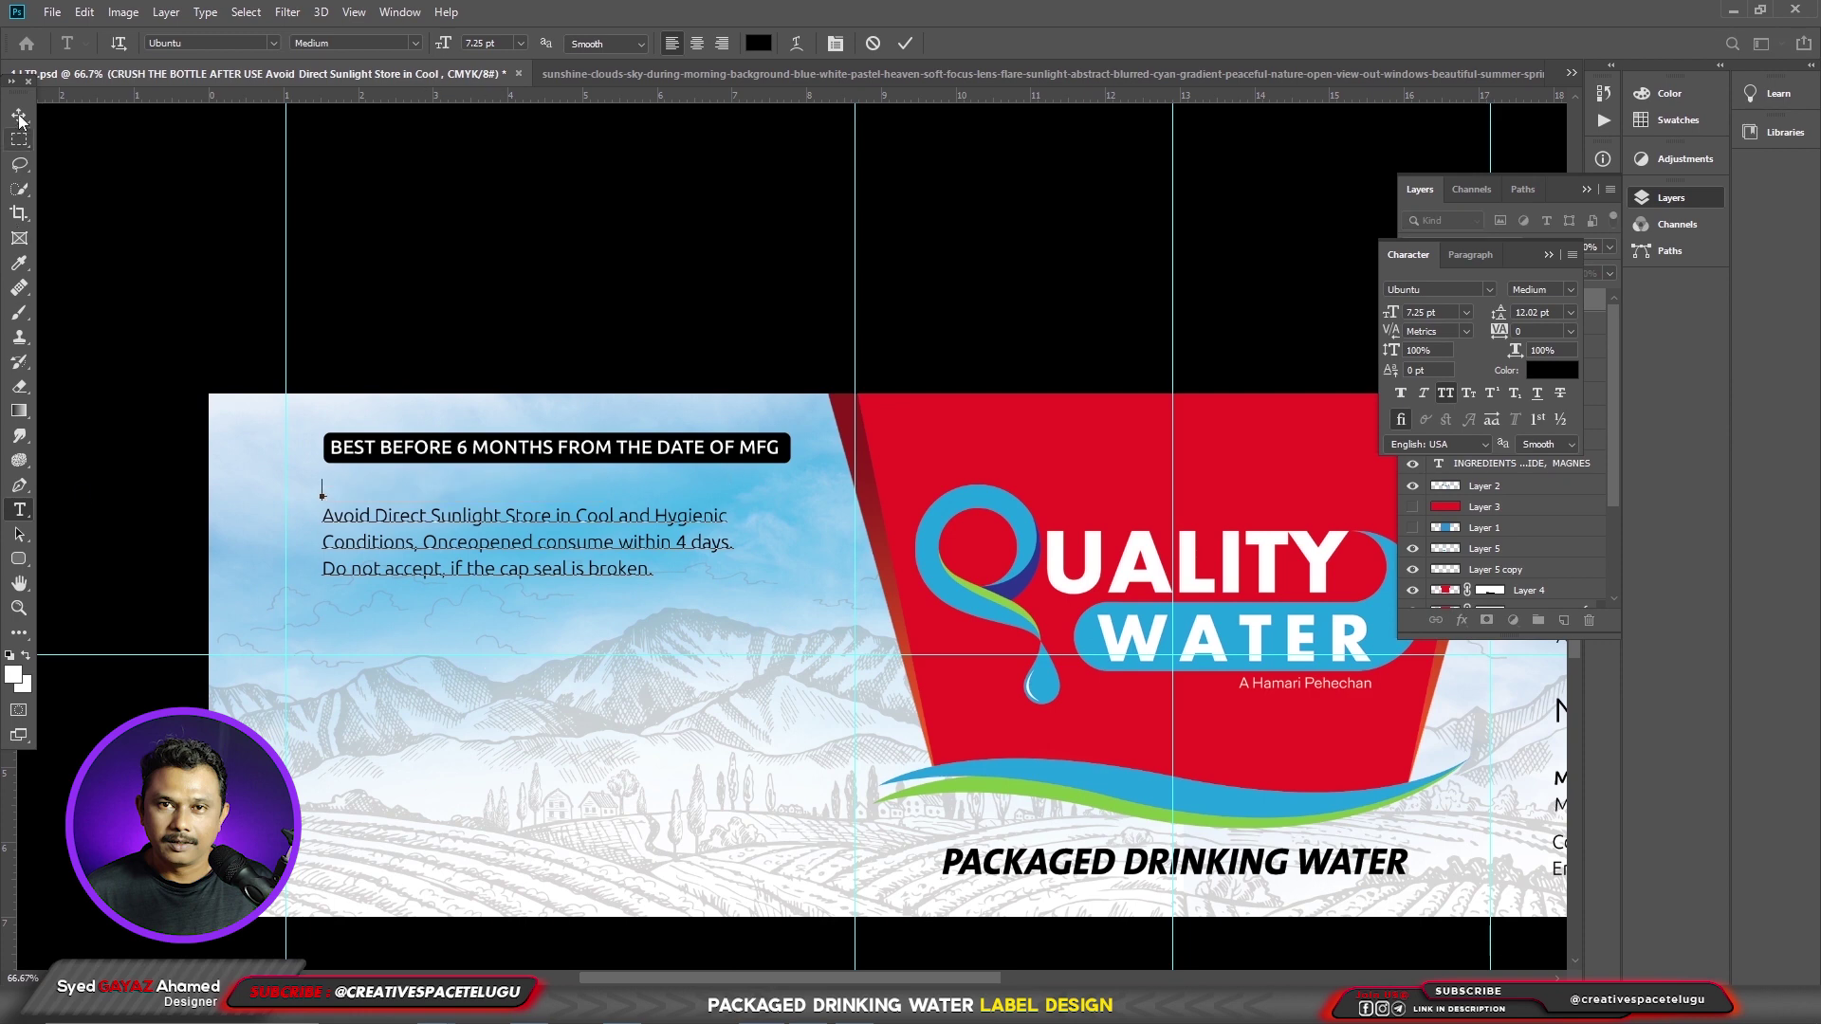
pyautogui.hotkey('ctrl', 'Return')
pyautogui.press('v')
pyautogui.scroll(-1, 512, 654)
pyautogui.scroll(1, 512, 569)
pyautogui.moveTo(412, 496); pyautogui.dragTo(417, 493)
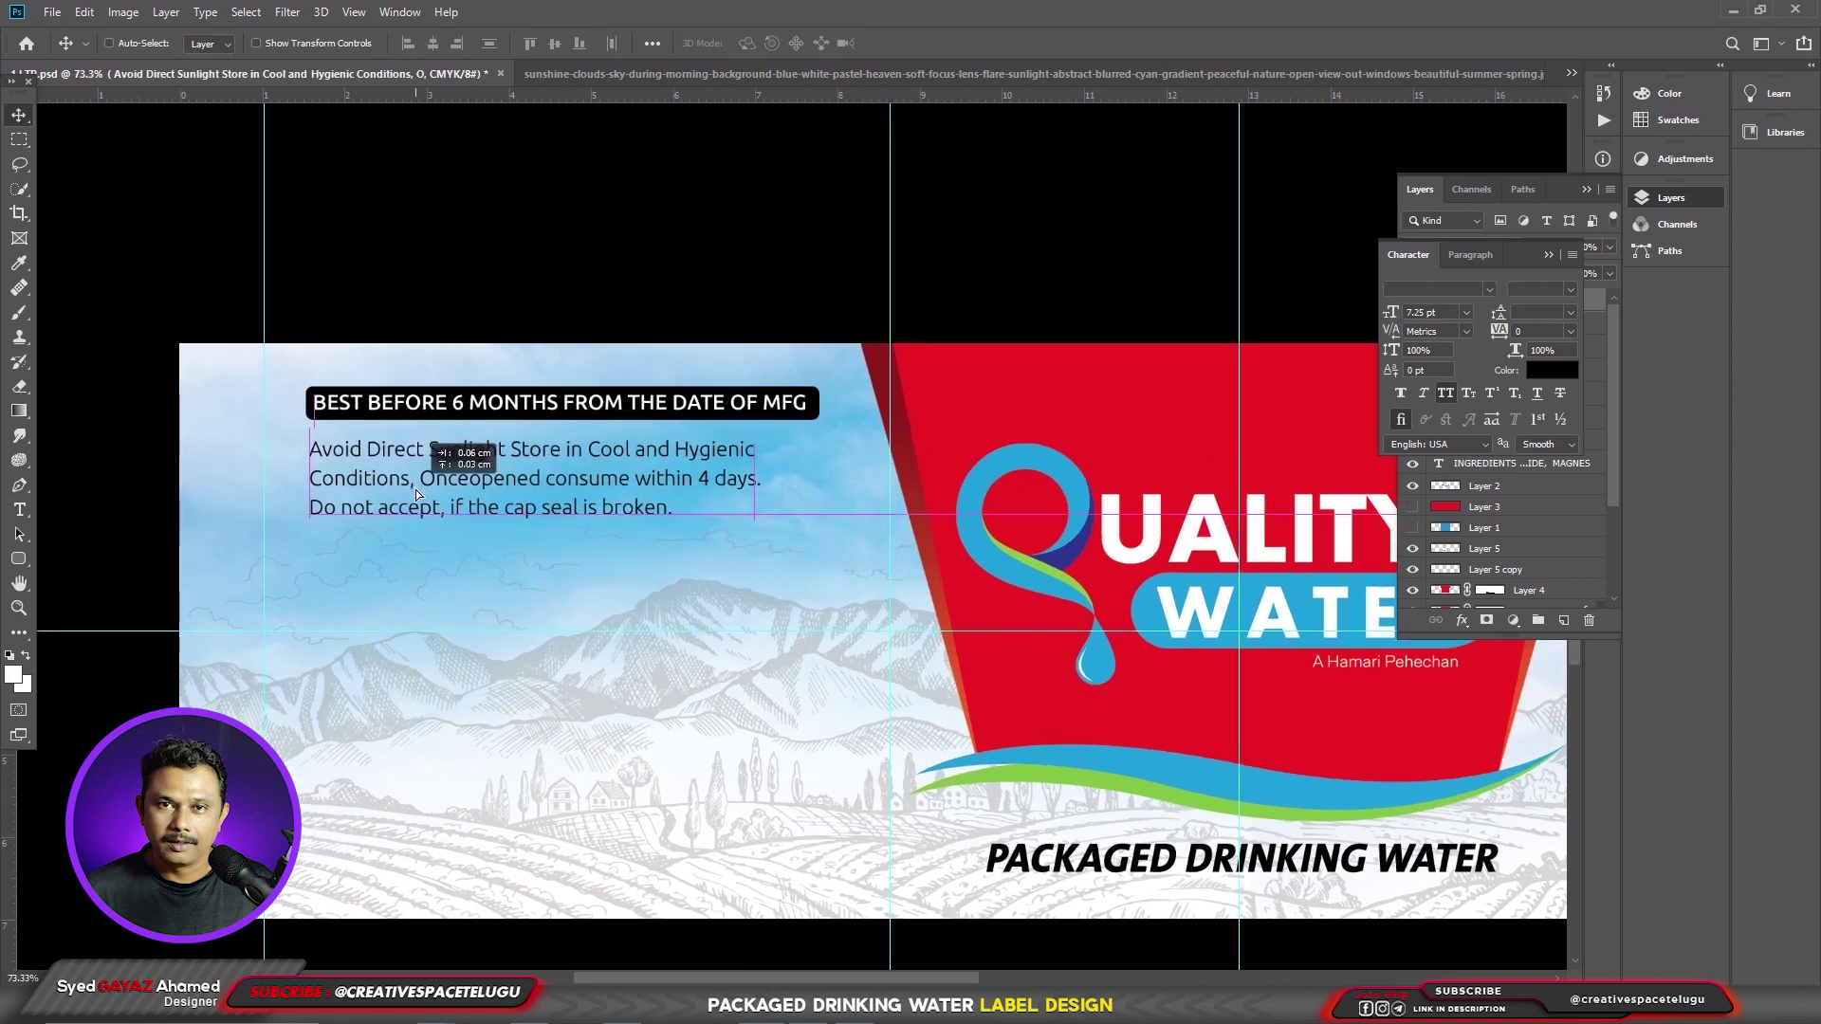
pyautogui.click(1508, 441)
pyautogui.rightClick(19, 558)
pyautogui.click(94, 583)
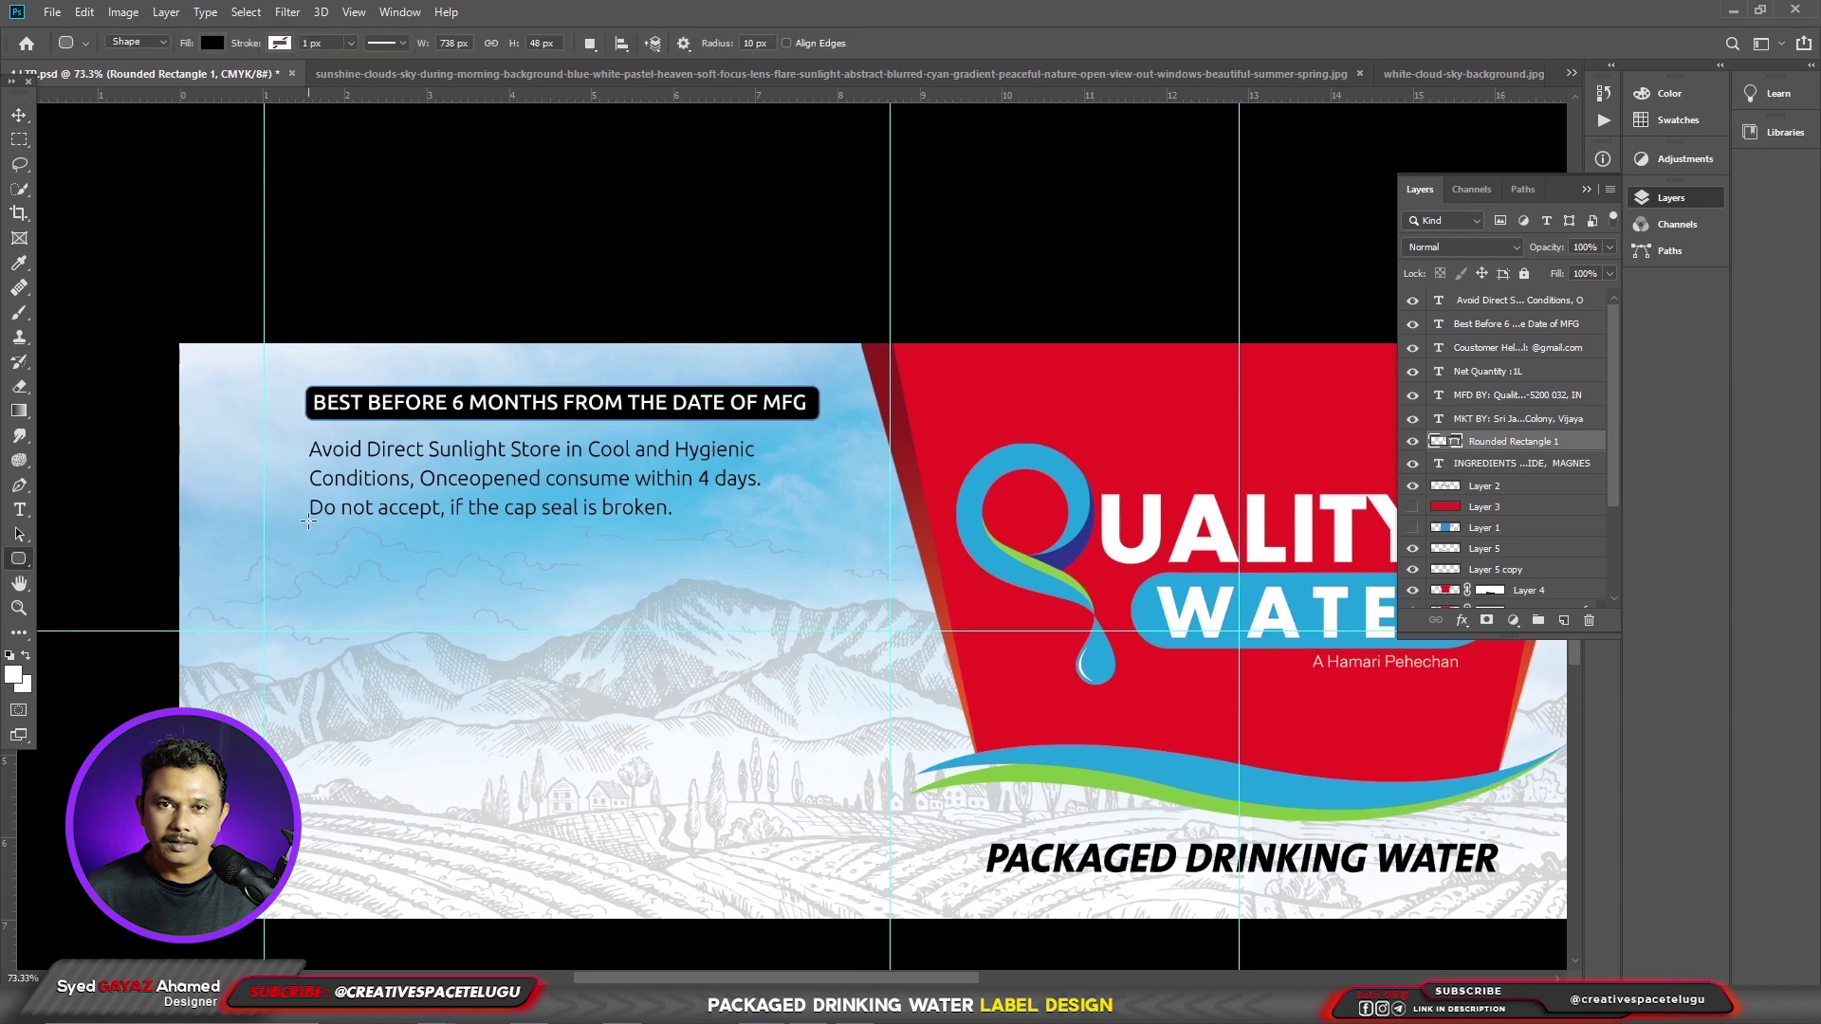
# - Draw a wide rounded box under the warnings with no fill and a black outline
pyautogui.moveTo(378, 550); pyautogui.dragTo(781, 552)
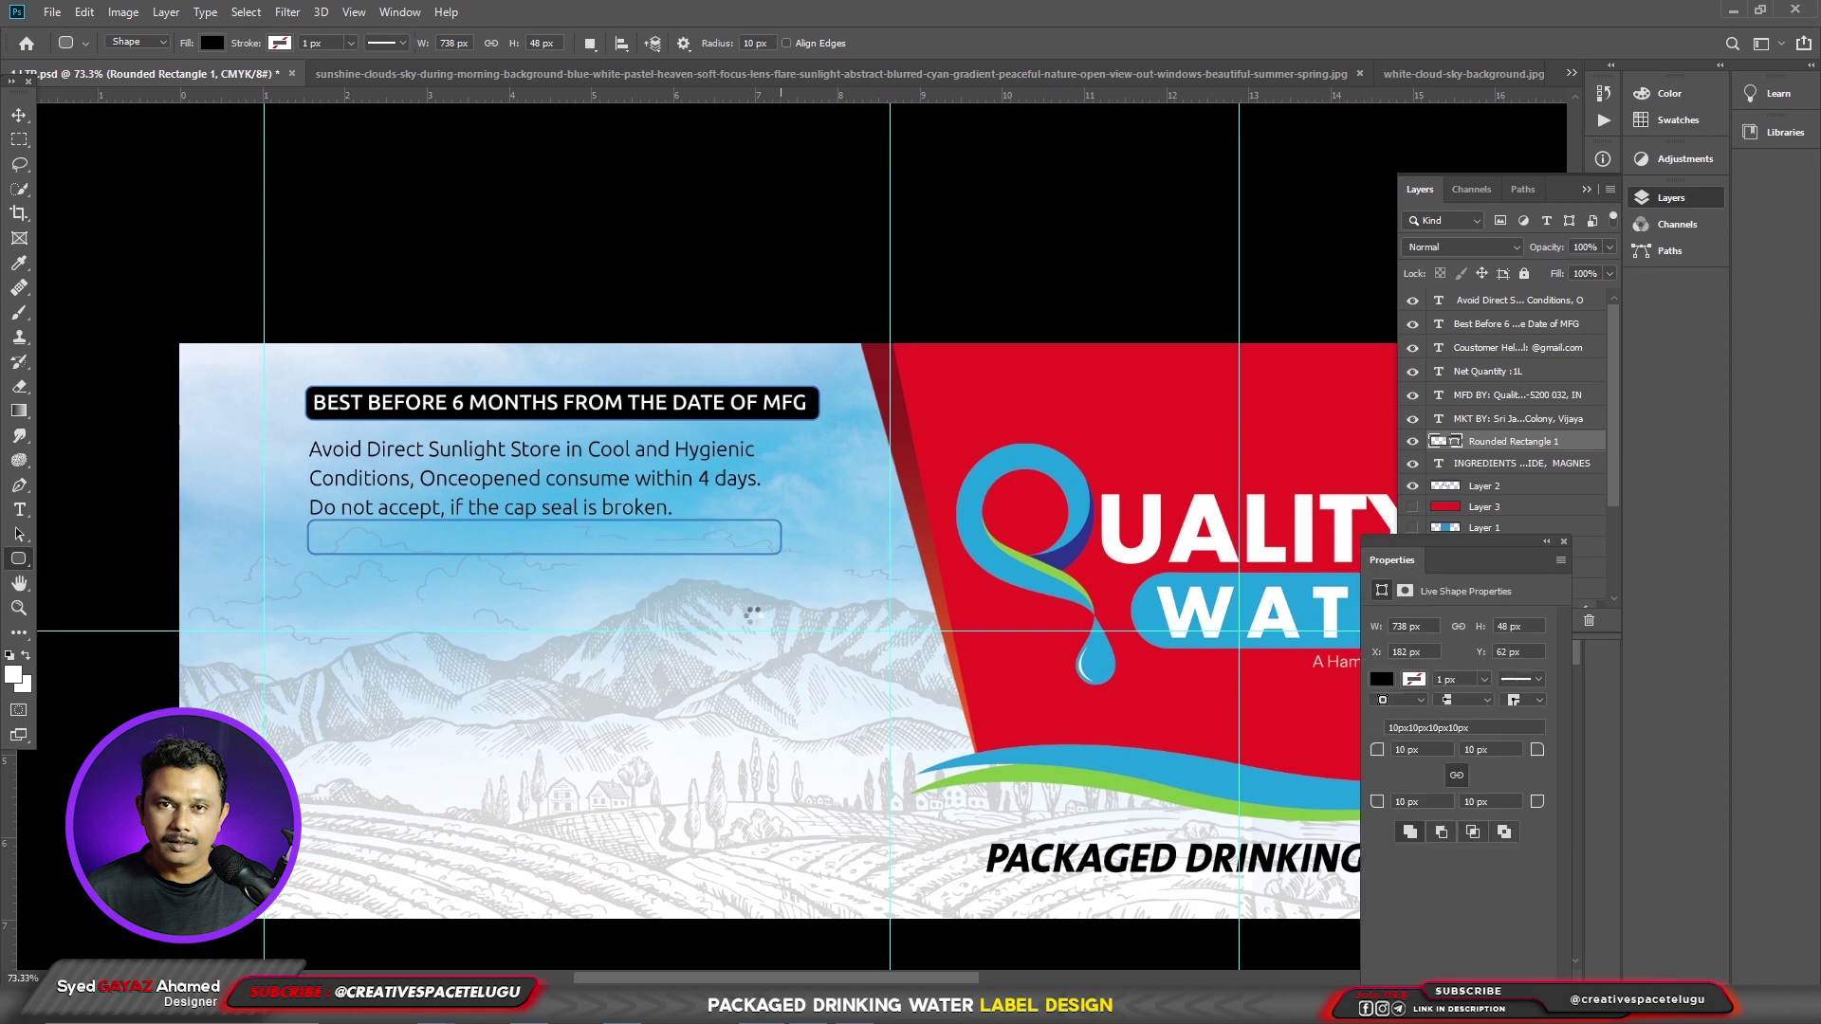
pyautogui.click(1382, 679)
pyautogui.click(1393, 716)
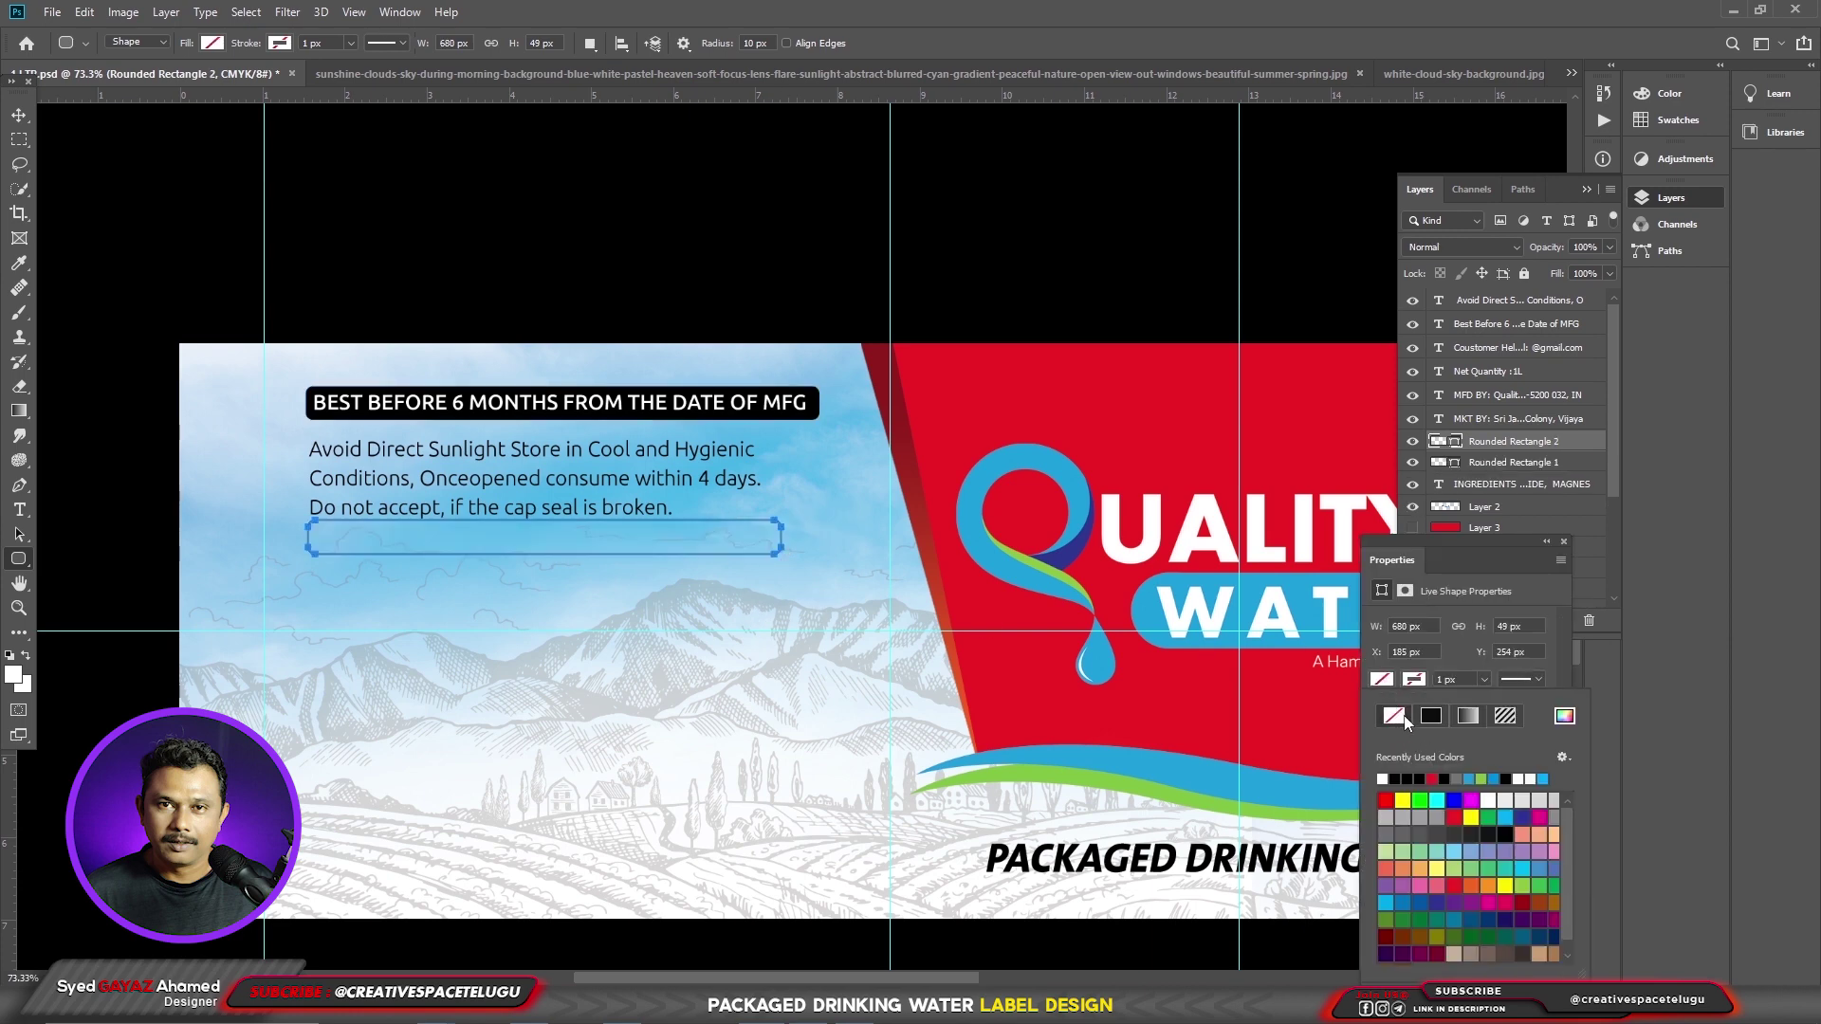
pyautogui.click(1425, 681)
pyautogui.click(1431, 716)
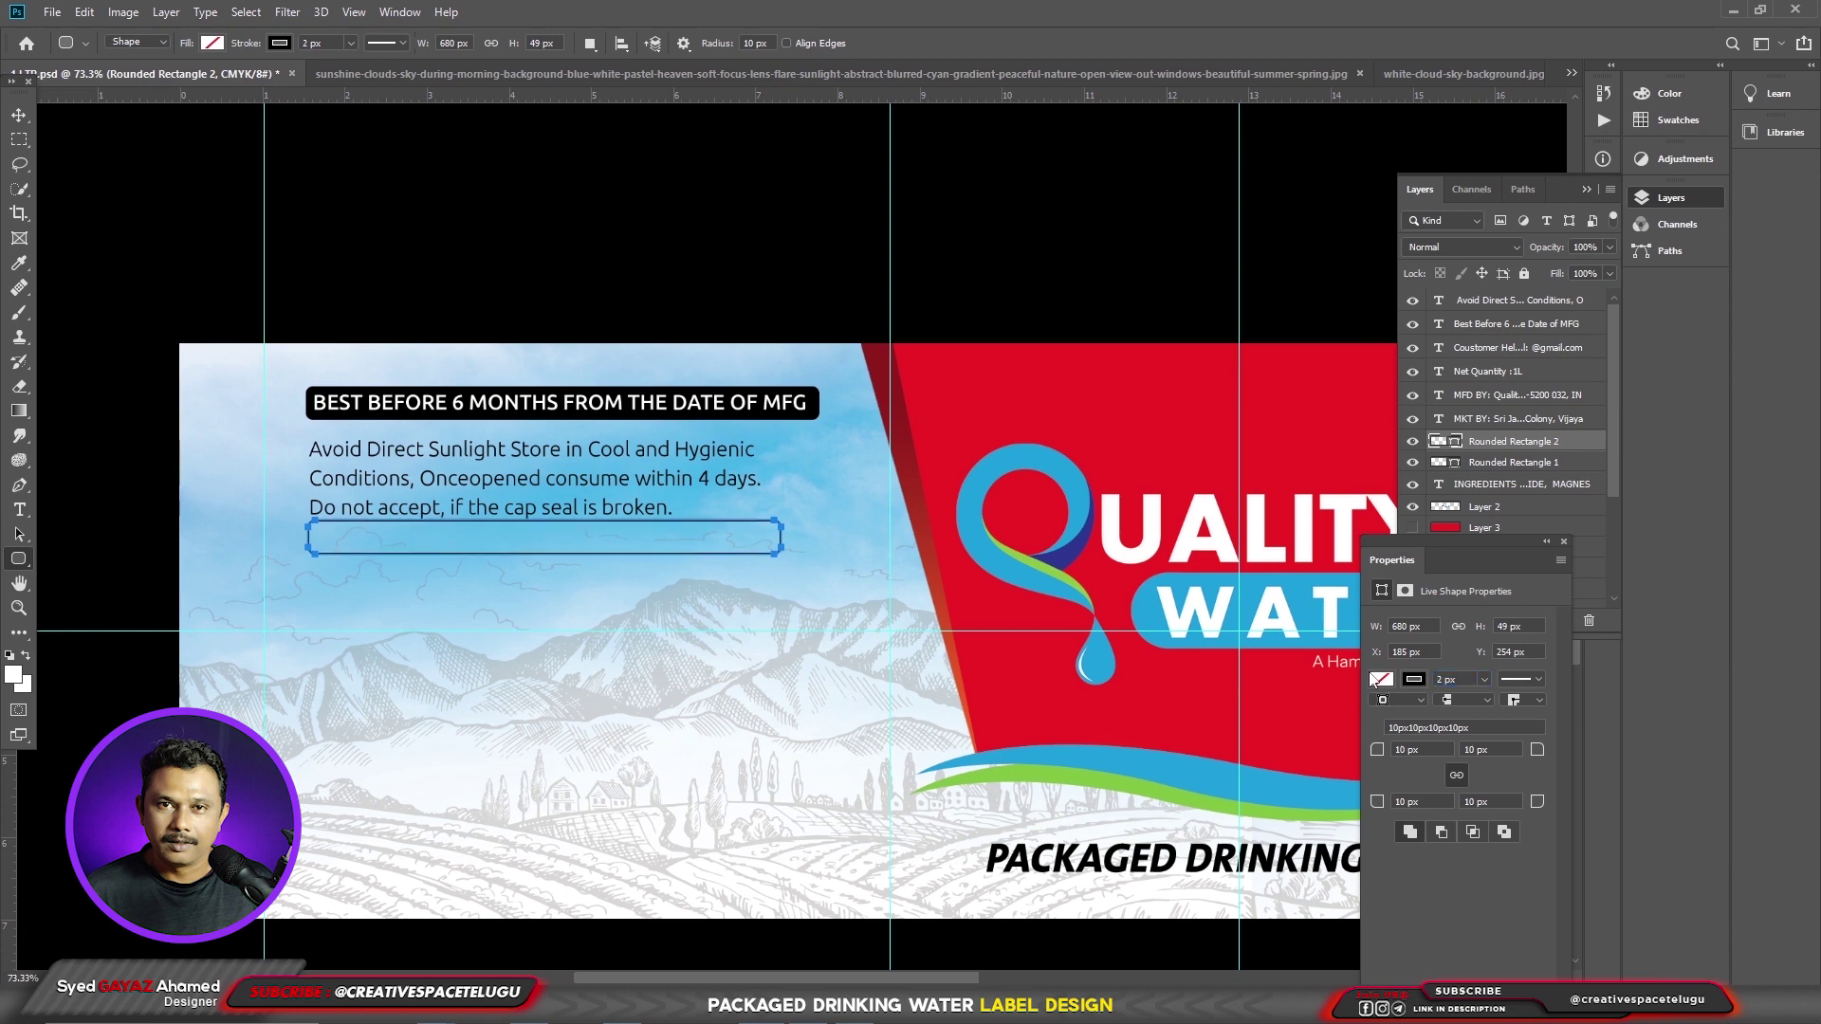
# - Paste CRUSH THE BOTTLE AFTER USE as text and move it inside the outlined box
pyautogui.press('t')
pyautogui.click(486, 633)
pyautogui.write('CRUSH THE BOTTLE AFTER USE')
pyautogui.hotkey('ctrl', 'Return')
pyautogui.press('v')
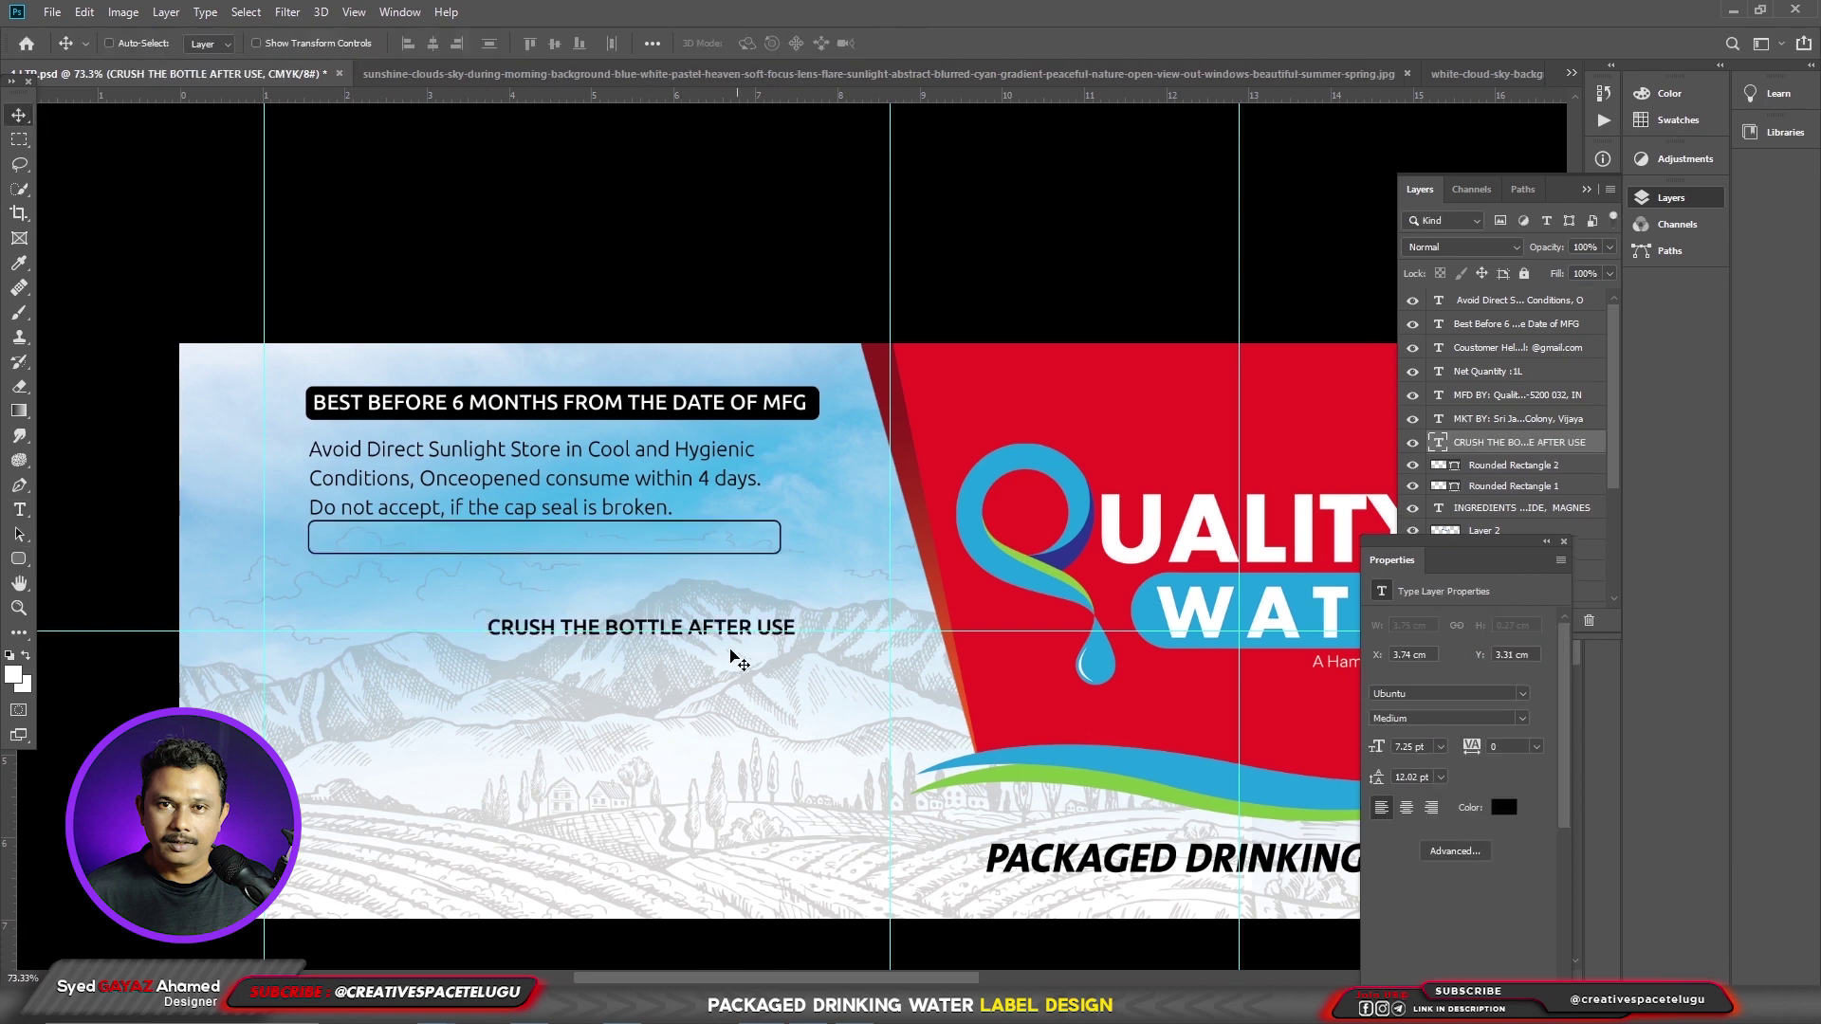
pyautogui.moveTo(736, 650); pyautogui.dragTo(571, 569)
pyautogui.rightClick(668, 566)
pyautogui.press('Escape')
pyautogui.hotkey('shift', 'Down')
pyautogui.hotkey('shift', 'Down')
pyautogui.hotkey('shift', 'Down')
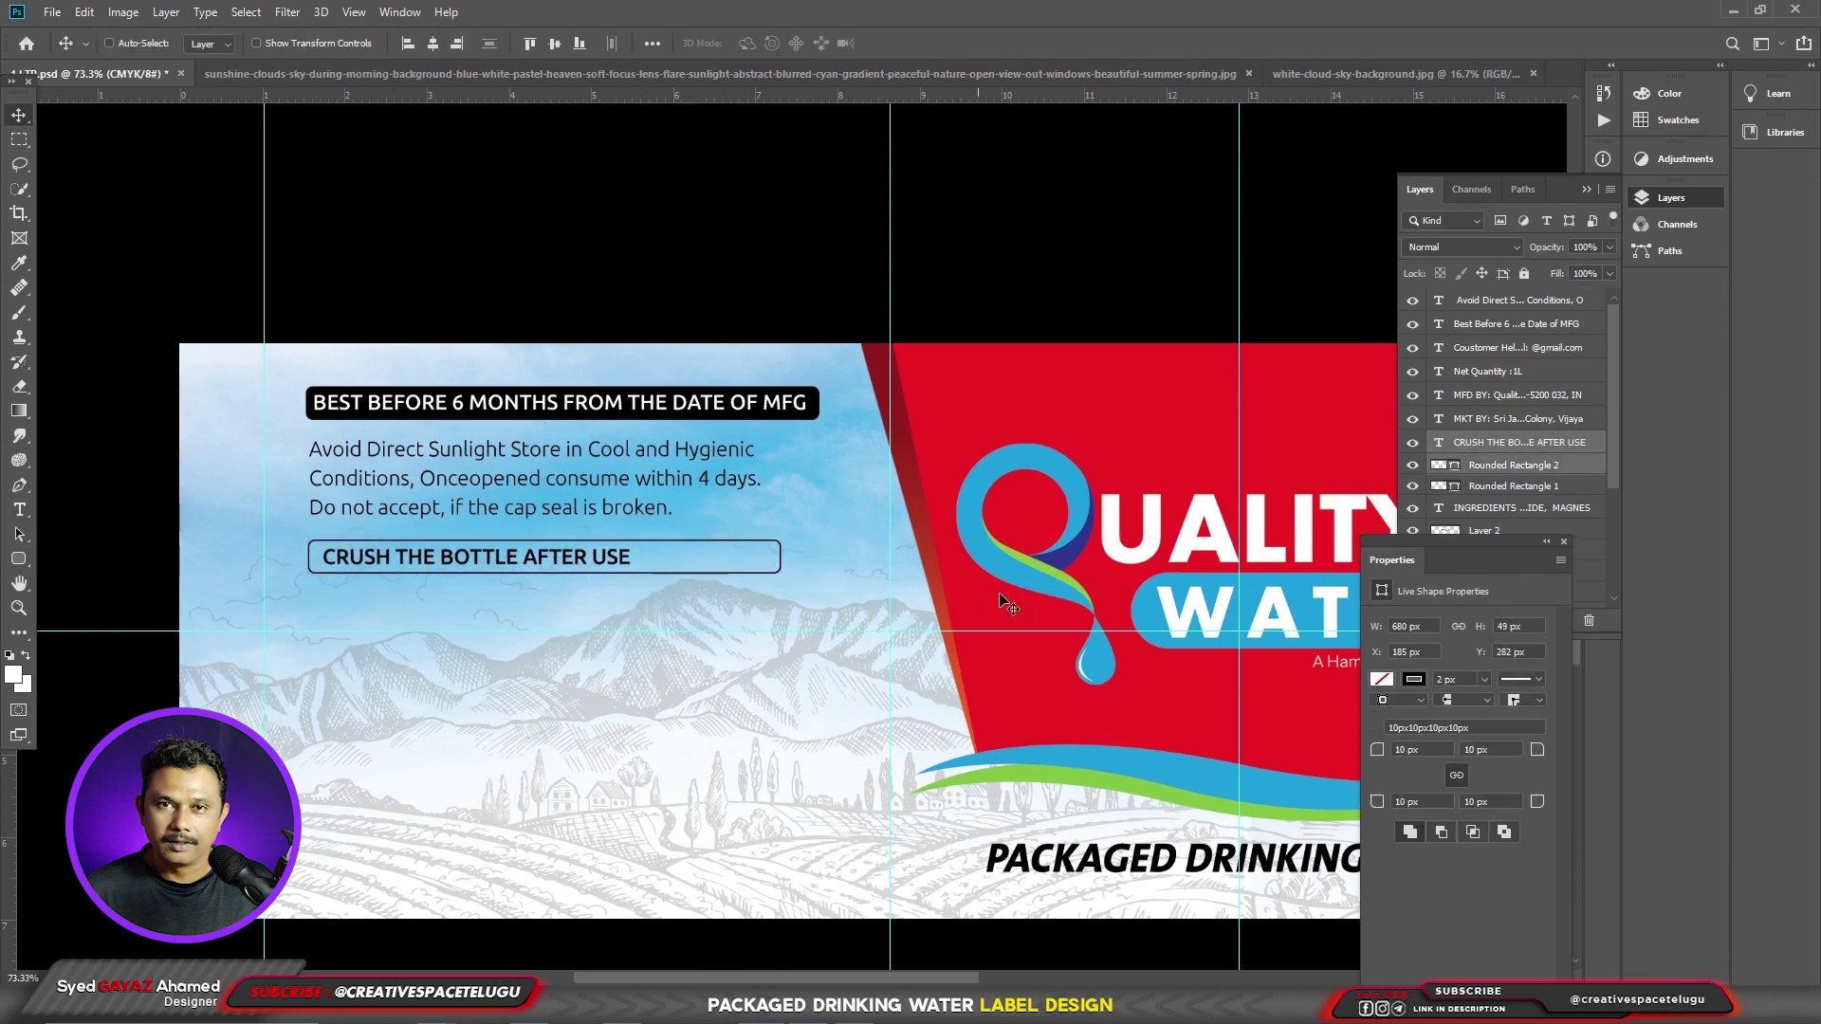
# - Narrow the outlined box's right edge to fit the CRUSH text
pyautogui.keyDown('ctrl'); pyautogui.click(772, 549); pyautogui.keyUp('ctrl')
pyautogui.rightClick(792, 560)
pyautogui.click(793, 554)
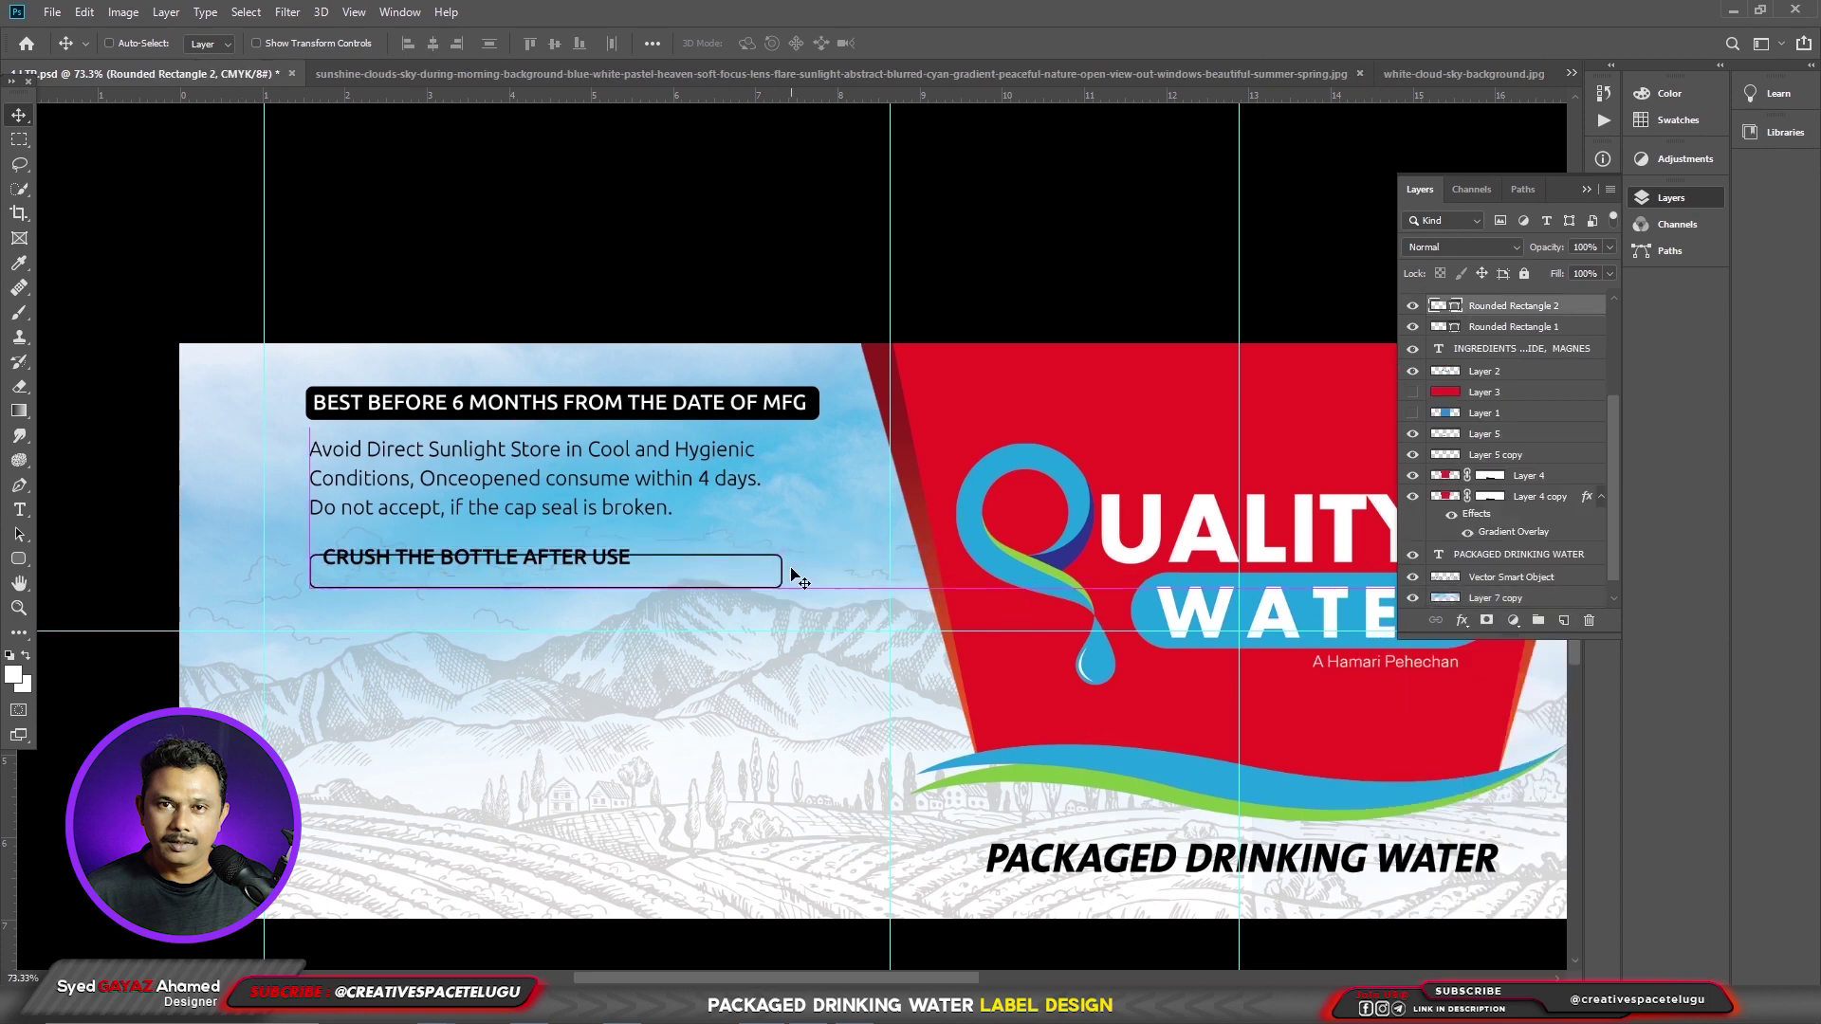
pyautogui.press('ctrl')
pyautogui.moveTo(795, 579); pyautogui.dragTo(654, 569)
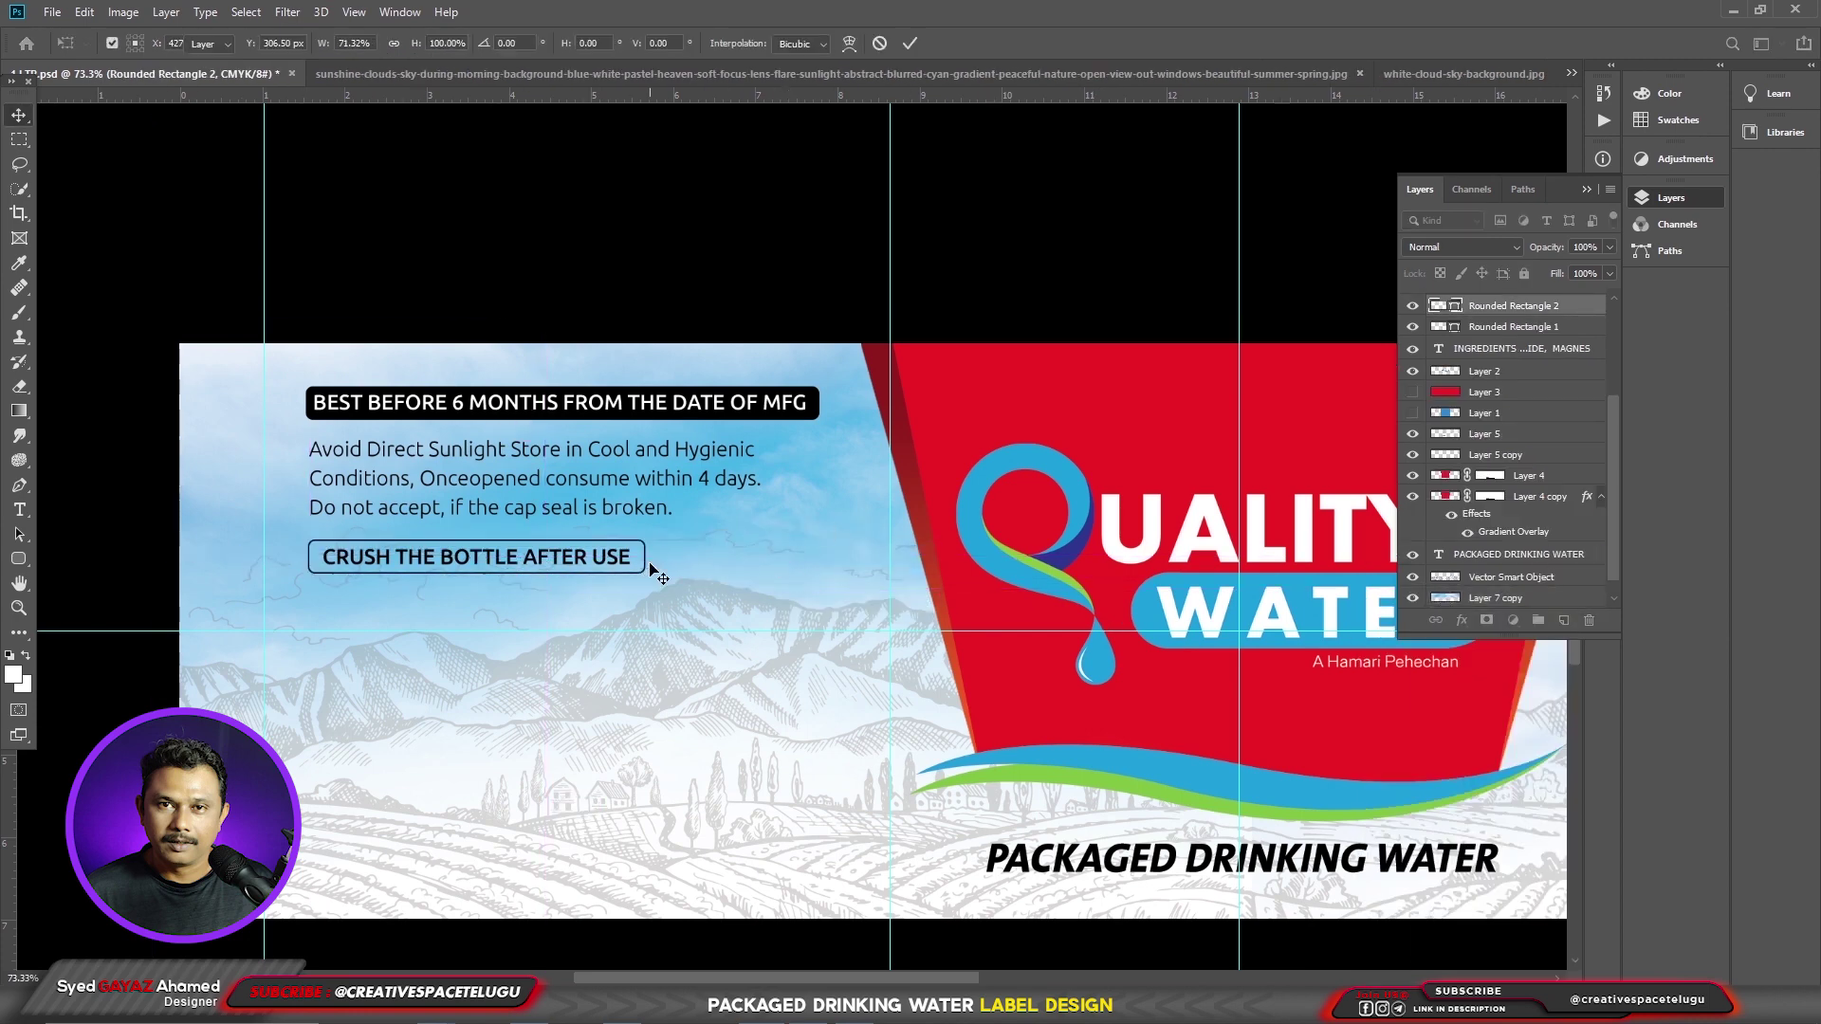
# - Paste the Batch No., manufacturing date and price lines at lower left in Light weight, without all caps
pyautogui.keyDown('ctrl'); pyautogui.click(477, 558); pyautogui.keyUp('ctrl')
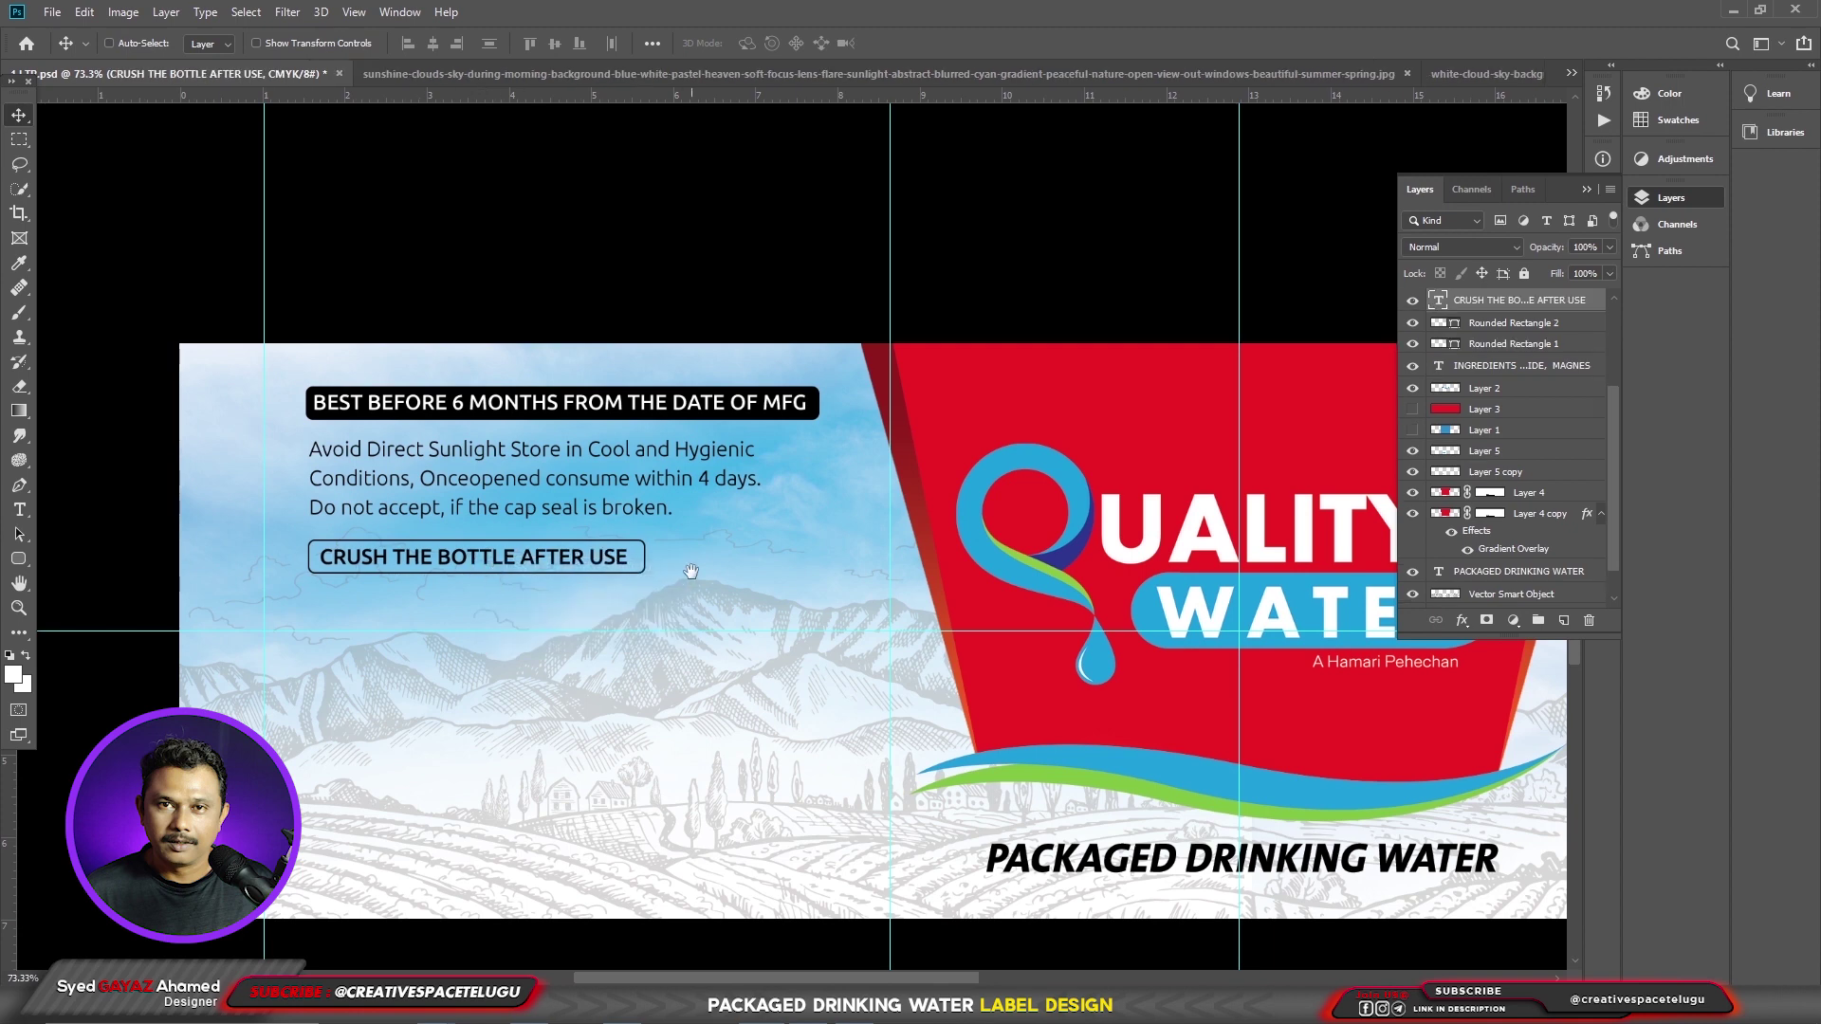
pyautogui.moveTo(690, 571); pyautogui.dragTo(653, 408)
pyautogui.press('t')
pyautogui.click(295, 629)
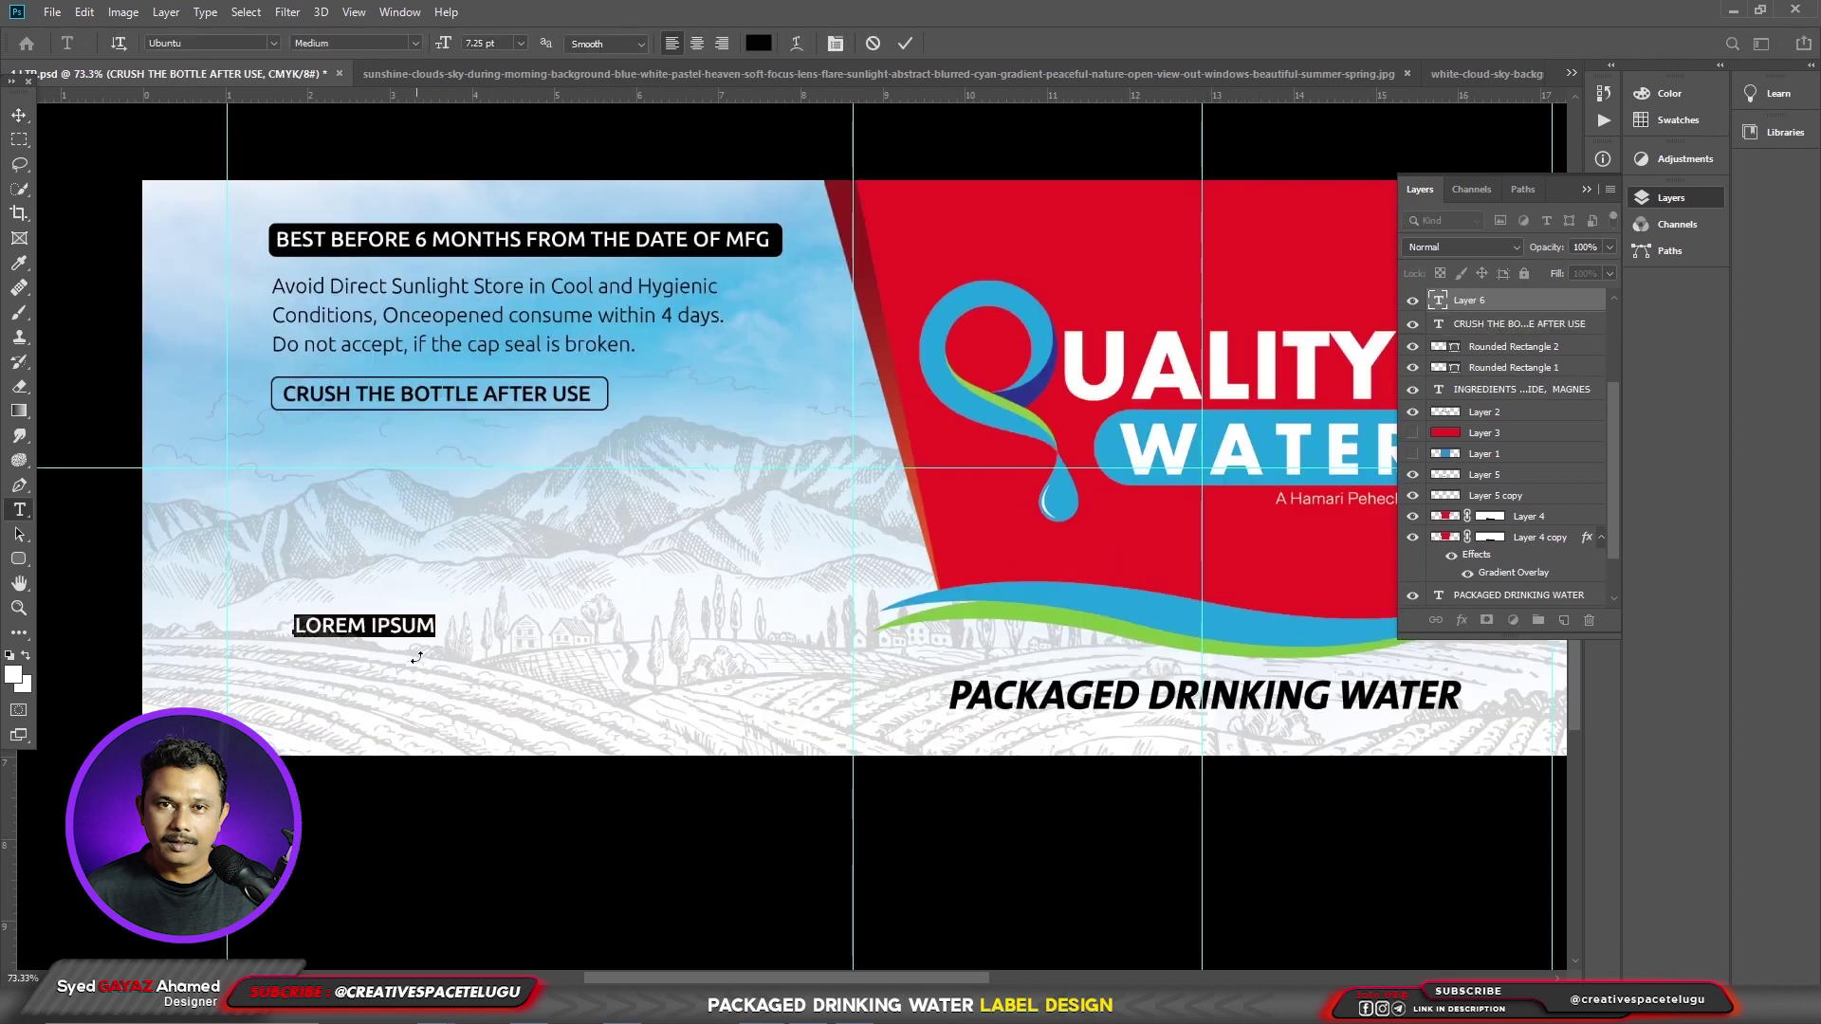
pyautogui.hotkey('ctrl', 'v')
pyautogui.hotkey('ctrl', 'a')
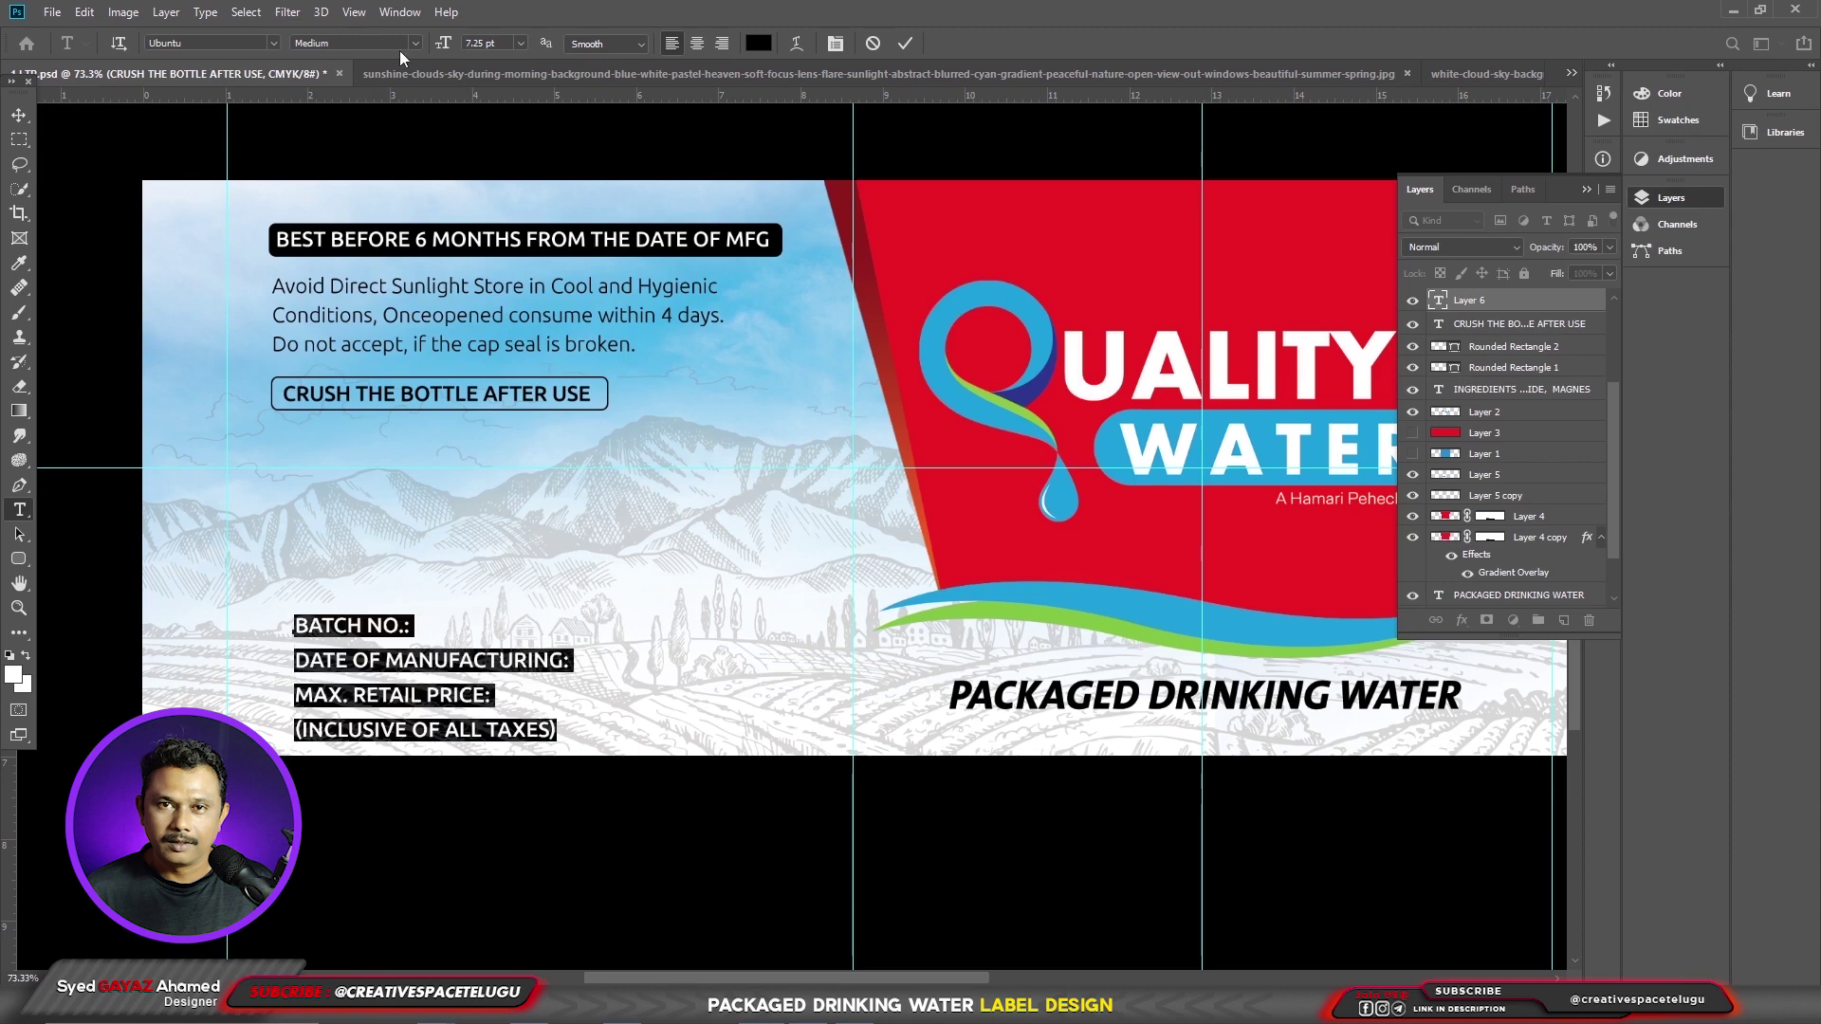
pyautogui.click(415, 48)
pyautogui.click(322, 63)
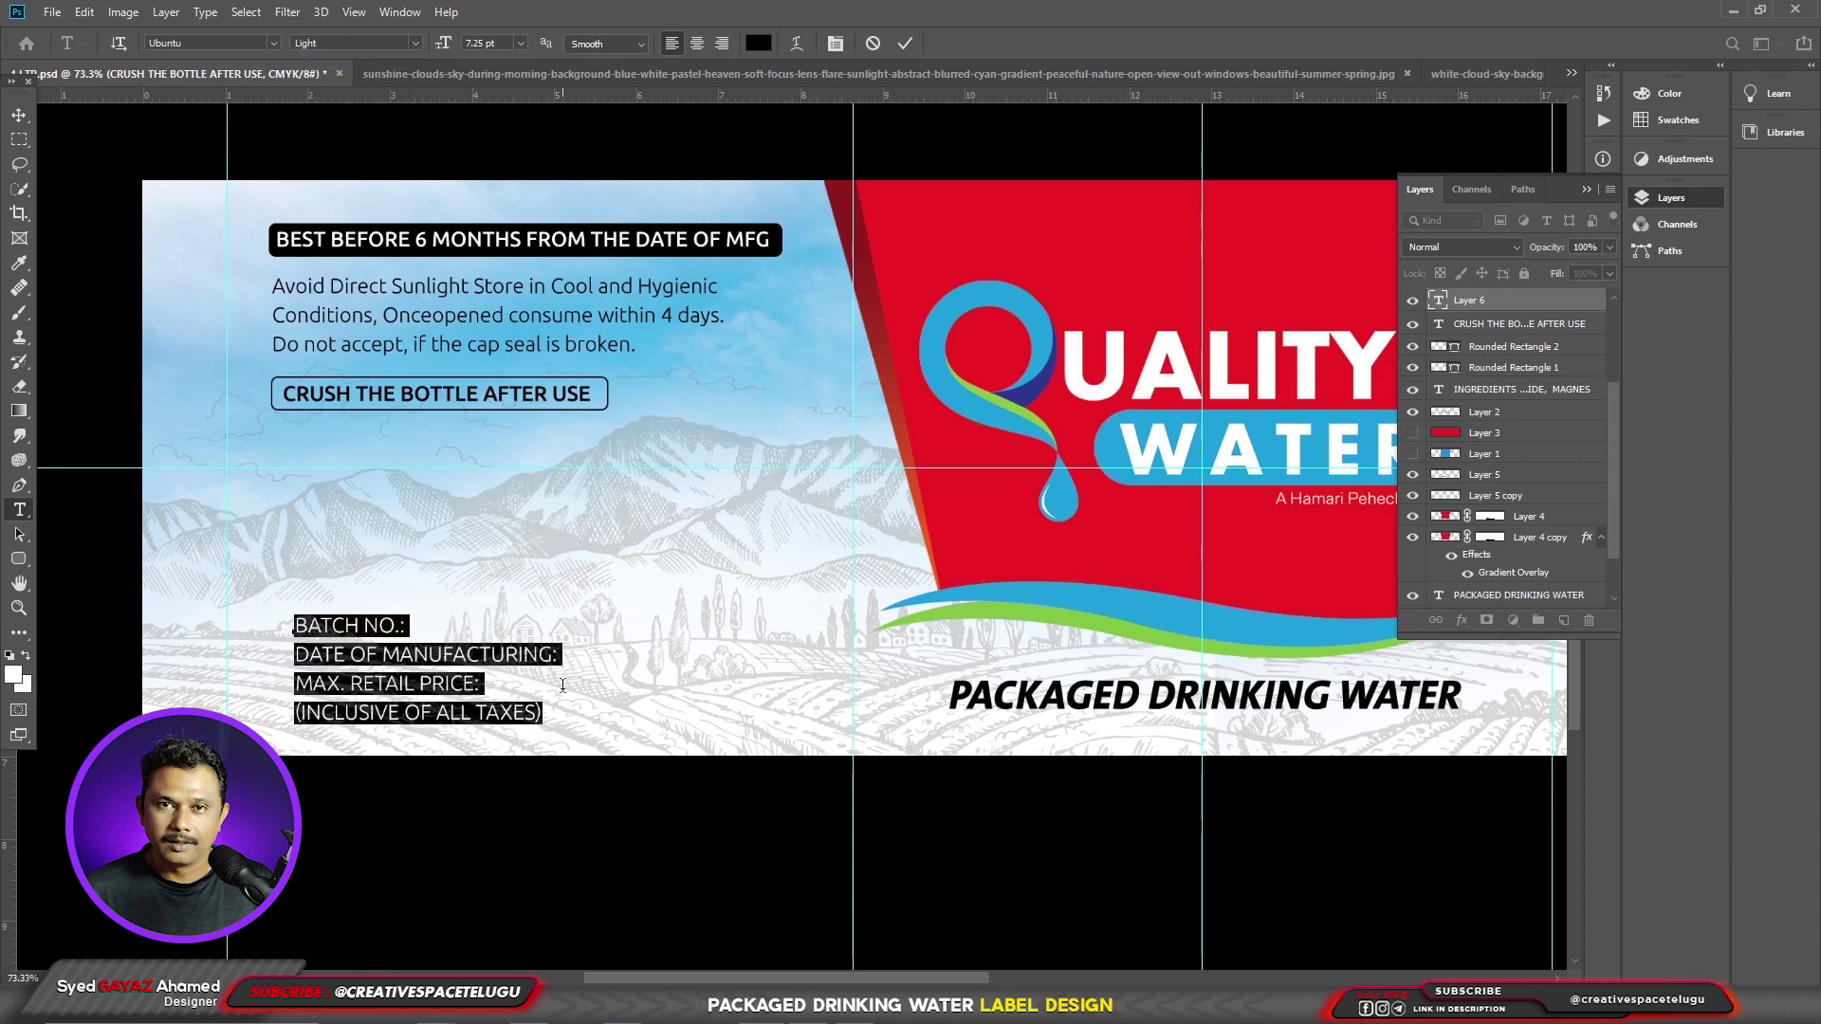
pyautogui.hotkey('ctrl', 't')
pyautogui.click(1445, 393)
pyautogui.hotkey('ctrl', 'Return')
pyautogui.press('v')
pyautogui.moveTo(373, 627); pyautogui.dragTo(346, 623)
# - Make the (Inclusive of all taxes) line smaller and nudge the field block into position
pyautogui.press('t')
pyautogui.moveTo(438, 707); pyautogui.dragTo(253, 721)
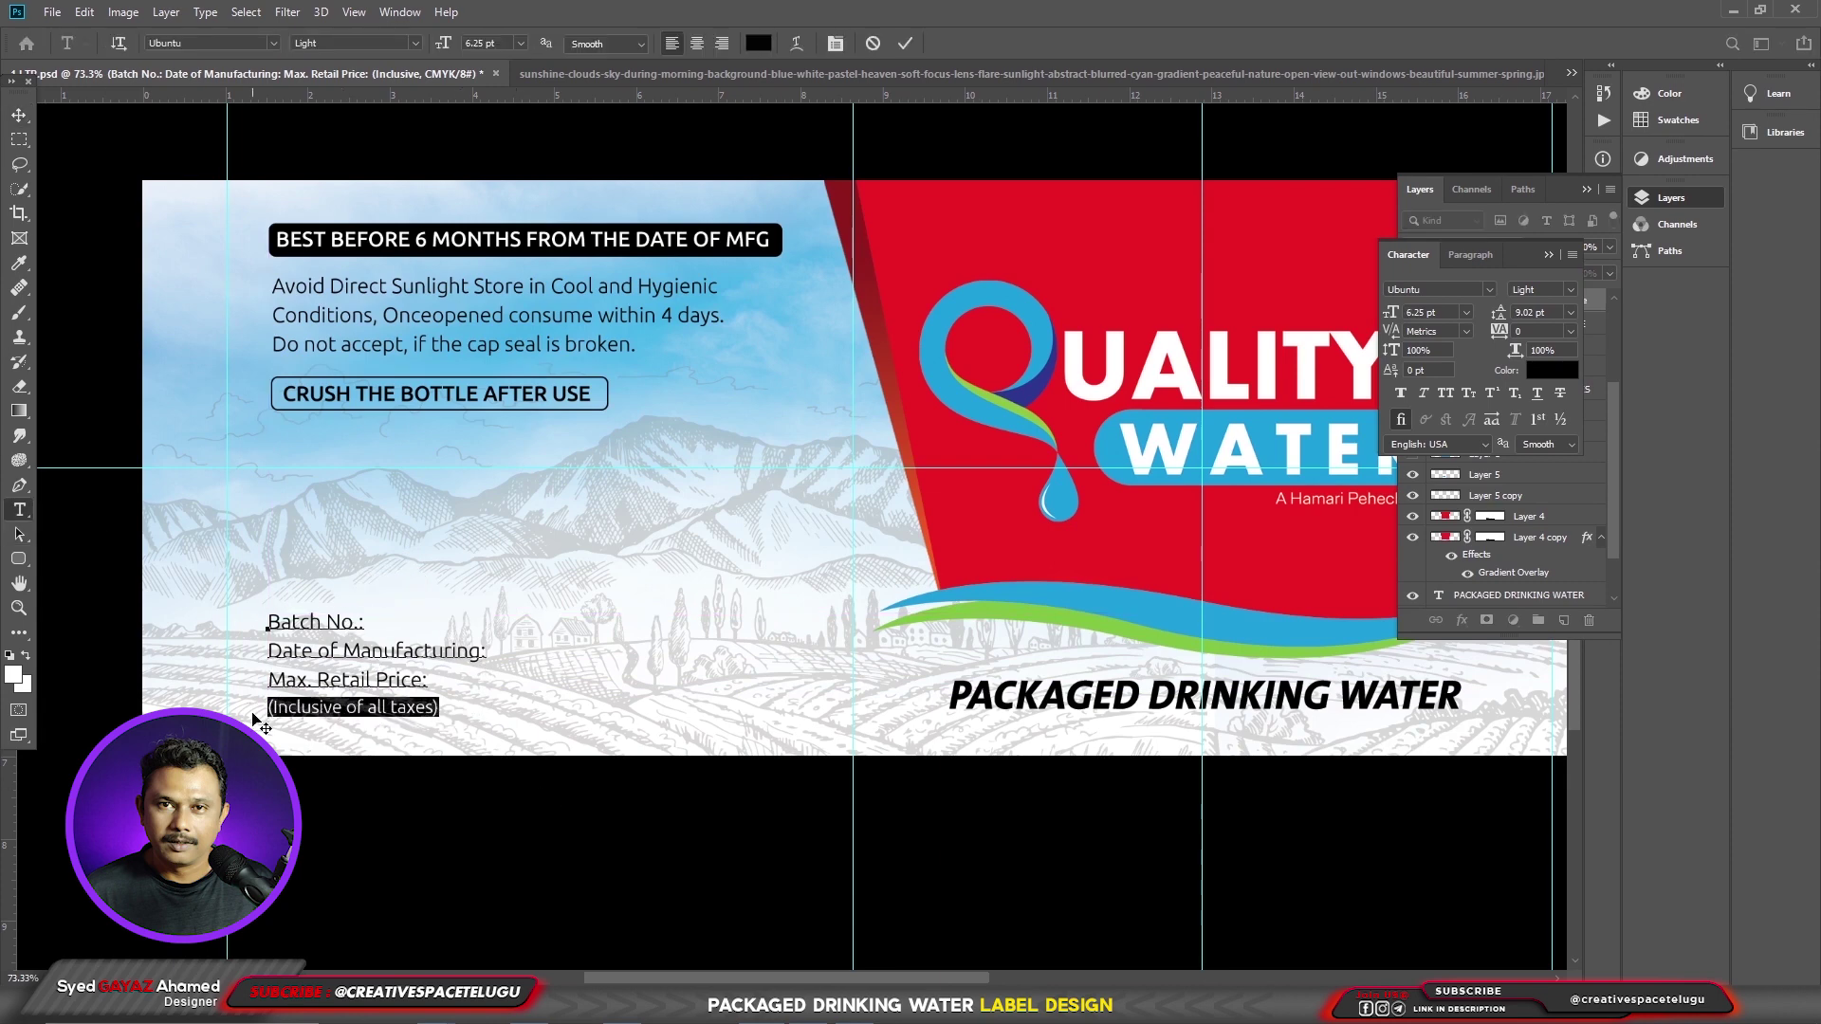
pyautogui.hotkey('ctrl', 'shift', ',')
pyautogui.hotkey('ctrl', 'Return')
pyautogui.press('v')
pyautogui.moveTo(374, 695); pyautogui.dragTo(381, 698)
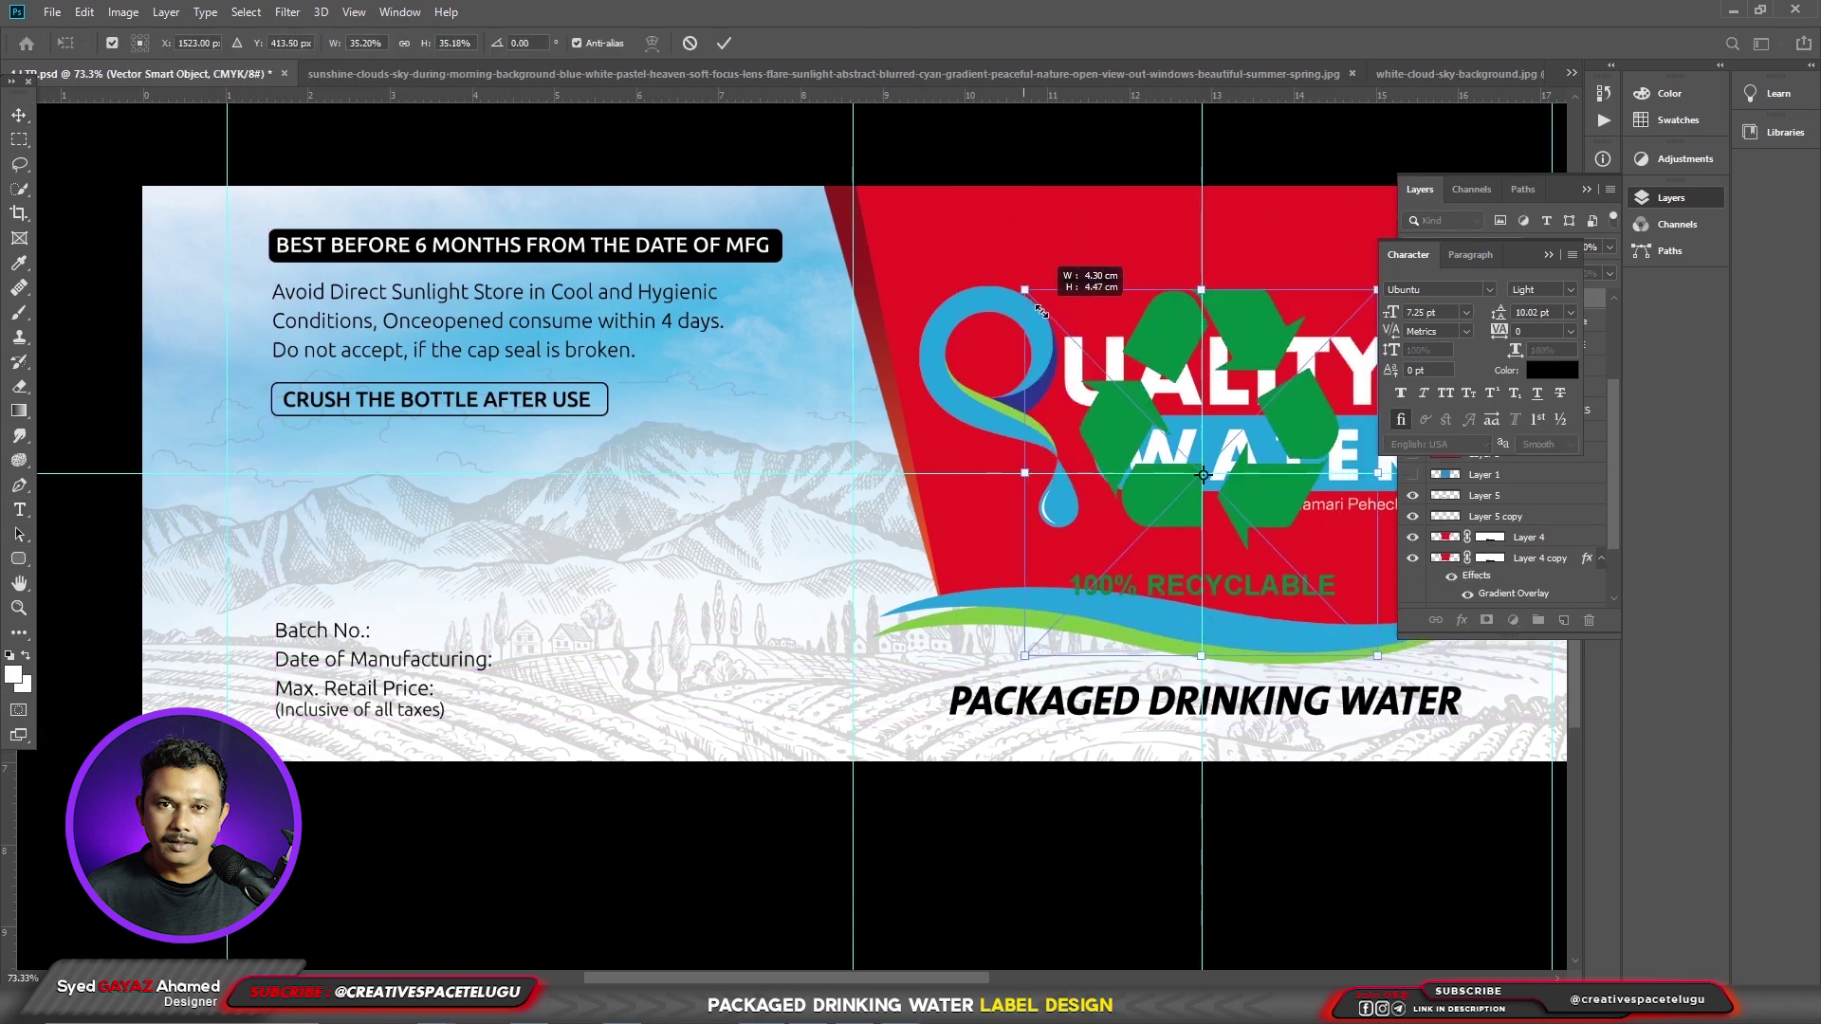
# - Scale down the recycle logo and place it below the CRUSH box
pyautogui.moveTo(1049, 273); pyautogui.dragTo(1114, 428)
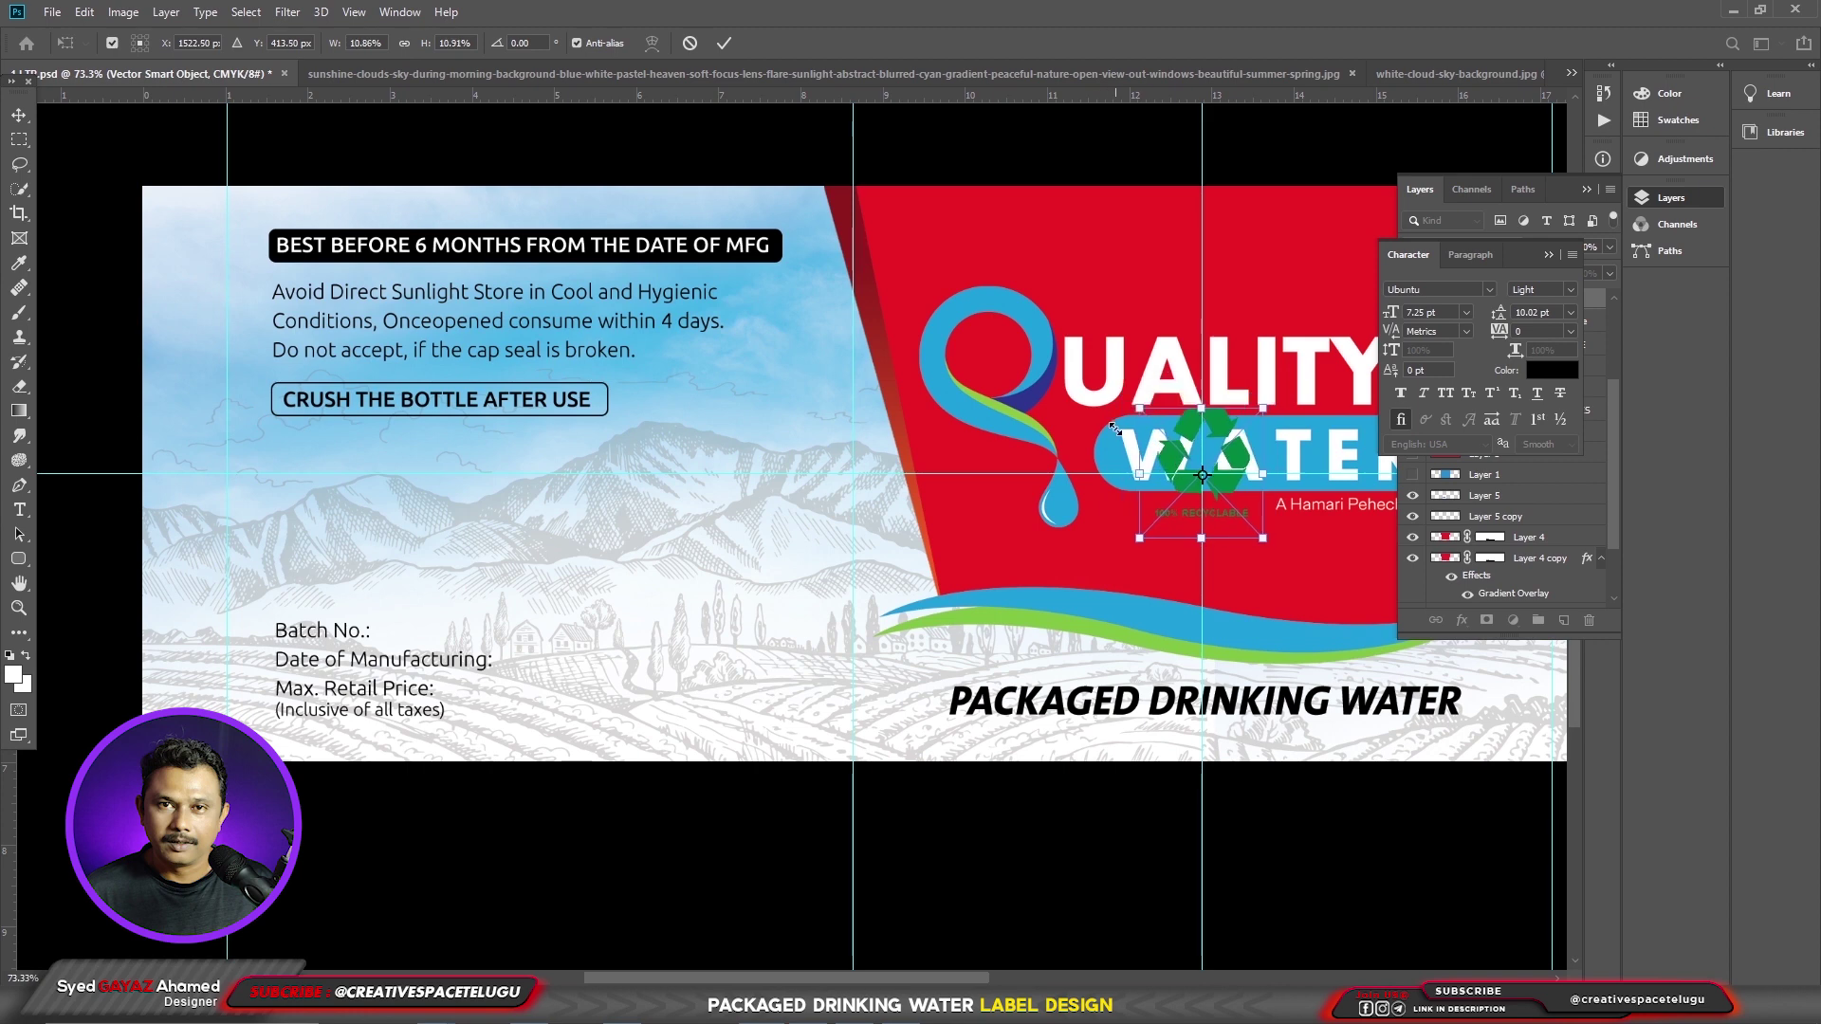
pyautogui.moveTo(1189, 491); pyautogui.dragTo(319, 550)
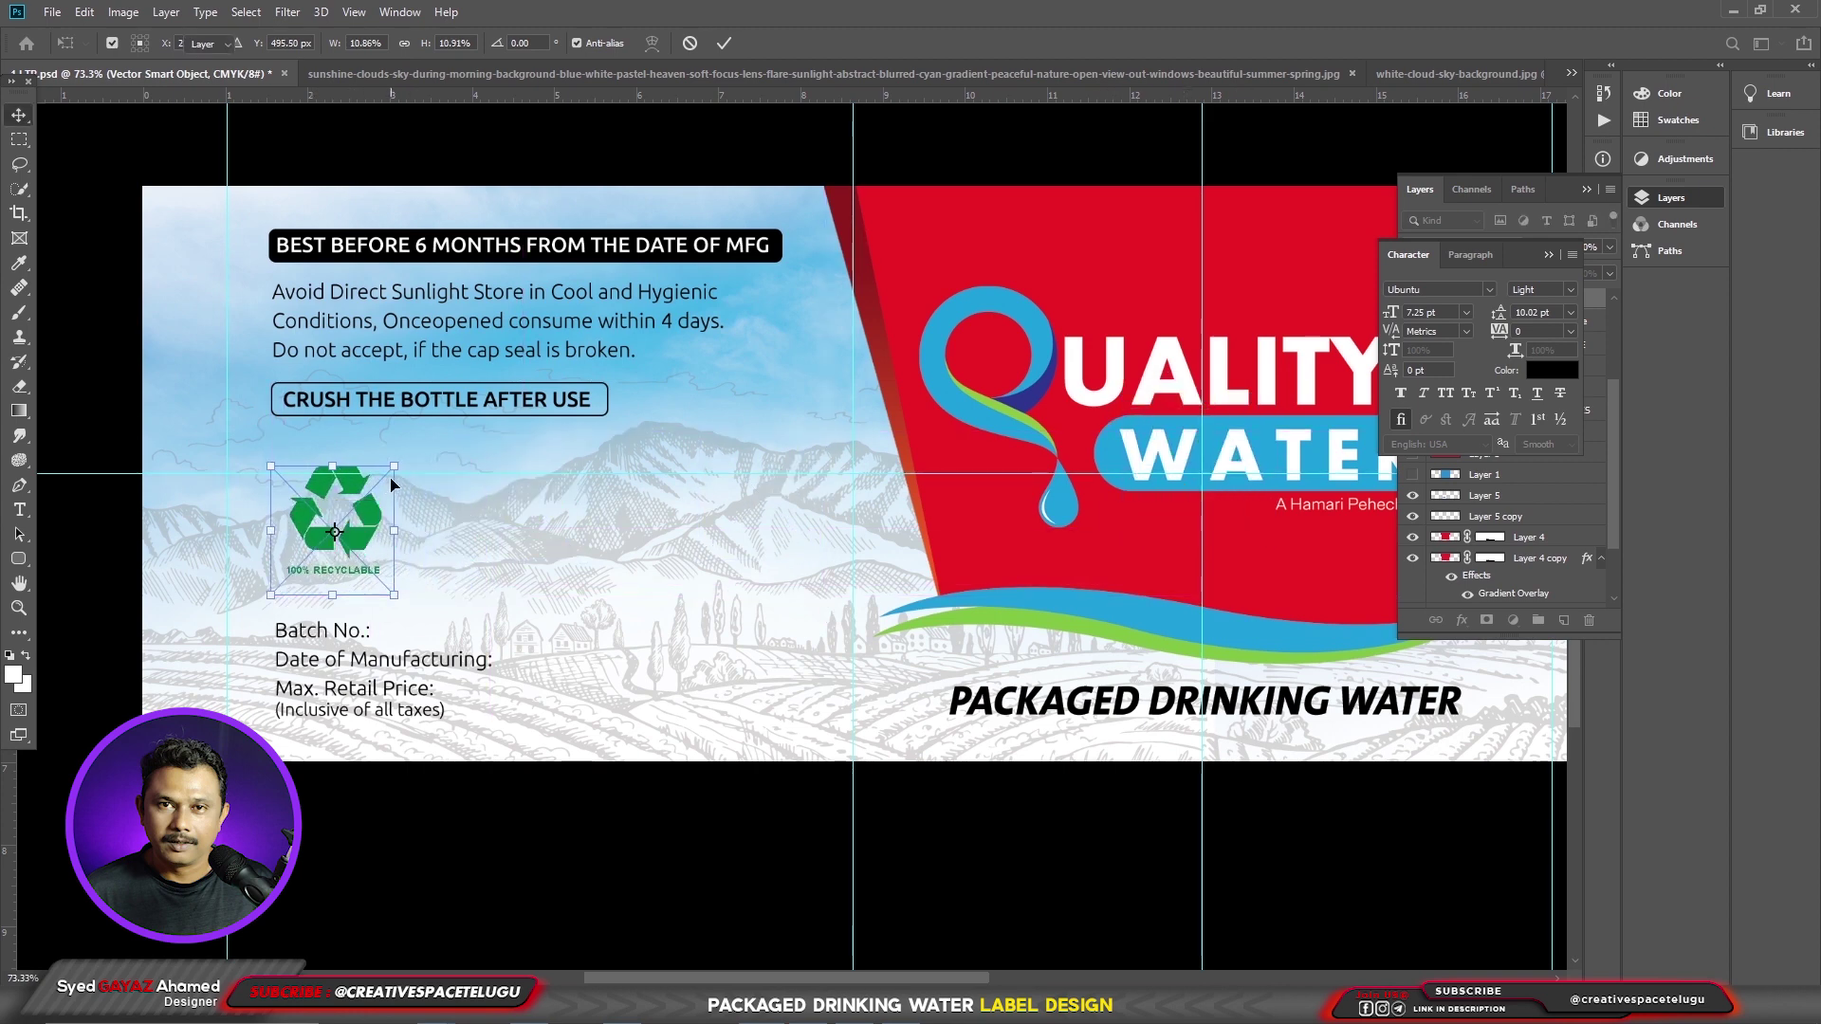
pyautogui.press('Return')
pyautogui.hotkey('ctrl', '+')
# - Rasterize the recycle logo layer and set black as the paint colour for its caption
pyautogui.press('m')
pyautogui.moveTo(402, 602); pyautogui.dragTo(278, 565)
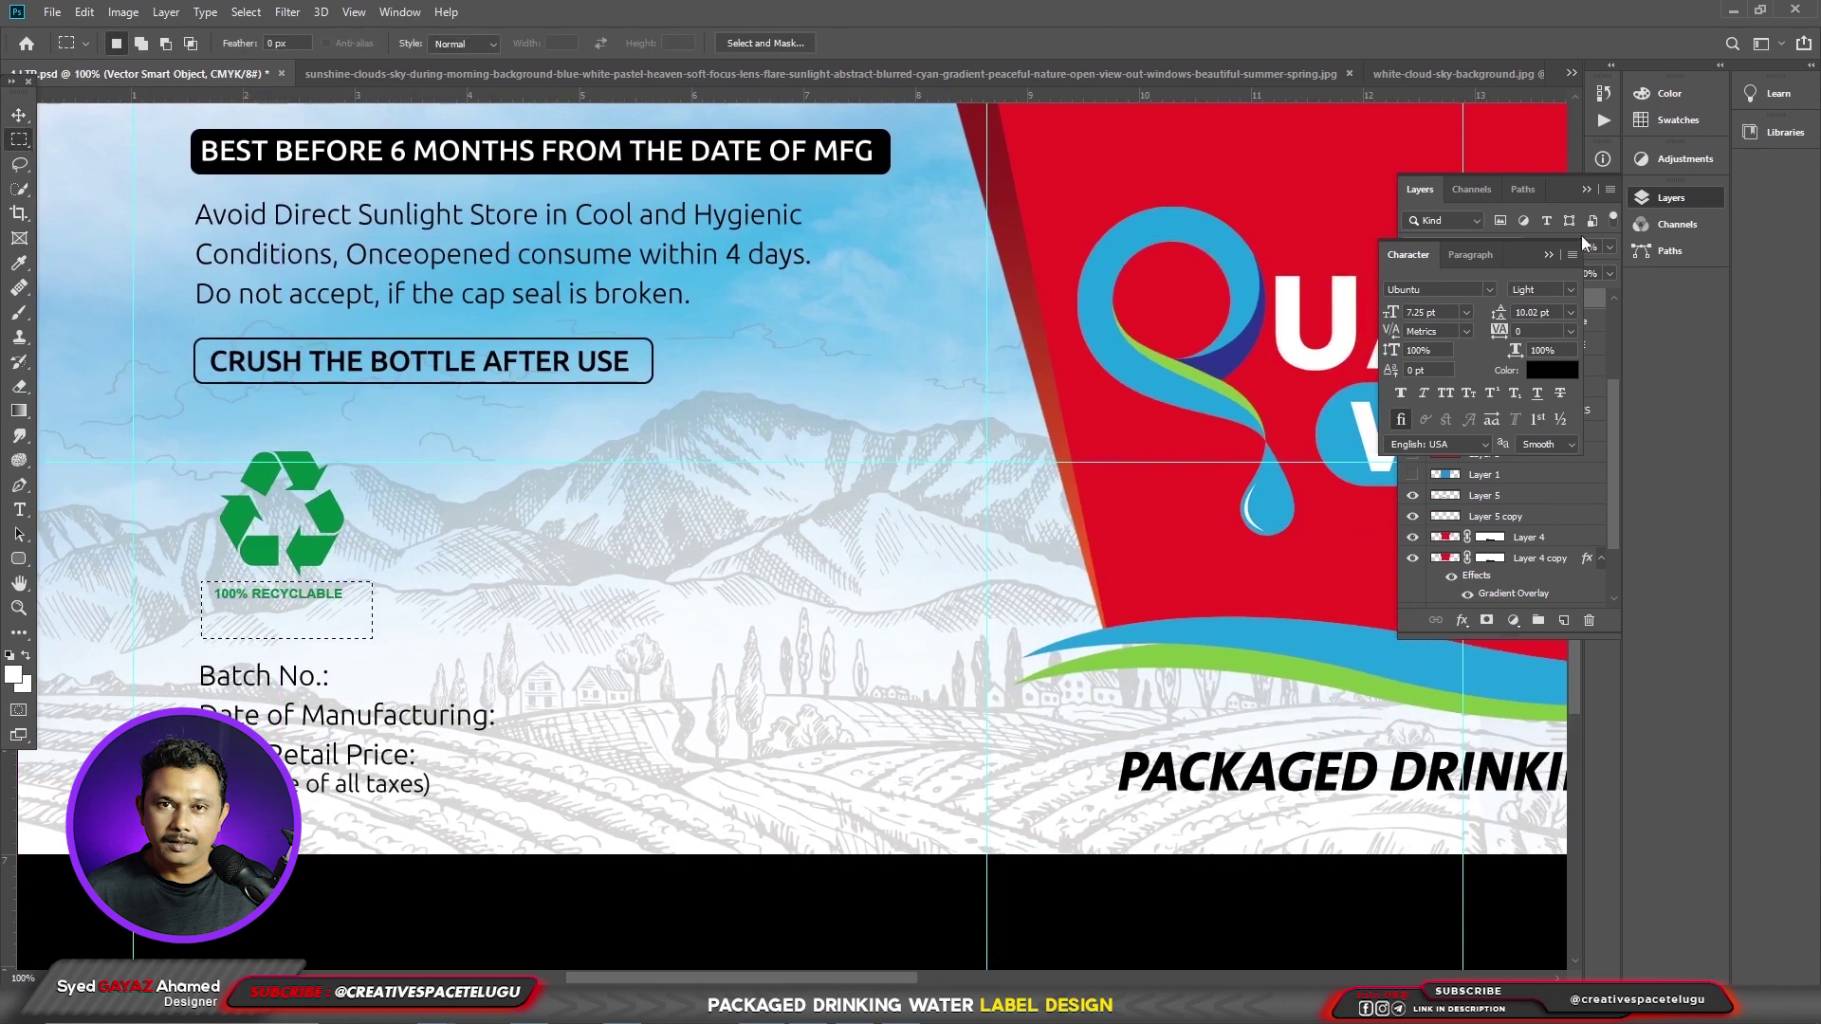
pyautogui.click(1549, 255)
pyautogui.rightClick(1499, 325)
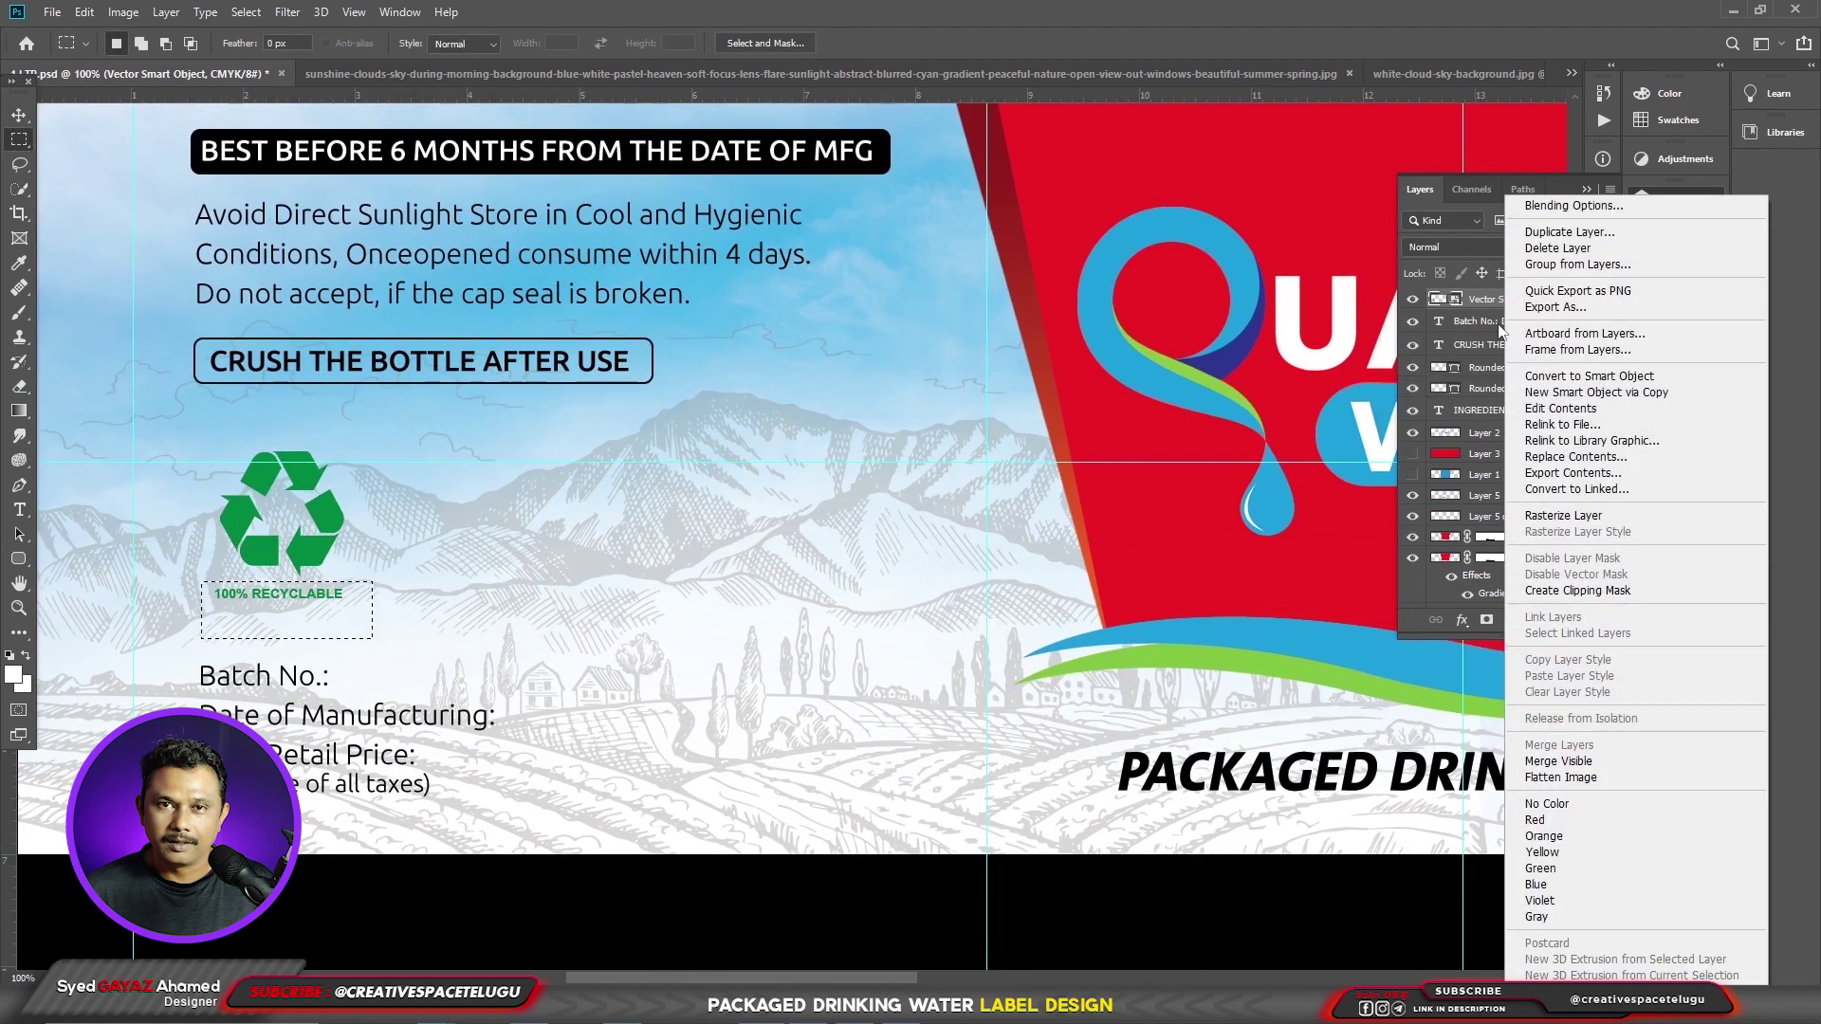
pyautogui.click(1563, 515)
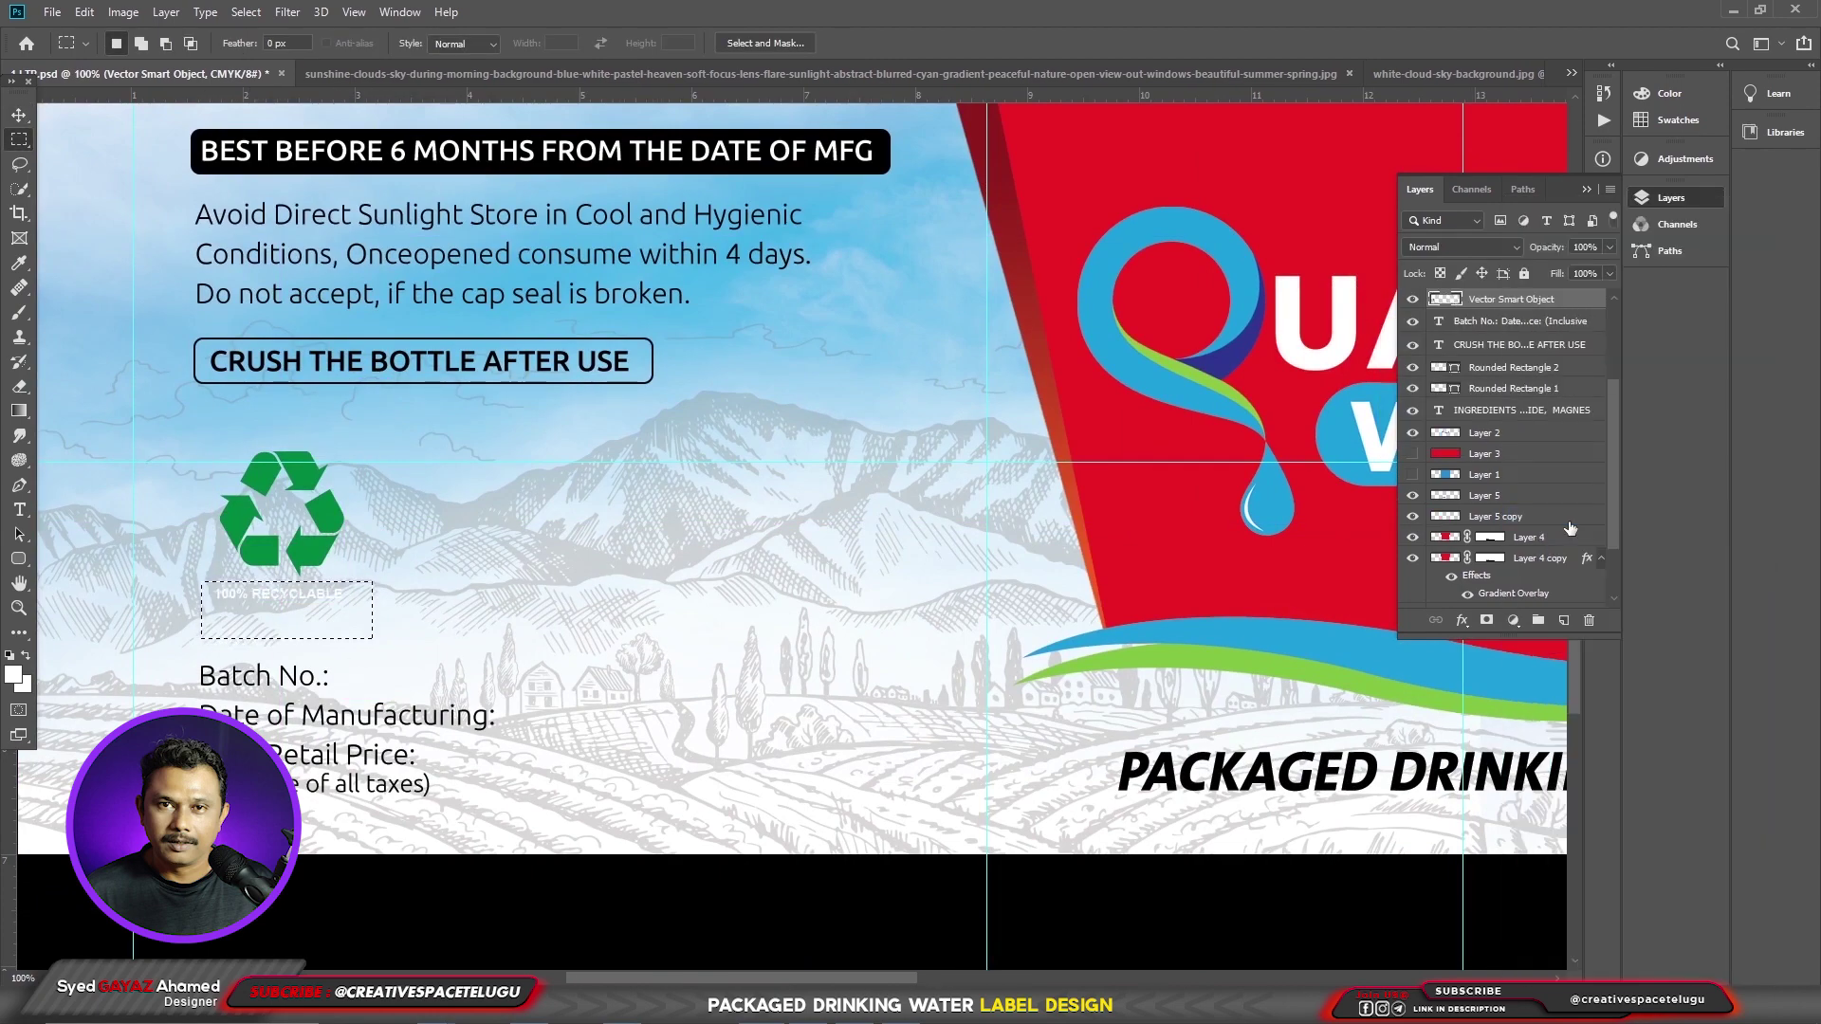
pyautogui.click(1552, 445)
# - Paste the trash-bin figure and scale it down beside the recycle logo
pyautogui.hotkey('ctrl', 'v')
pyautogui.moveTo(1123, 104); pyautogui.dragTo(525, 455)
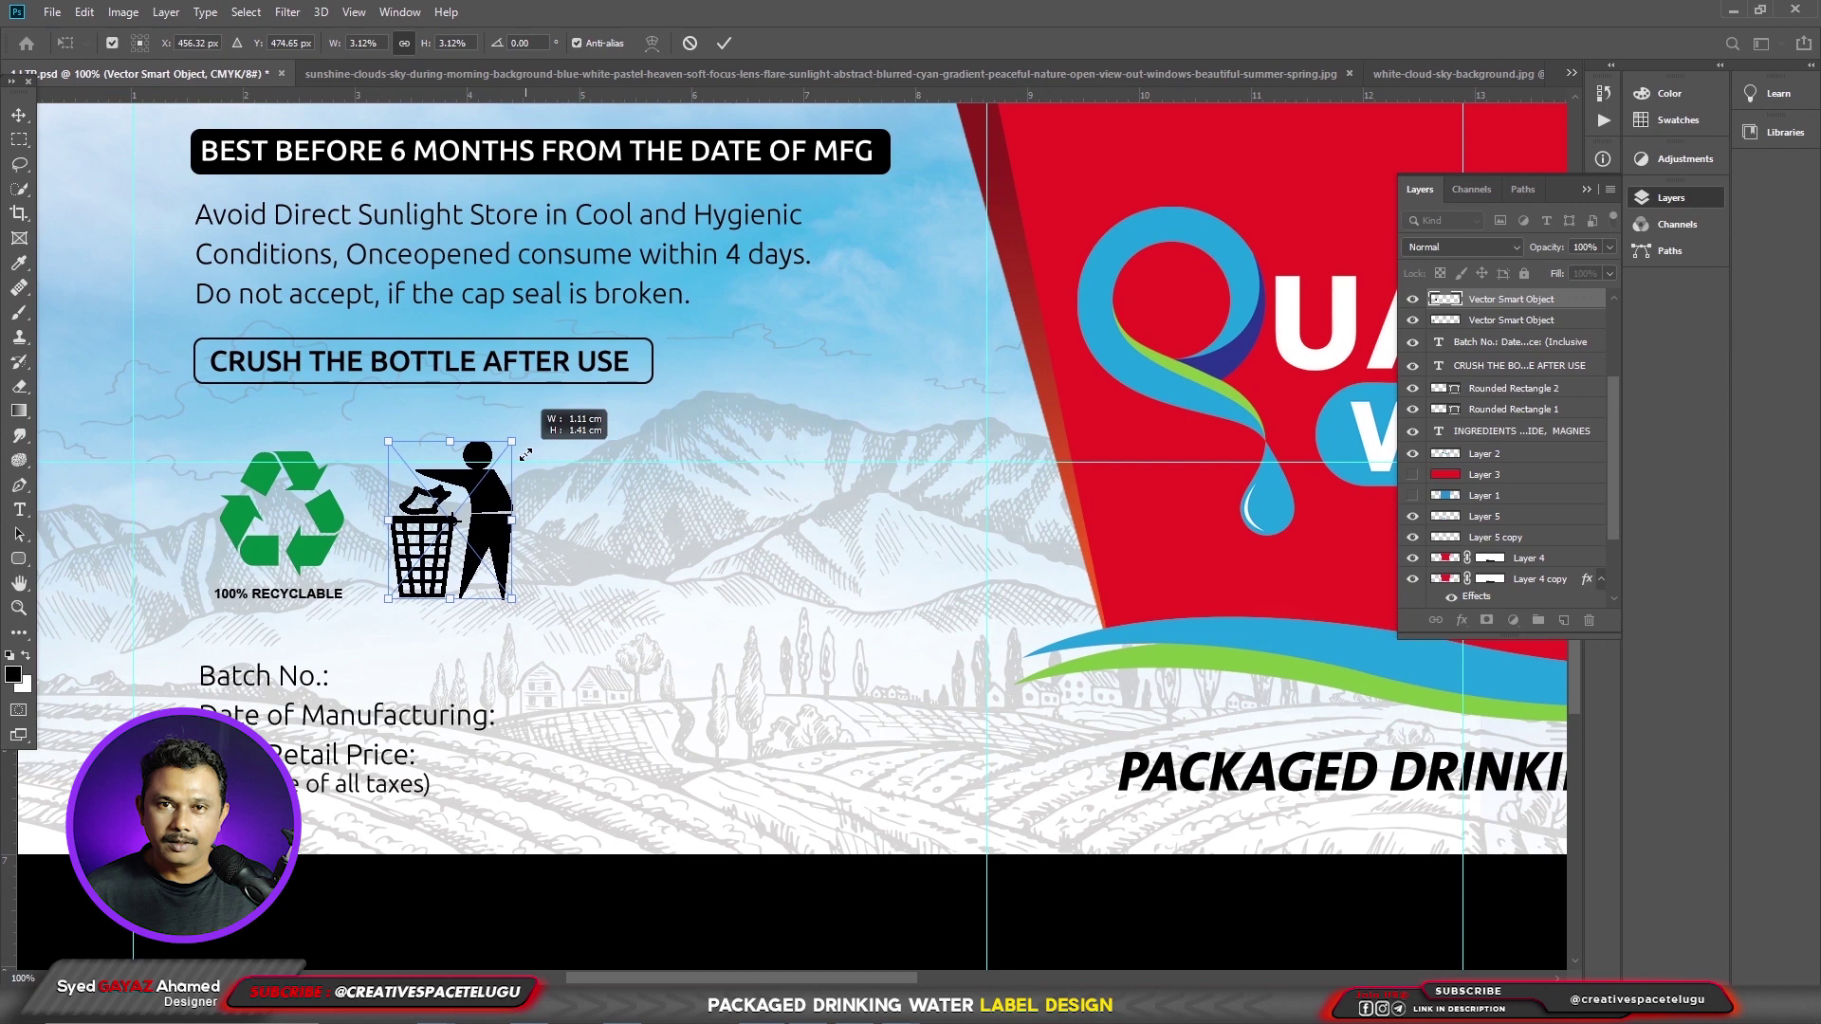
pyautogui.moveTo(525, 456); pyautogui.dragTo(520, 459)
pyautogui.press('Return')
pyautogui.hscroll(-5, 812, 654)
# - Add the text 'Keep Your City Clean' and set it in the Gotham font
pyautogui.press('t')
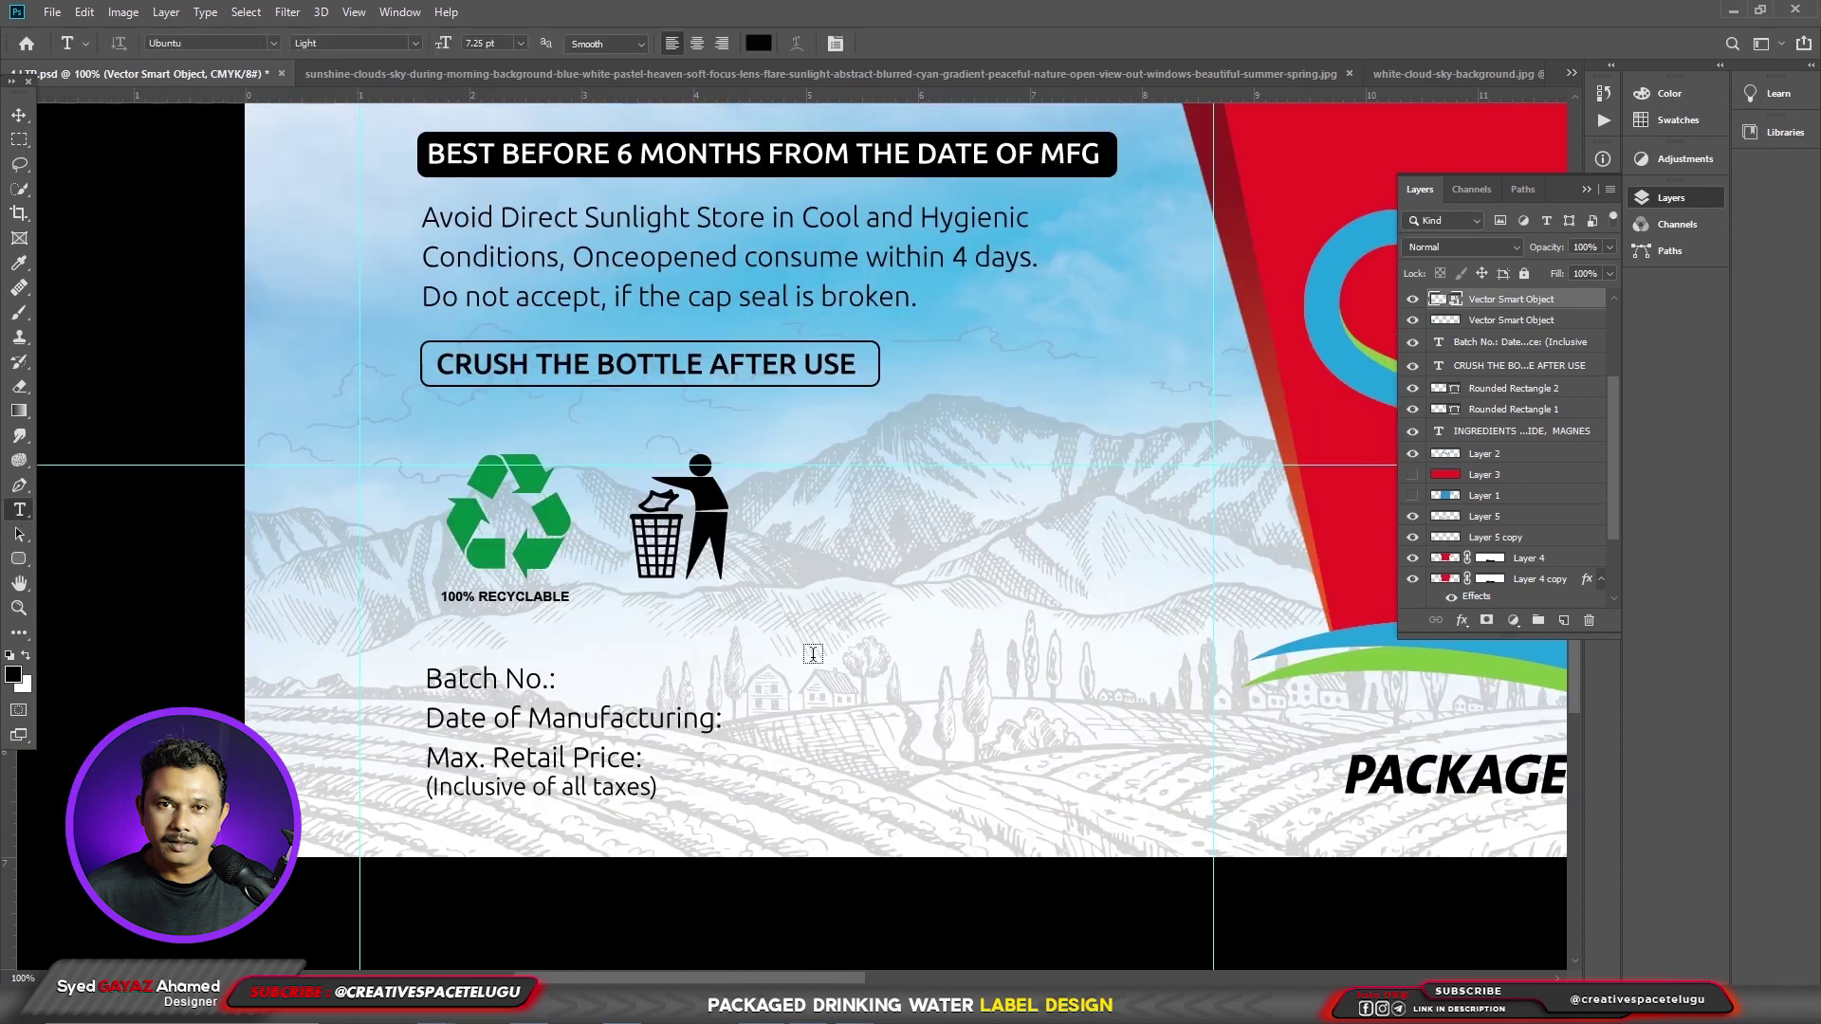
pyautogui.click(755, 656)
pyautogui.write('Keep Y')
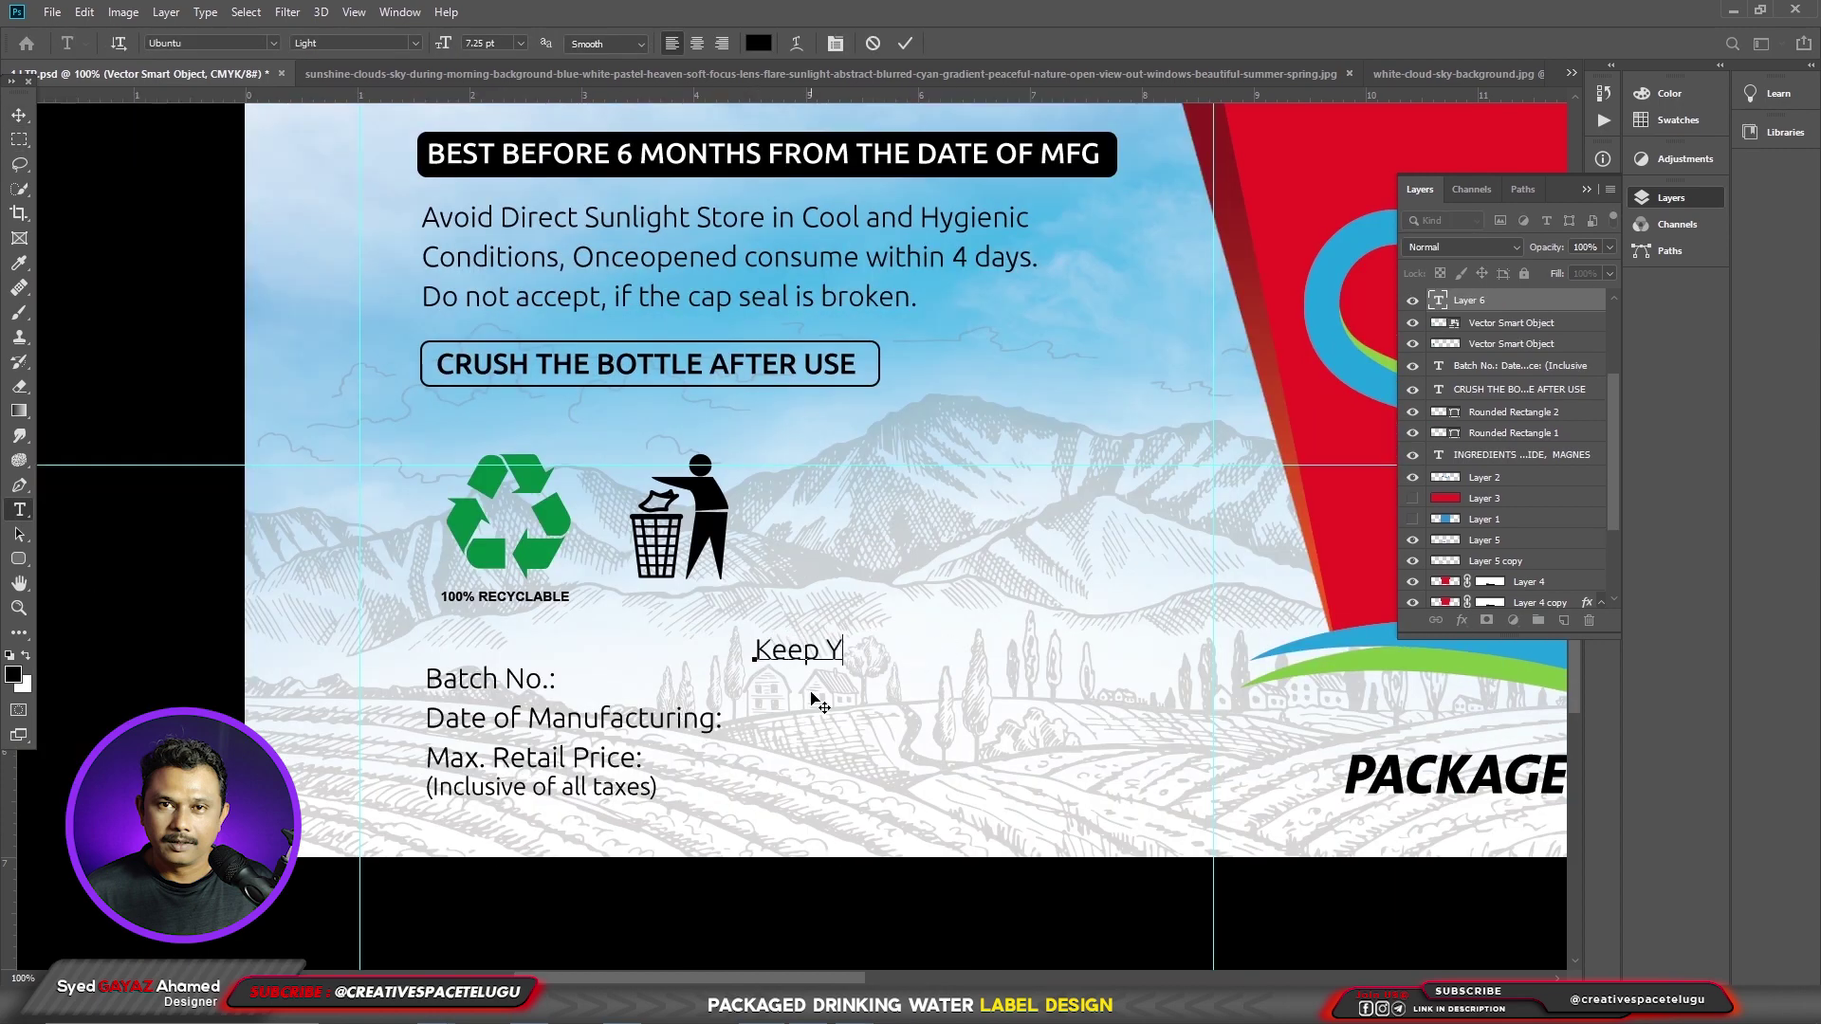
pyautogui.write('our City Clean')
pyautogui.hotkey('ctrl', 'a')
pyautogui.click(240, 42)
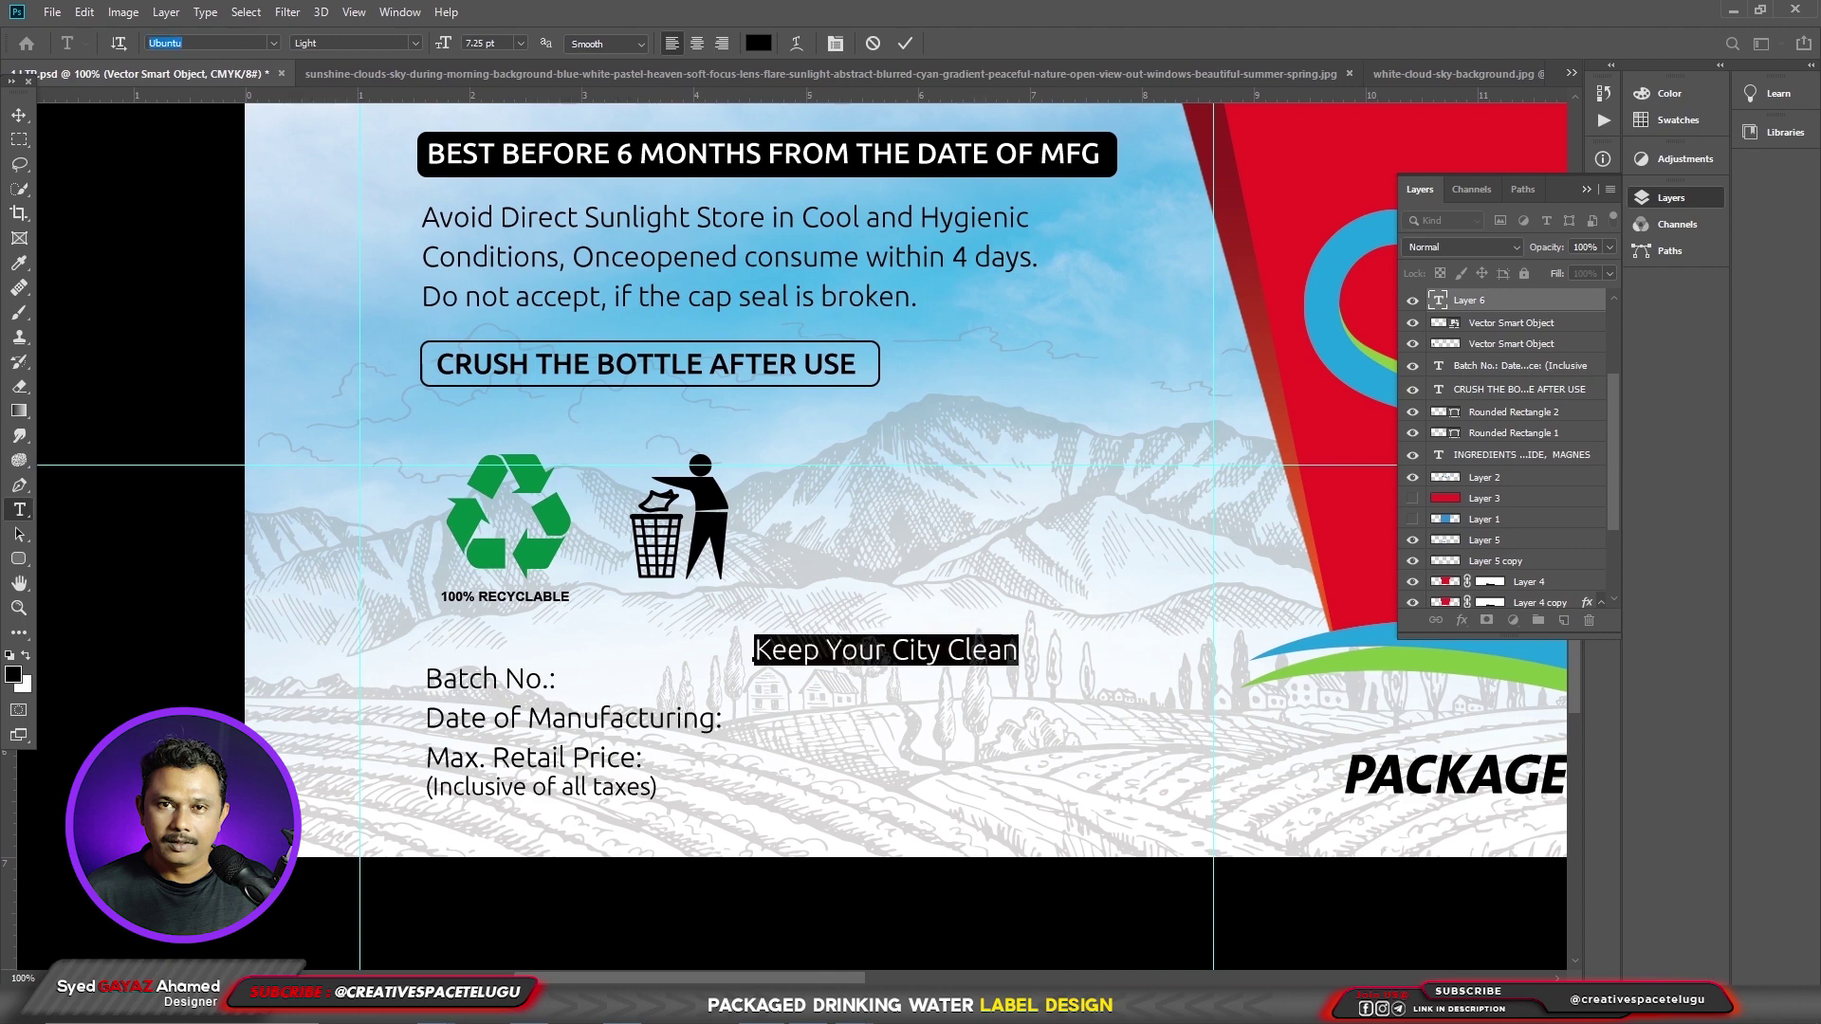
pyautogui.write('goth')
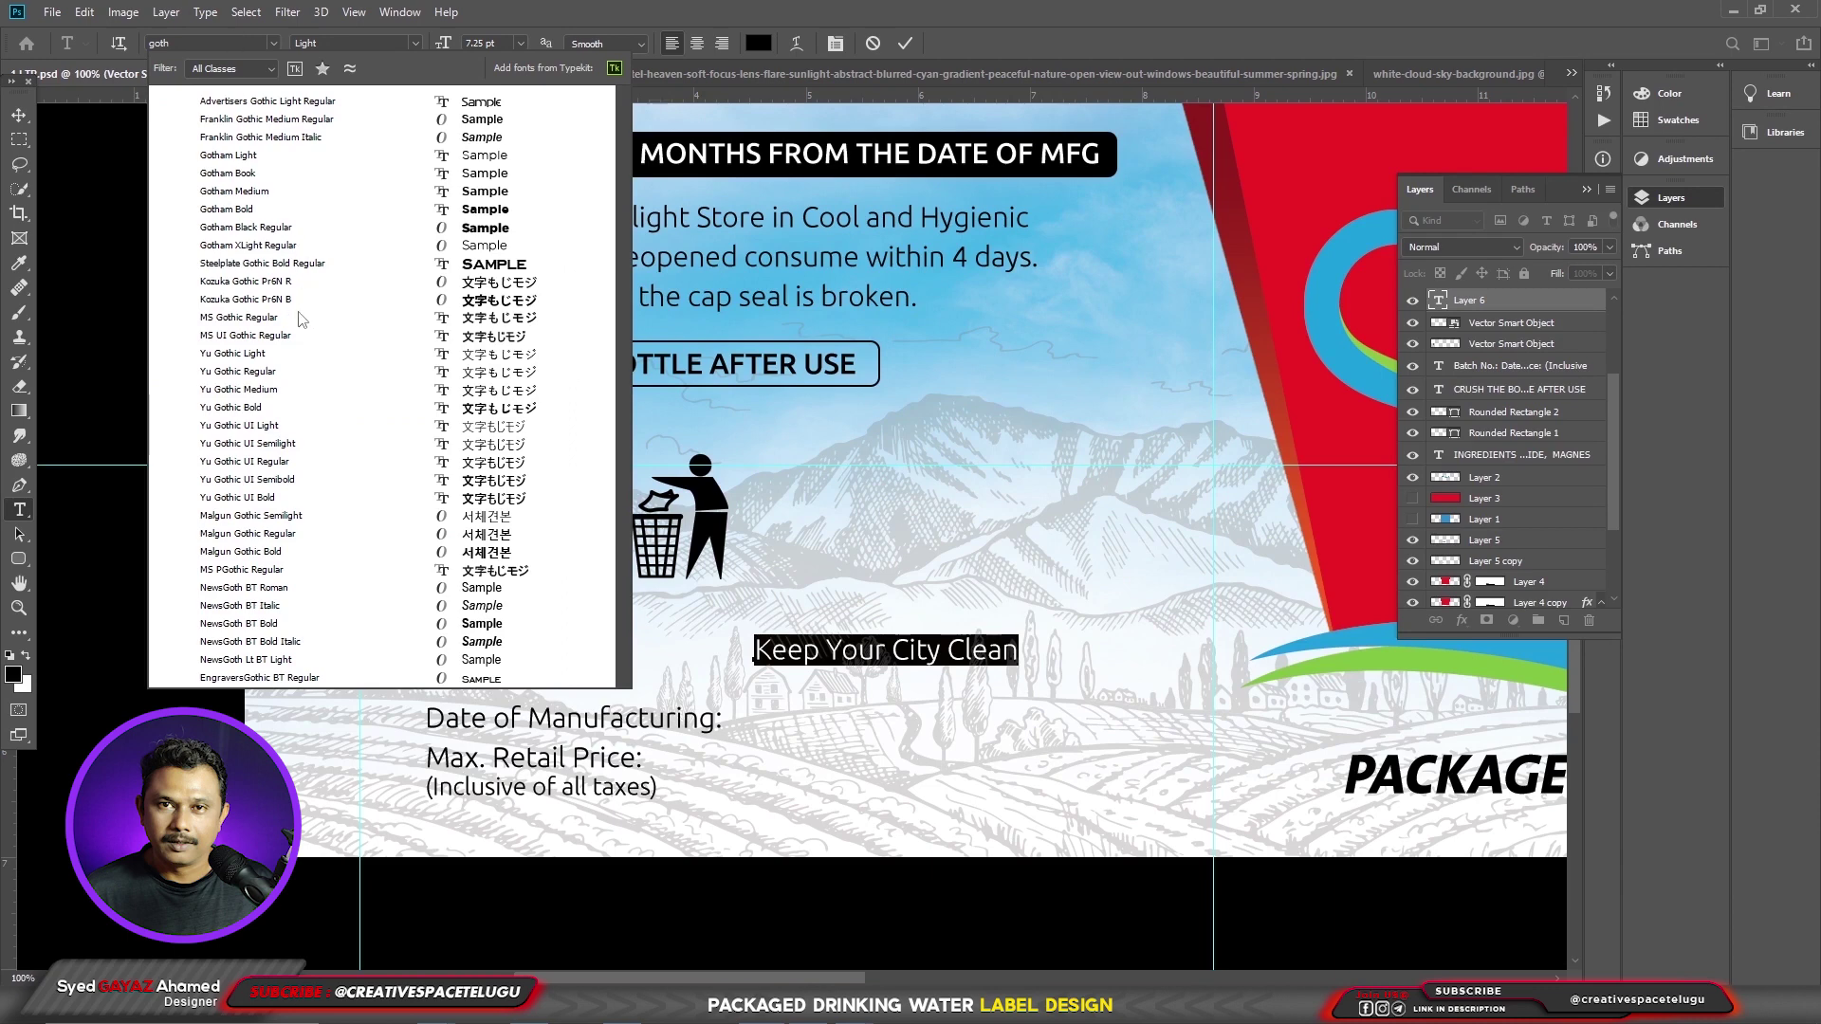
pyautogui.click(264, 210)
# - Make the caption all caps, smaller and centre-aligned, and move it beneath the bin icon
pyautogui.hotkey('ctrl', 't')
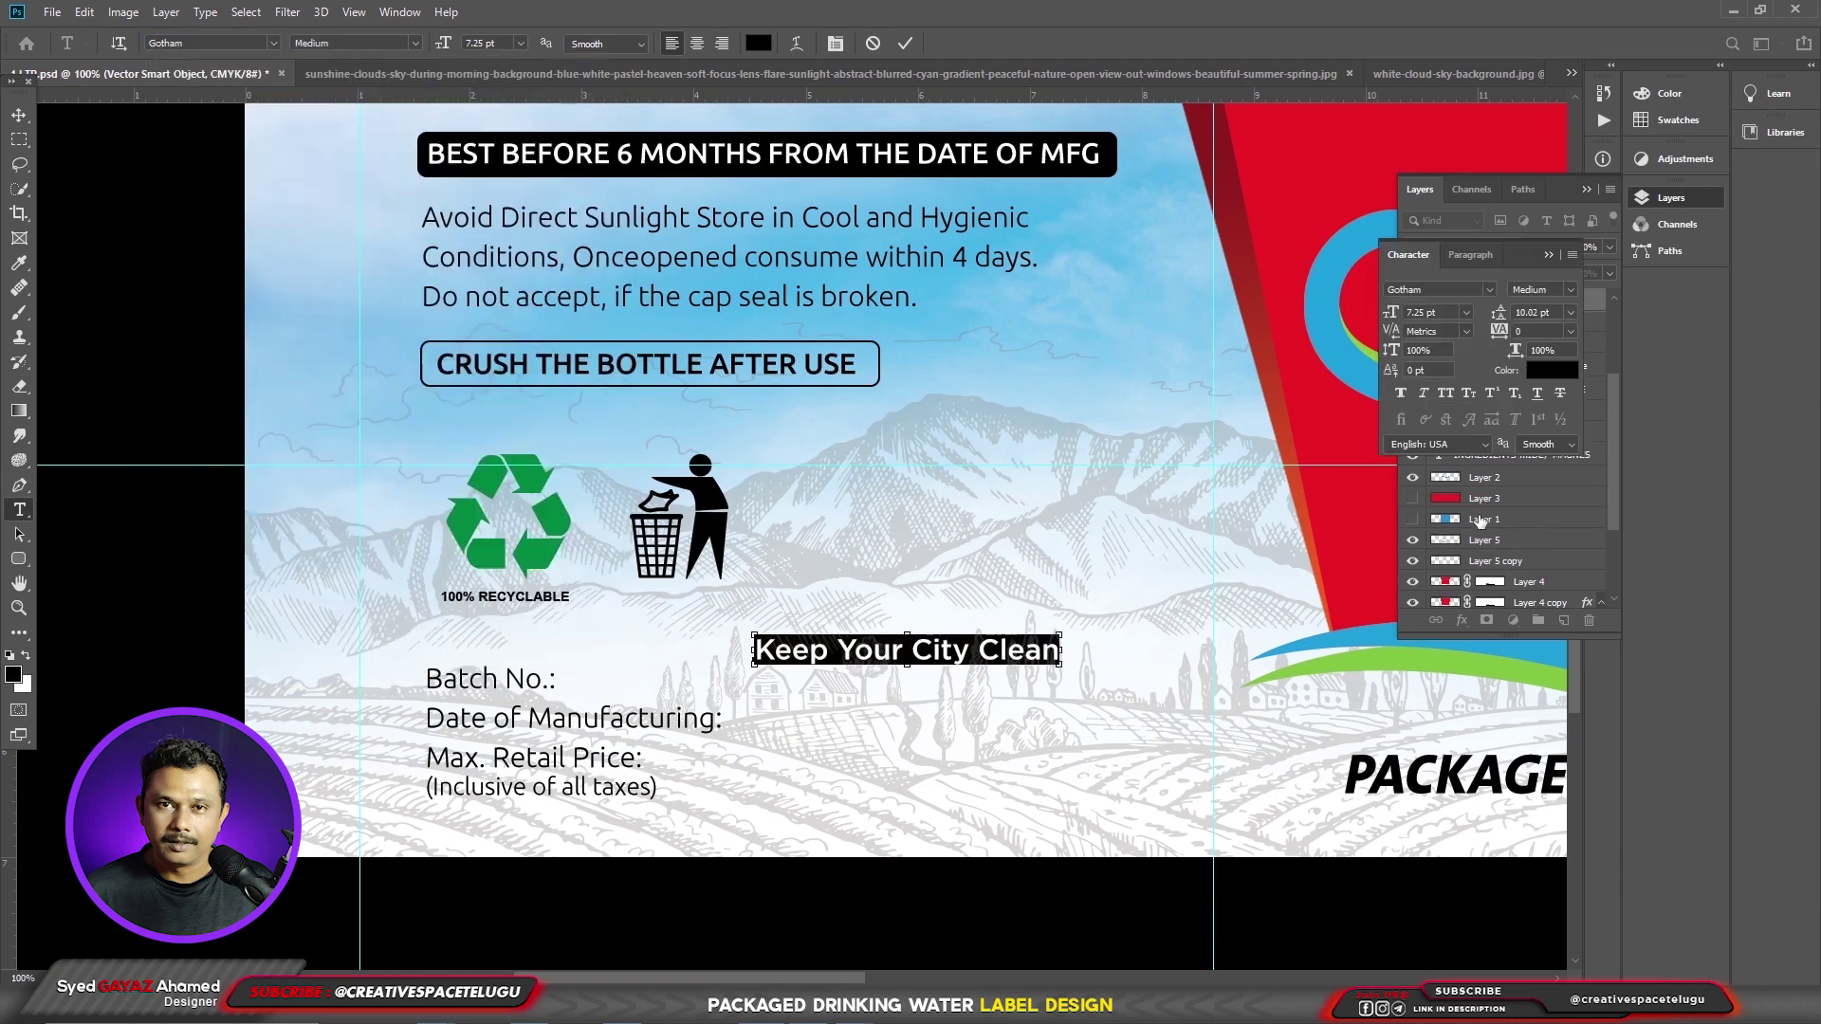
pyautogui.click(1446, 390)
pyautogui.hotkey('ctrl', 'shift', ',')
pyautogui.hotkey('ctrl', 'shift', ',')
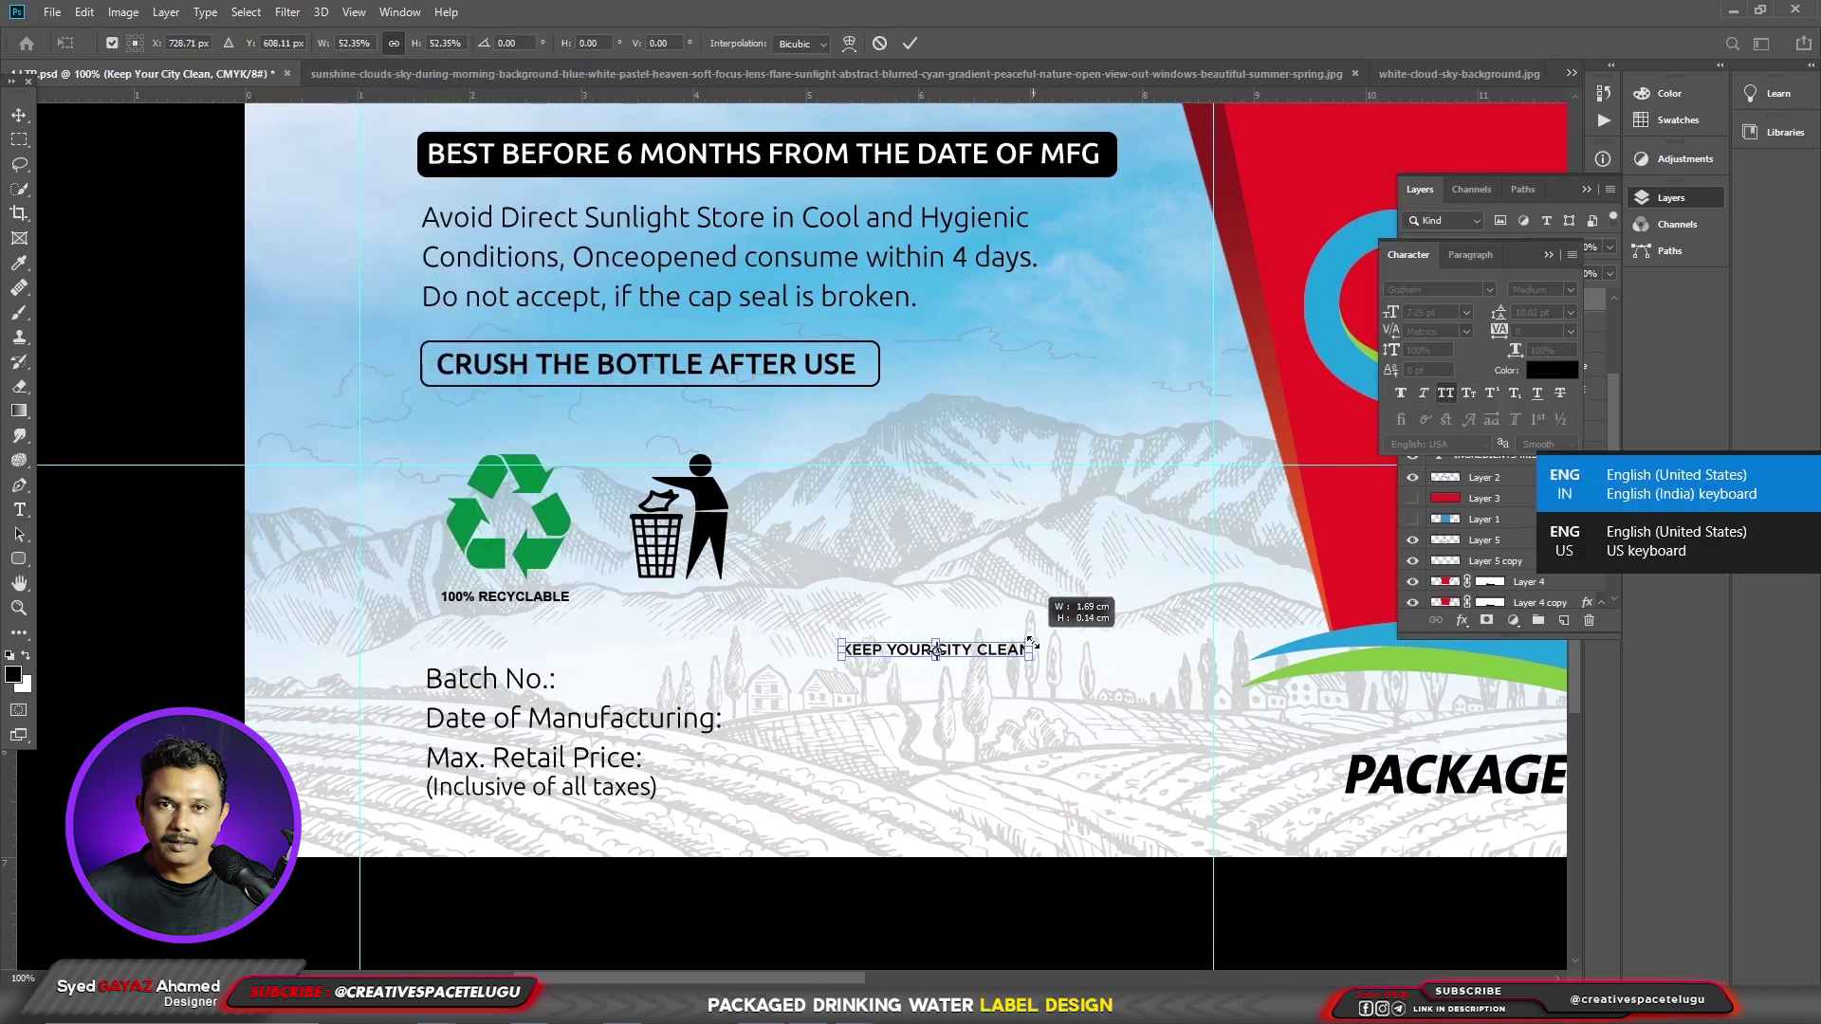
pyautogui.hotkey('ctrl', 'shift', 'c')
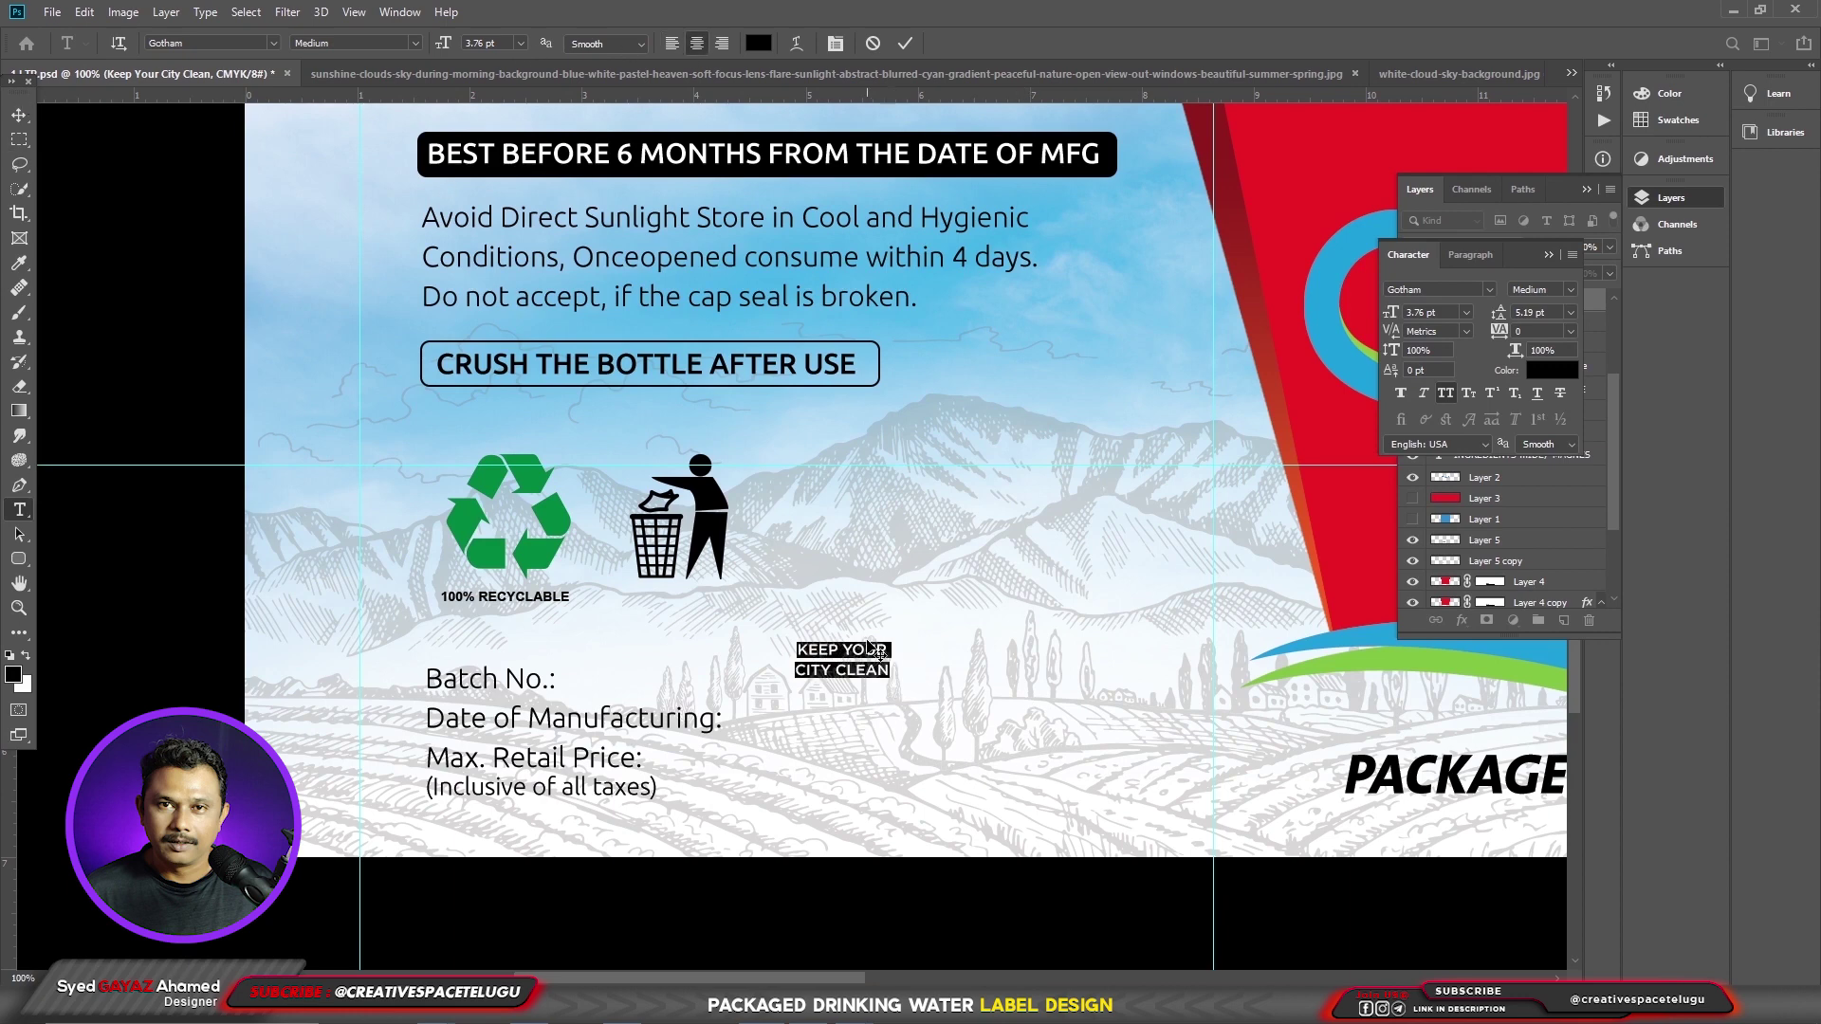
pyautogui.hotkey('ctrl', 'Return')
pyautogui.press('v')
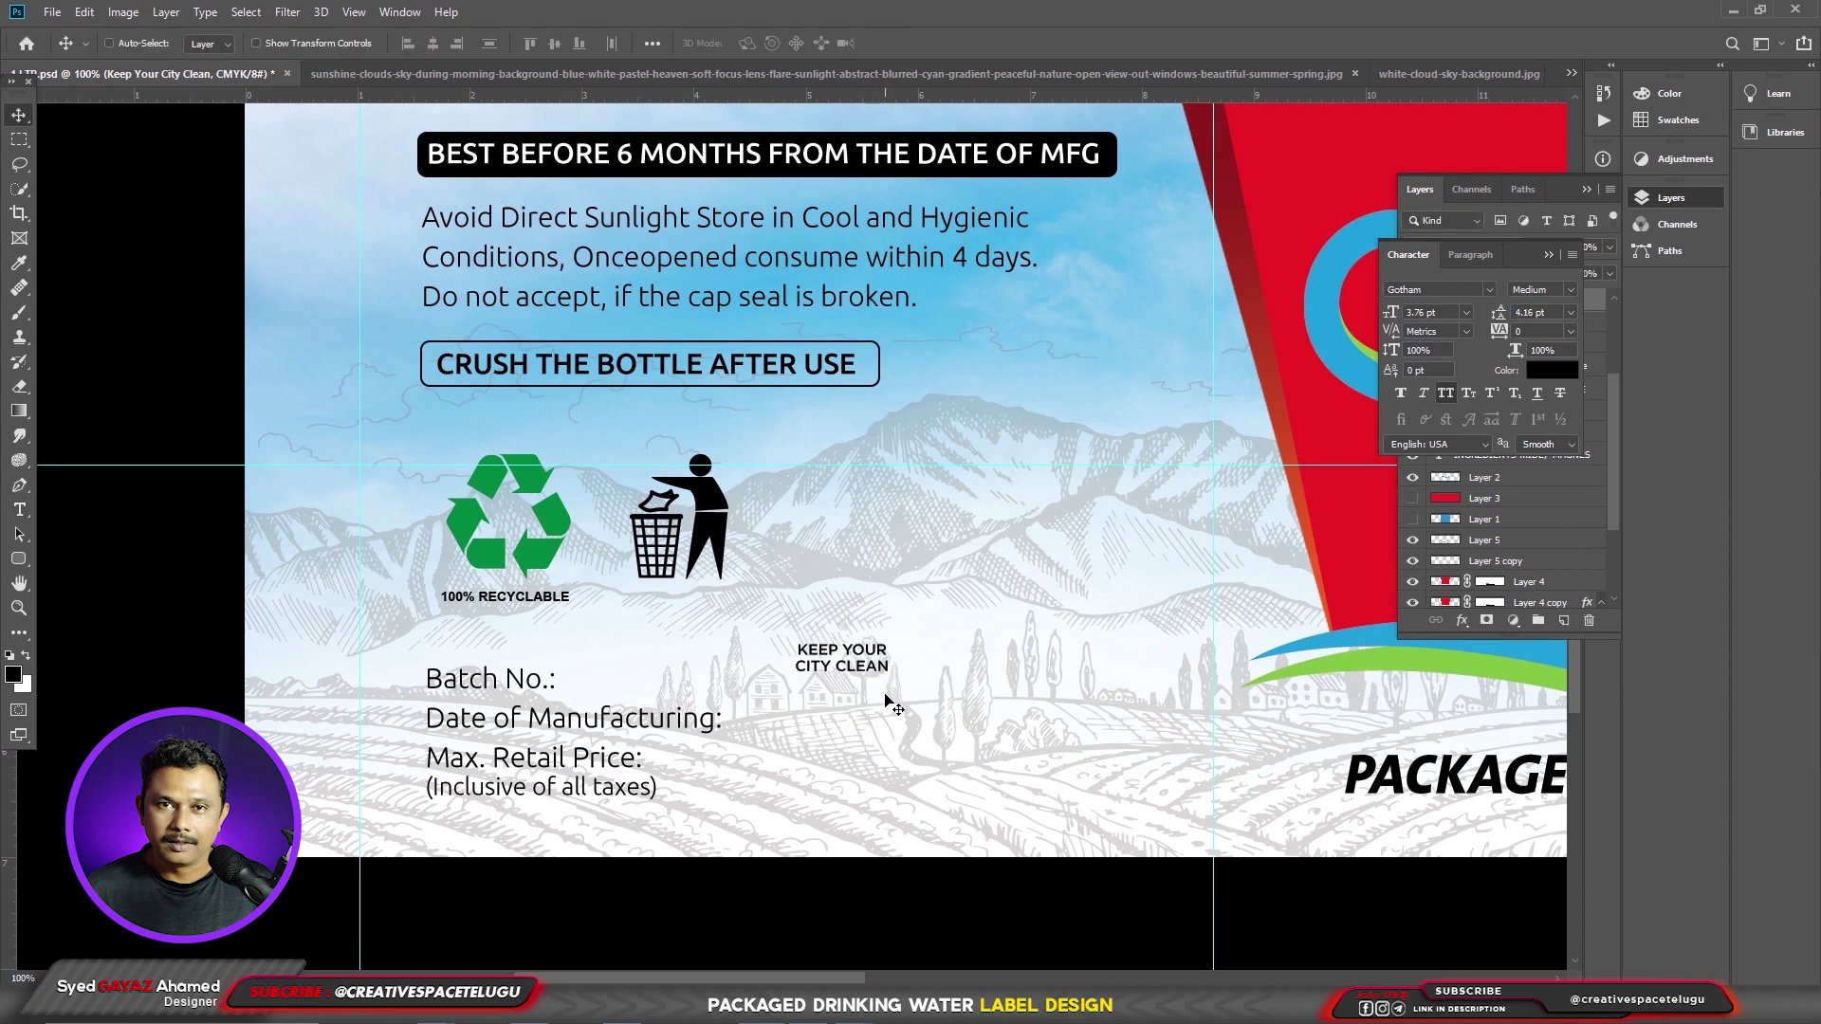
pyautogui.moveTo(883, 700); pyautogui.dragTo(715, 620)
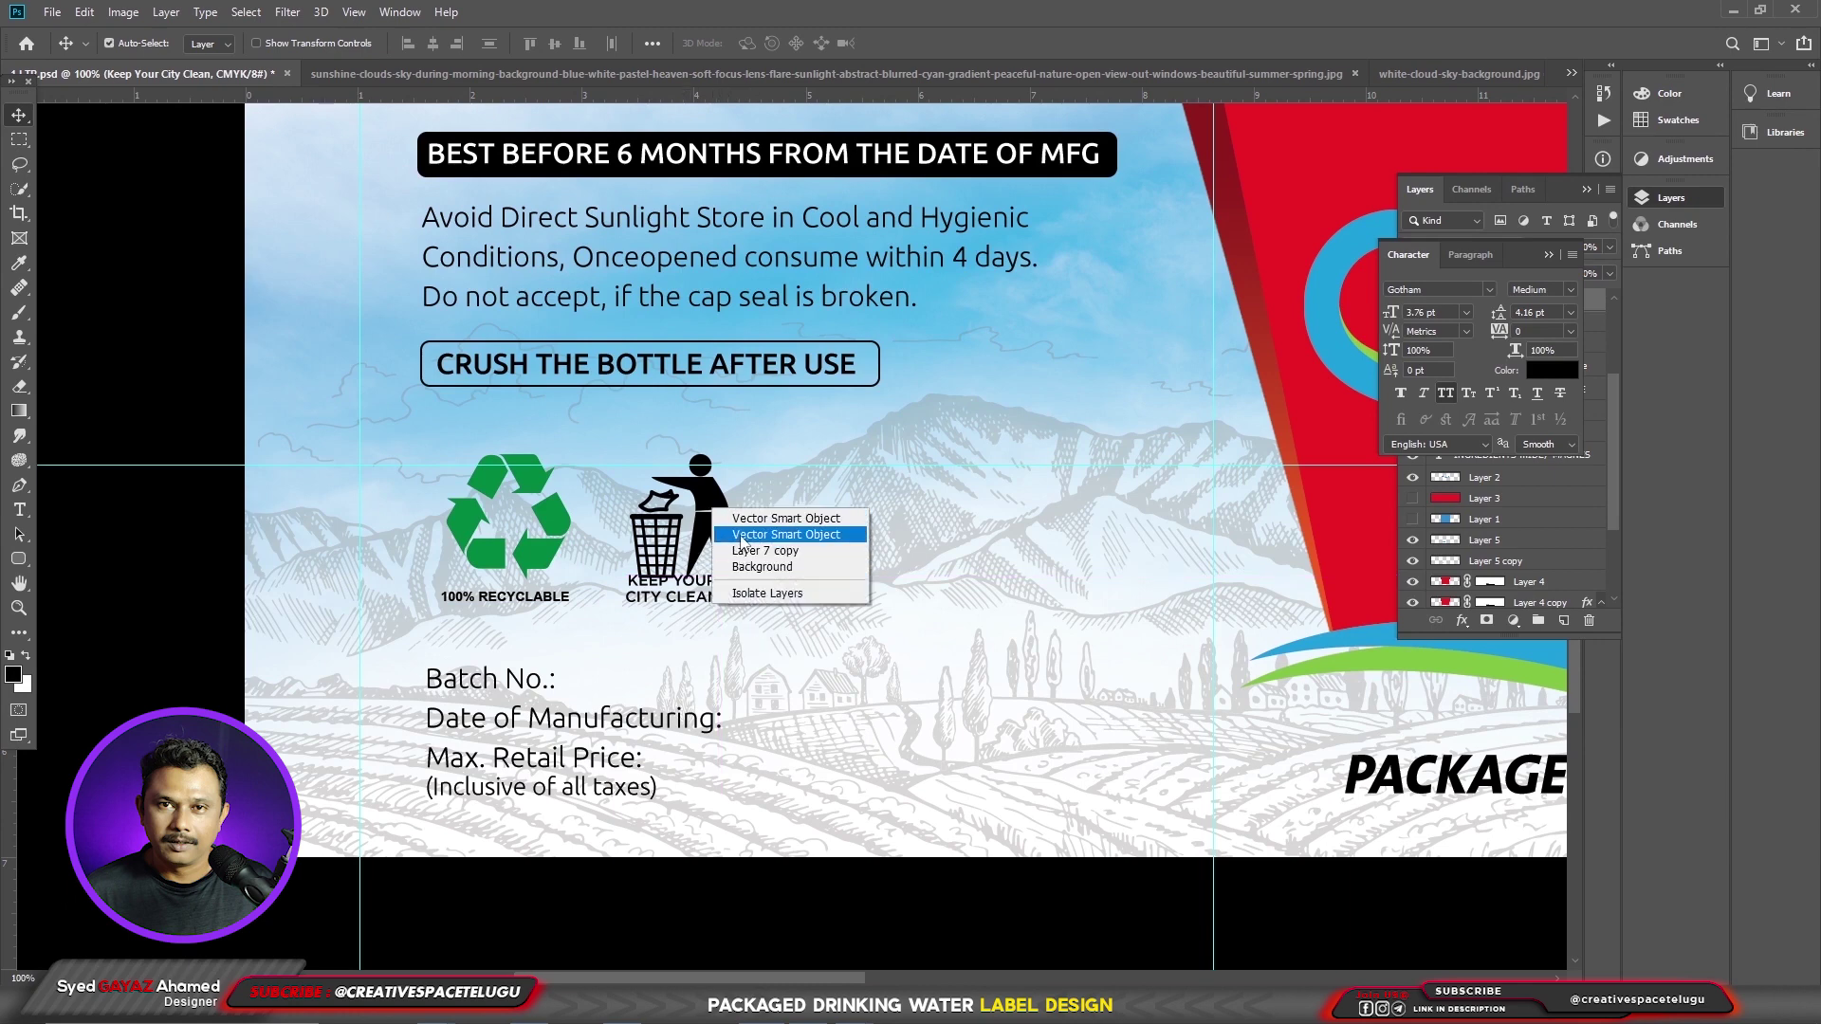
# - Shrink the bin icon slightly, nudge it up, and paste in the Swachh Bharat logo
pyautogui.click(768, 519)
pyautogui.hotkey('ctrl', 't')
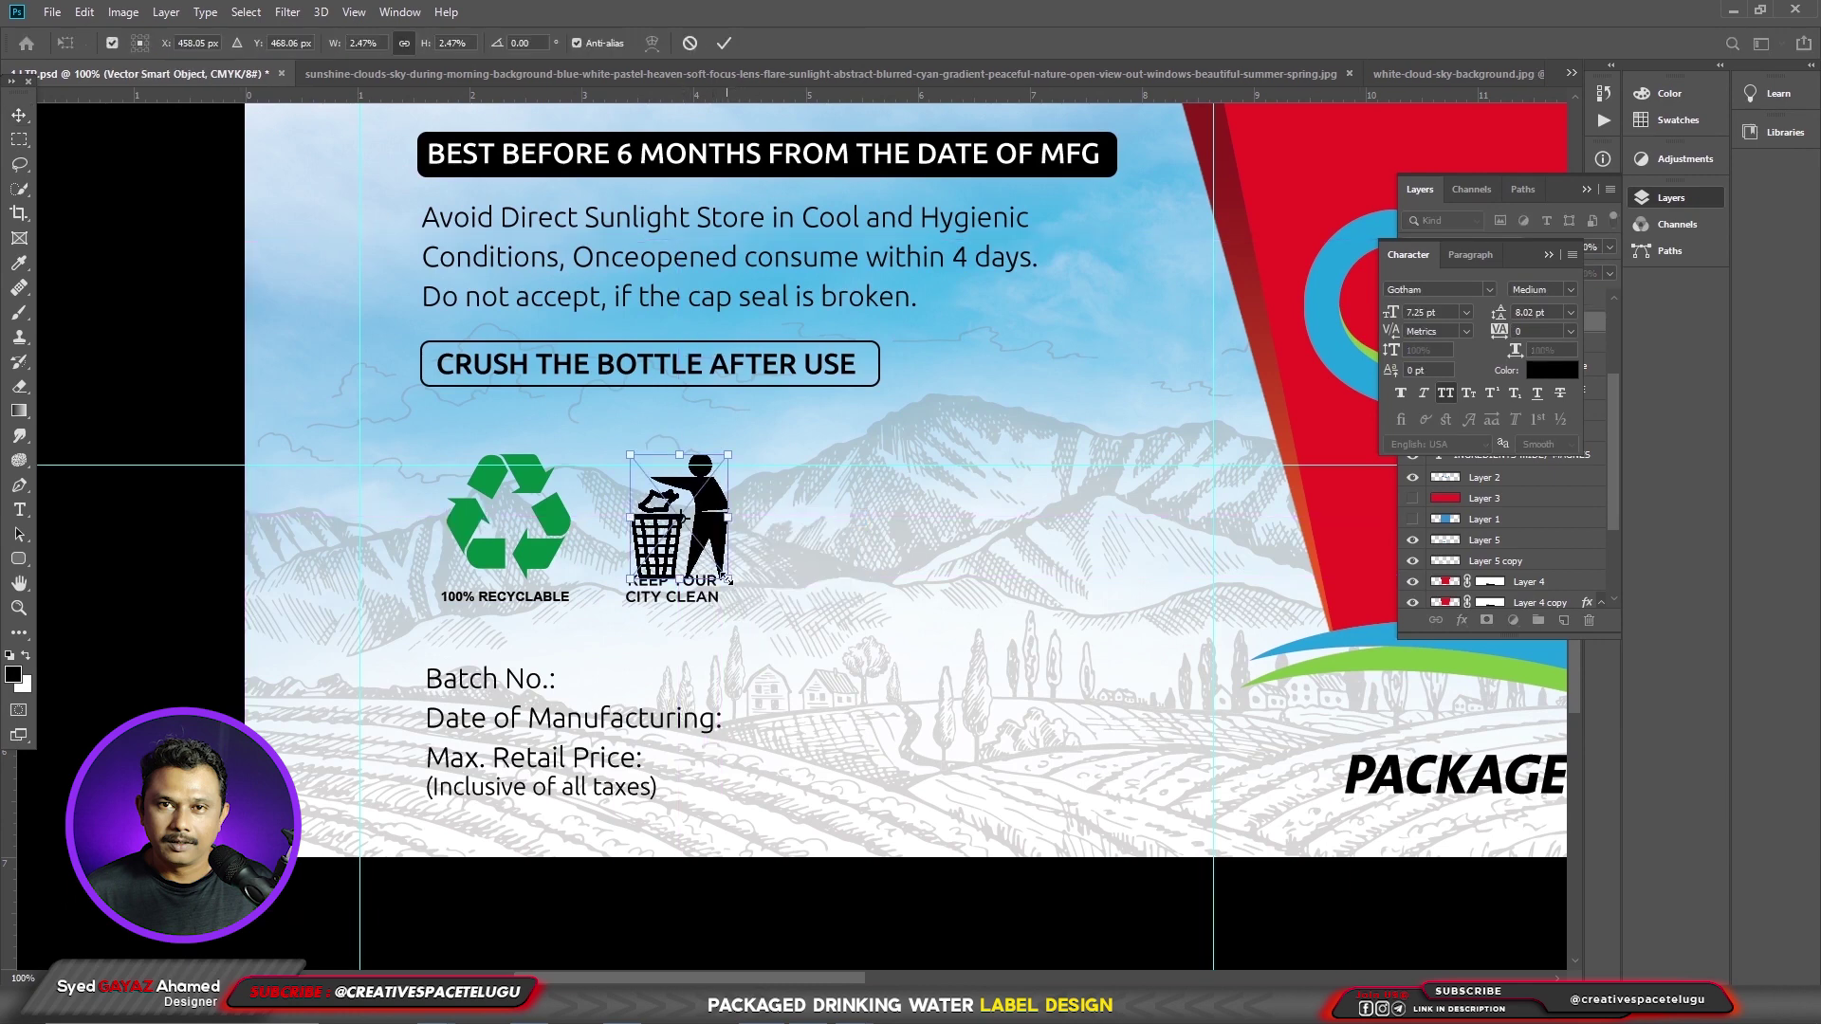
pyautogui.moveTo(724, 575); pyautogui.dragTo(726, 572)
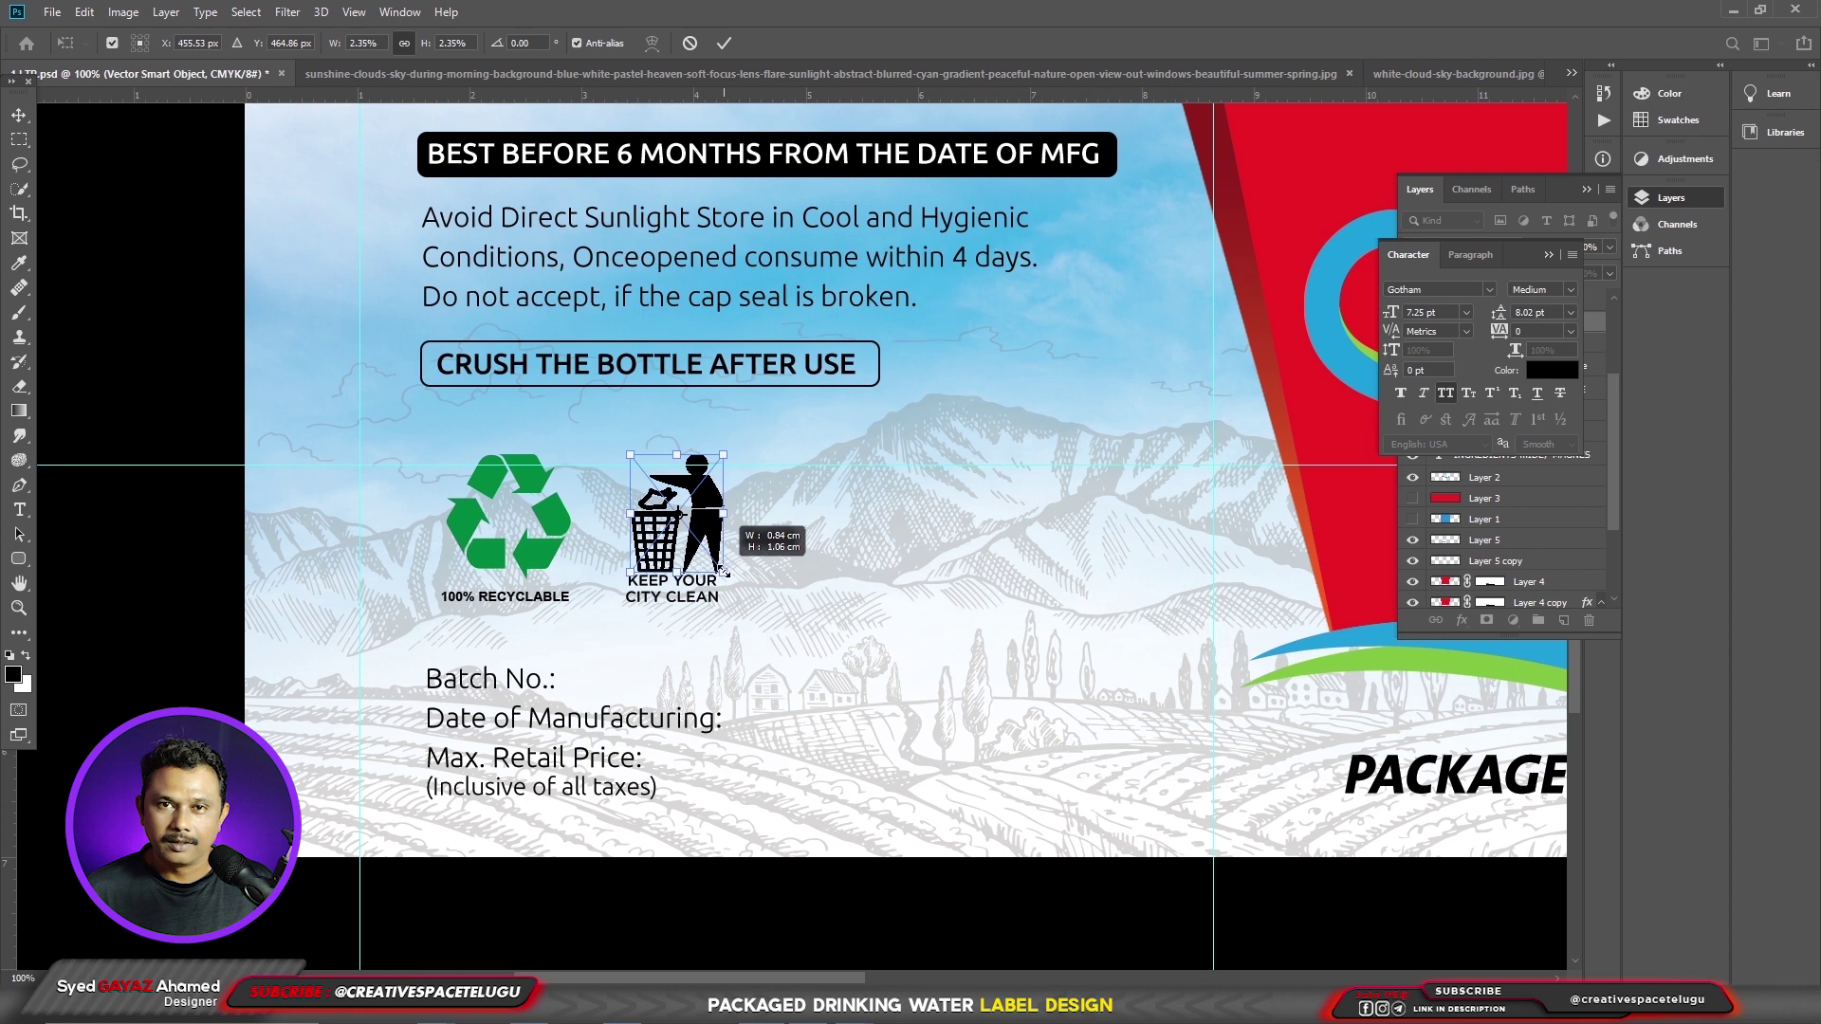
pyautogui.moveTo(724, 572); pyautogui.dragTo(721, 569)
pyautogui.press('Return')
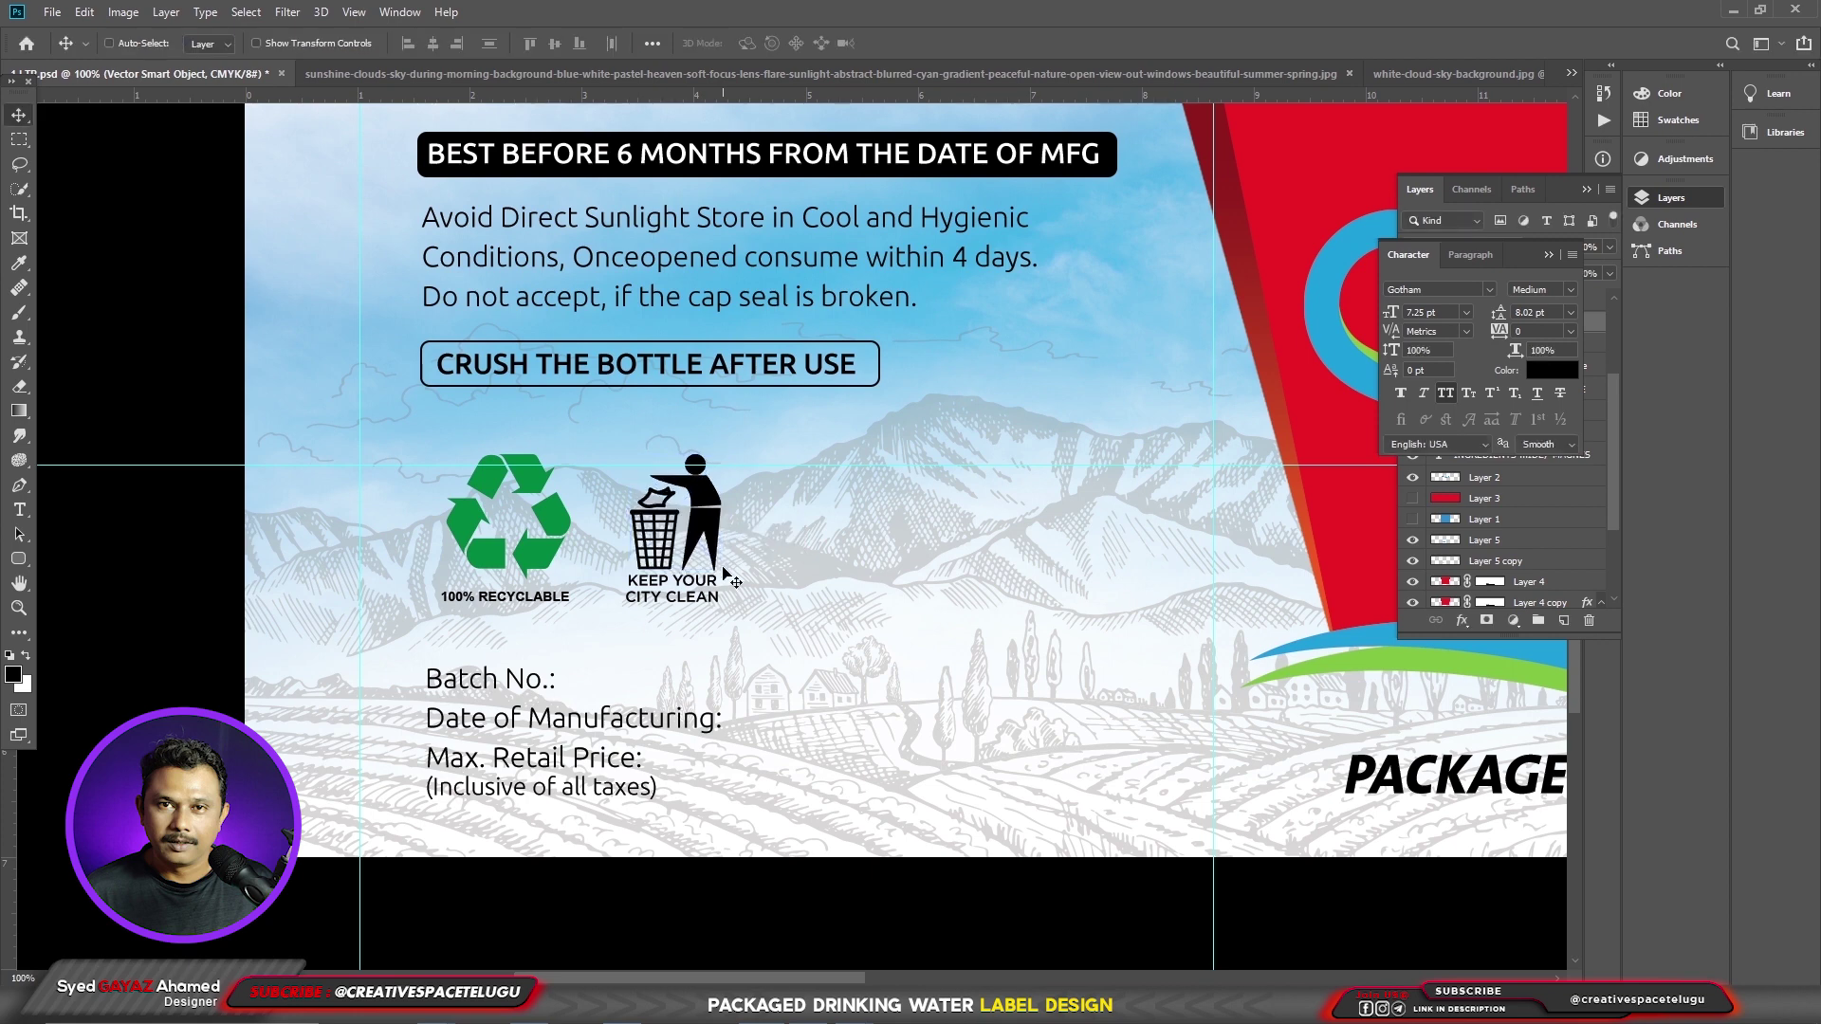
pyautogui.press('Up')
pyautogui.press('Up')
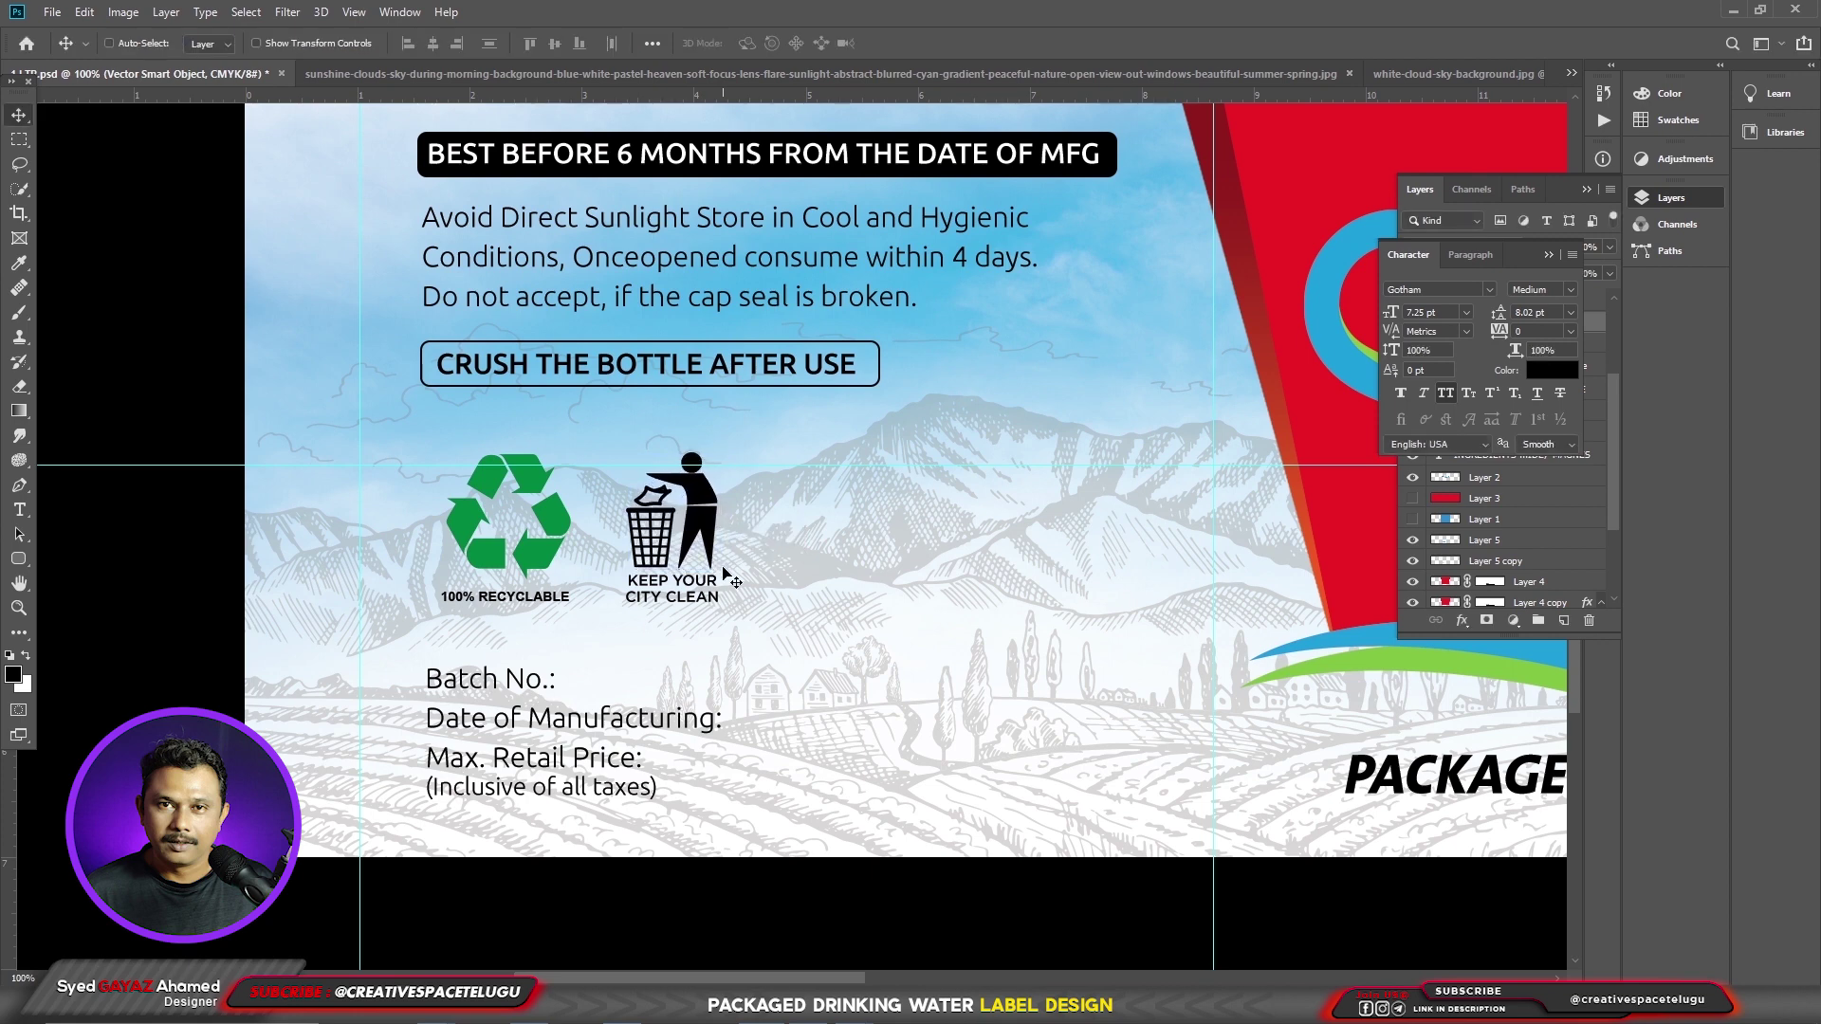
pyautogui.hotkey('ctrl', 'v')
# - Scale down the Swachh Bharat logo and move it next to the bin icon
pyautogui.moveTo(938, 535); pyautogui.dragTo(961, 589)
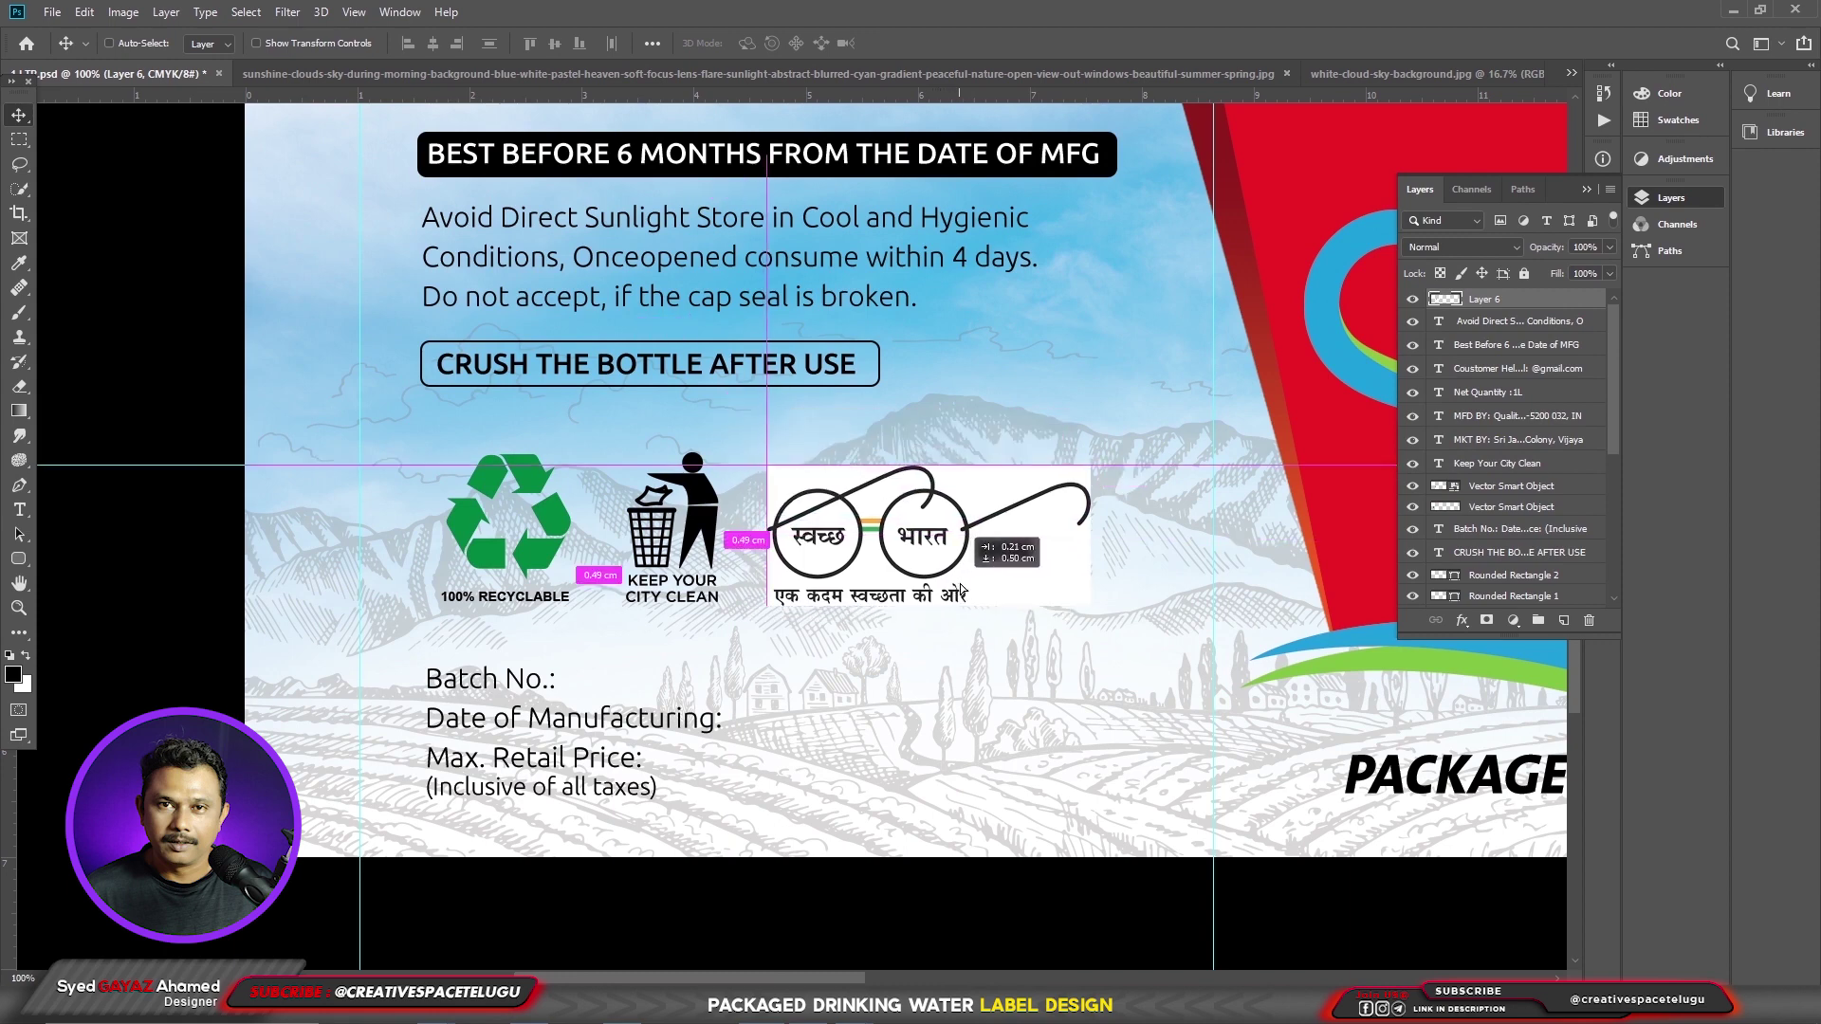
pyautogui.hotkey('ctrl', 't')
pyautogui.moveTo(1091, 467); pyautogui.dragTo(1014, 488)
pyautogui.press('Return')
pyautogui.moveTo(953, 548); pyautogui.dragTo(916, 551)
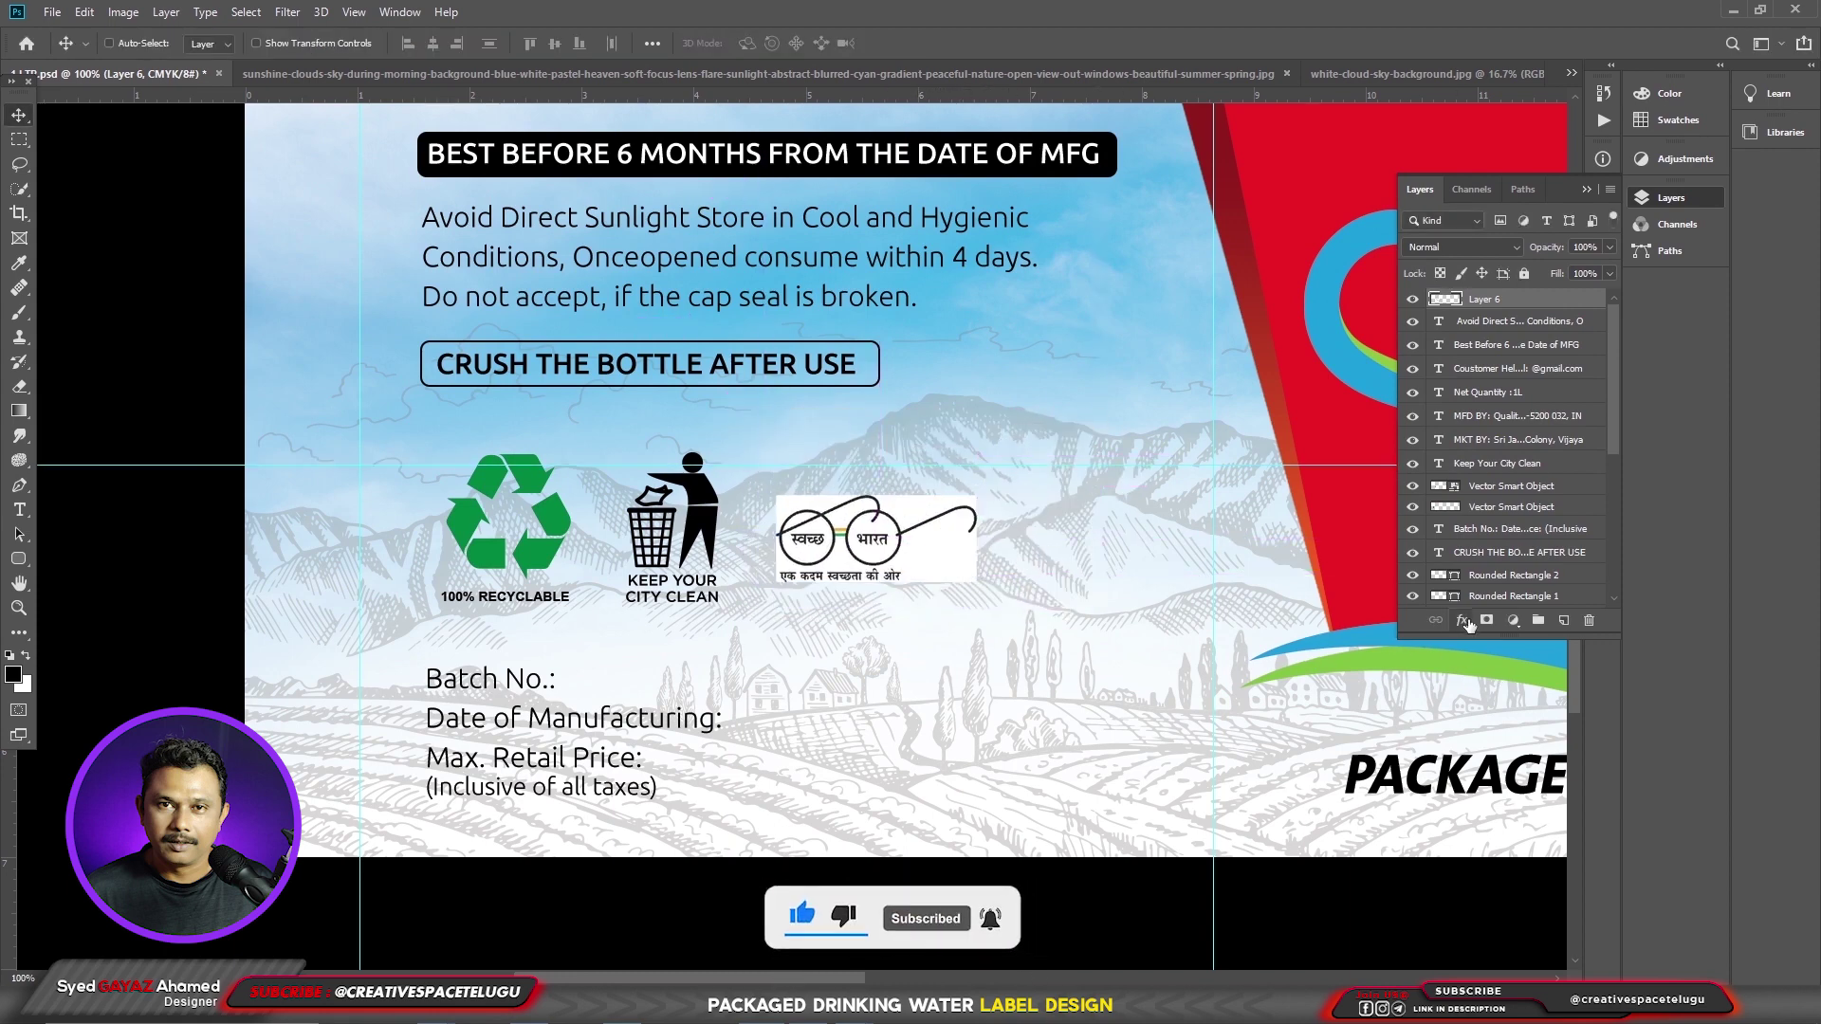
# - Knock out the logo's white background with Blend If and fine-tune its position
pyautogui.click(1461, 620)
pyautogui.click(1507, 645)
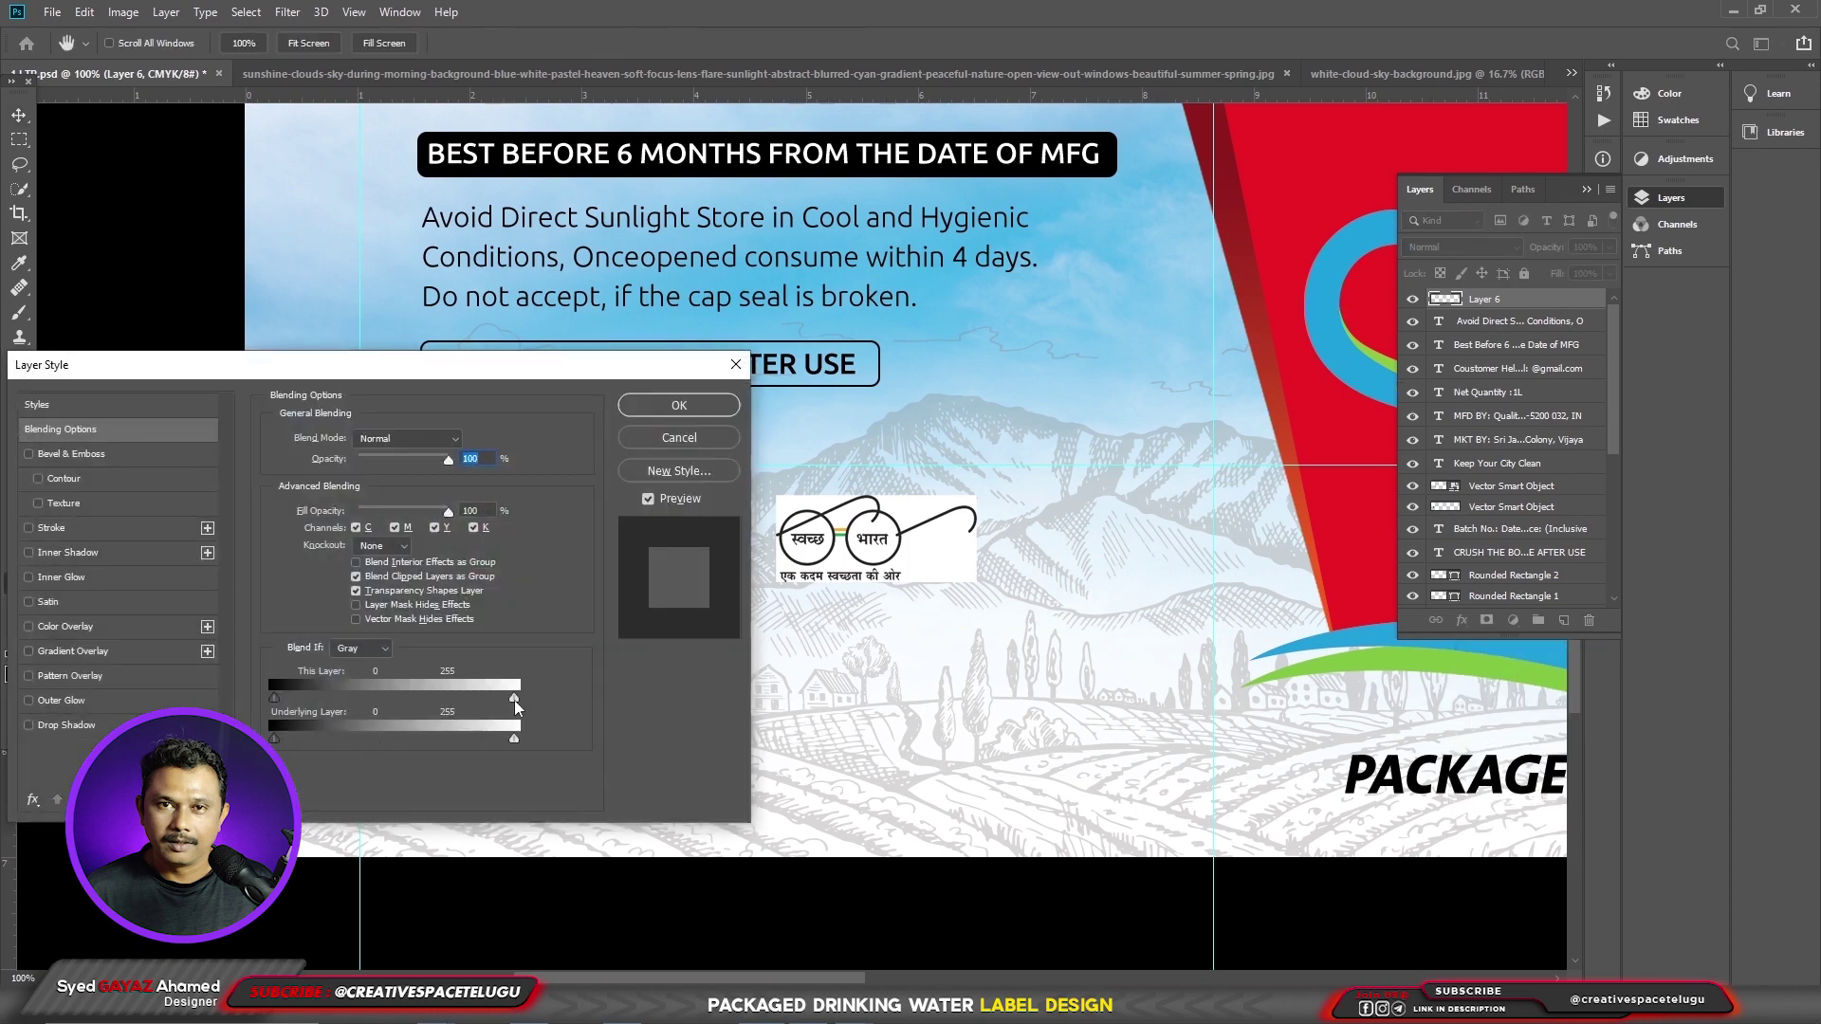
pyautogui.moveTo(514, 699); pyautogui.dragTo(463, 713)
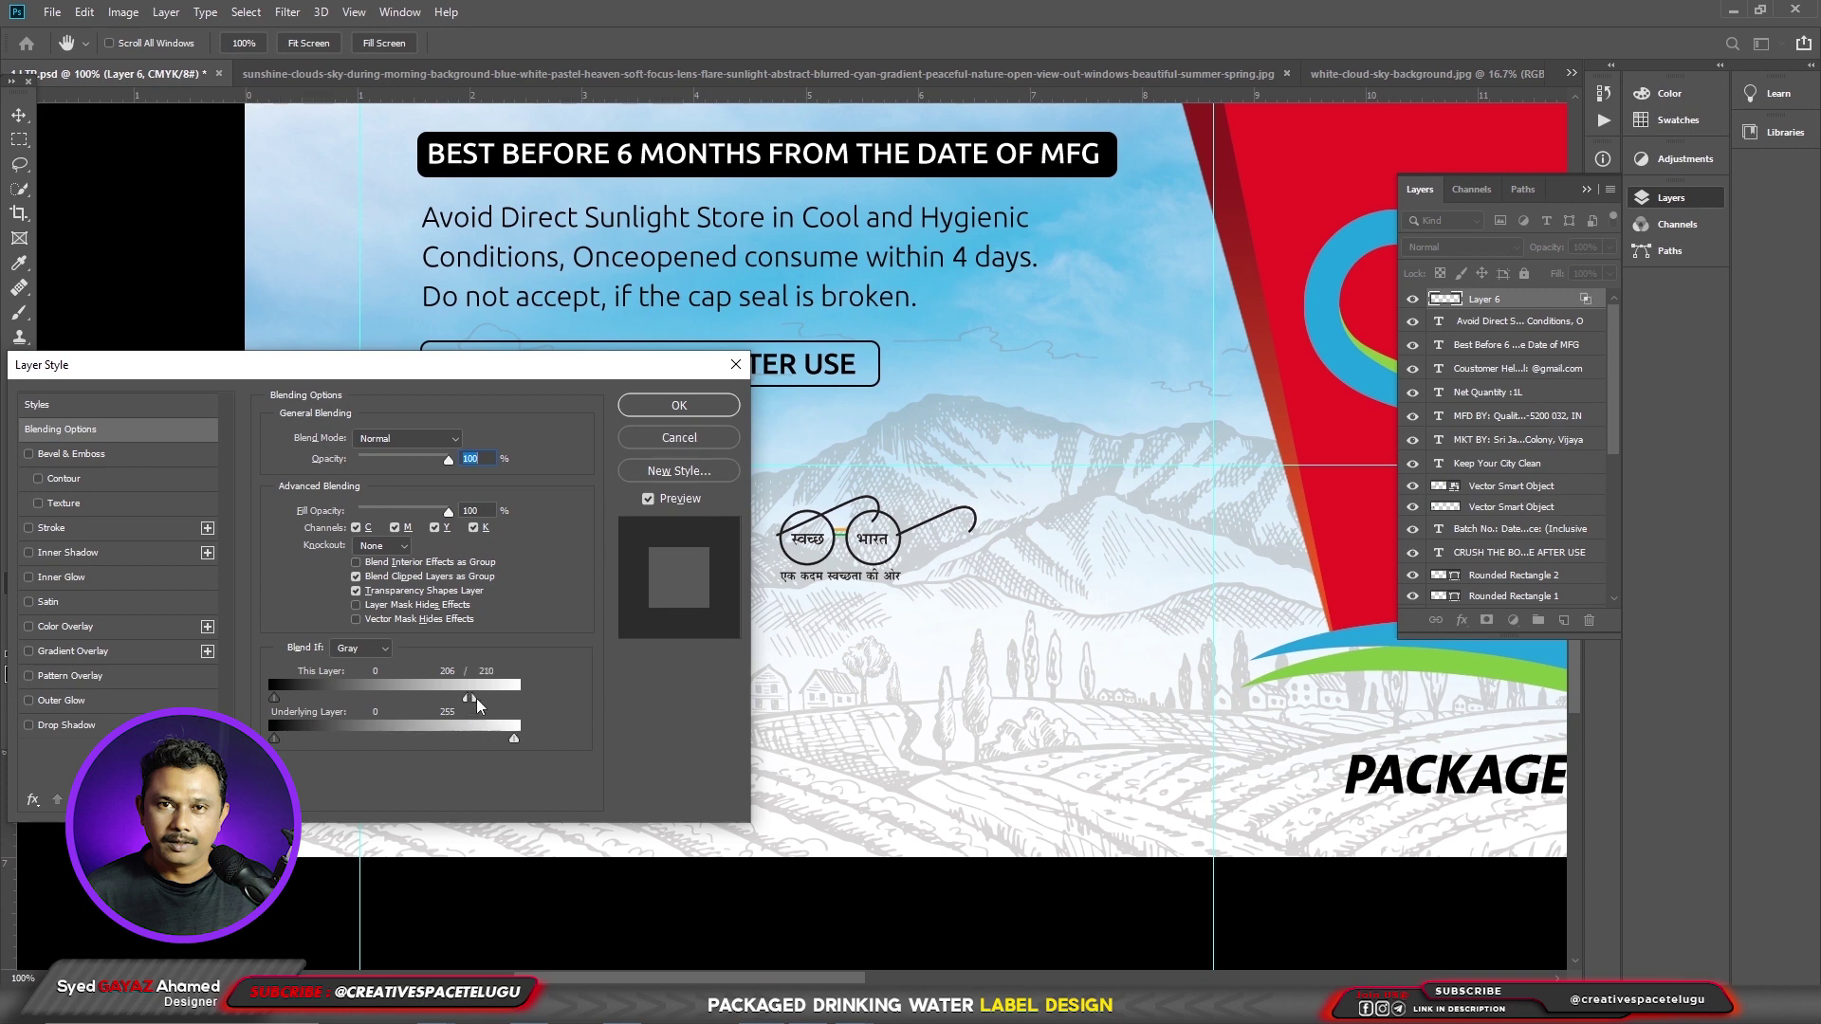
pyautogui.click(679, 405)
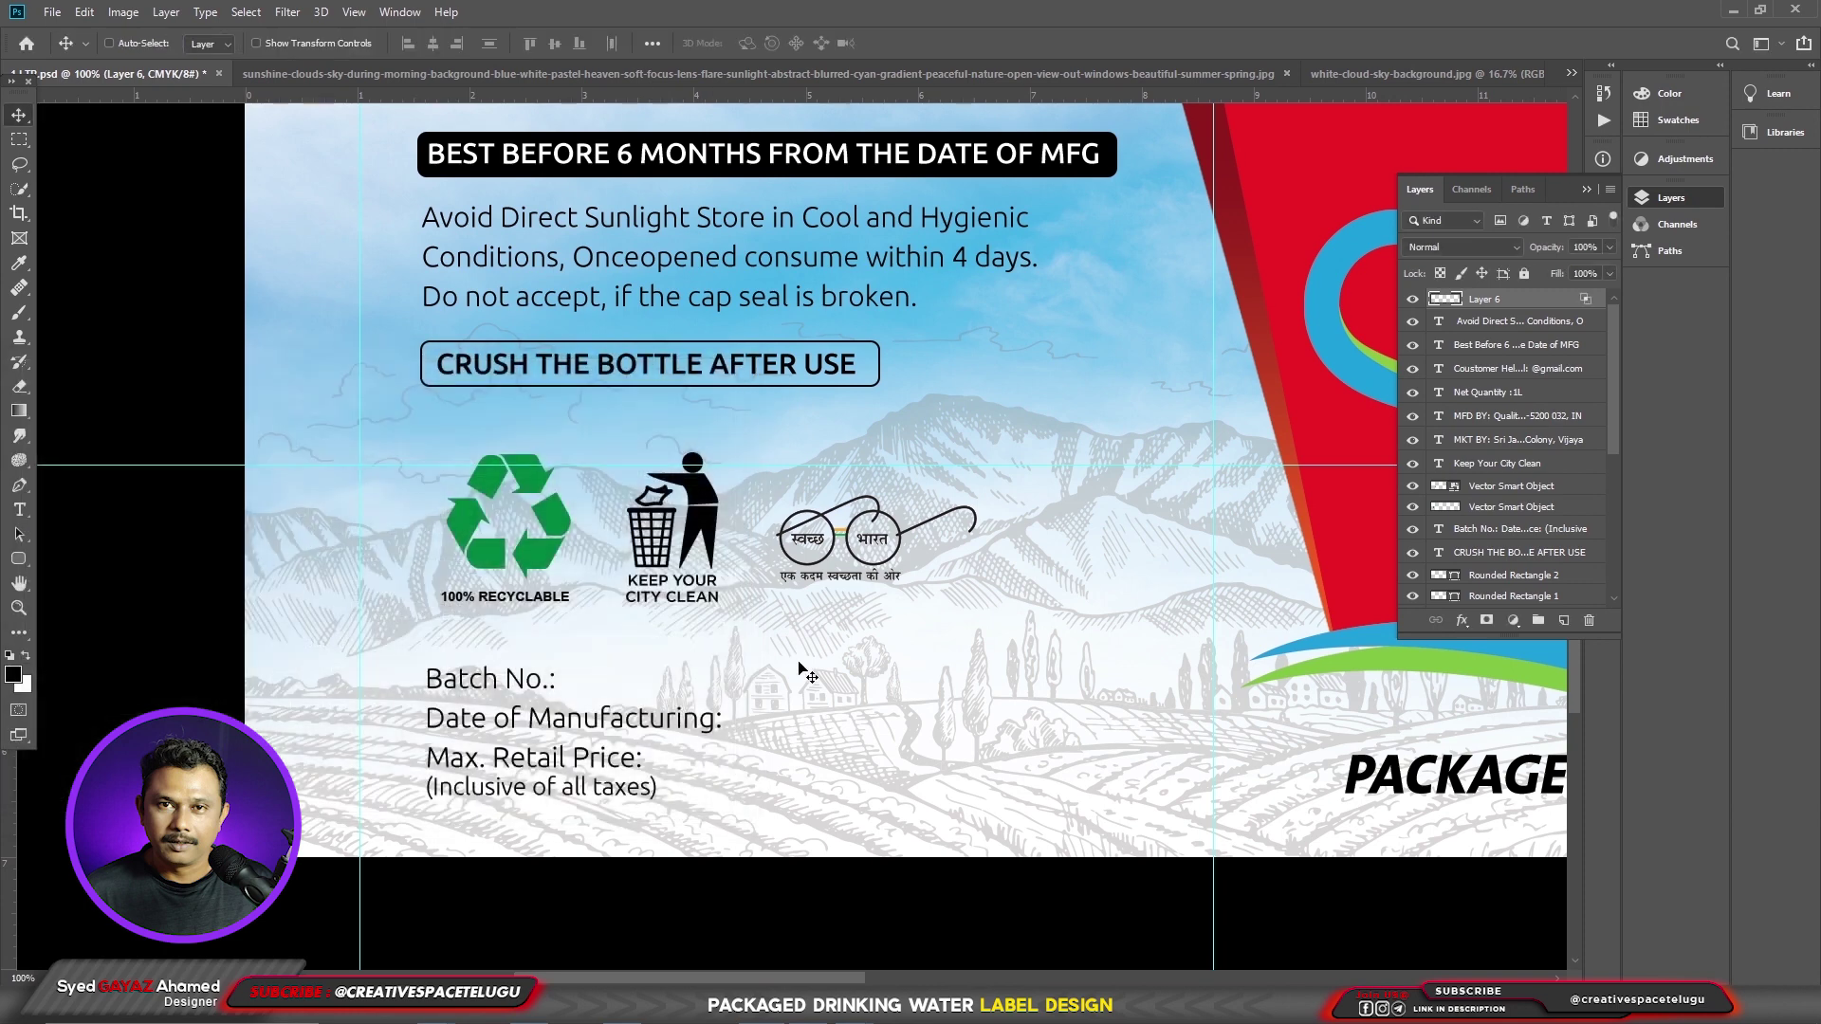
pyautogui.moveTo(858, 571); pyautogui.dragTo(856, 574)
pyautogui.hotkey('ctrl', '-')
# - Make a thin black vertical divider bar on a new layer between the icons
pyautogui.press('m')
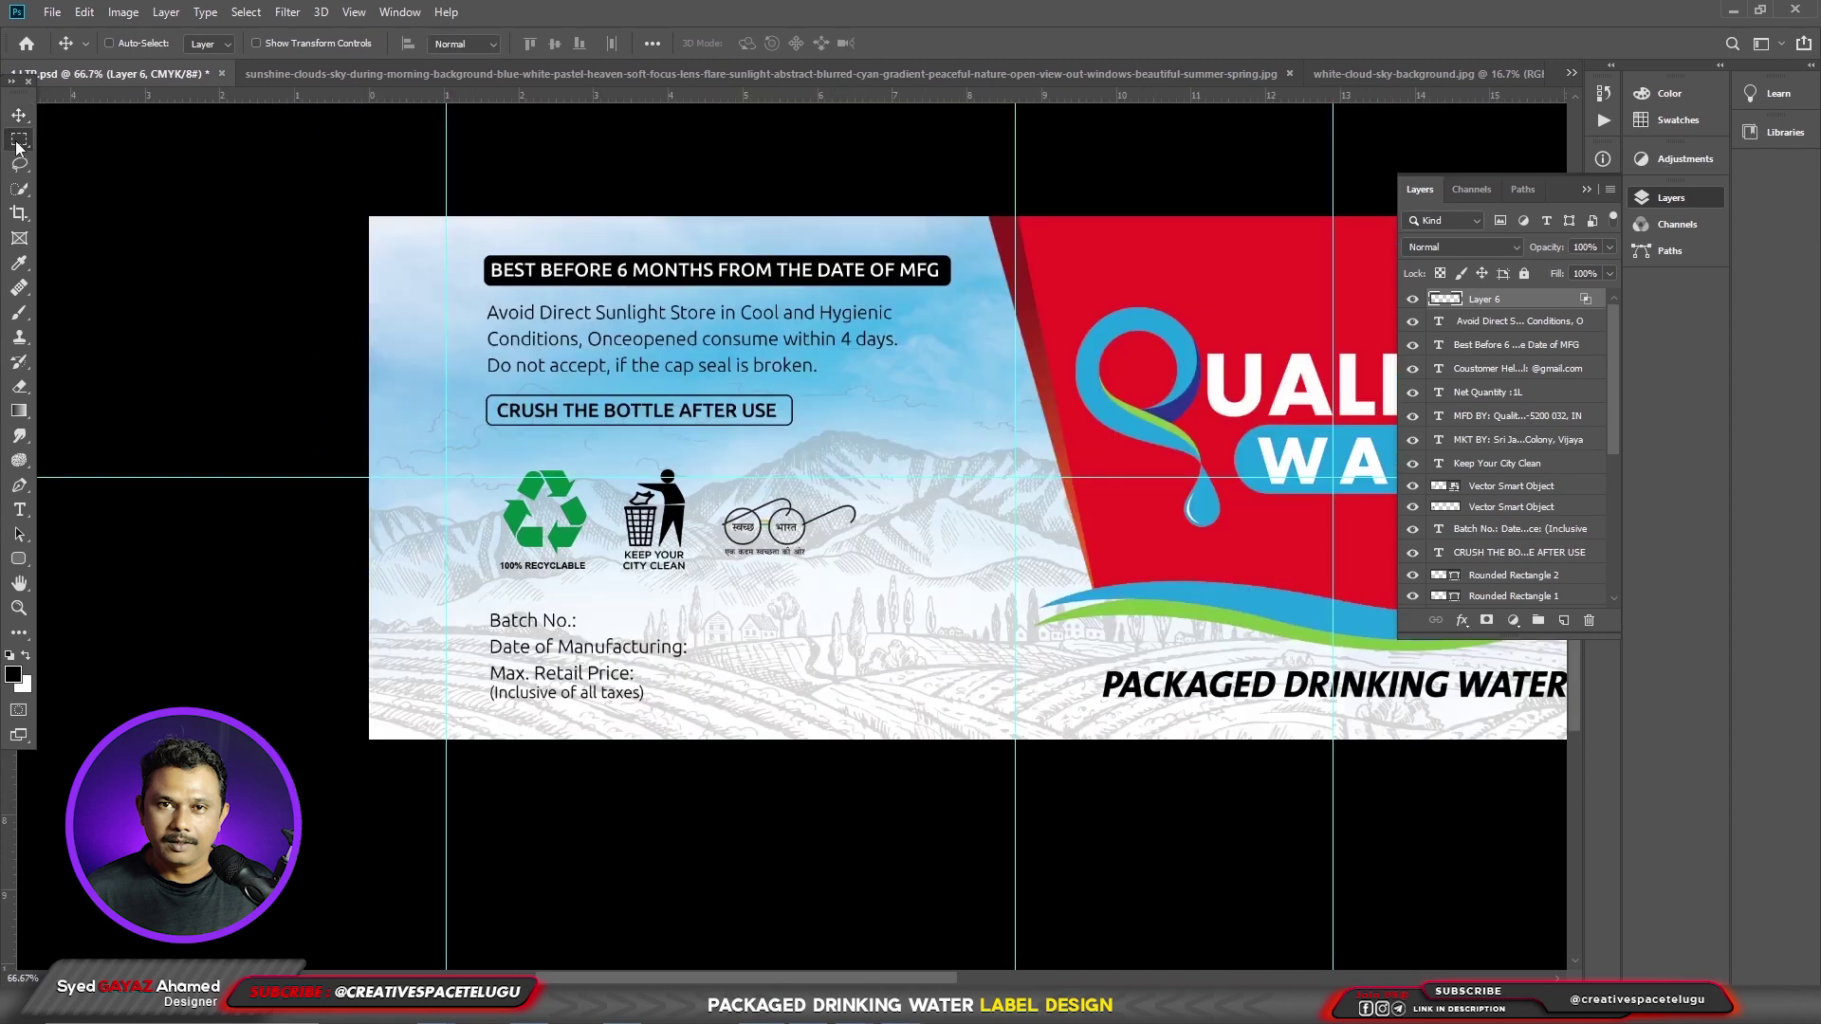
pyautogui.moveTo(703, 457); pyautogui.dragTo(706, 575)
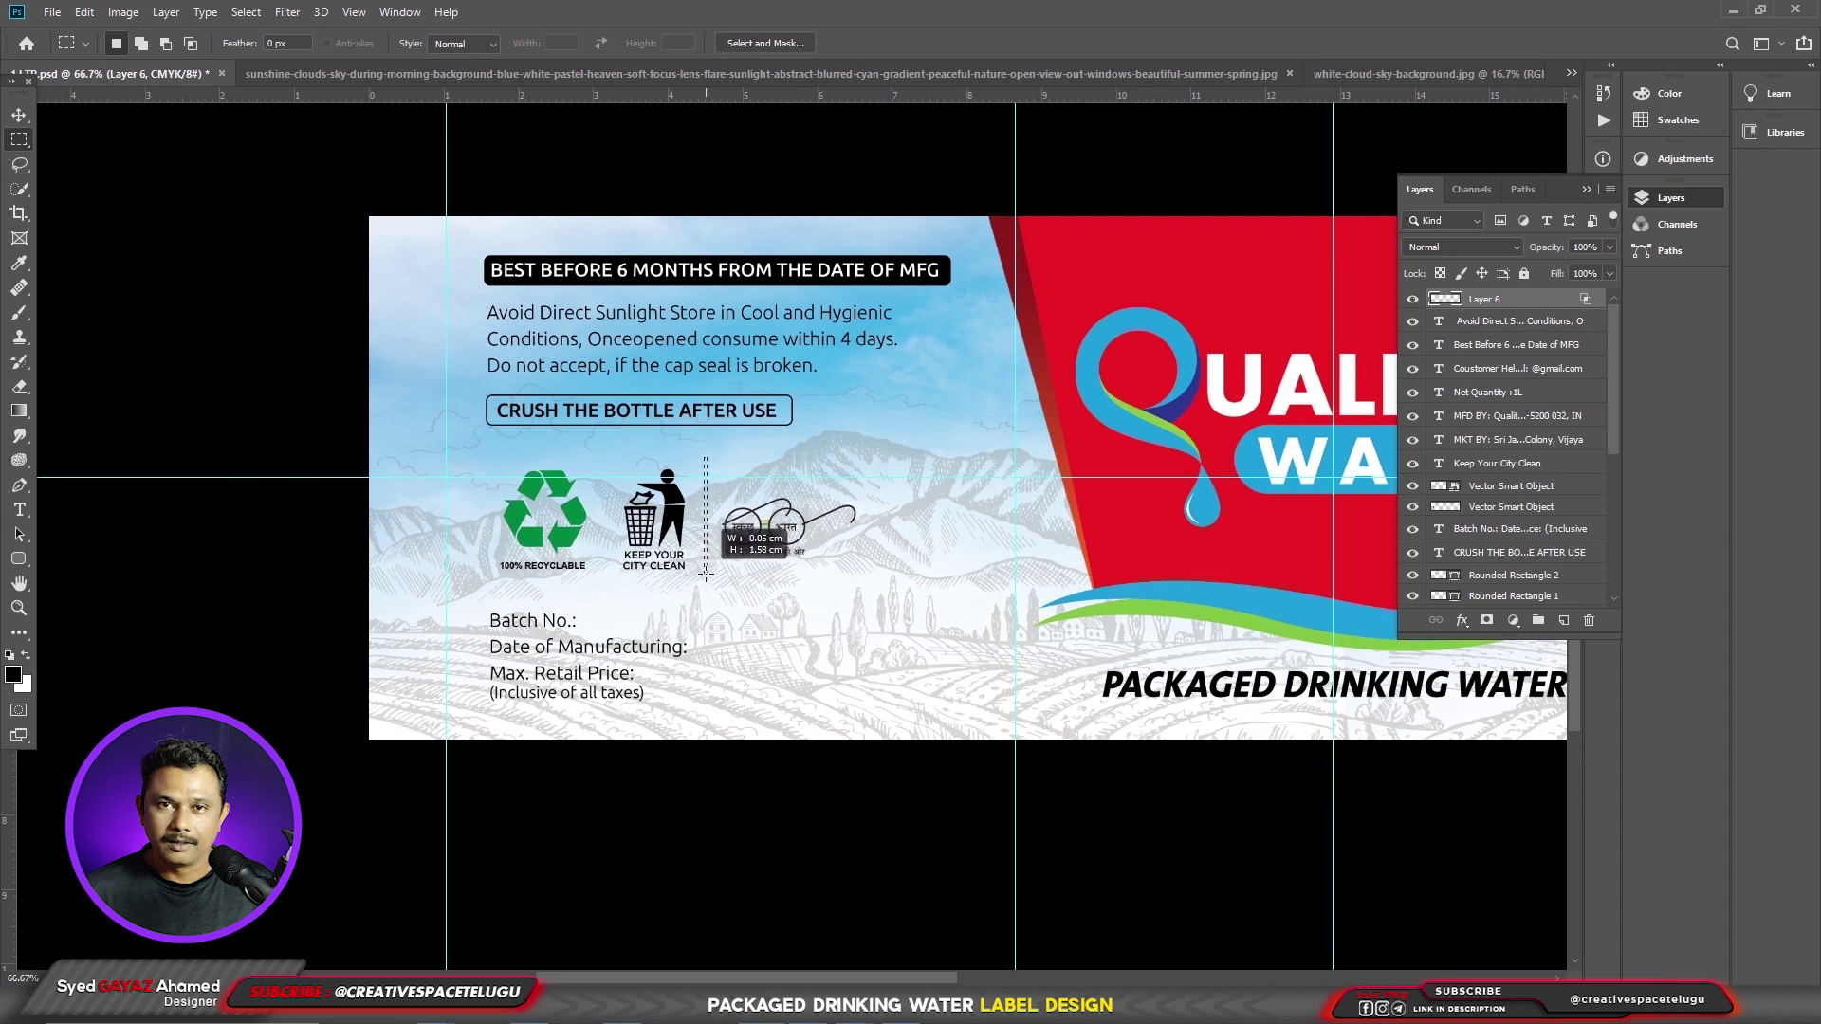
pyautogui.hotkey('ctrl', 'shift', 'n')
pyautogui.press('Return')
pyautogui.scroll(2, 713, 576)
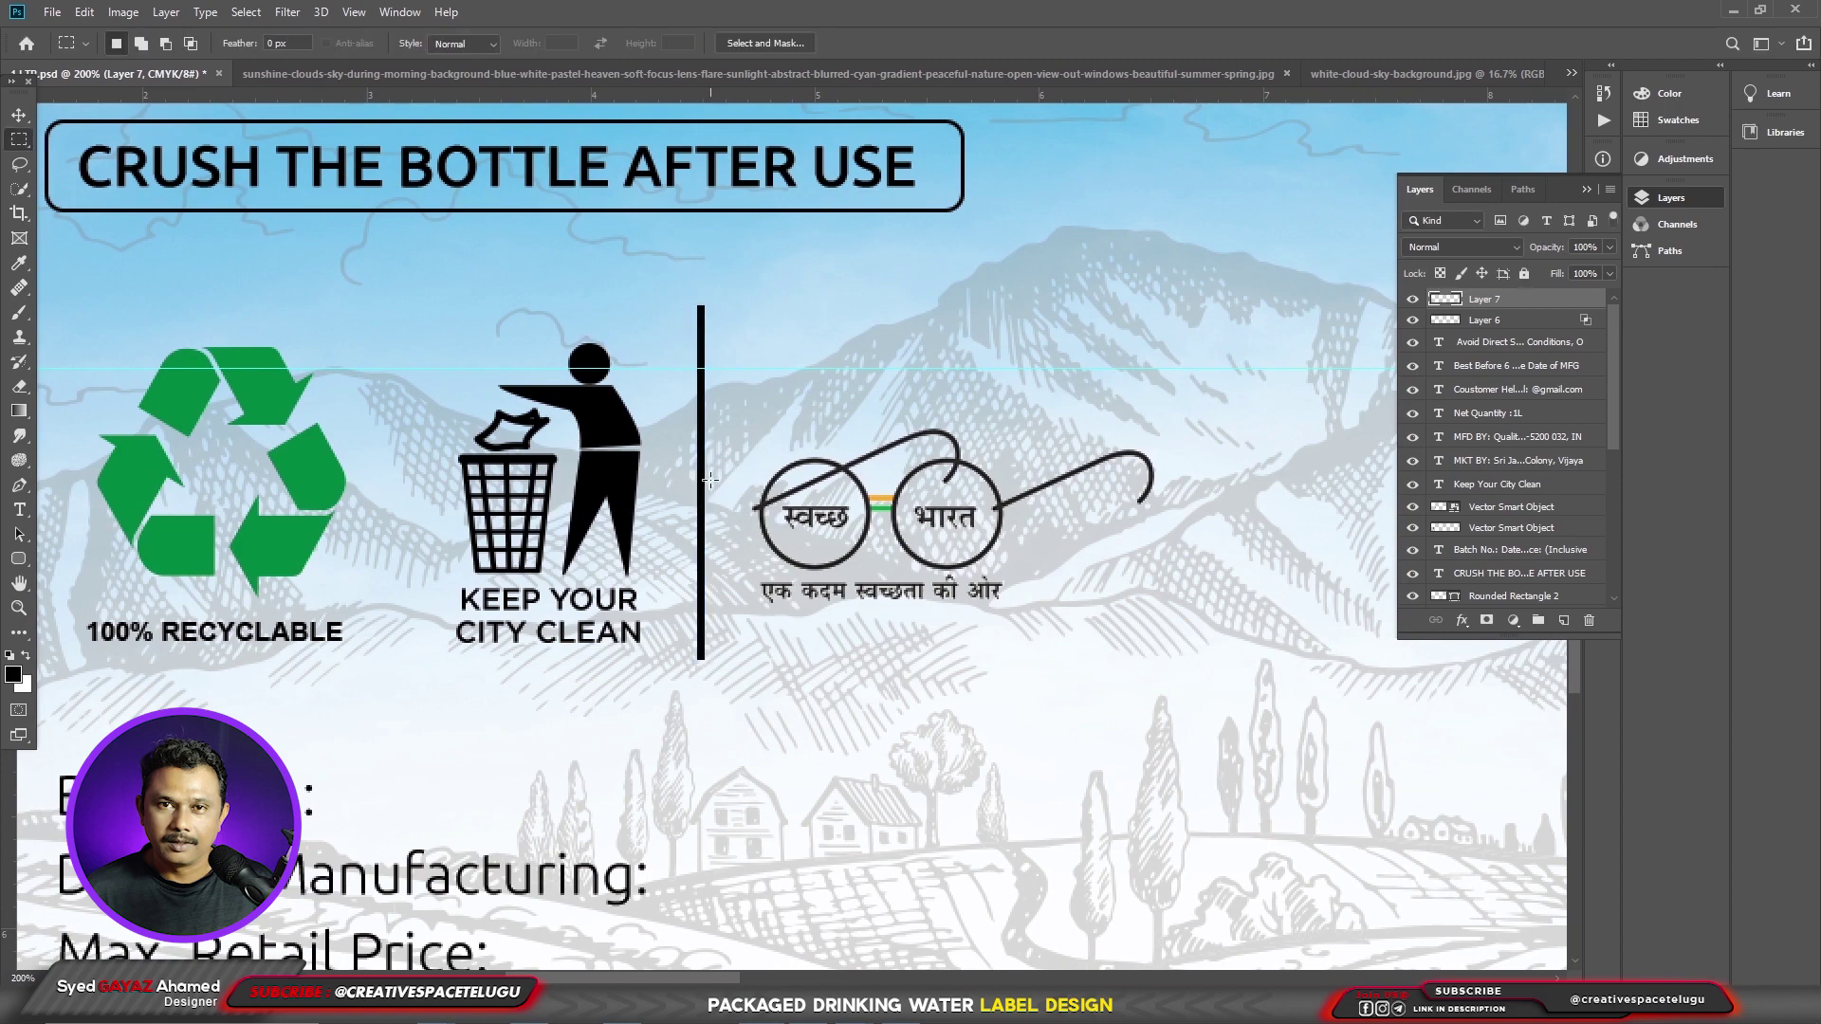
# - Place a copy of the divider between the recycle and bin icons
pyautogui.press('v')
pyautogui.moveTo(701, 584); pyautogui.dragTo(393, 576)
pyautogui.rightClick(767, 496)
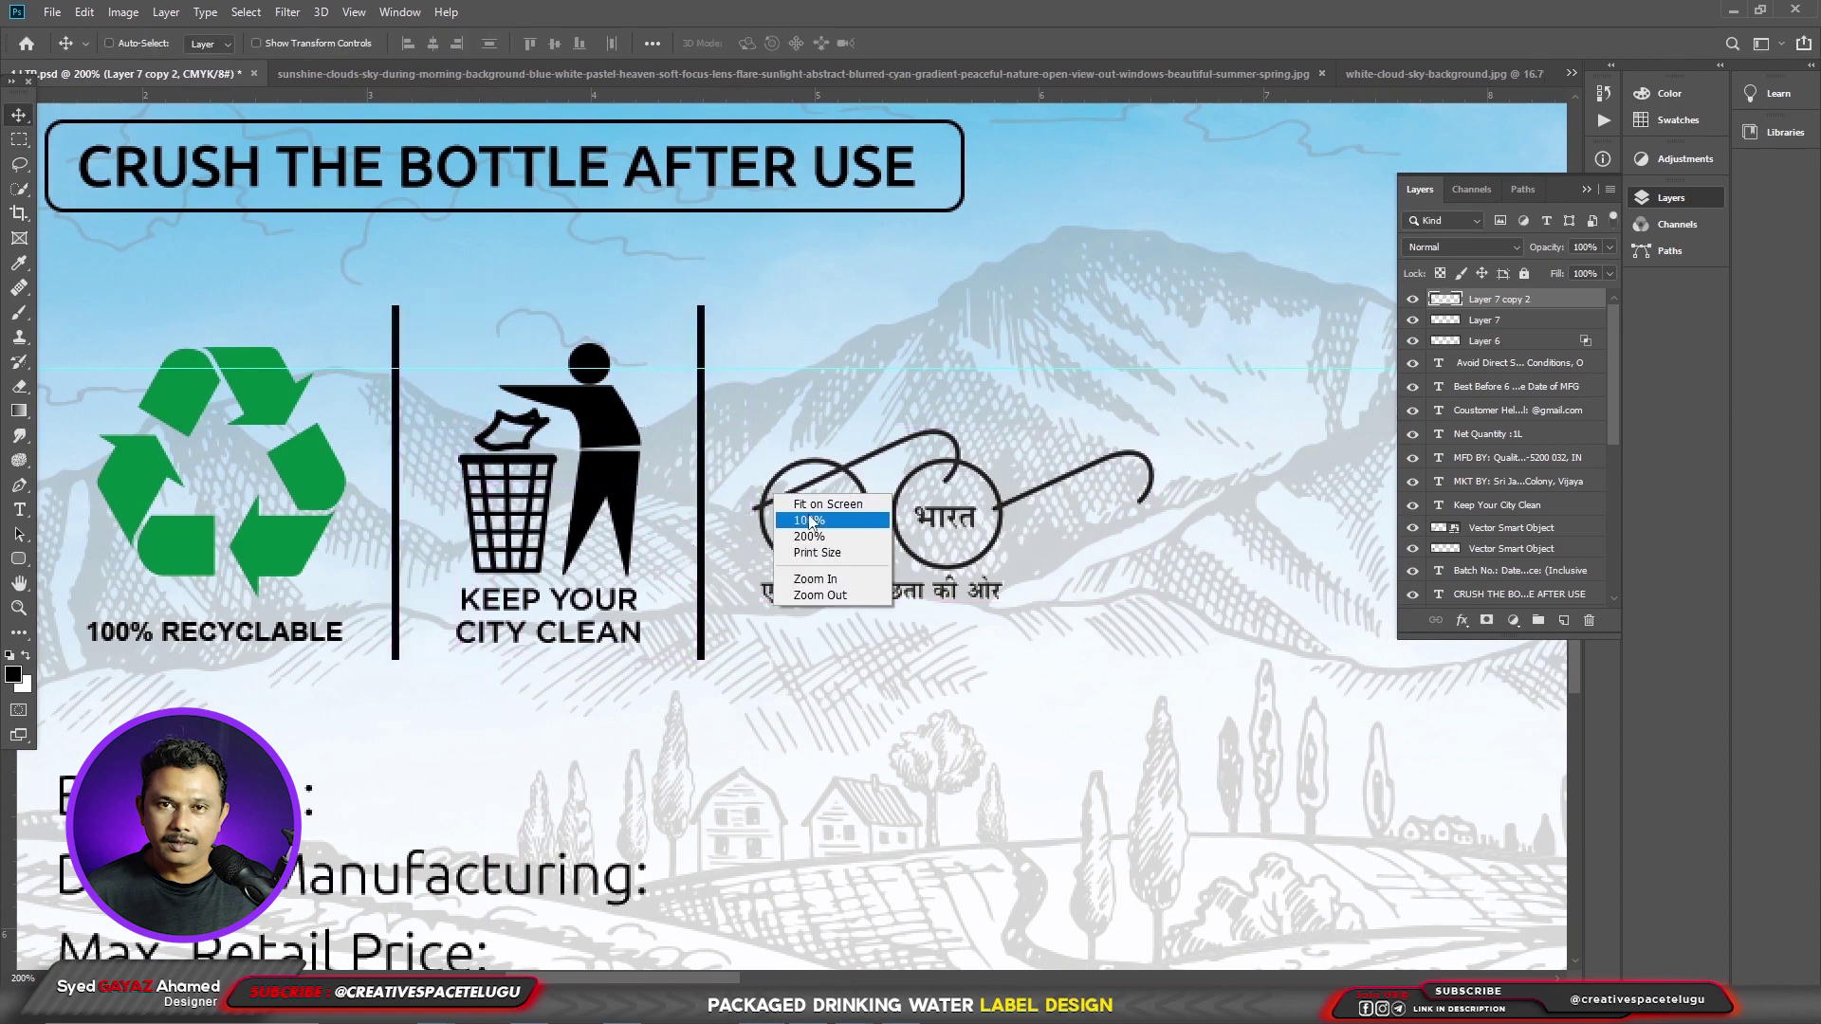
pyautogui.scroll(-1, 811, 521)
pyautogui.moveTo(810, 521); pyautogui.dragTo(766, 532)
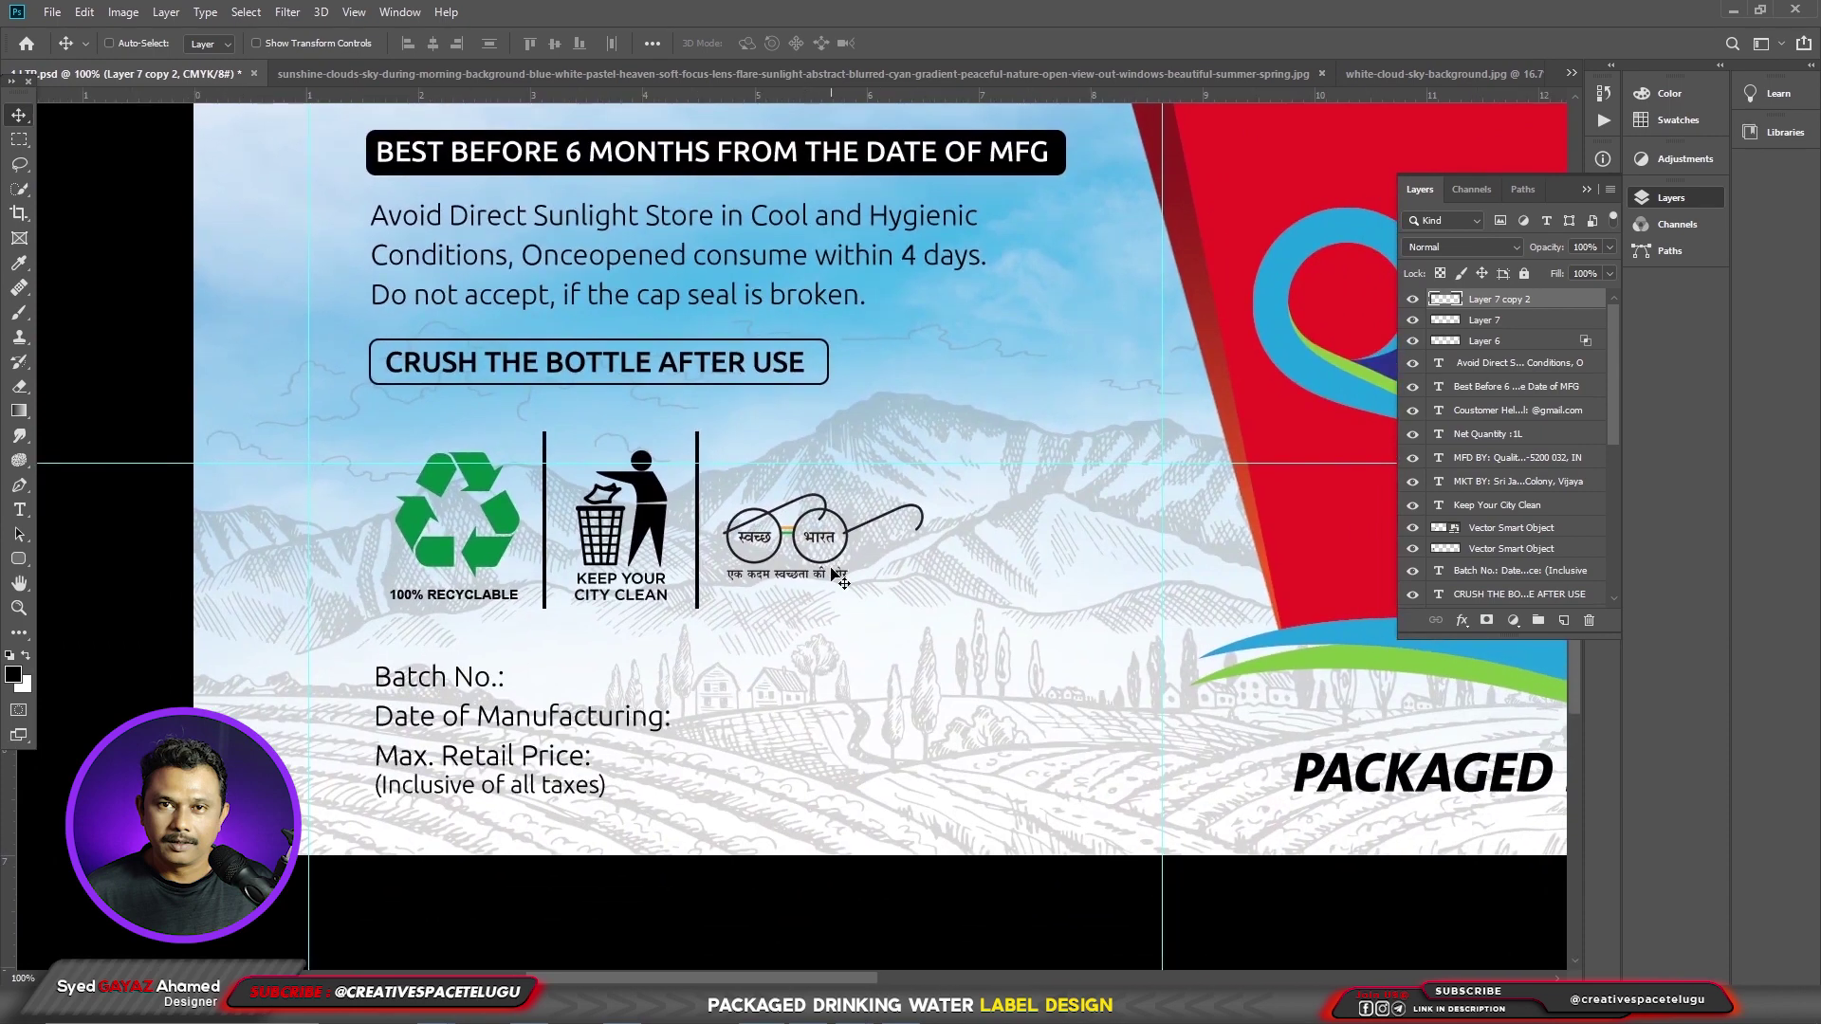
pyautogui.scroll(-2, 920, 604)
pyautogui.moveTo(920, 605); pyautogui.dragTo(940, 607)
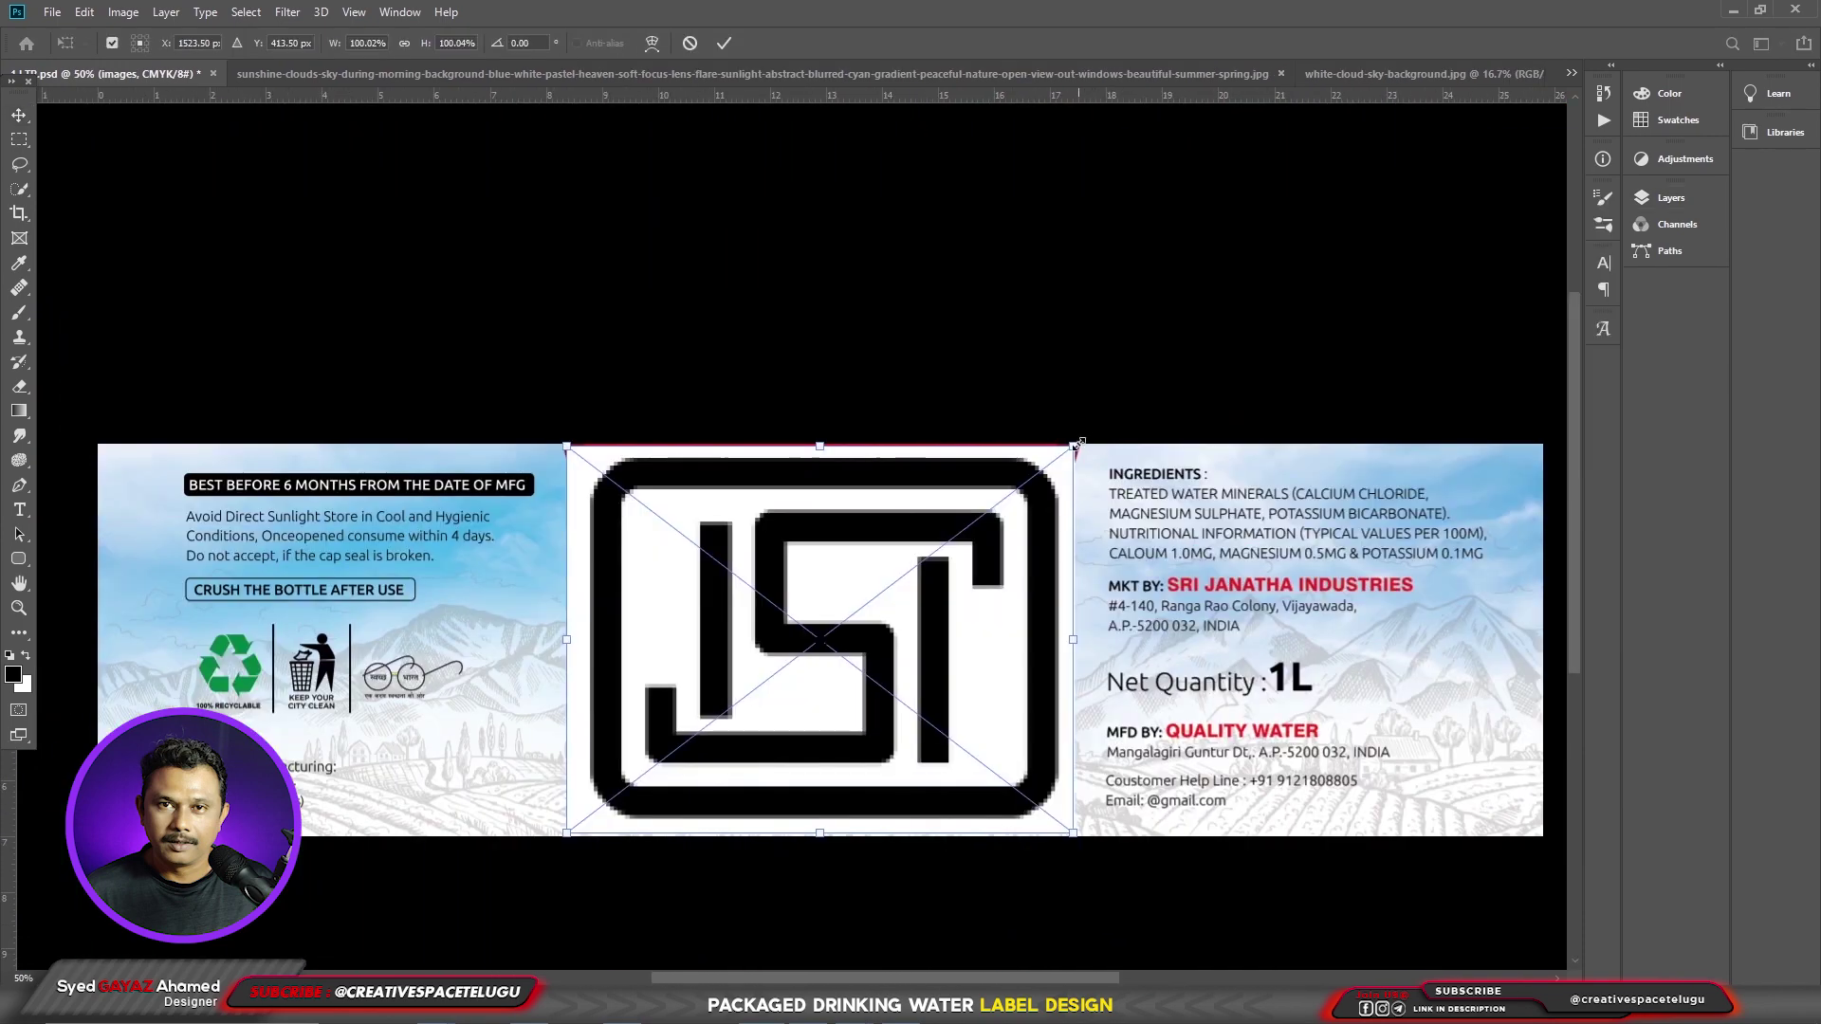
# - Shrink the pasted ISI mark to about 39% and place it beneath the icon row
pyautogui.moveTo(1079, 443); pyautogui.dragTo(566, 670)
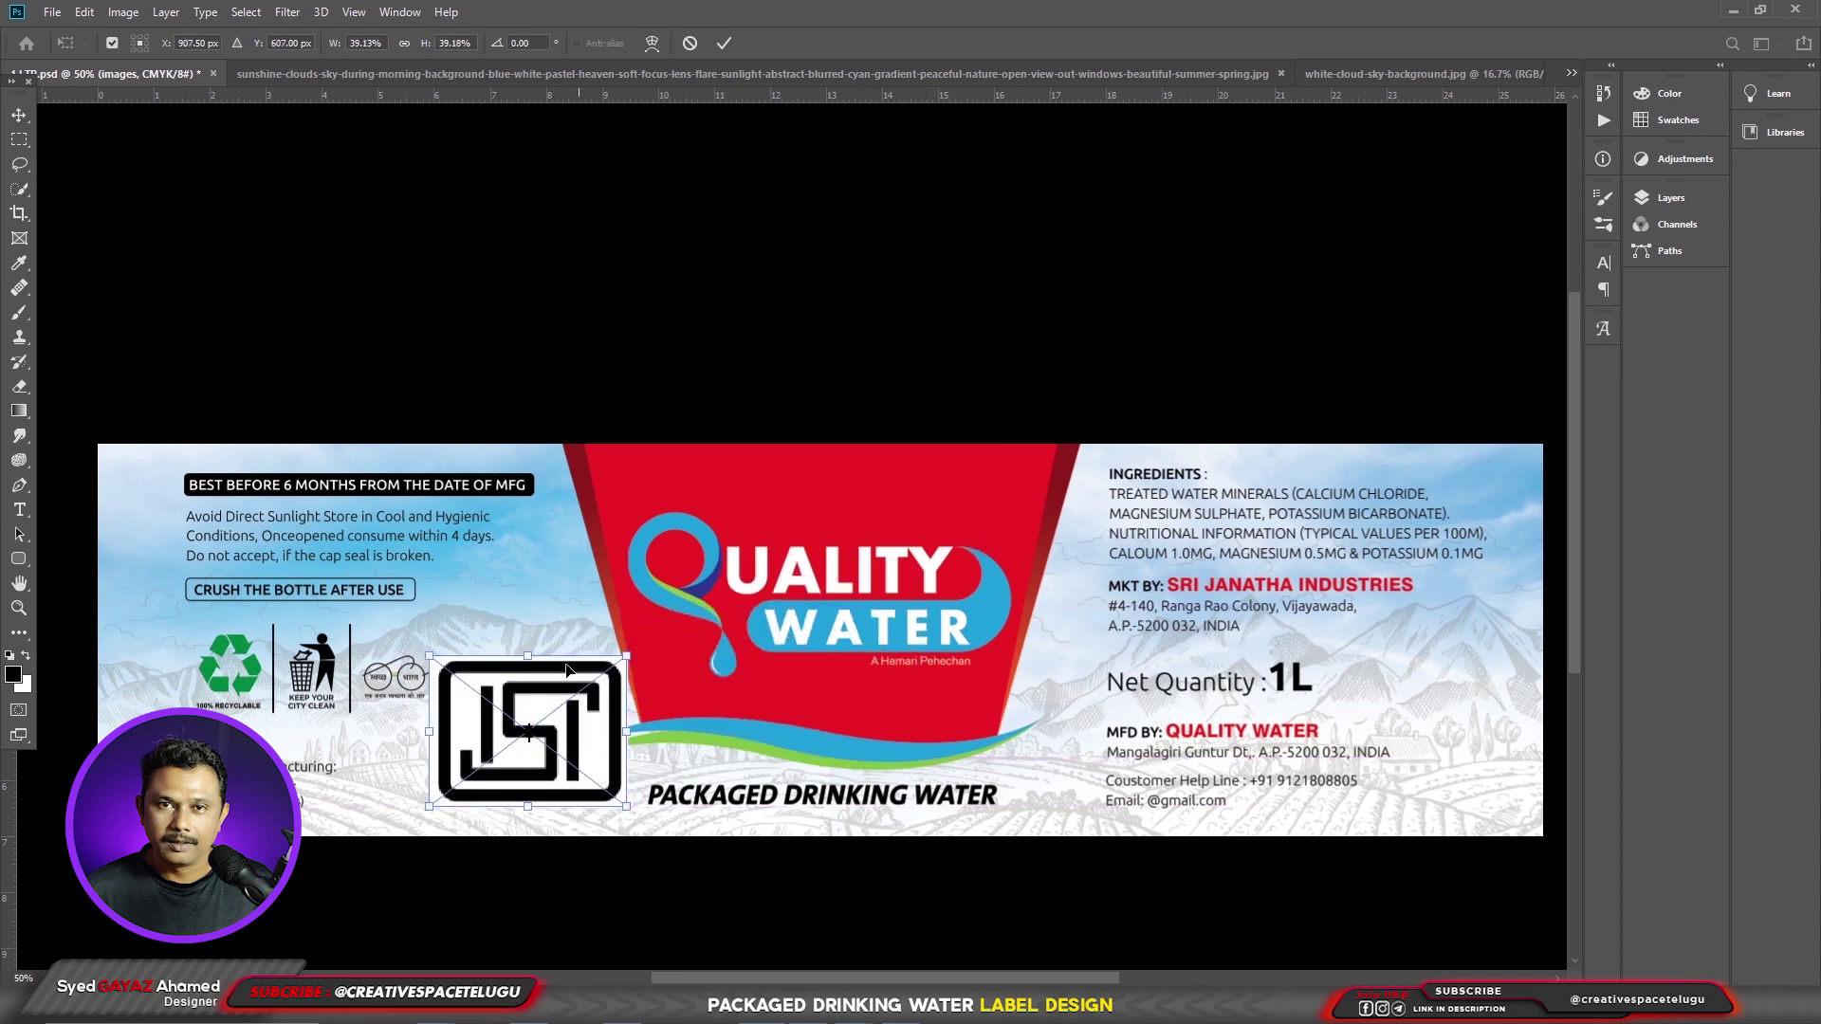
pyautogui.press('Return')
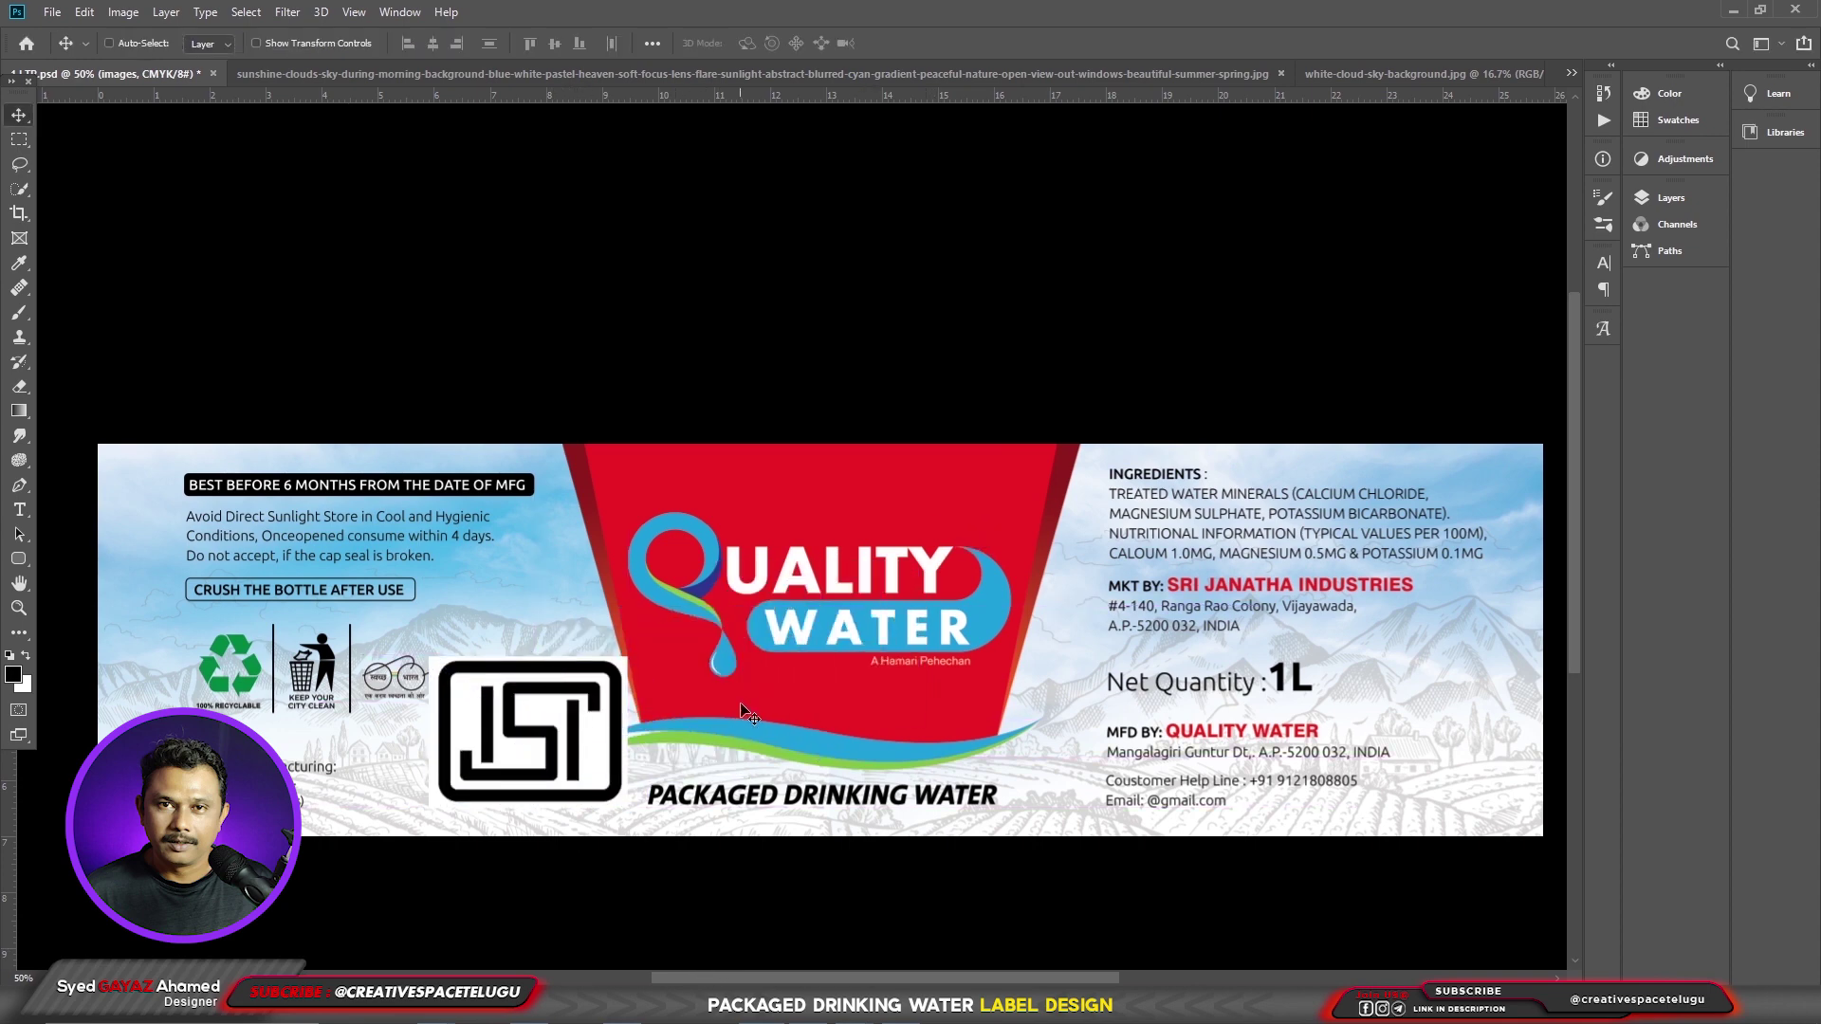
pyautogui.press('ctrl')
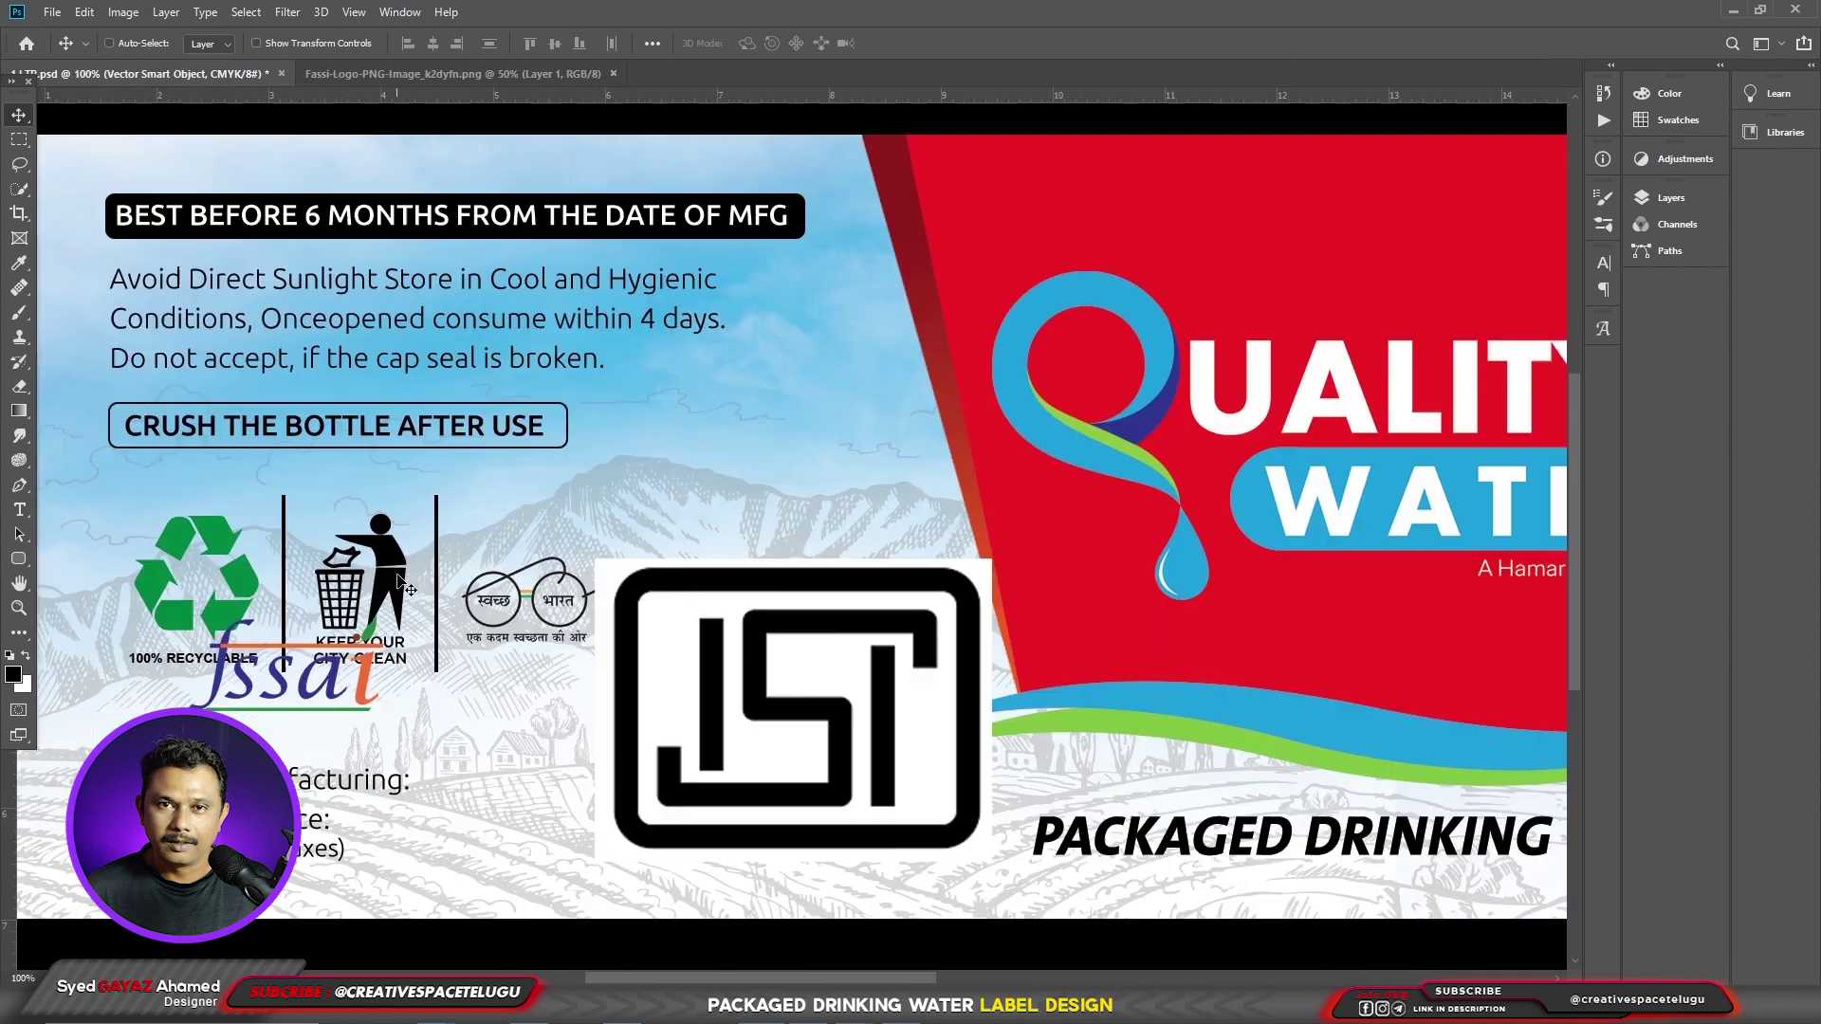
pyautogui.click(451, 621)
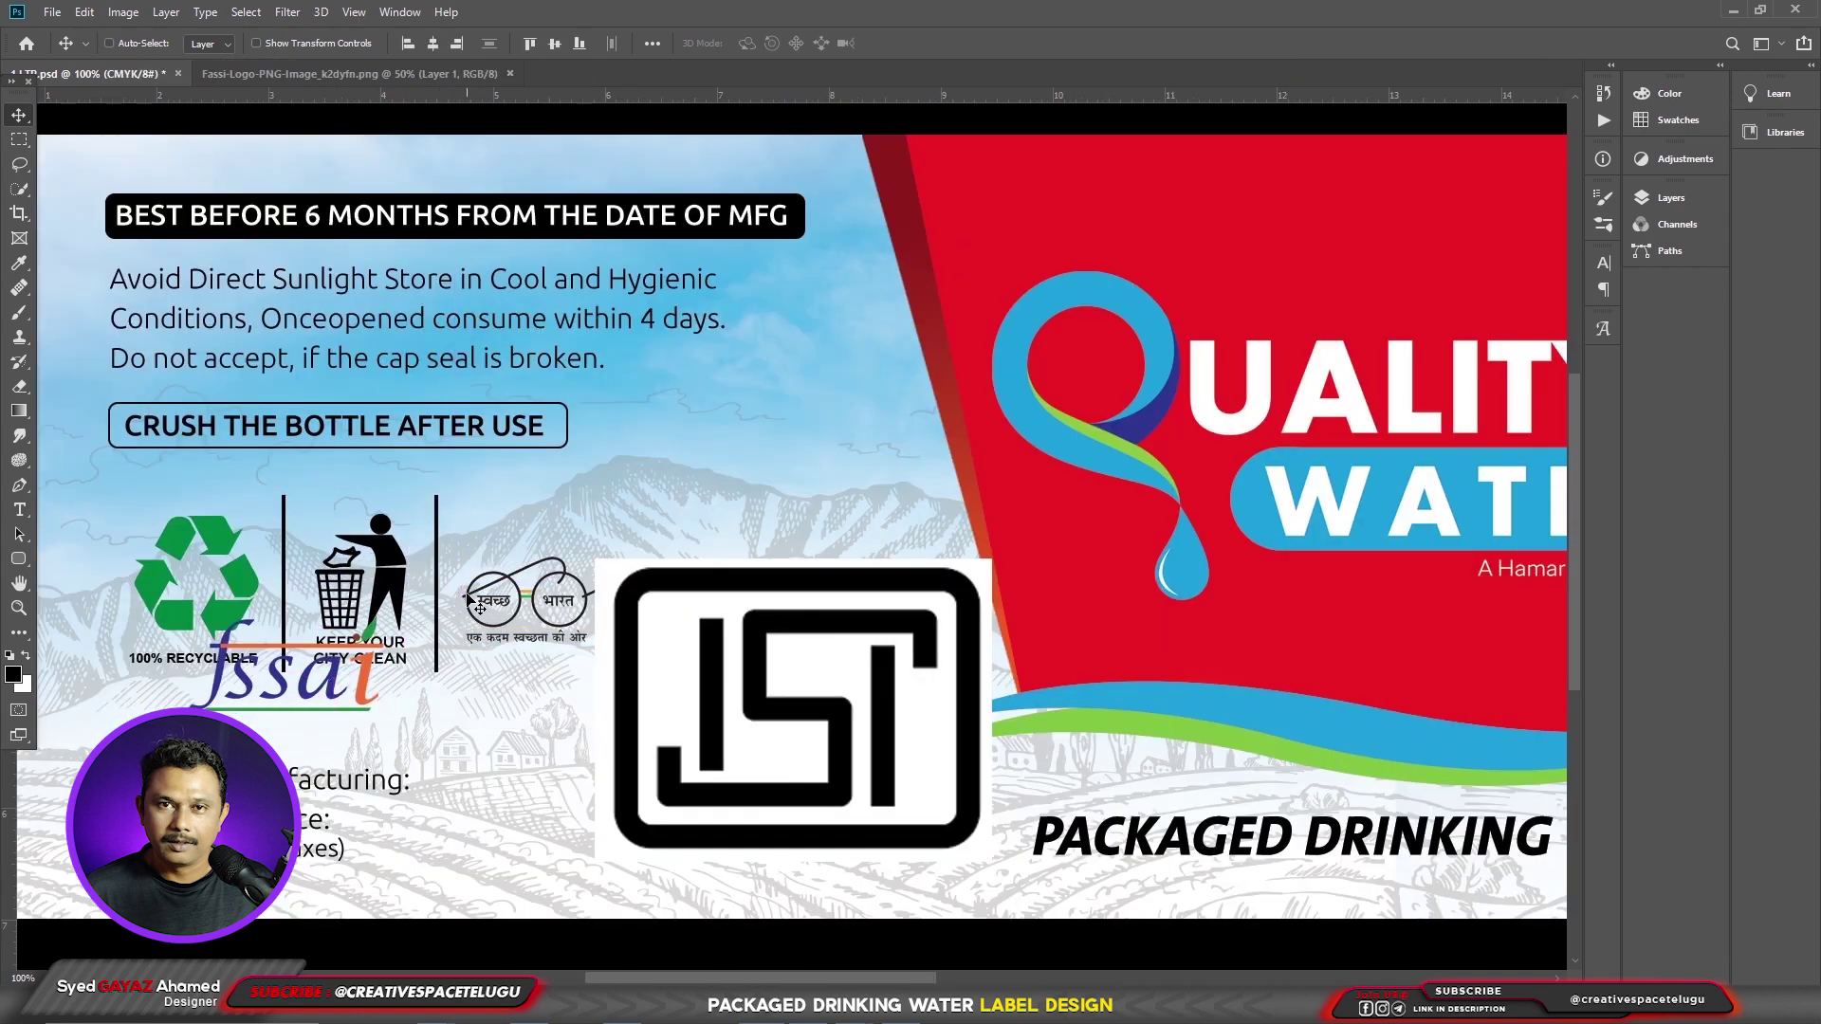
pyautogui.rightClick(468, 598)
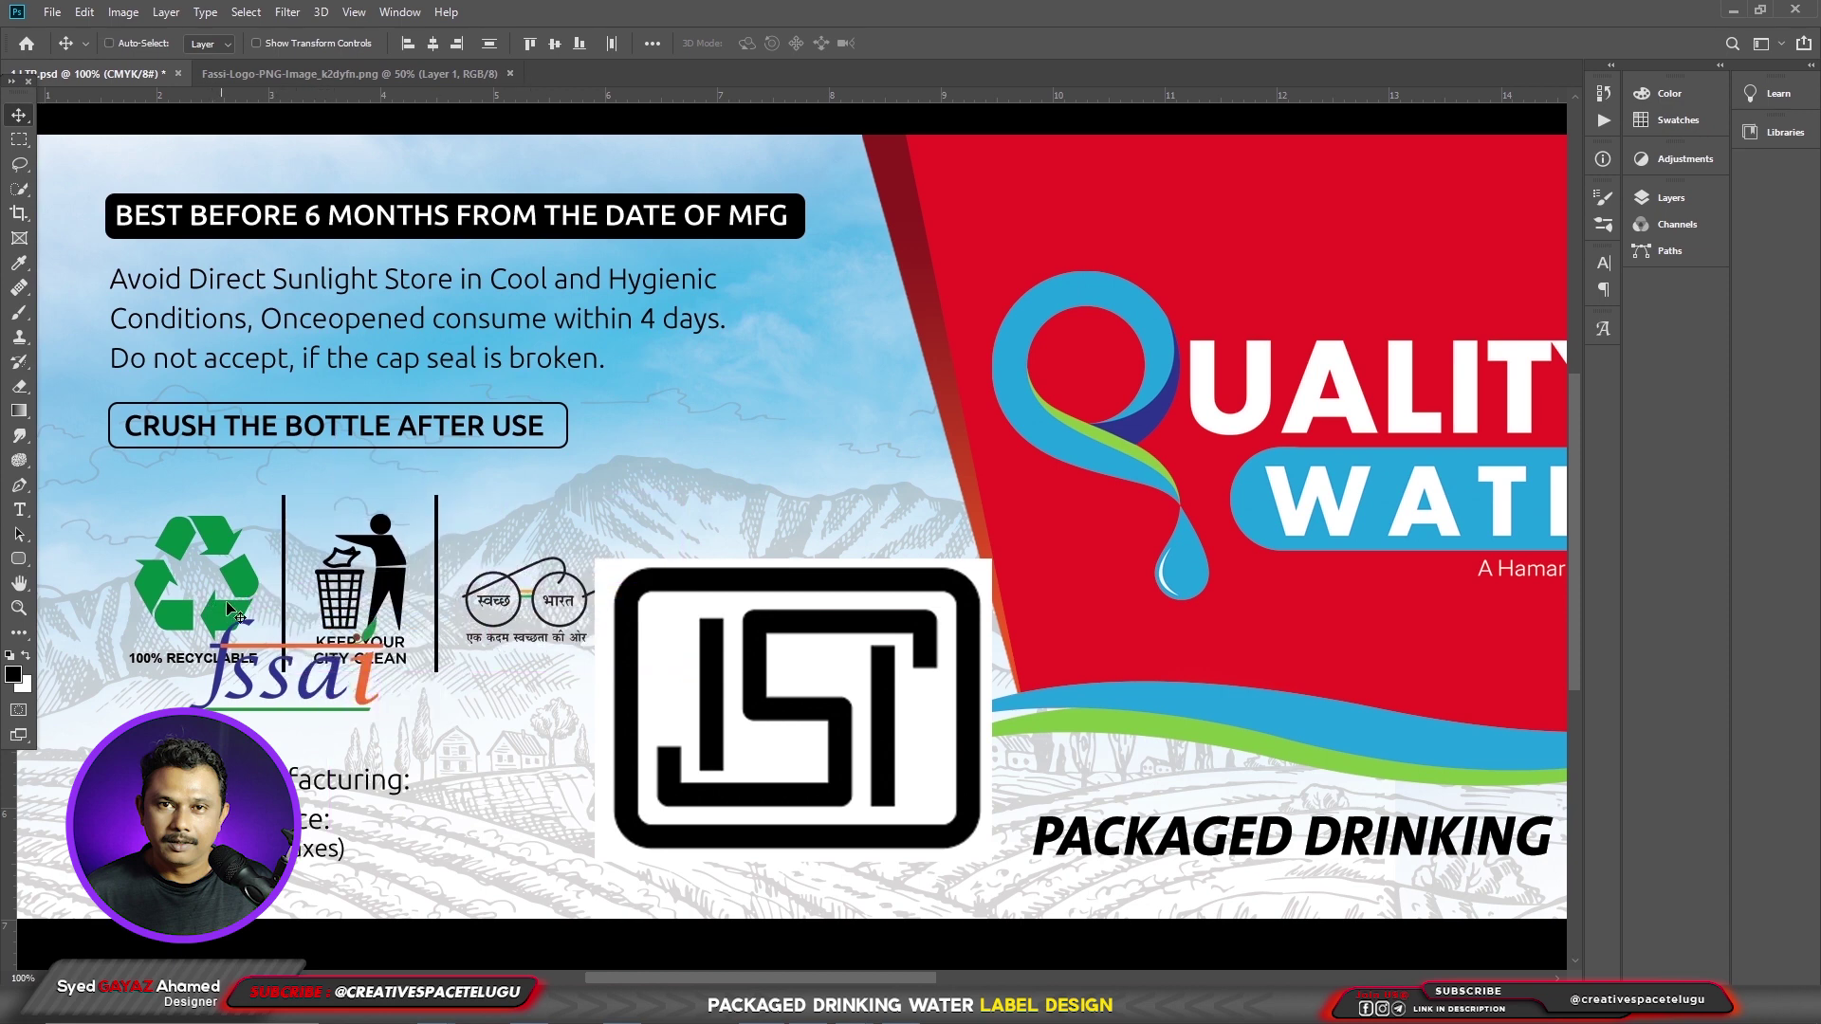
# - Shift the logo group slightly right and move the ISI logo toward the top right
pyautogui.rightClick(394, 664)
pyautogui.click(418, 677)
pyautogui.moveTo(451, 671); pyautogui.dragTo(471, 666)
pyautogui.click(1667, 93)
pyautogui.click(1660, 197)
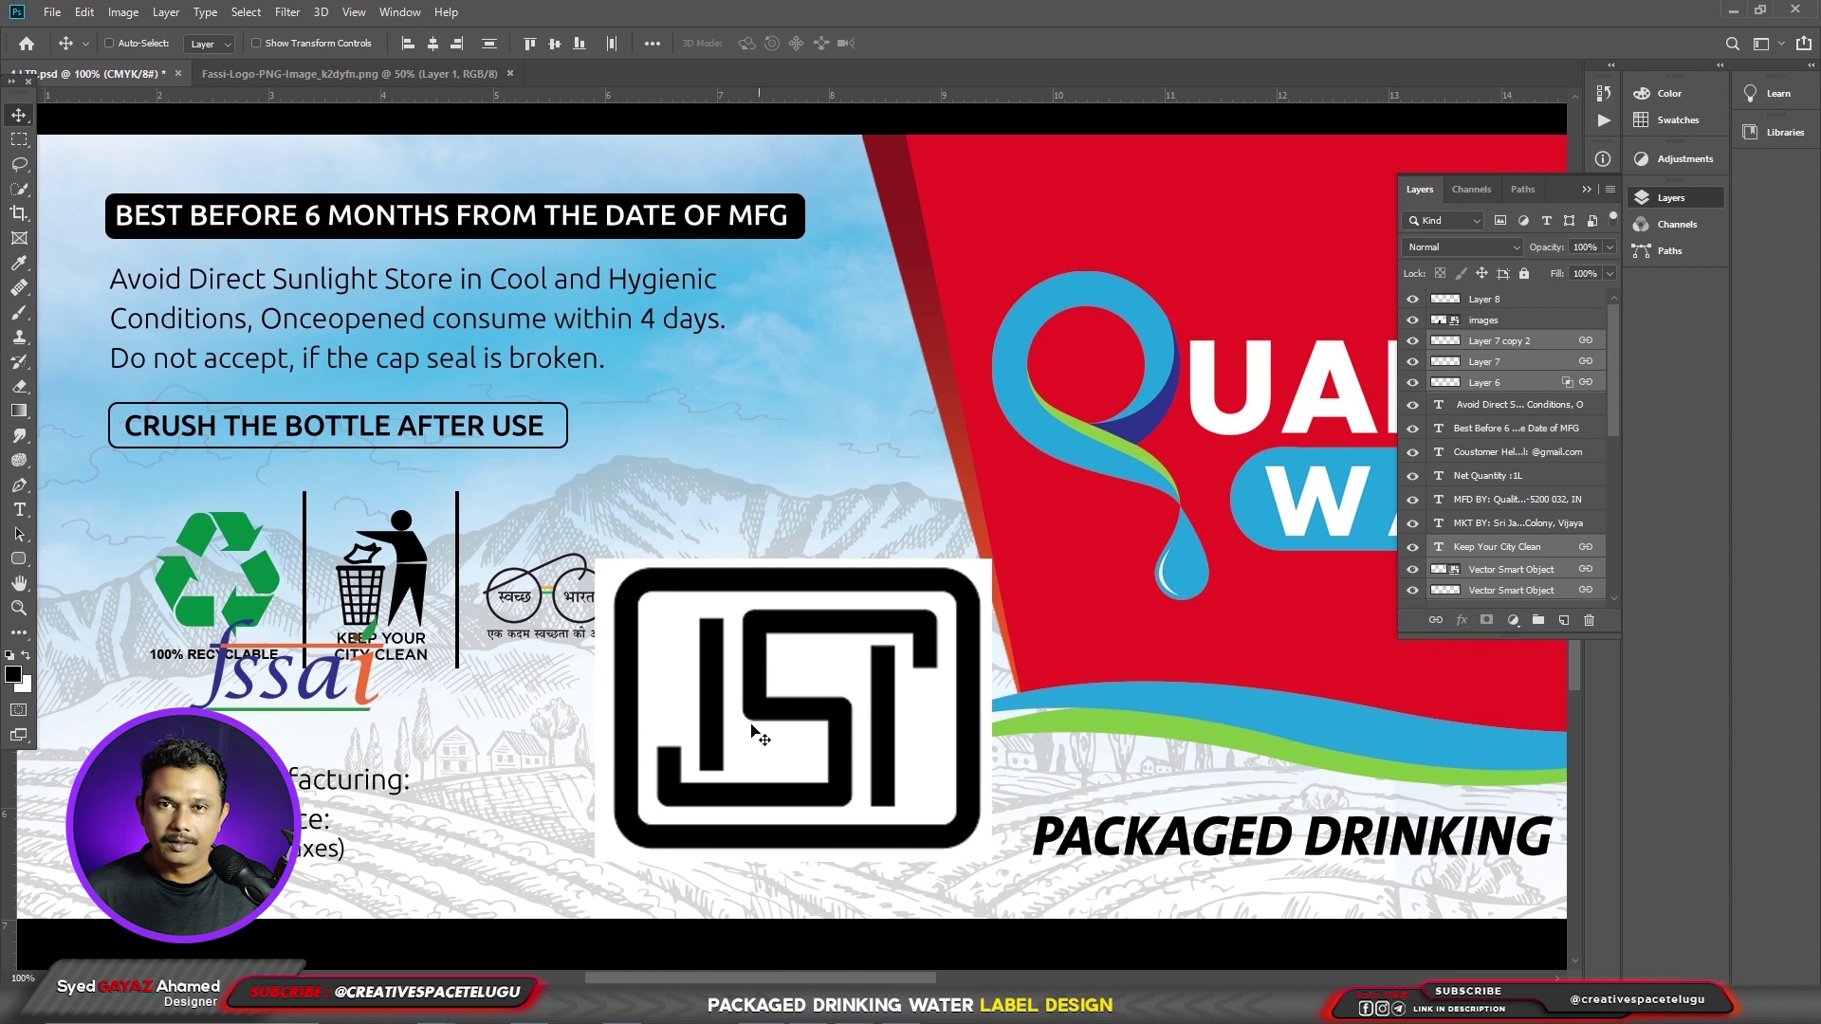
pyautogui.moveTo(797, 685); pyautogui.dragTo(1068, 311)
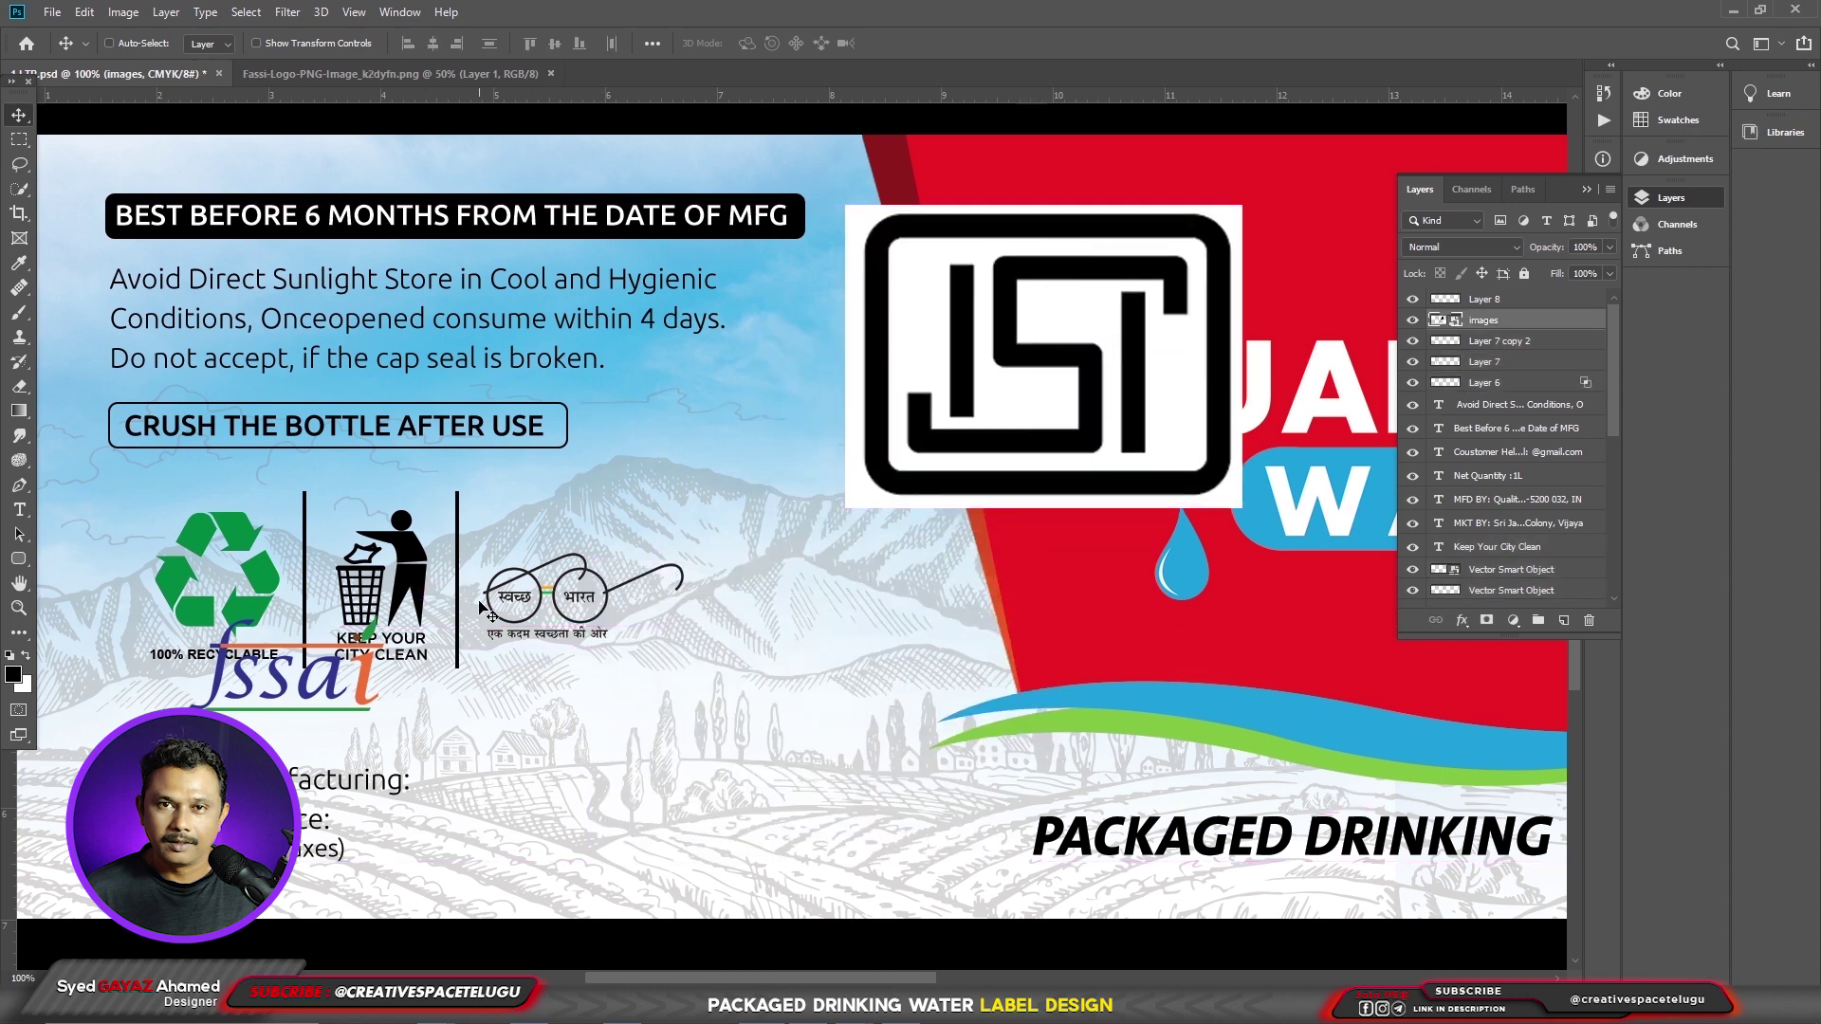
# - Move the recycling, Keep Clean and Swachh Bharat logo row down-right and scale it to 74%
pyautogui.moveTo(449, 609); pyautogui.dragTo(750, 823)
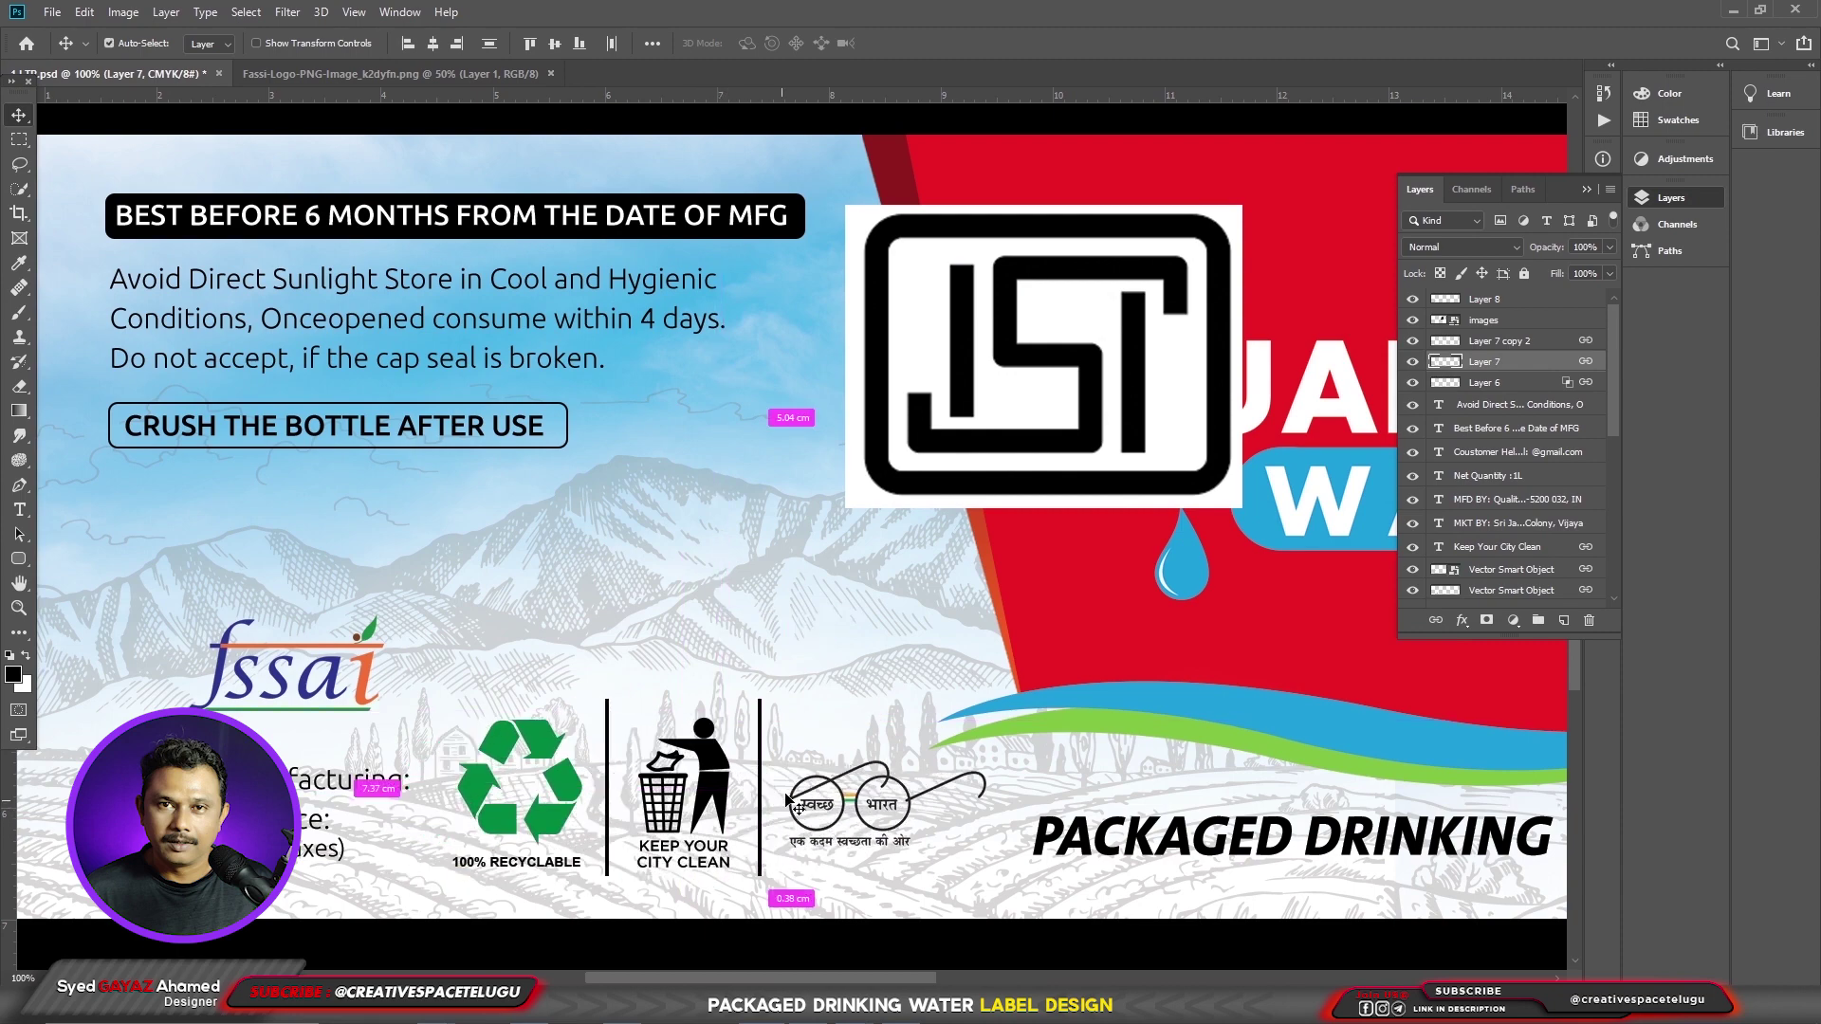
pyautogui.hotkey('ctrl', 't')
pyautogui.moveTo(986, 707); pyautogui.dragTo(908, 734)
pyautogui.press('Return')
pyautogui.moveTo(778, 792); pyautogui.dragTo(771, 806)
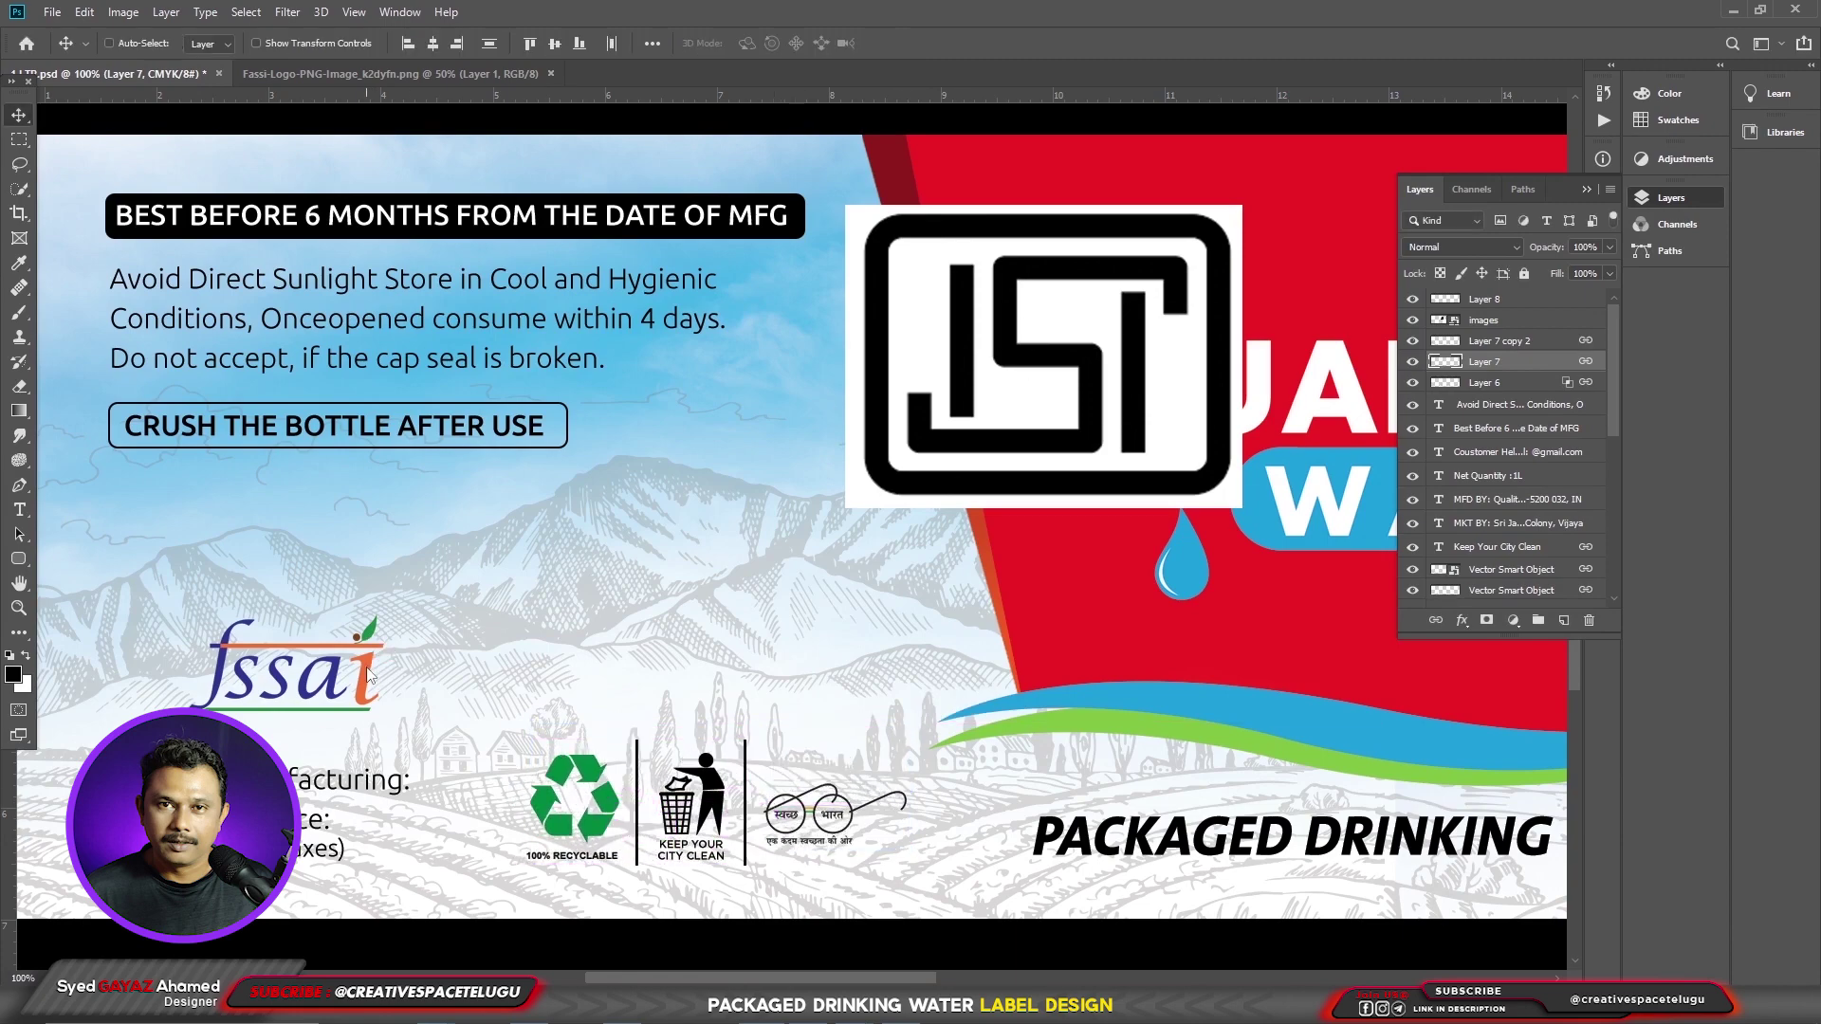
# - Move the fssai logo up beside the text block and bring the ISI logo down-left
pyautogui.moveTo(368, 675); pyautogui.dragTo(284, 550)
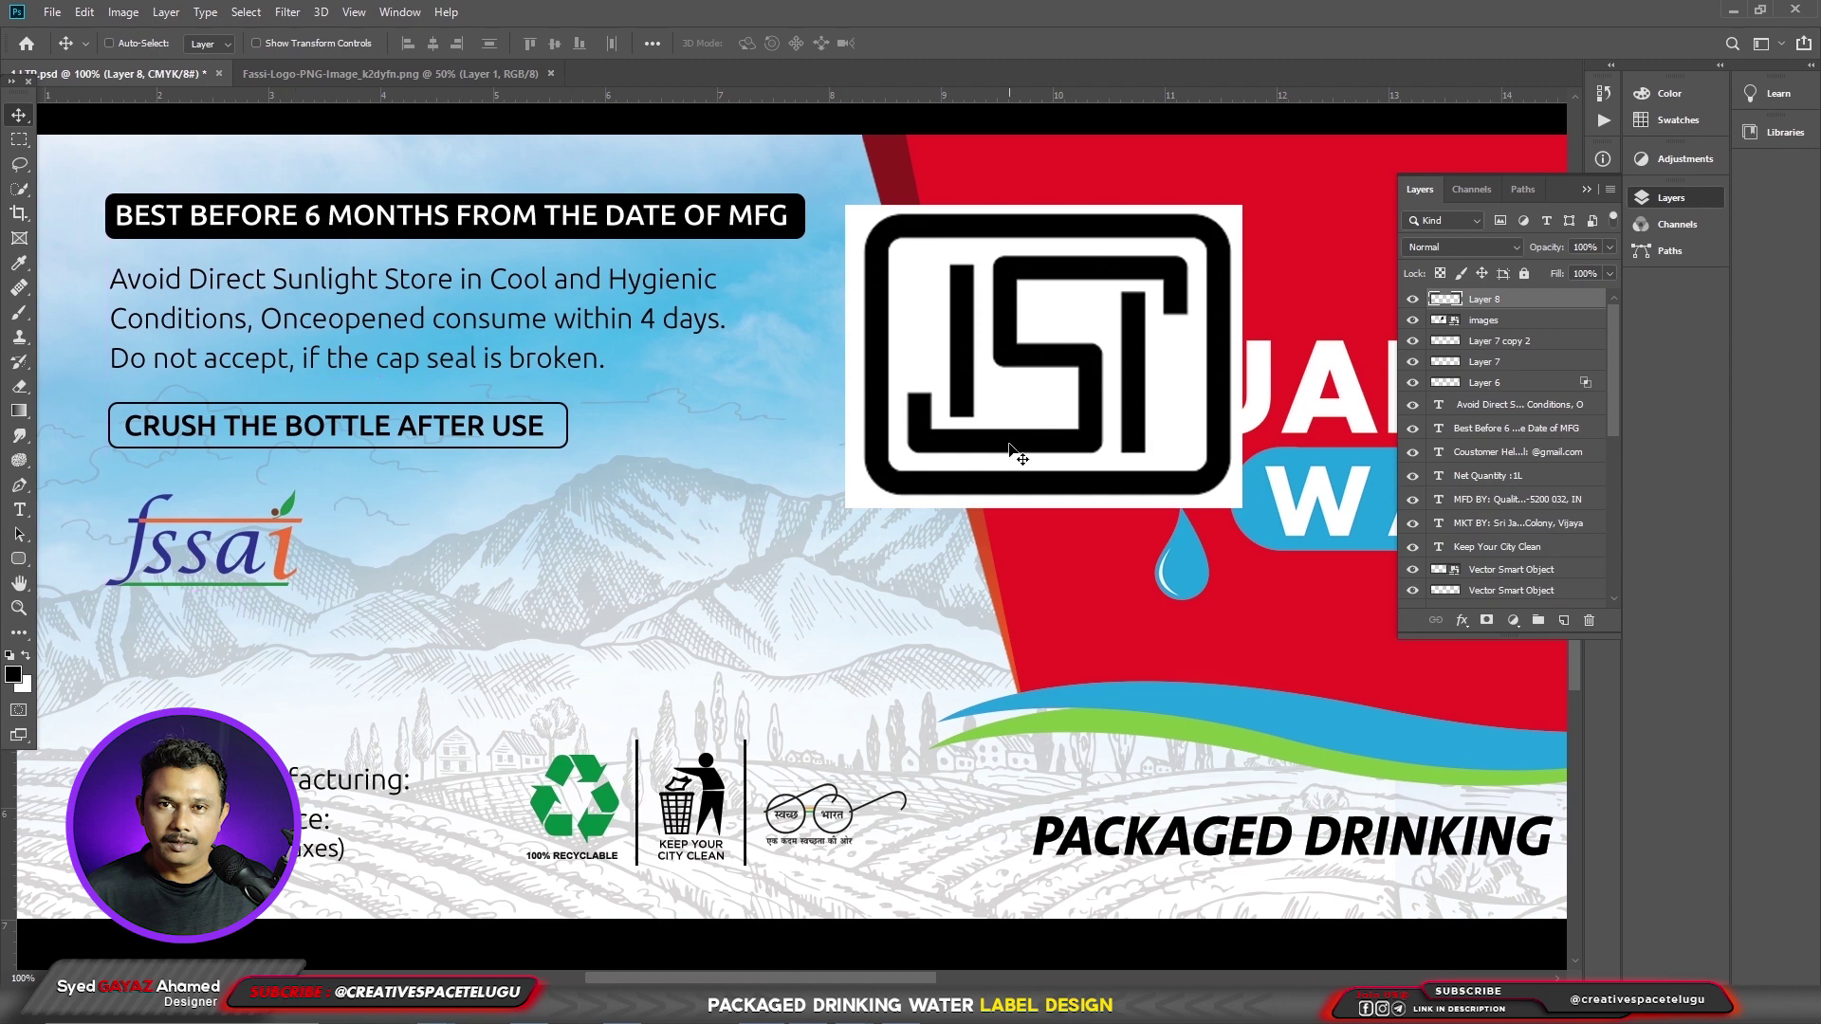
pyautogui.rightClick(1010, 454)
pyautogui.click(1033, 465)
pyautogui.moveTo(1005, 465); pyautogui.dragTo(664, 641)
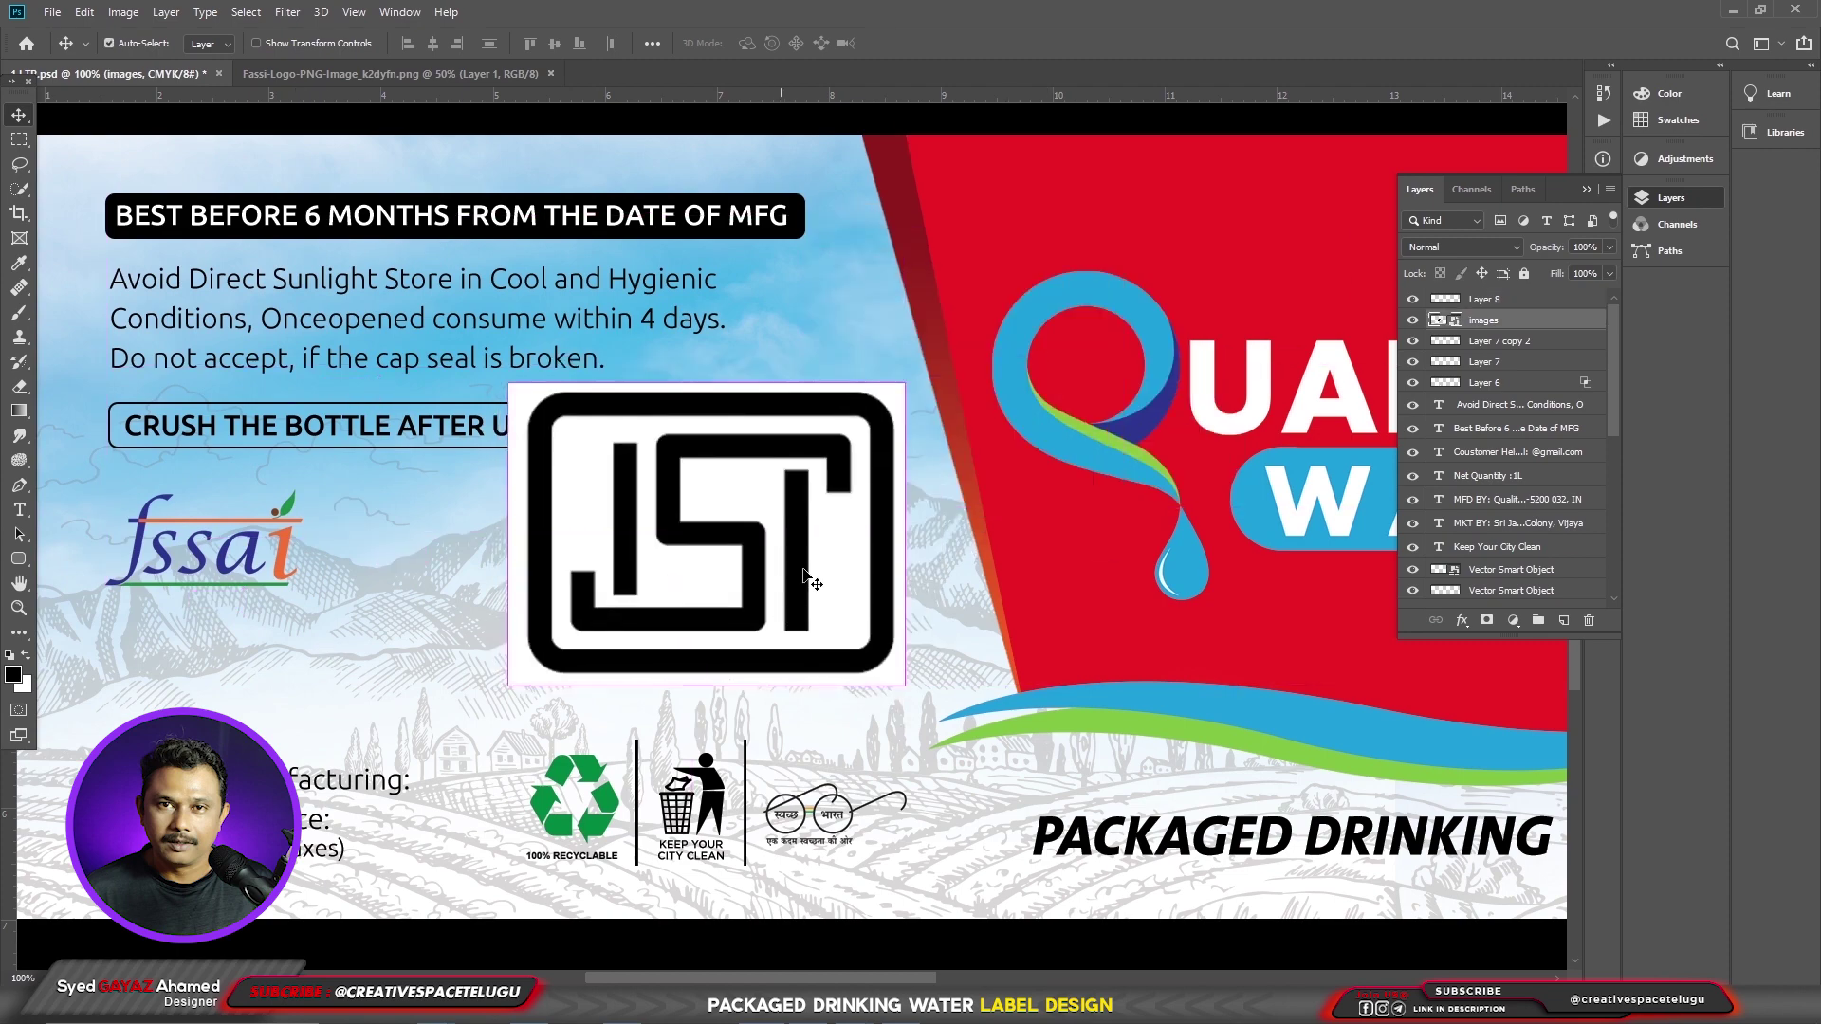
# - Scale the ISI logo down to about 20% and shift it left
pyautogui.hotkey('ctrl', 't')
pyautogui.moveTo(905, 384); pyautogui.dragTo(805, 459)
pyautogui.moveTo(679, 543); pyautogui.dragTo(569, 586)
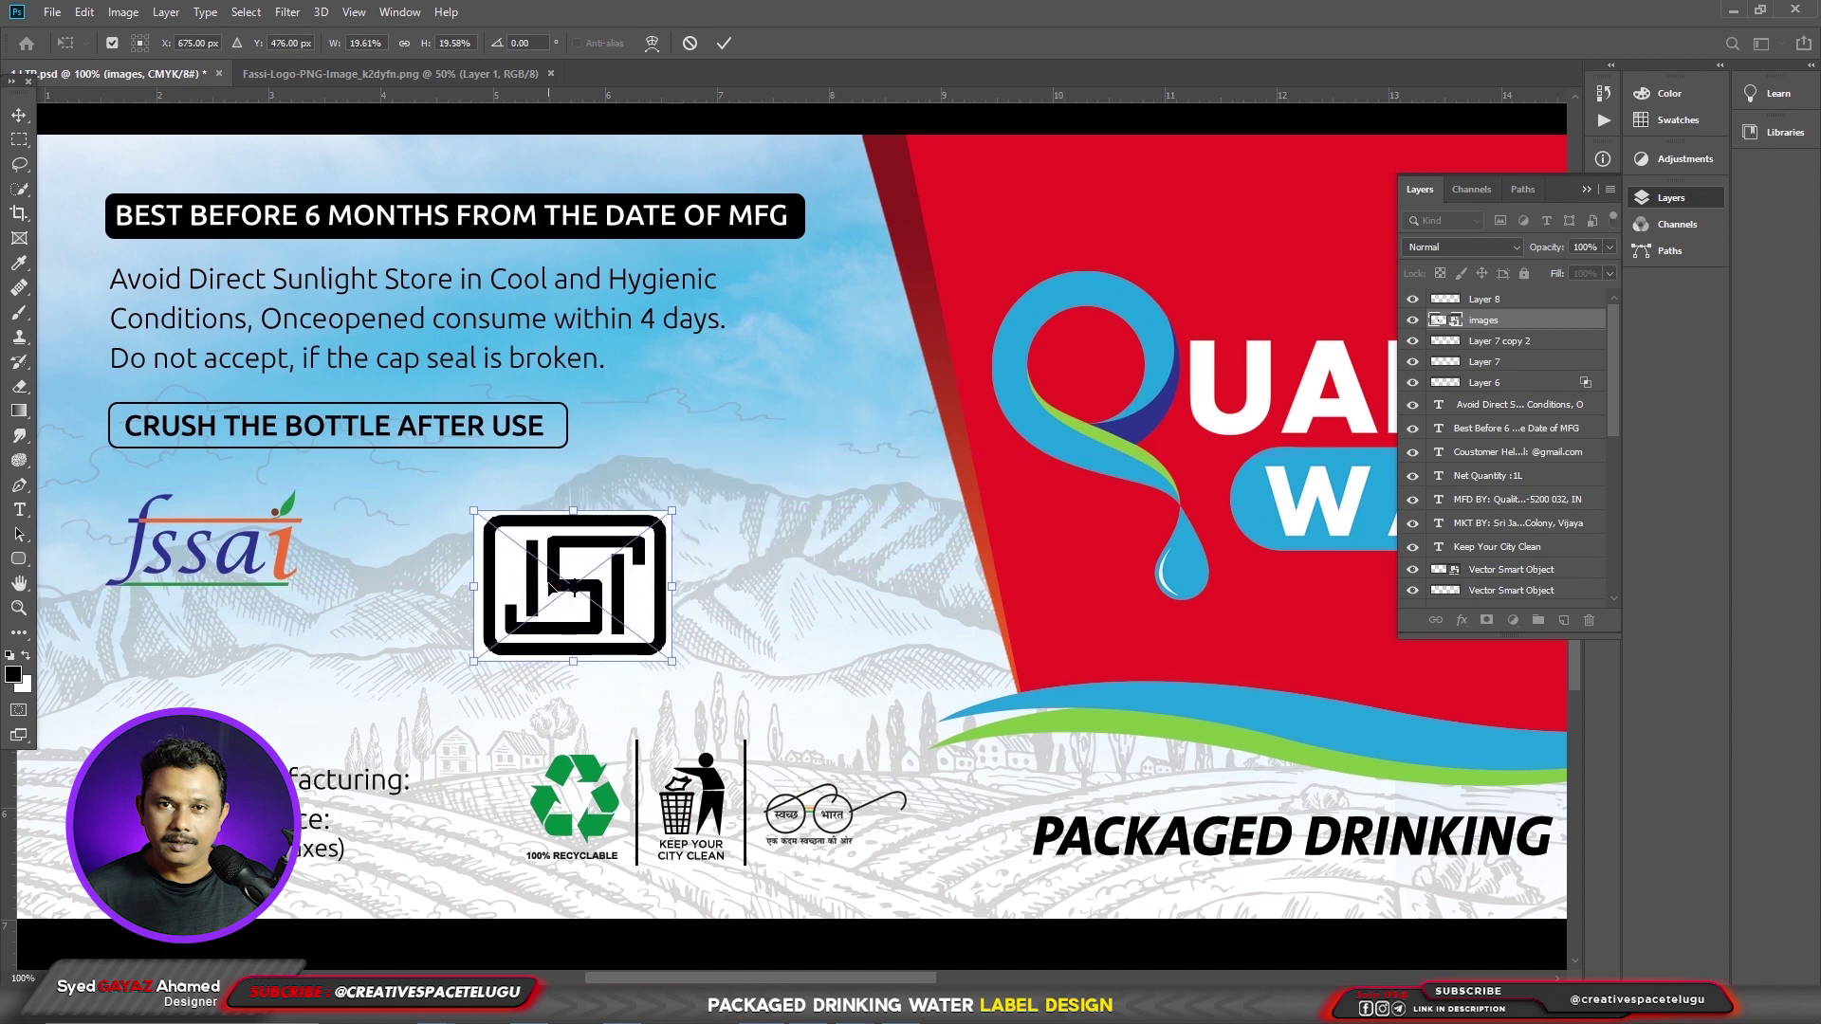
pyautogui.press('Return')
# - Hide the ISI logo's white background using the Blend If This Layer white slider
pyautogui.click(1462, 621)
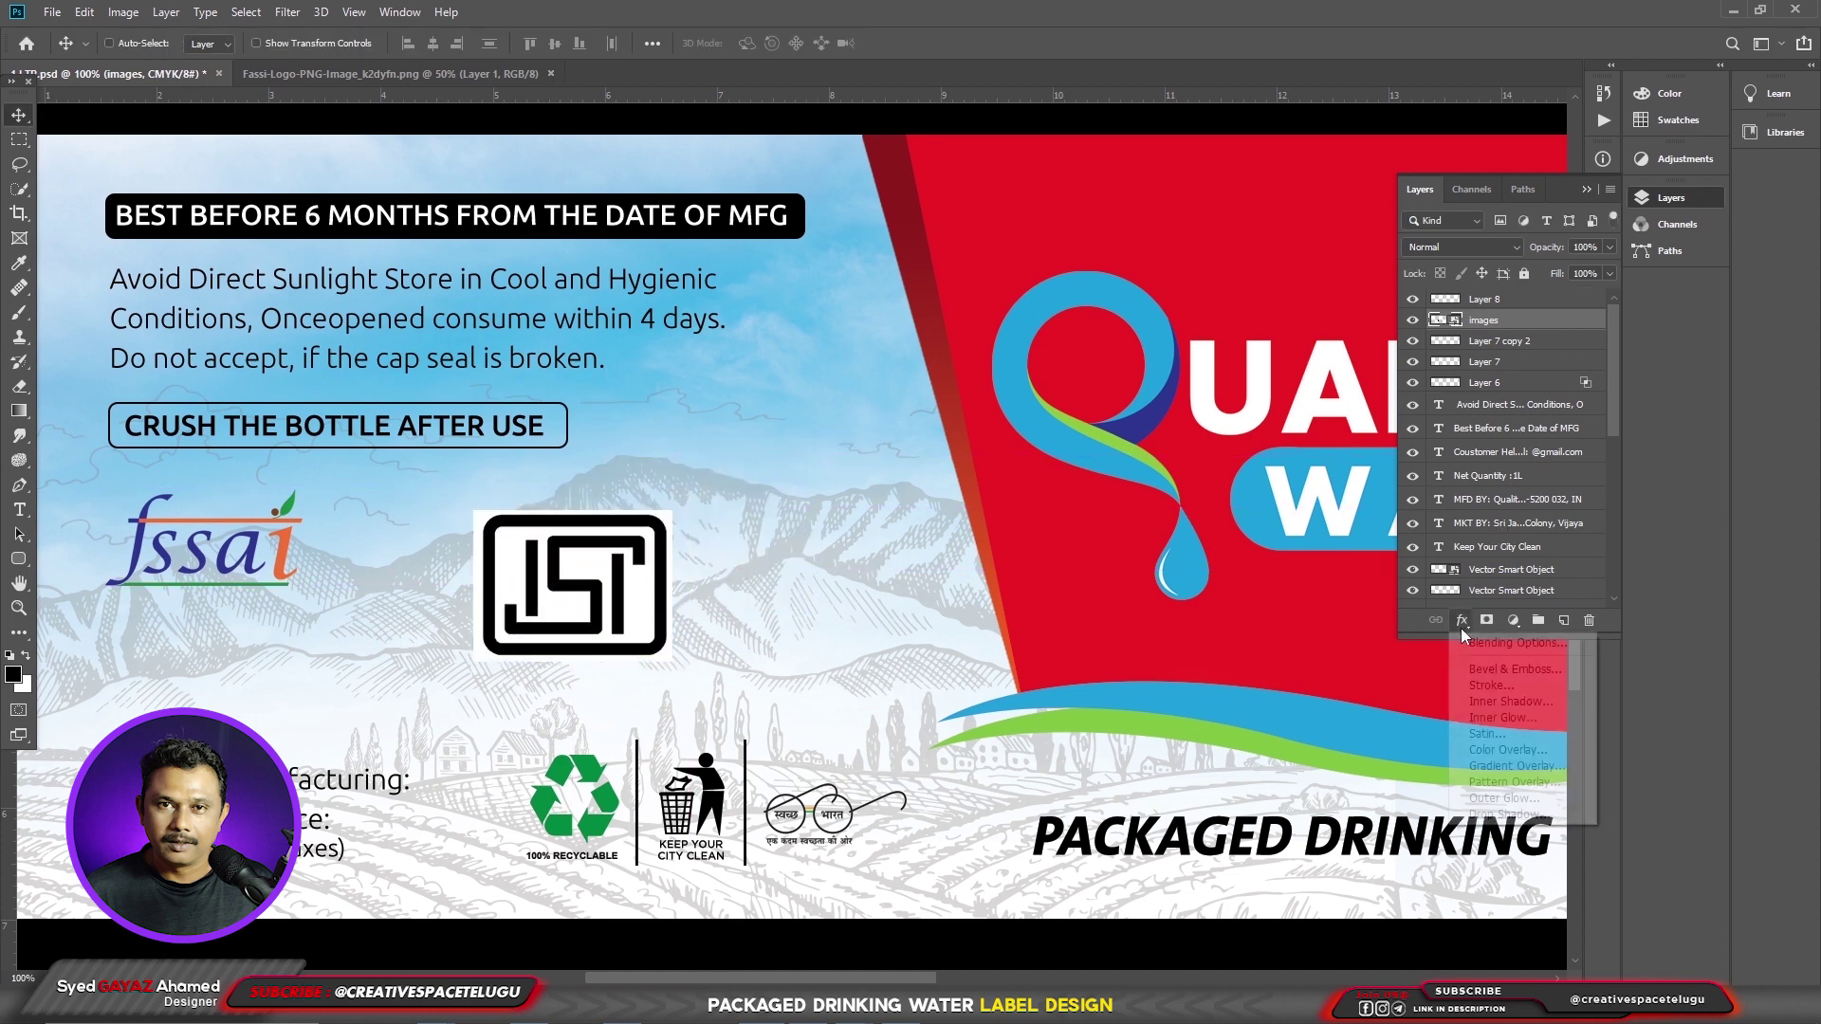
pyautogui.click(1515, 653)
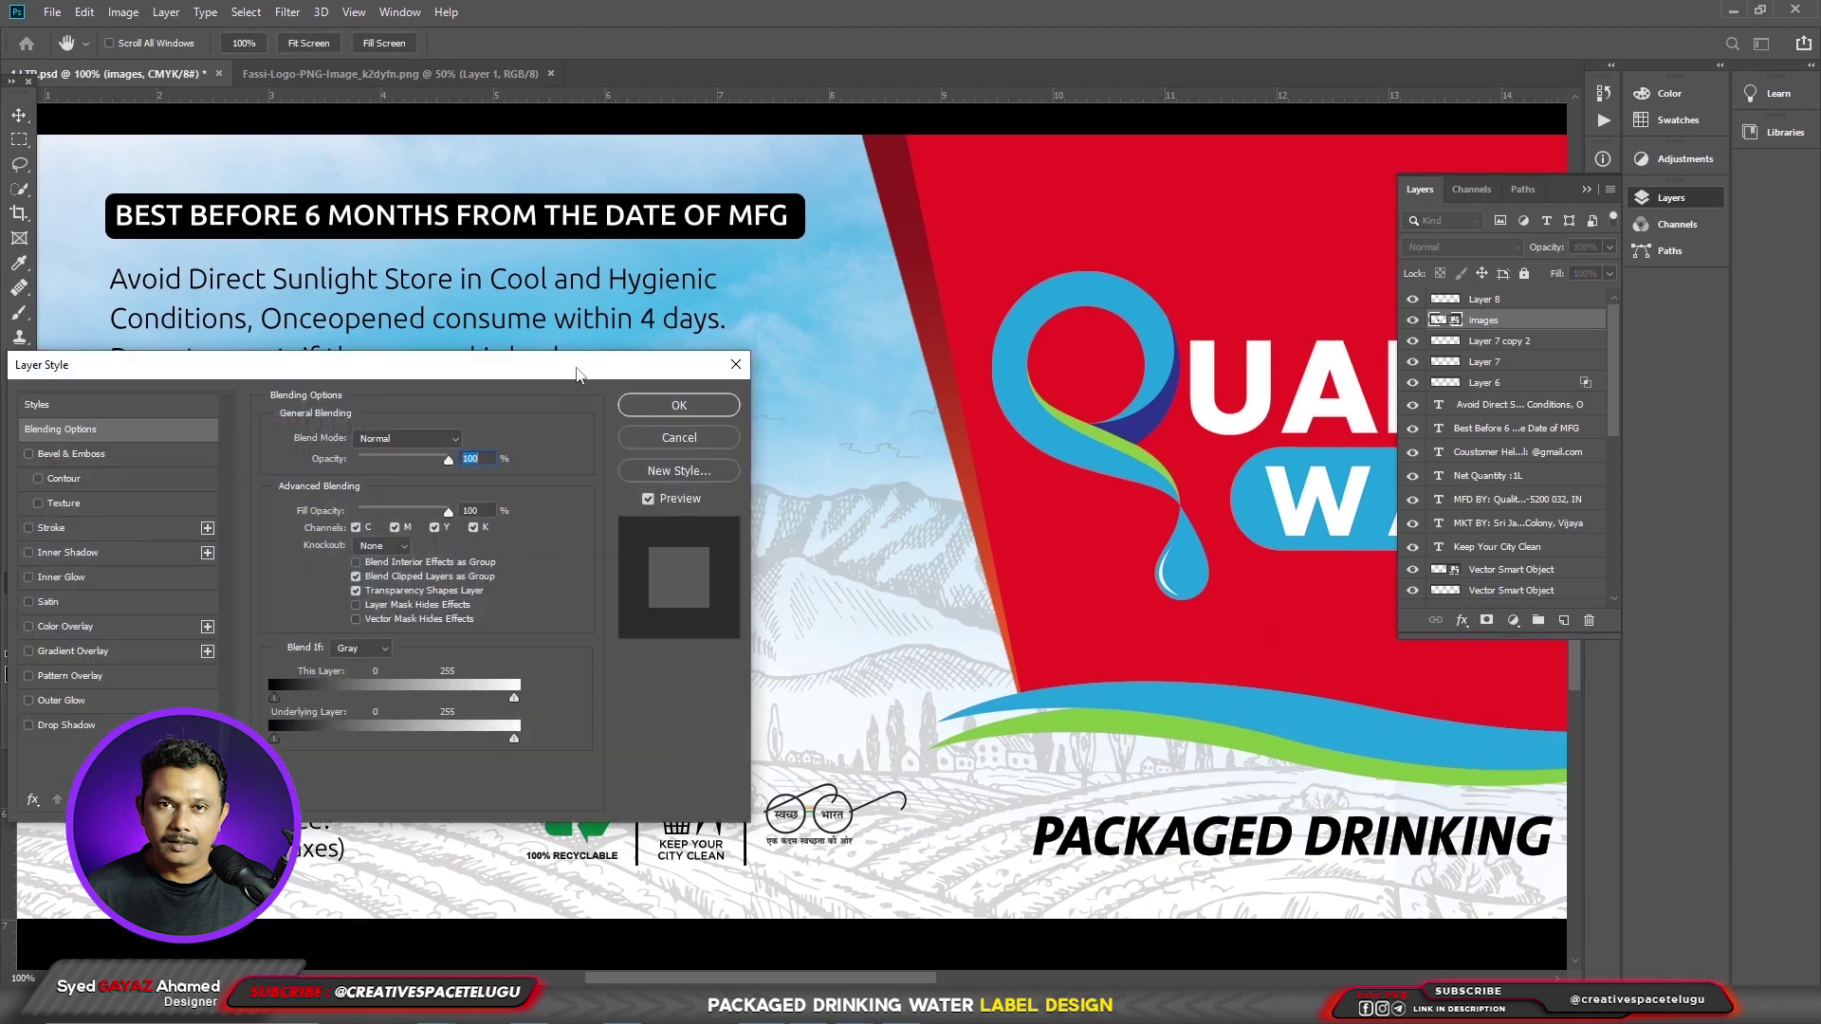
pyautogui.moveTo(577, 373); pyautogui.dragTo(888, 373)
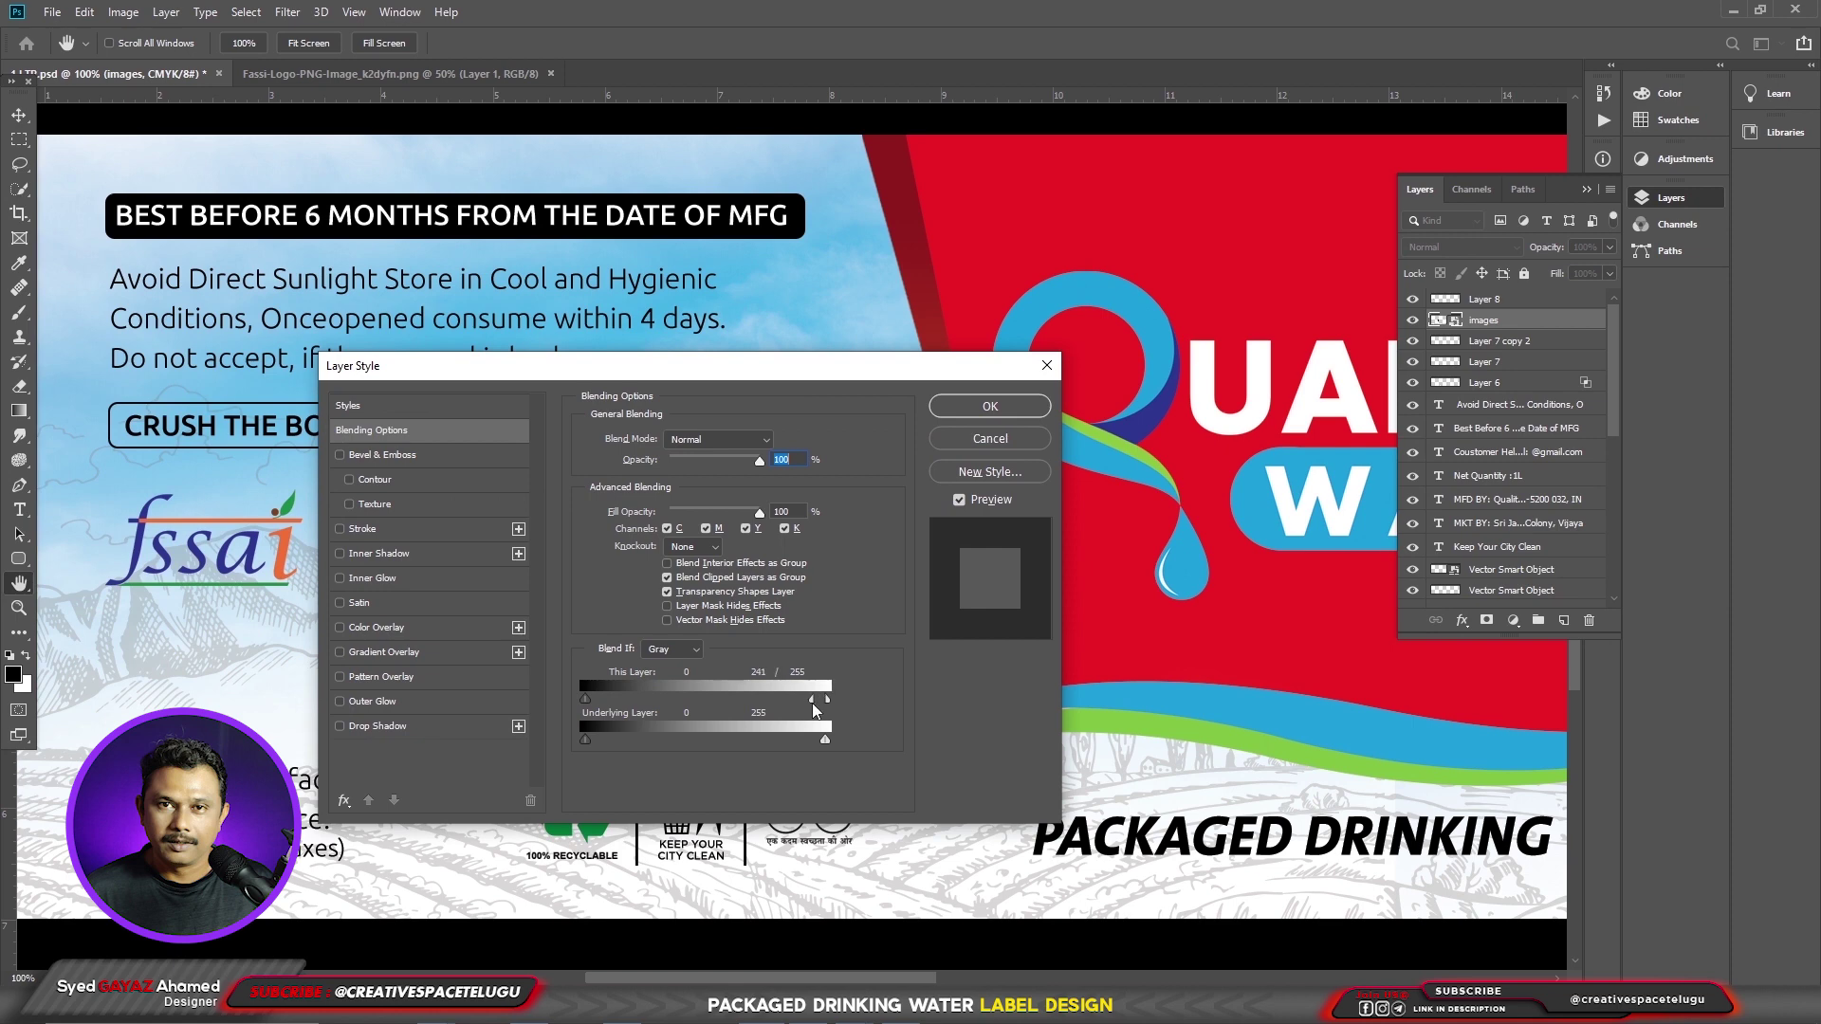
pyautogui.moveTo(805, 704); pyautogui.dragTo(799, 704)
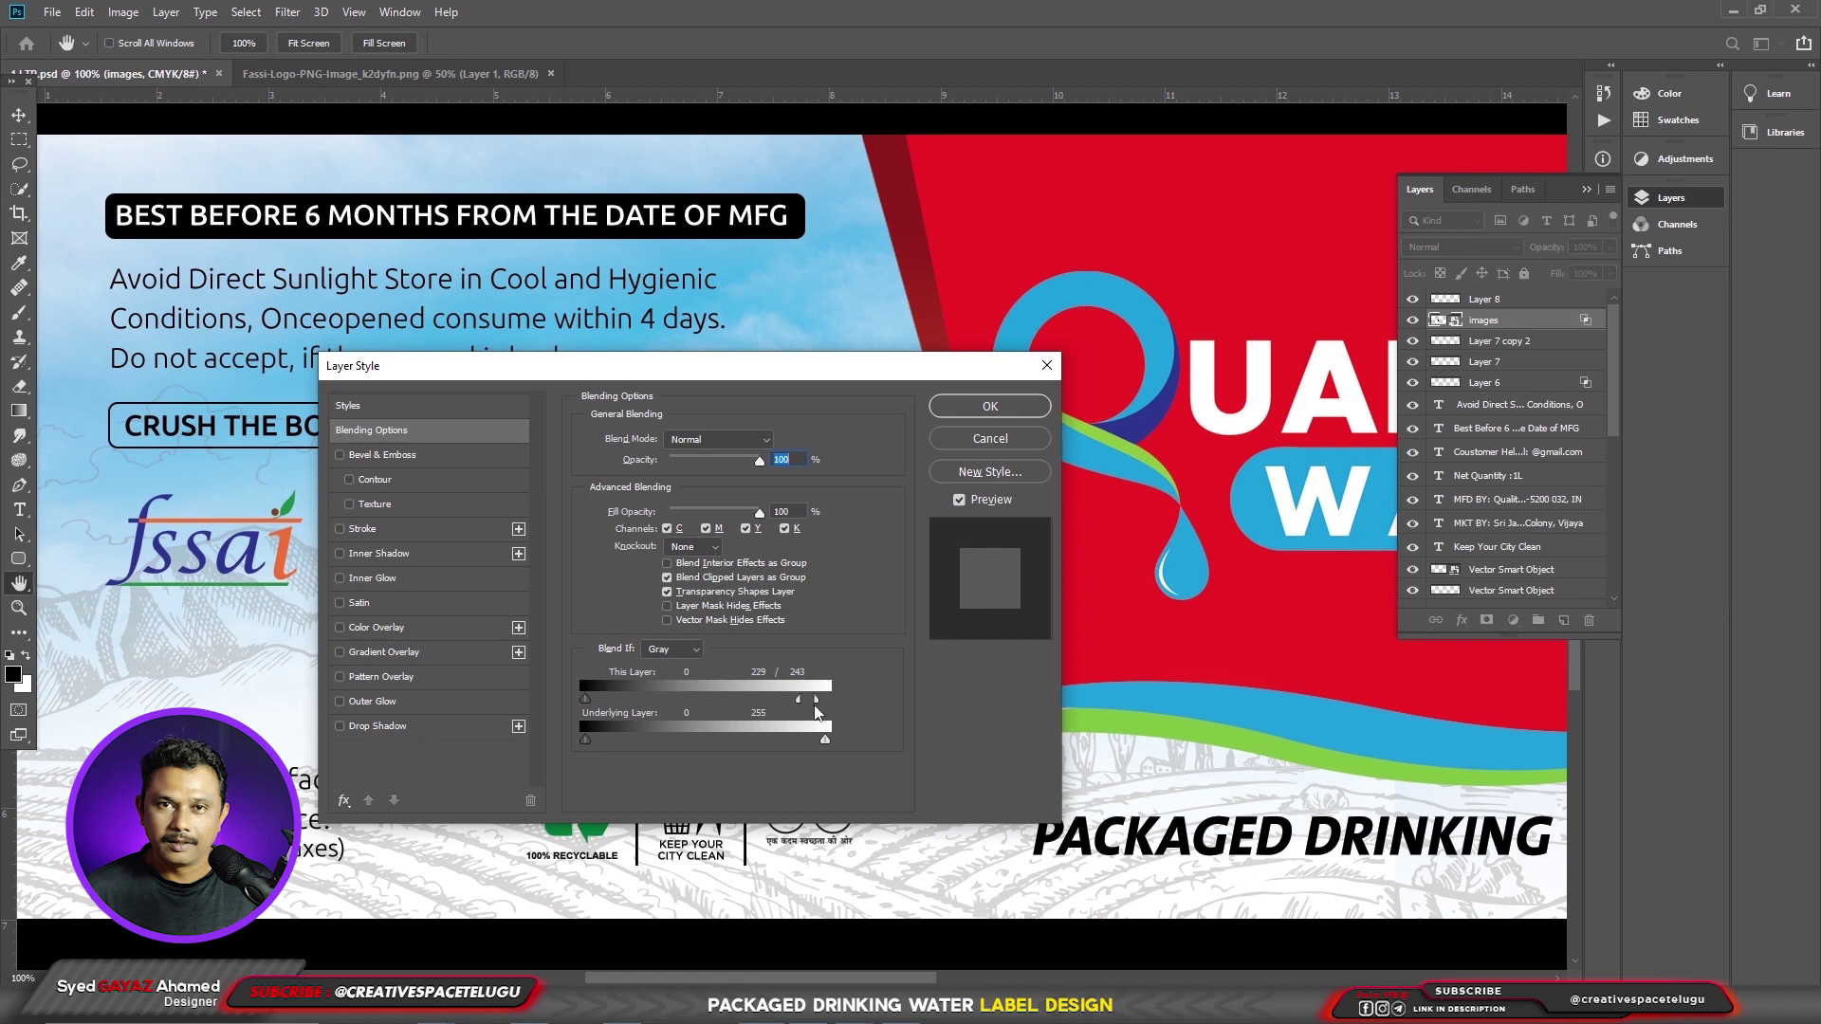
pyautogui.click(990, 406)
# - Move the ISI logo right so it sits beside the fssai logo
pyautogui.moveTo(286, 579); pyautogui.dragTo(376, 638)
pyautogui.rightClick(751, 664)
pyautogui.click(777, 685)
pyautogui.moveTo(710, 641); pyautogui.dragTo(823, 640)
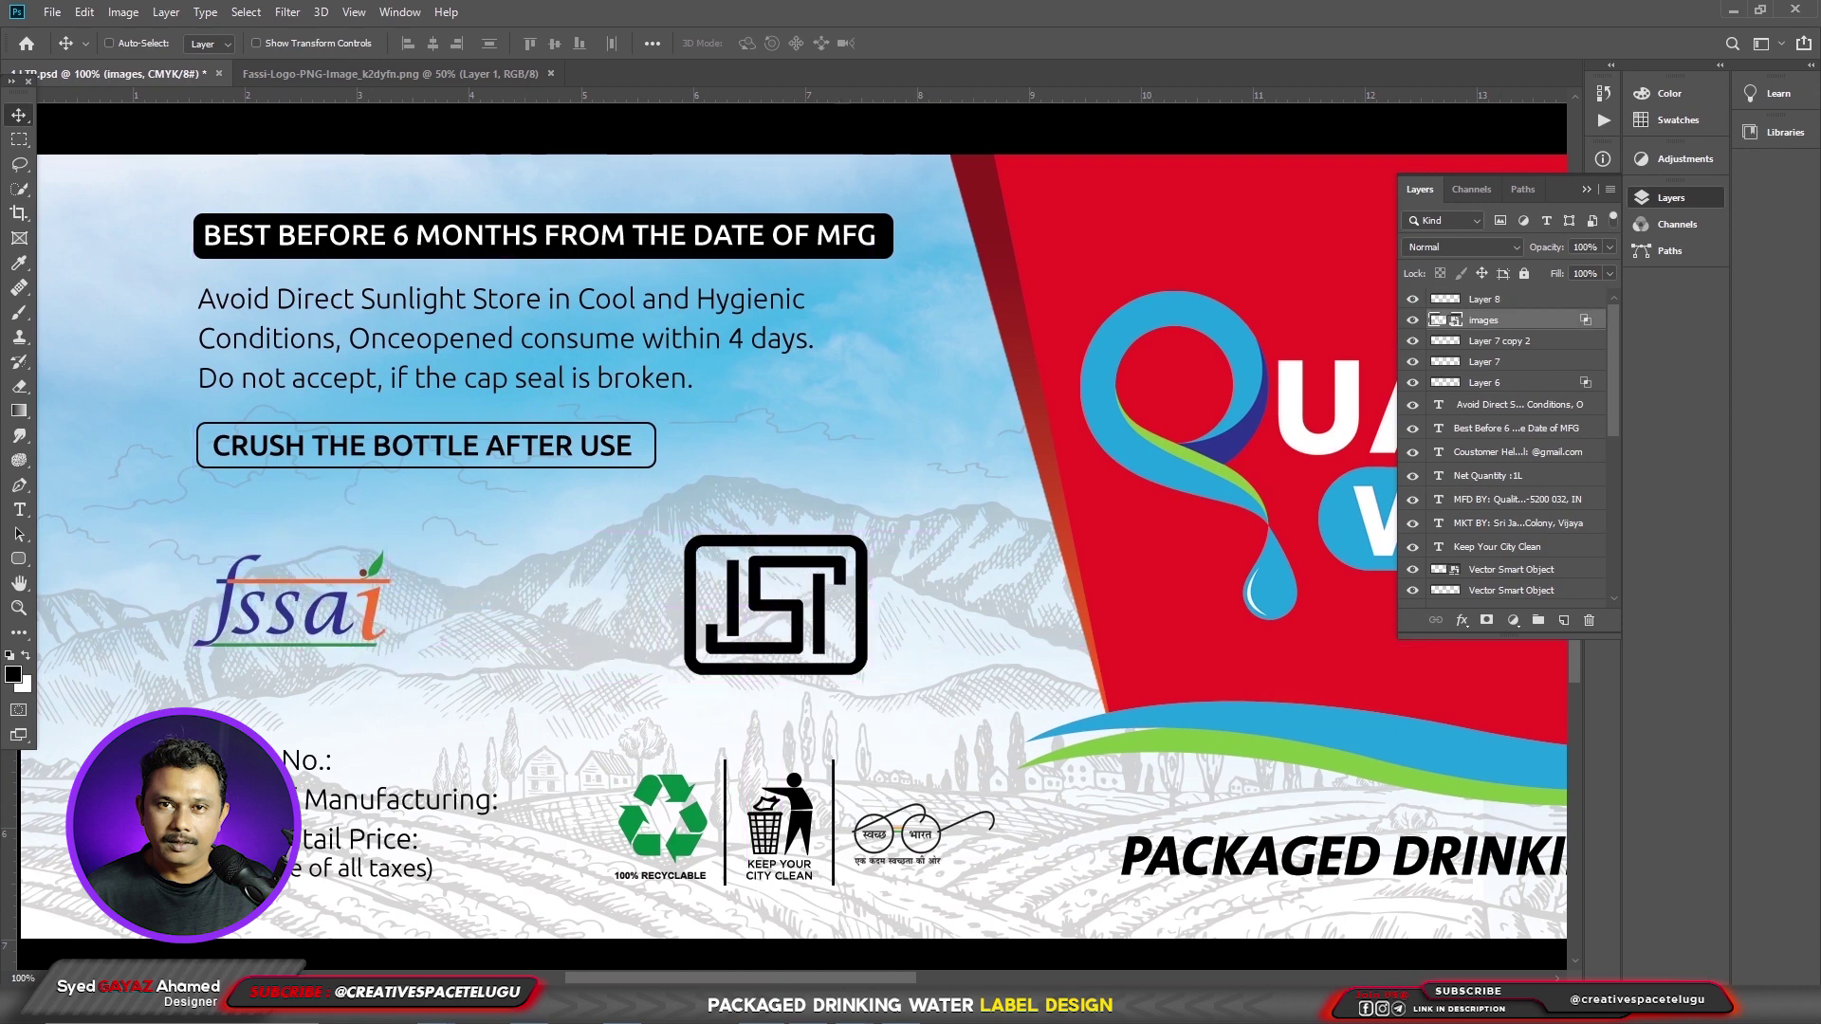
# - Add an 'IS 15693' text line above the ISI mark
pyautogui.click(18, 509)
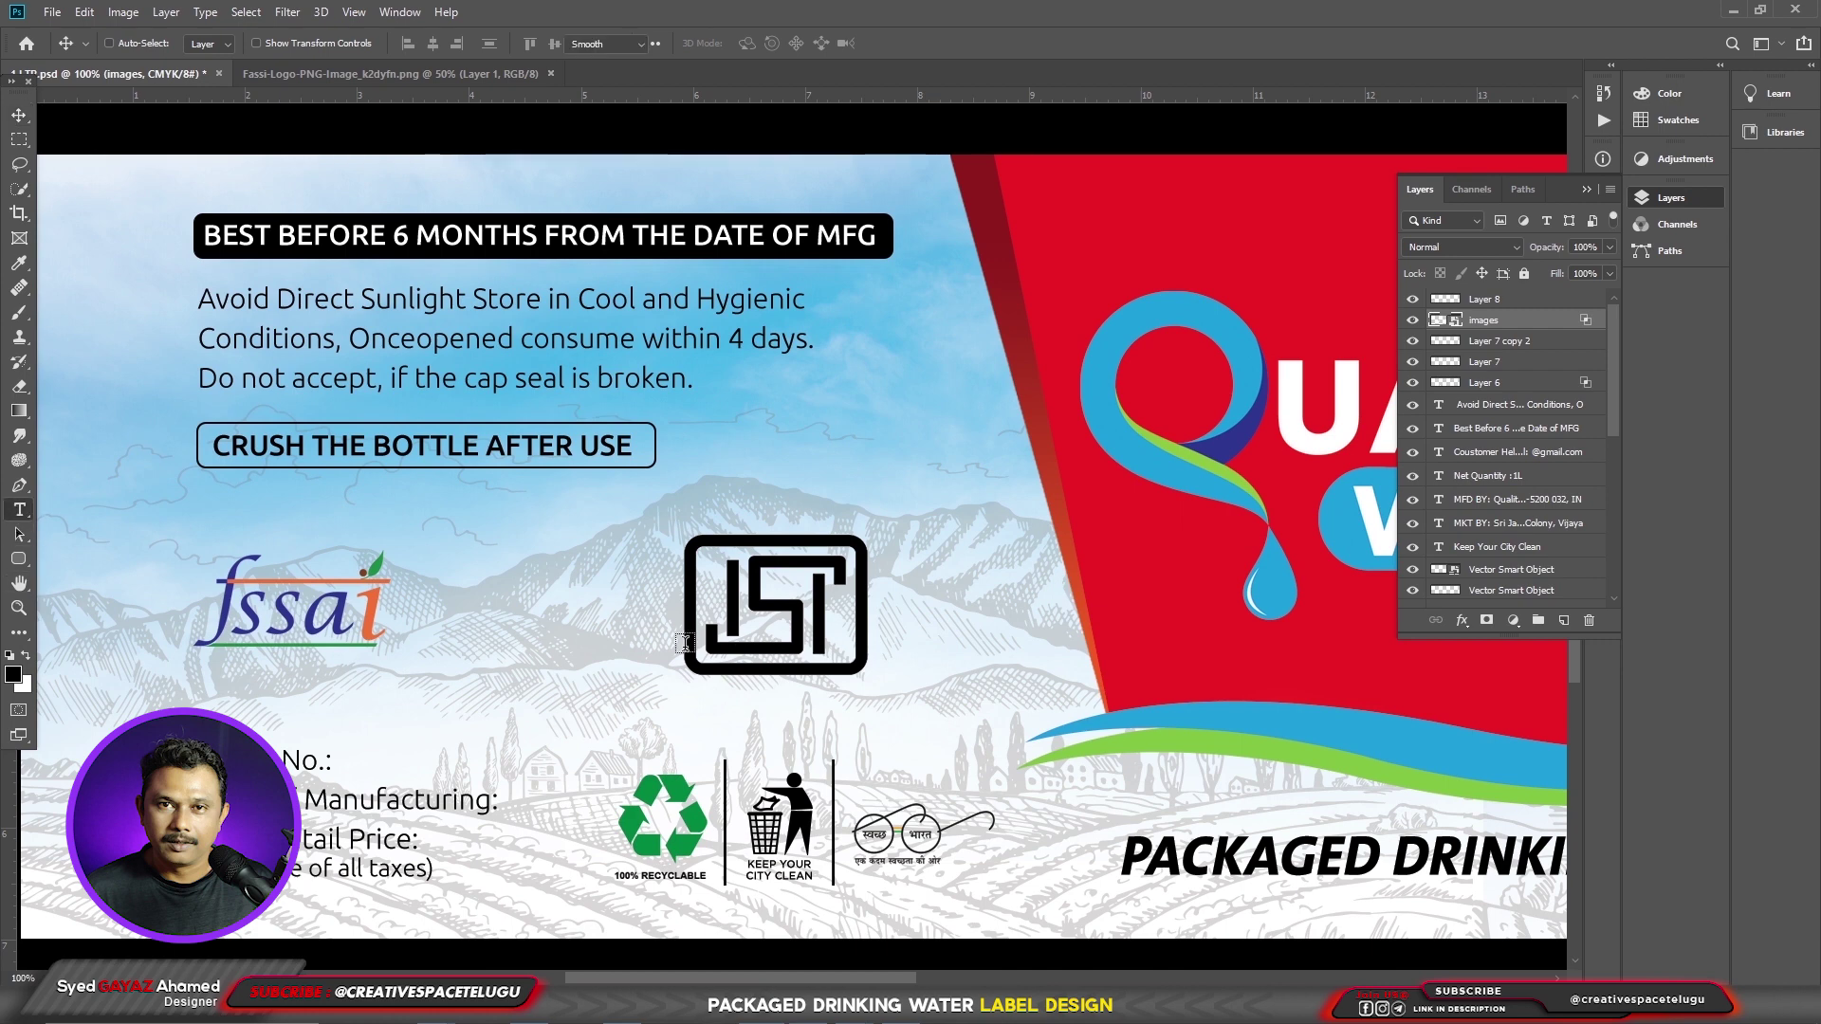
pyautogui.click(546, 615)
pyautogui.press('BackSpace')
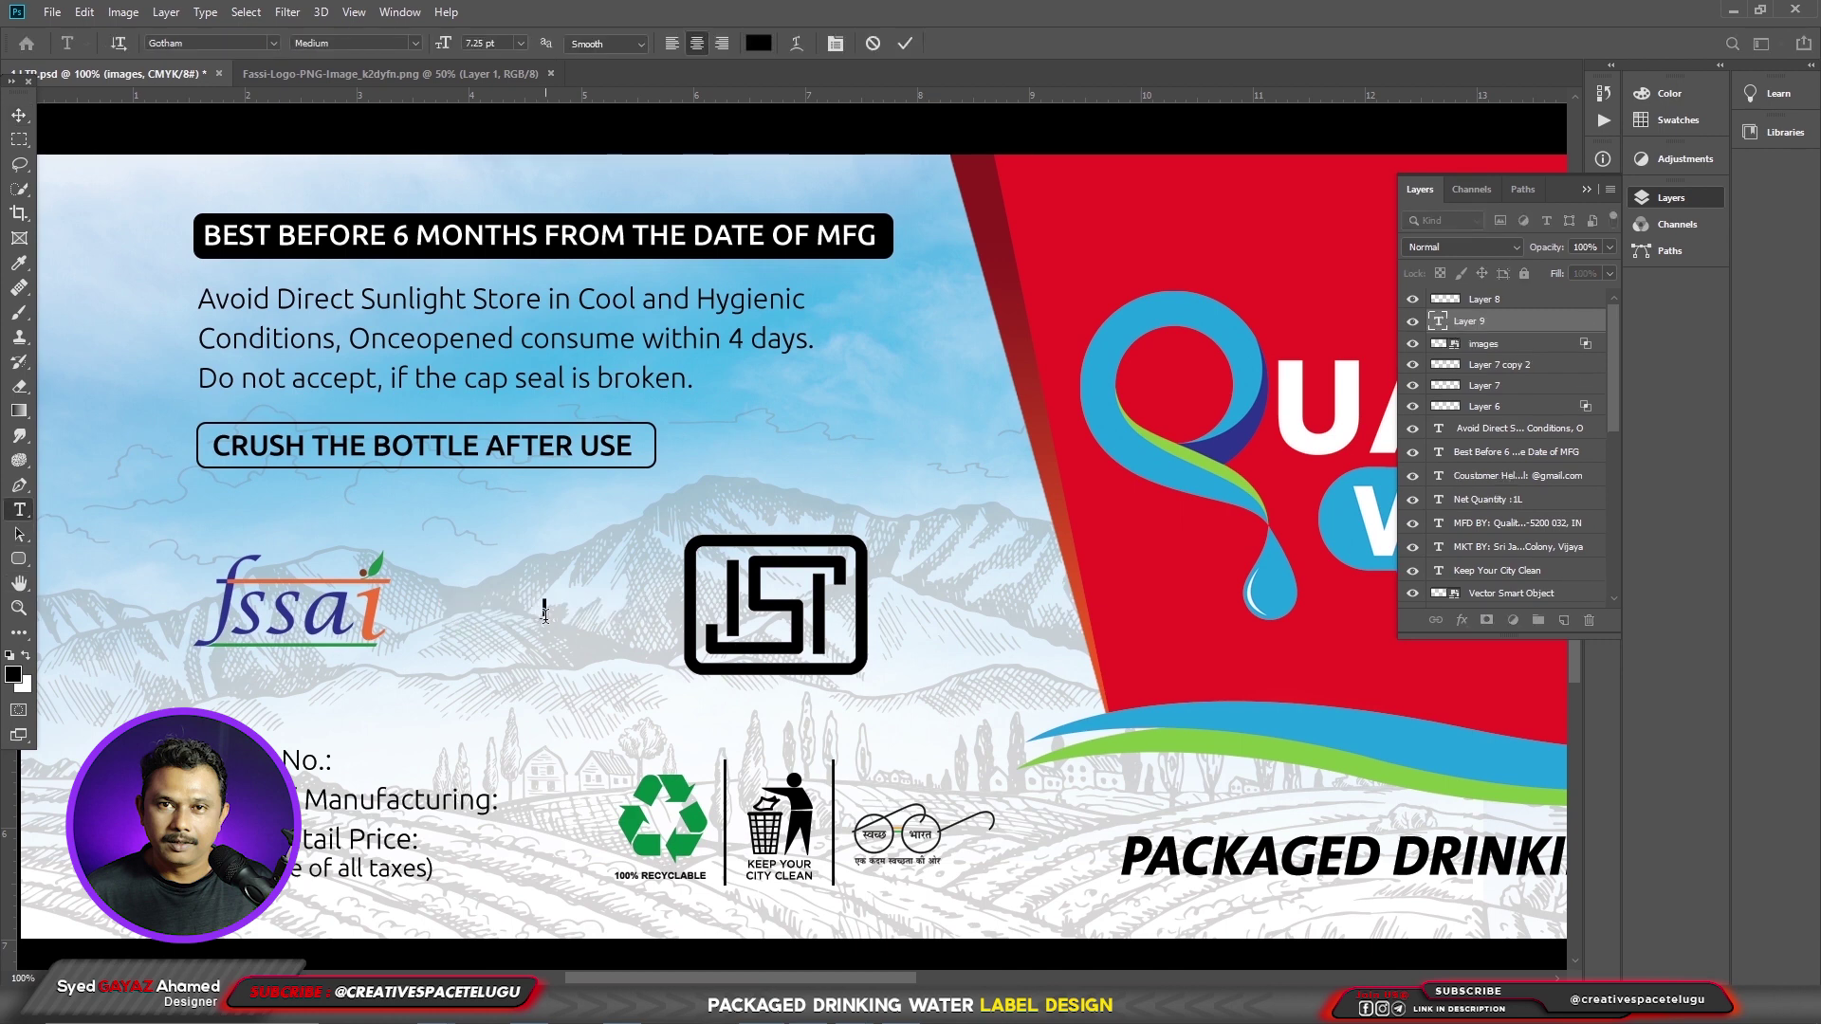
pyautogui.write('IS')
pyautogui.write('15693')
pyautogui.hotkey('ctrl', 'Return')
pyautogui.moveTo(546, 615); pyautogui.dragTo(795, 729)
pyautogui.doubleClick(798, 730)
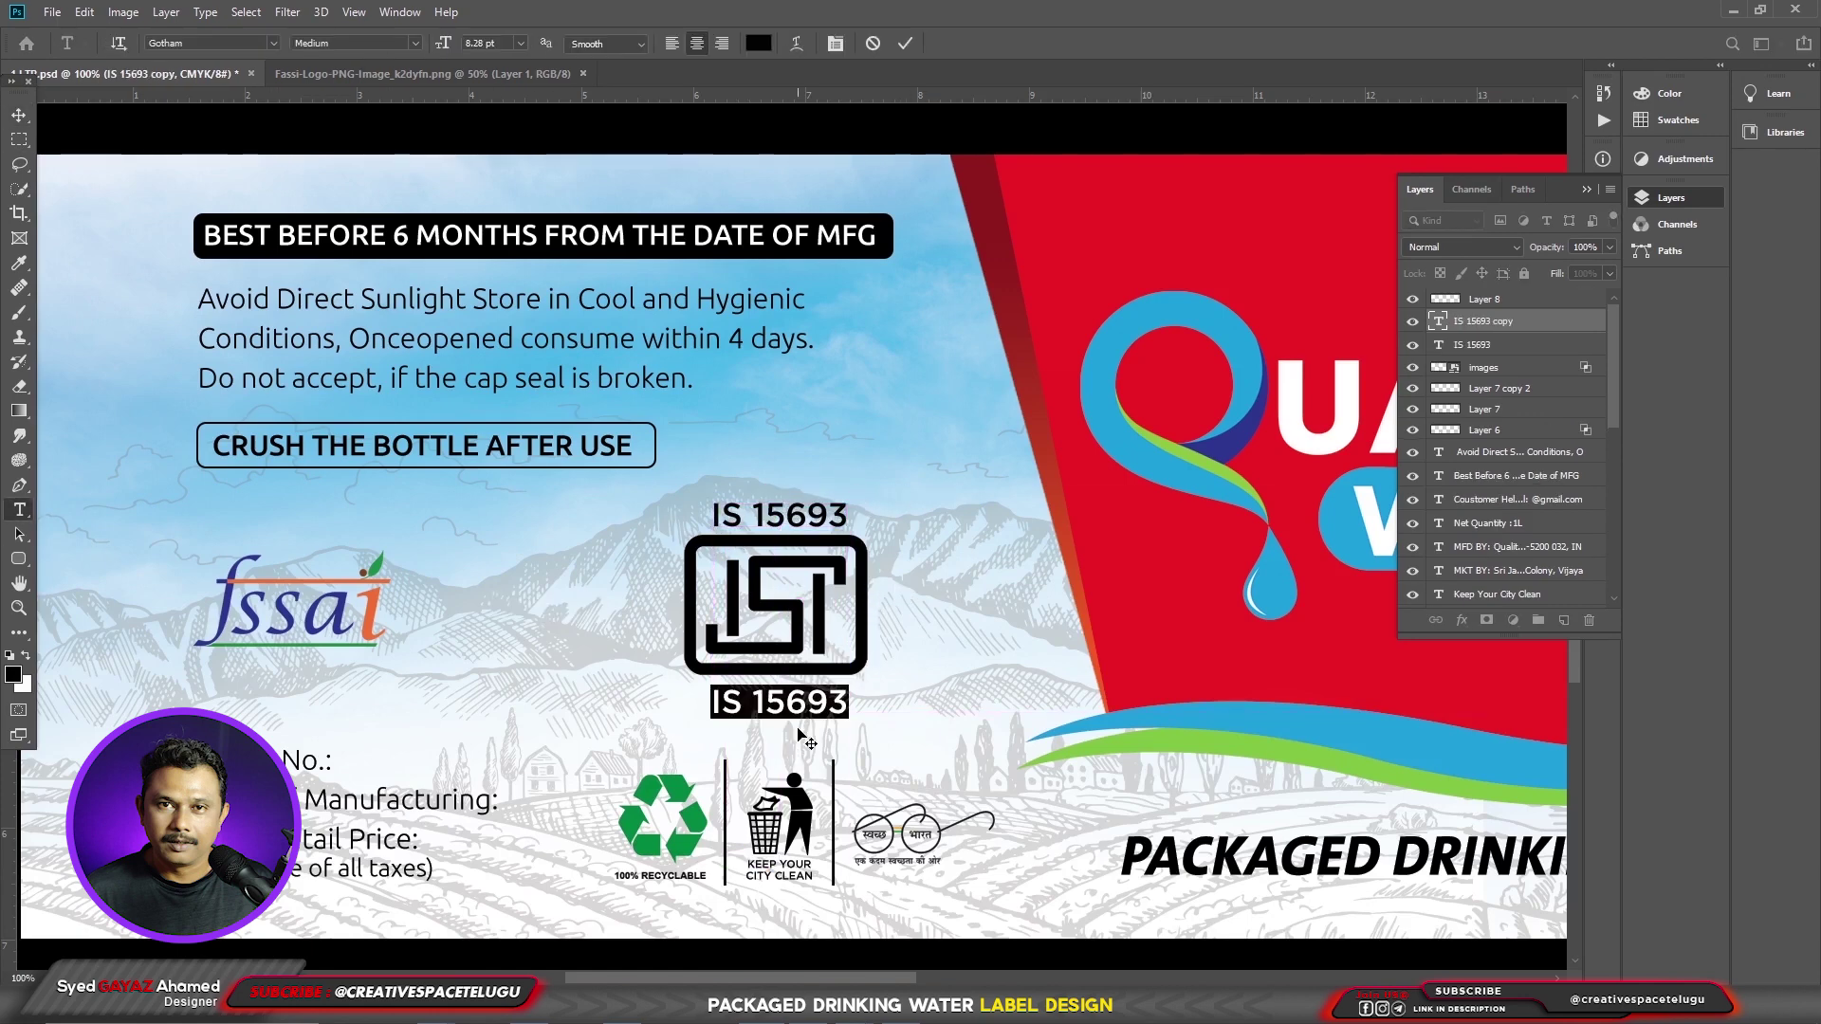
pyautogui.write('CM/L-88')
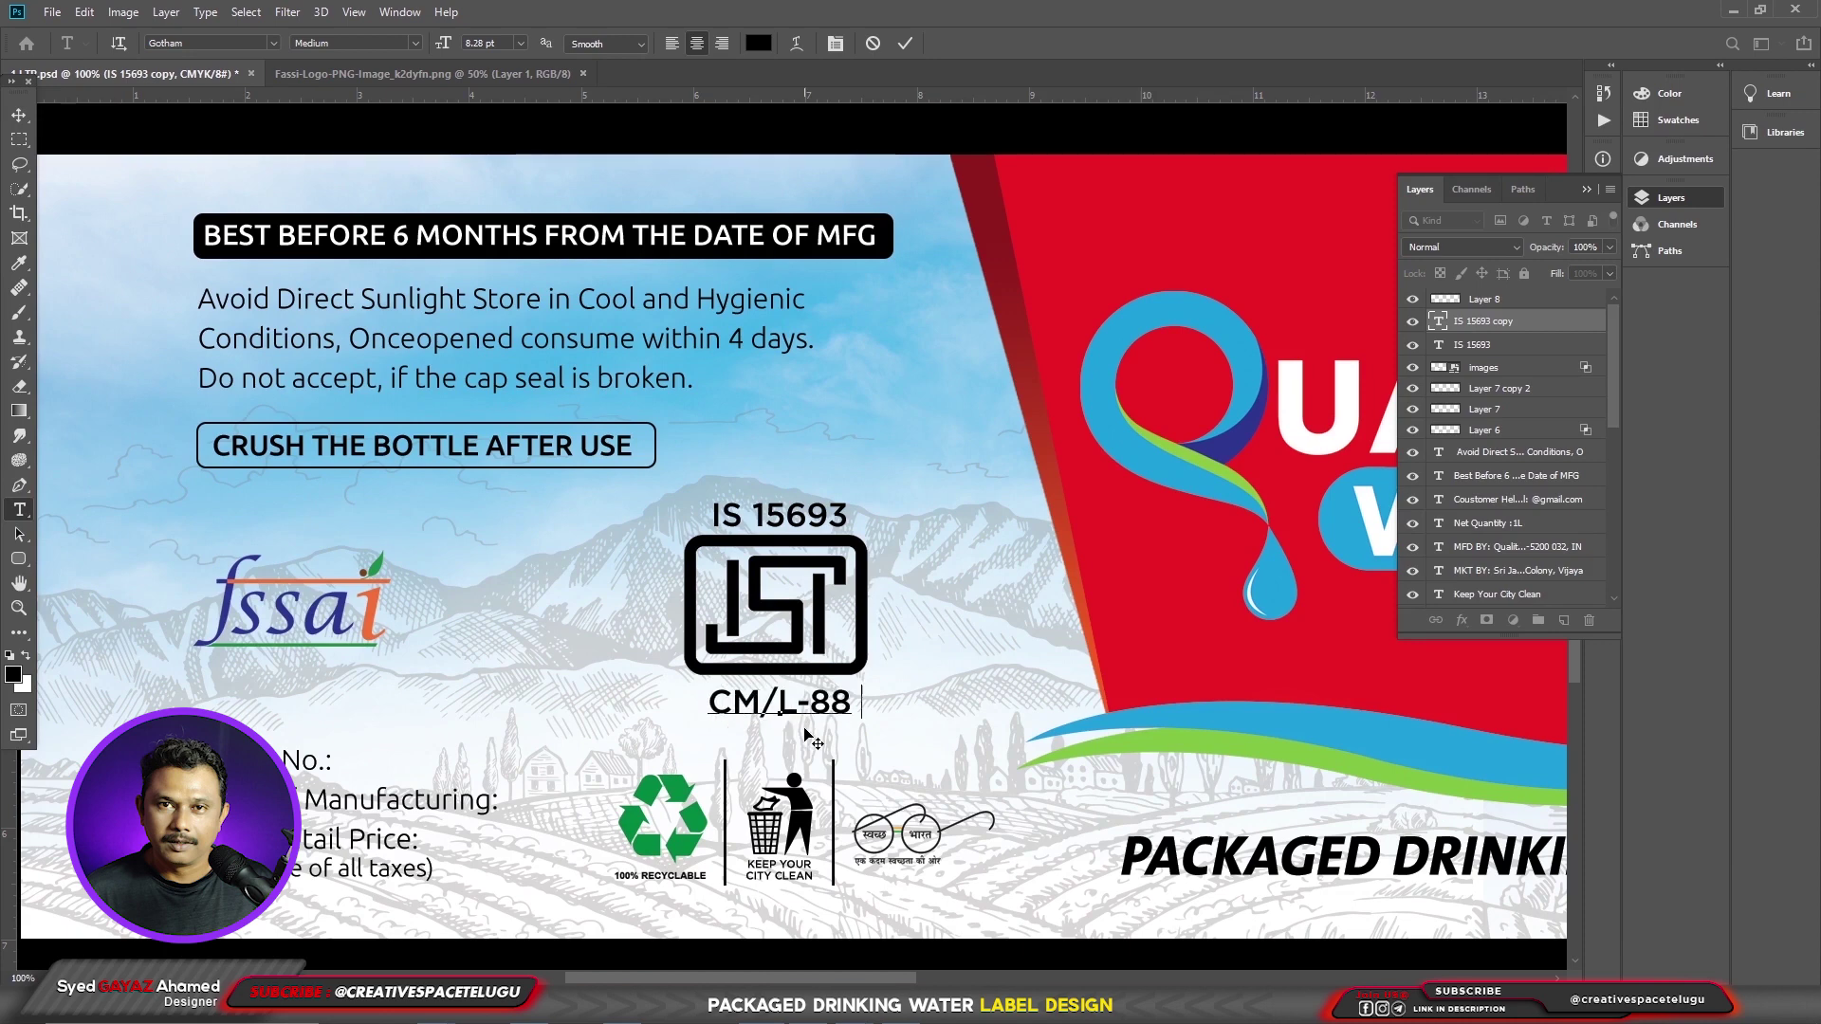
pyautogui.write('800')
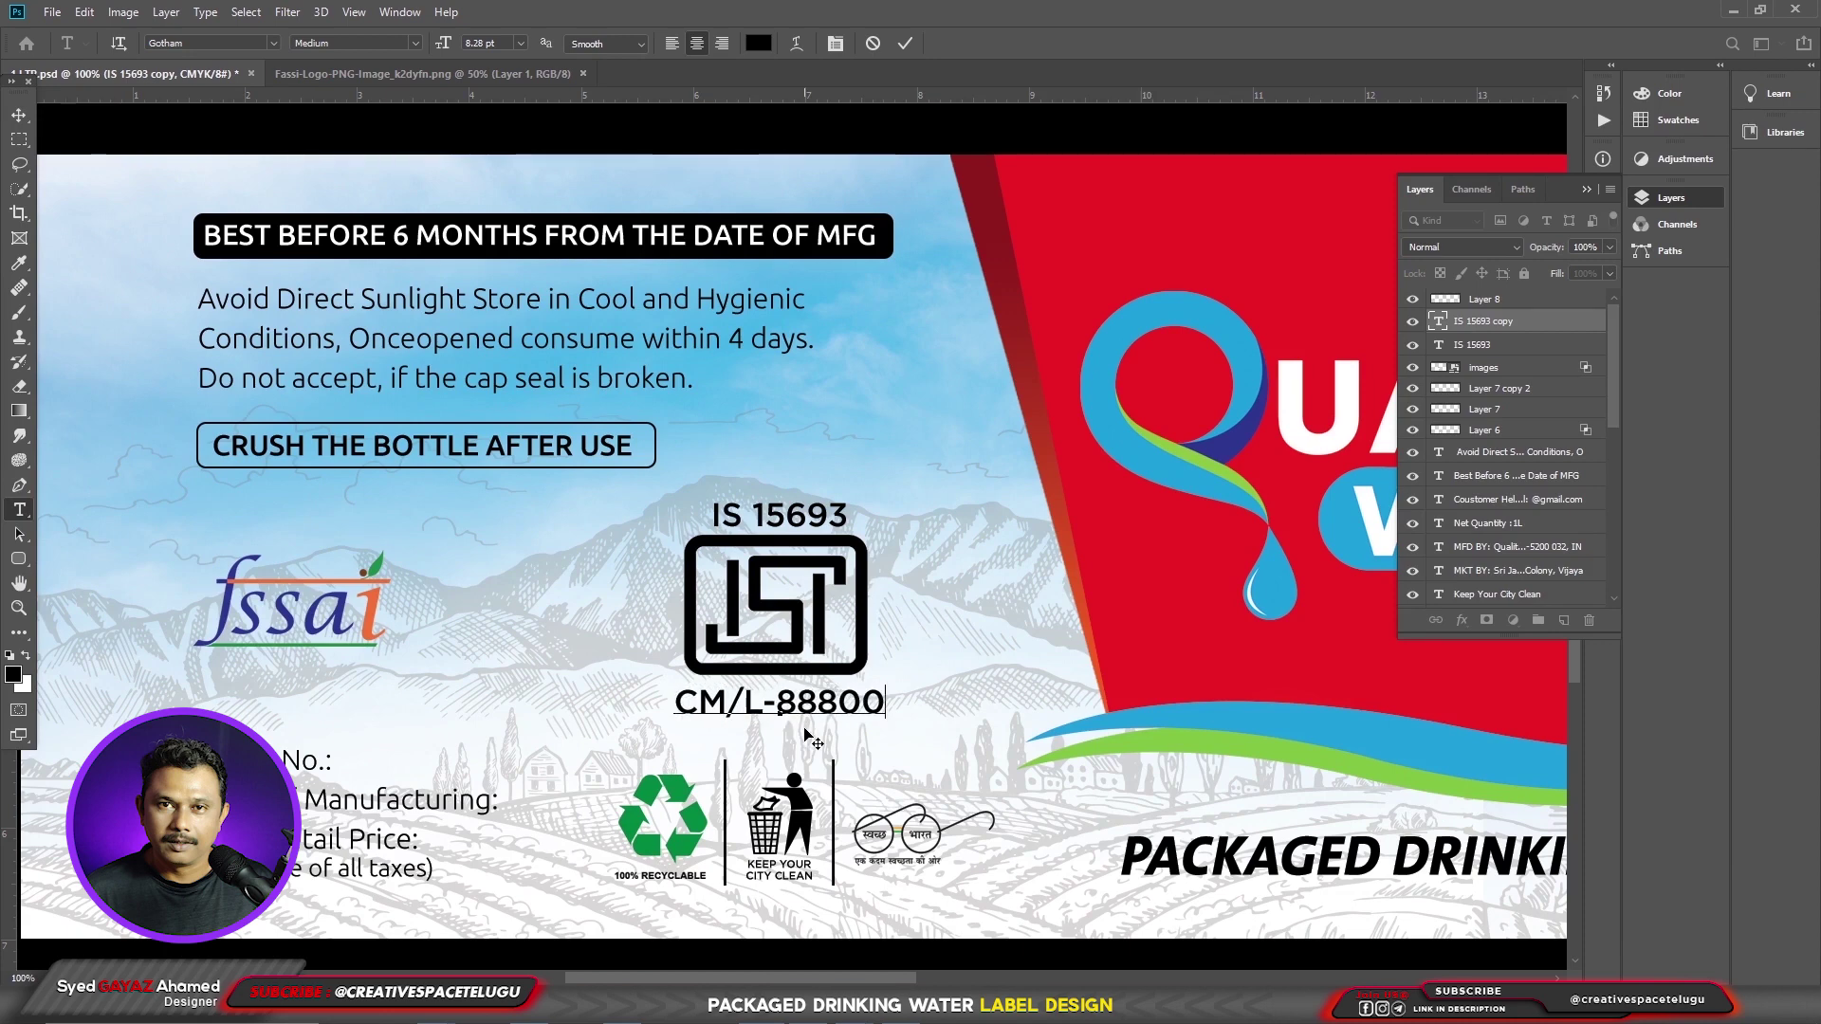
pyautogui.write('55208')
pyautogui.hotkey('ctrl', 'Return')
pyautogui.keyDown('ctrl'); pyautogui.click(867, 566); pyautogui.keyUp('ctrl')
pyautogui.hotkey('ctrl', 't')
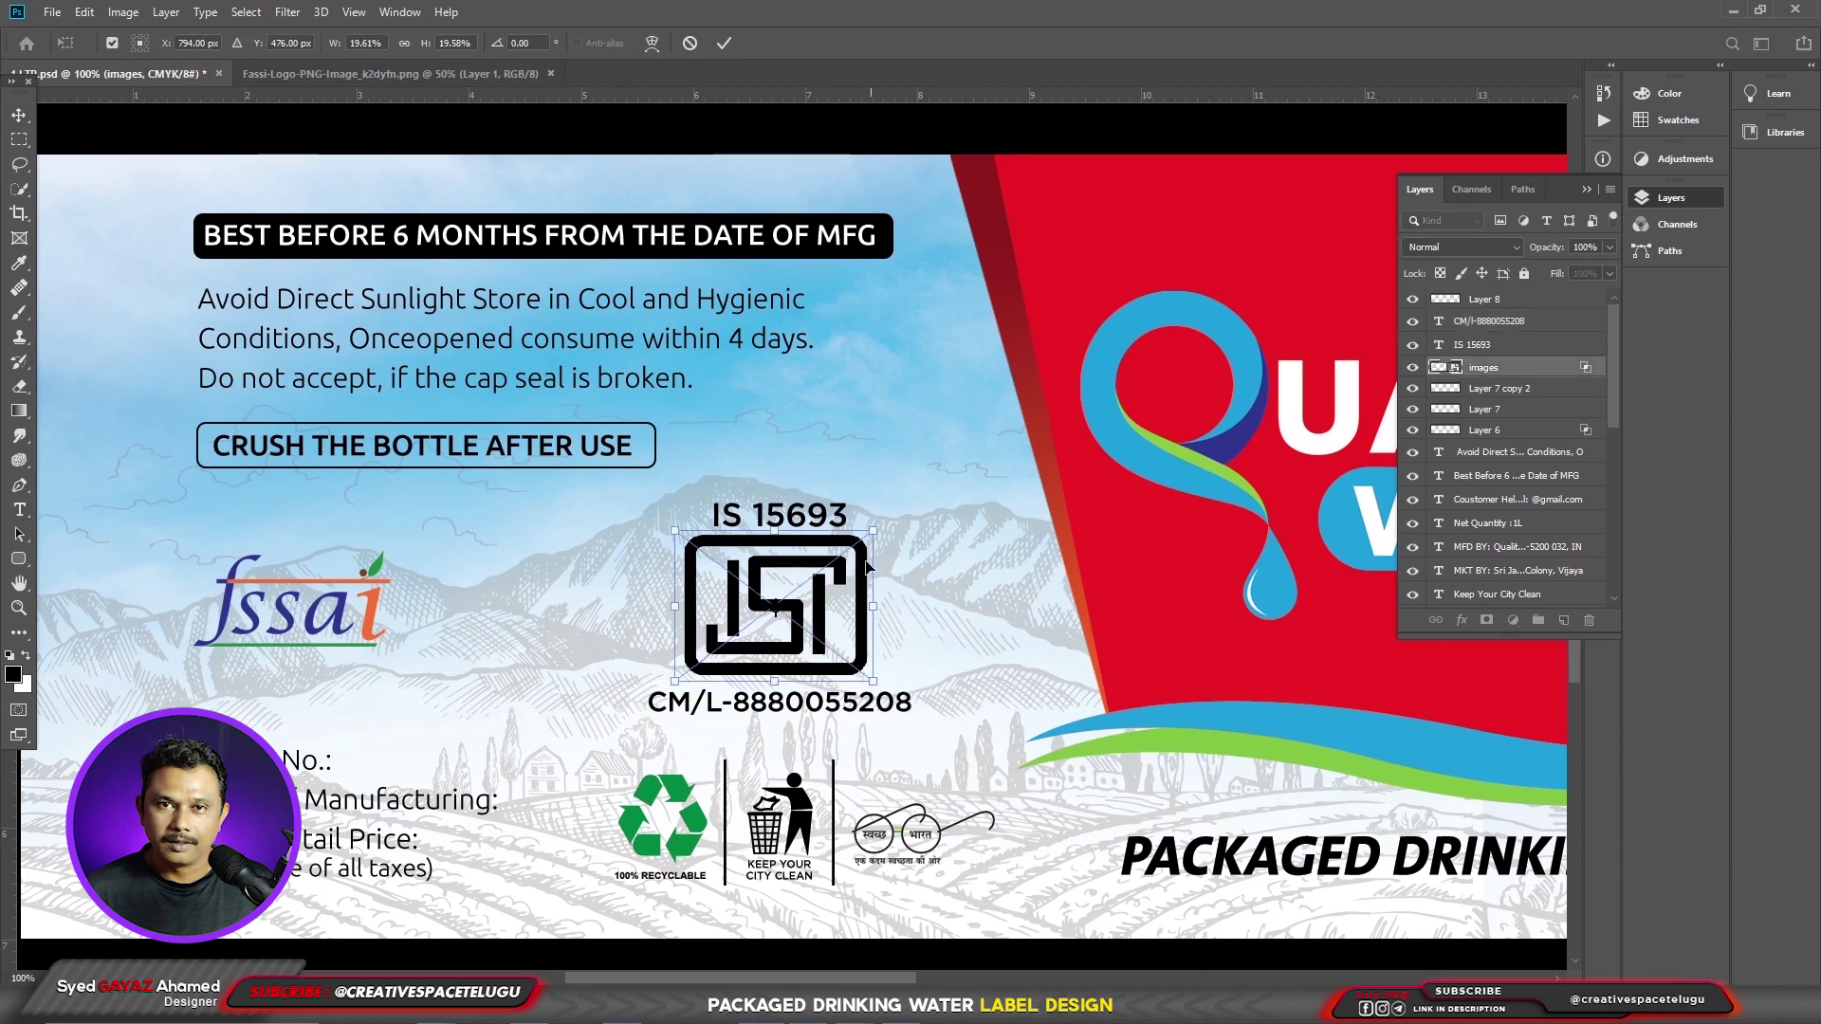
pyautogui.press('Return')
# - Shrink the ISI mark together with its two text lines and move the group up slightly
pyautogui.keyDown('ctrl'); pyautogui.keyDown('shift'); pyautogui.click(597, 529); pyautogui.keyUp('shift'); pyautogui.keyUp('ctrl')
pyautogui.hotkey('ctrl', 't')
pyautogui.moveTo(948, 482); pyautogui.dragTo(871, 566)
pyautogui.press('Return')
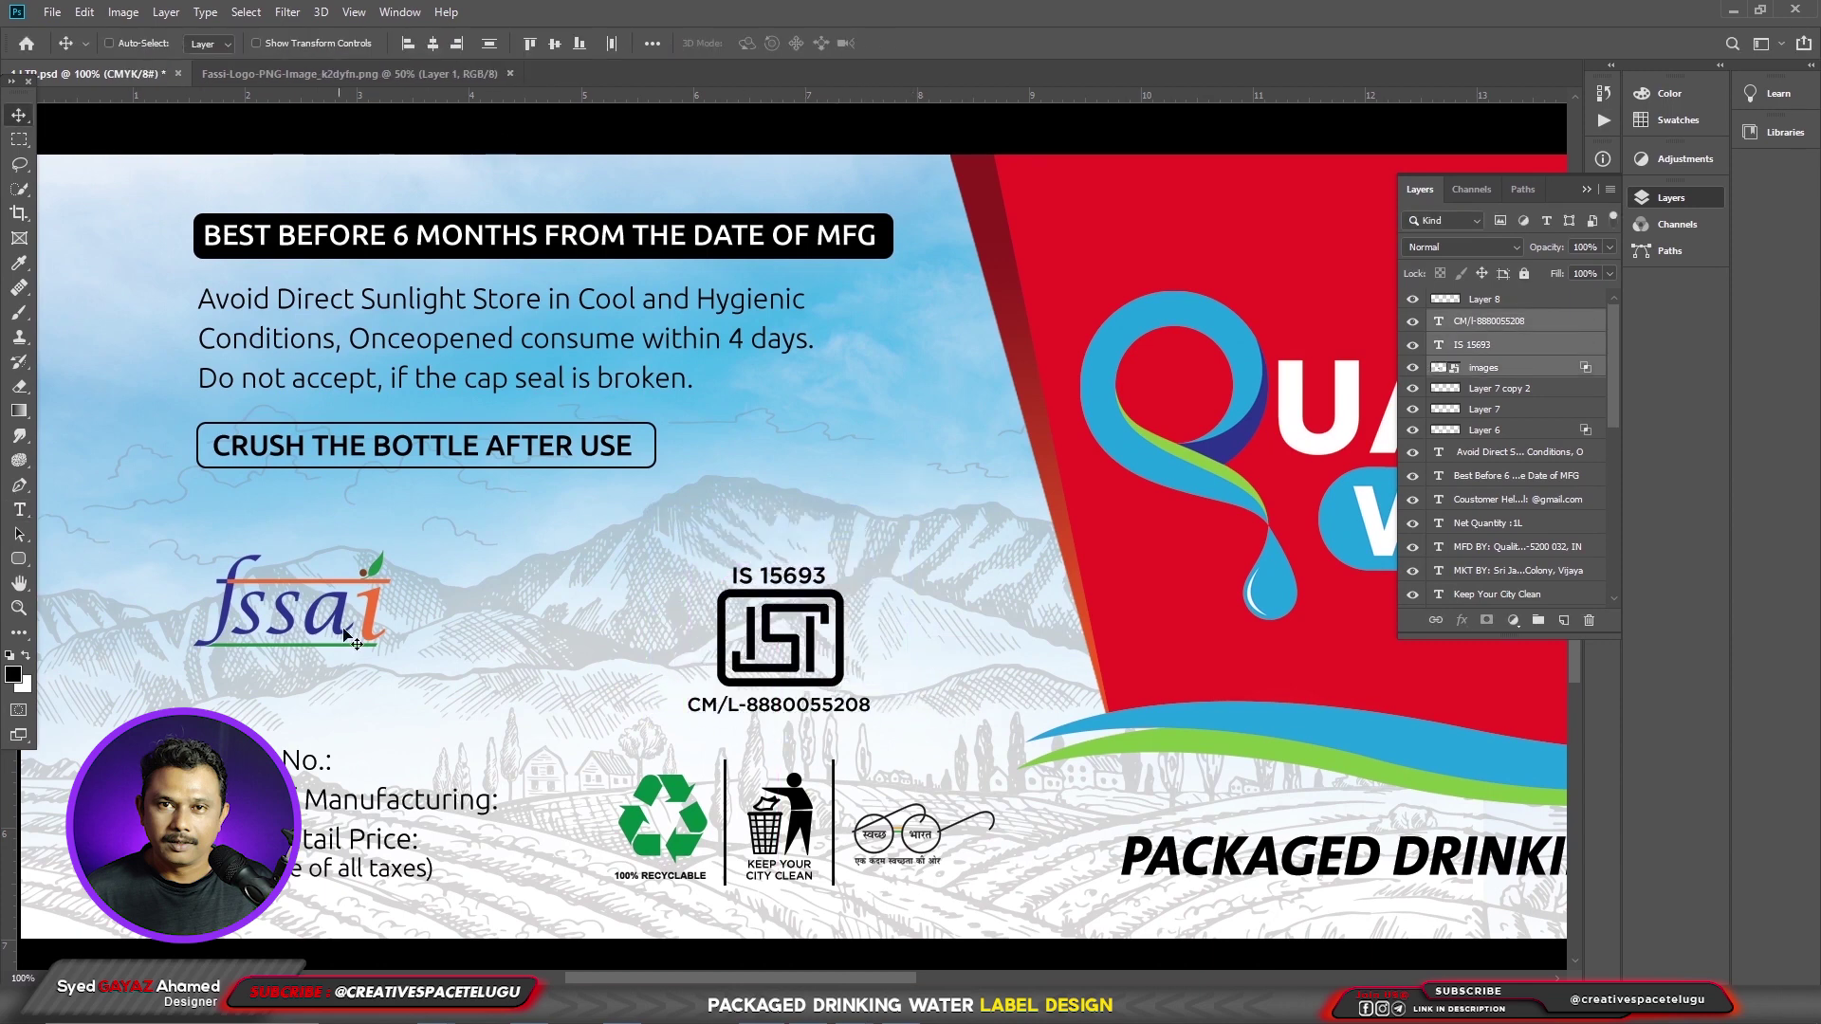
pyautogui.keyDown('ctrl'); pyautogui.click(346, 636); pyautogui.keyUp('ctrl')
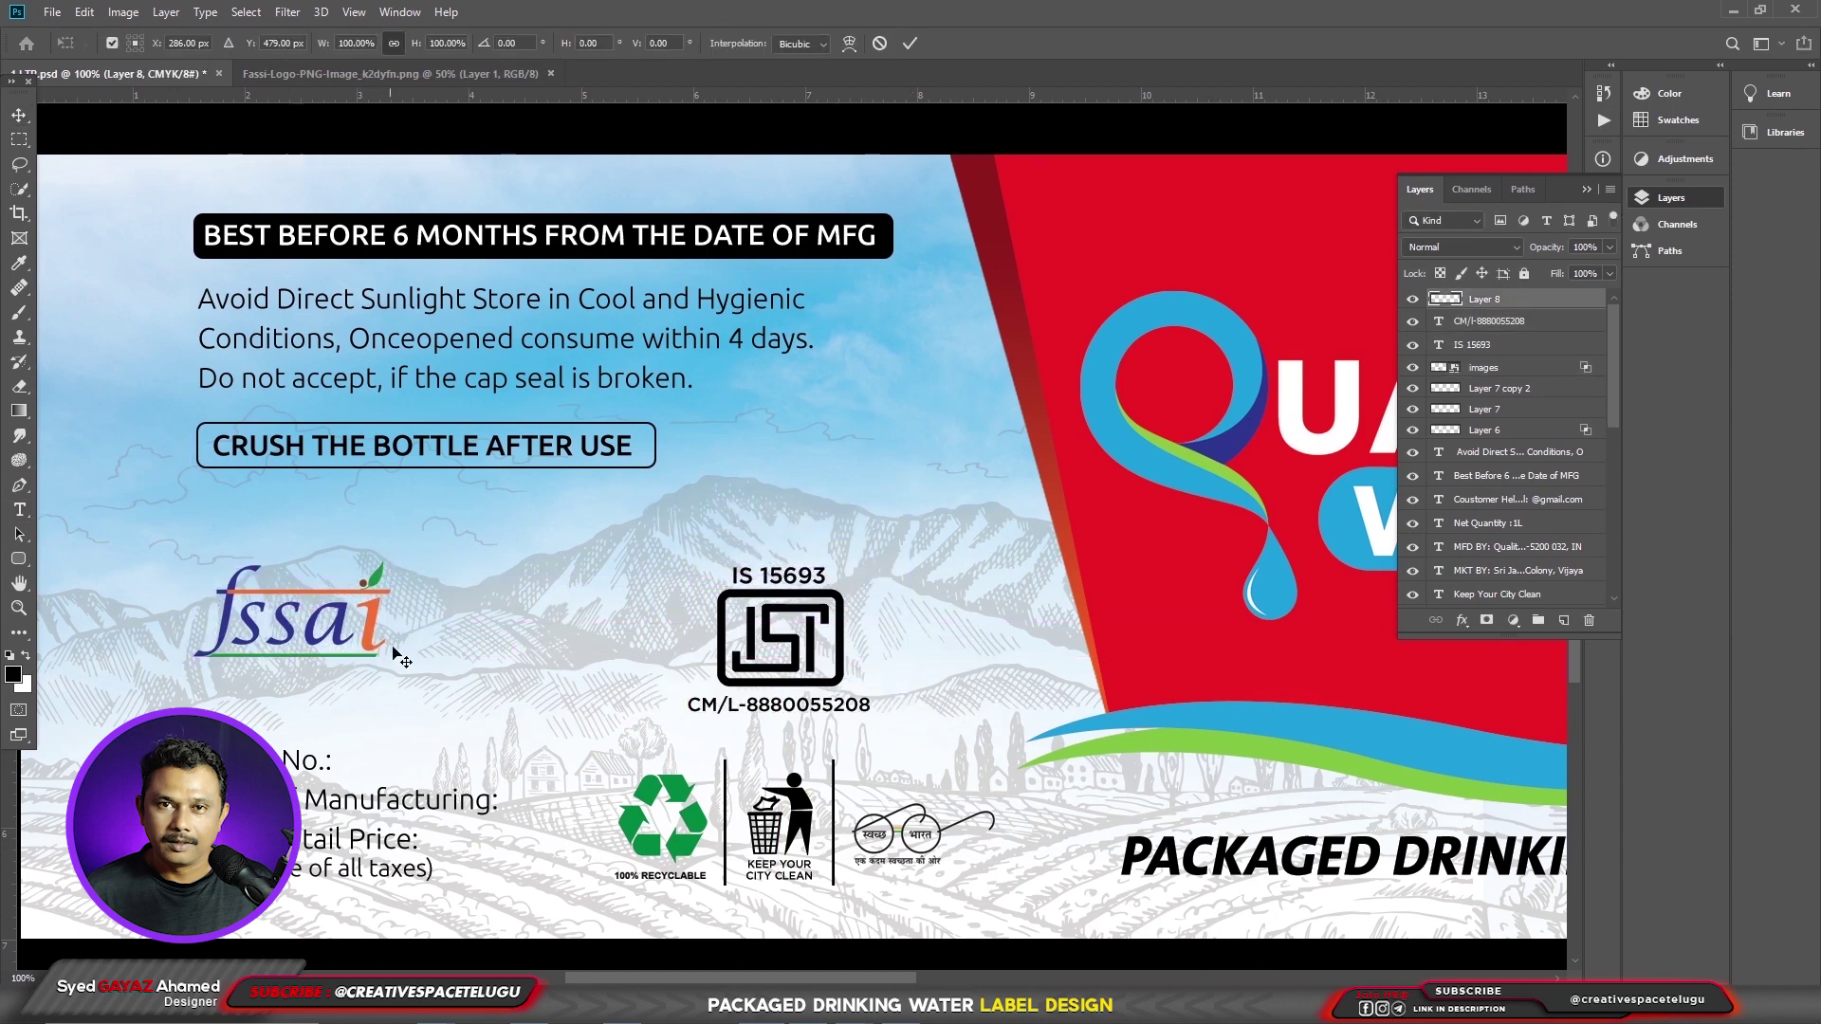
pyautogui.keyDown('ctrl'); pyautogui.click(725, 684); pyautogui.keyUp('ctrl')
pyautogui.moveTo(726, 684); pyautogui.dragTo(726, 669)
pyautogui.press('t')
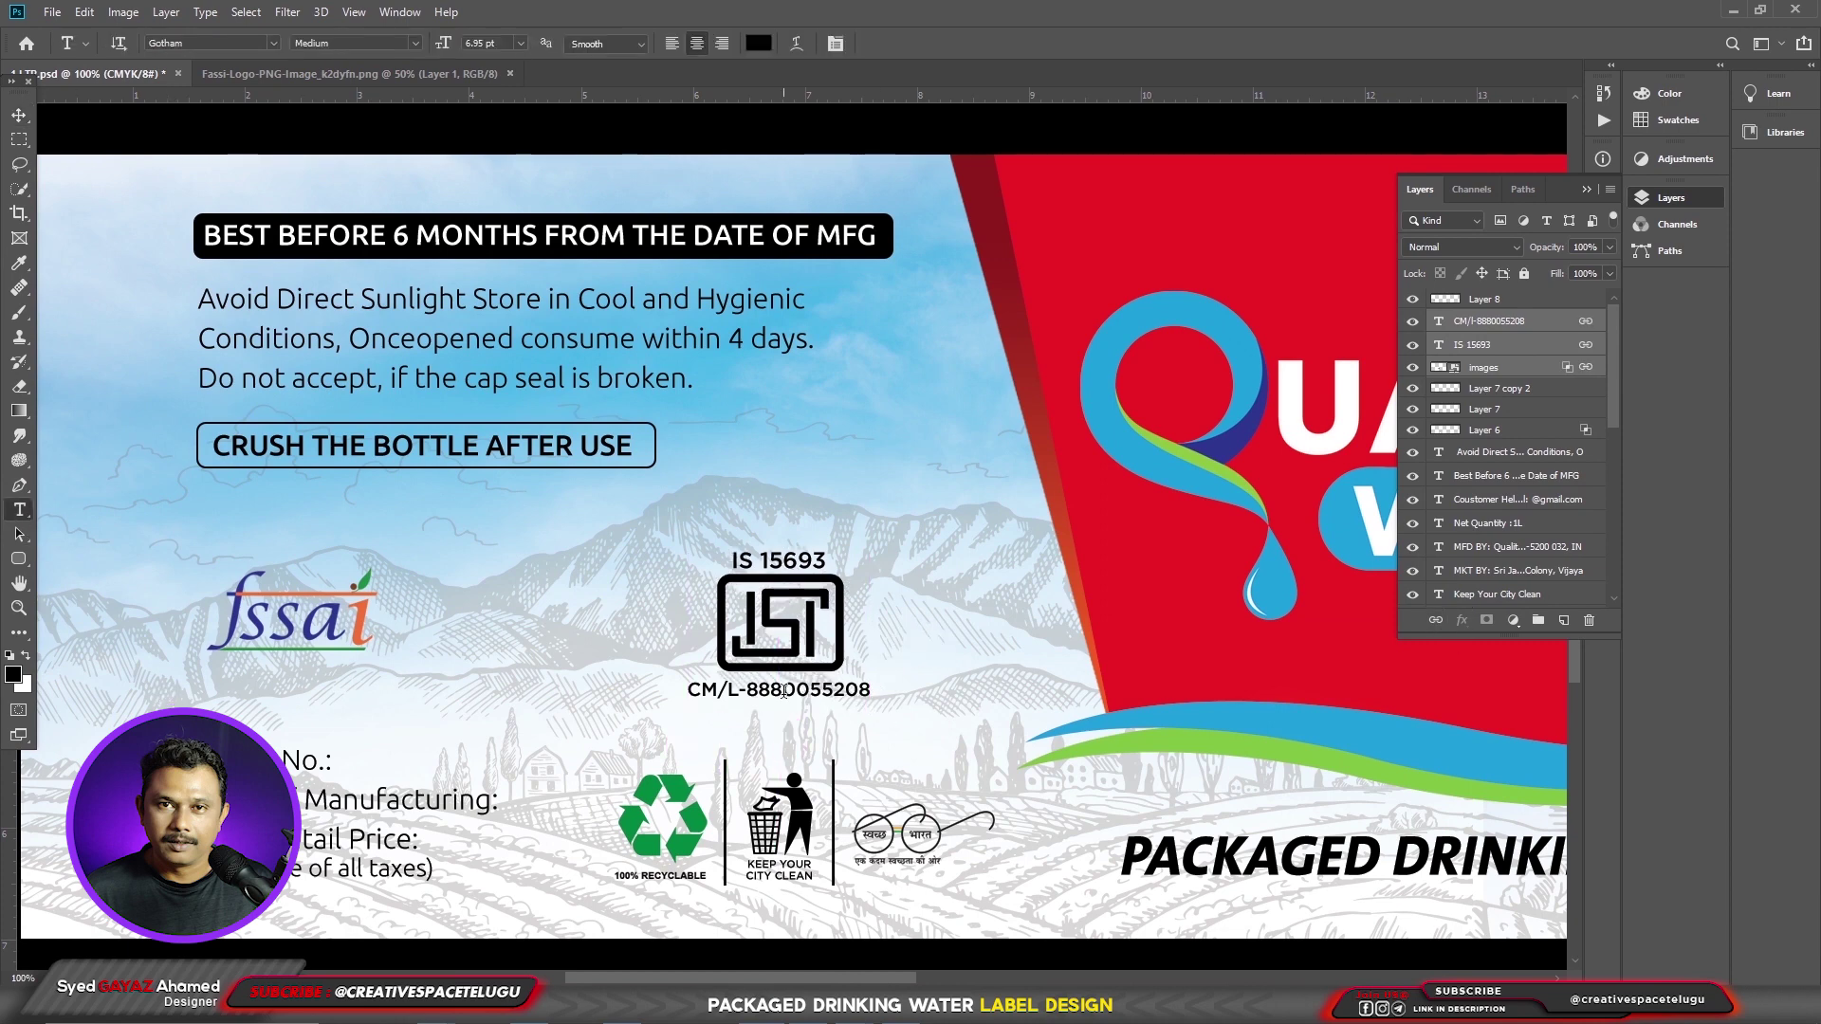
pyautogui.click(327, 633)
pyautogui.hotkey('ctrl', 'v')
pyautogui.hotkey('ctrl', 'a')
pyautogui.moveTo(575, 628); pyautogui.dragTo(405, 679)
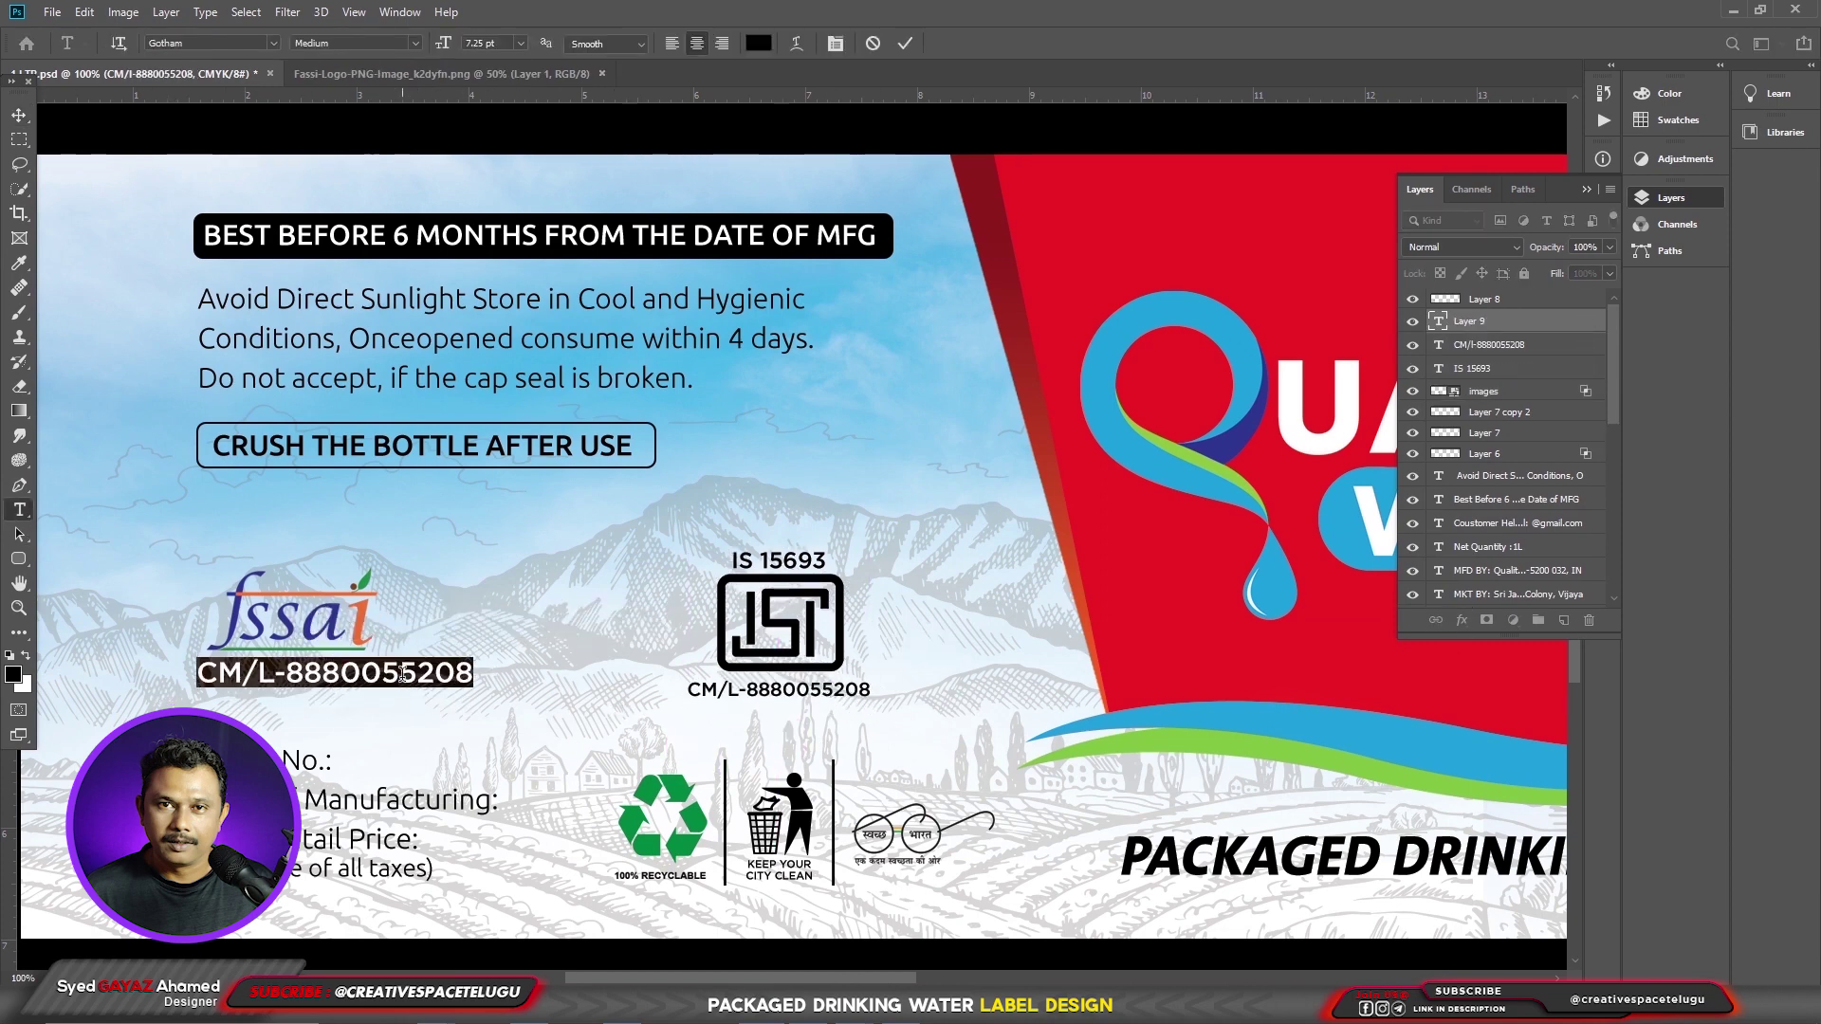
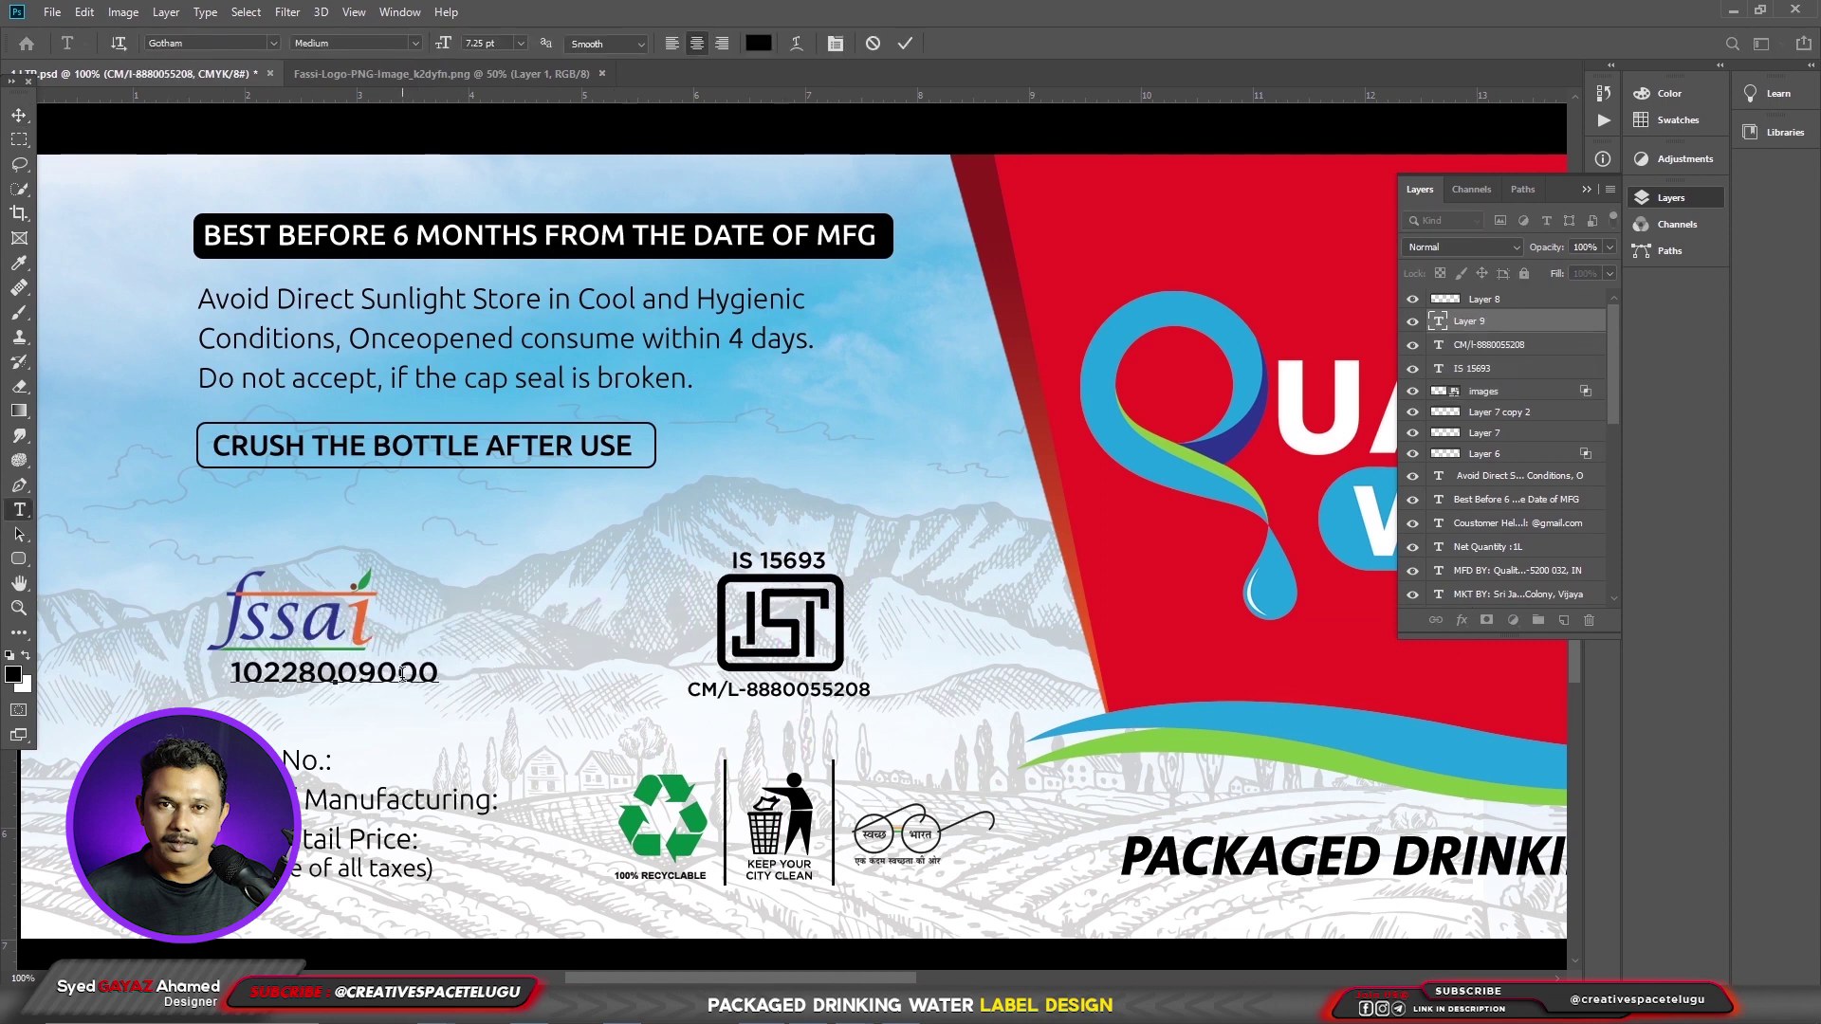
pyautogui.hotkey('ctrl', 'Return')
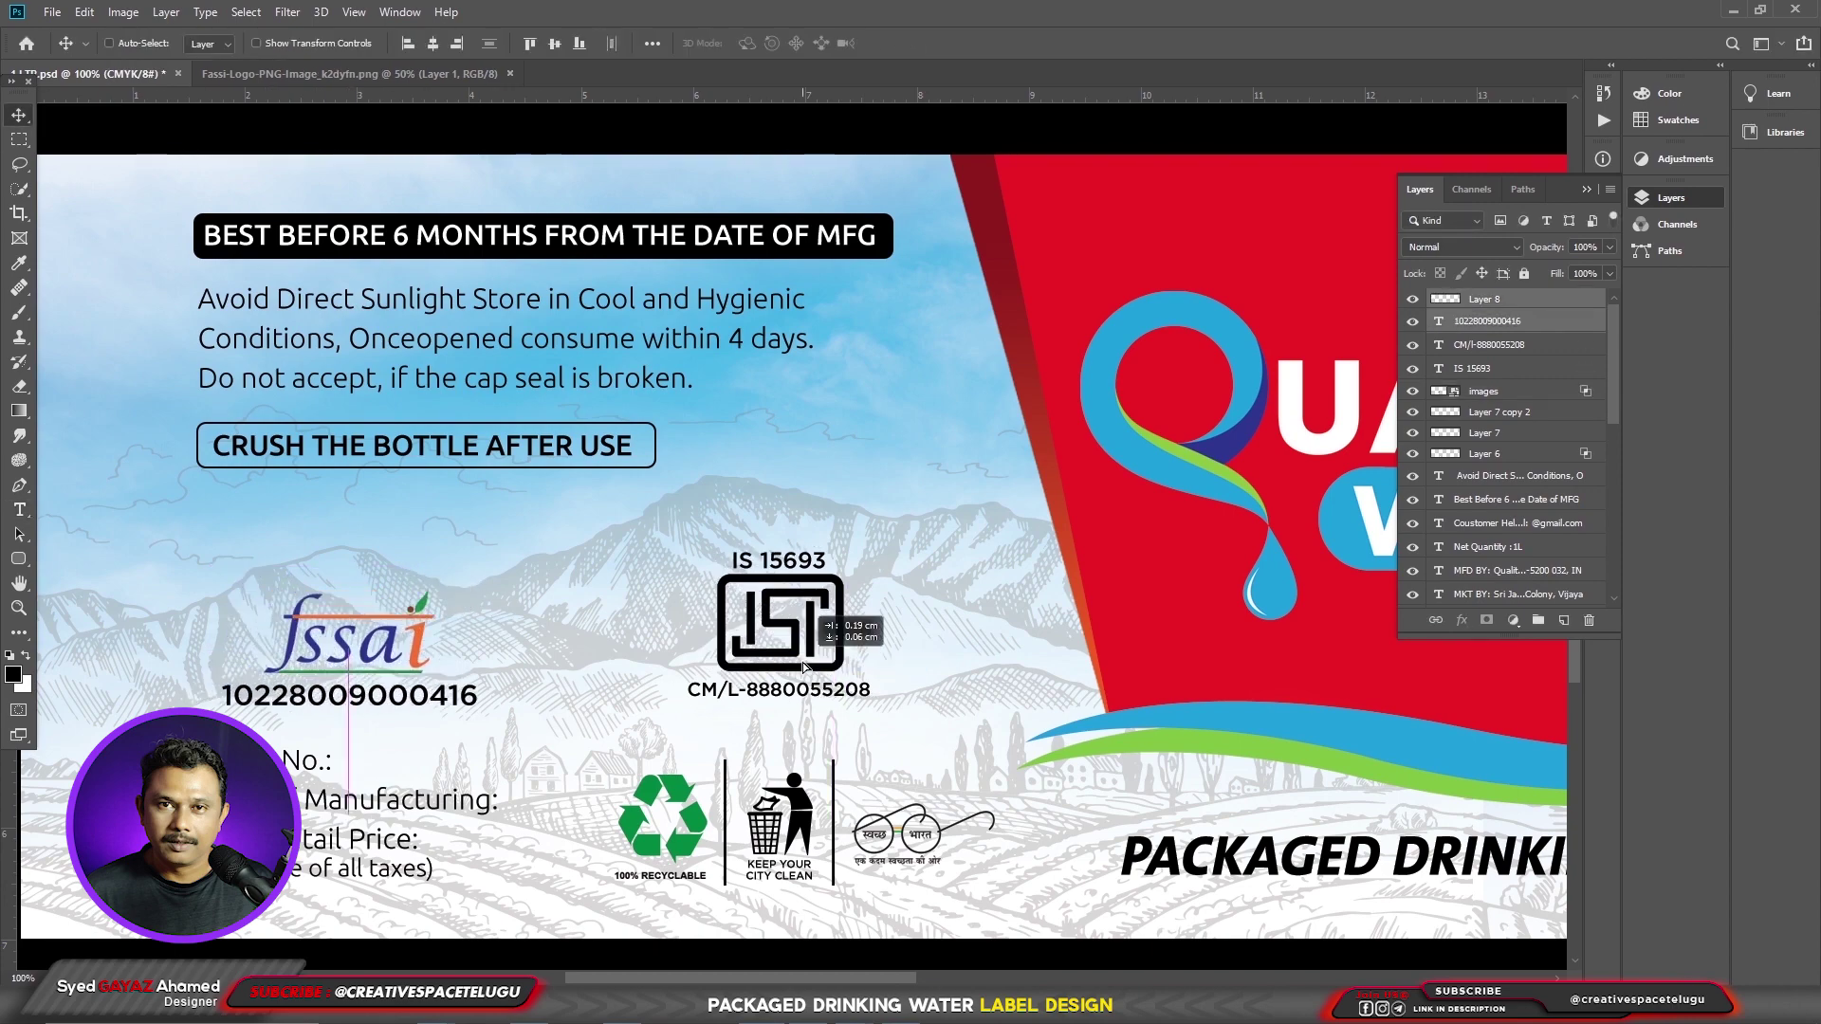
pyautogui.moveTo(382, 660); pyautogui.dragTo(265, 676)
# - Create a solid black copy of the Quality Water logo placed behind it as a shadow
pyautogui.scroll(-2, 361, 569)
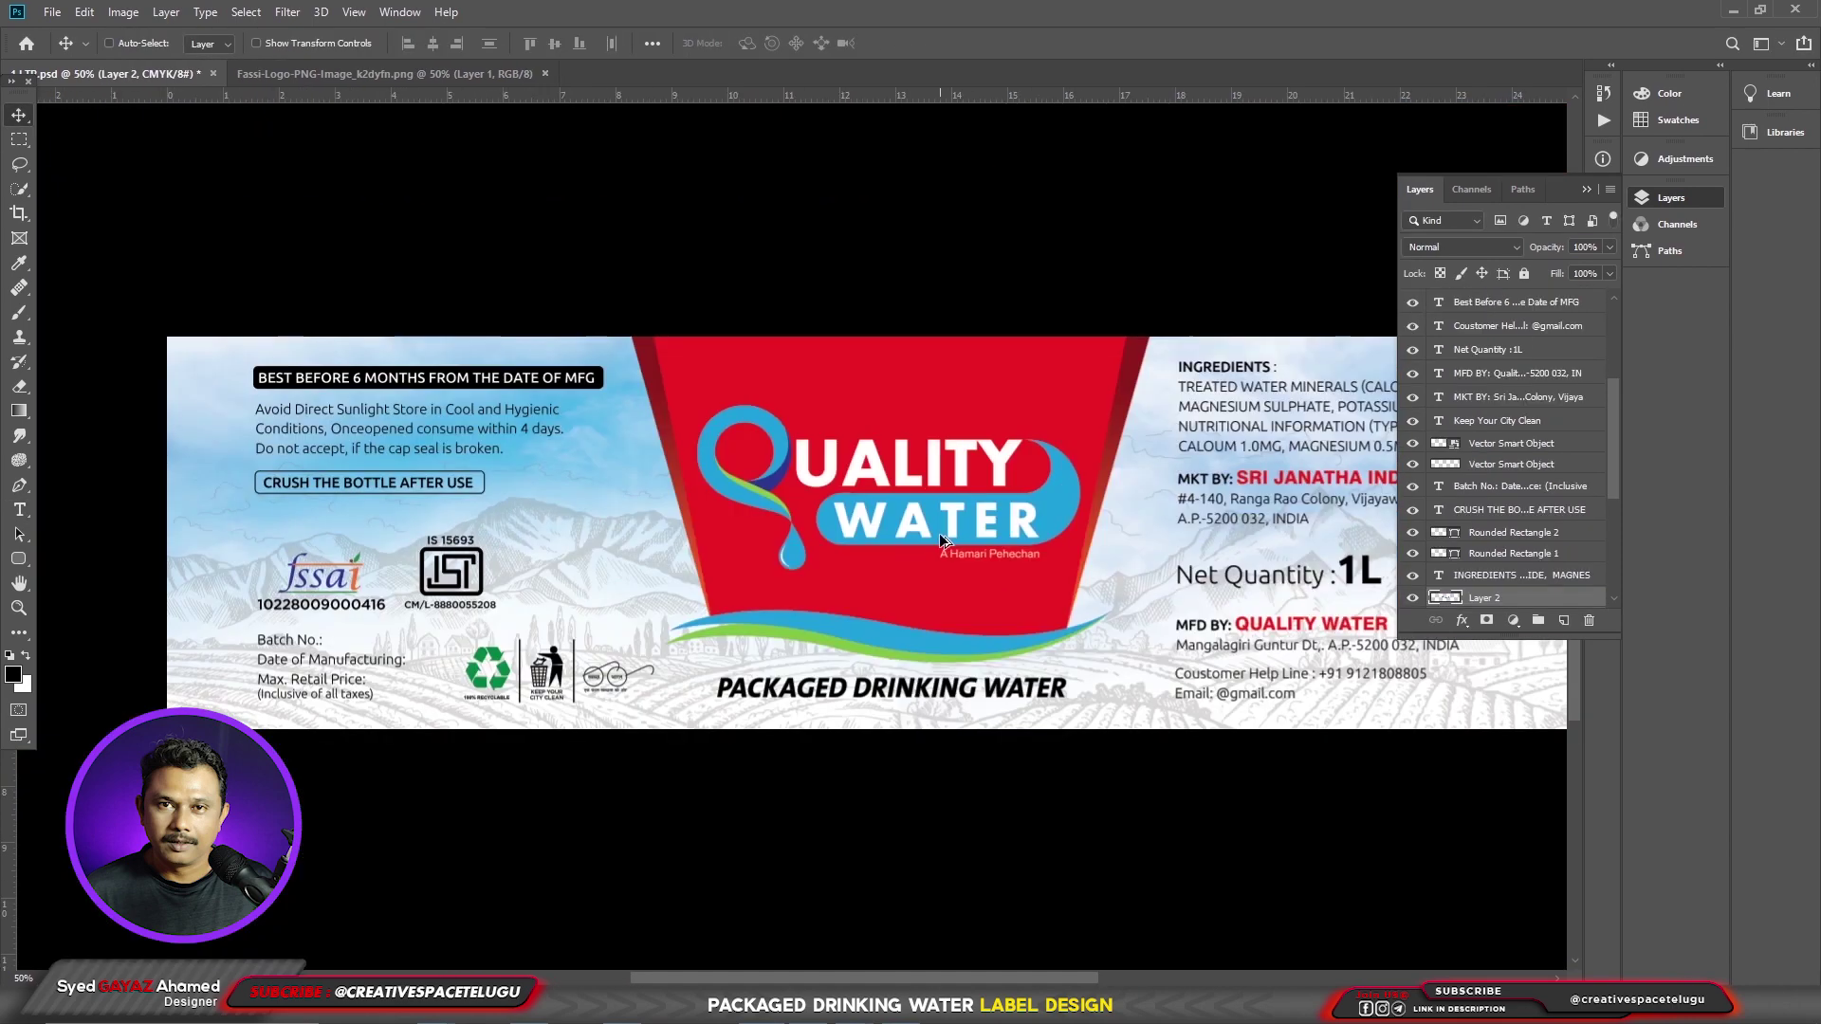
pyautogui.moveTo(941, 532); pyautogui.dragTo(941, 538)
pyautogui.hotkey('ctrl', 'j')
pyautogui.hotkey('shift', 'alt', 'BackSpace')
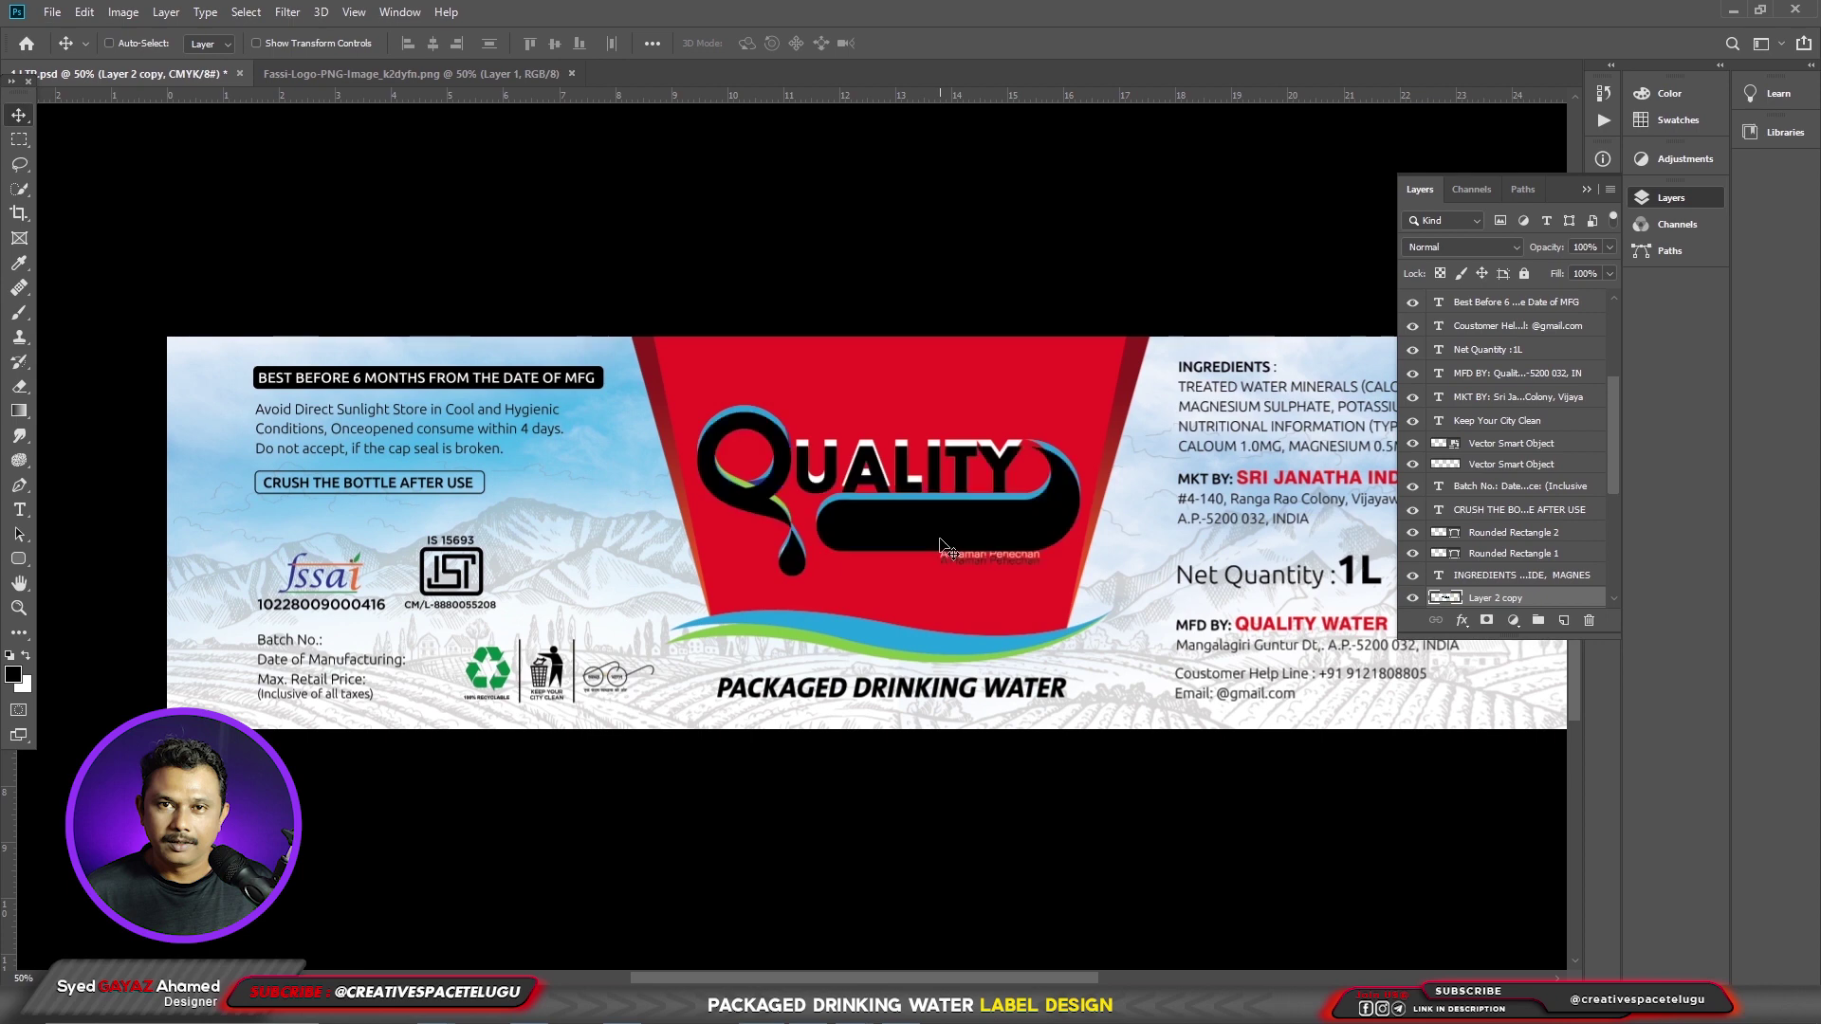
pyautogui.hotkey('ctrl', '[')
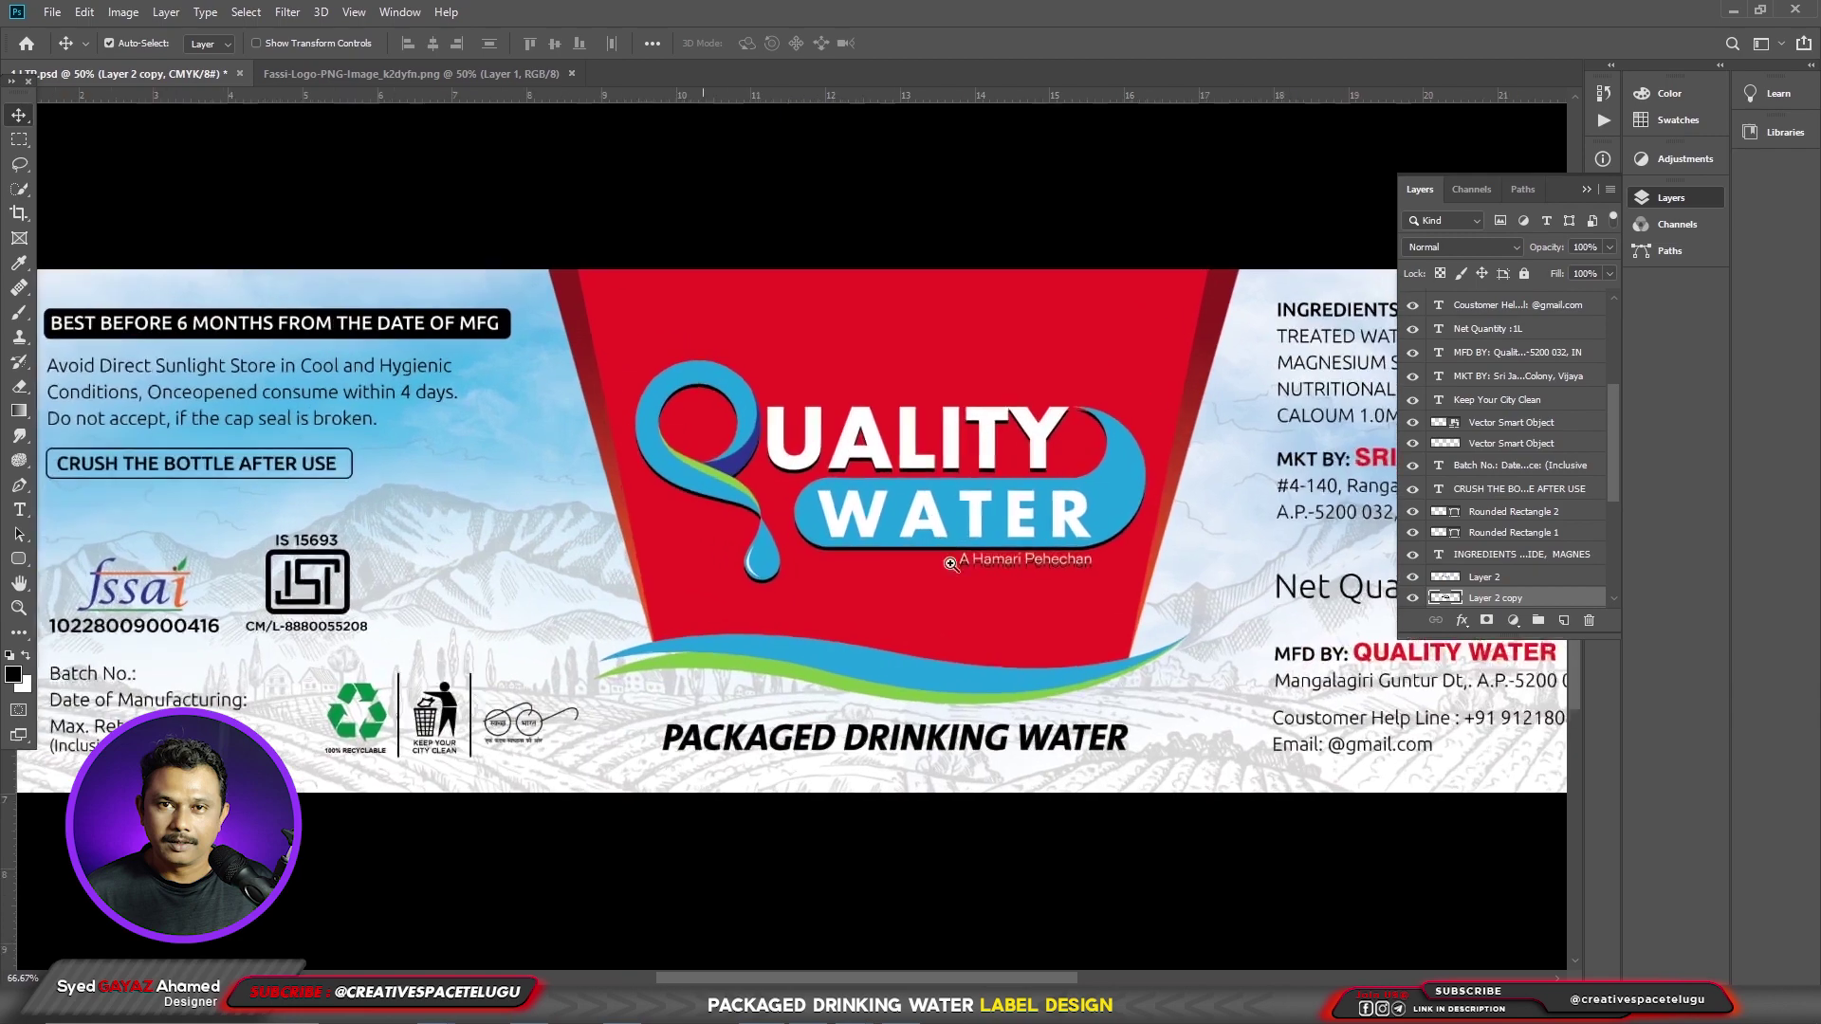
pyautogui.keyDown('ctrl'); pyautogui.click(910, 538); pyautogui.keyUp('ctrl')
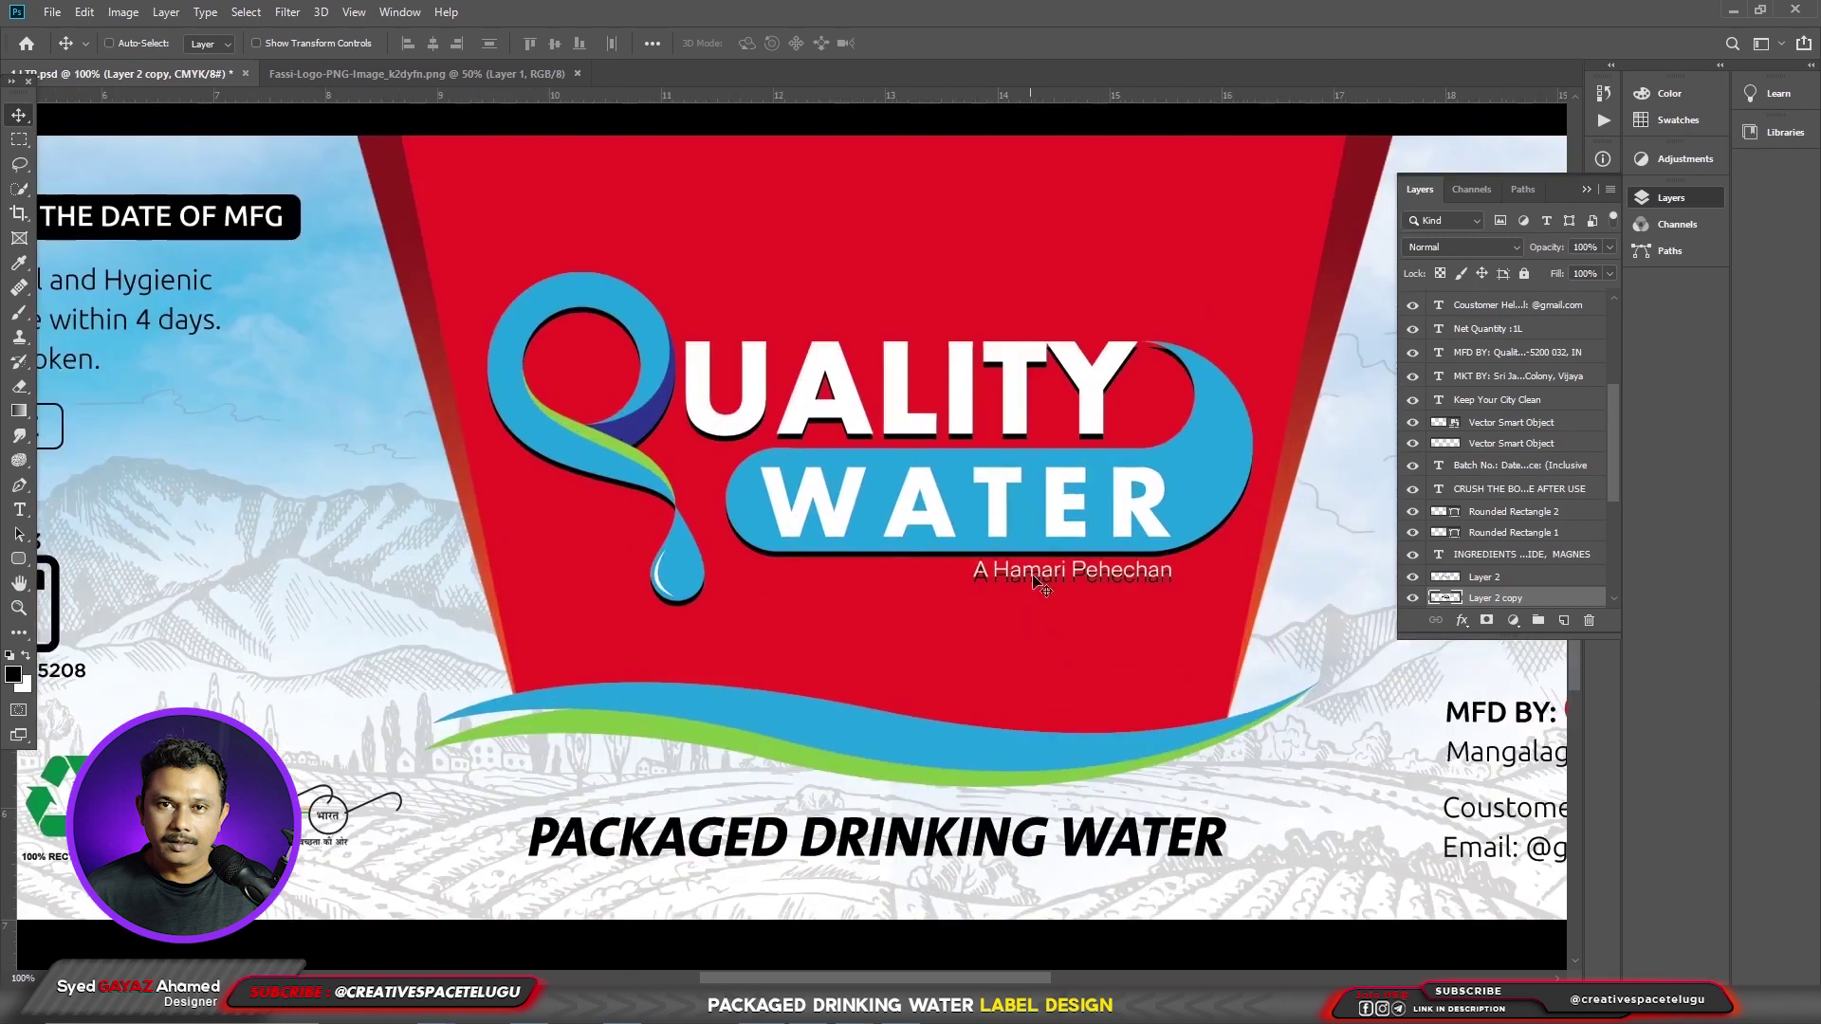
pyautogui.keyDown('ctrl'); pyautogui.click(1015, 581); pyautogui.keyUp('ctrl')
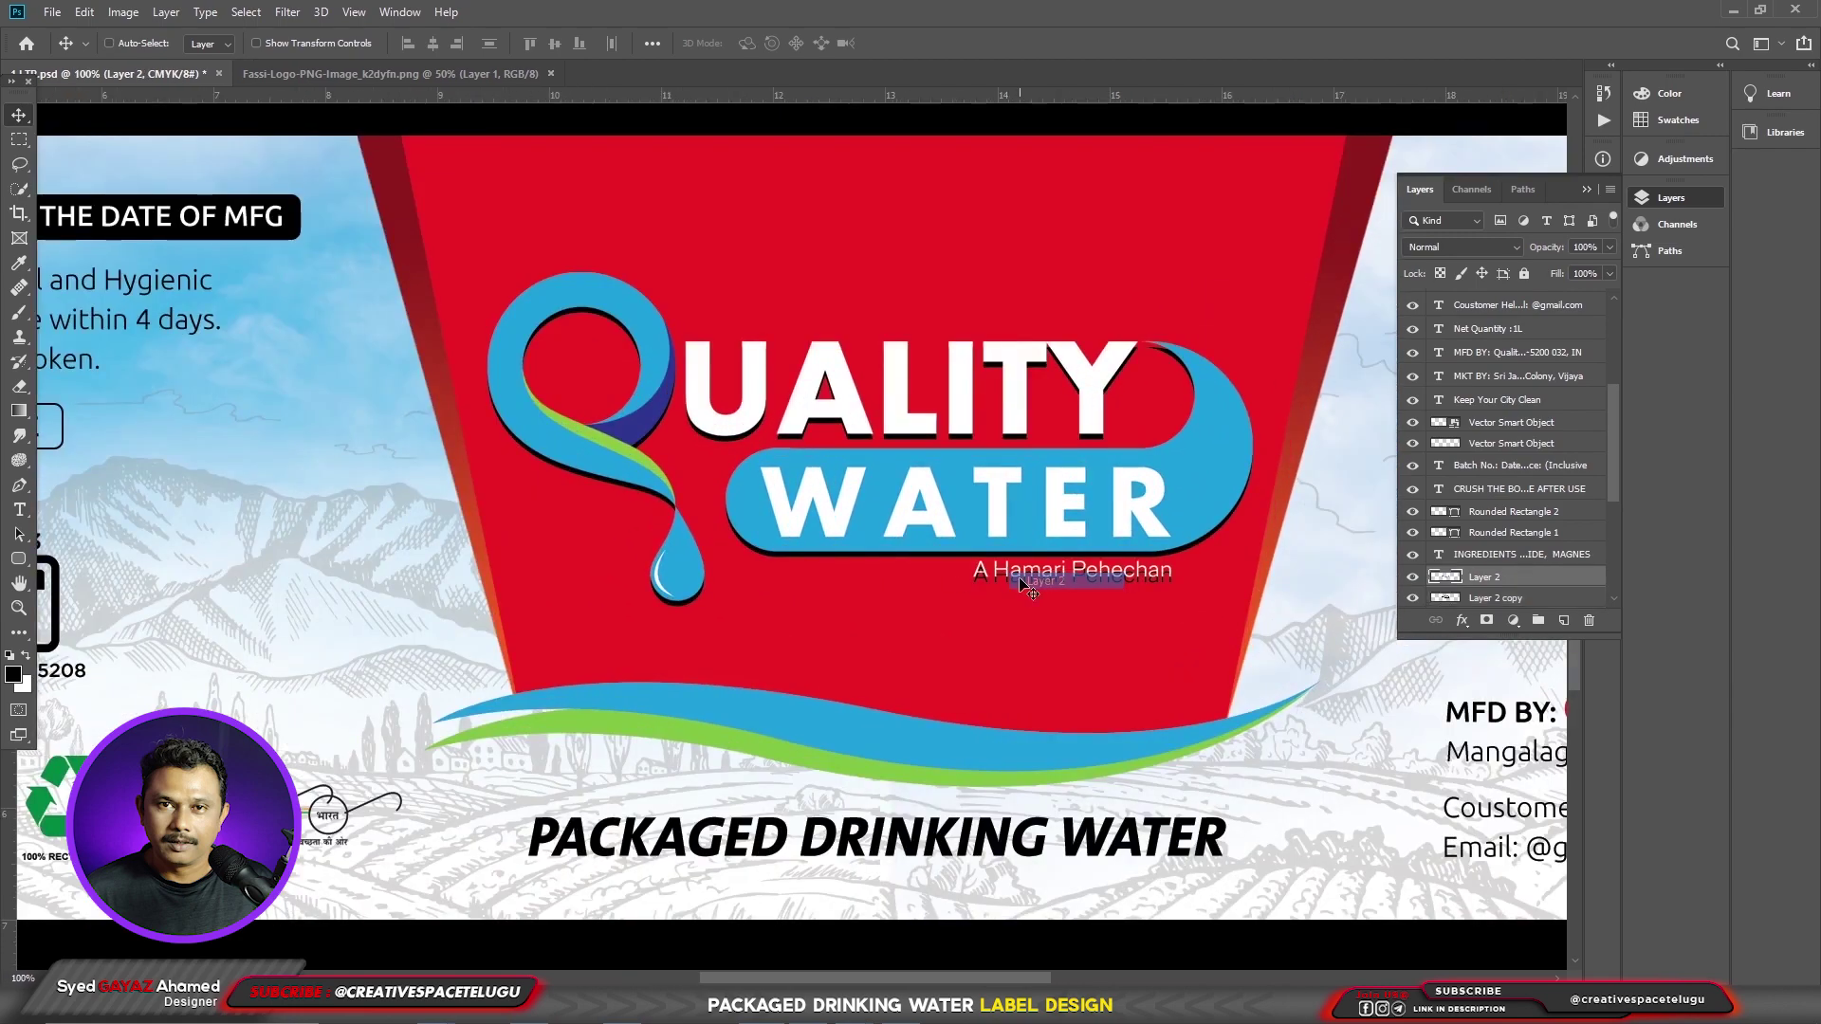
pyautogui.keyDown('ctrl'); pyautogui.click(1138, 600); pyautogui.keyUp('ctrl')
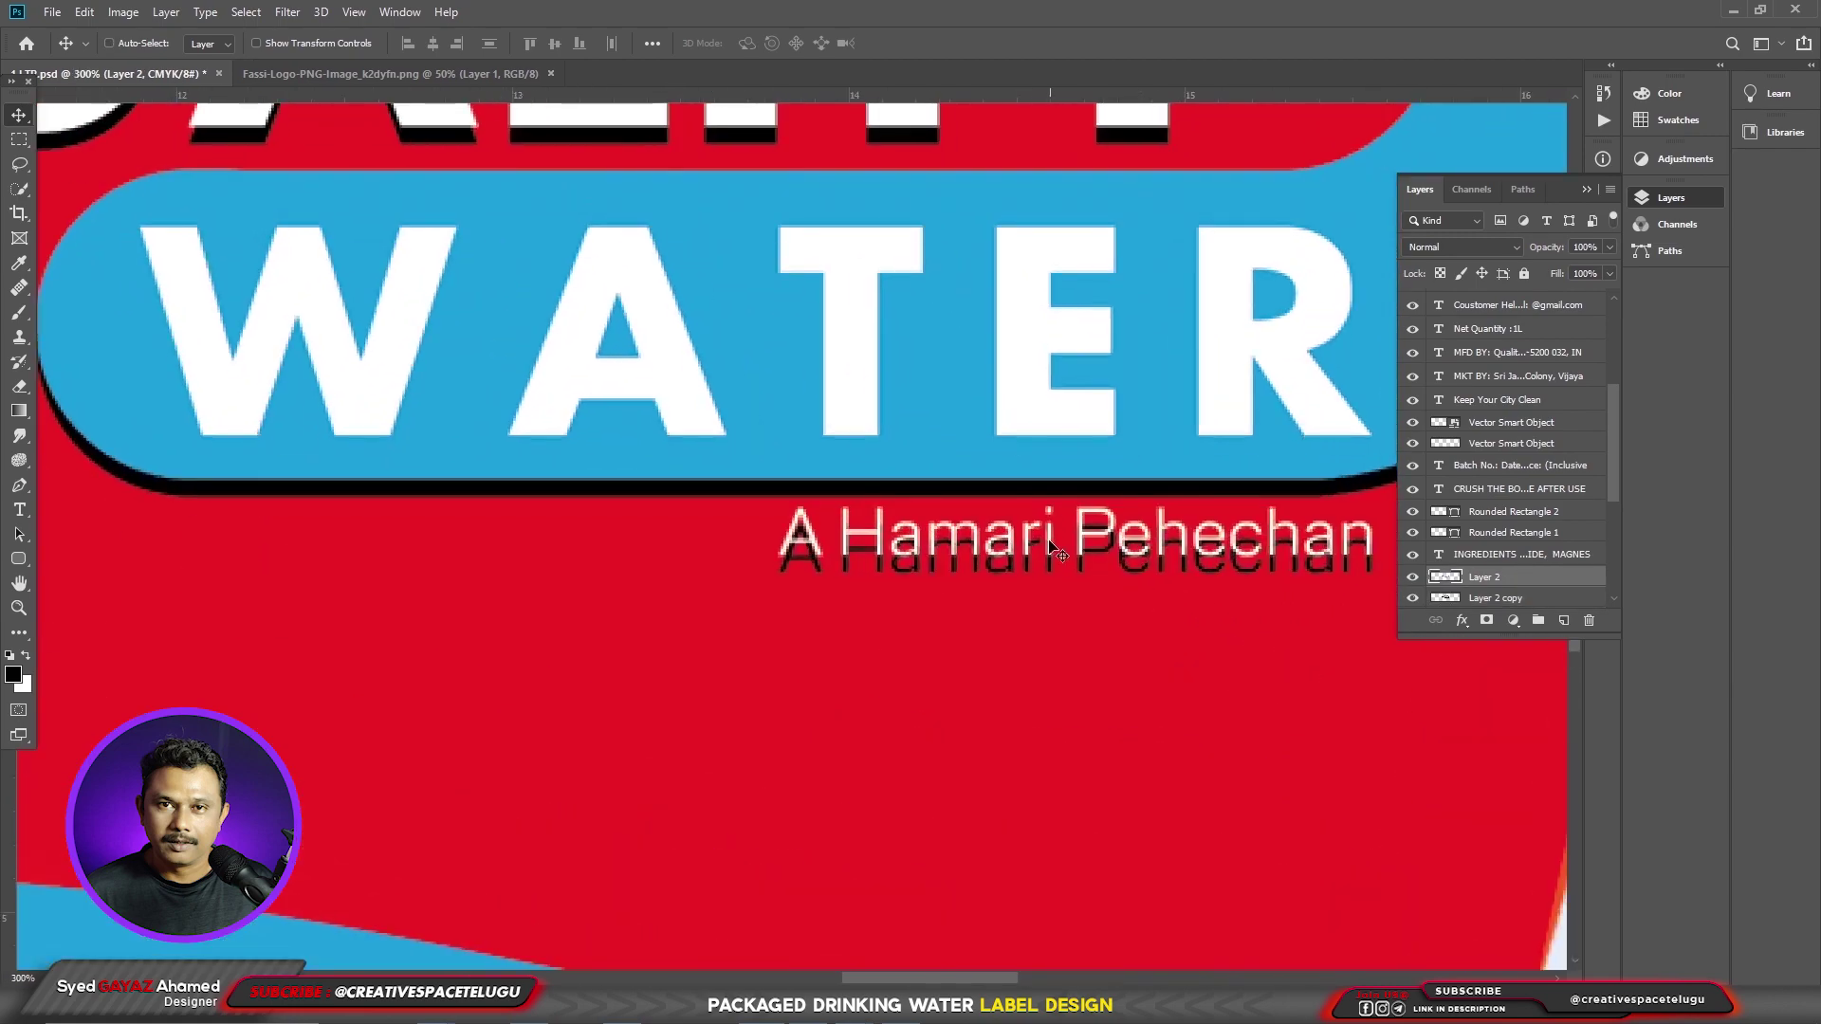
pyautogui.rightClick(498, 503)
pyautogui.click(541, 509)
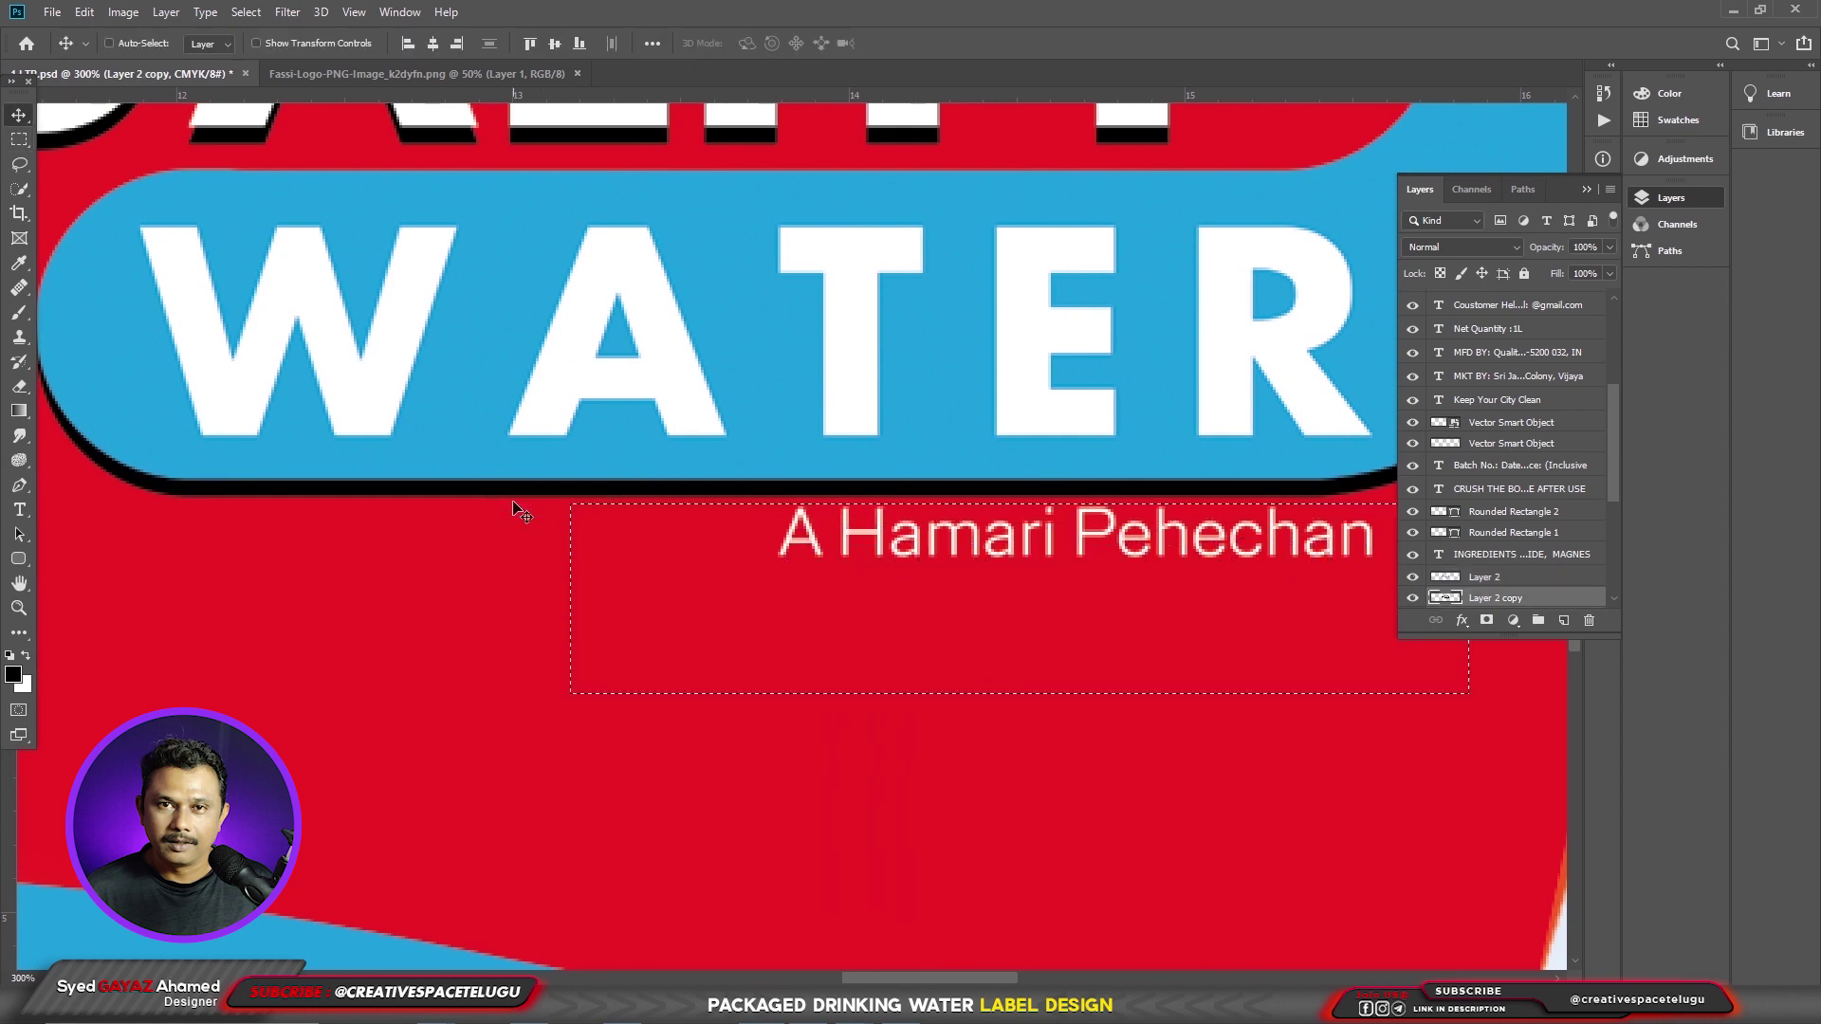
pyautogui.press('ctrl')
# - Erase the old 'A Hamari Pehechan' tagline from the coloured logo layer
pyautogui.hotkey('ctrl', '0')
pyautogui.click(832, 548)
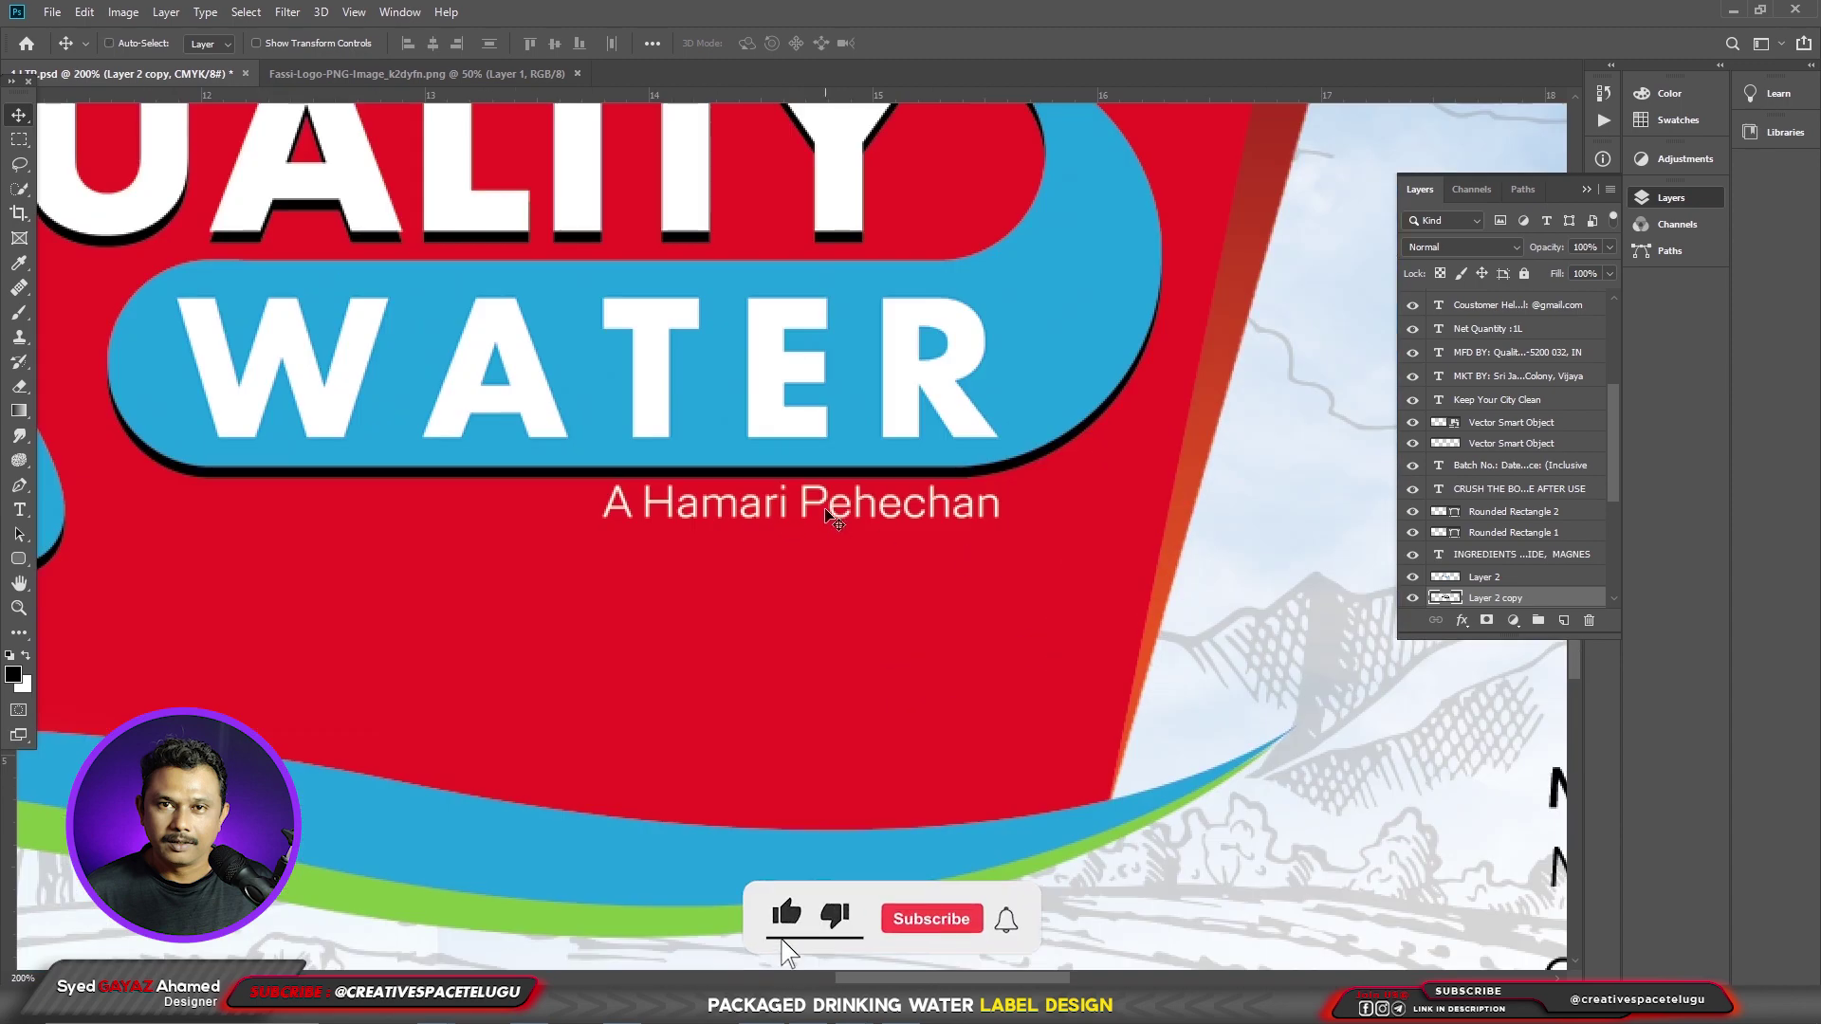
pyautogui.rightClick(829, 513)
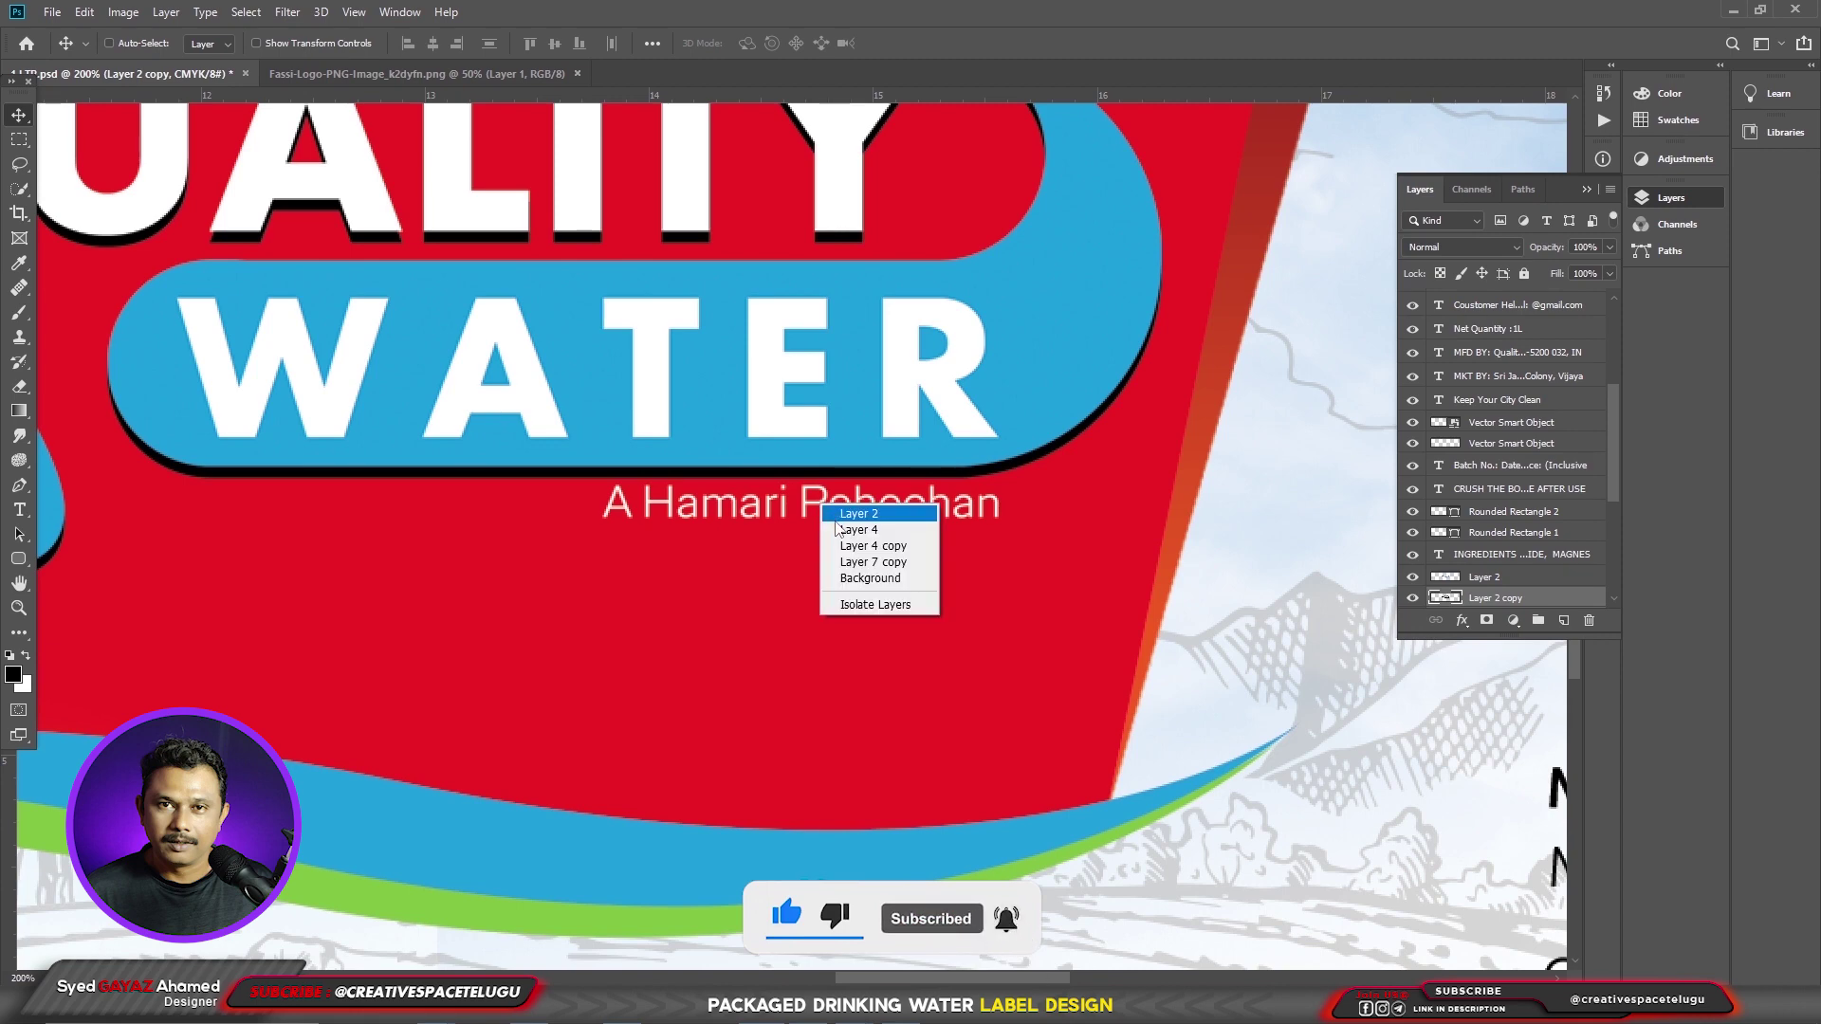
pyautogui.click(838, 515)
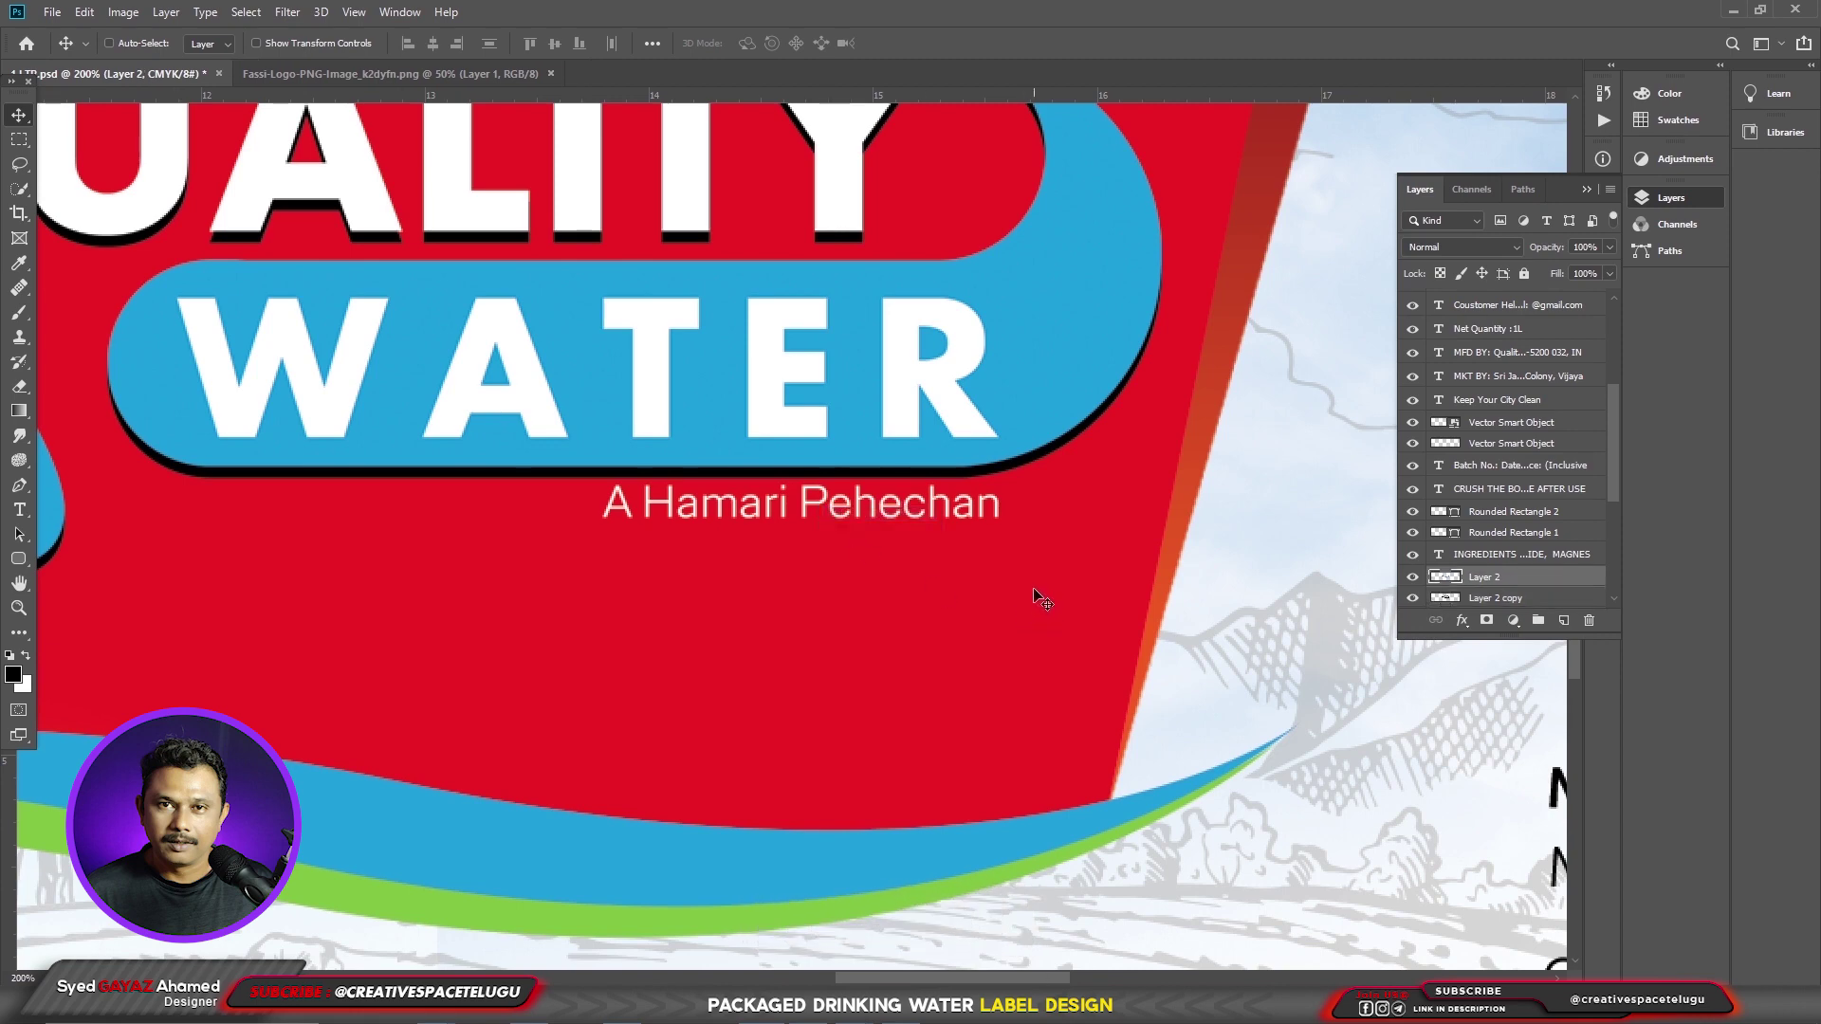
pyautogui.press('m')
pyautogui.moveTo(1036, 584); pyautogui.dragTo(528, 481)
pyautogui.press('Delete')
pyautogui.hotkey('ctrl', 'd')
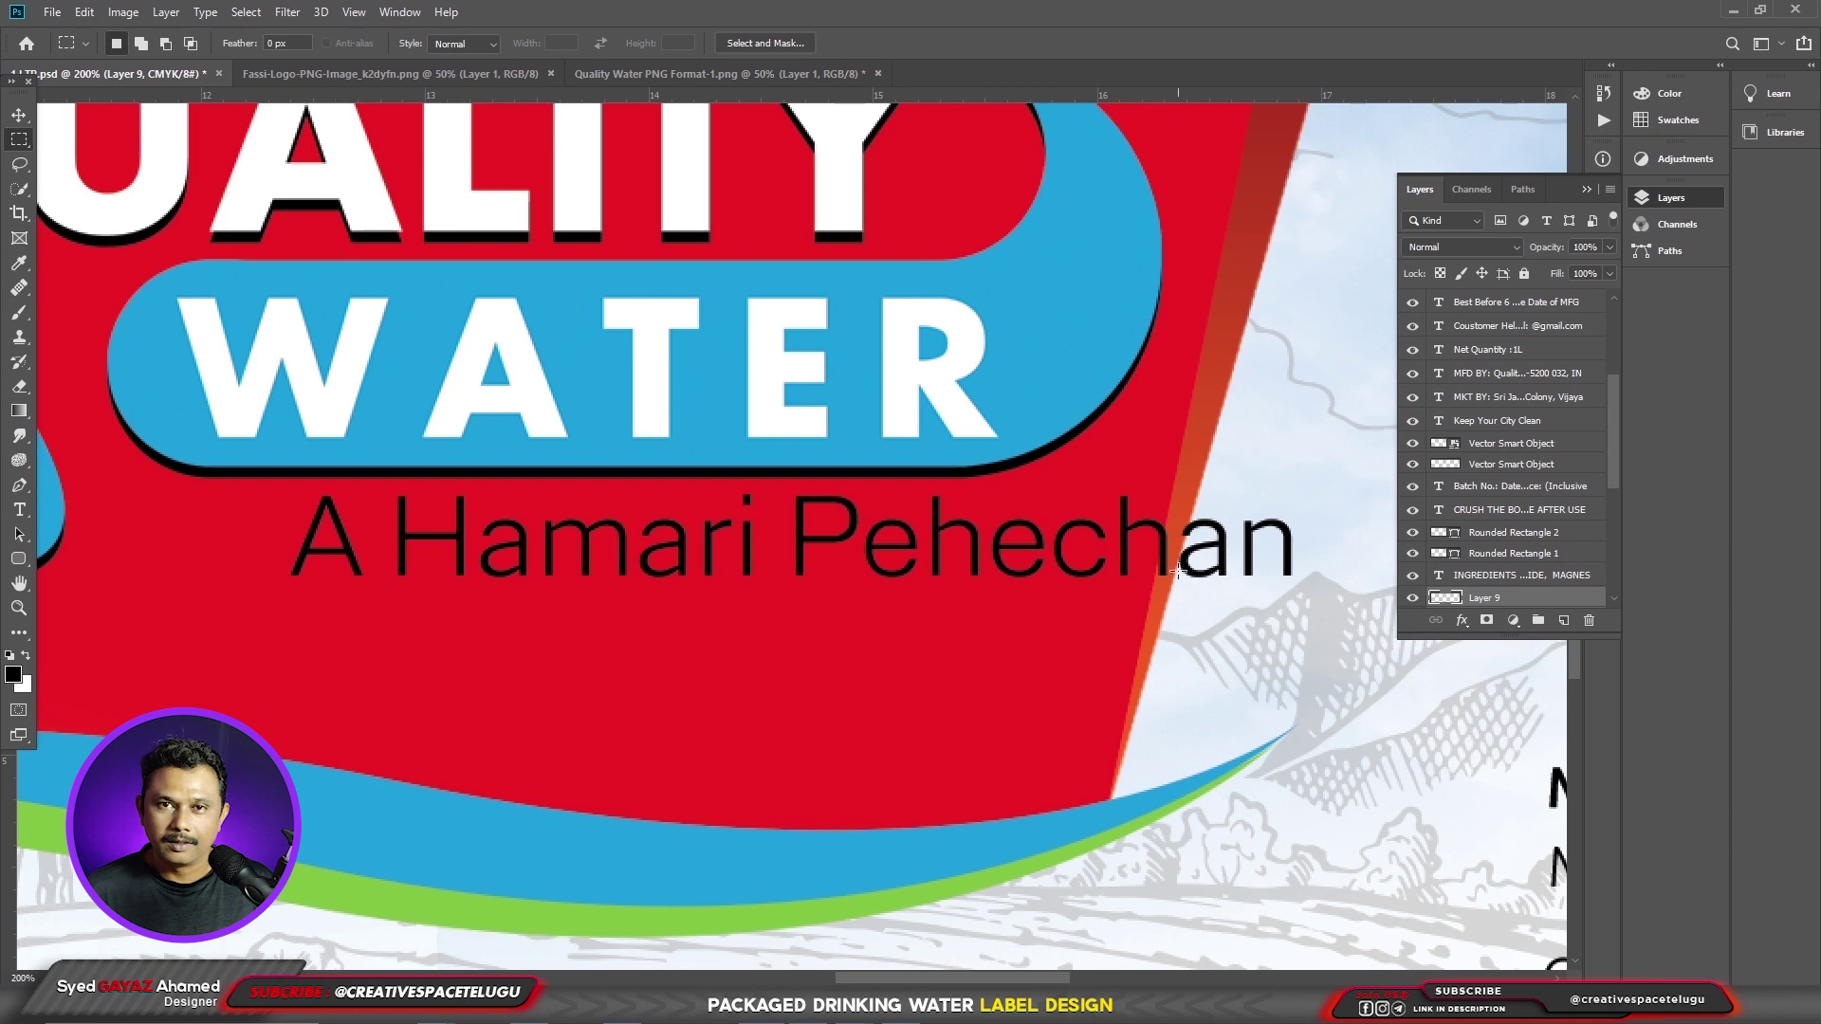
# - Position the new tagline under WATER, scale it to about 68% and make it white
pyautogui.press('v')
pyautogui.moveTo(569, 560); pyautogui.dragTo(410, 557)
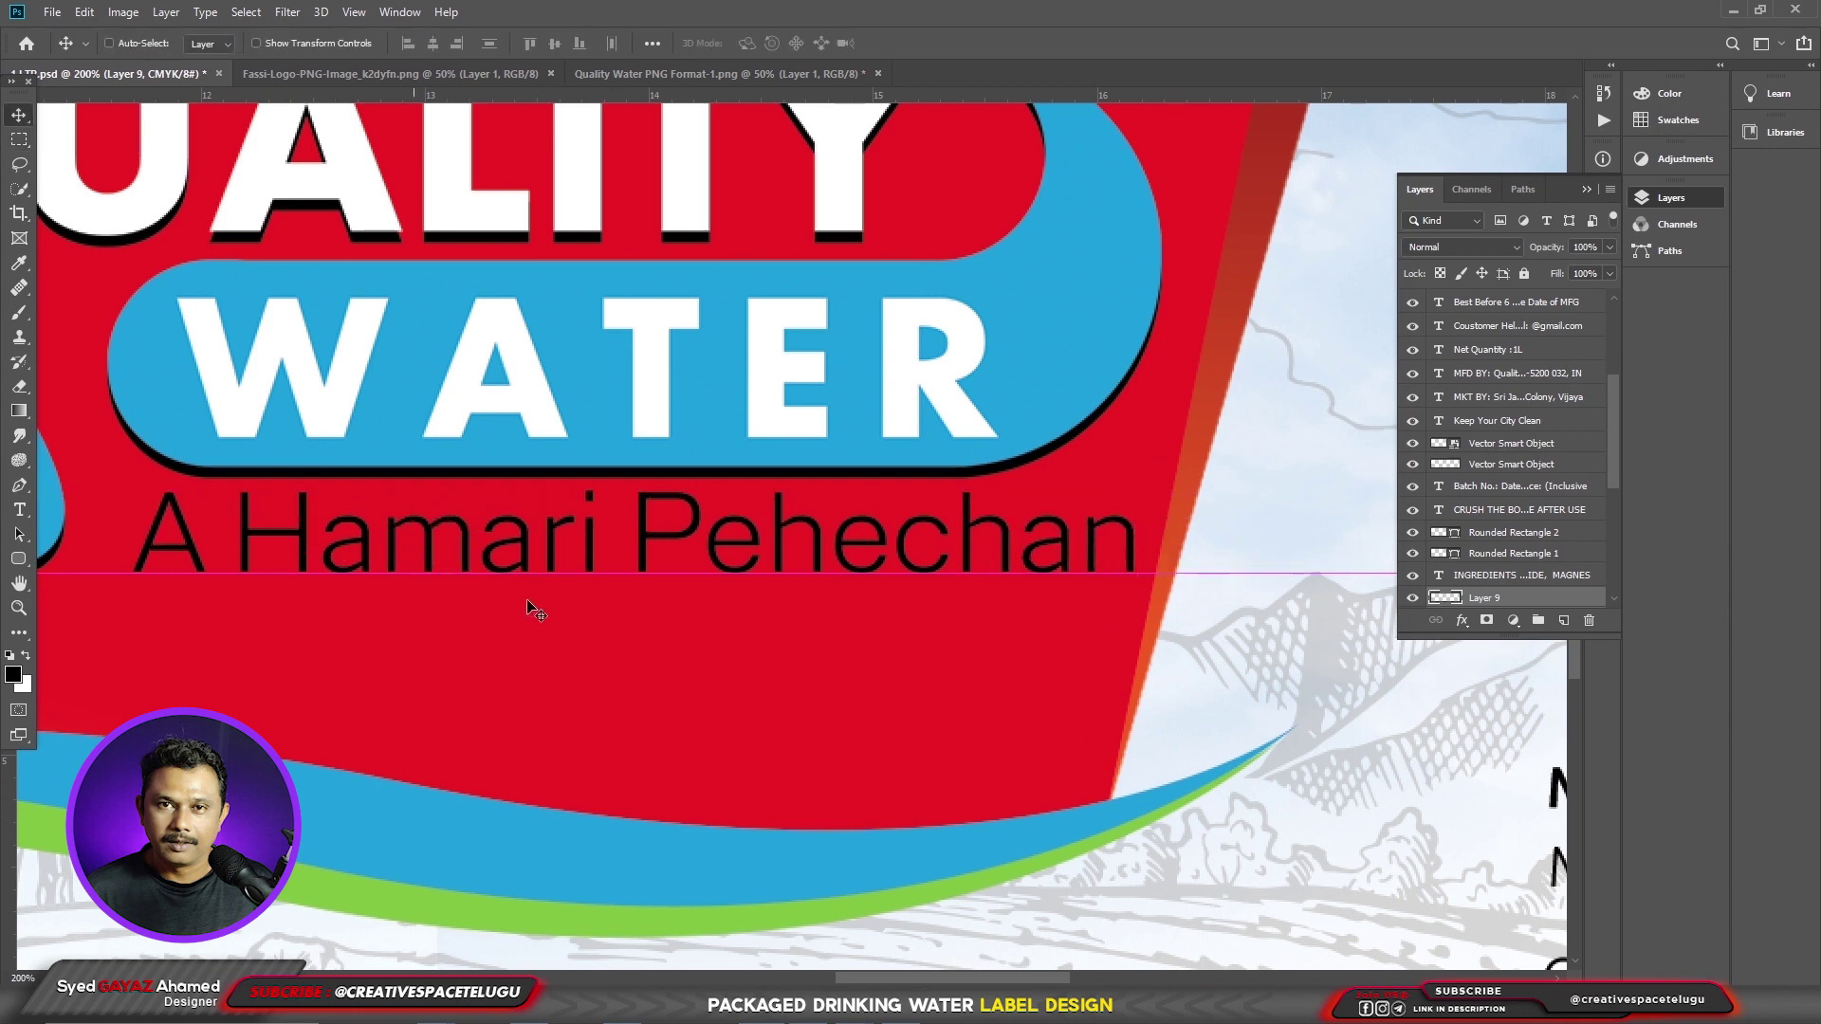
pyautogui.hotkey('ctrl', 't')
pyautogui.moveTo(1138, 485); pyautogui.dragTo(989, 499)
pyautogui.press('Return')
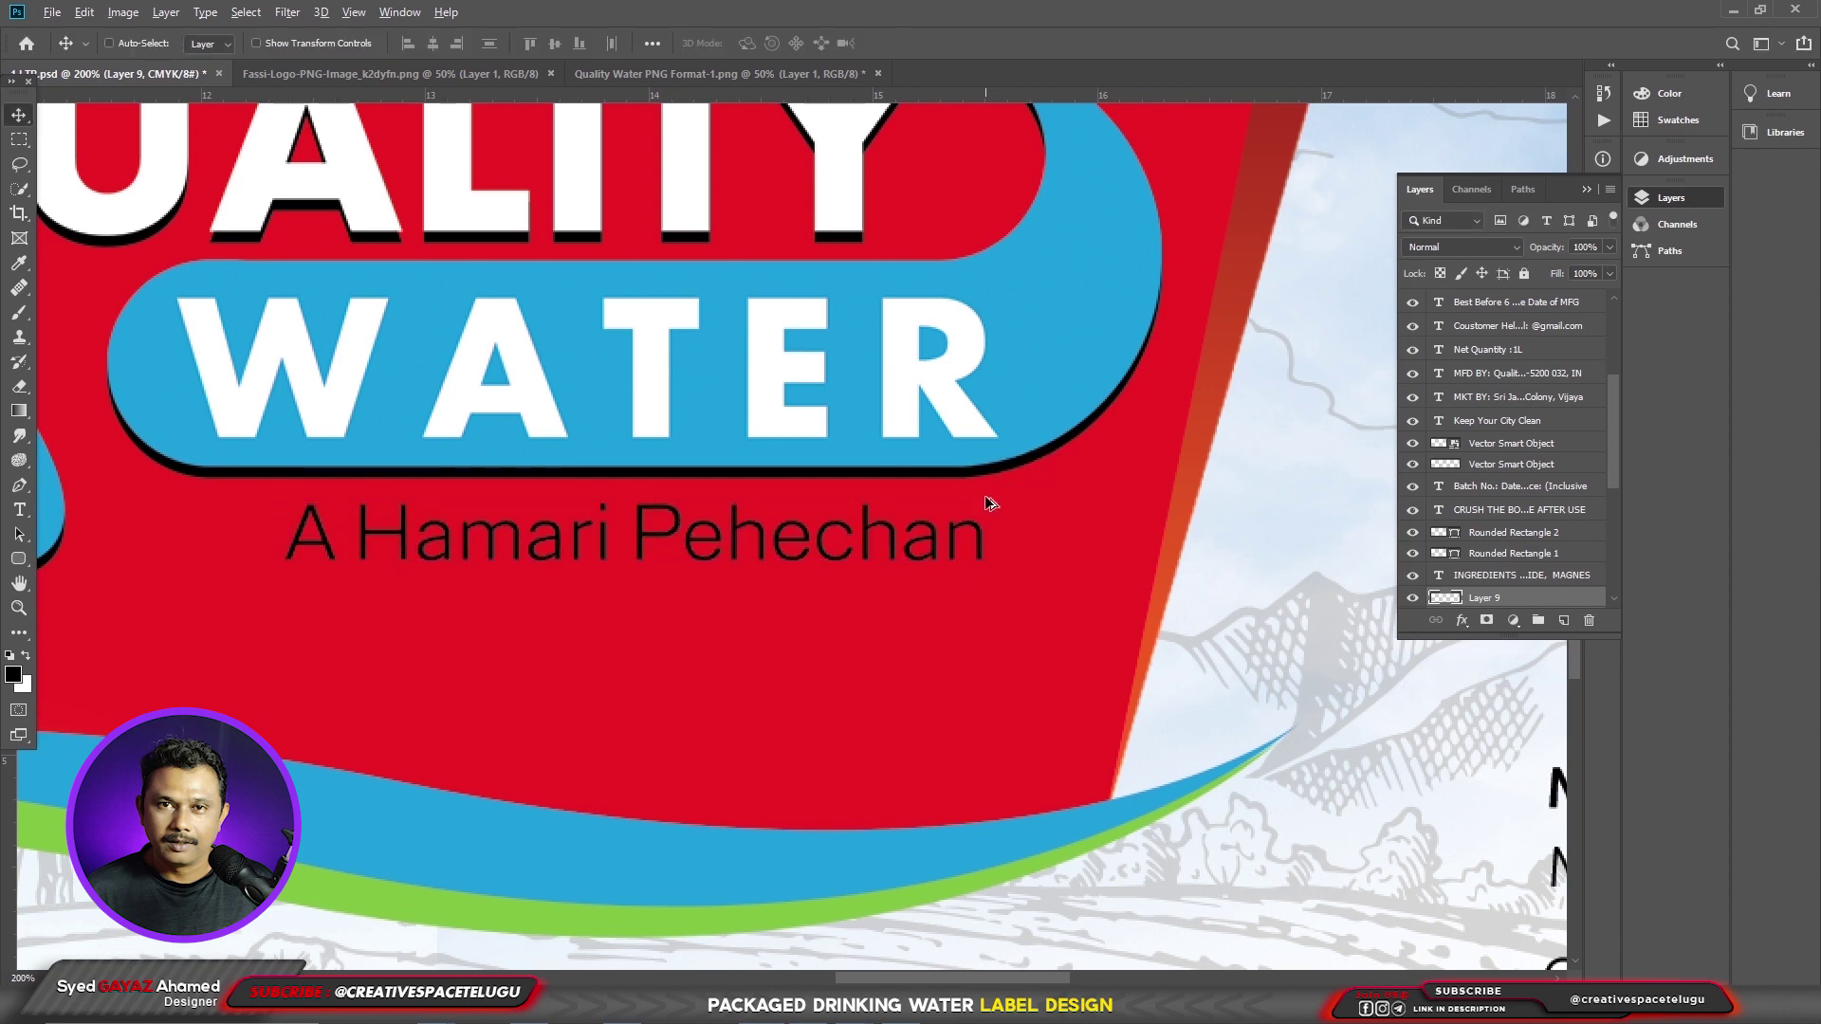
pyautogui.hotkey('ctrl', 'BackSpace')
pyautogui.moveTo(974, 604); pyautogui.dragTo(991, 604)
# - Zoom out to review the whole label, then switch to the '1 LTR copy' document
pyautogui.rightClick(829, 559)
pyautogui.click(844, 533)
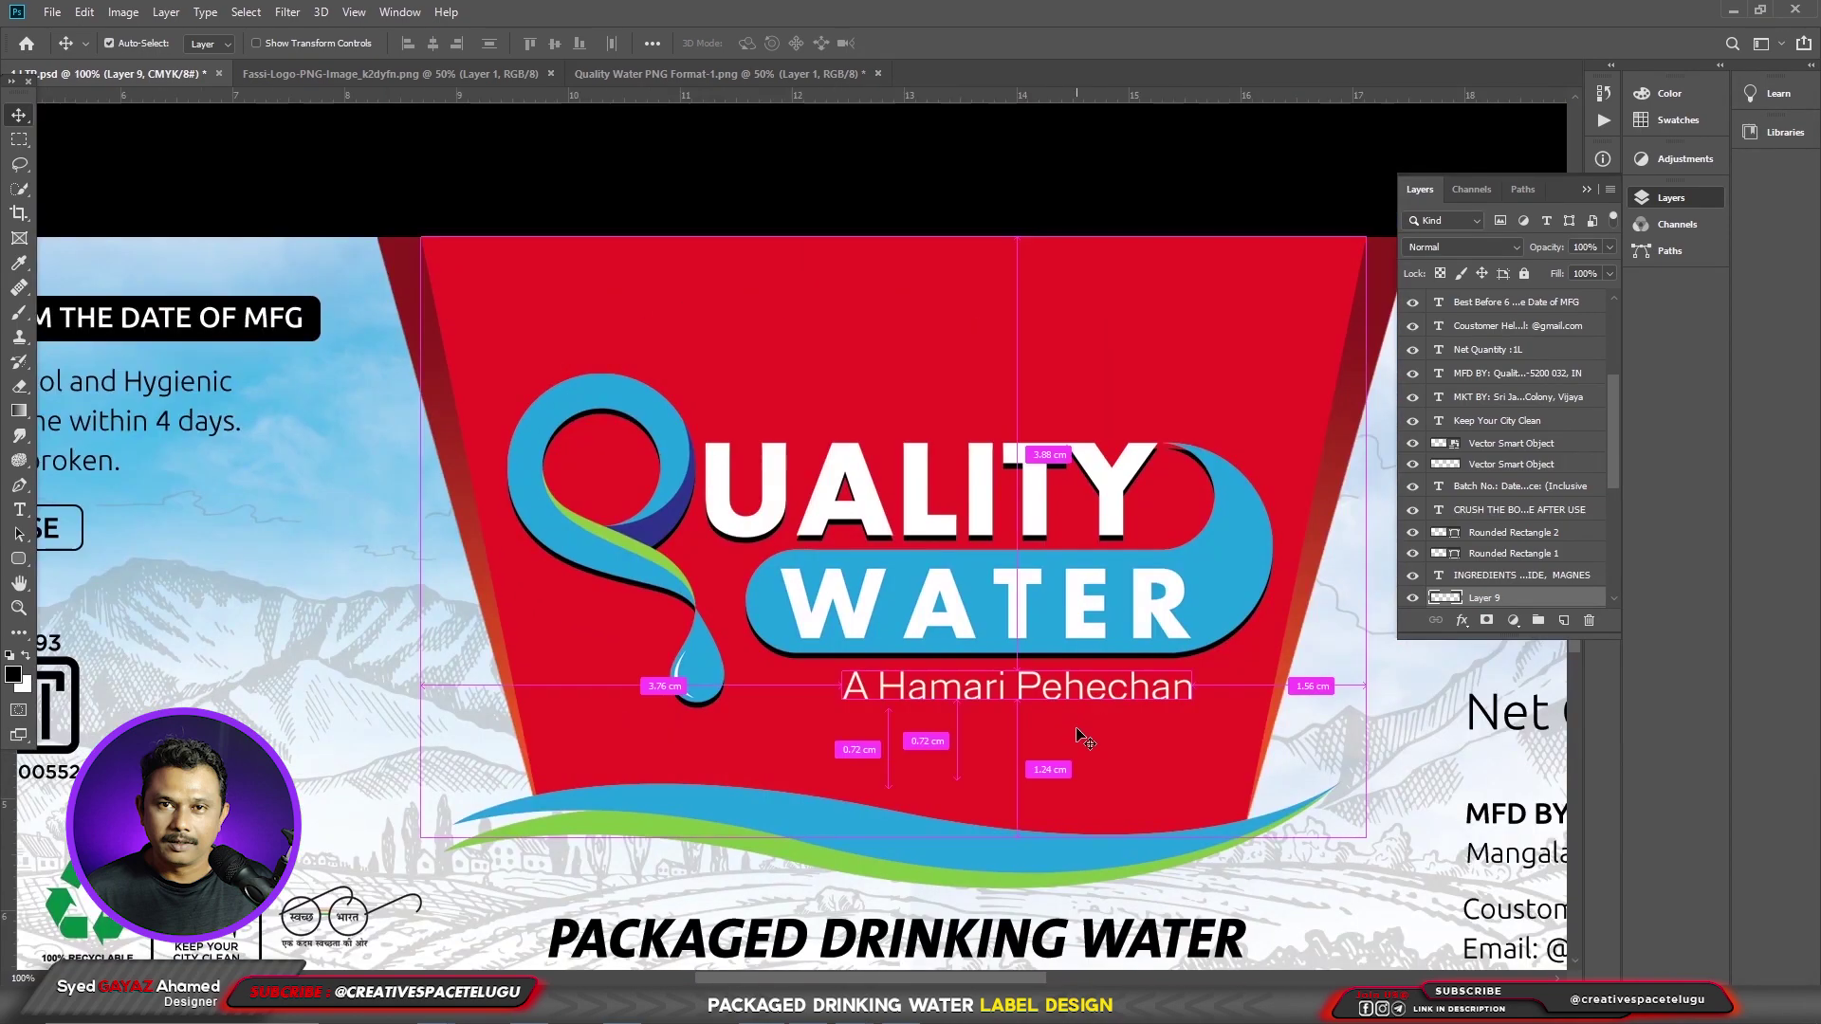
pyautogui.press('ctrl')
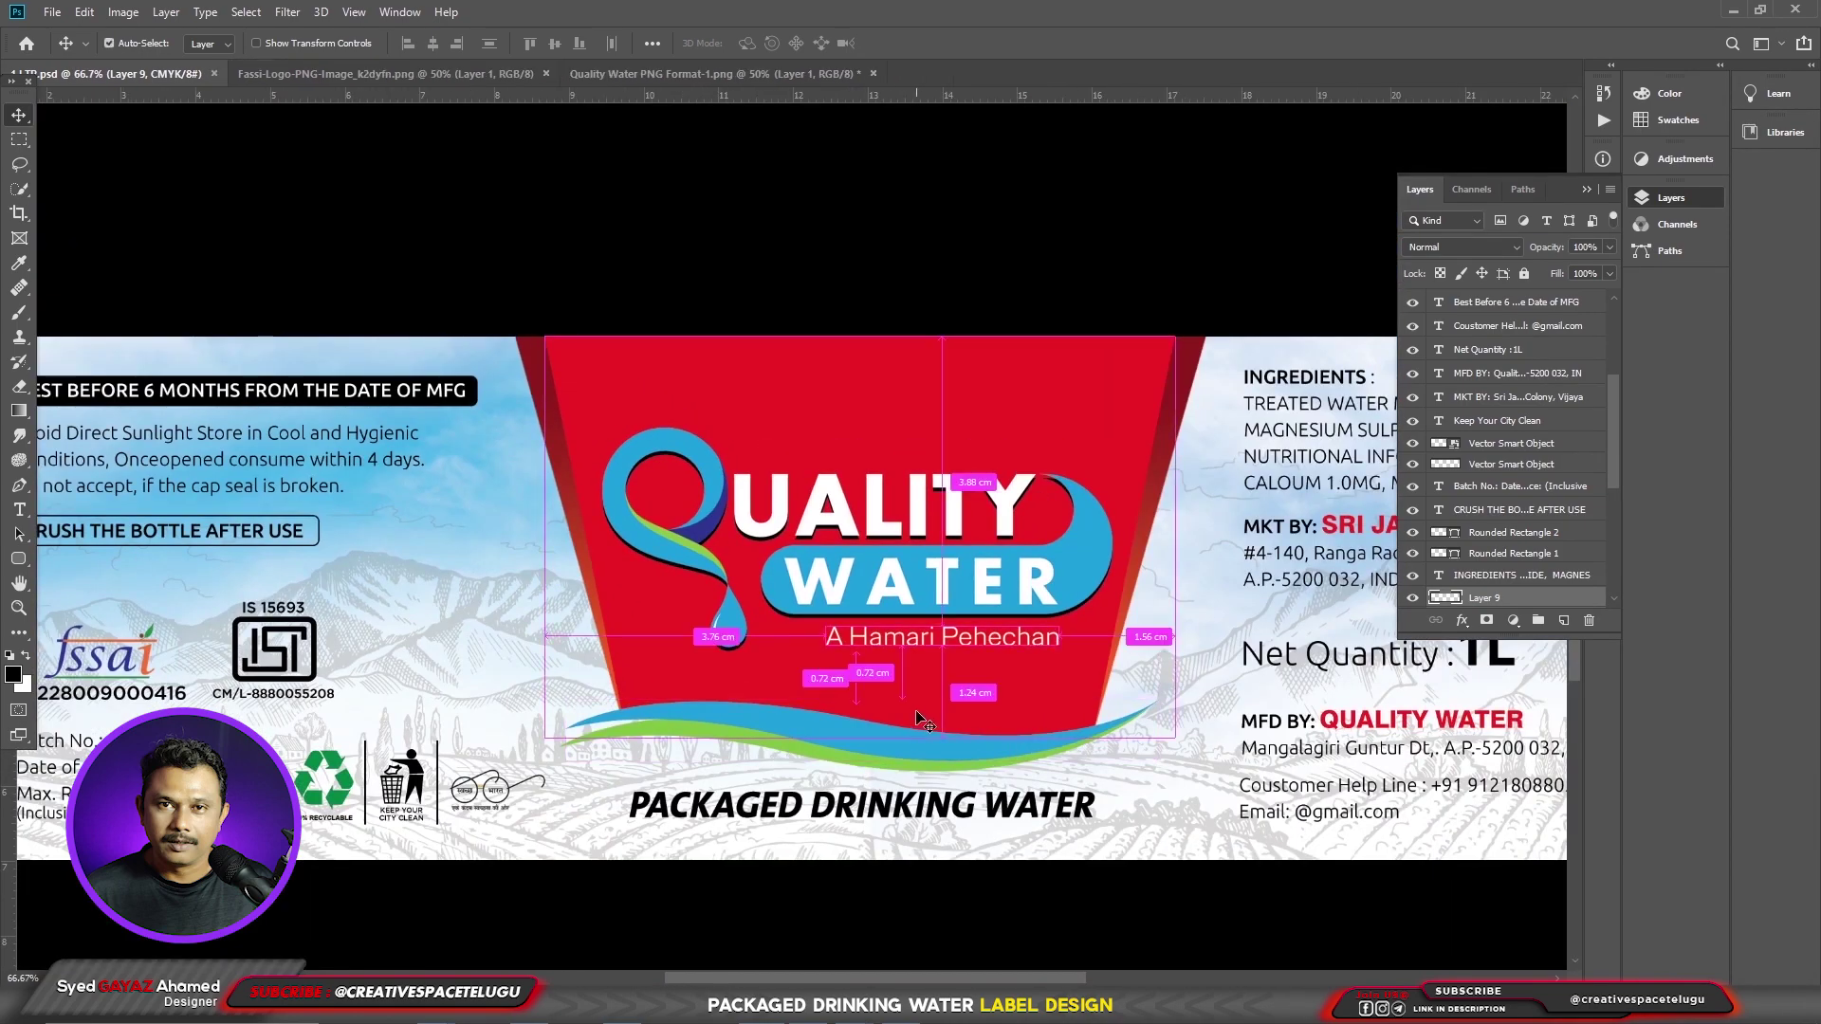
pyautogui.hotkey('ctrl', '-')
pyautogui.hotkey('ctrl', '-')
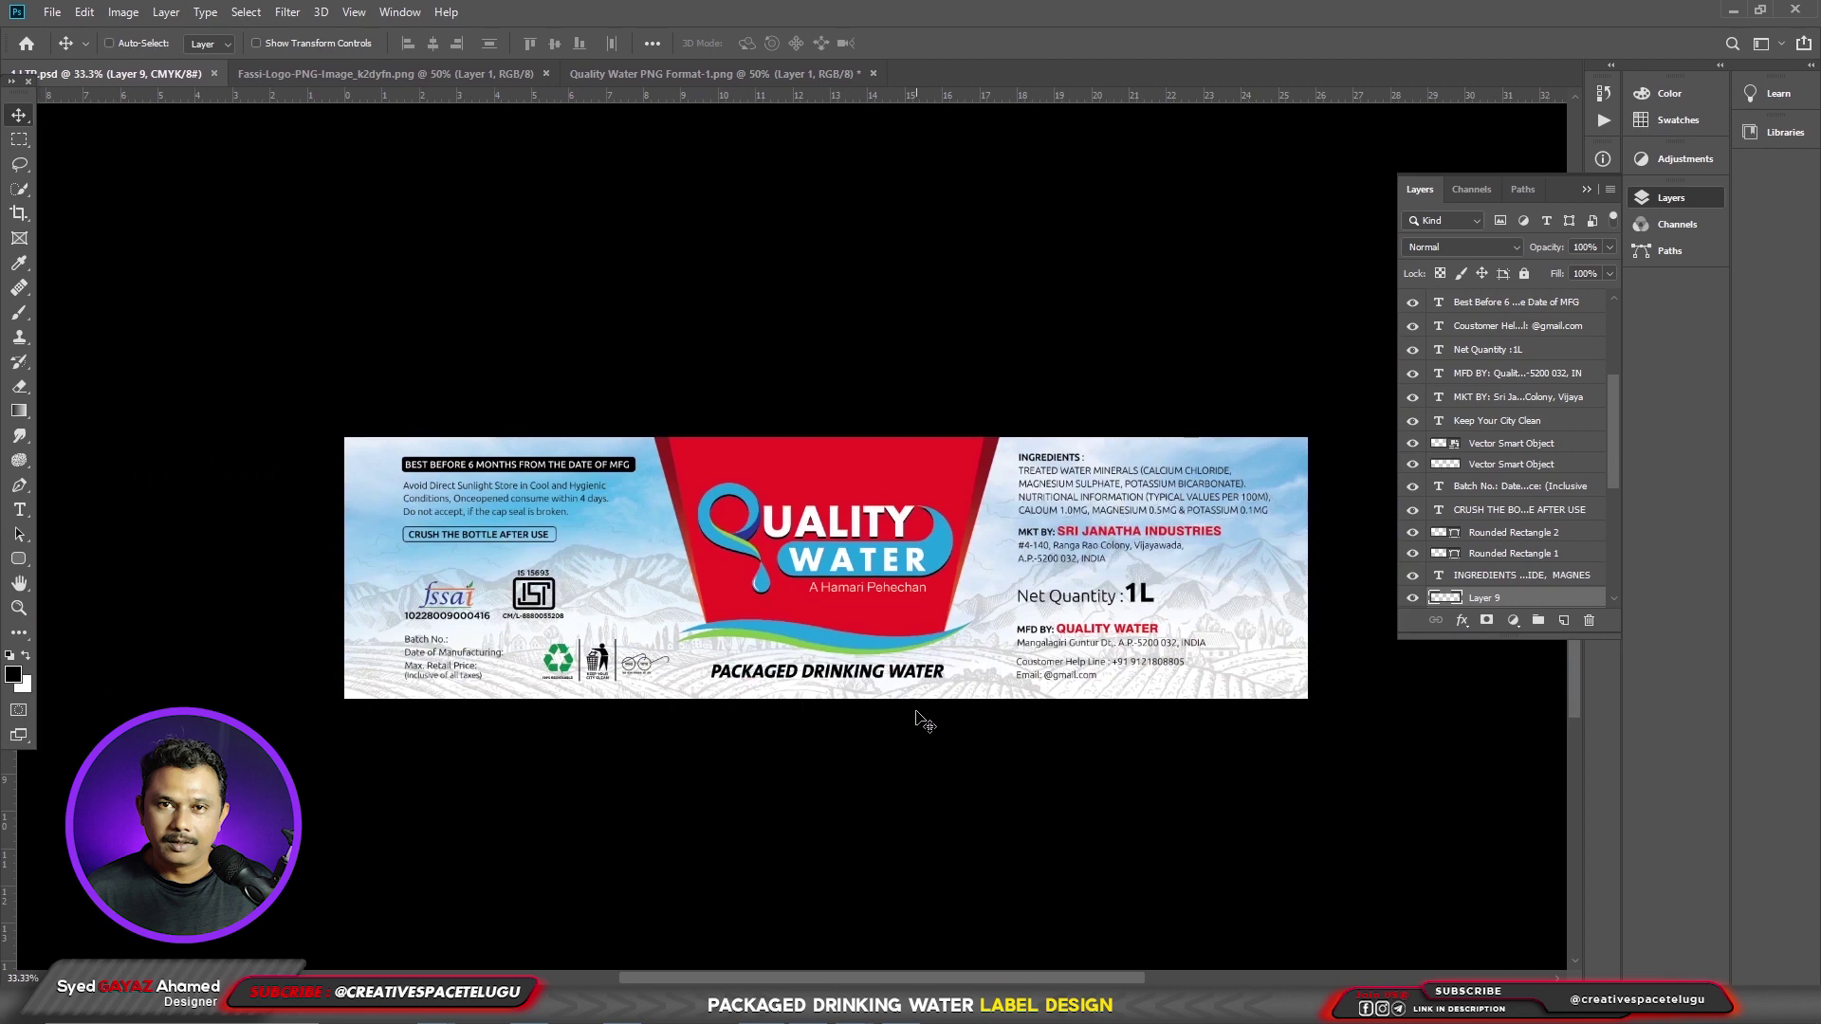
pyautogui.moveTo(959, 689); pyautogui.dragTo(964, 703)
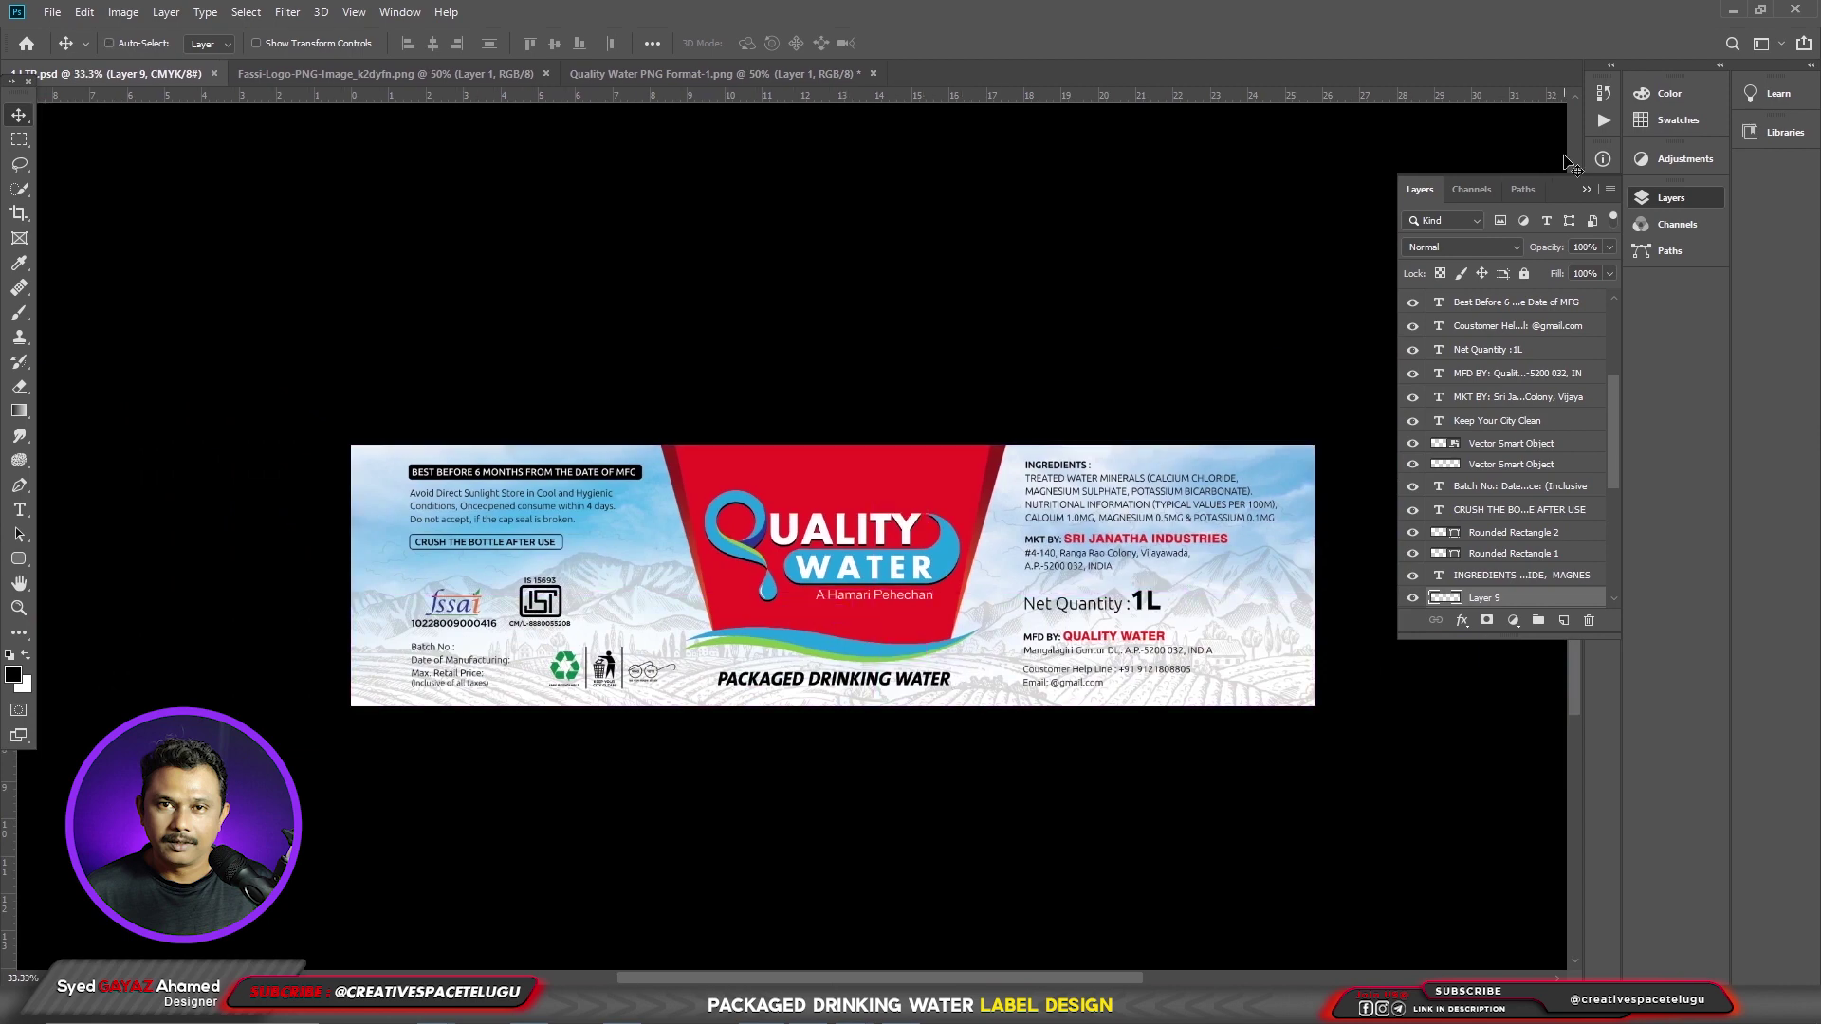
pyautogui.click(1585, 191)
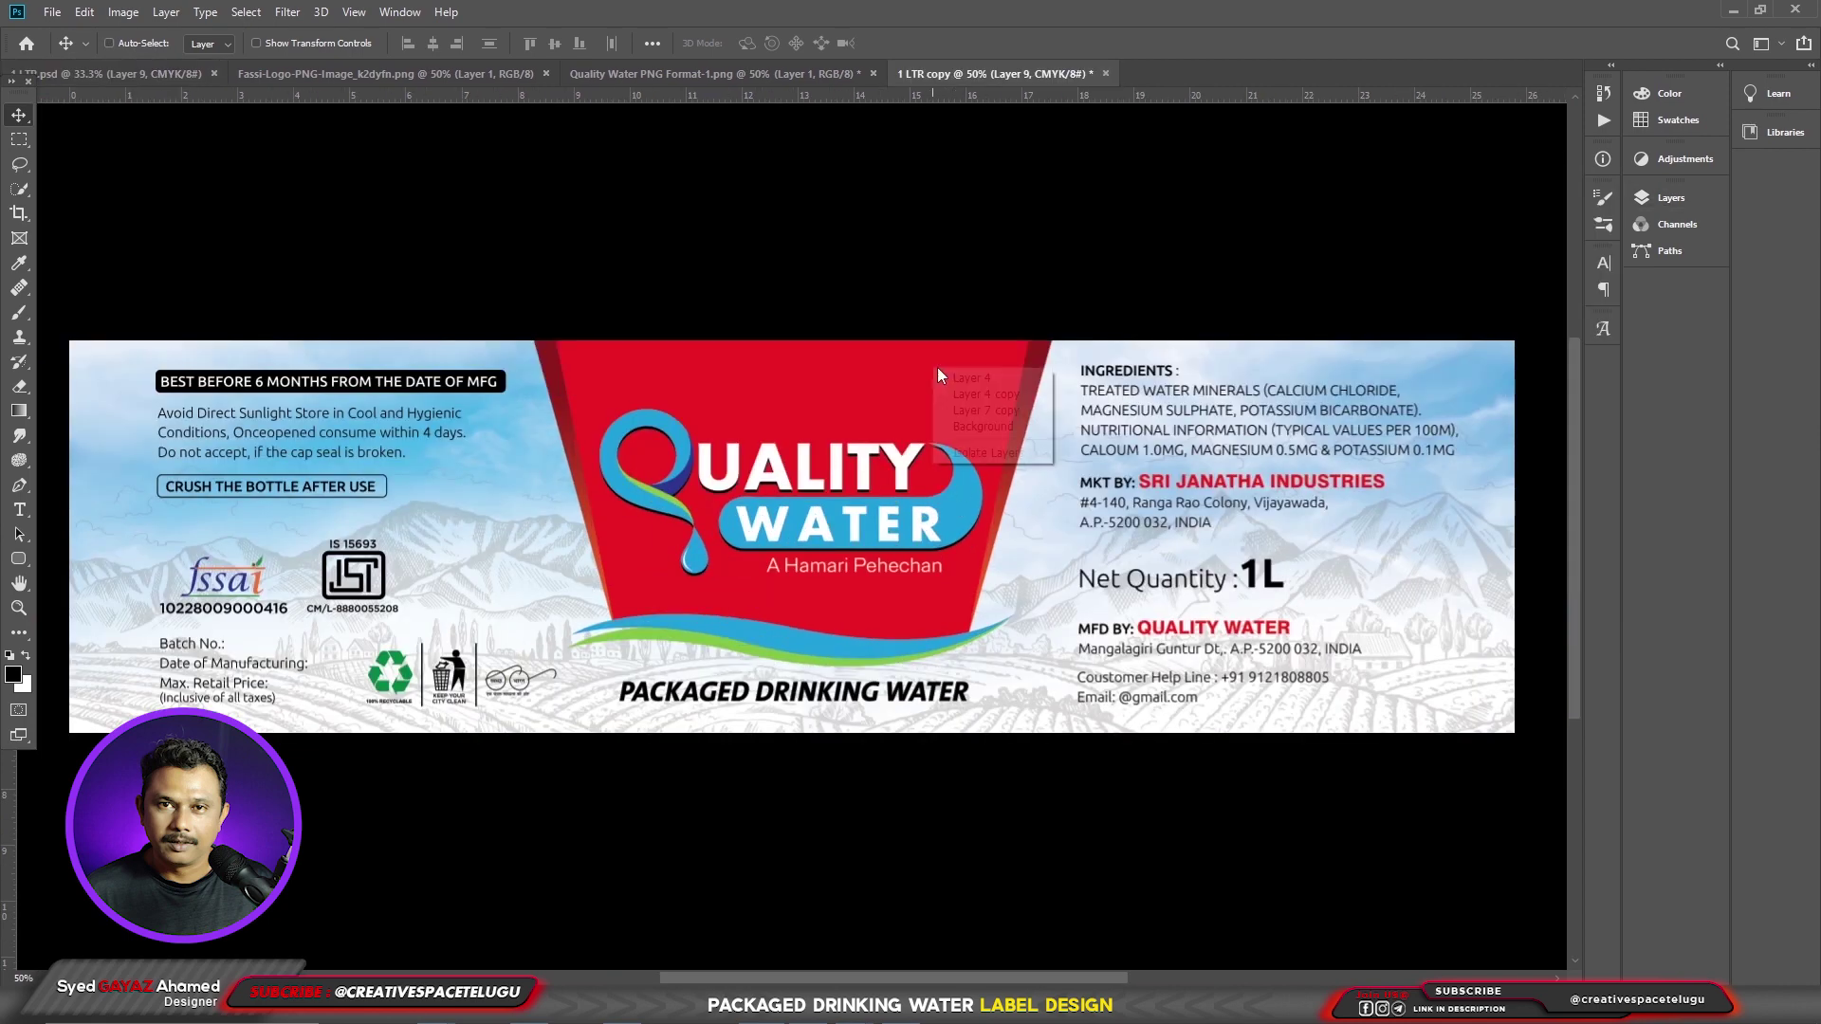